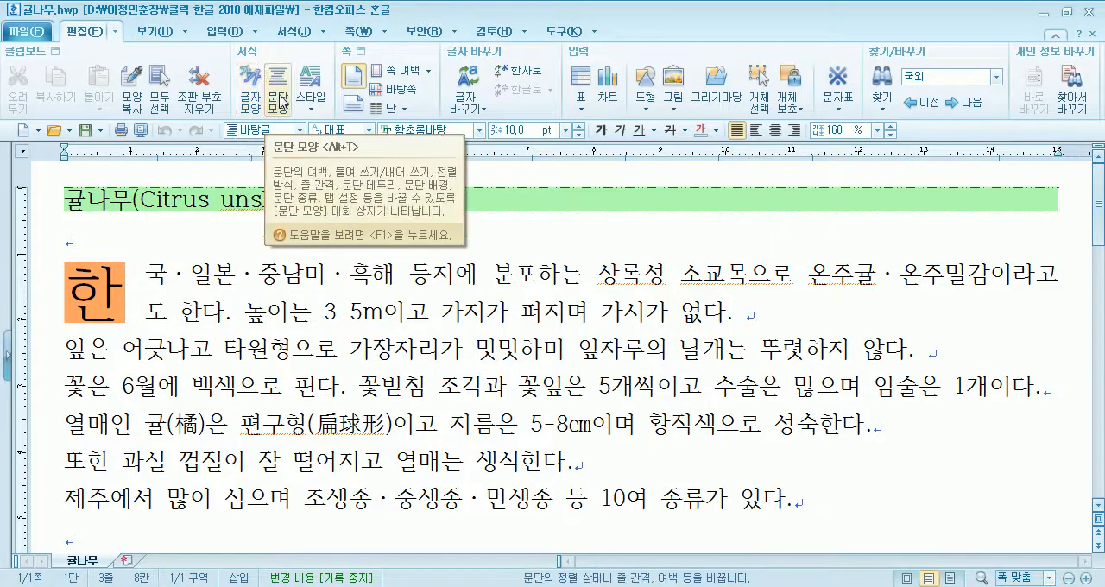
- View the paragraph shape (문단 모양) settings from both the edit and format command sets, leaving them without changes
click(278, 101)
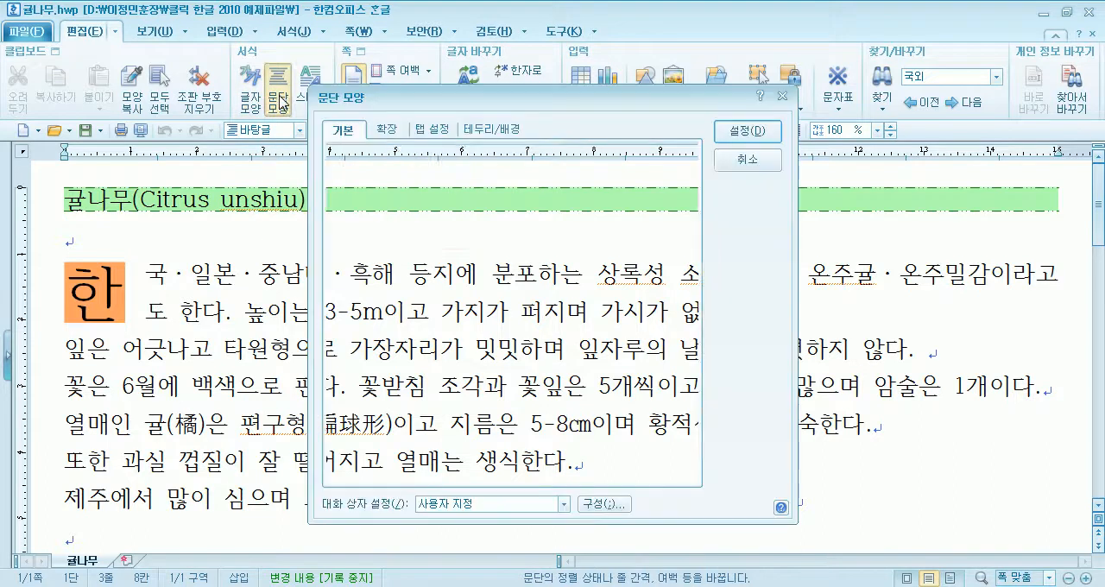
click(748, 167)
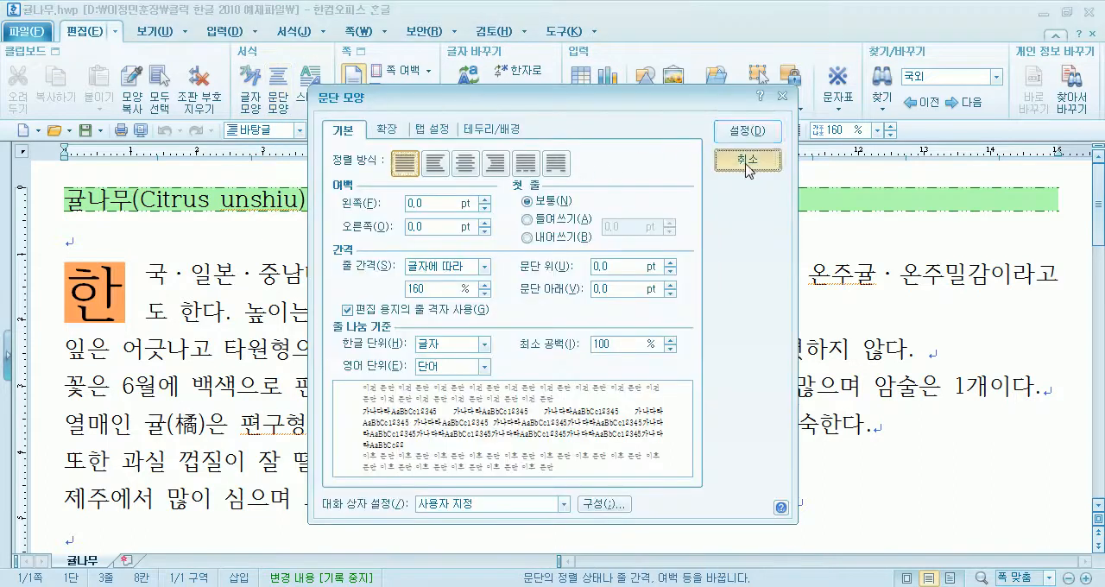
click(294, 32)
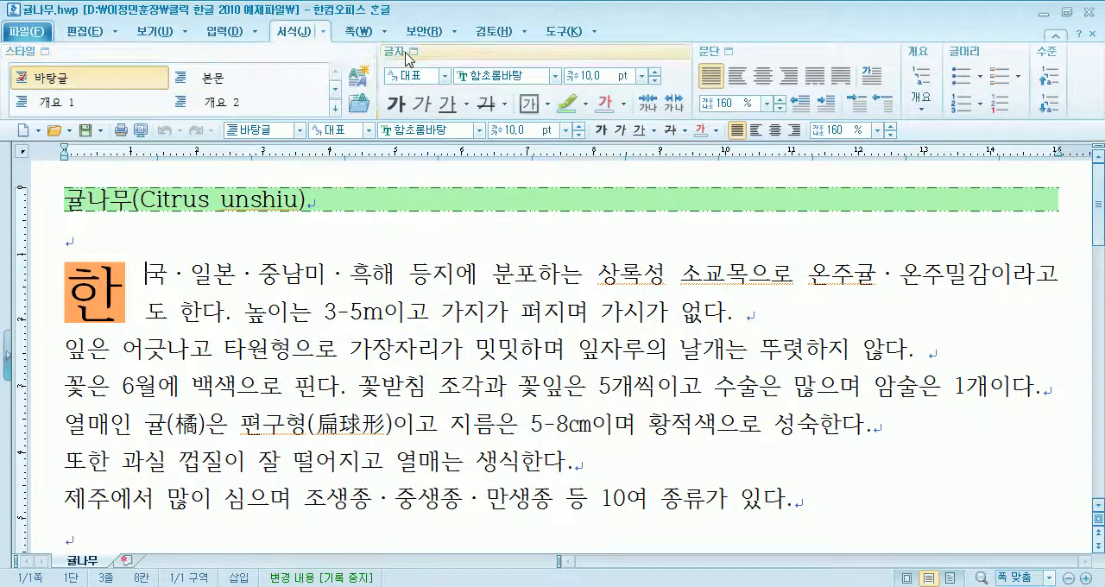
click(731, 53)
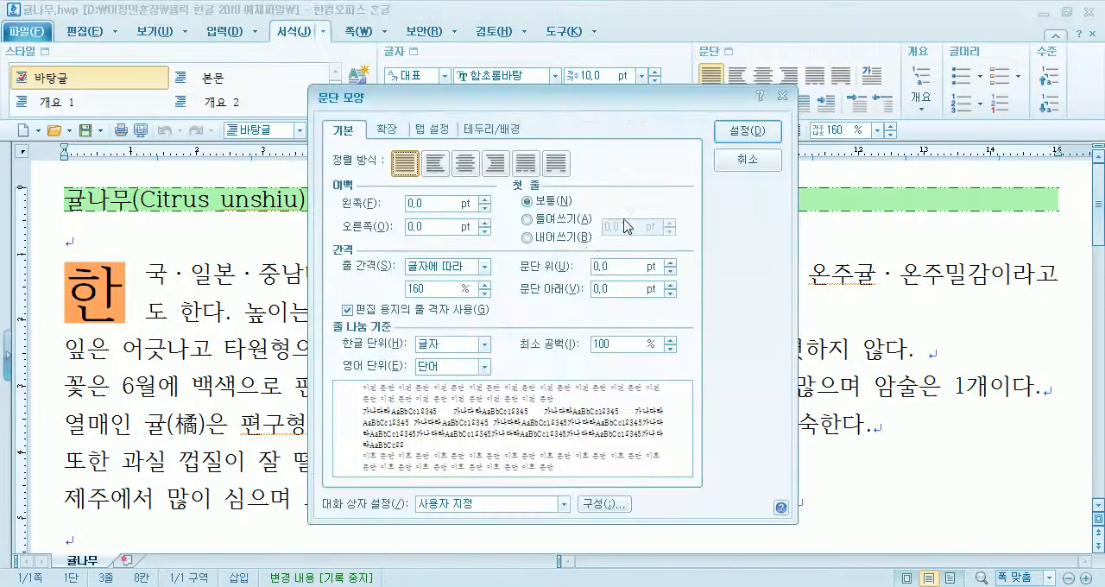
click(751, 166)
click(84, 31)
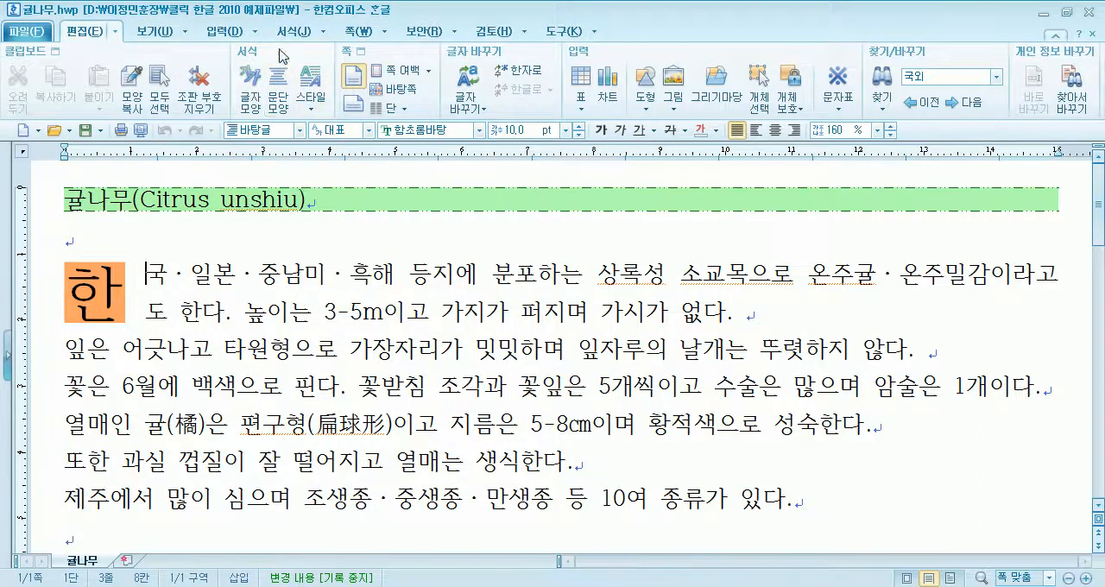
click(299, 33)
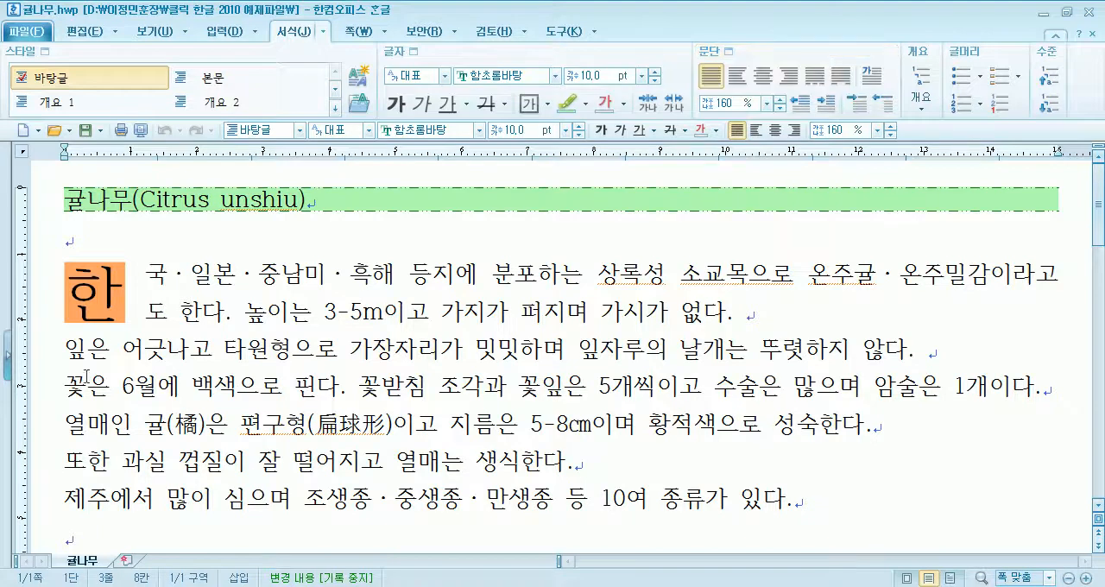
- Try center and right alignment on the title paragraph "귤나무(Citrus unshiu)", and return it to justified alignment
click(182, 333)
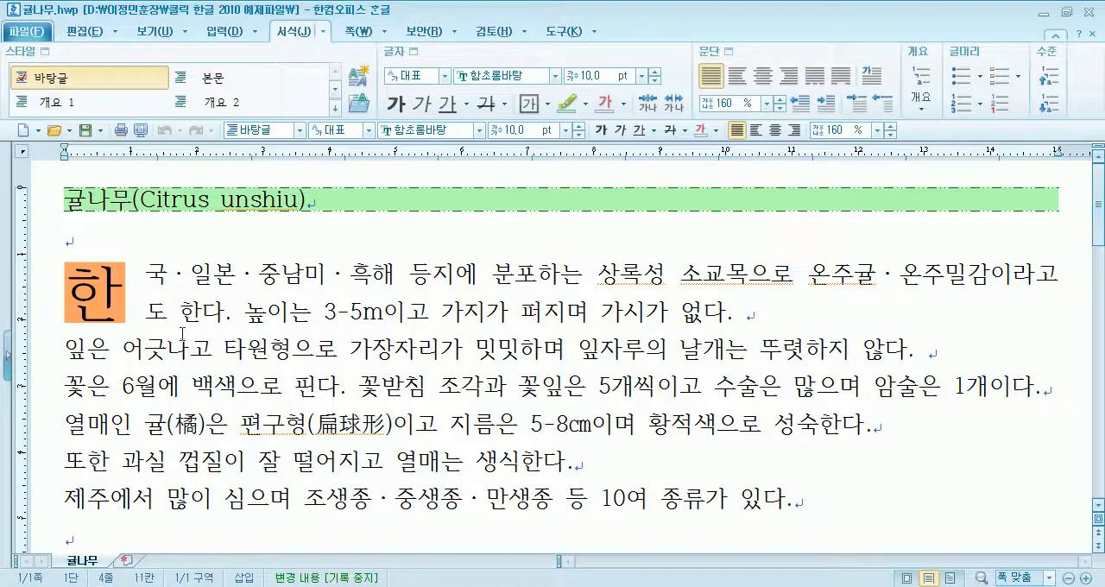
click(67, 198)
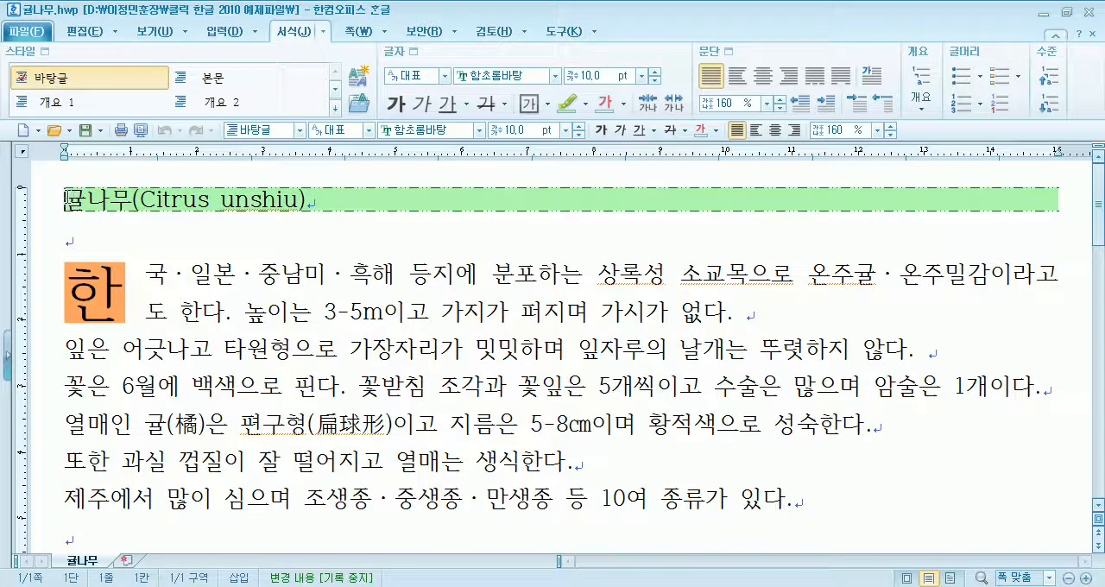
drag(306, 198, 87, 198)
click(276, 198)
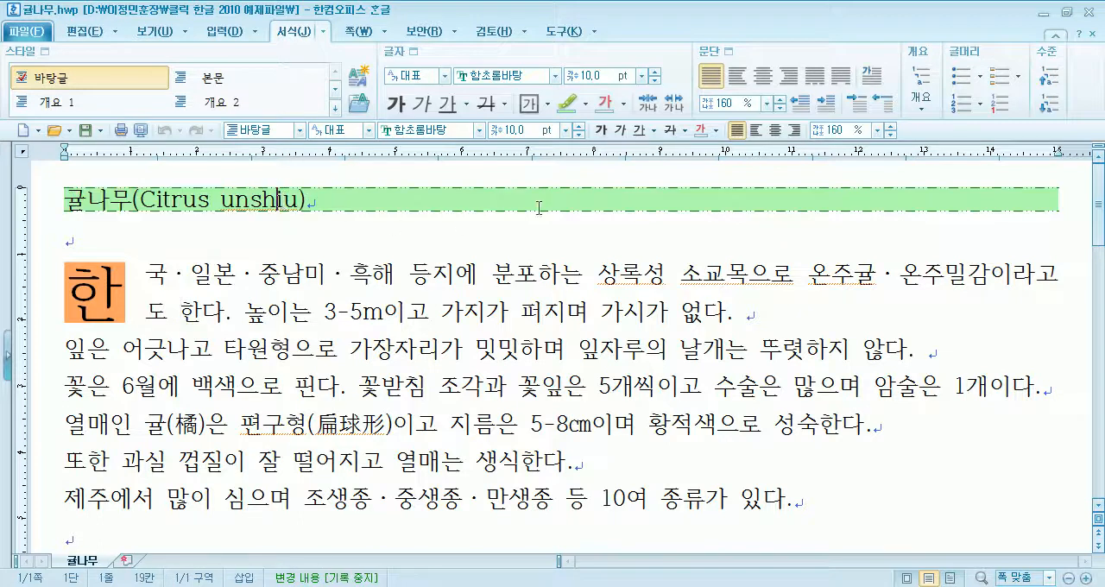
click(775, 130)
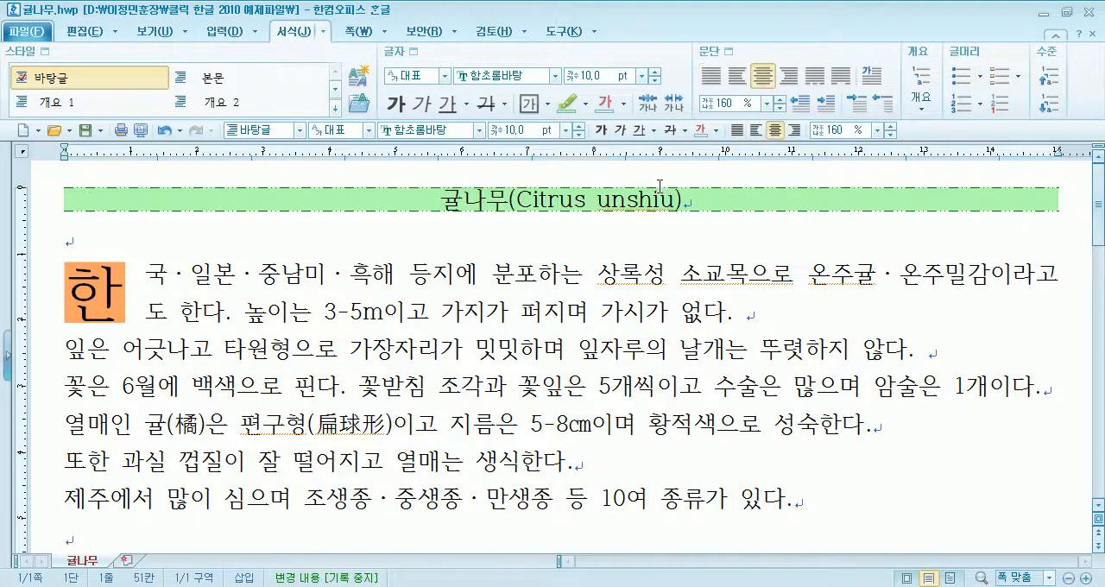
click(790, 78)
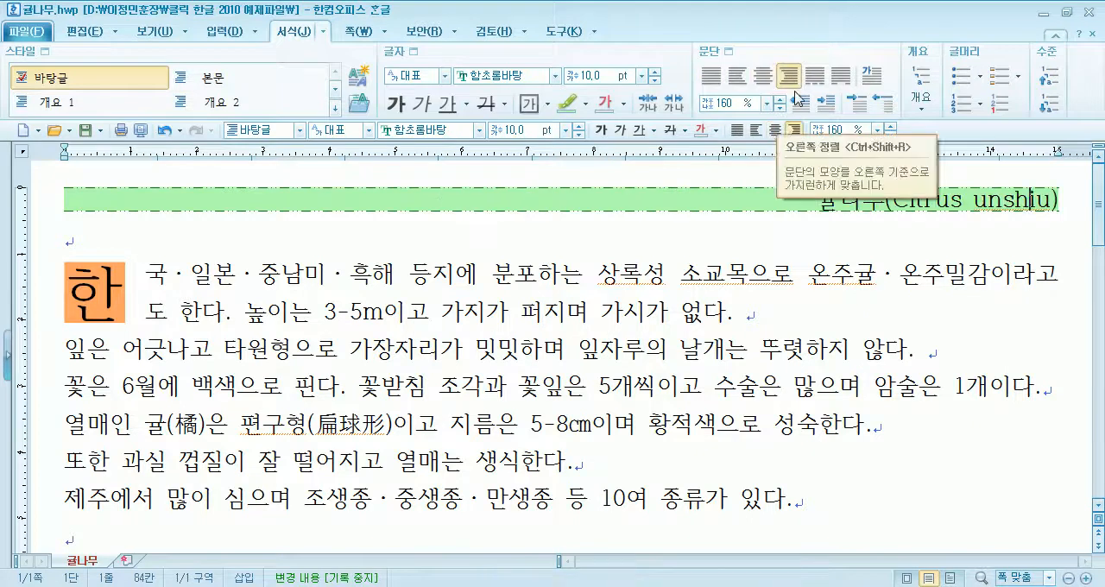
click(711, 76)
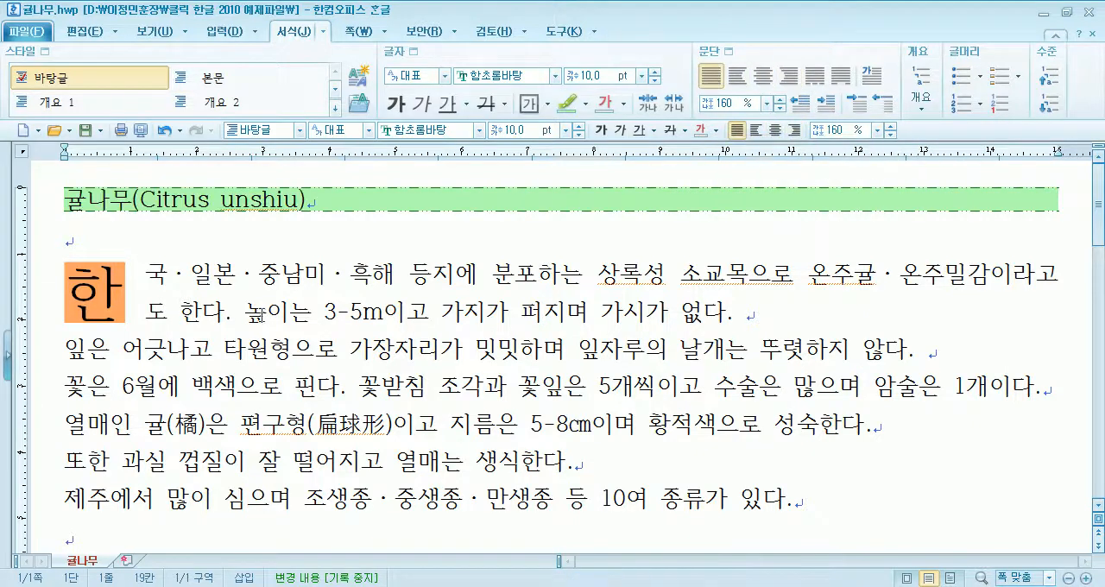
- Try a 20 pt font size on the title's first character "귤" and undo it
click(94, 290)
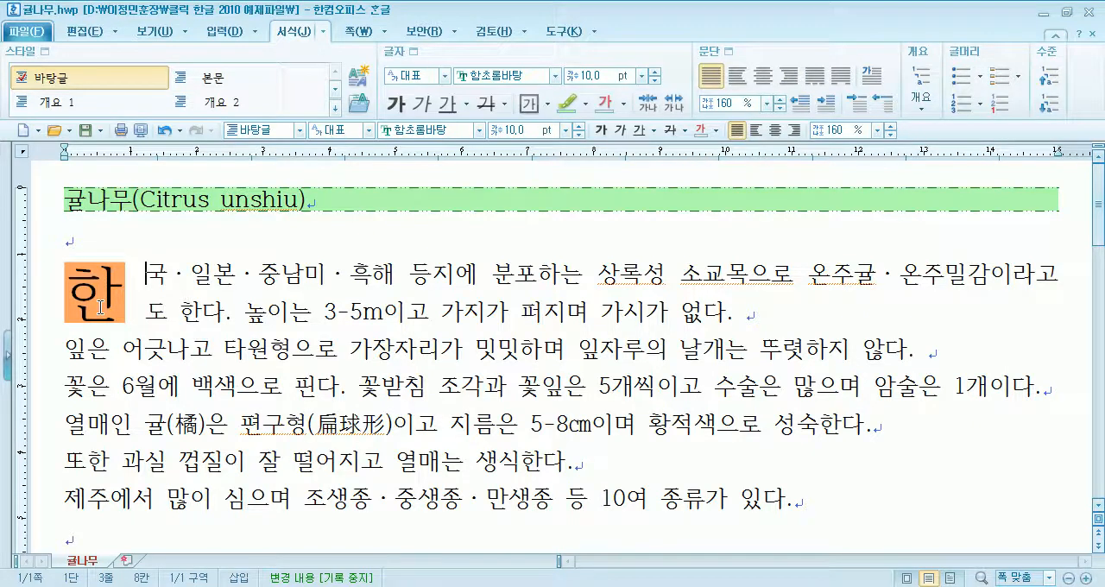
drag(69, 196, 84, 200)
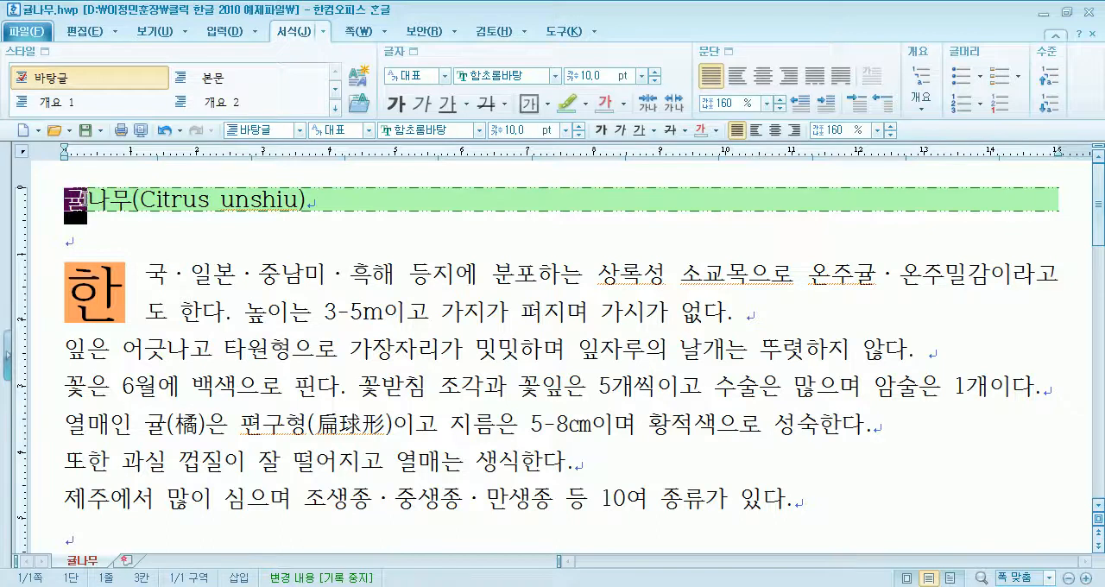
click(567, 131)
click(518, 279)
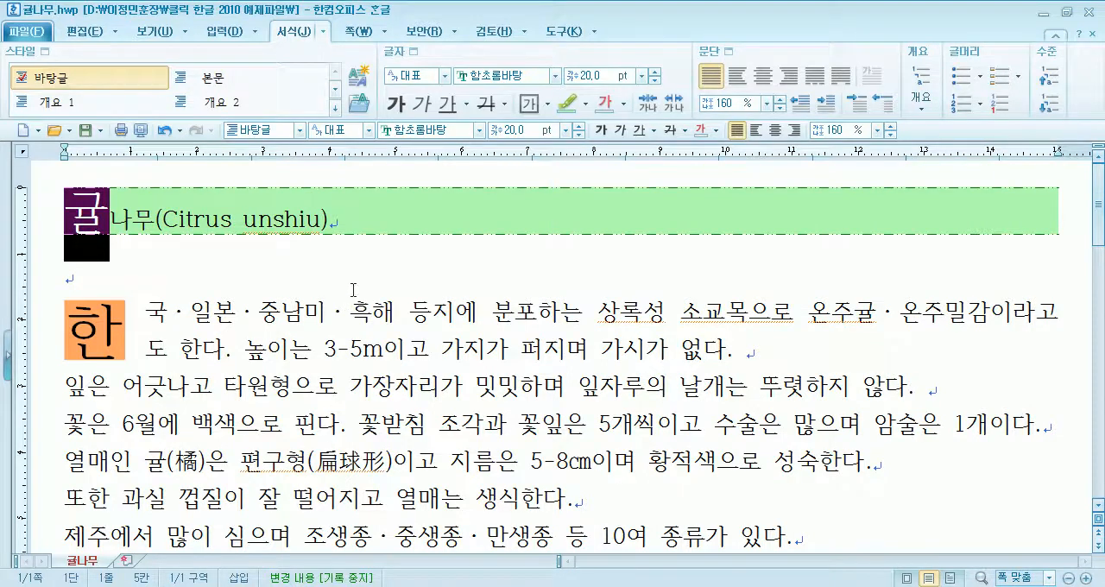
click(165, 131)
- Try the three-line first-letter decoration (문단 첫 글자 장식) on the body's first paragraph
click(158, 277)
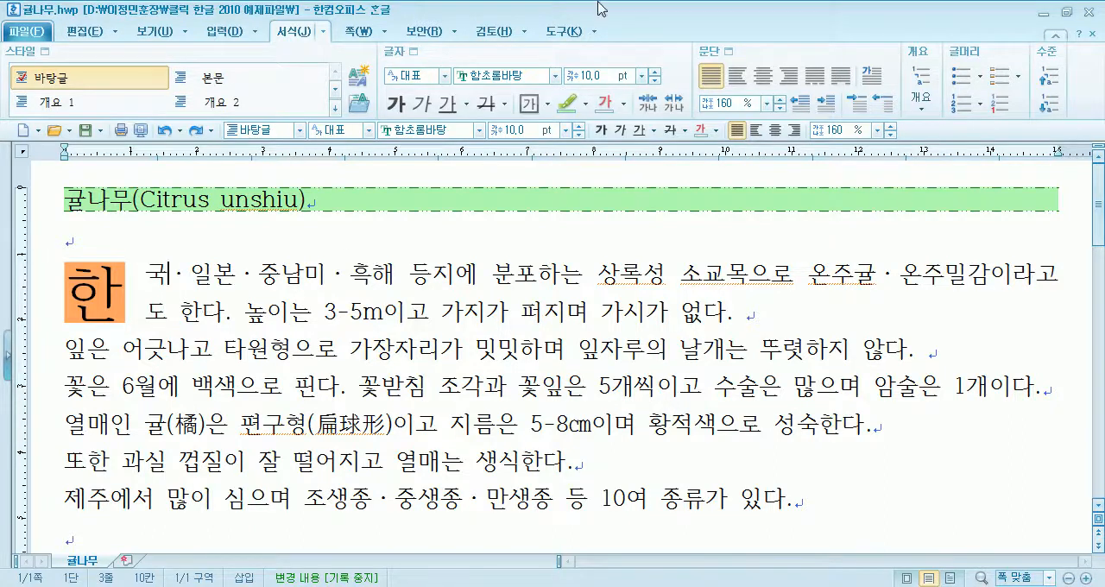
click(872, 77)
click(471, 215)
click(687, 200)
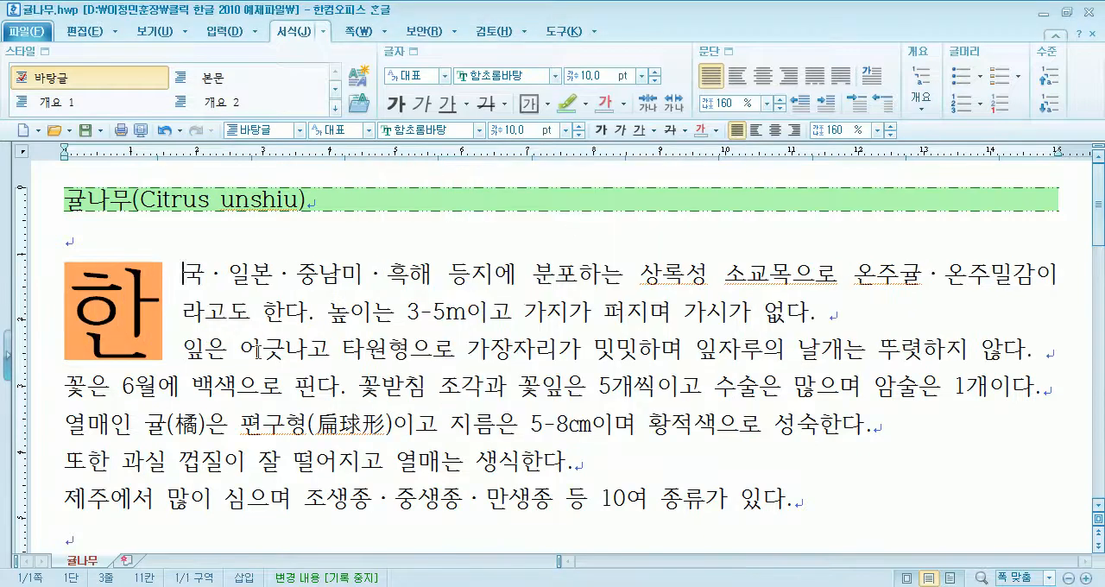
- Remove the first-letter decoration from the body's first paragraph, and undo back to the two-line "한" drop cap
click(873, 76)
click(412, 218)
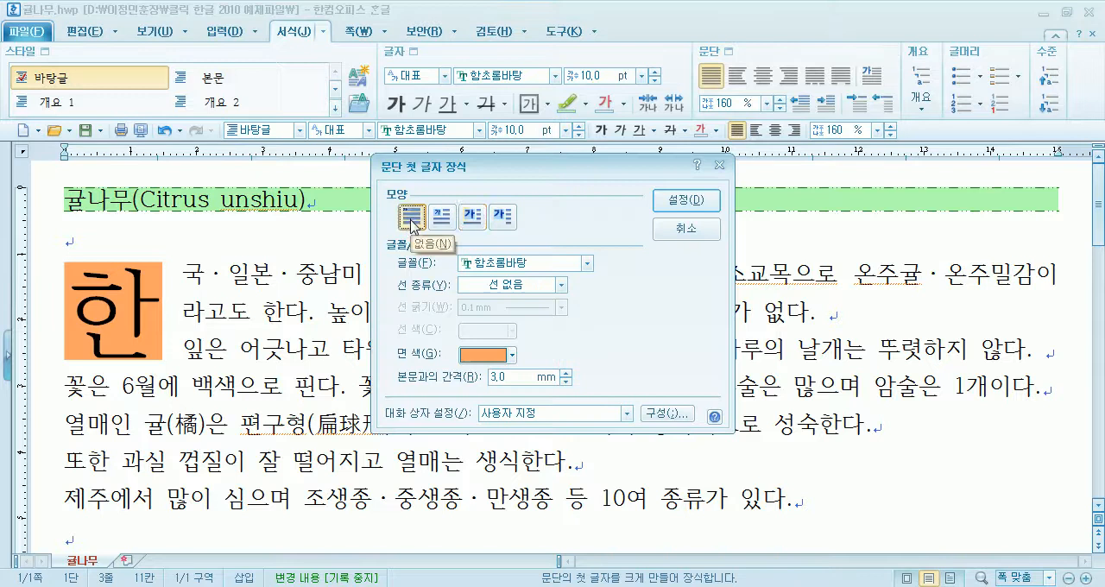
click(686, 200)
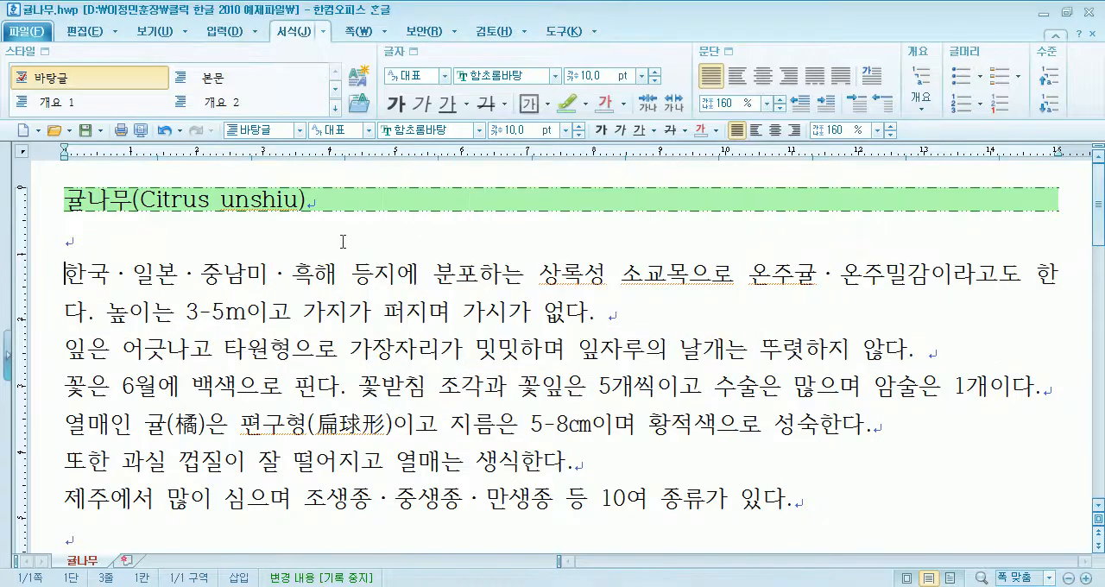
key(ctrl+z)
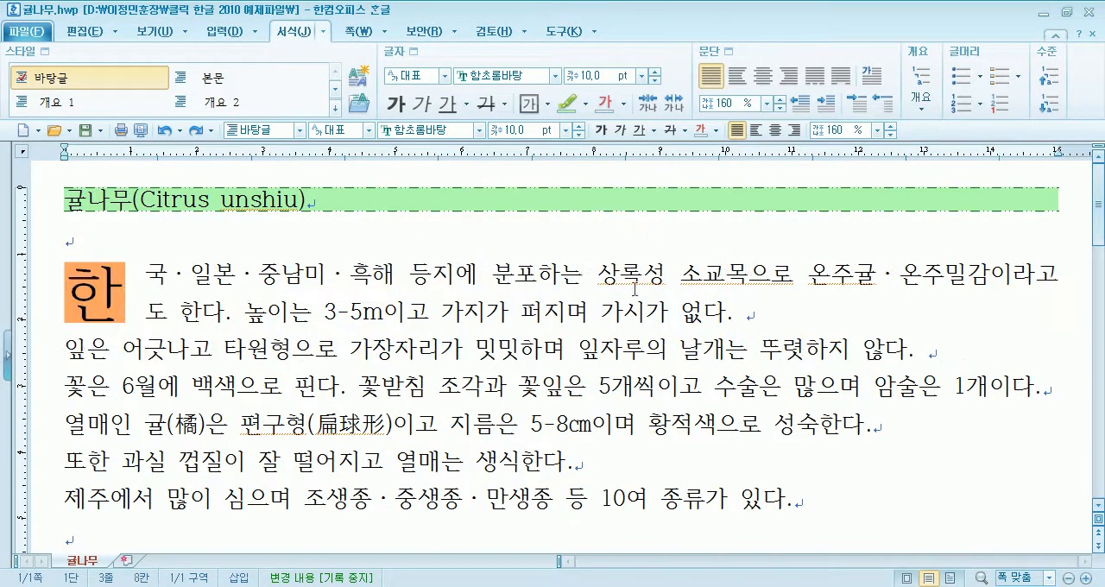
- Try a paragraph break after "온주밀감이라고" in the body's first paragraph, and rejoin the two lines
click(769, 314)
scroll(787, 320, down, 1)
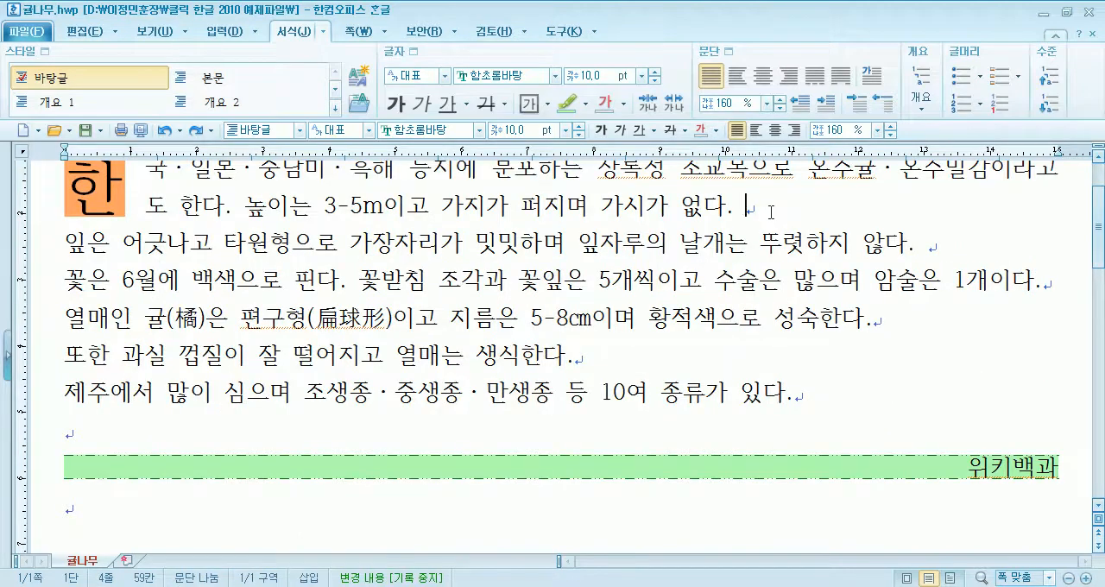
scroll(994, 182, up, 1)
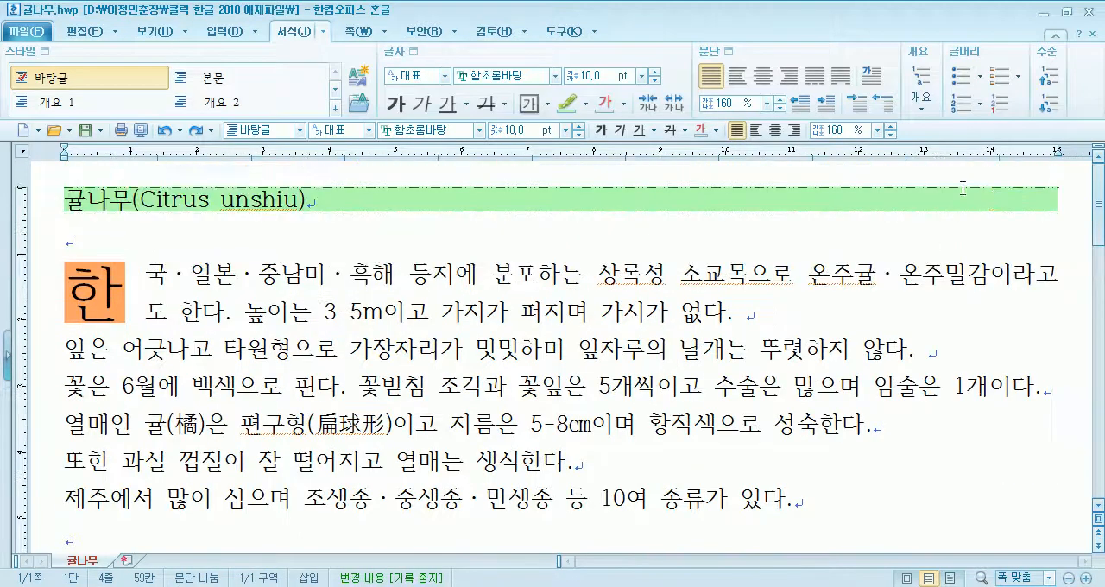
click(1055, 272)
key(Return)
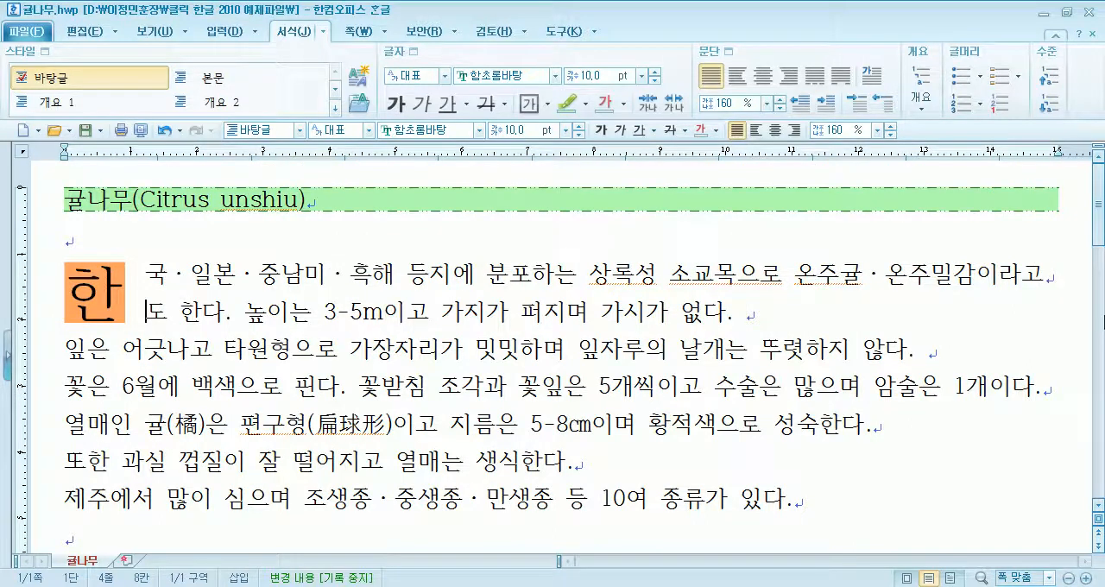
key(BackSpace)
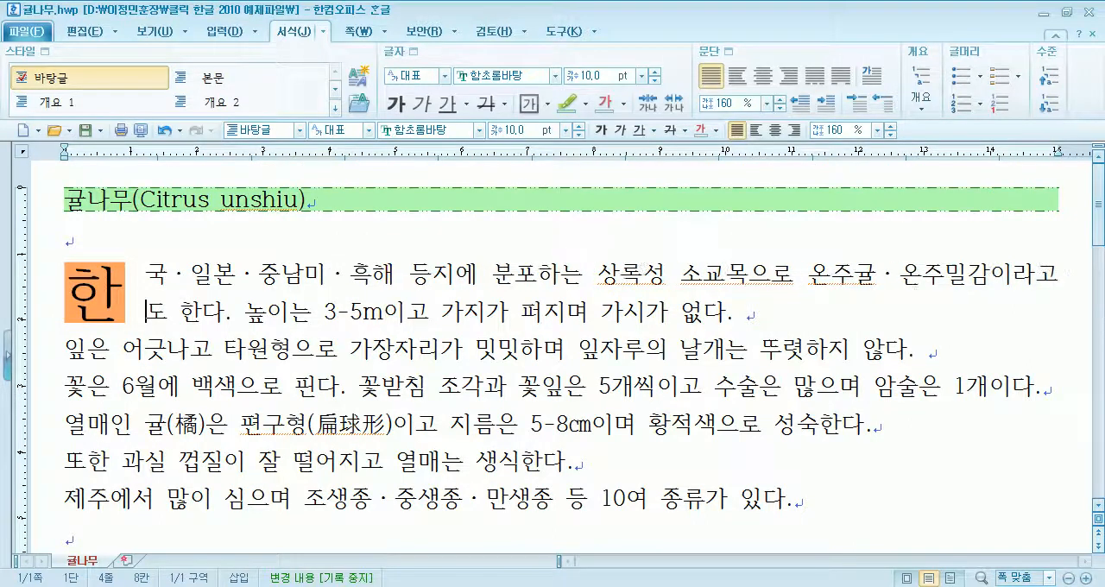
- Append "그리고 ...." after "없다." at the end of the body's first paragraph, and delete that text again
click(746, 314)
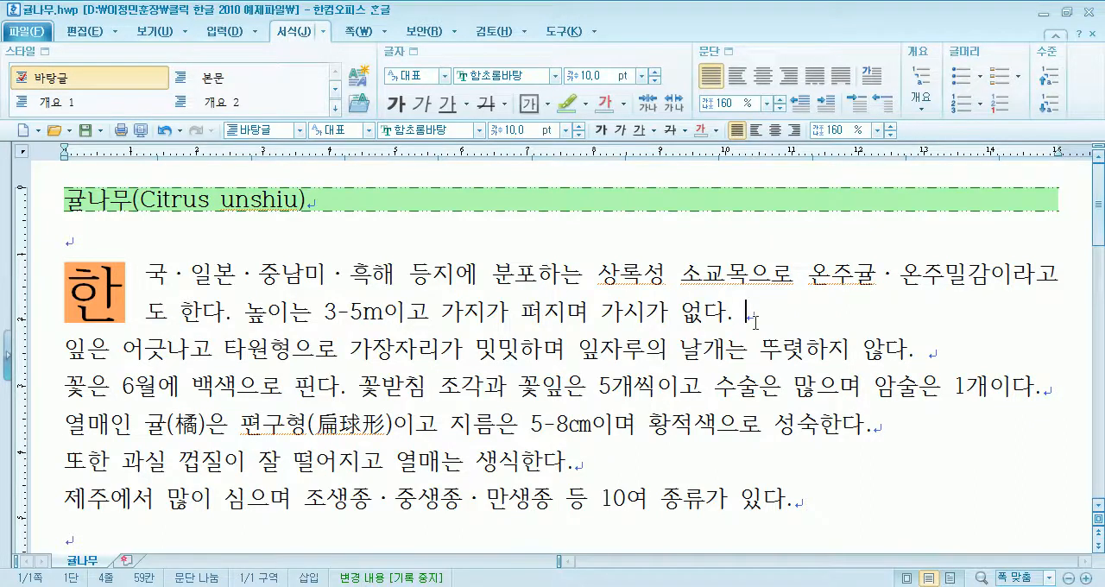
drag(146, 275, 687, 278)
click(749, 311)
text(그리고 ....)
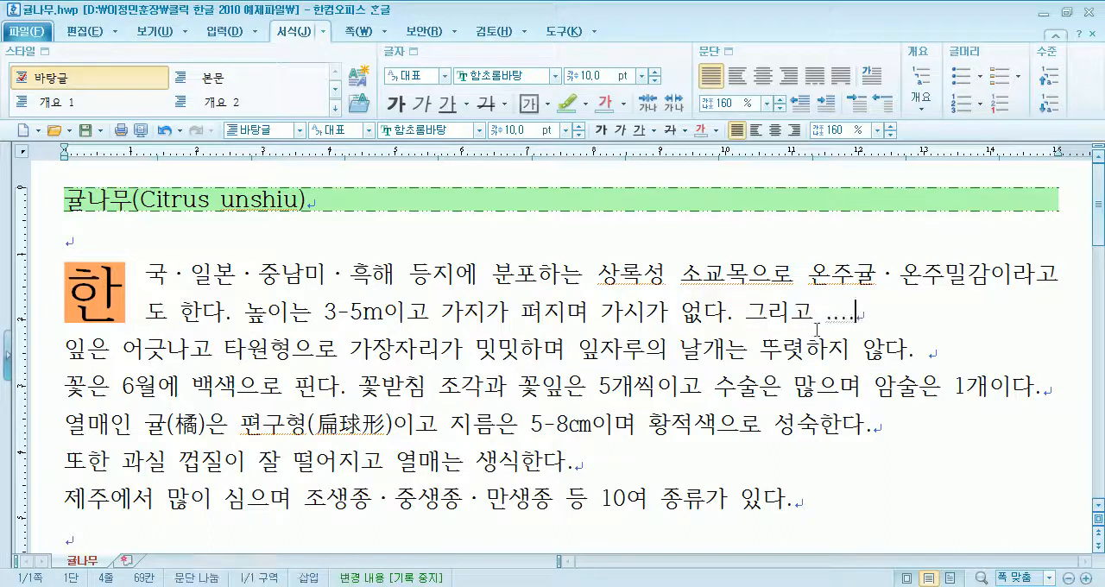
click(937, 356)
drag(733, 313, 882, 318)
key(Delete)
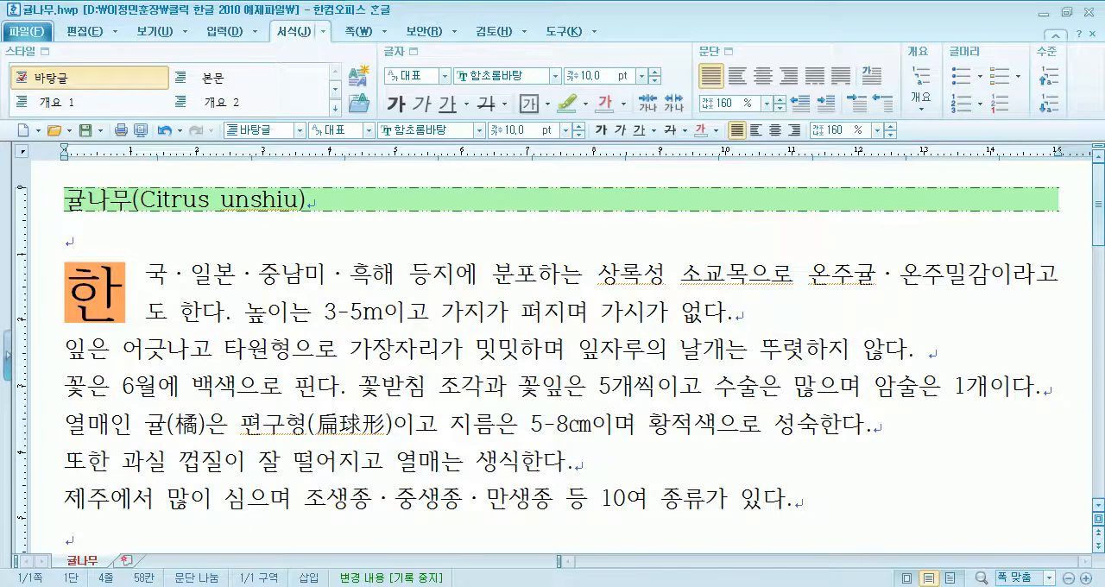
- Examine the extent of each body paragraph by highlighting passages and checking the line ends
drag(62, 390, 318, 390)
click(746, 314)
click(638, 461)
drag(478, 271, 633, 311)
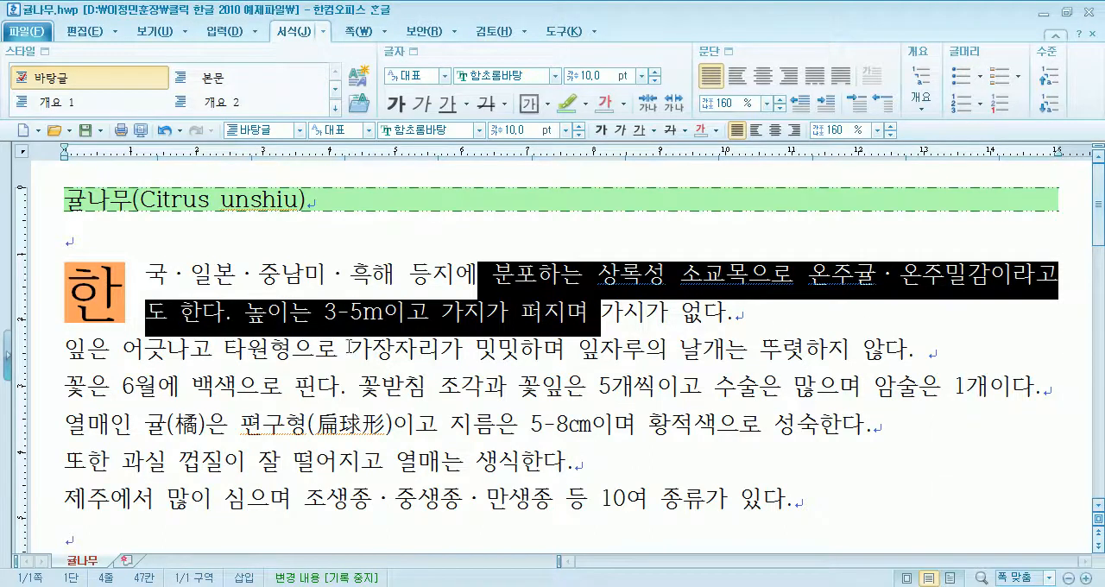
drag(164, 346, 770, 351)
drag(658, 374, 834, 390)
drag(530, 423, 653, 425)
drag(444, 466, 556, 467)
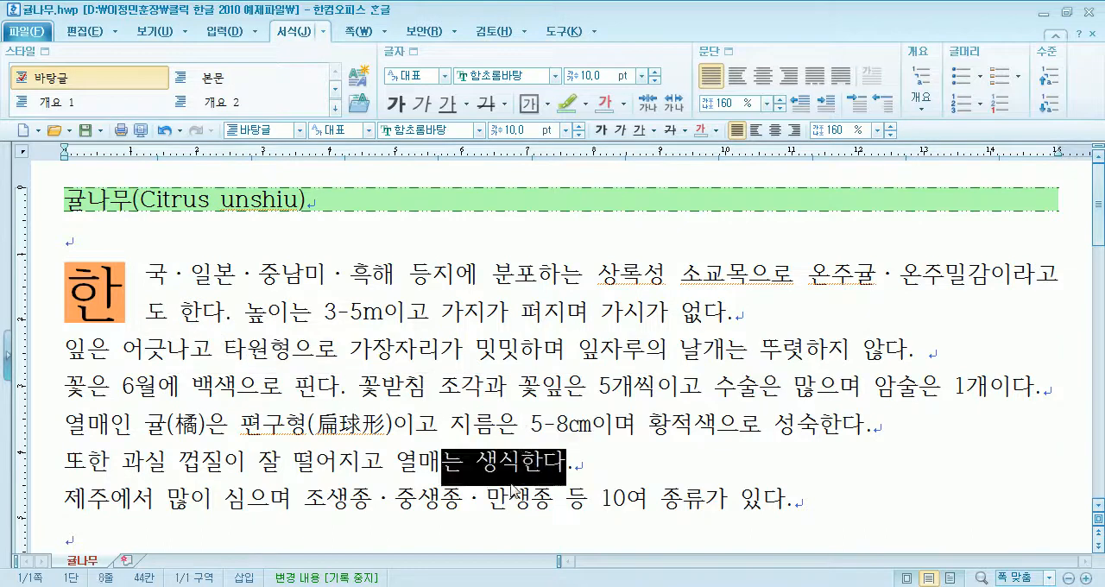
drag(463, 499, 561, 506)
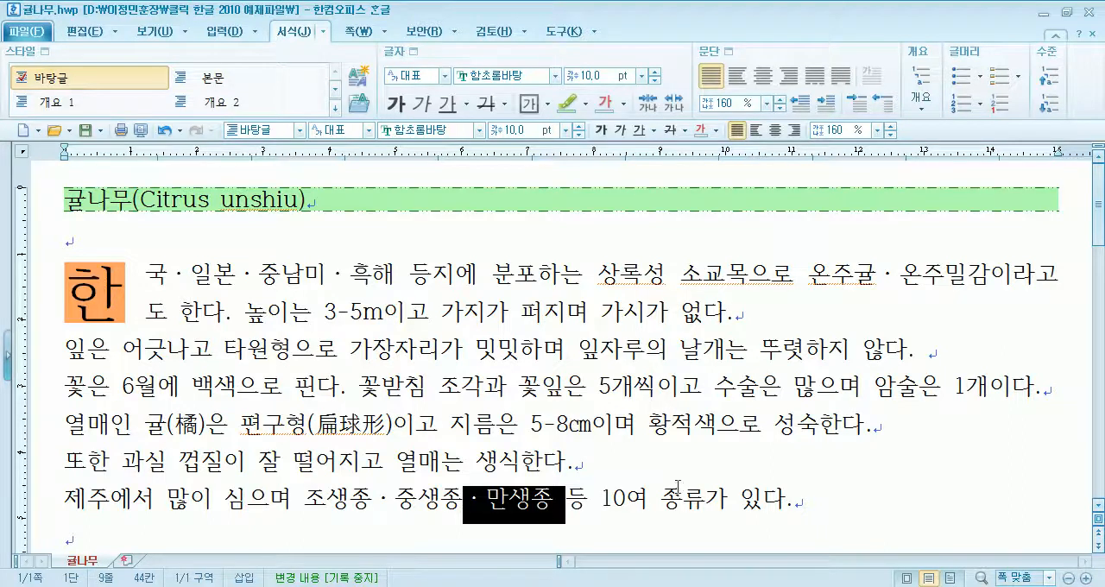
click(1063, 276)
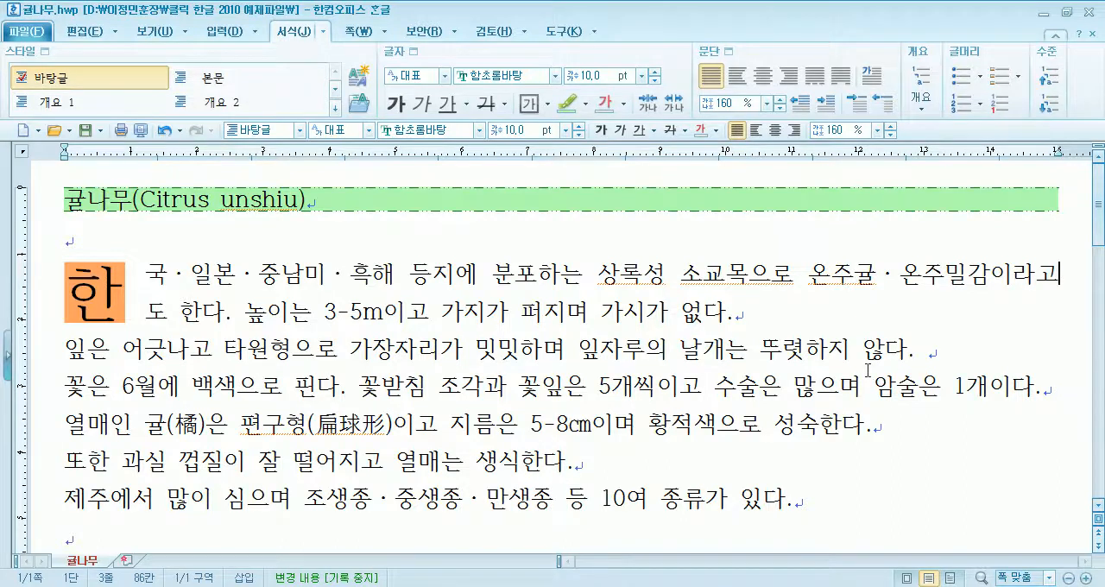
- Examine the shaded "위키백과" source line and the blank paragraph above it at the document's end
scroll(470, 287, down, 3)
drag(967, 255, 1057, 255)
click(960, 263)
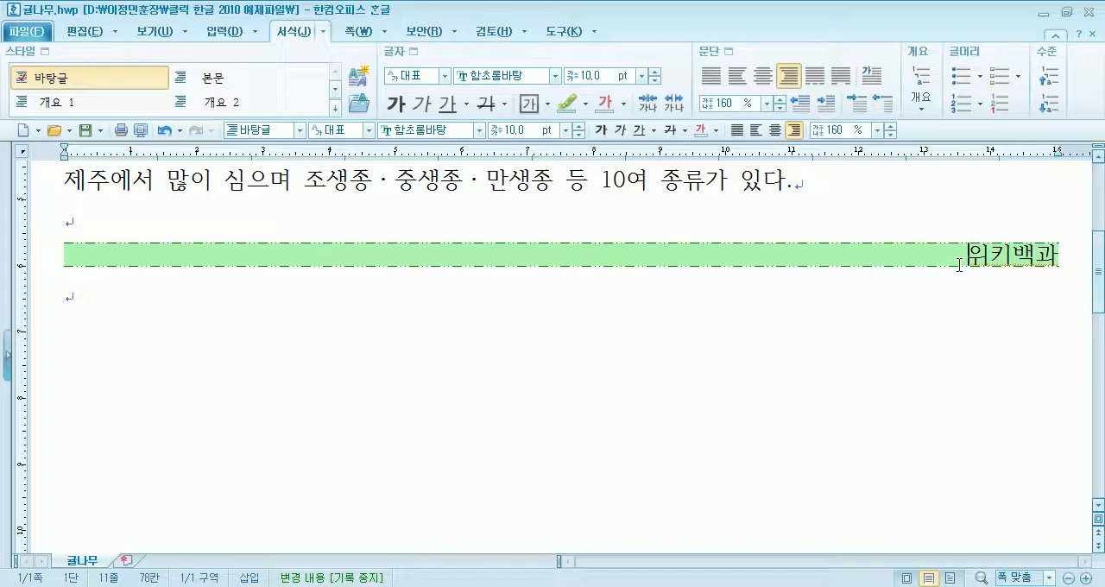
click(959, 265)
click(73, 222)
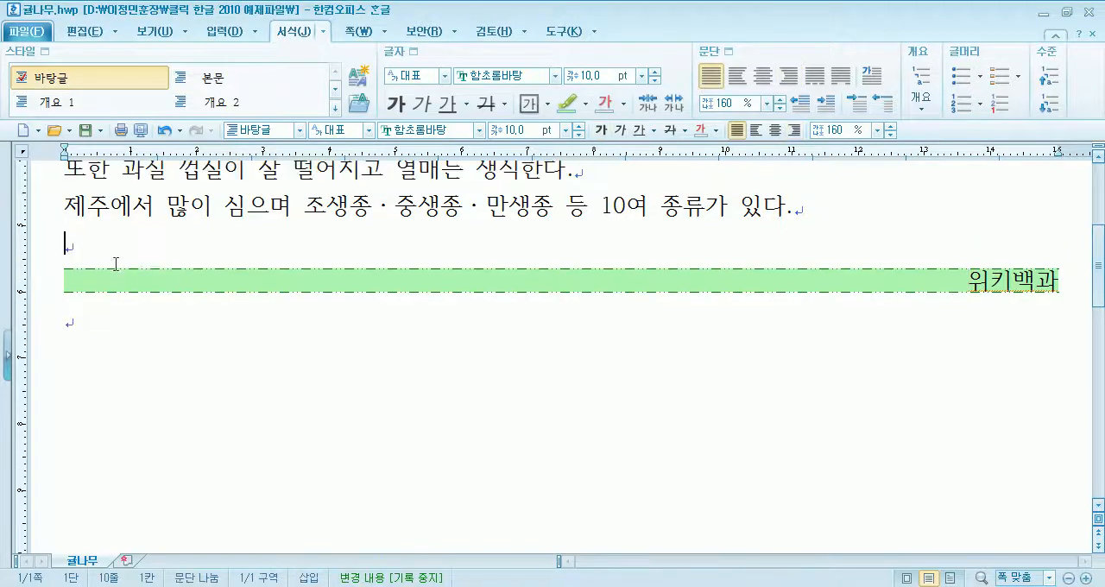
click(128, 278)
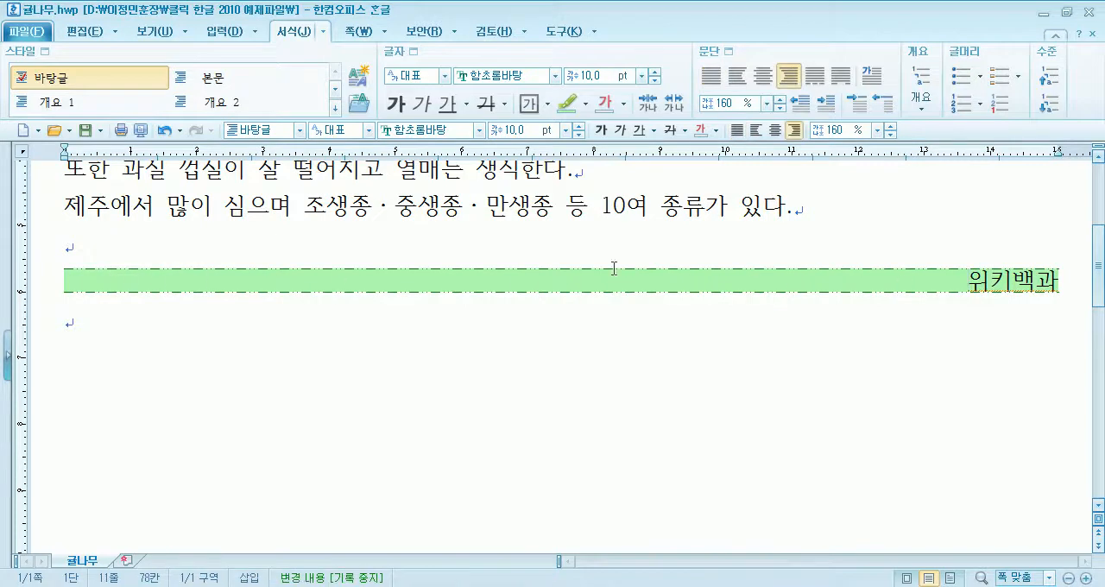
scroll(777, 290, up, 3)
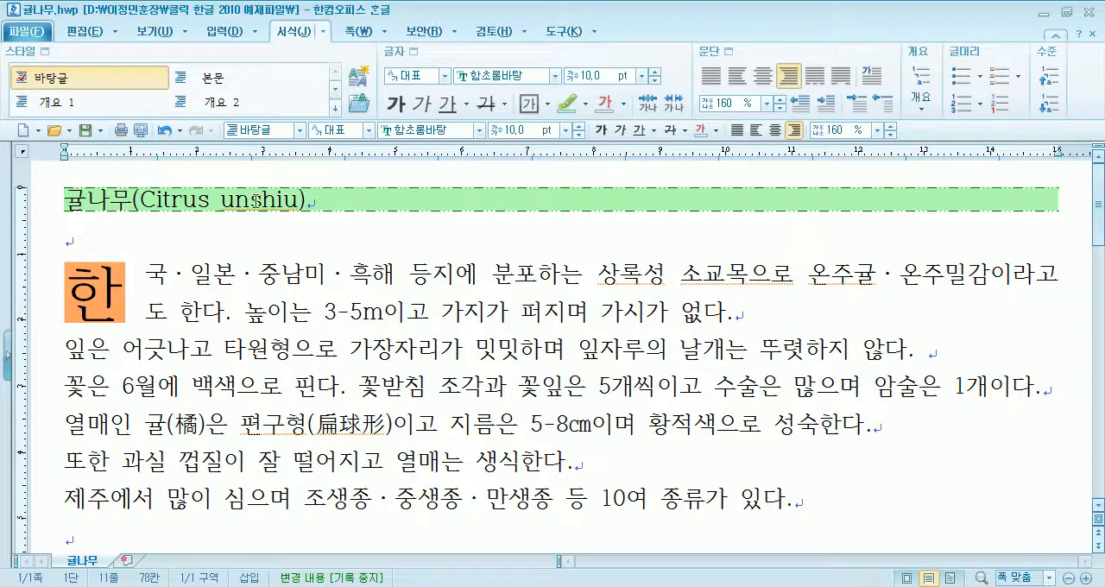
- Close the 귤나무.hwp document without saving its changes
click(345, 201)
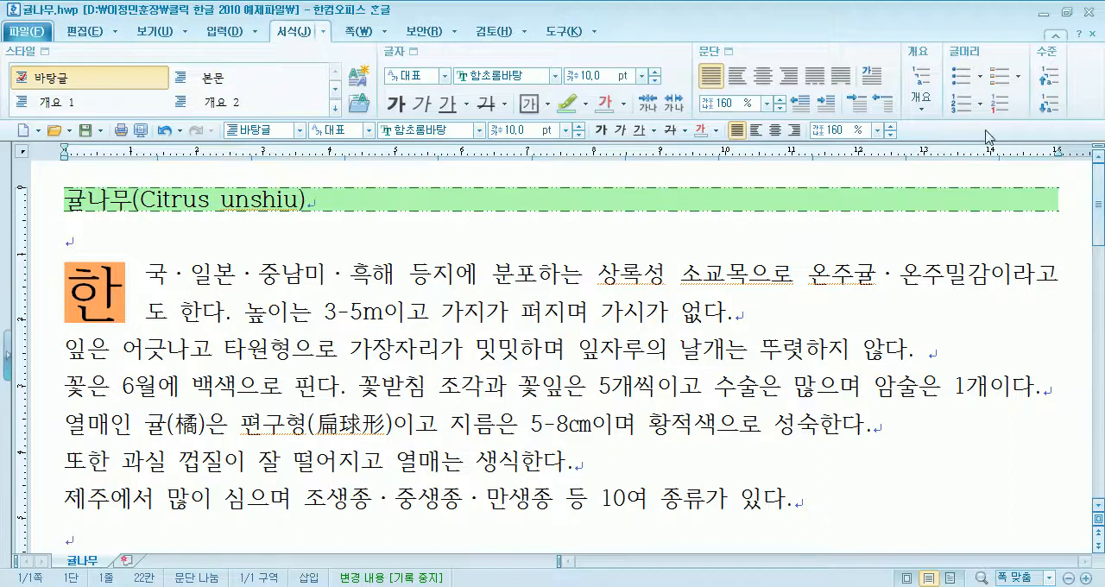
click(1092, 33)
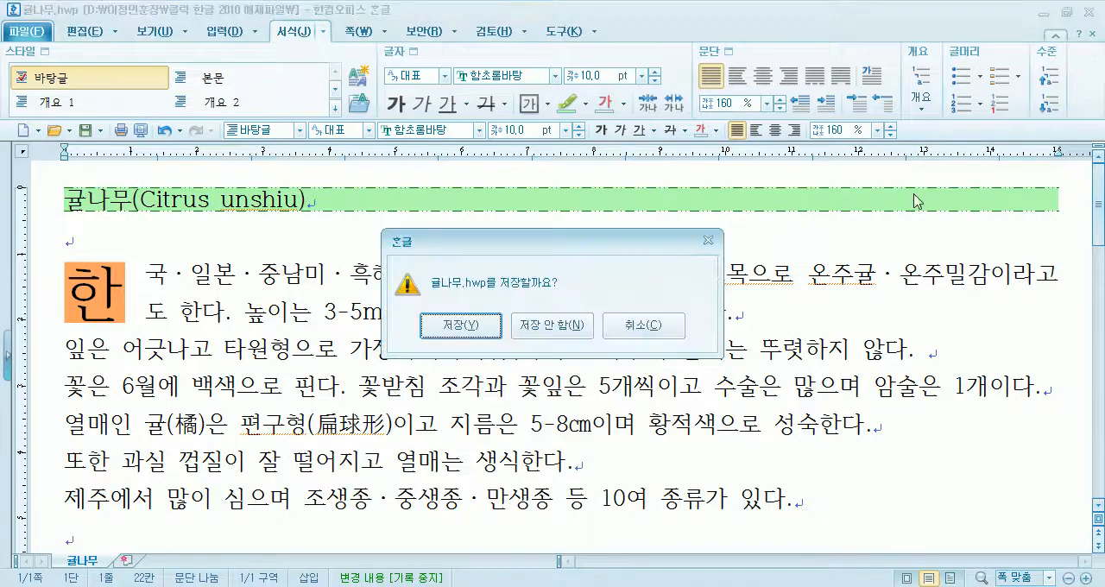
click(549, 325)
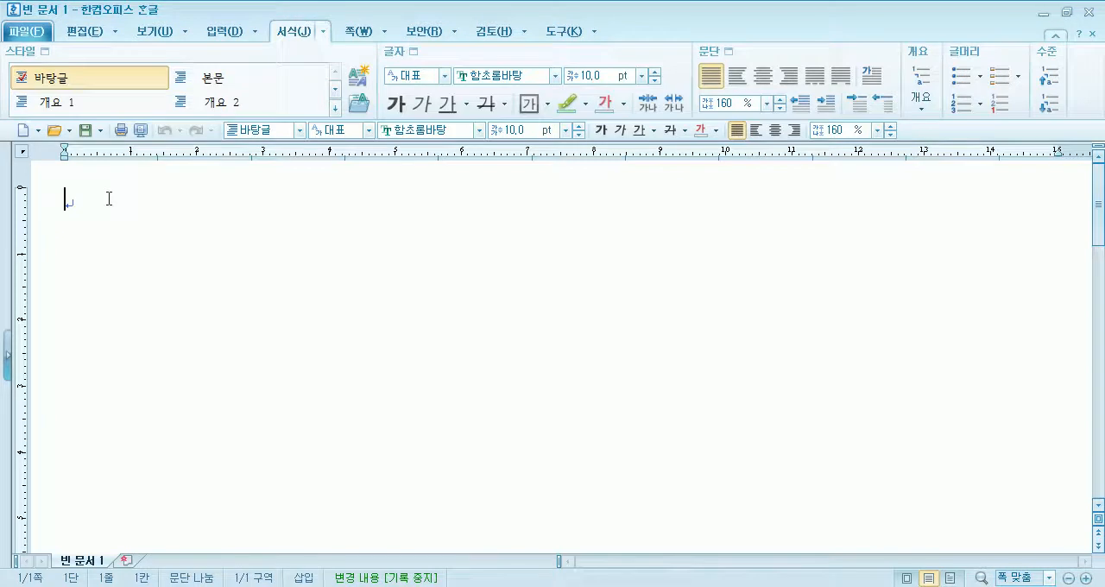
- Enter "귤나무(" as the start of the title on the first line of the blank document
text(귤나무)
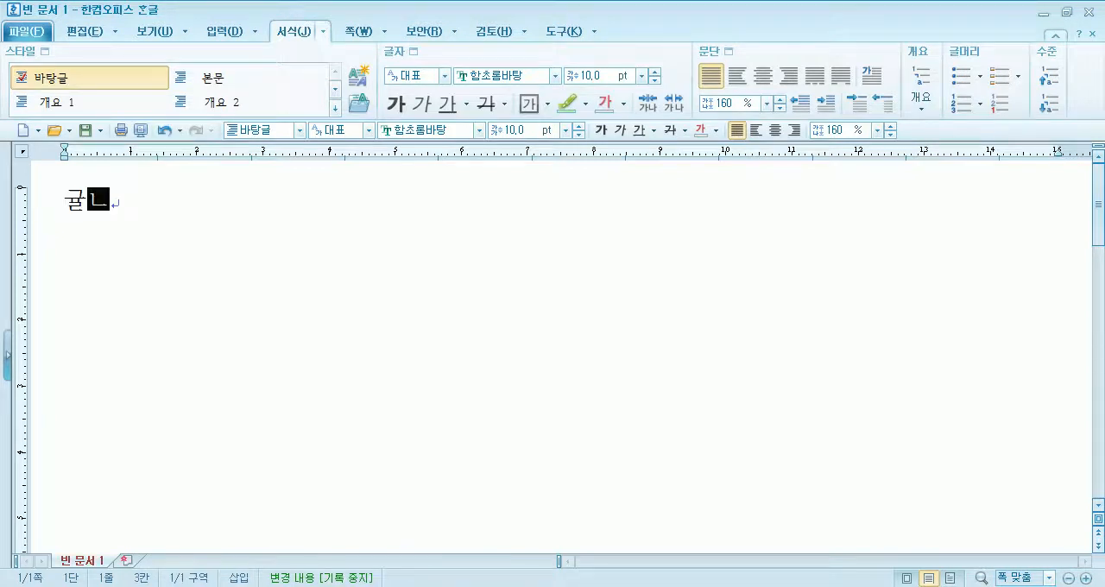
text())
key(BackSpace)
text((Citrus unshiu)
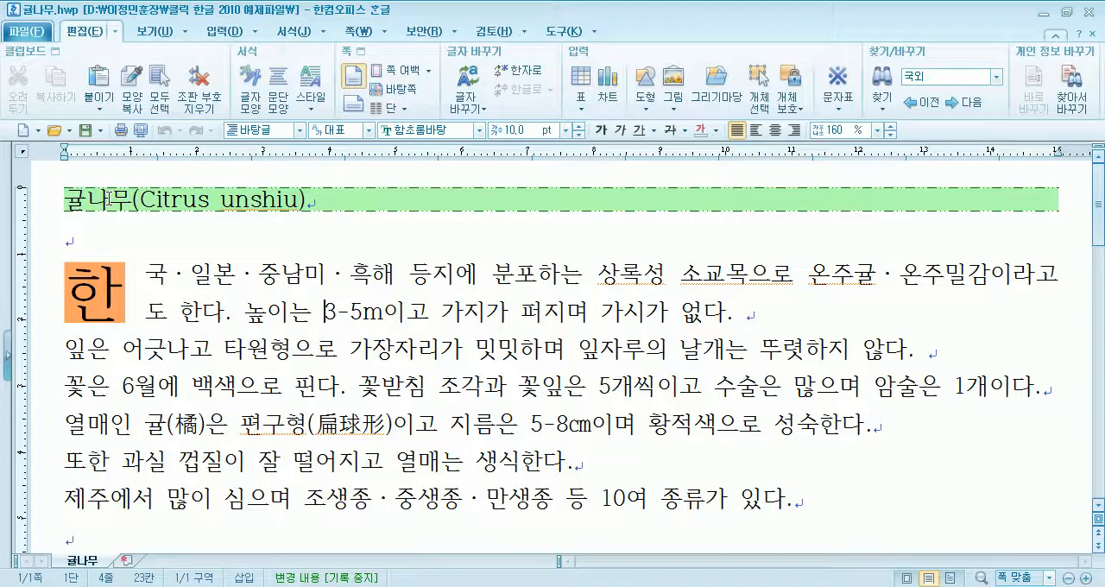
- Compare the title and the middle dots of the first body paragraph in 귤나무.hwp with the new document
click(69, 200)
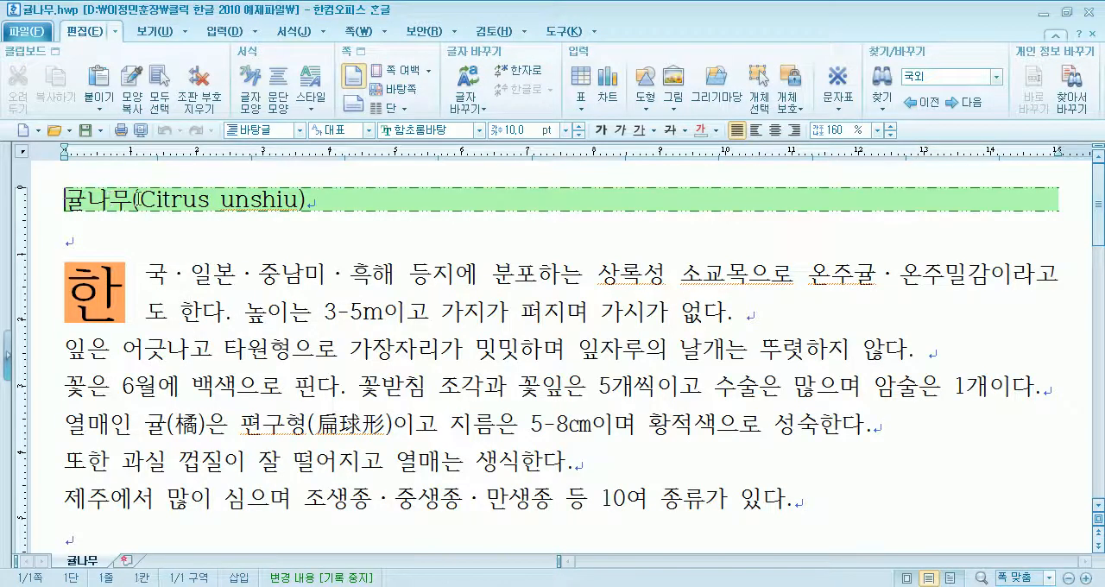
drag(141, 199, 287, 212)
click(288, 212)
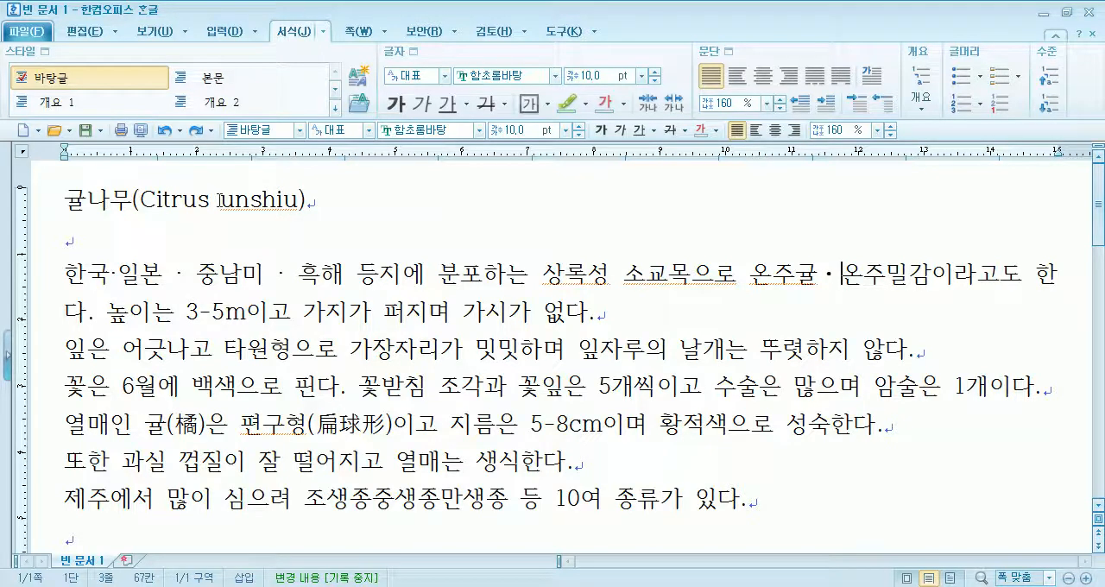
drag(109, 274, 200, 273)
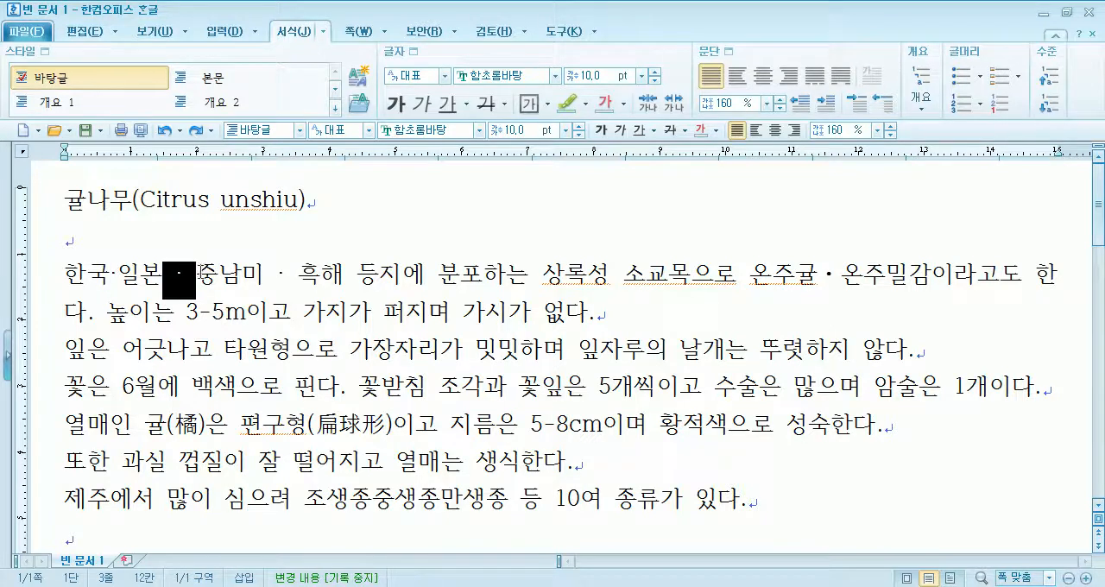
click(158, 287)
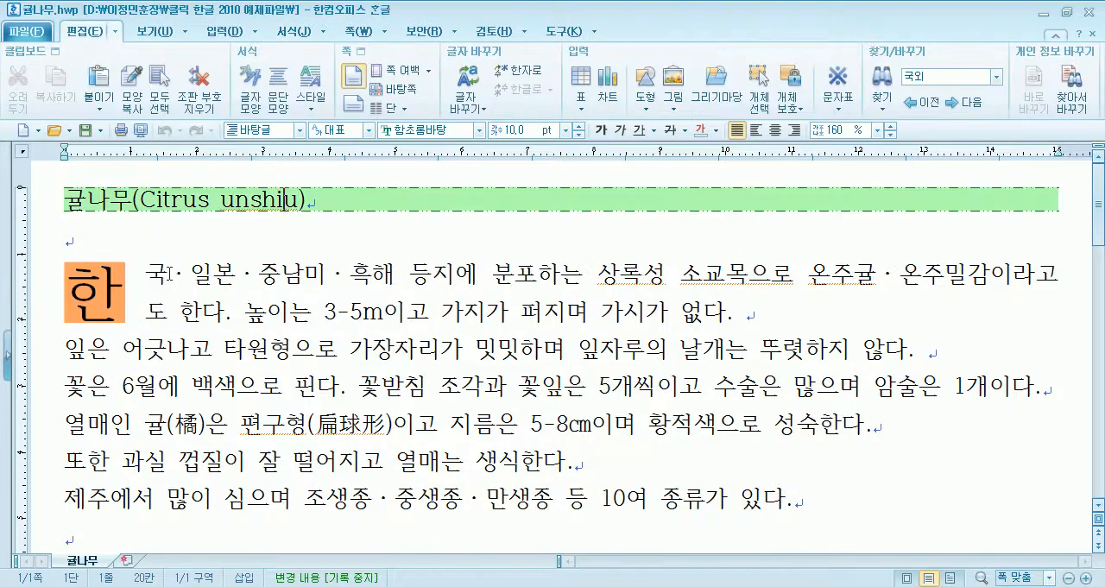
drag(173, 274, 187, 273)
click(232, 273)
key(alt+Tab)
- Try the middle dot with HNC code 3404 from 전각 기호(일반) between 한국 and 일본, and delete it again
click(113, 274)
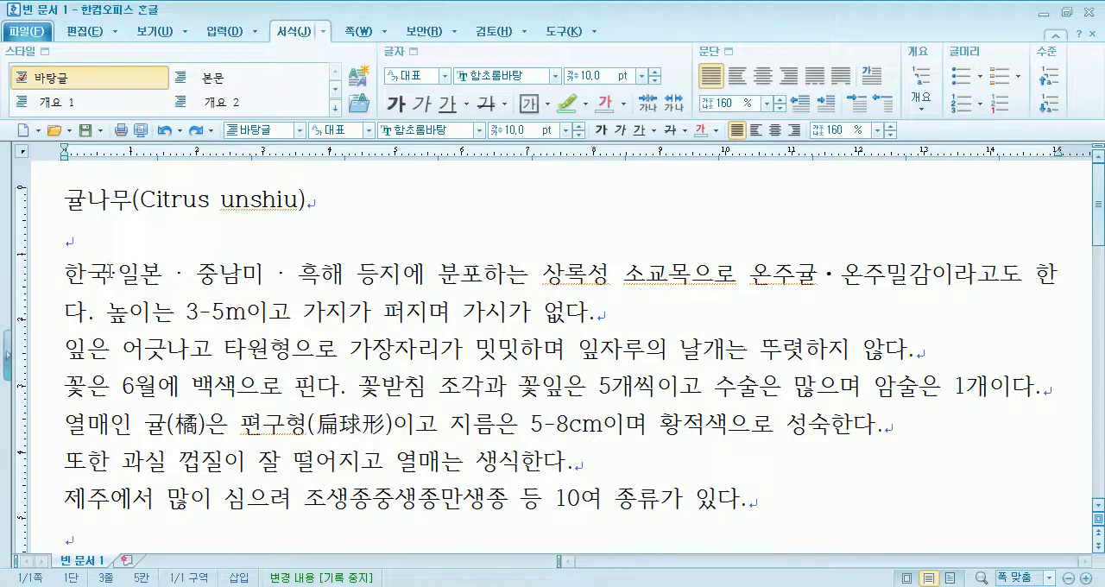
click(225, 31)
click(892, 111)
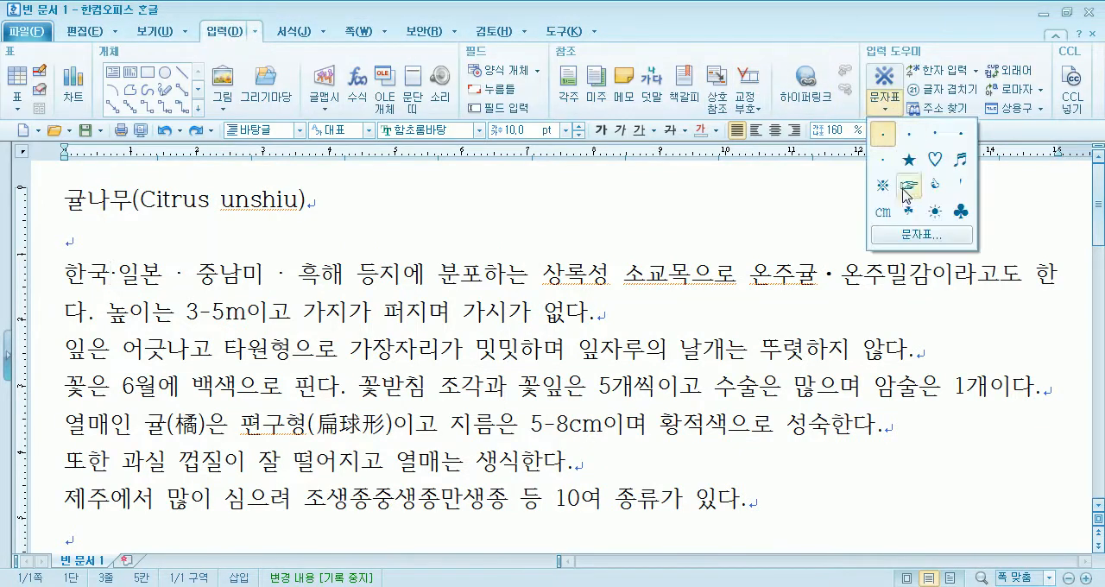
click(918, 234)
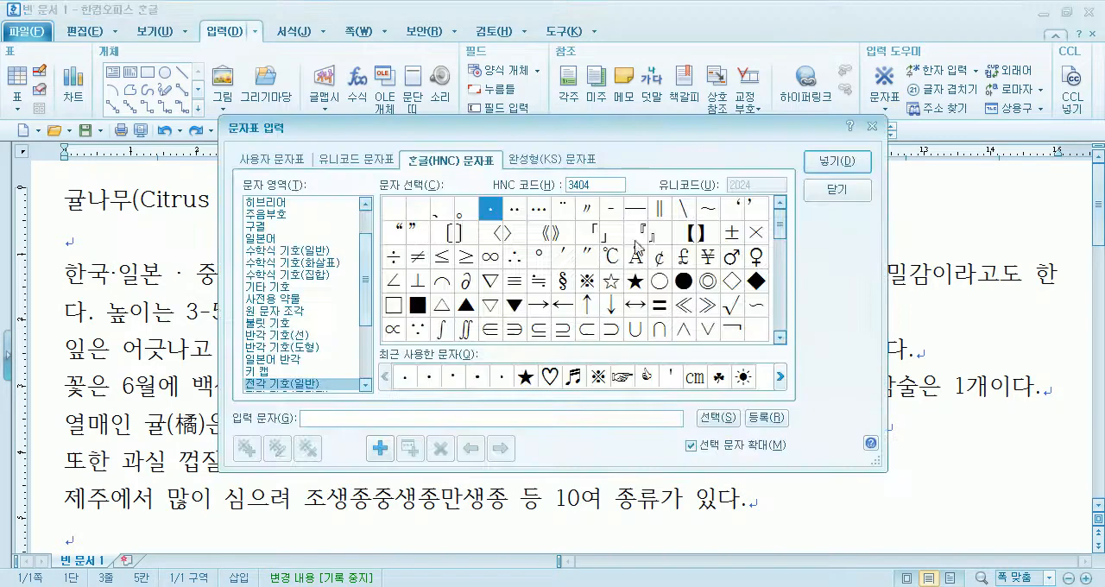
click(537, 210)
click(281, 383)
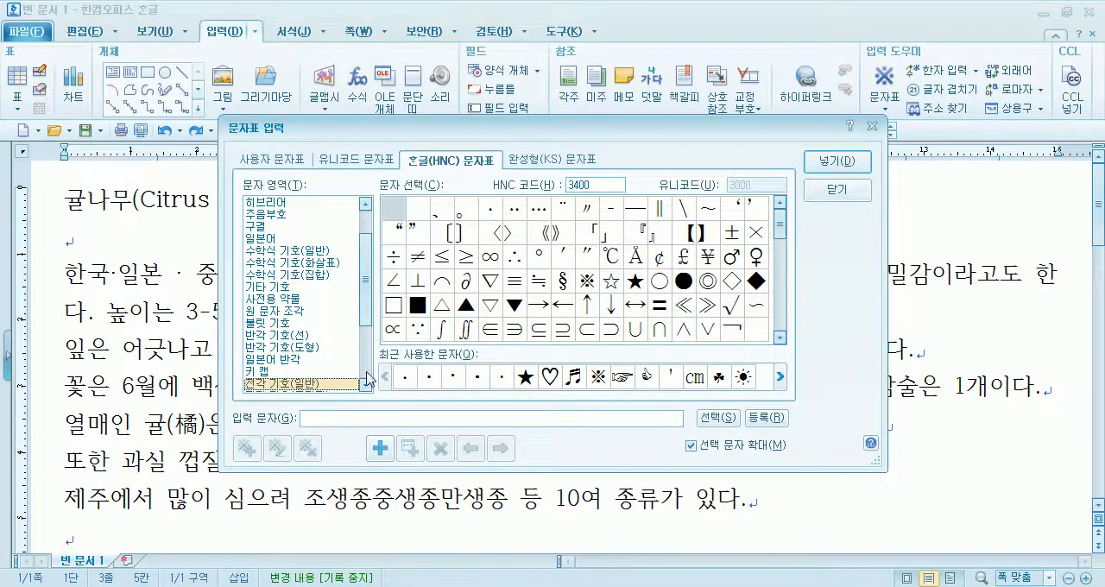
click(490, 212)
click(517, 211)
click(539, 211)
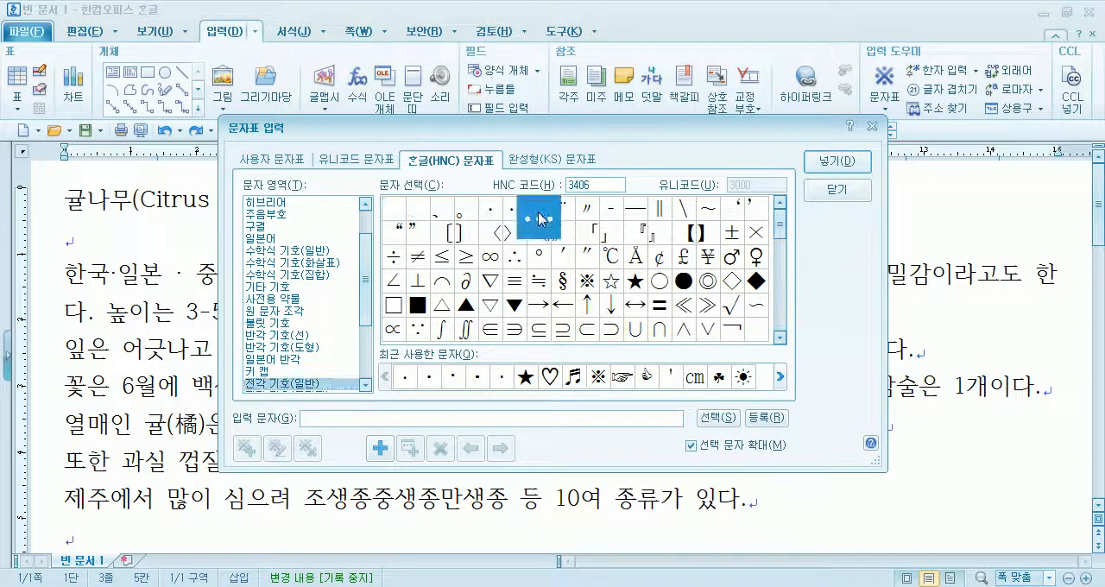
click(491, 213)
click(837, 162)
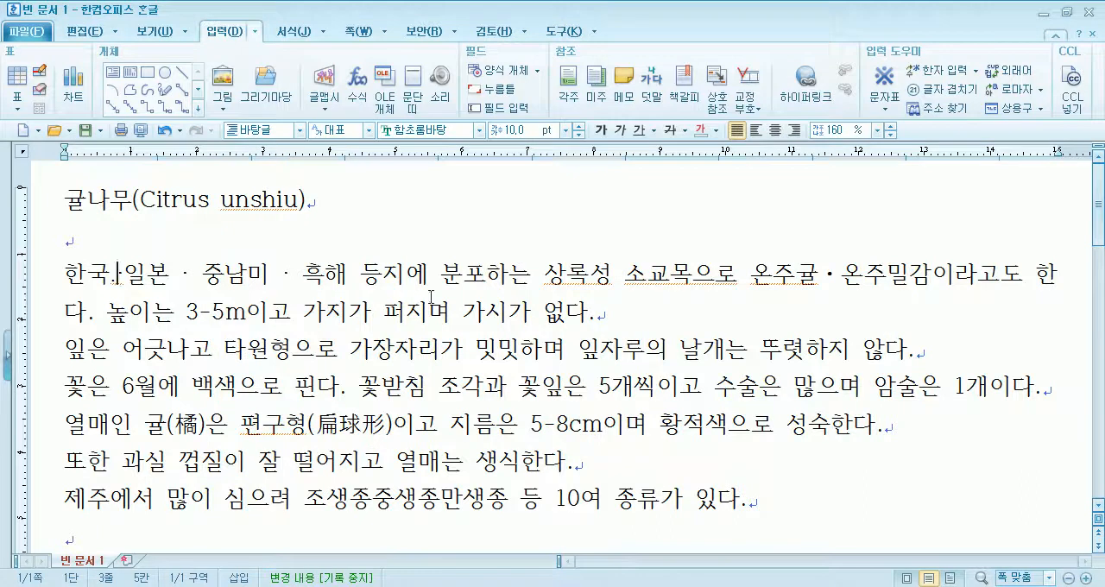
key(shift+Left)
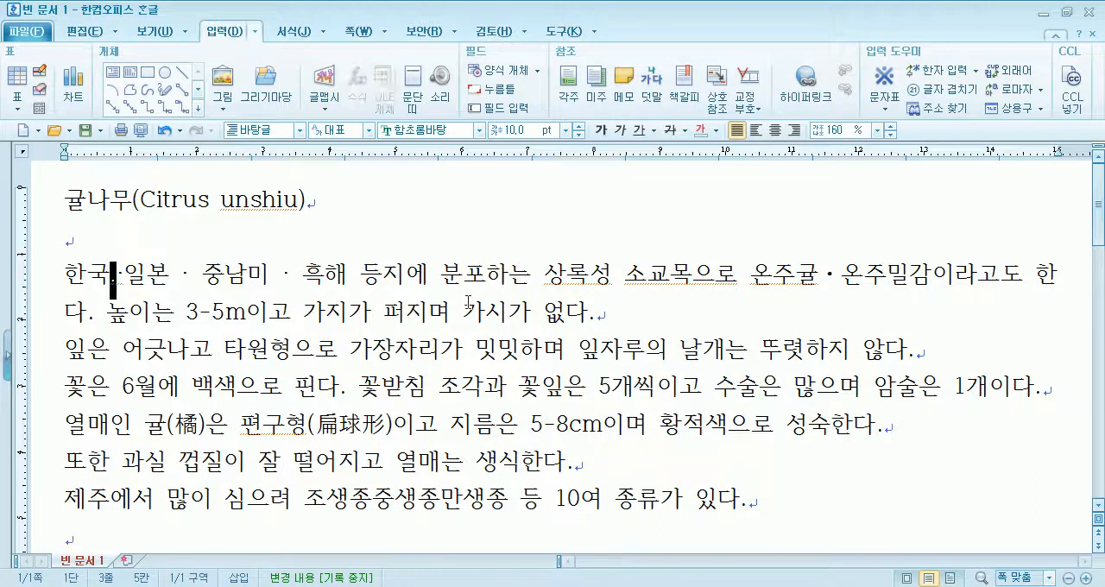
key(Delete)
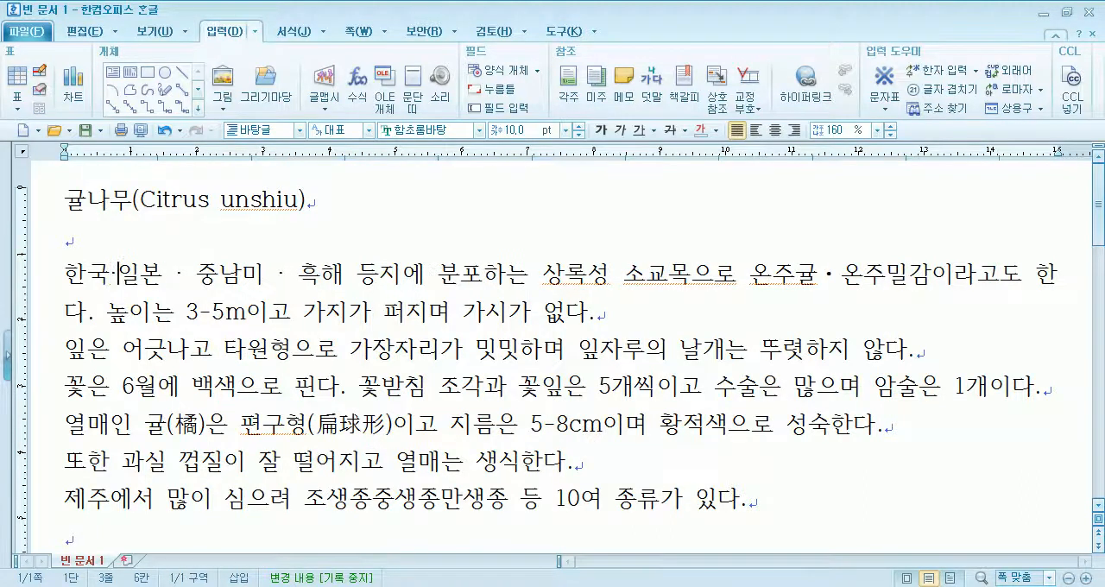
- Compare the dot spacing with 귤나무.hwp and add a space on each side of the dot between 한국 and 일본
key(shift+Left)
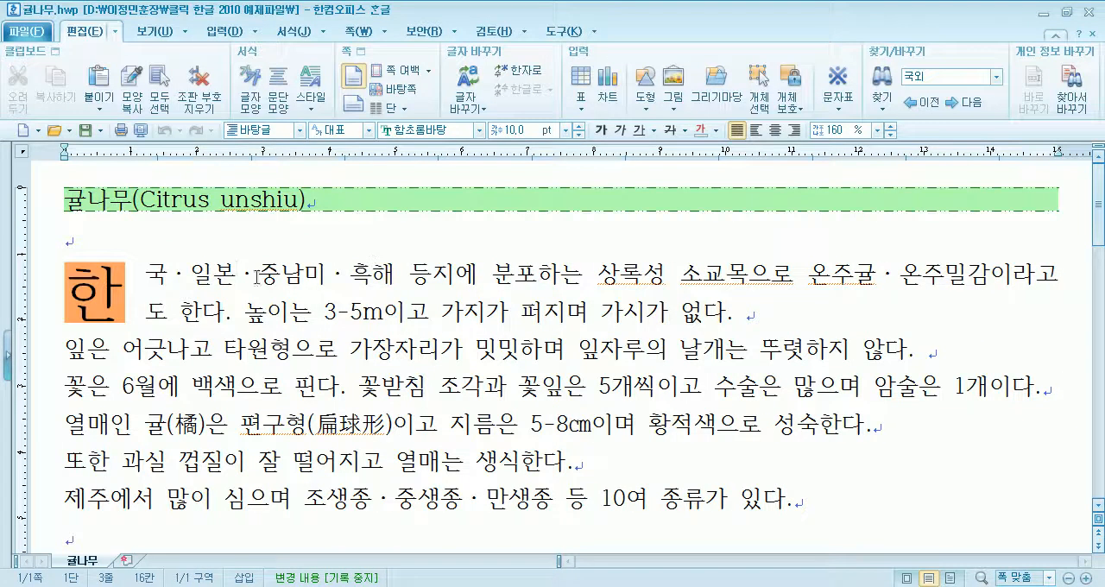
drag(254, 278, 240, 278)
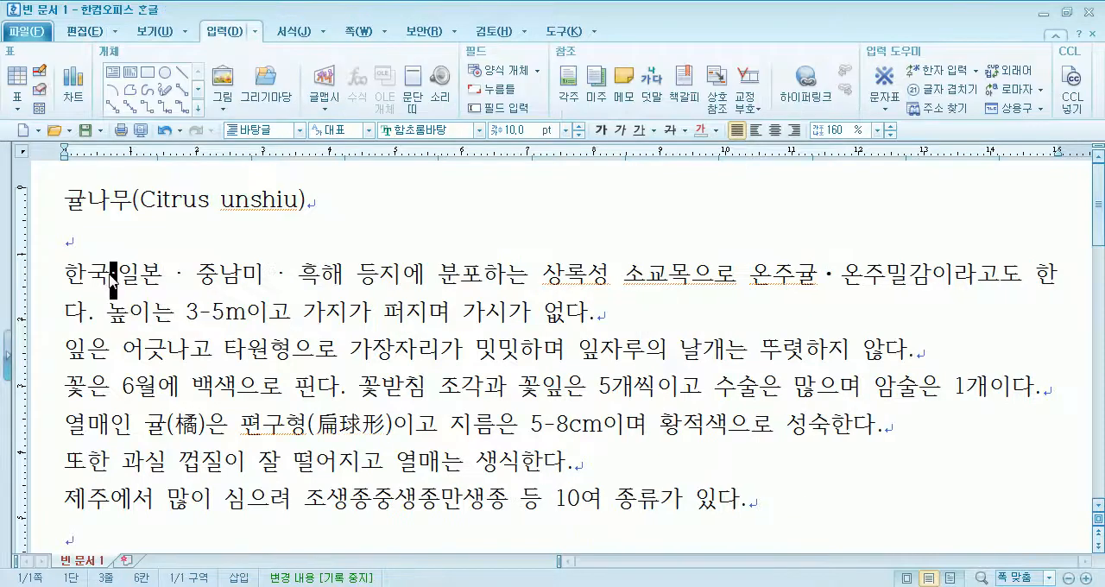
click(182, 278)
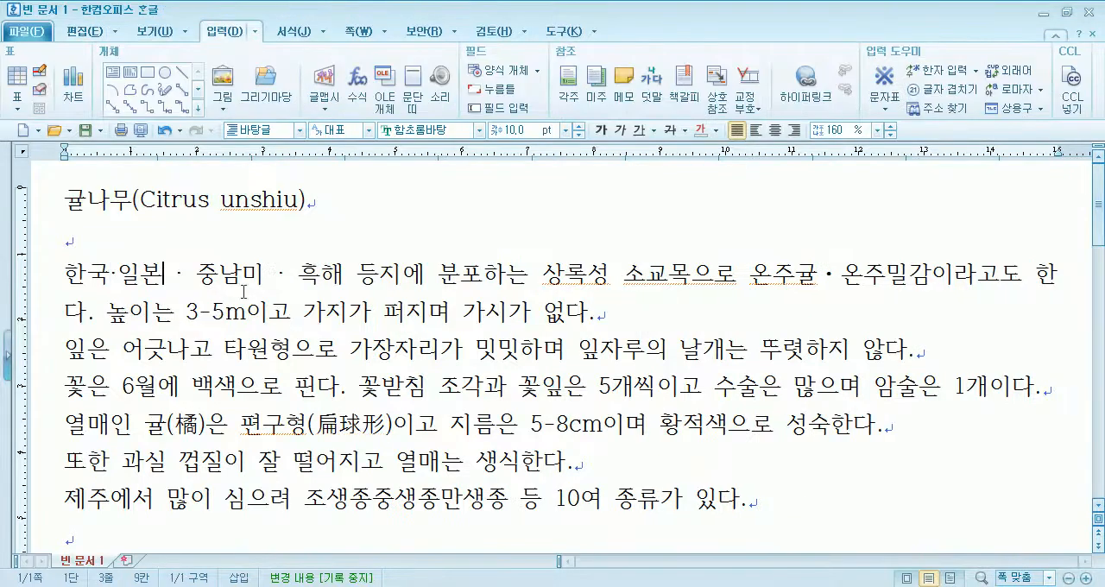
key(Left)
key(Left)
key(Left)
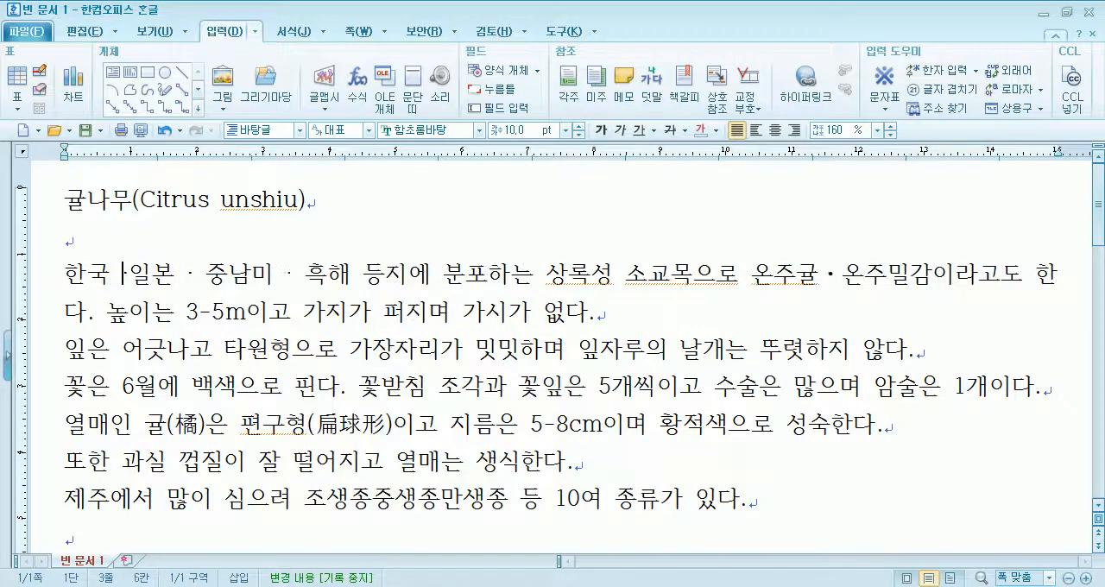
key(Right)
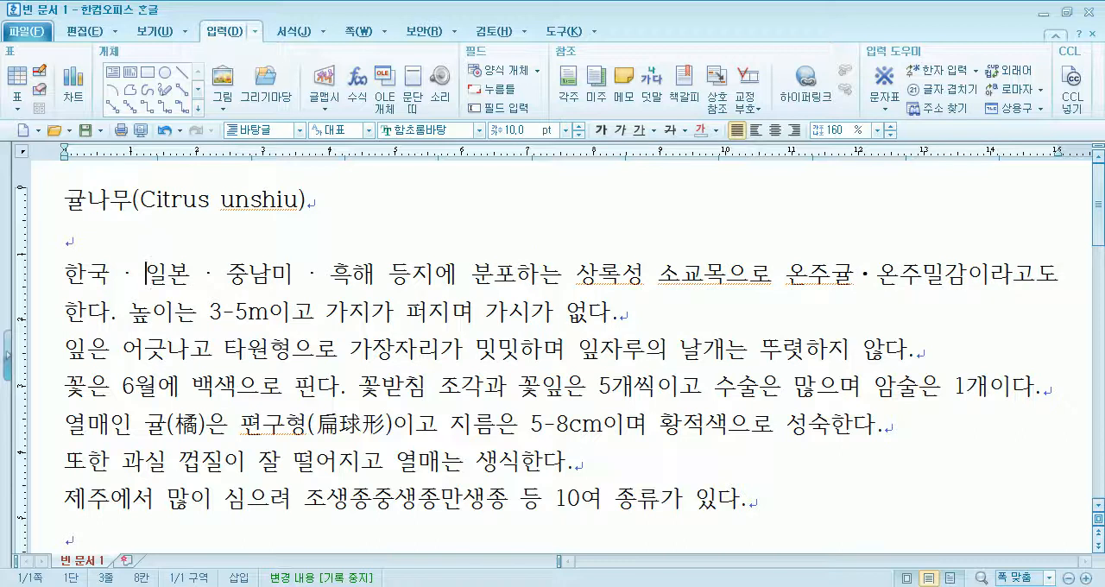
- Delete the middle dot and its surrounding spaces between 한국 and 일본
drag(851, 278, 873, 276)
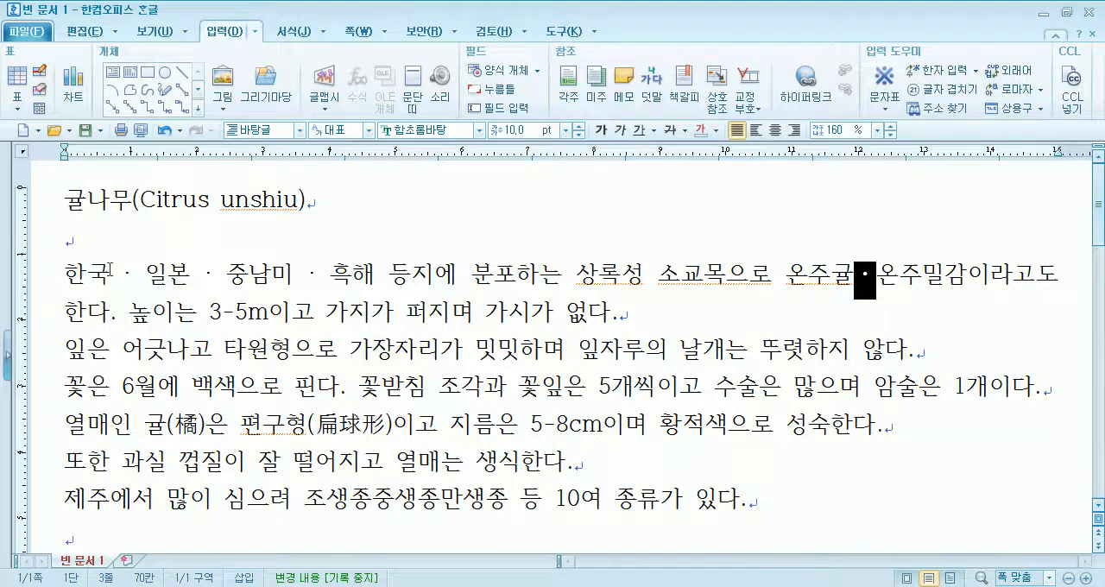
drag(110, 278, 145, 278)
key(Delete)
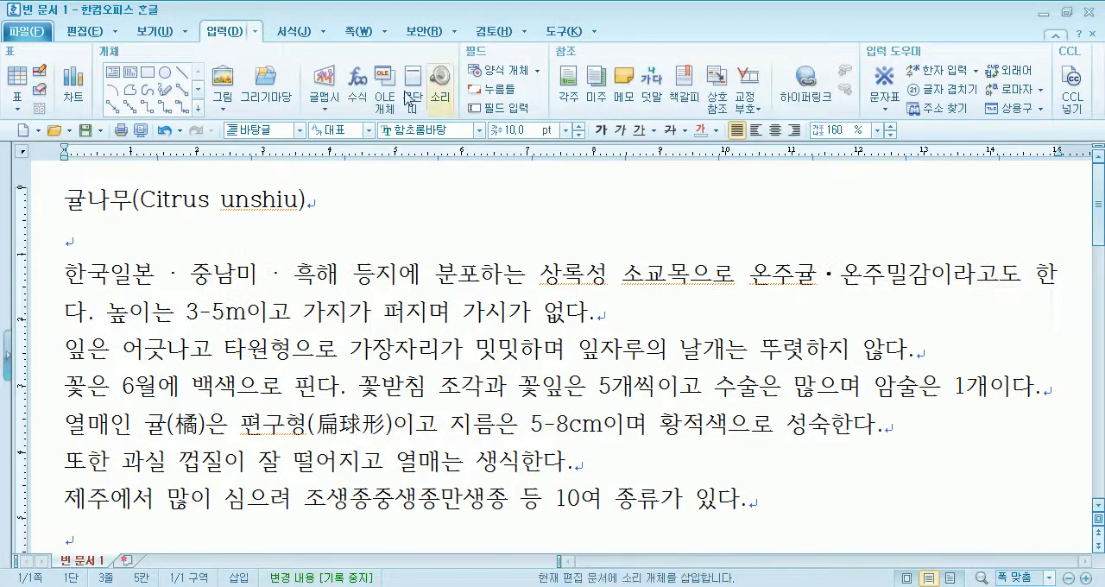
- Insert the dot with HNC code 22C5 from the 수학식 기호(집합) character set between 한국 and 일본
click(885, 109)
click(914, 234)
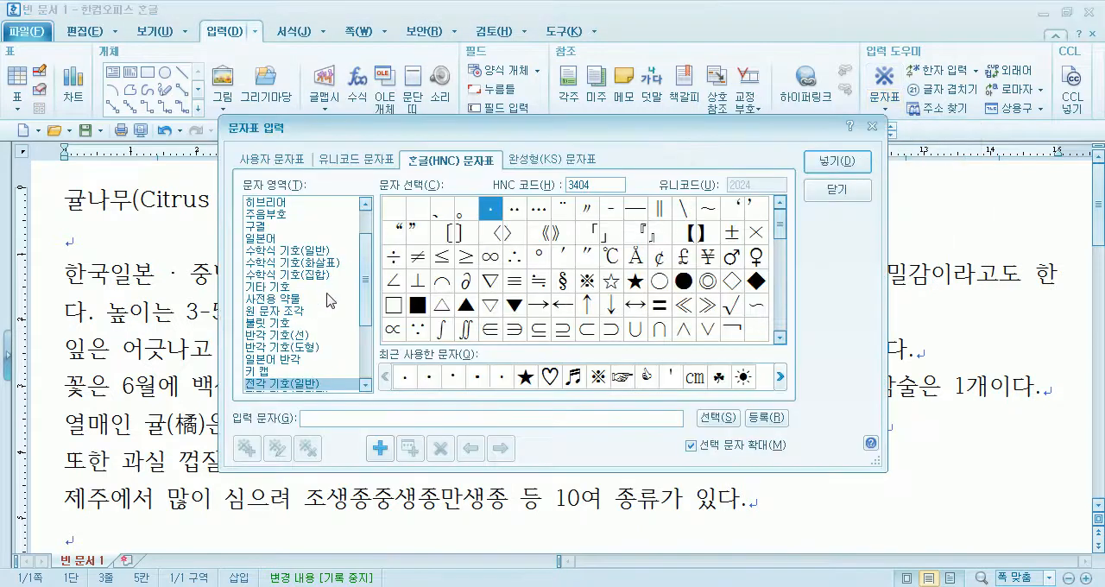
click(364, 257)
click(319, 251)
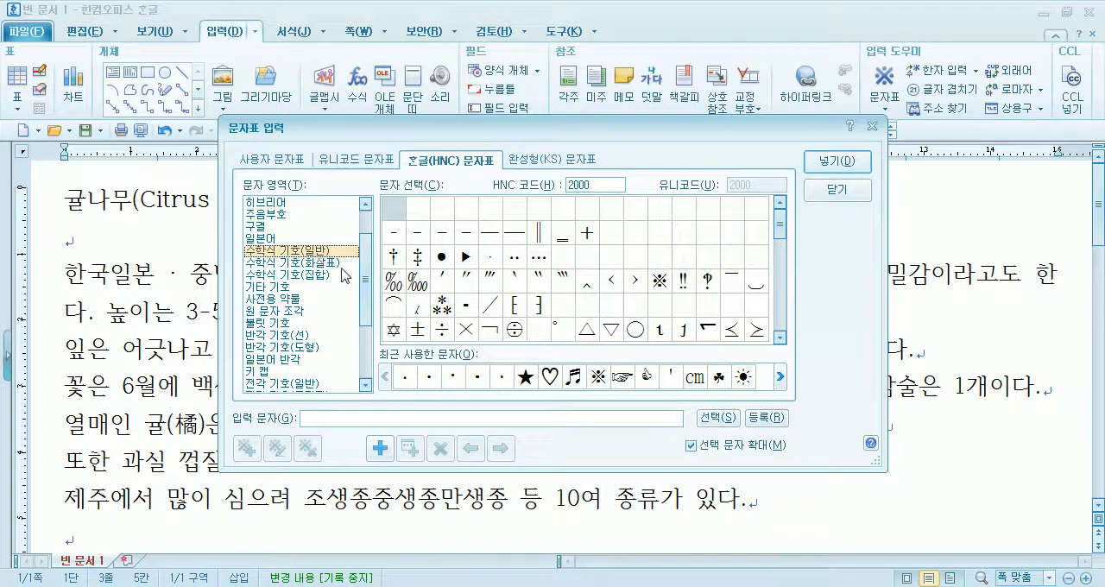
click(315, 276)
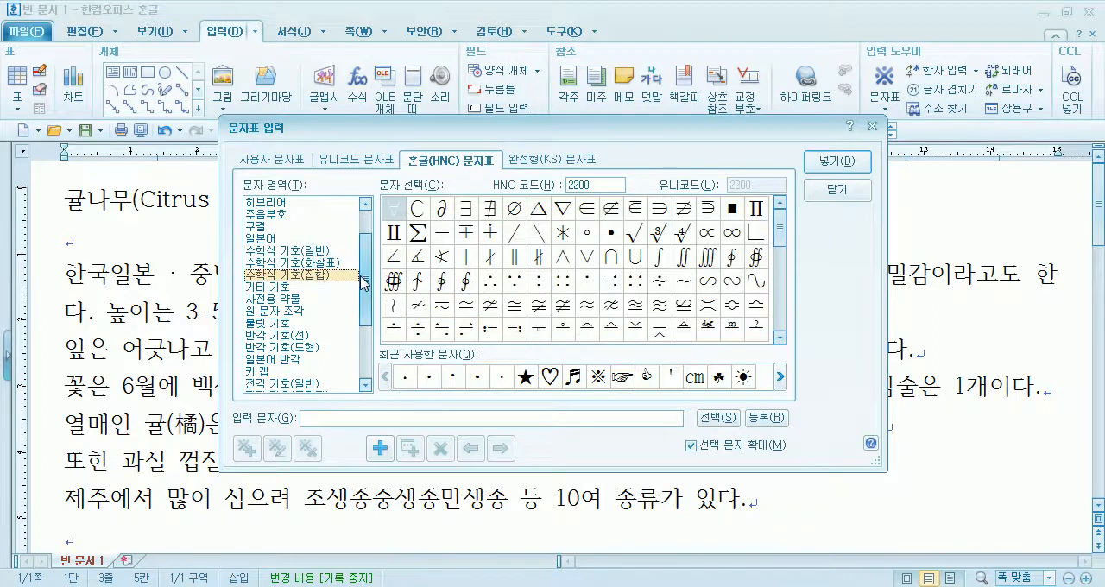
drag(783, 252, 783, 292)
click(514, 283)
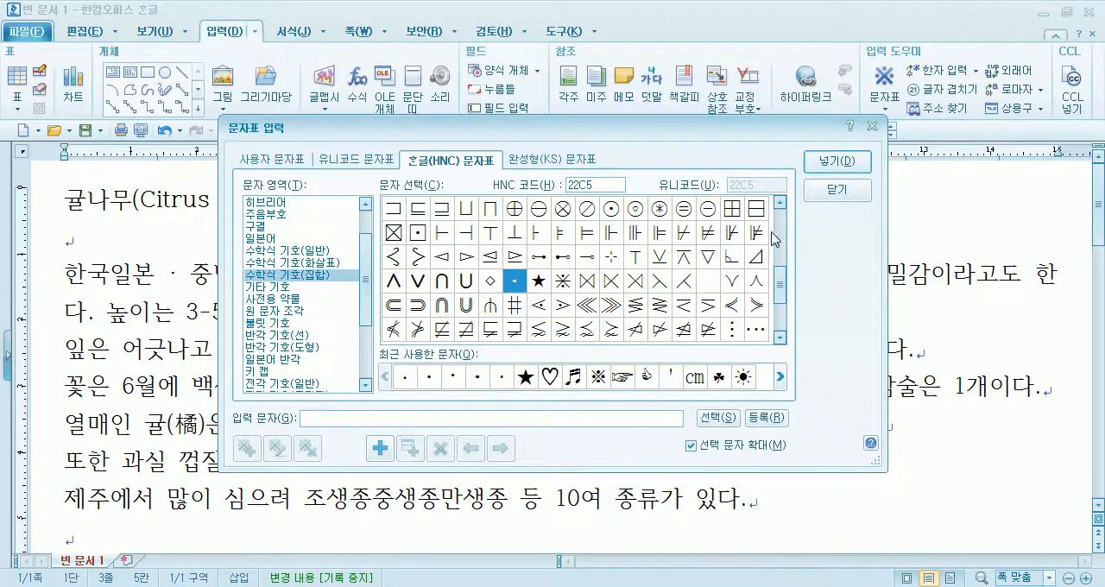
click(837, 162)
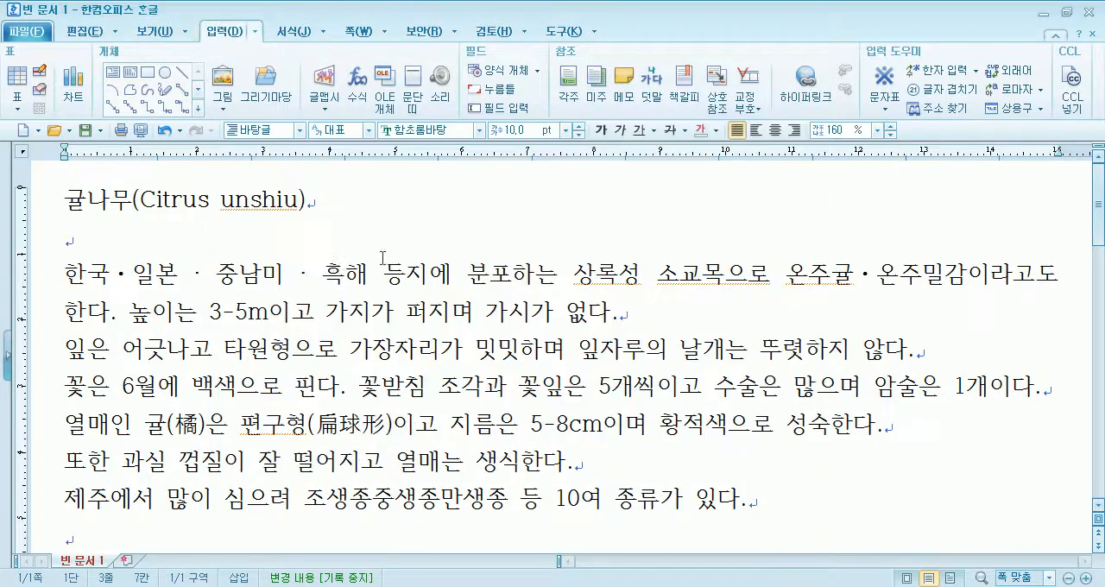
double_click(120, 278)
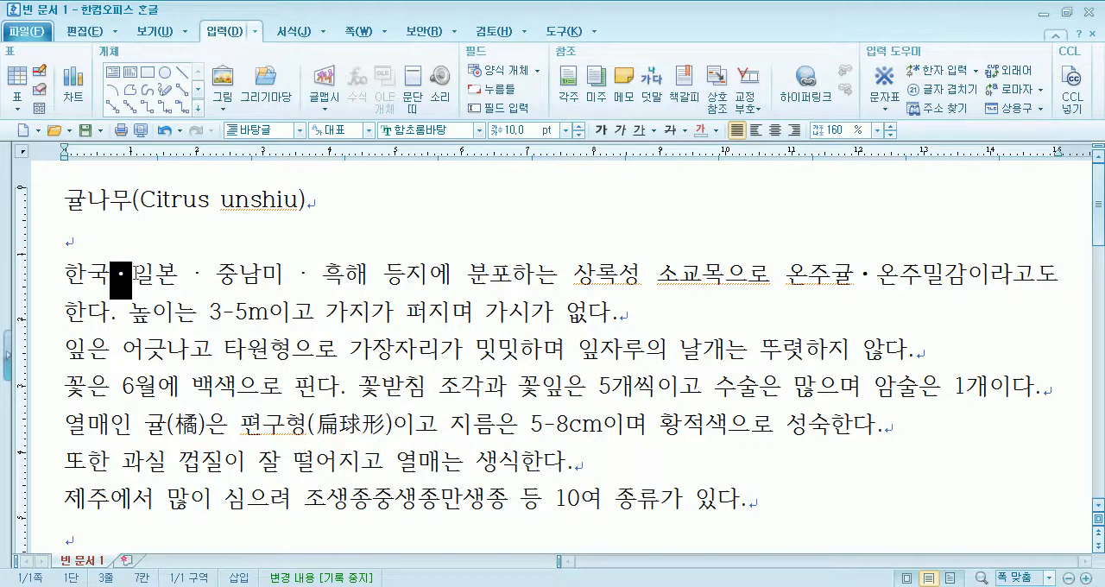
click(287, 283)
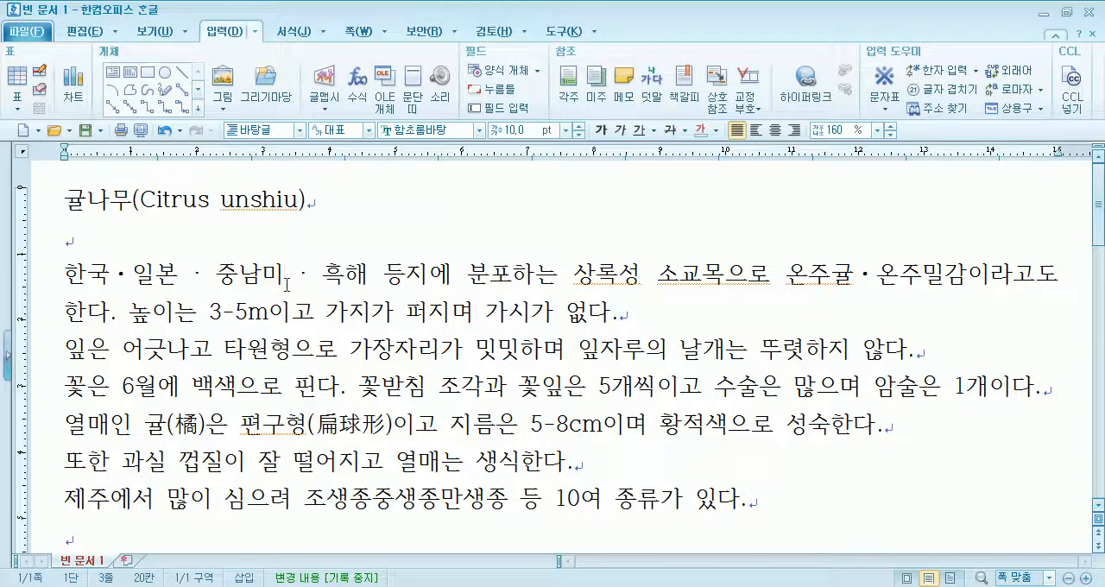
- Remove the spaces before and after the middle dot between 일본 and 중남미
click(173, 272)
key(Delete)
key(Right)
key(Delete)
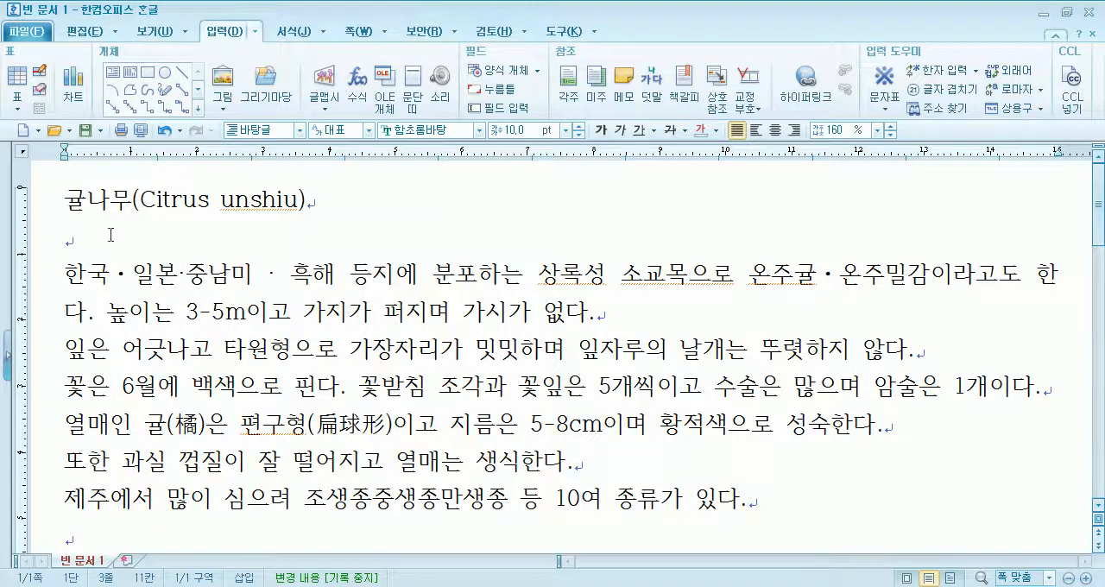
- Set the font of the middle dot between 일본 and 중남미 to 굴림체
drag(172, 274, 188, 282)
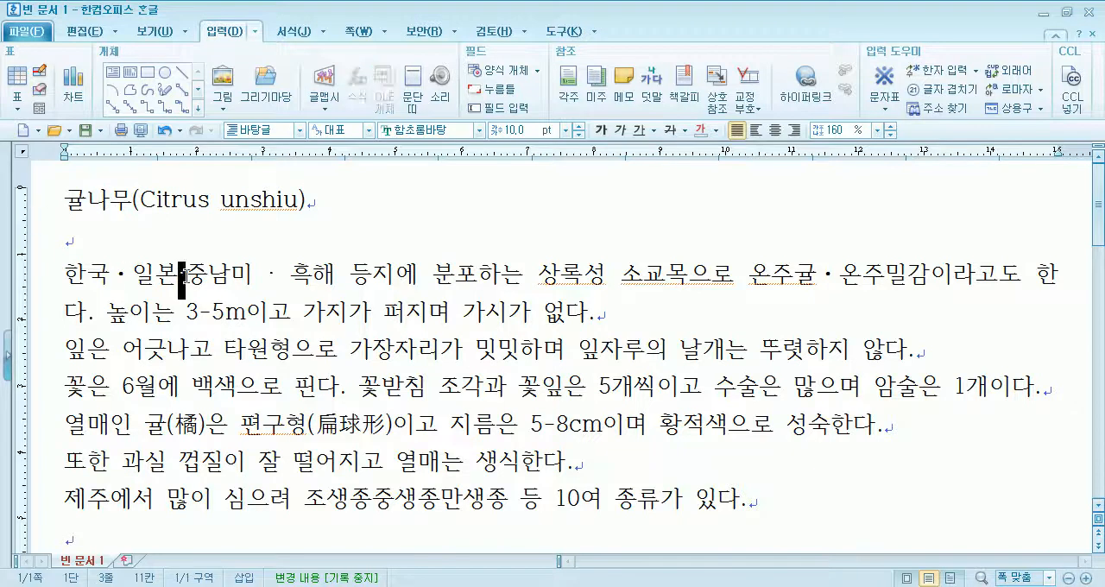
click(480, 131)
drag(587, 217, 596, 170)
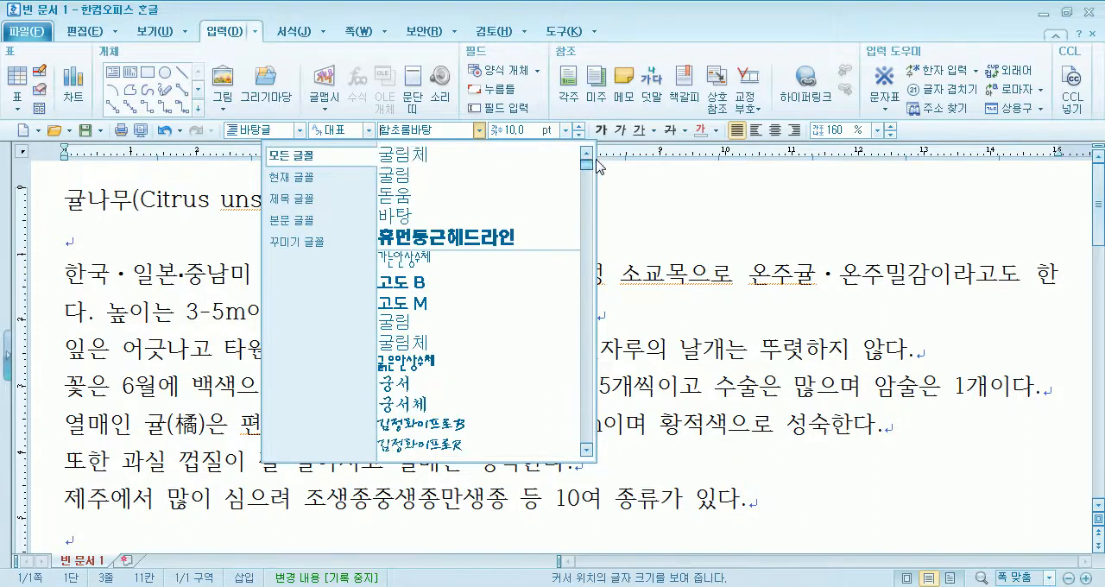
click(518, 168)
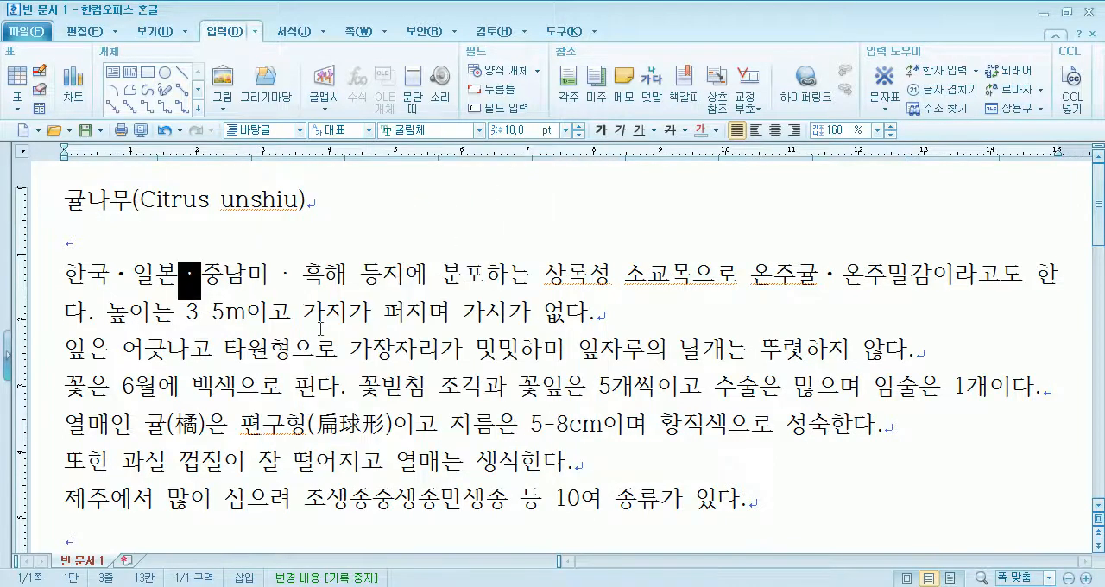
- Remove the spaces around the middle dot between 중남미 and 흑해
click(275, 274)
key(Delete)
key(Delete)
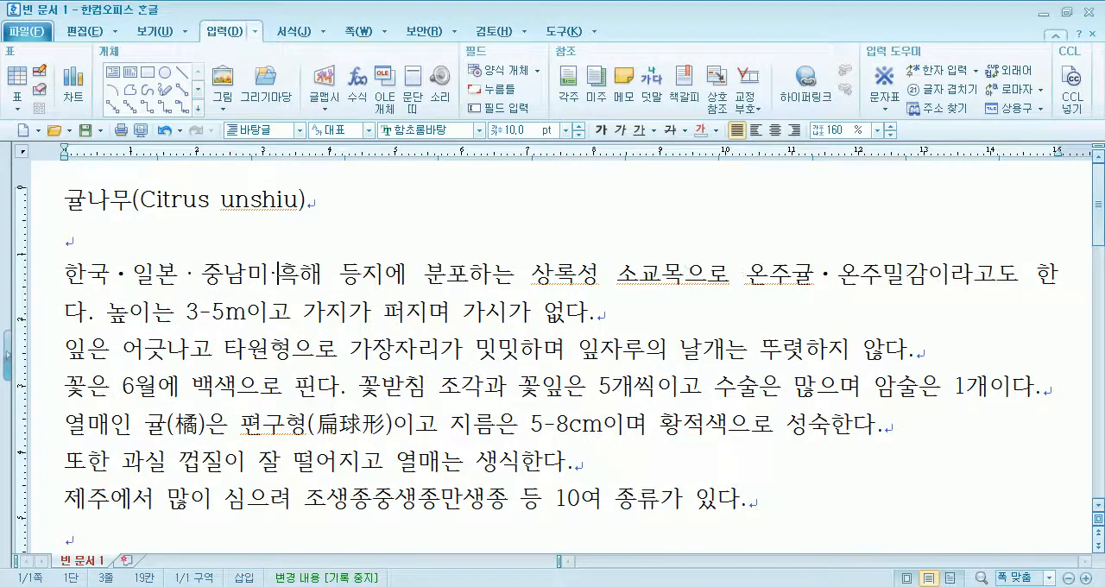
- Set the font of the middle dot between 중남미 and 흑해 to 굴림
drag(268, 272, 281, 273)
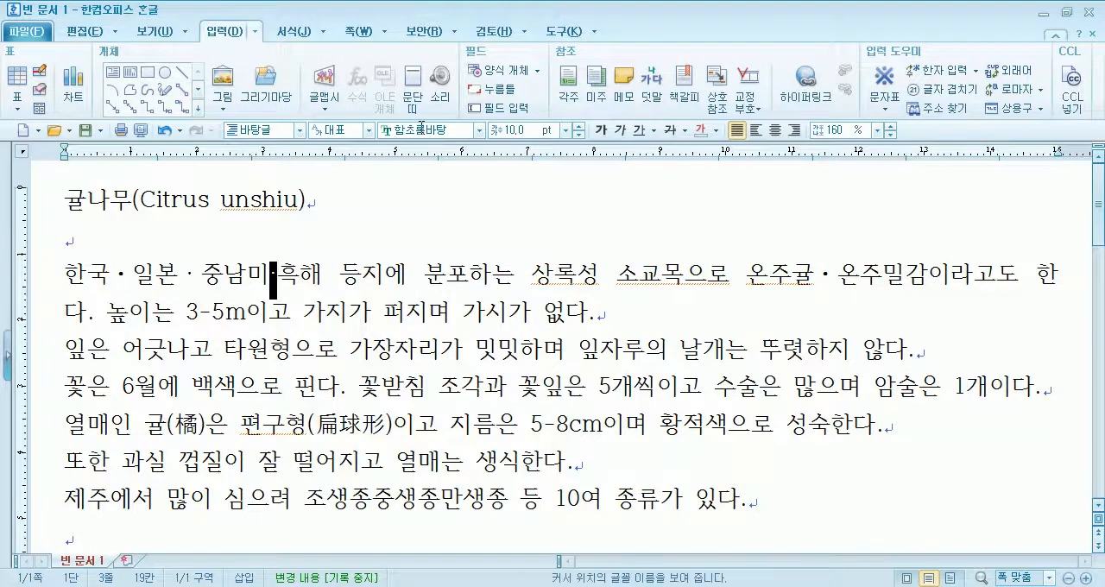
click(480, 130)
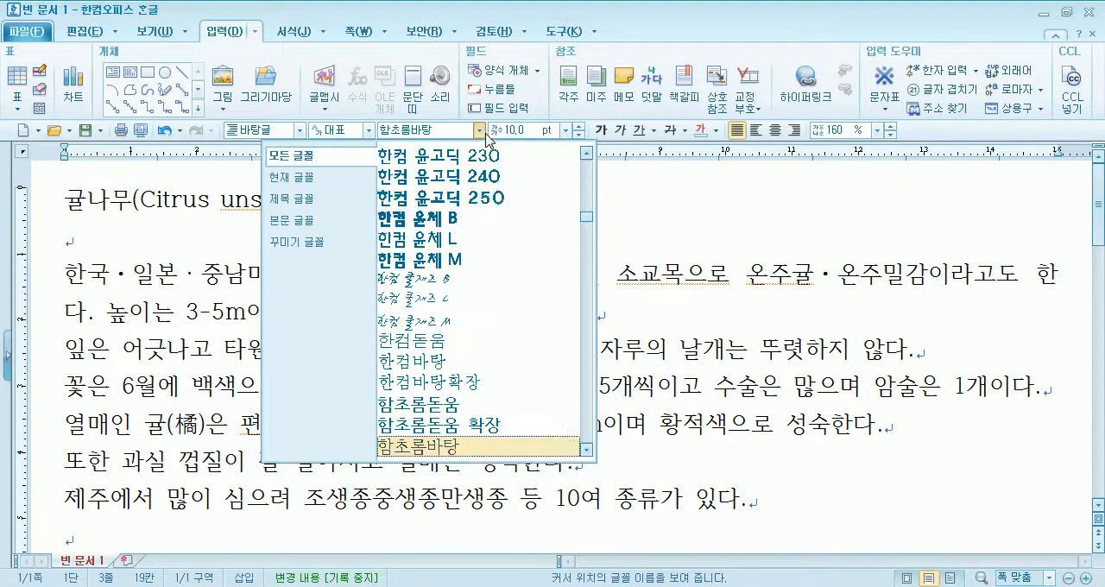
scroll(505, 335, up, 5)
scroll(503, 334, up, 10)
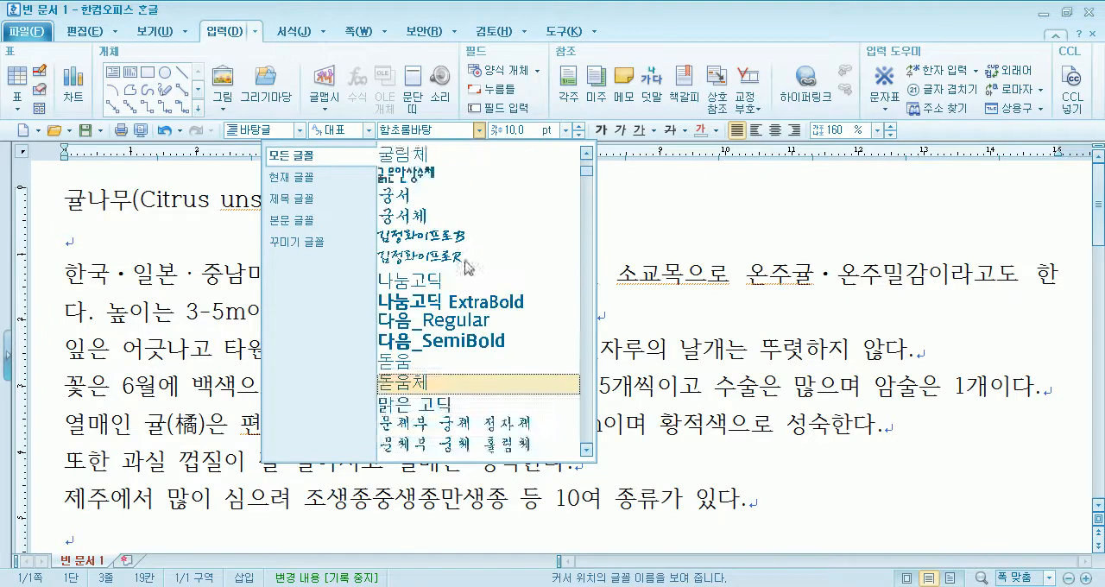
scroll(417, 204, down, 2)
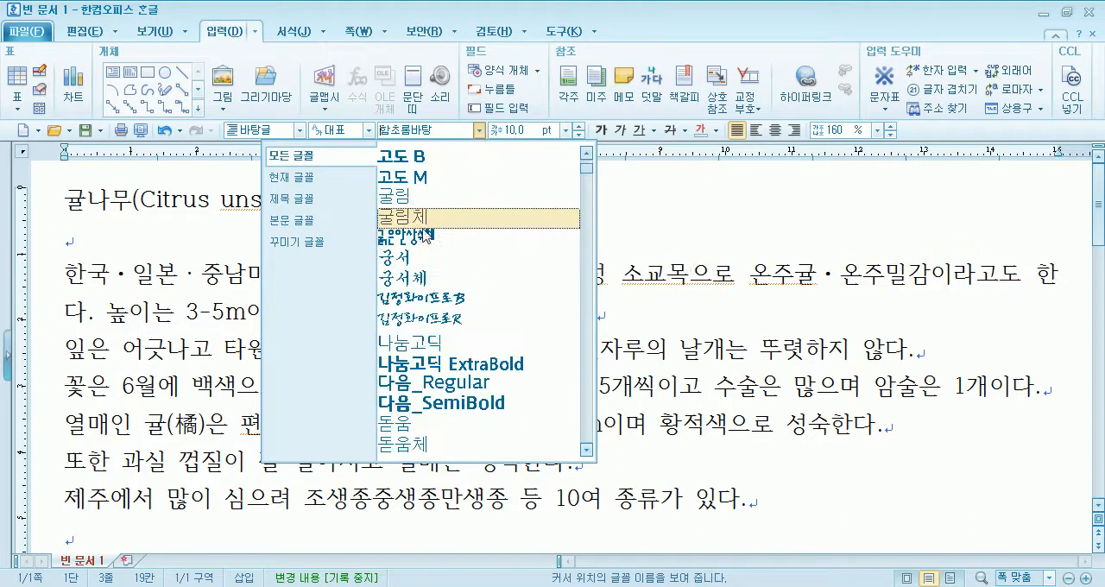
scroll(408, 282, down, 2)
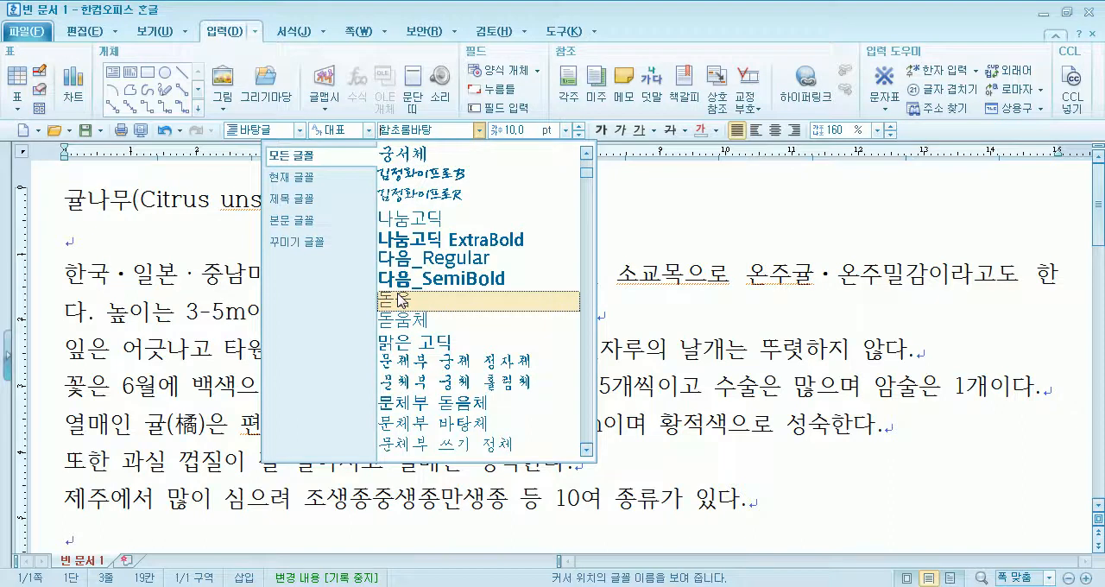
scroll(400, 299, up, 2)
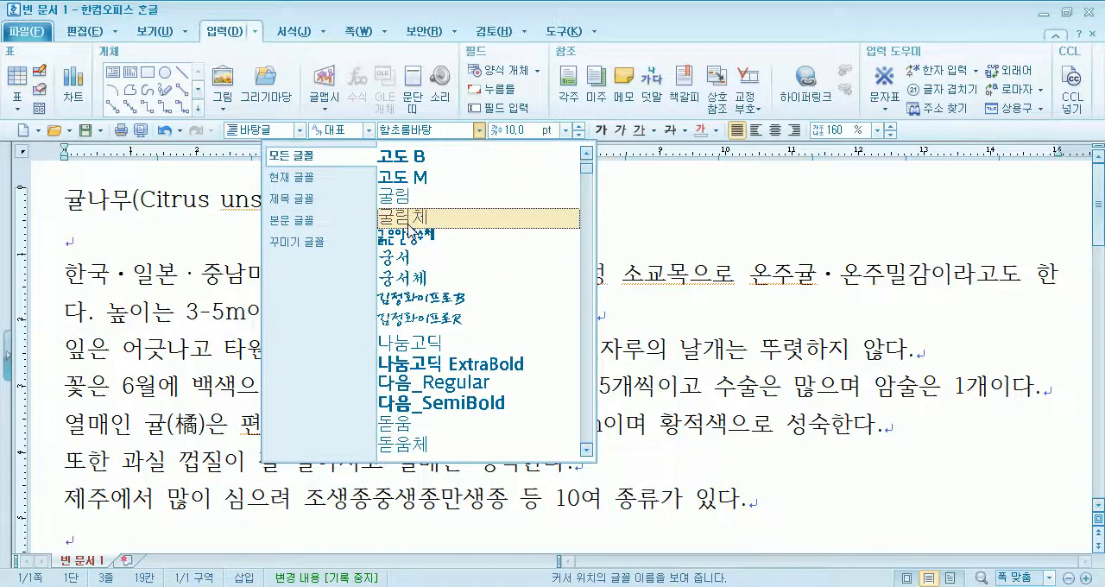
scroll(413, 227, down, 2)
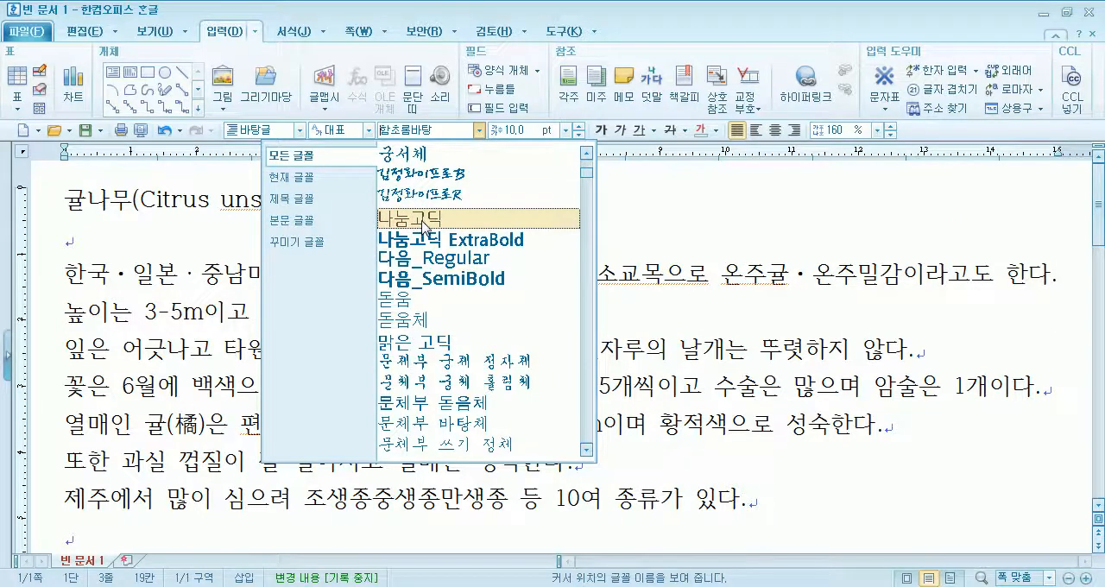
scroll(425, 226, up, 2)
click(410, 260)
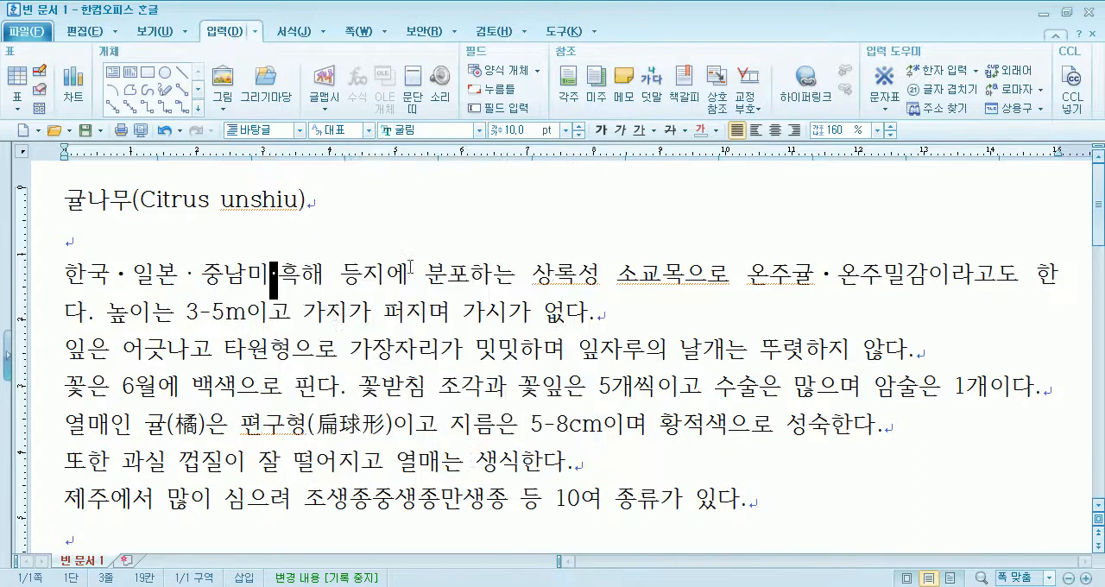
- Set the font of the middle dot between 중남미 and 흑해 to 굴림체 and select that dot again
click(479, 131)
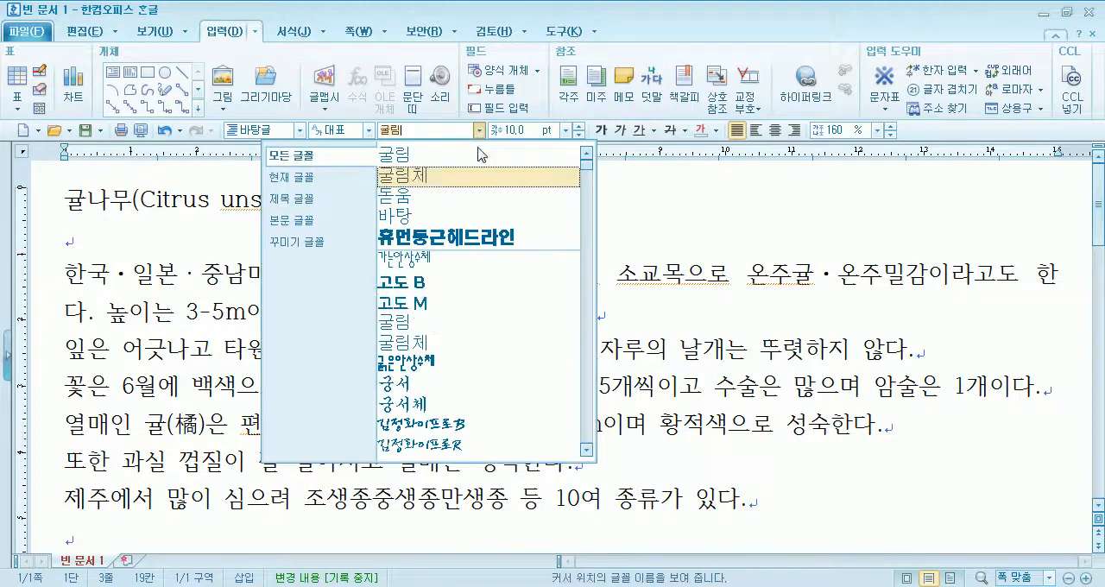
click(422, 343)
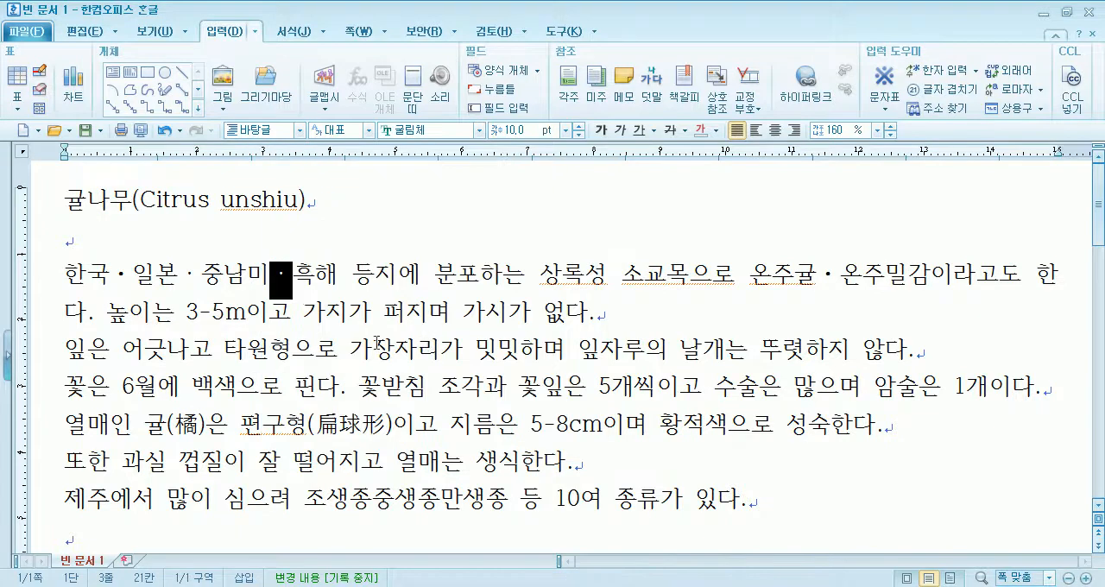
click(328, 314)
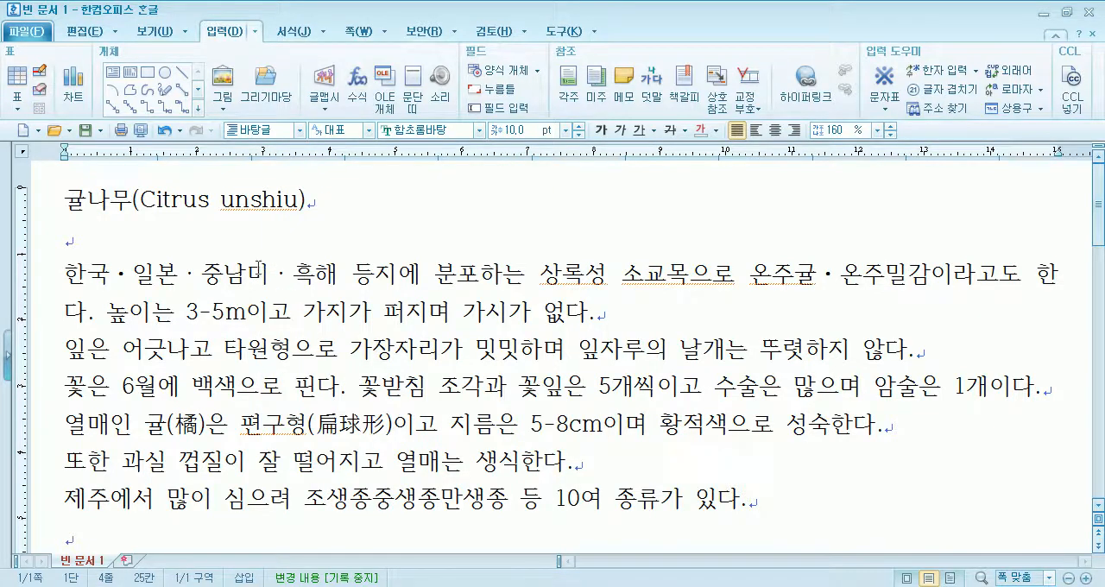
drag(270, 273, 291, 274)
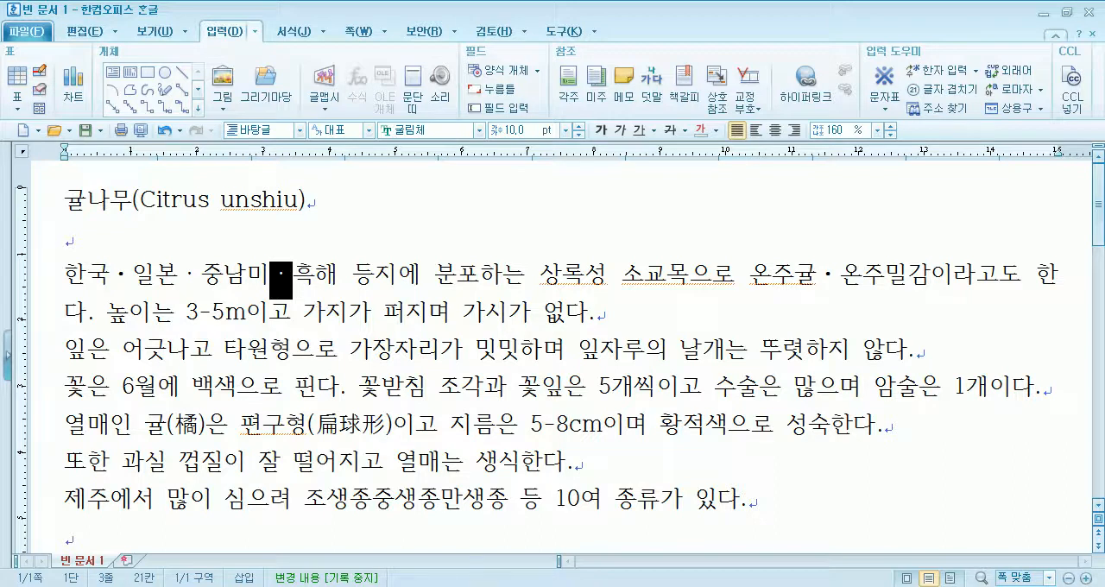
- Open a blank Notepad (메모장) window and set its font size to 28
key(super)
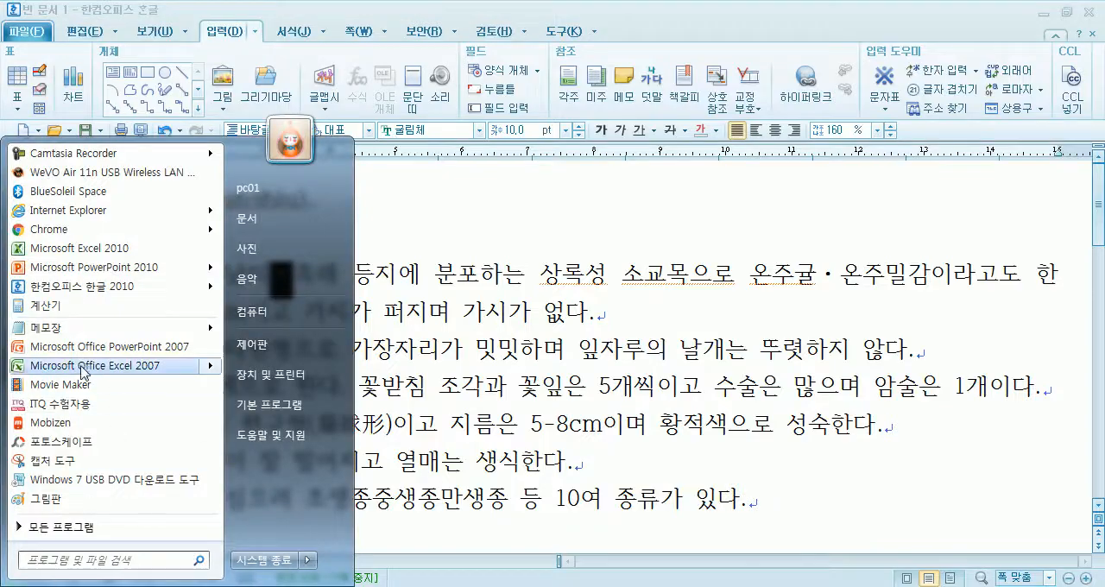
click(76, 333)
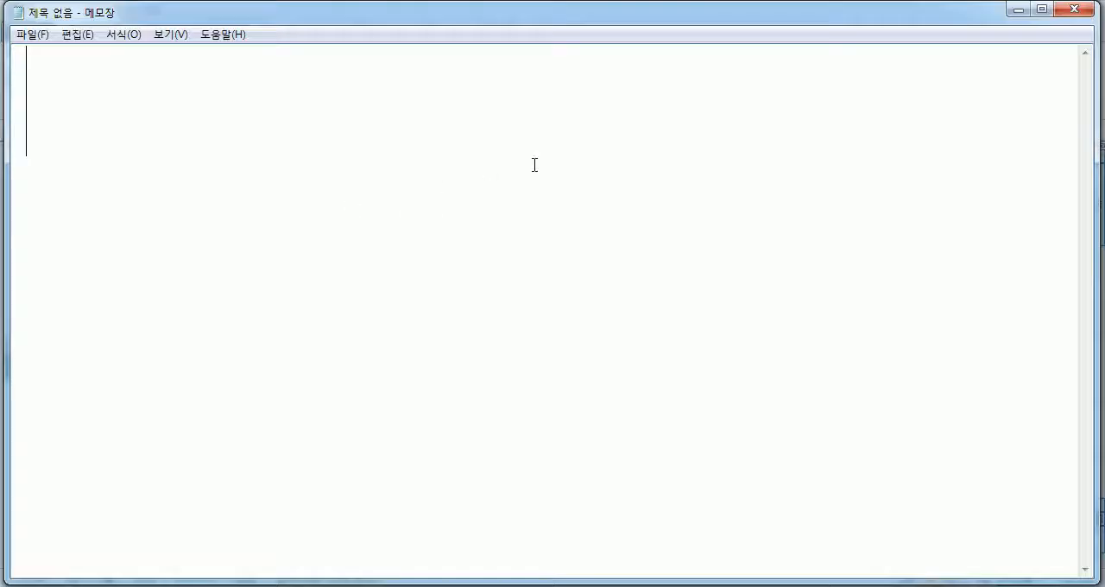
click(124, 35)
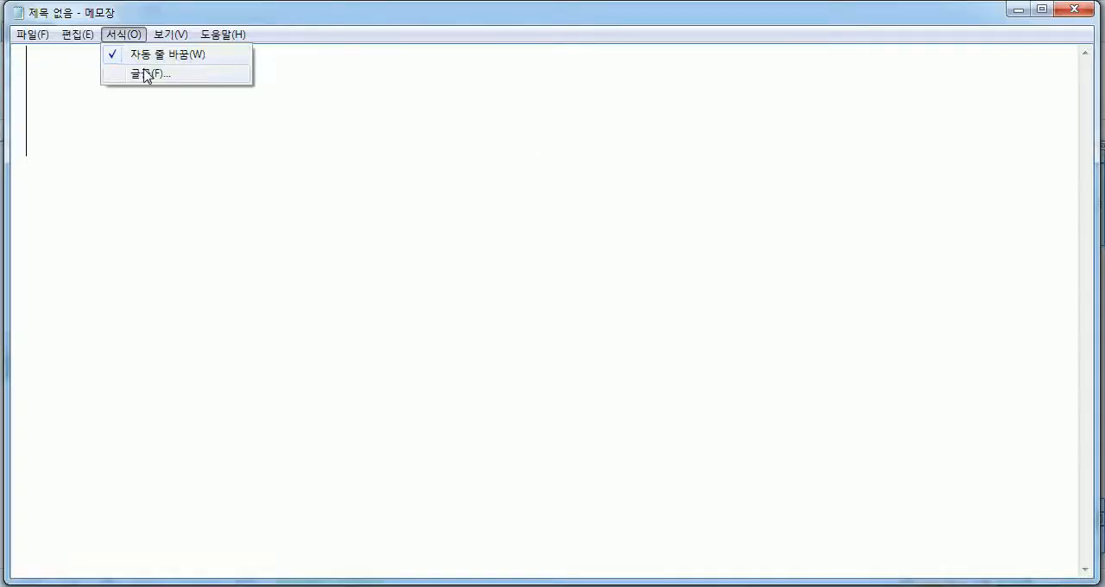
click(147, 72)
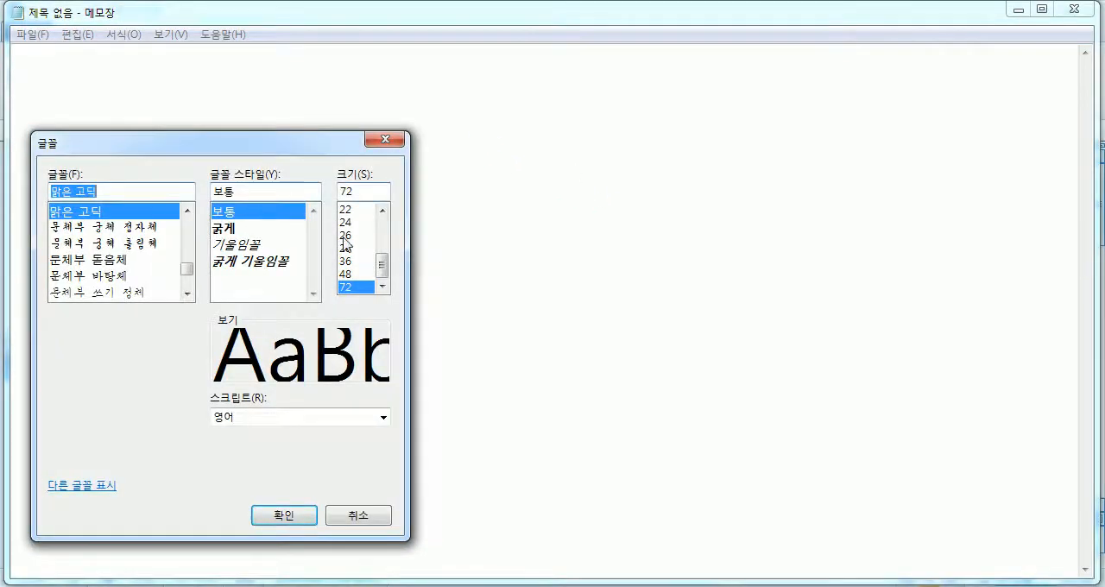
click(351, 248)
click(284, 515)
text(rnff)
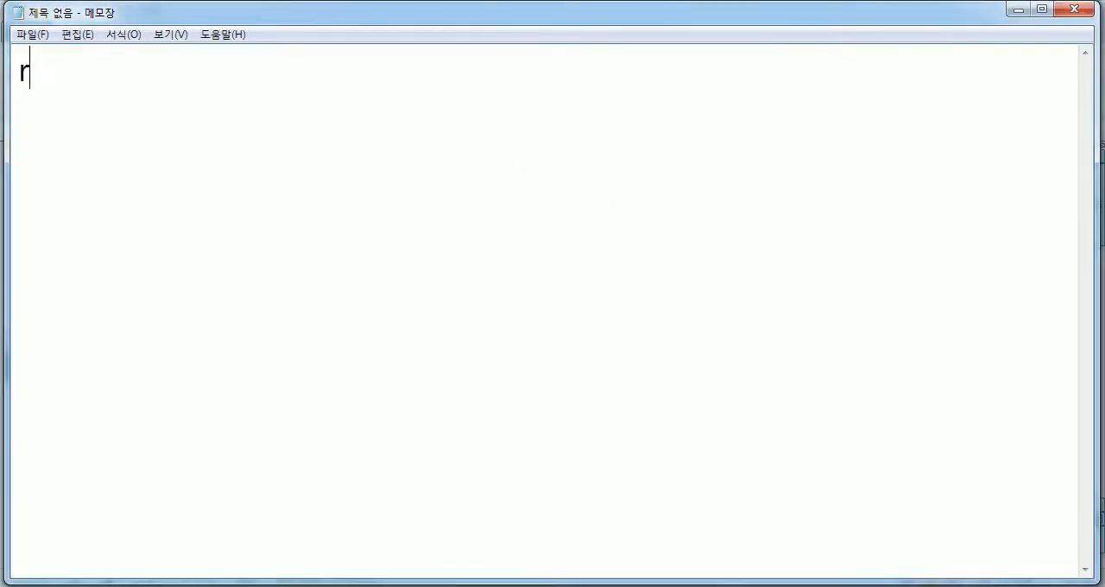
key(BackSpace)
key(BackSpace)
key(BackSpace)
key(BackSpace)
text(nff)
- Enter the font names 굴림 and 굴림체 in Korean on separate lines, followed by a blank line
key(BackSpace)
key(BackSpace)
key(BackSpace)
key(Hangul)
text(굴림)
key(Return)
text(굴ㄹㅁ)
key(BackSpace)
text(ㅣㅁ체)
key(Return)
- Add the font name pairs 바탕, 바탕체 and 궁서, 궁서체 on separate lines below 굴림체
key(Return)
text(바탕)
key(Return)
text(바탕체)
key(Return)
text(궁서)
key(Return)
text(궁서체)
key(Return)
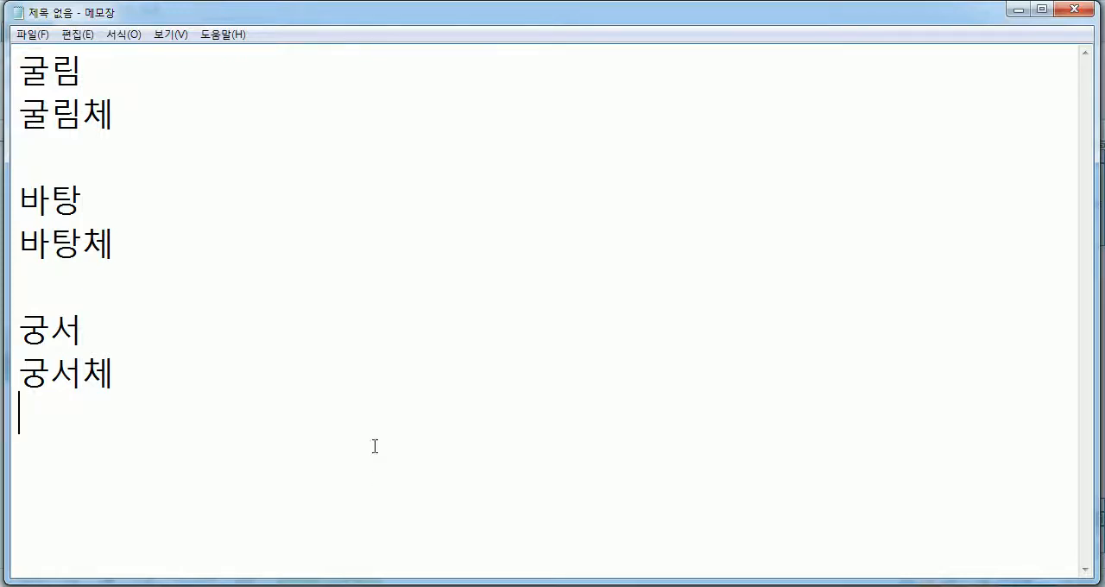
- Insert two blank lines above 굴림 and place the cursor on the first one
drag(86, 68, 19, 69)
drag(19, 113, 129, 117)
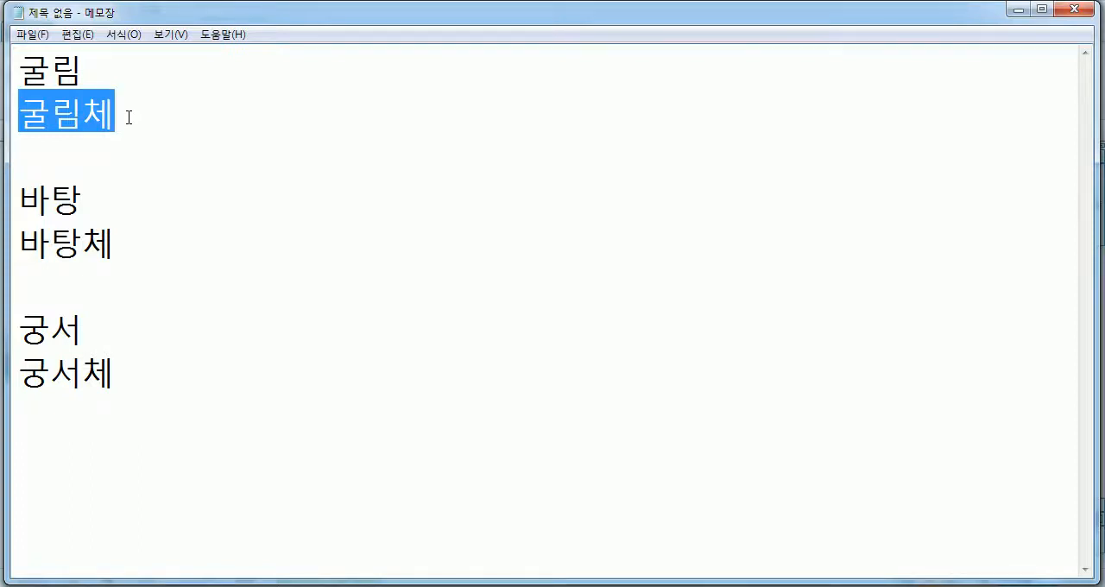
click(155, 67)
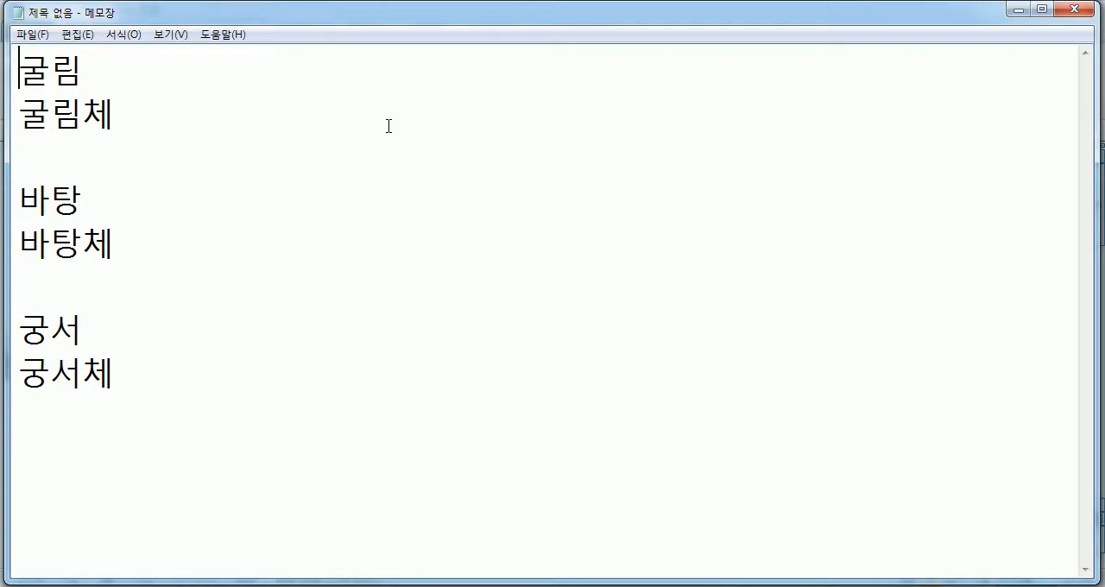
key(Return)
key(Return)
key(Up)
key(Up)
- Switch to the Hangul document and compare how 굴림, 굴림체 and 돋움 preview on the selected middle dot
key(alt+Tab)
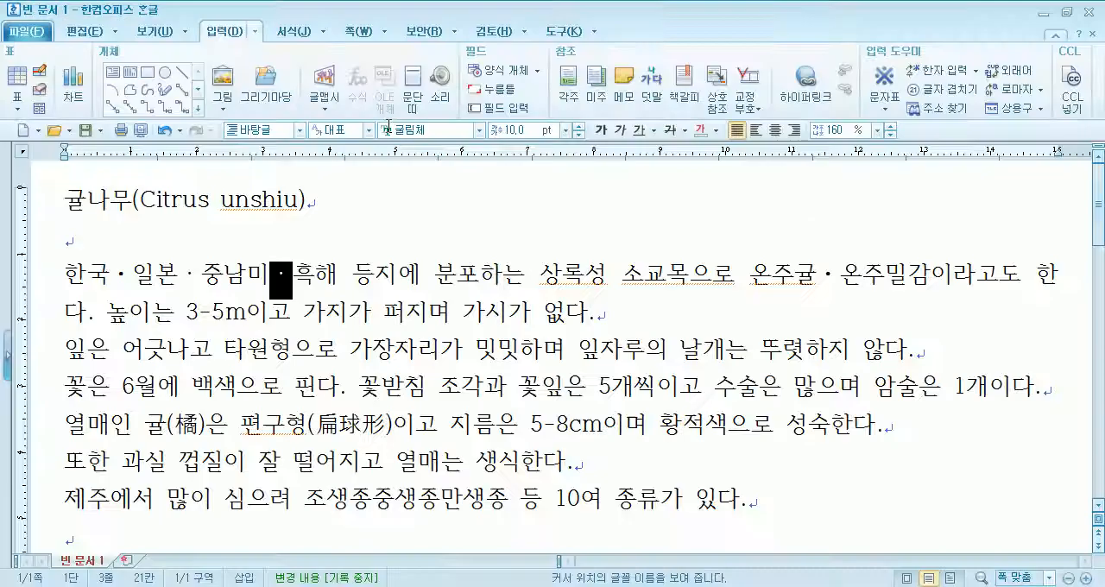
click(479, 131)
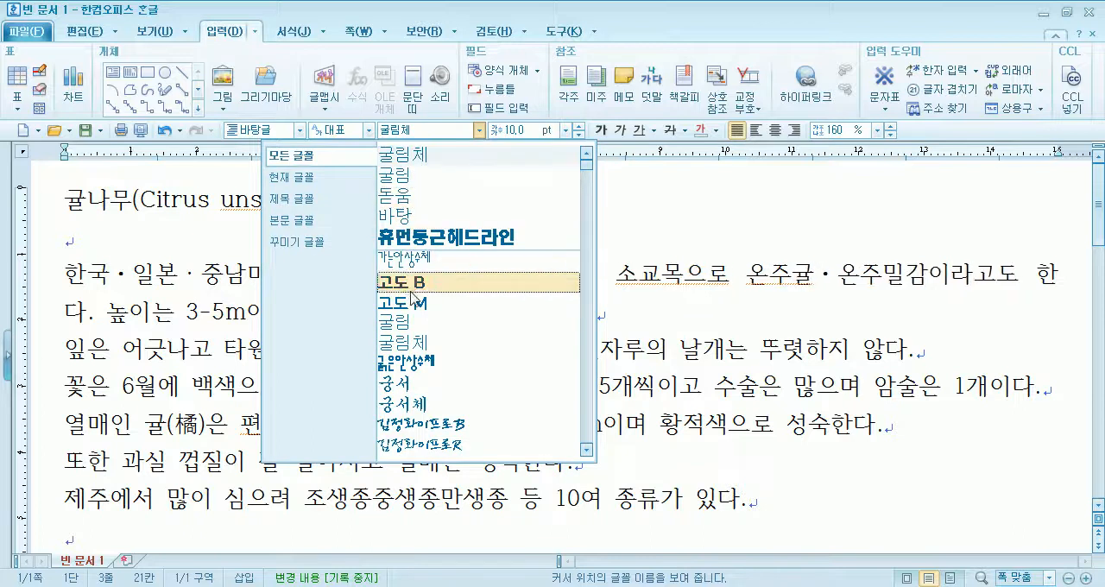
scroll(405, 323, down, 1)
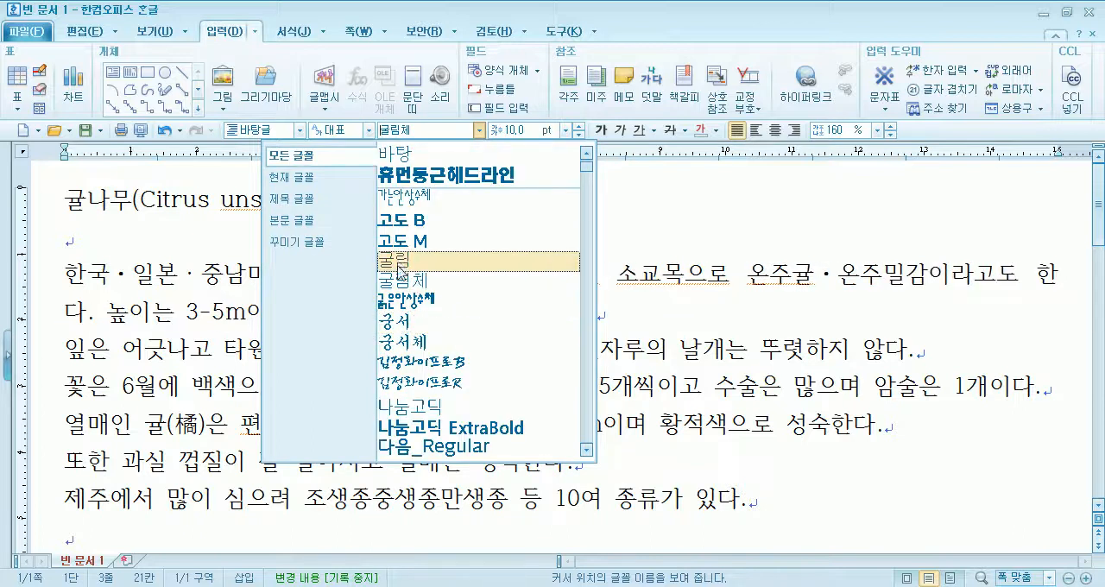
scroll(404, 255, down, 3)
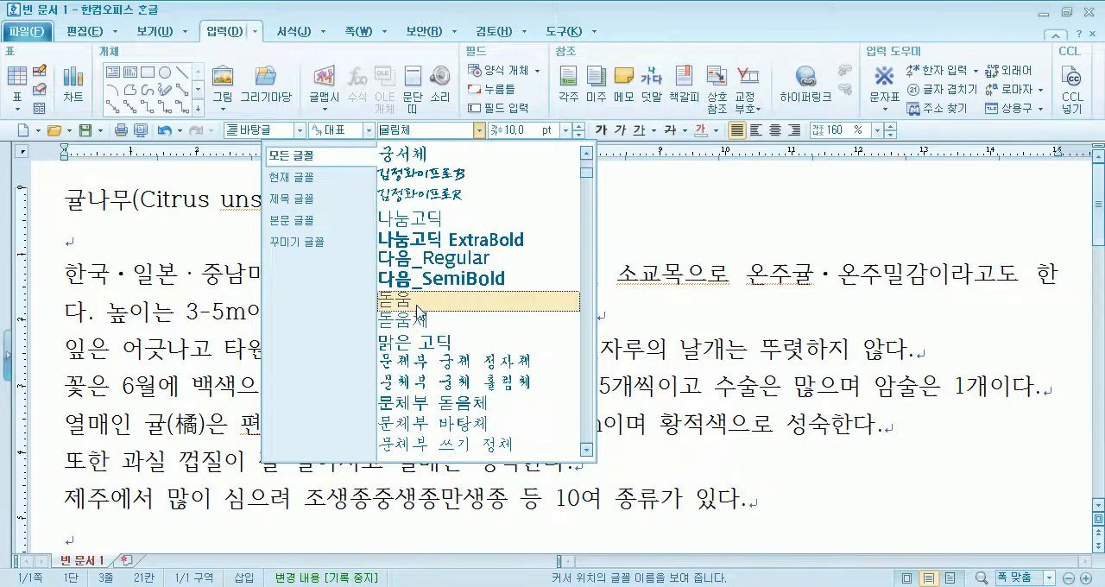
scroll(418, 312, up, 1)
scroll(407, 212, up, 1)
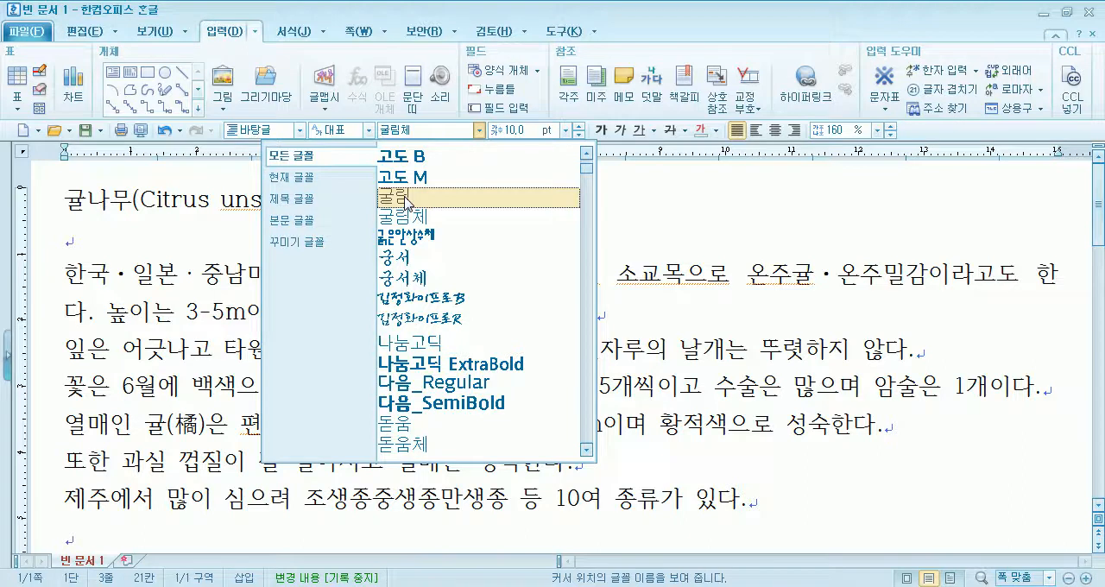
scroll(407, 202, down, 1)
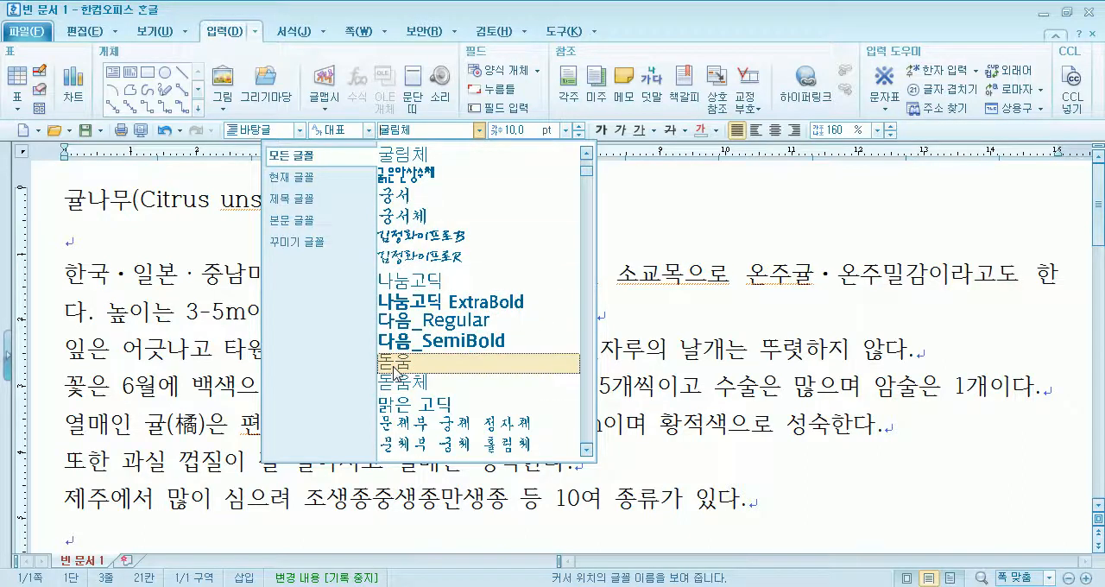
scroll(398, 358, up, 1)
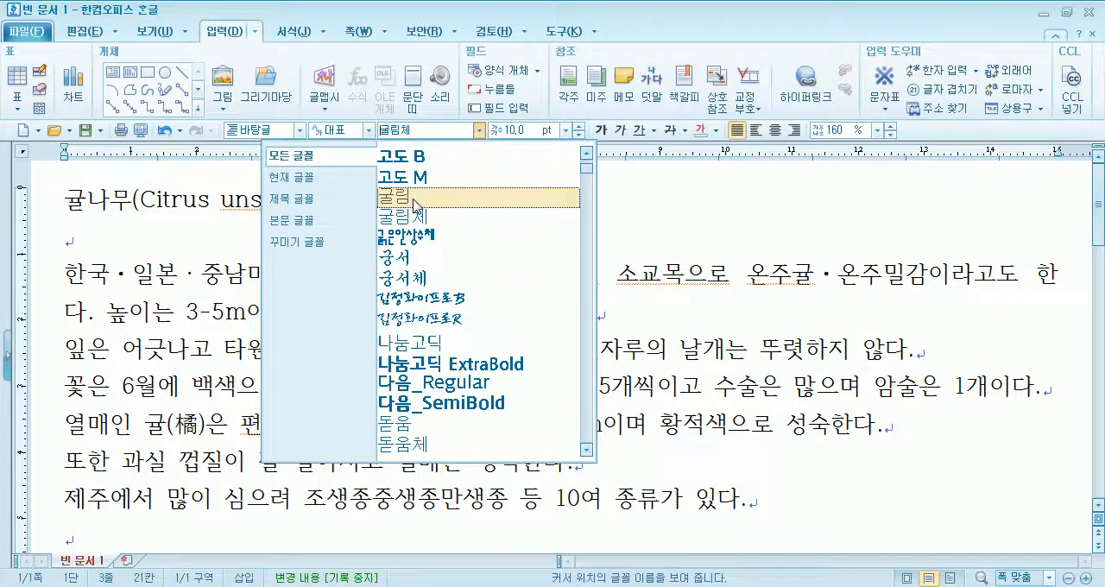
- Switch back to Notepad and write "우리말에서는 굴림과 굴림체가 같다." on the first line
key(alt+Tab)
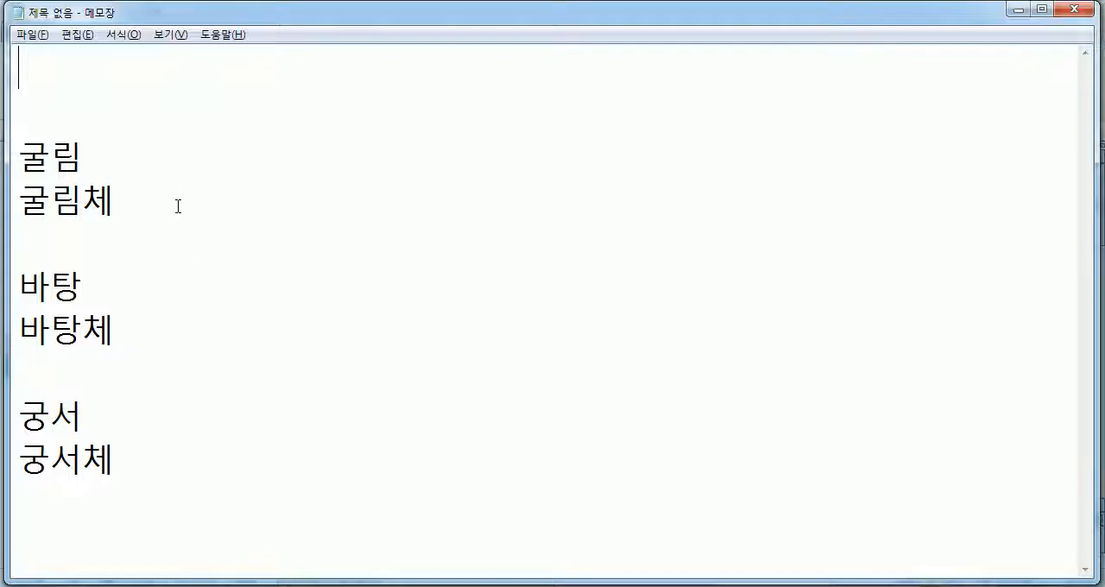
text(우리말)
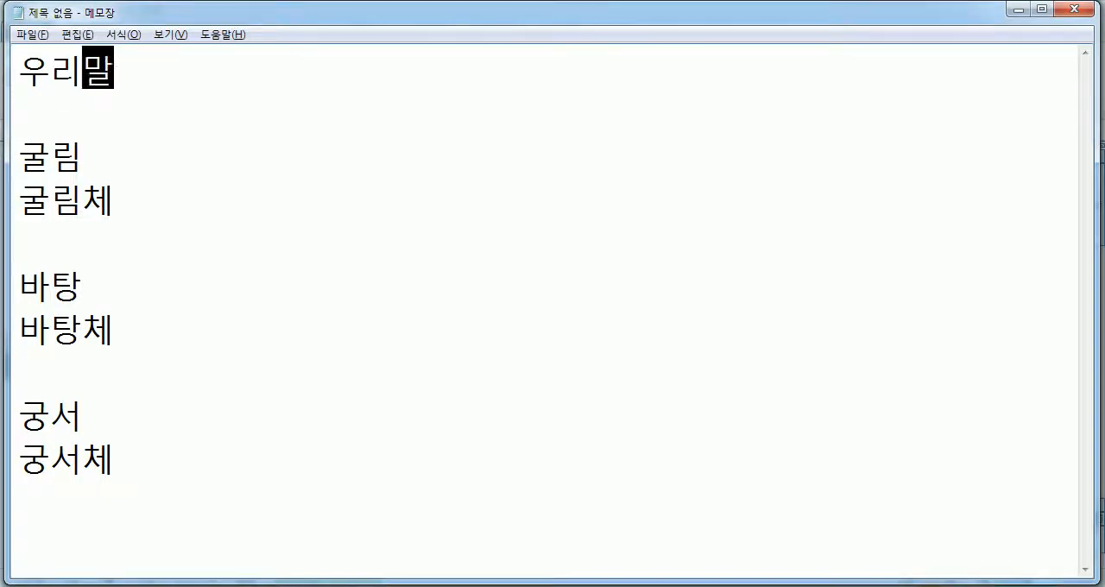
text(에서는 굴리)
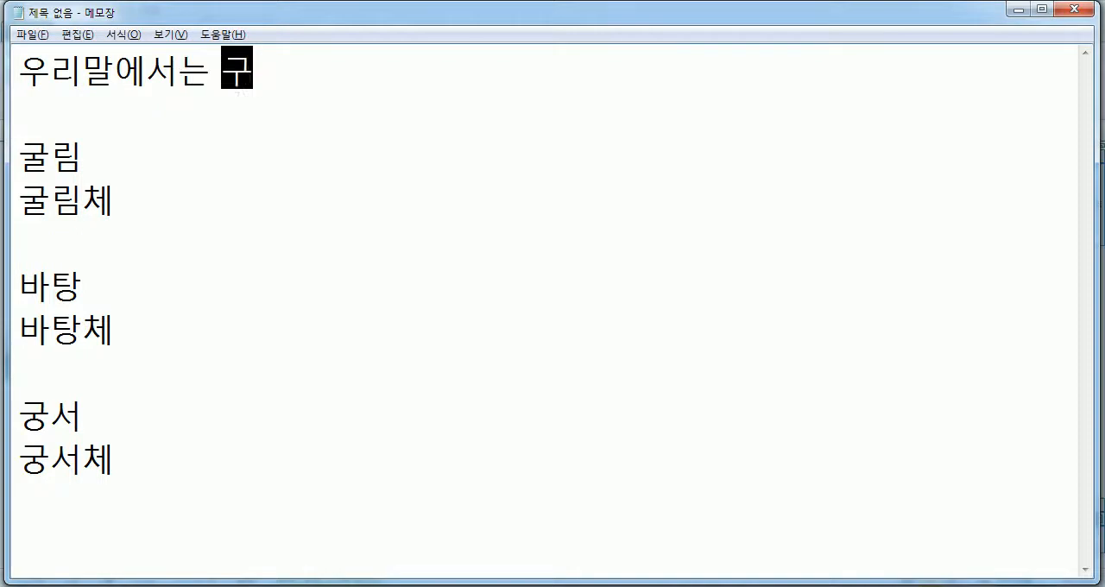
text(ㅁ과 굴림)
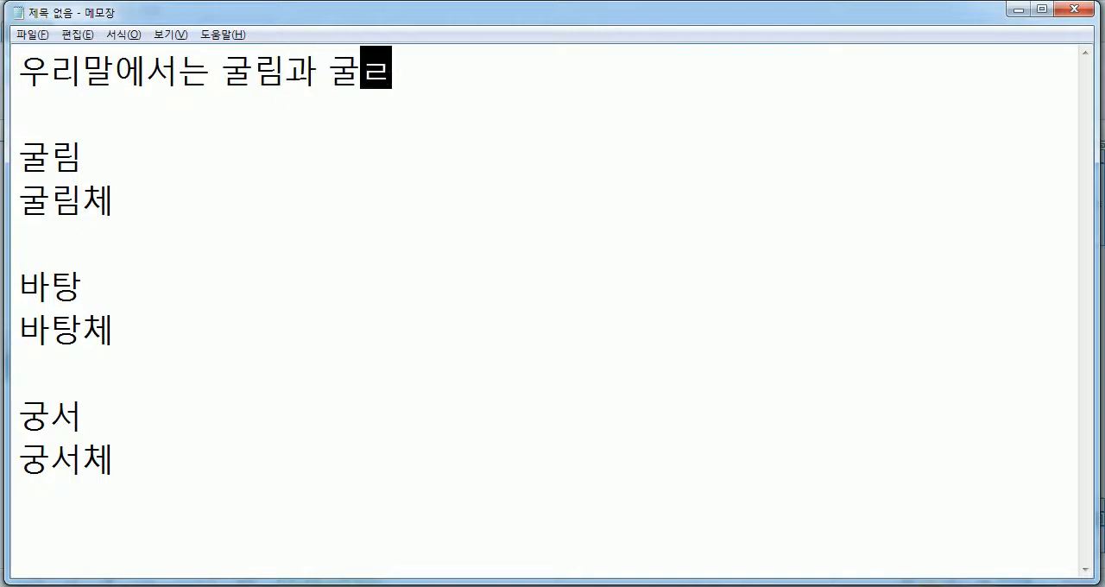
text(체가 같다)
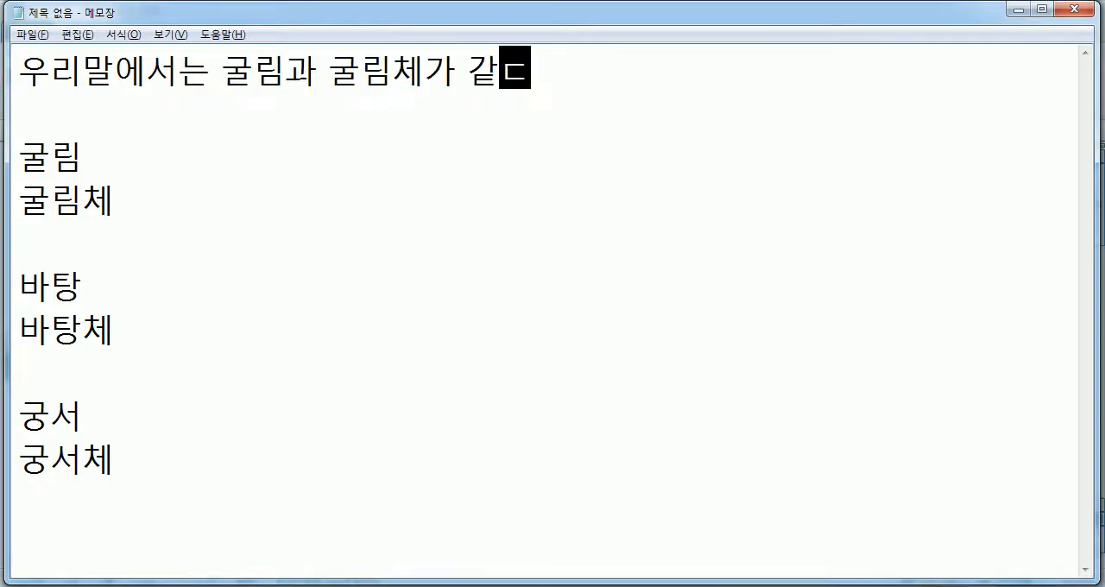
text(.)
key(Return)
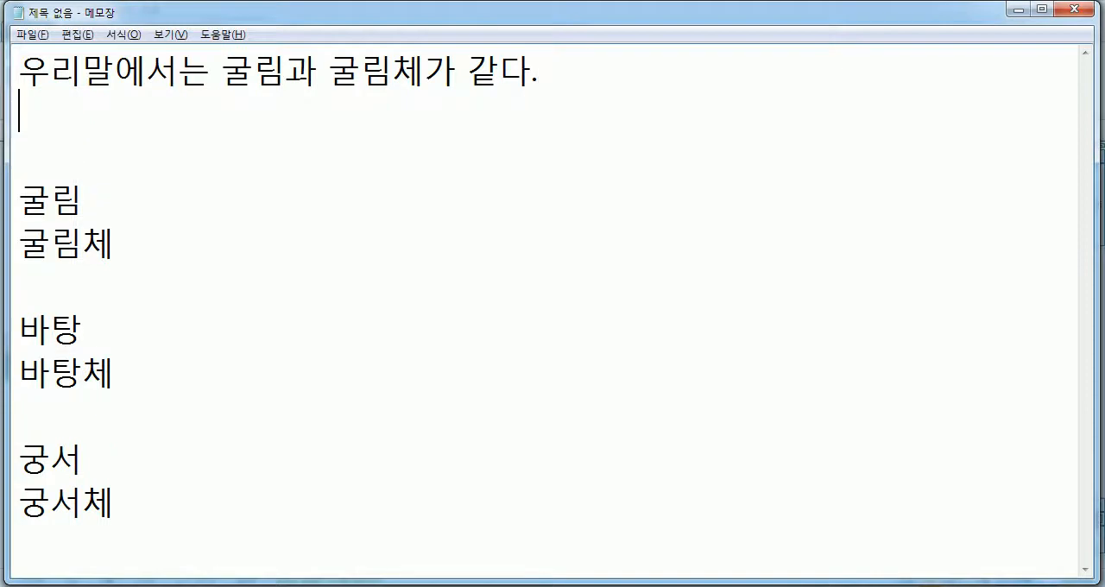
- Add a second line reading "영문이나 숫자에서는 굴림과 굴림체가 다르다." and start a new line below it
text(영문)
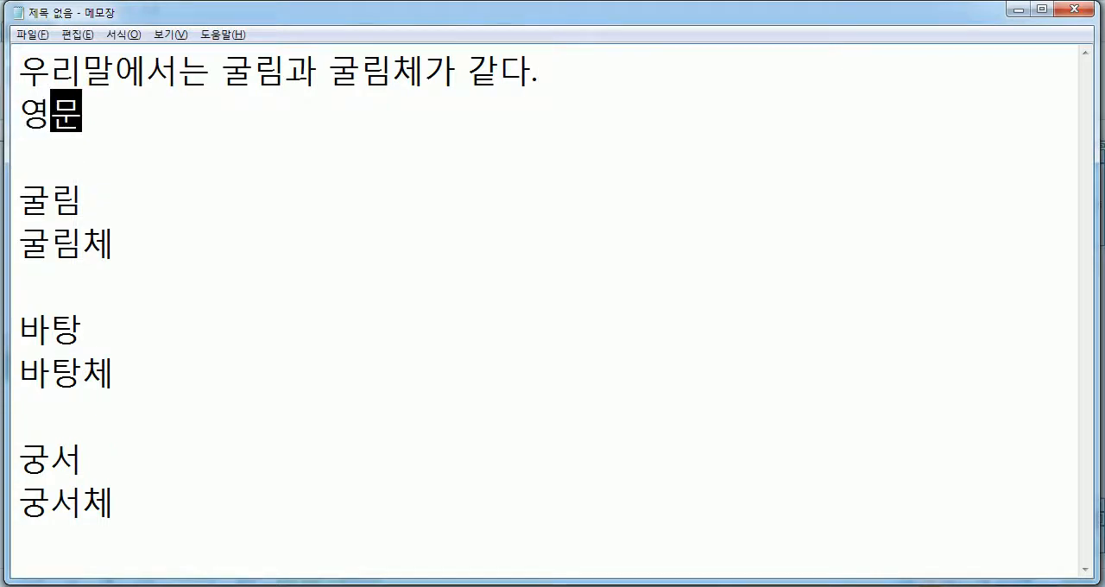
text(이나 숫자)
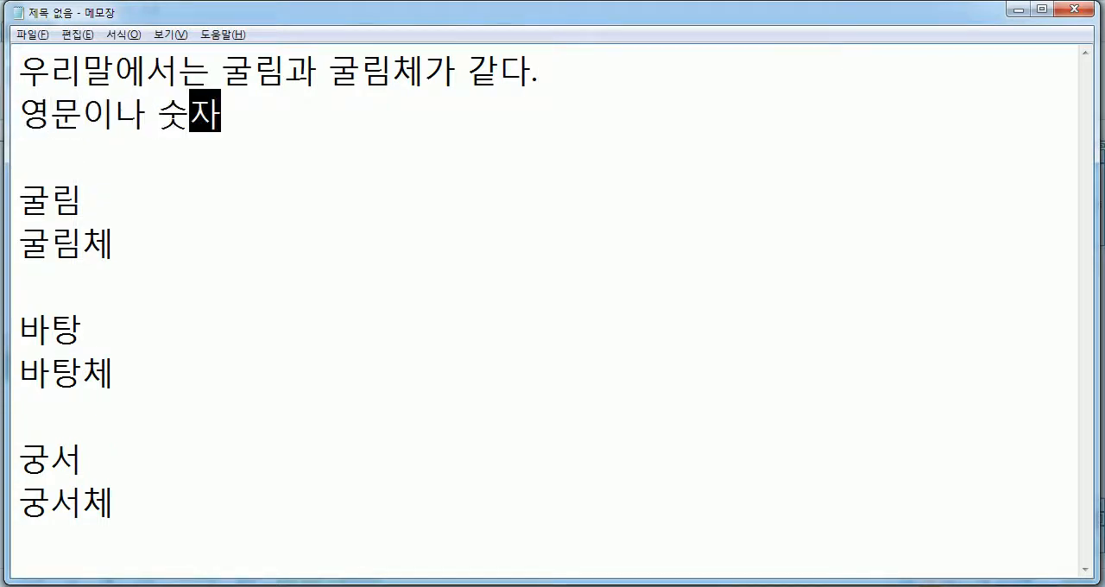
text(에서는 굴림)
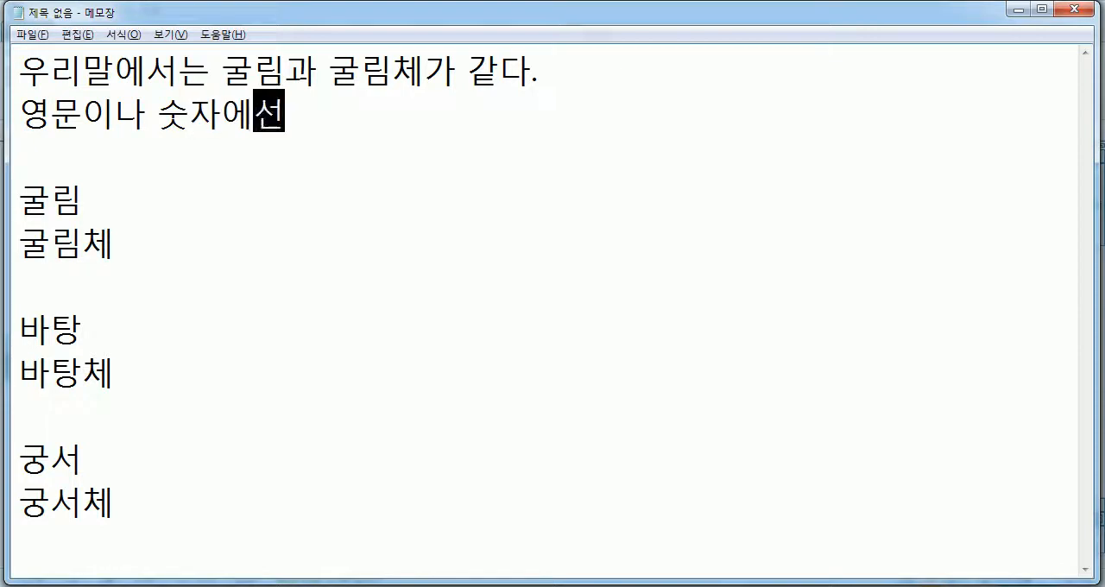
text(고)
key(BackSpace)
key(BackSpace)
key(BackSpace)
key(BackSpace)
text(림과 )
text(굴림체)
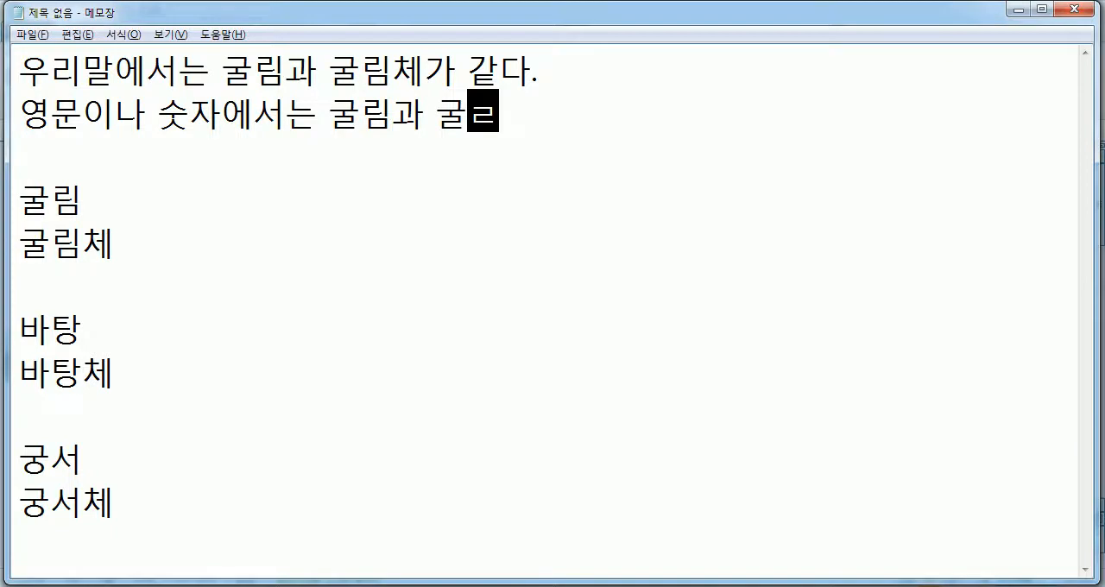
text(가 다르)
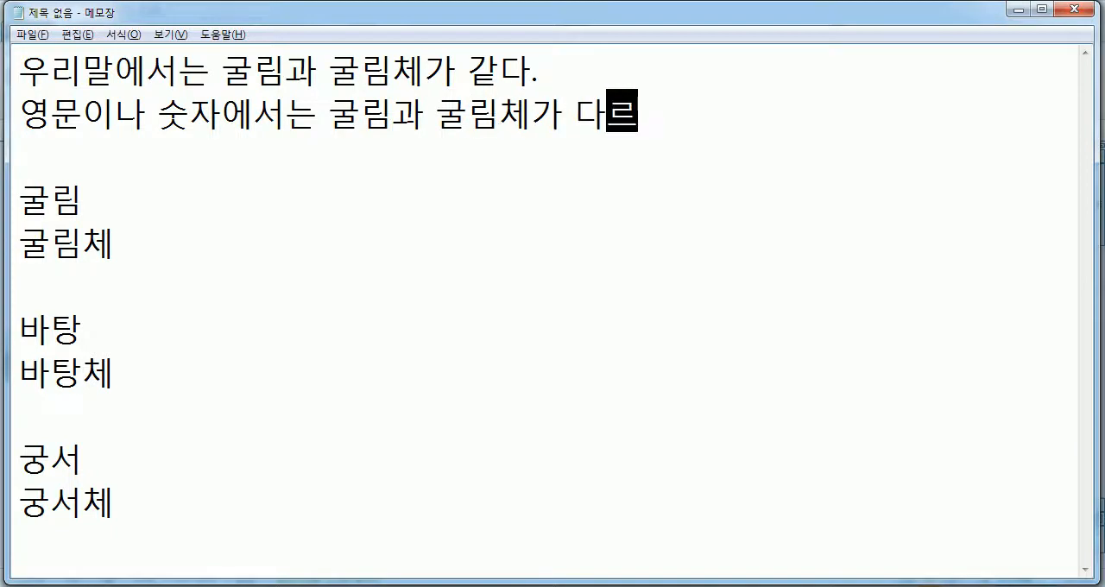
text(다.)
key(Return)
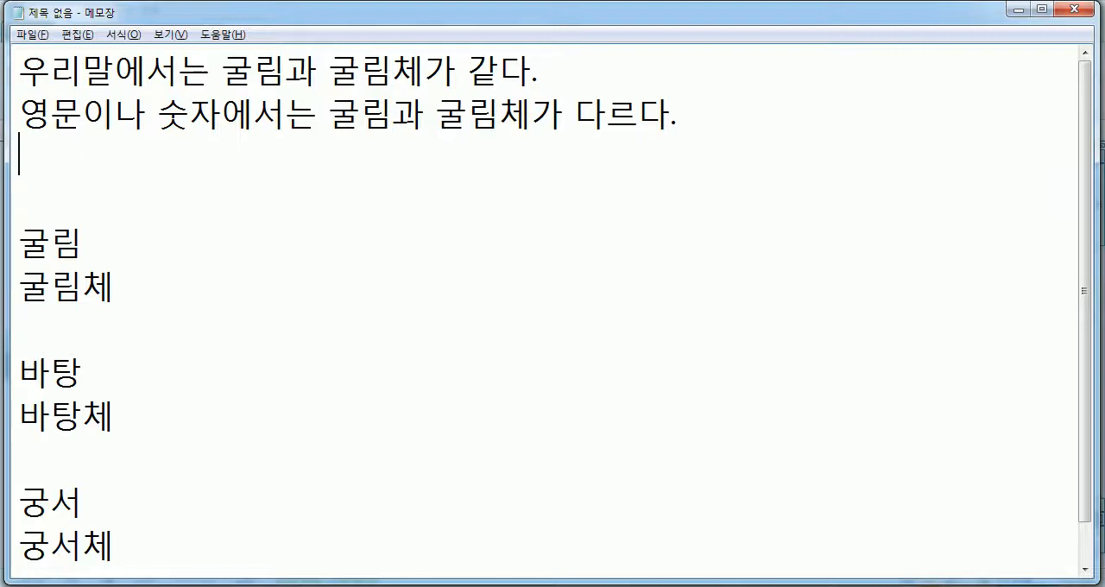
- Switch to Hangul, create a new blank document and write "iiiii" on the first line
key(alt+Tab)
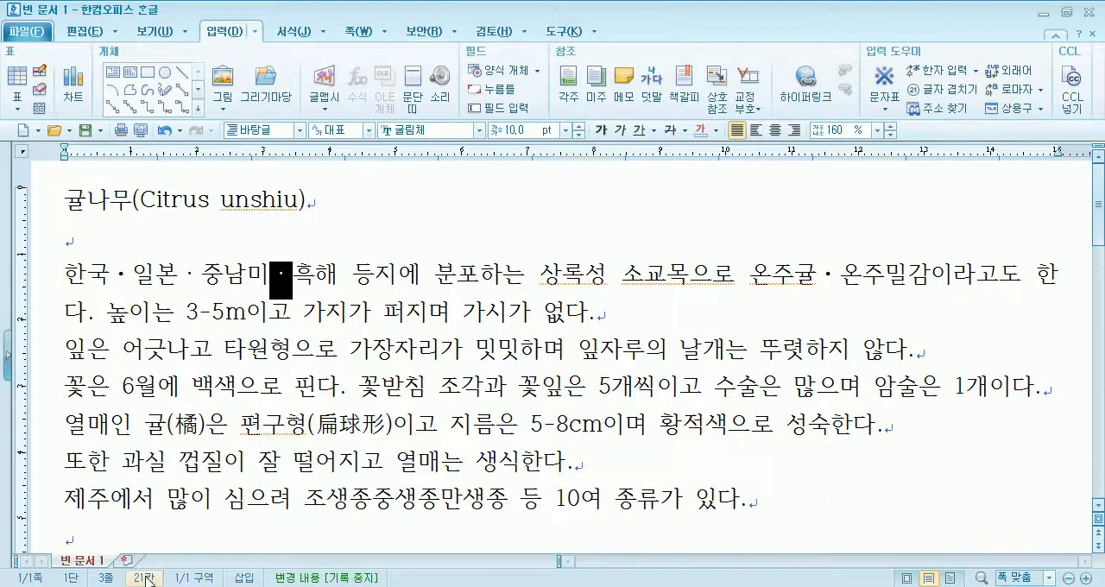
key(alt+n)
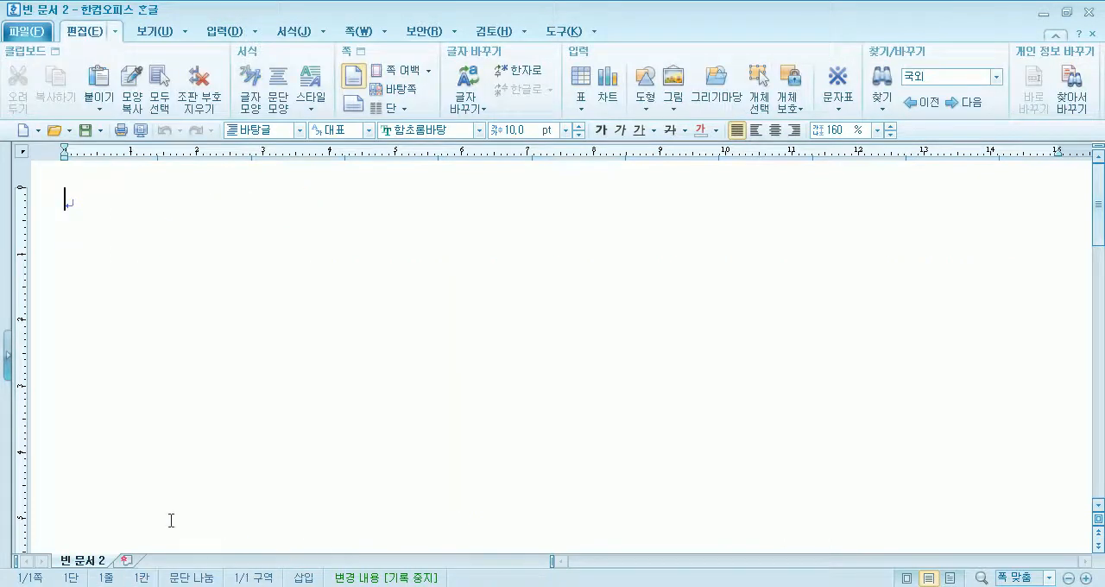
text(ㅏㅏㅏ)
key(BackSpace)
key(BackSpace)
key(BackSpace)
text(iiiii)
key(Return)
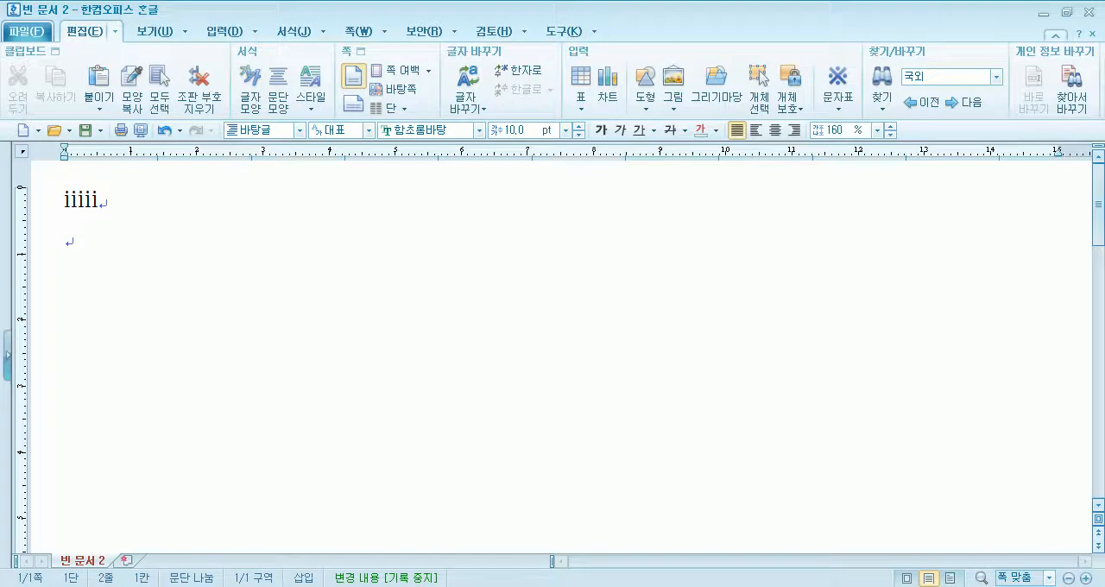
- Write "WWWWW" on the second line and start a new line below it
text(WWWWWWW)
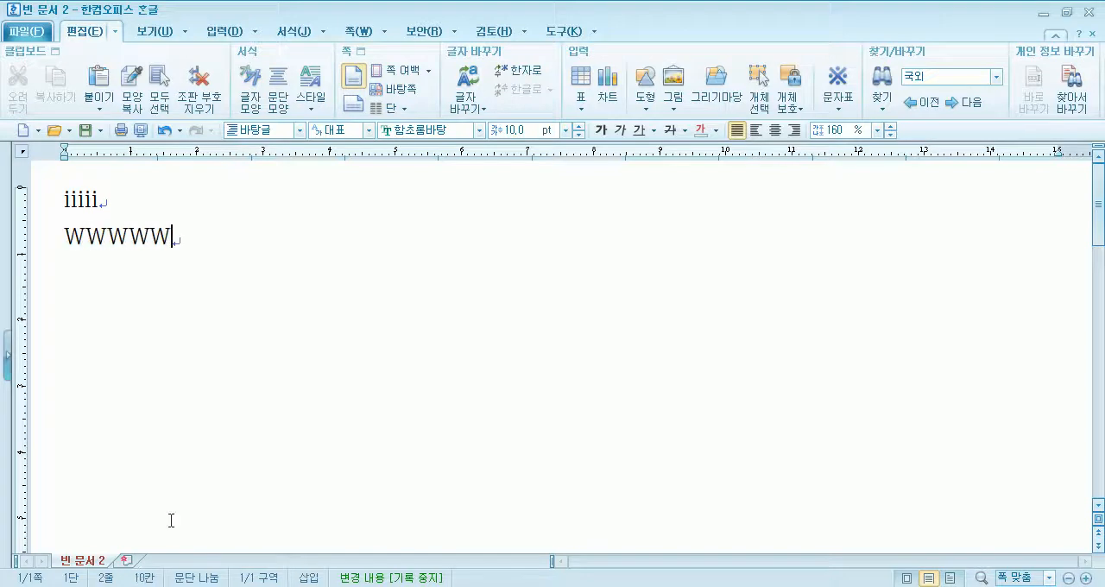
key(Return)
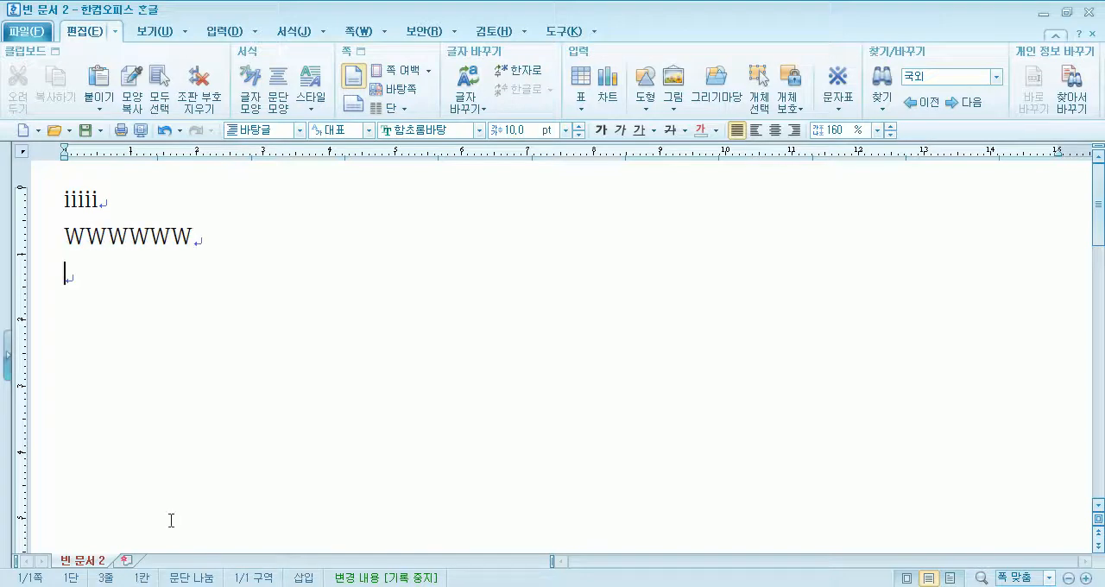
key(BackSpace)
key(BackSpace)
key(Return)
- Enlarge the iiiii and WWWWW lines to 24 pt and compare their widths by highlighting each one
key(ctrl+a)
click(543, 137)
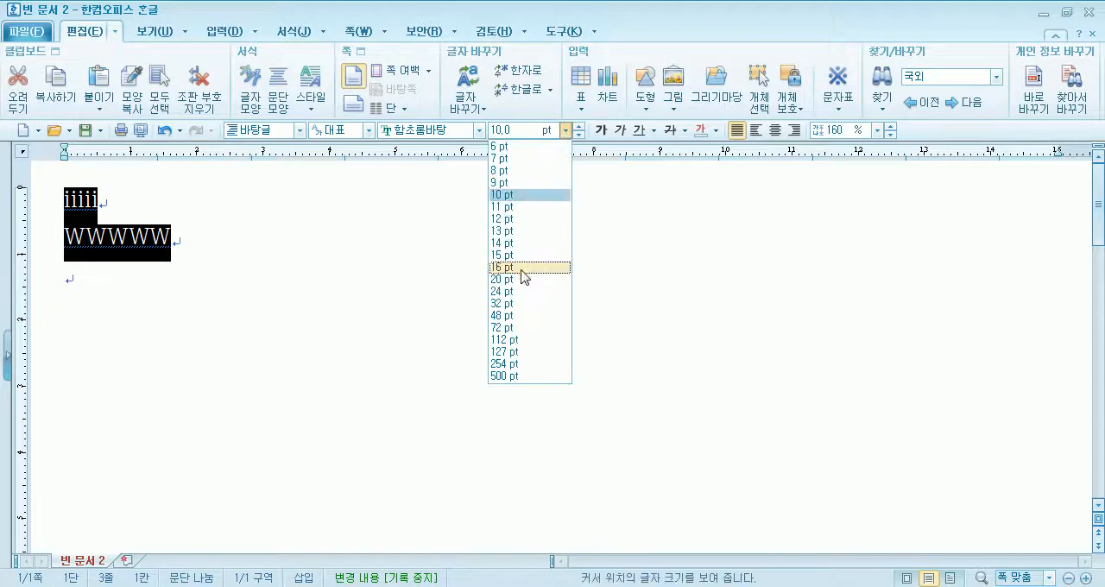
click(524, 278)
click(336, 374)
drag(66, 214, 155, 214)
drag(66, 295, 321, 318)
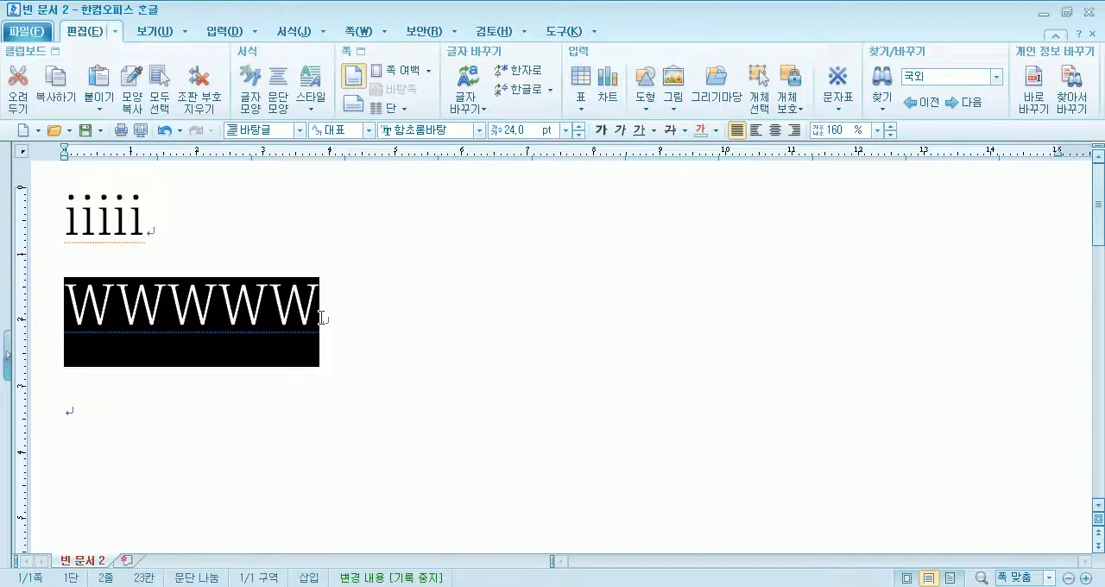
click(125, 368)
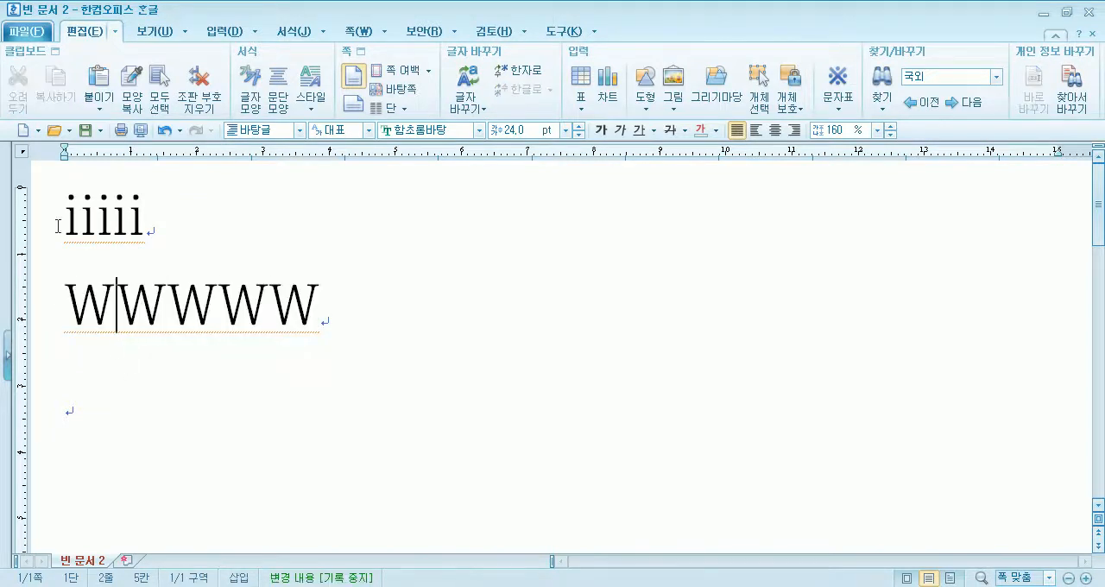
click(374, 331)
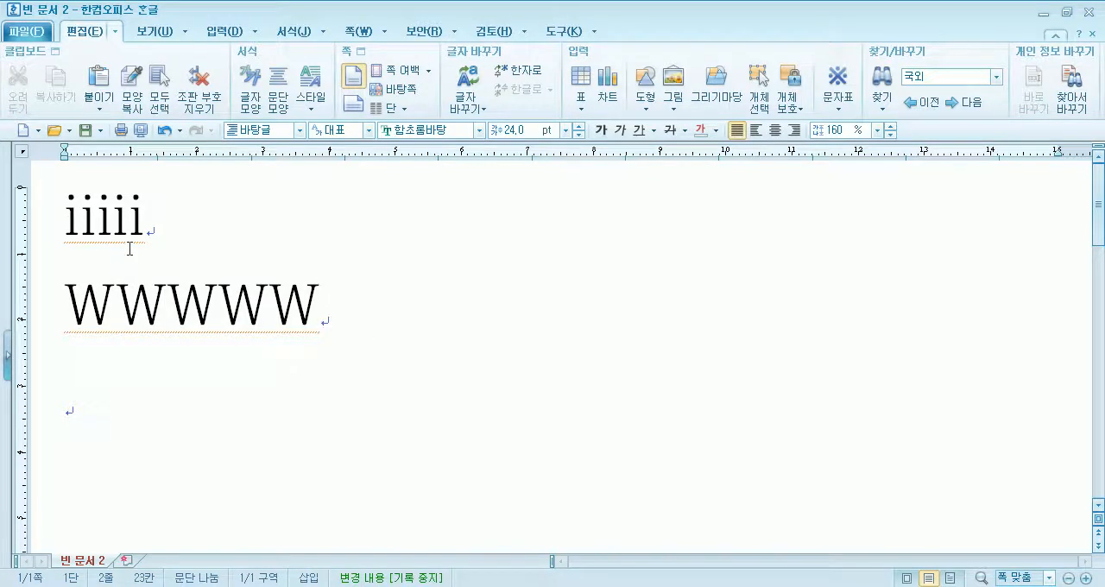
- Change the font of the iiiii and WWWWW lines to 돋움
drag(37, 242, 413, 314)
click(479, 129)
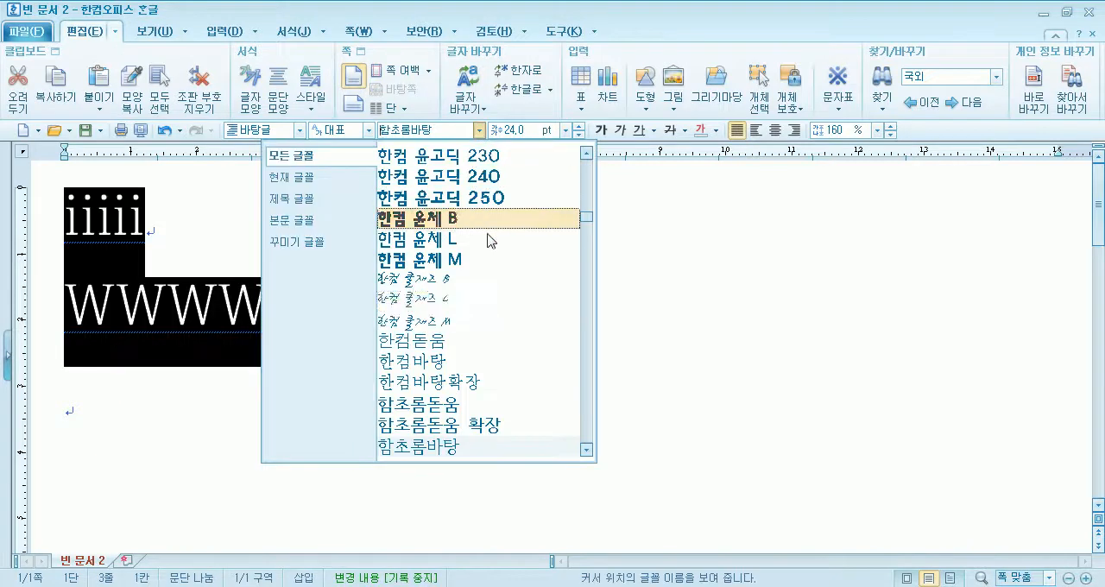
scroll(507, 326, up, 5)
scroll(507, 327, up, 10)
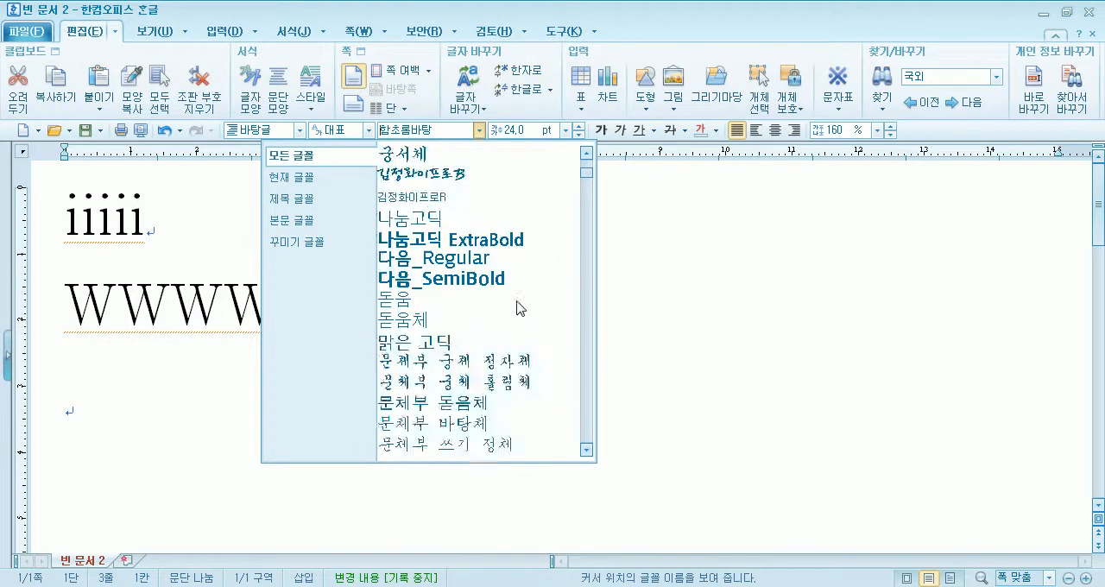
scroll(455, 296, down, 3)
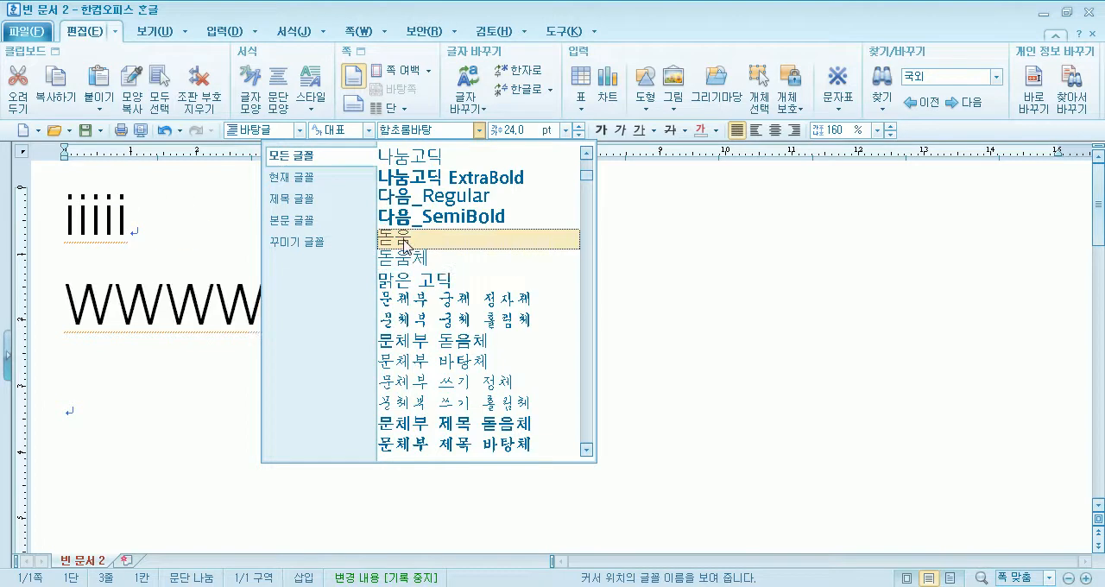
click(406, 241)
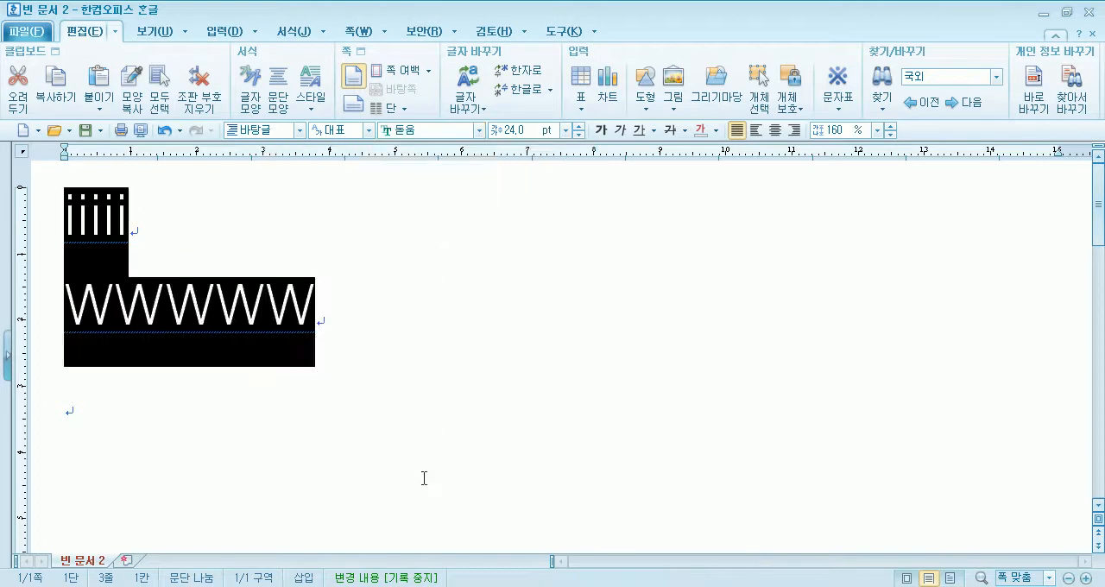
- Change the font of both lines to 돋움체
click(479, 130)
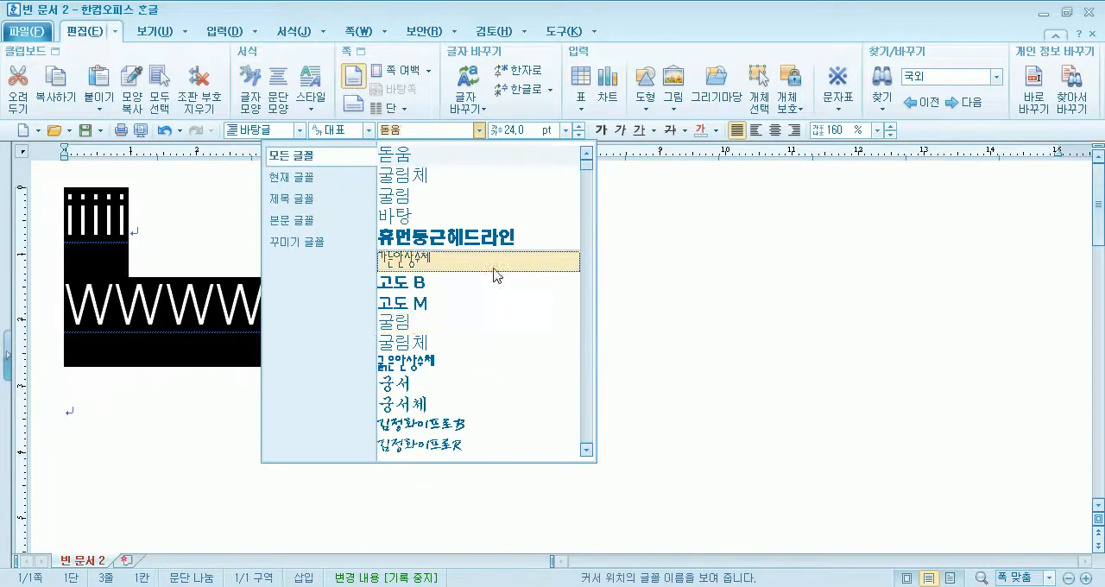
scroll(463, 342, down, 4)
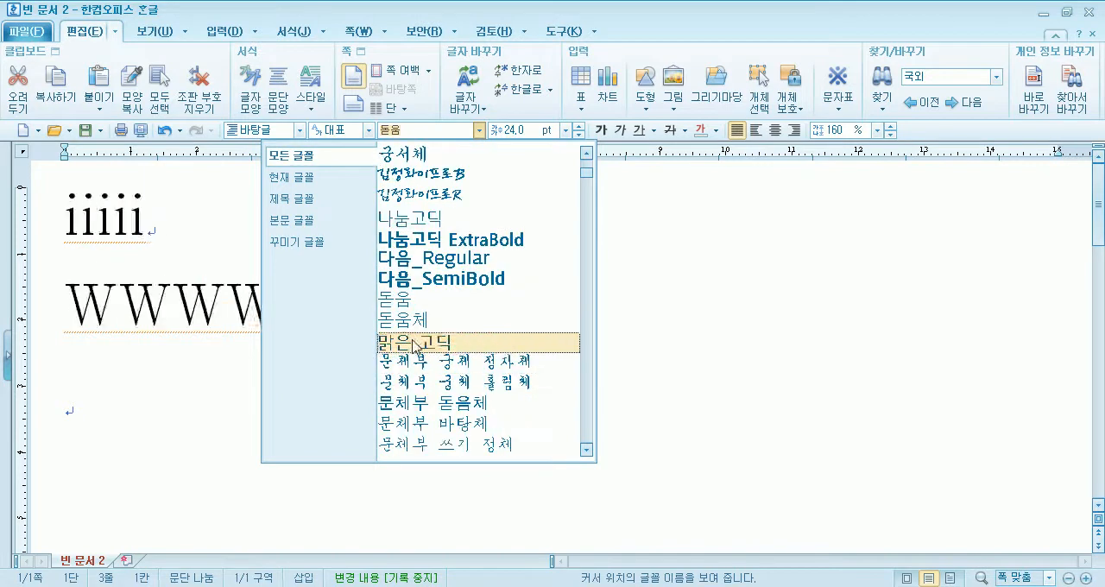
click(415, 323)
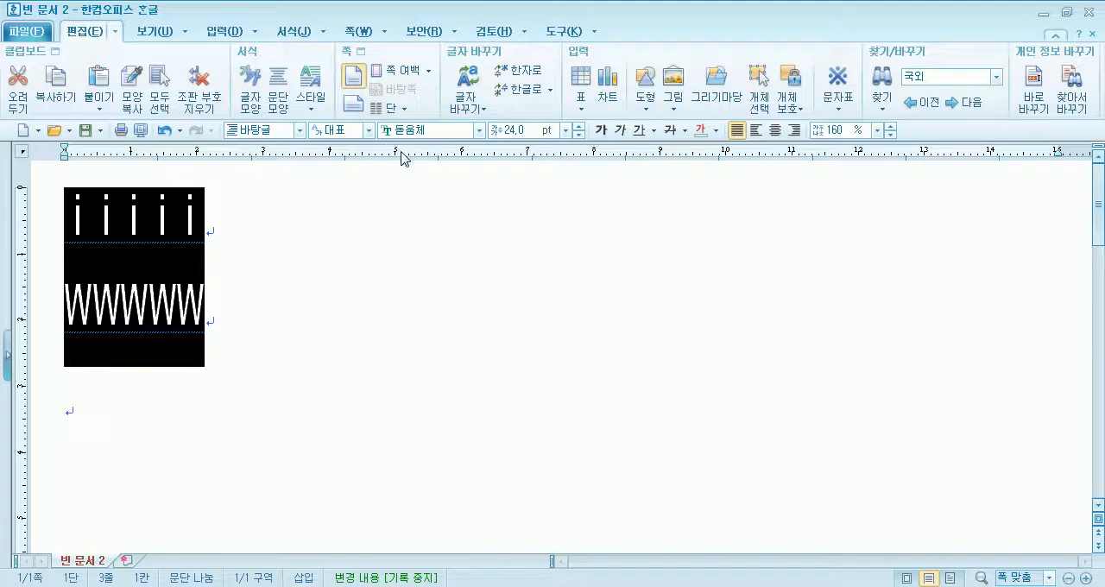
- Set both lines back to 돋움 and compare the widths of the i and W rows
click(480, 132)
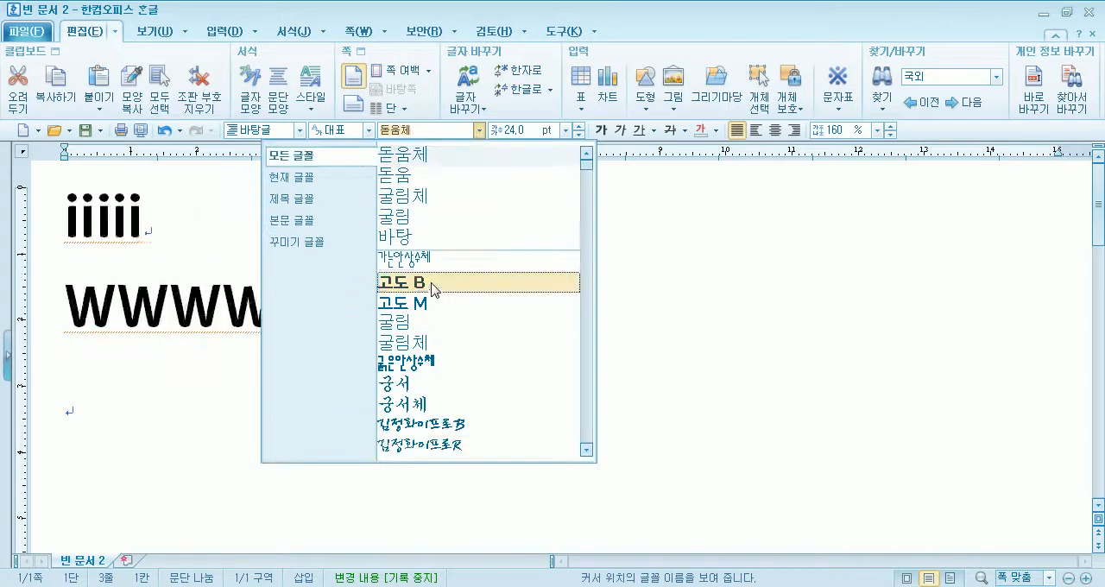
scroll(431, 387, down, 4)
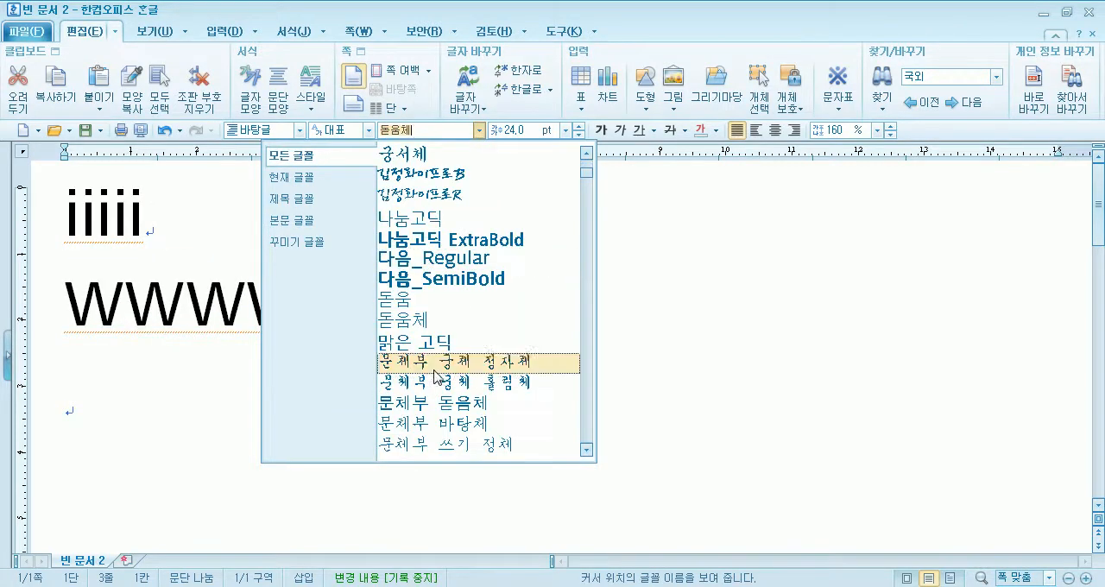
click(411, 302)
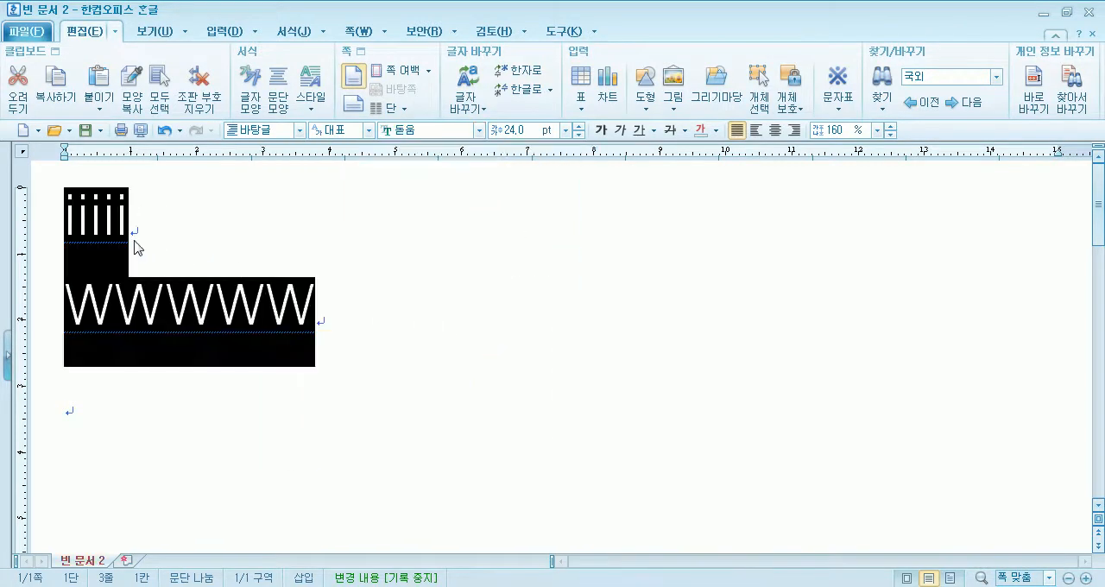
click(119, 330)
click(340, 313)
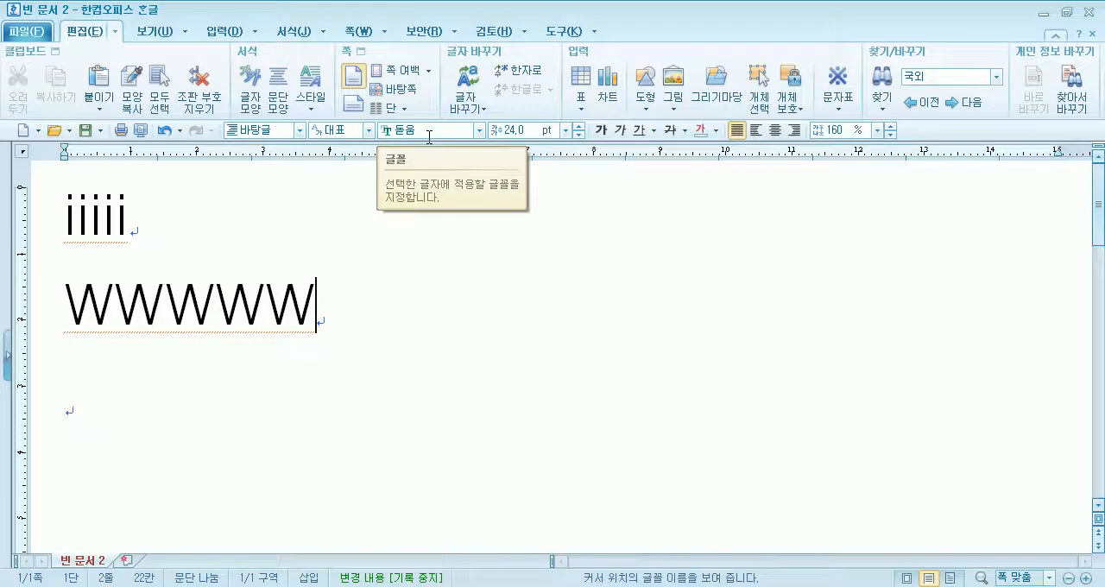
drag(49, 215, 126, 218)
drag(40, 323, 319, 326)
click(367, 328)
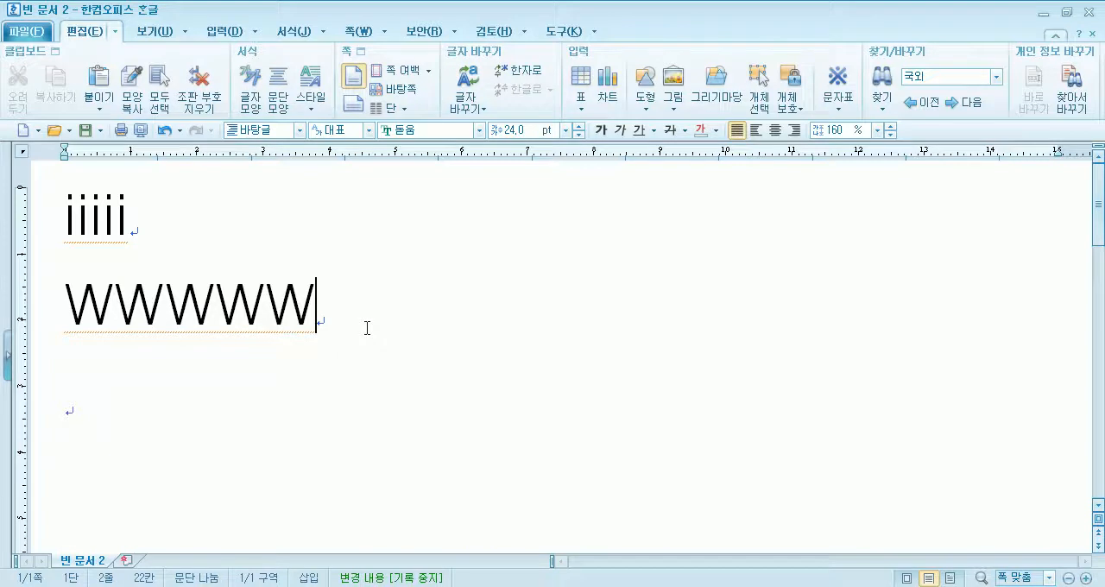
drag(37, 236, 84, 356)
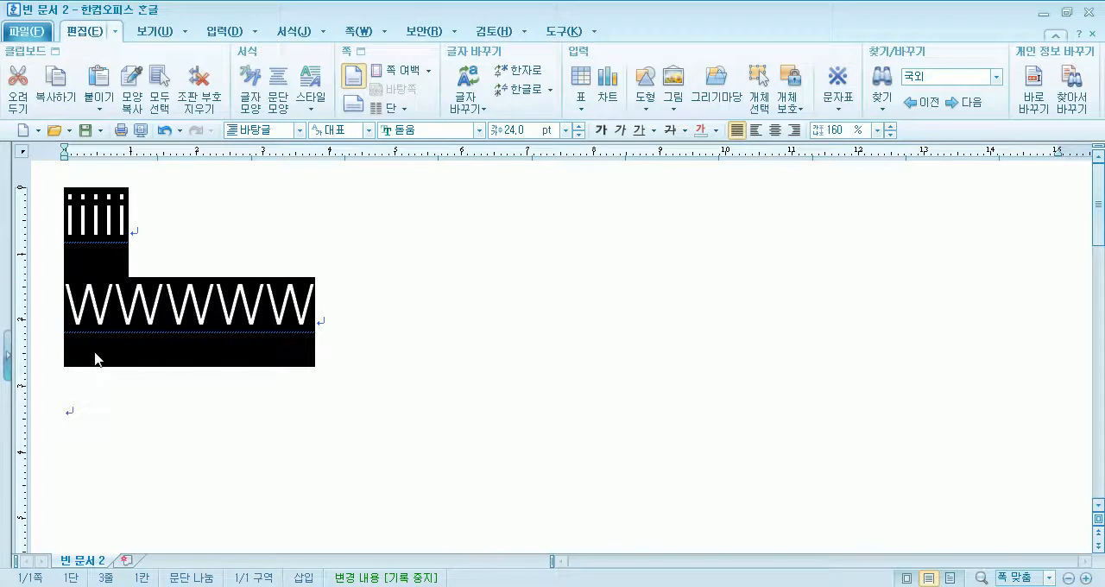
- Write the Korean characters ㄱ and 황 on separate lines below WWWWW
click(99, 419)
text(r)
key(BackSpace)
text(ㄱ)
key(Return)
key(BackSpace)
key(BackSpace)
text(r)
key(BackSpace)
text(ㄱ )
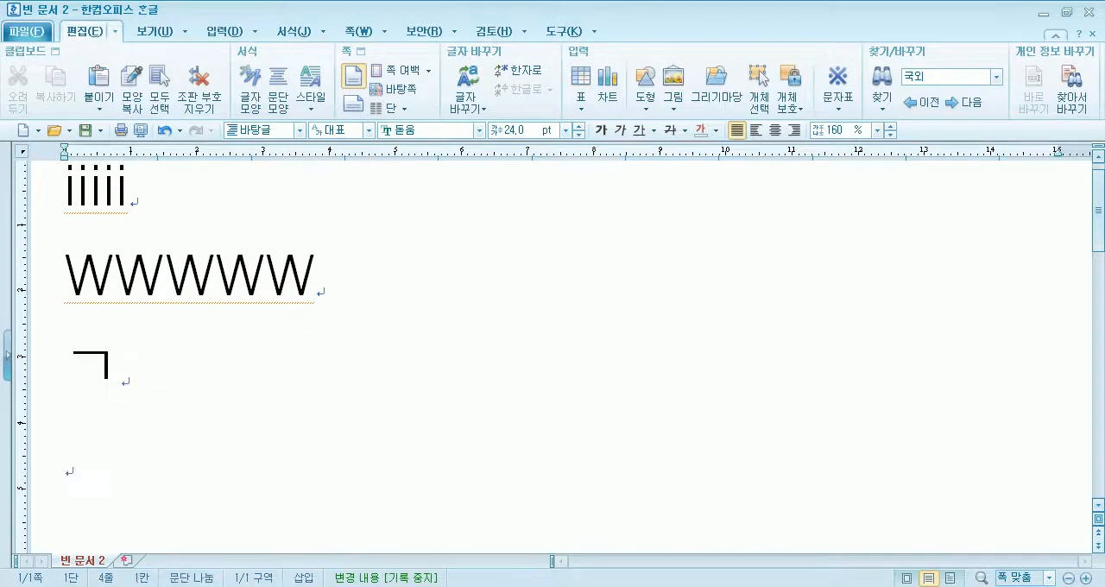
text(황)
key(Return)
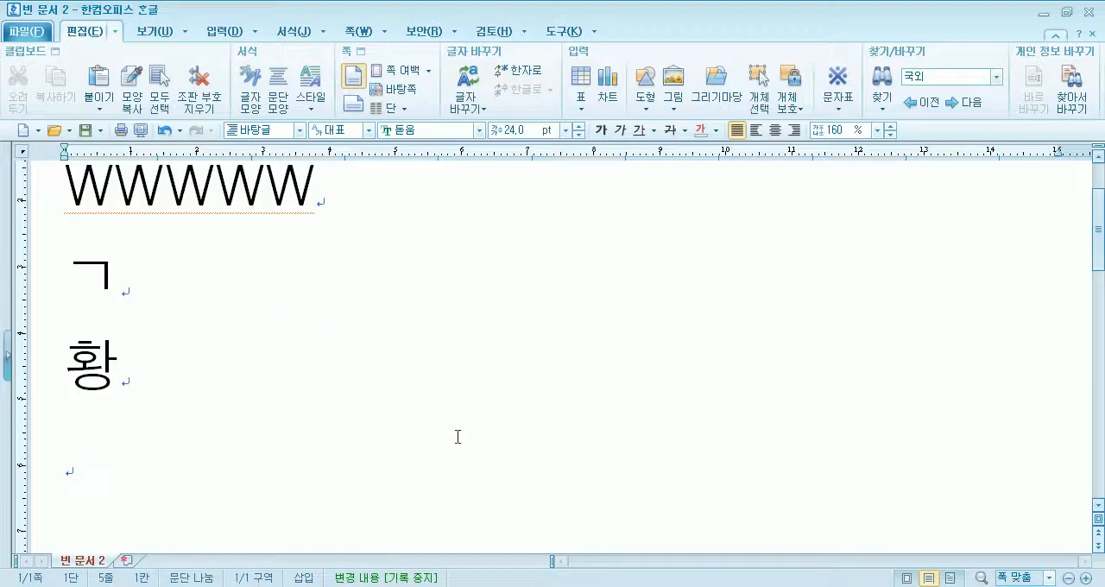
- Compare the widths of ㄱ and 황 by highlighting each character
drag(69, 274, 108, 275)
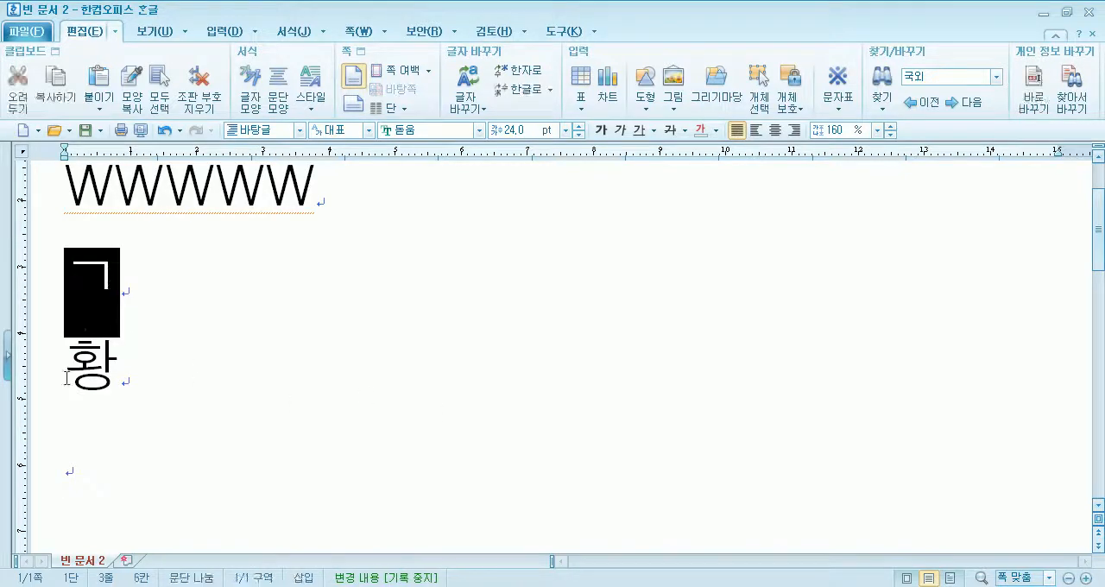
drag(65, 379, 102, 373)
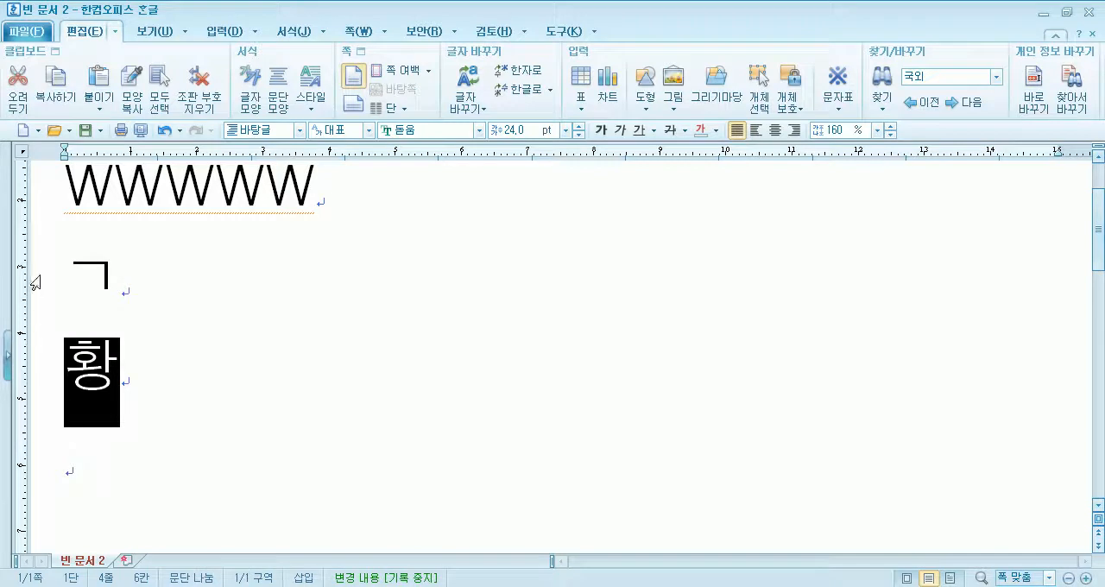
scroll(34, 283, up, 2)
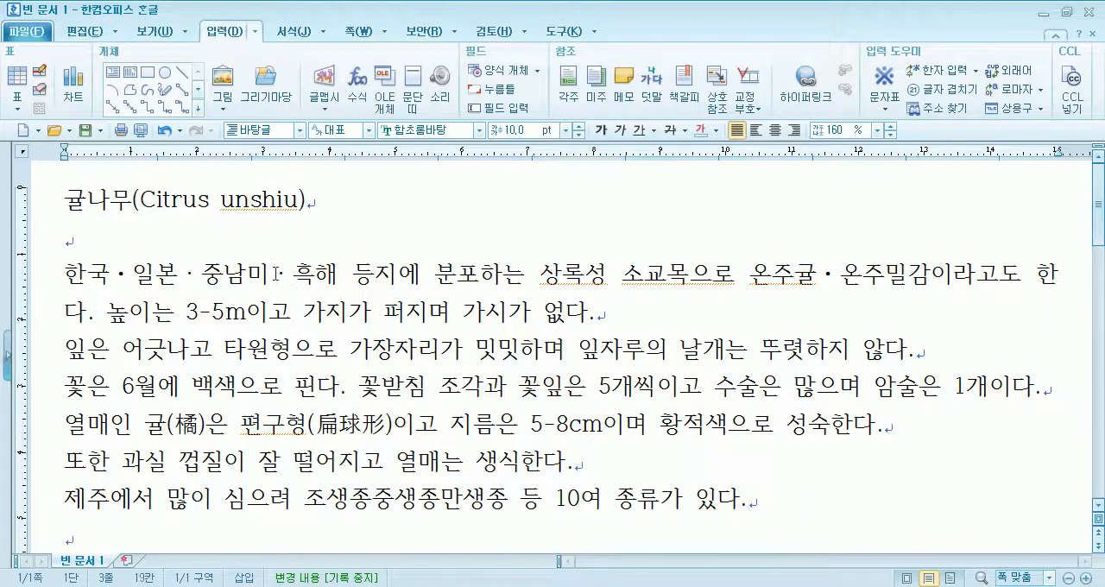
- Insert the middle dot with HNC code 3404 from the 전각 기호(일반) character set between 조생종 and 중생종
drag(274, 274, 297, 273)
scroll(382, 406, down, 2)
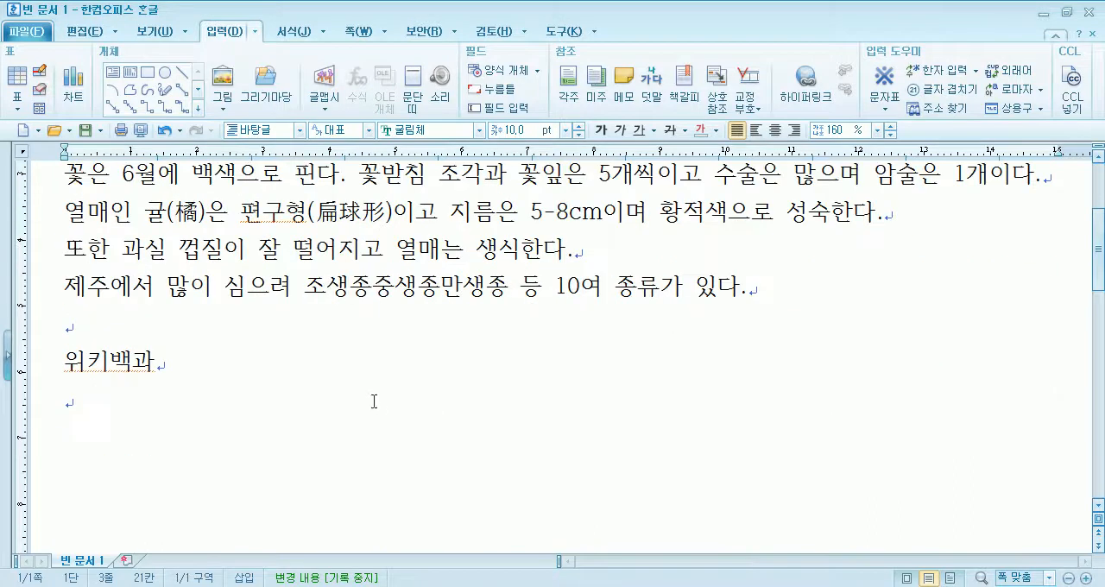
click(378, 290)
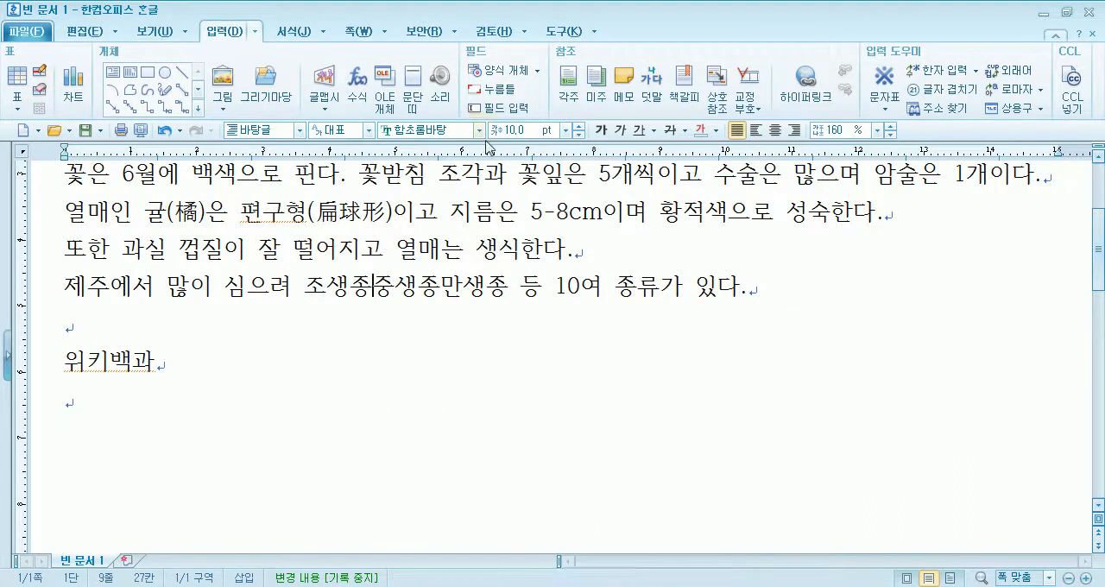
click(884, 109)
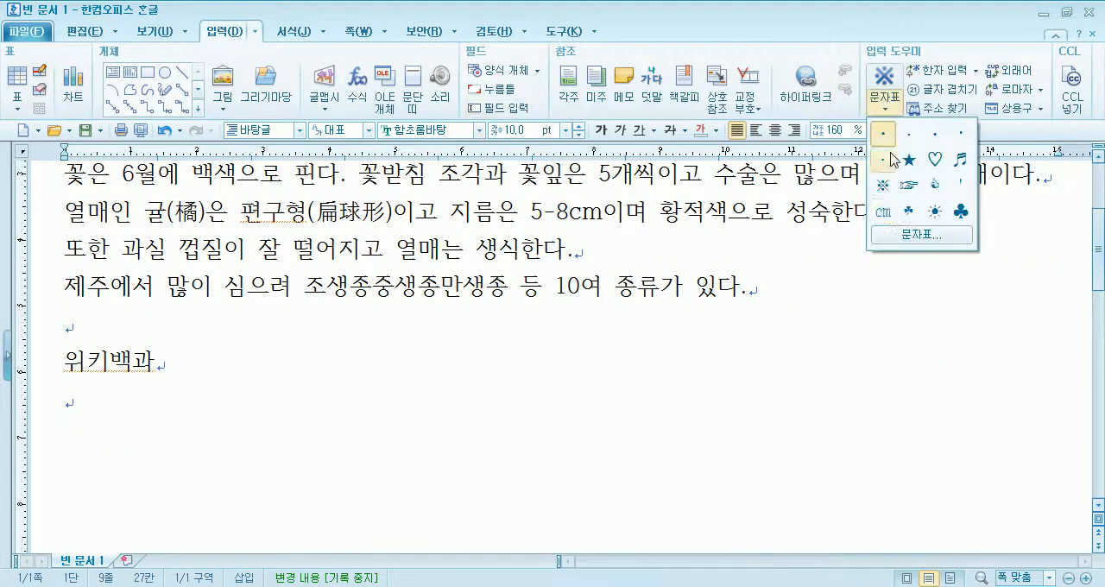
click(917, 235)
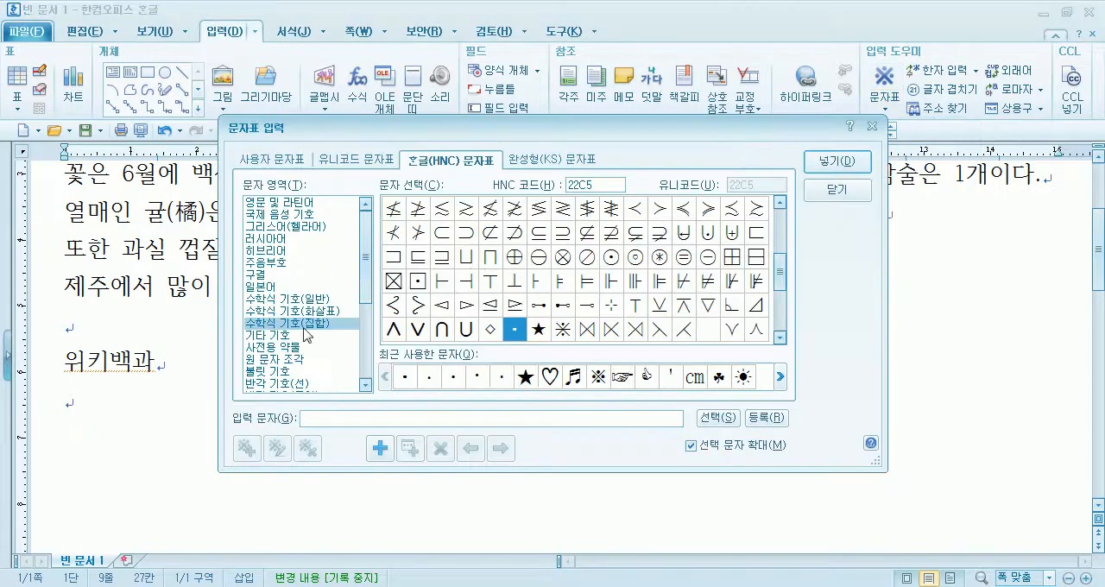
click(284, 371)
scroll(285, 380, down, 2)
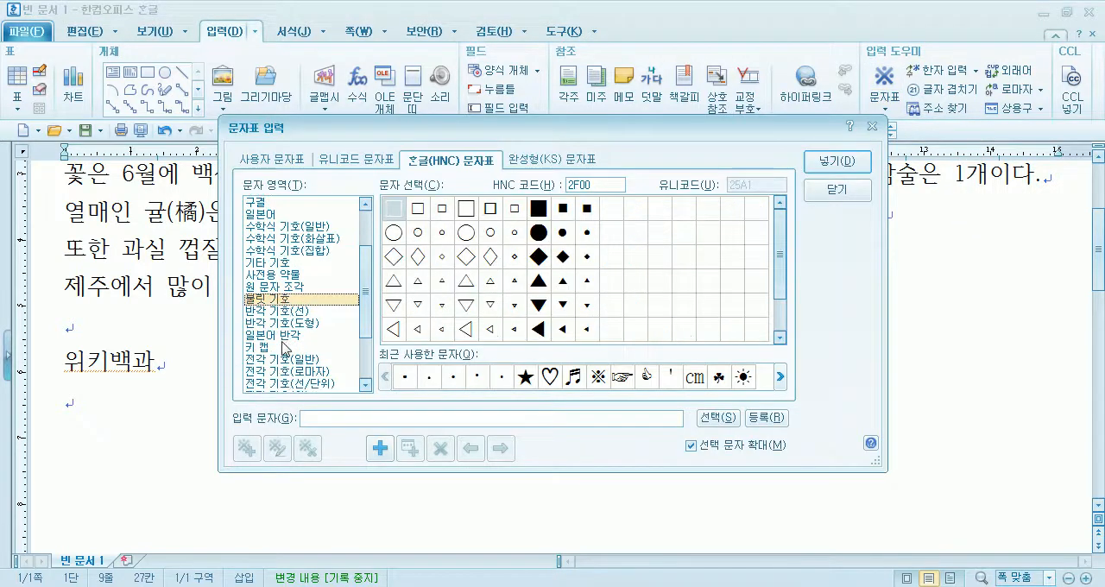
click(282, 360)
click(491, 210)
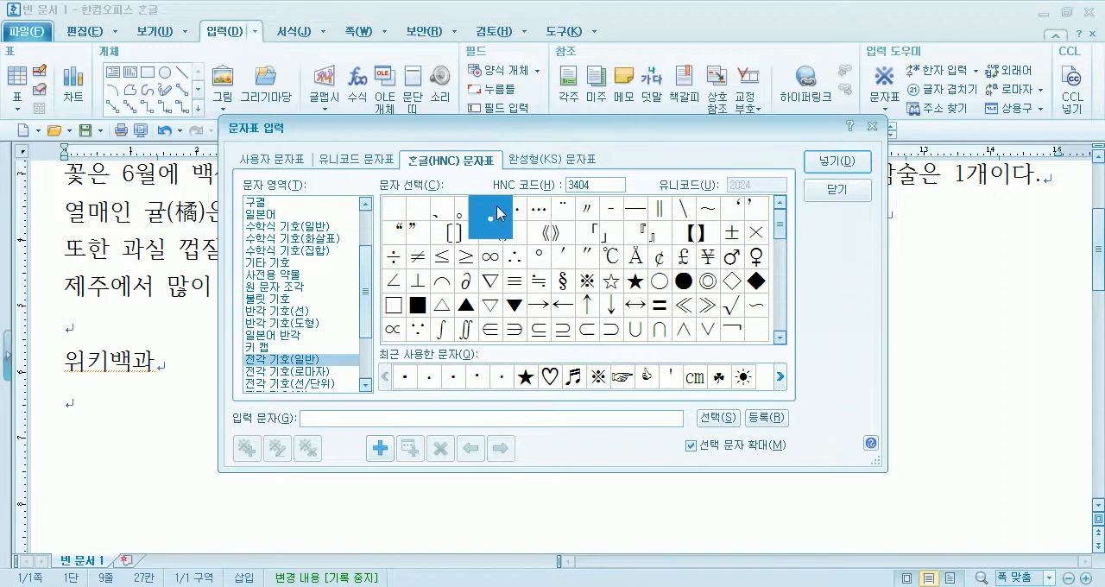
click(836, 161)
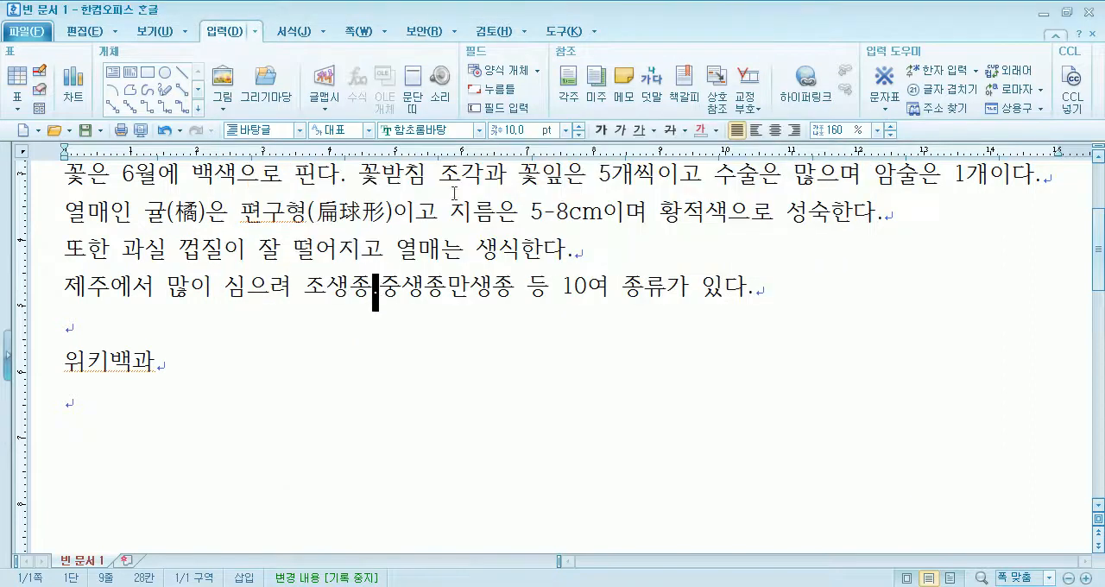
- Try the fonts 굴림체 and 돋움체 on the middle dot between 조생종 and 중생종
click(479, 130)
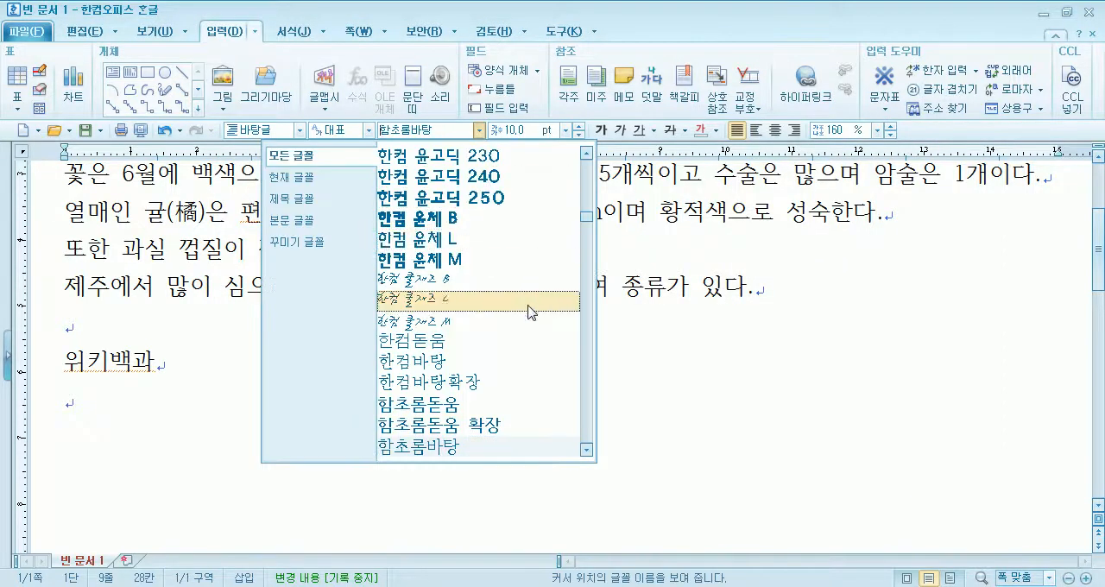
drag(588, 218, 602, 161)
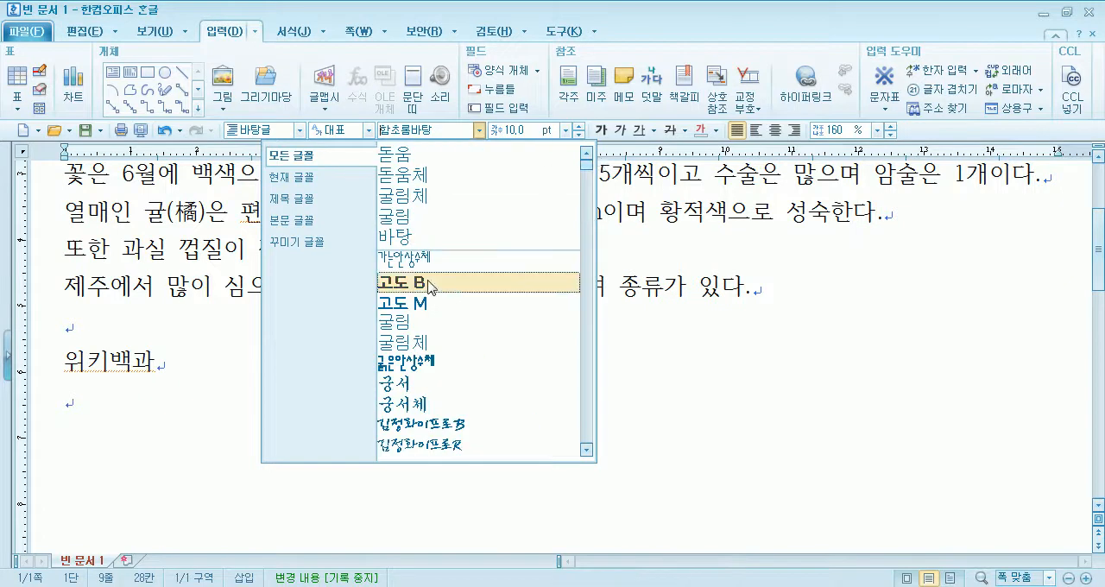
click(390, 345)
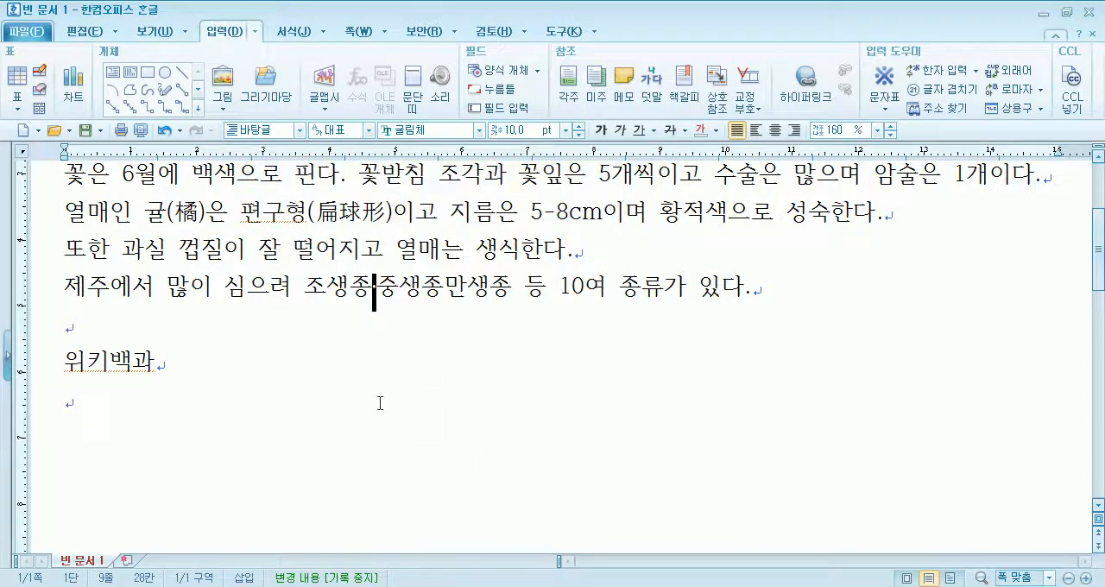
click(479, 130)
scroll(454, 359, down, 3)
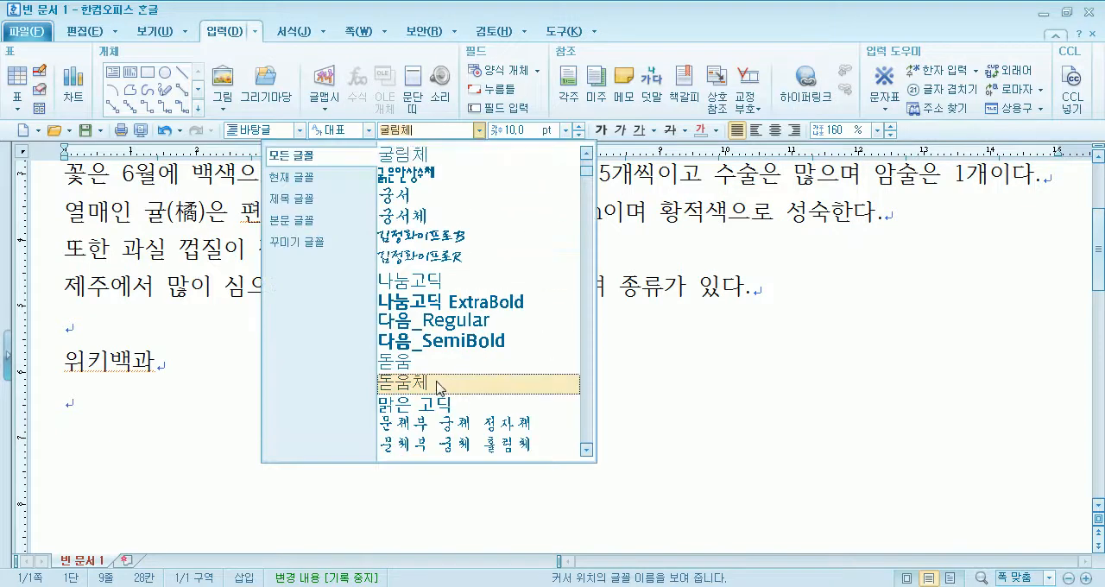
click(439, 382)
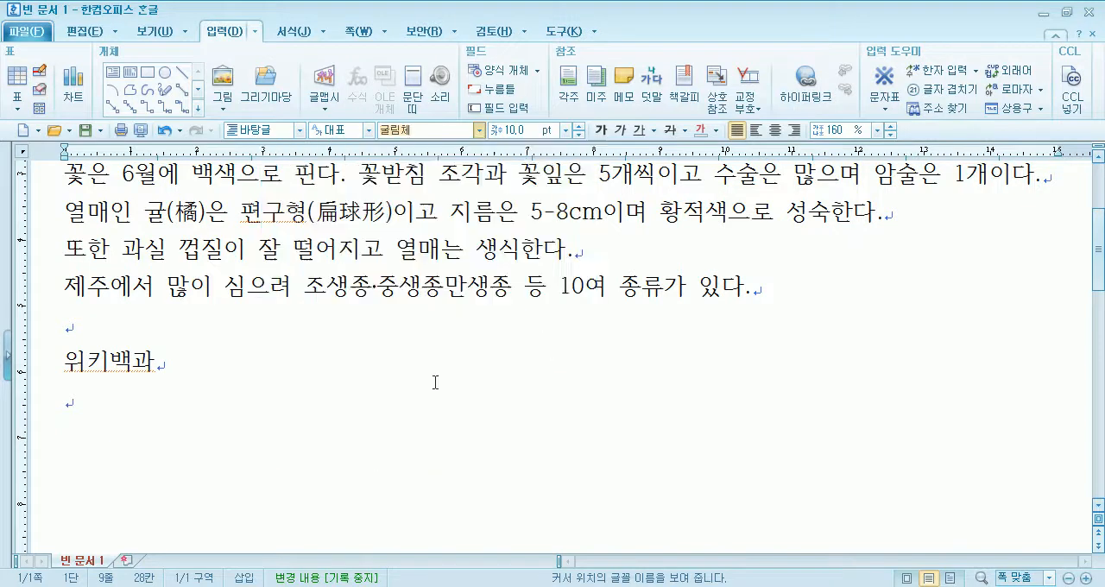
click(373, 294)
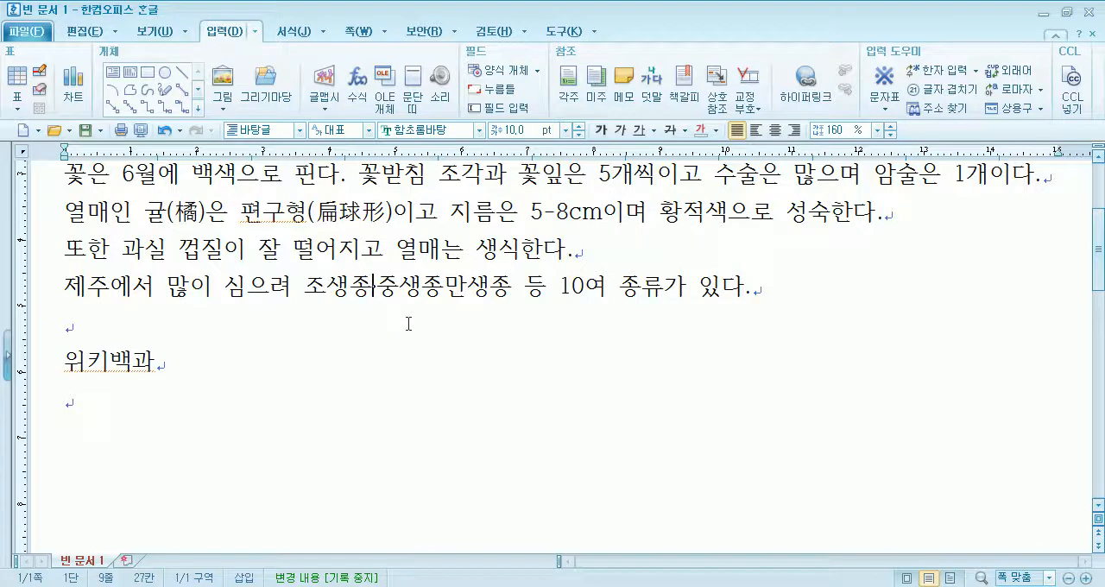
- Replace the middle dot between 조생종 and 중생종 with a copy of the one between 일본 and 중남미
click(445, 290)
scroll(446, 290, up, 3)
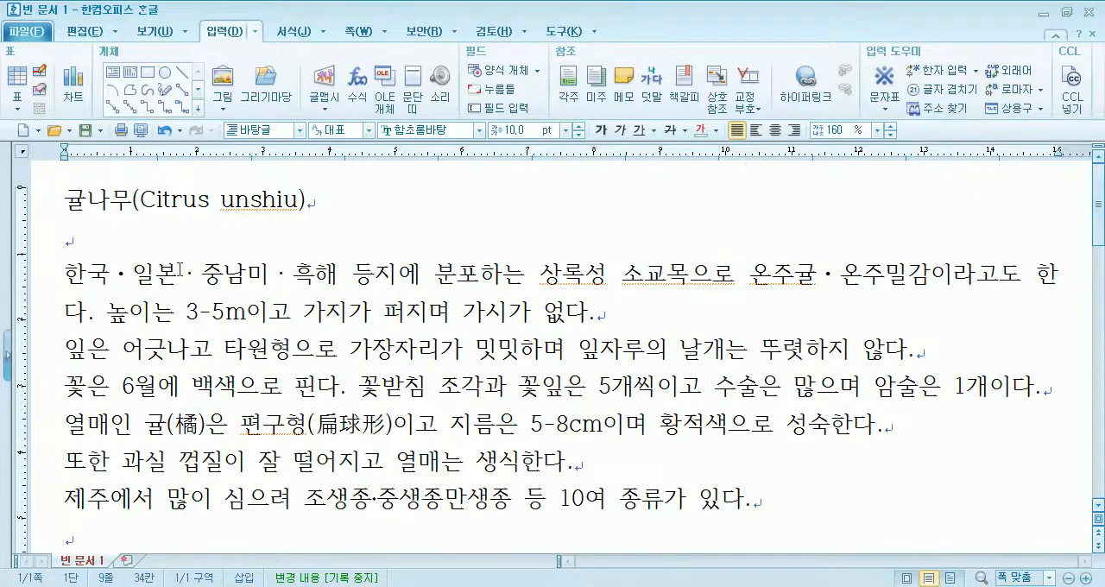
drag(177, 275, 202, 275)
key(ctrl+c)
scroll(431, 402, down, 1)
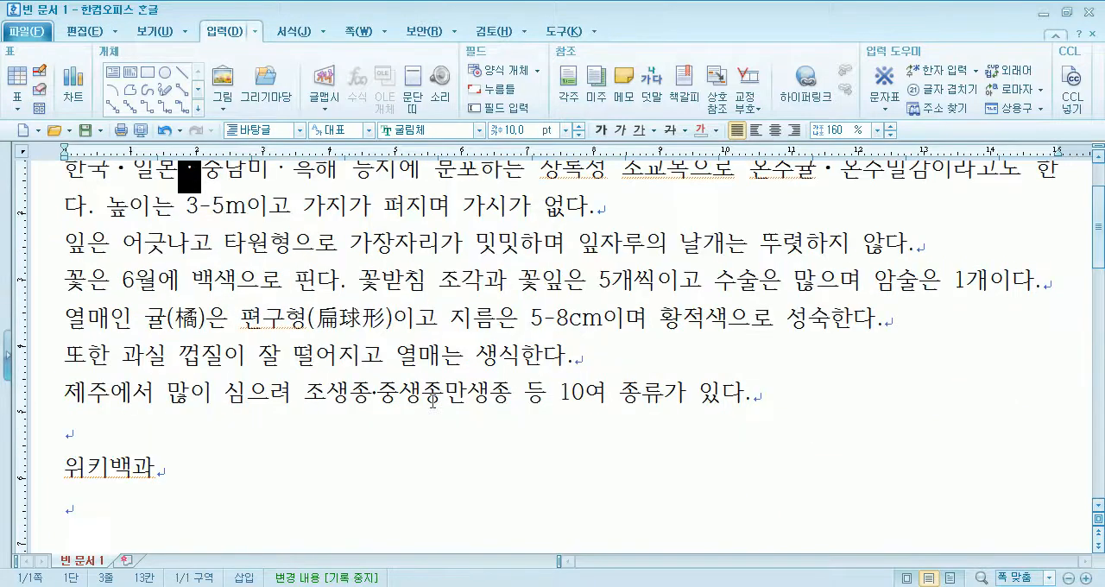
drag(372, 395, 383, 397)
key(ctrl+v)
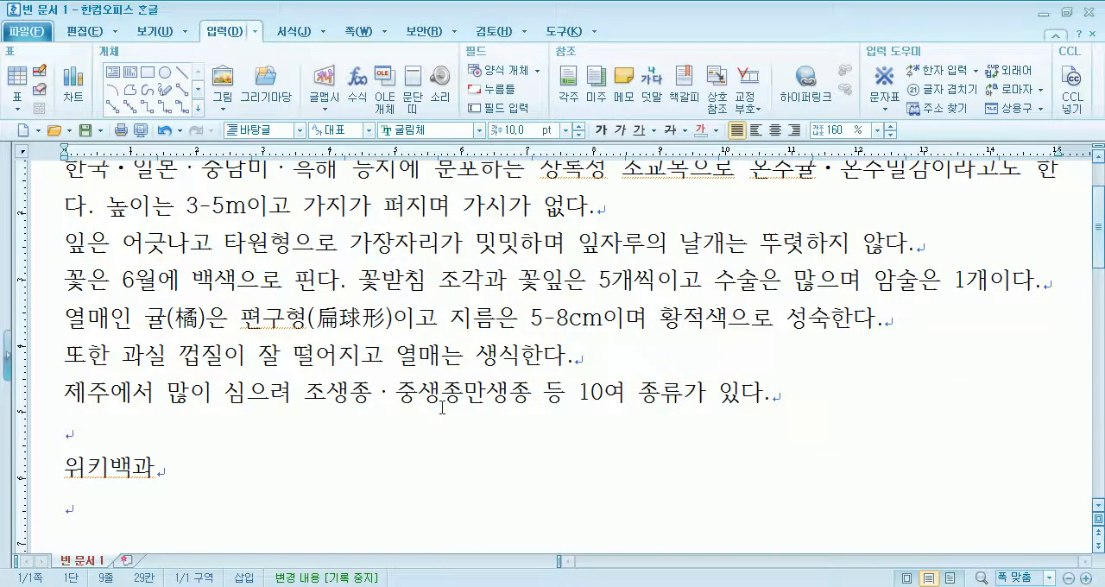
- Set the font of the entire document to 돋움 and compare the widths of the middle dots after 한국 and 일본
click(41, 244)
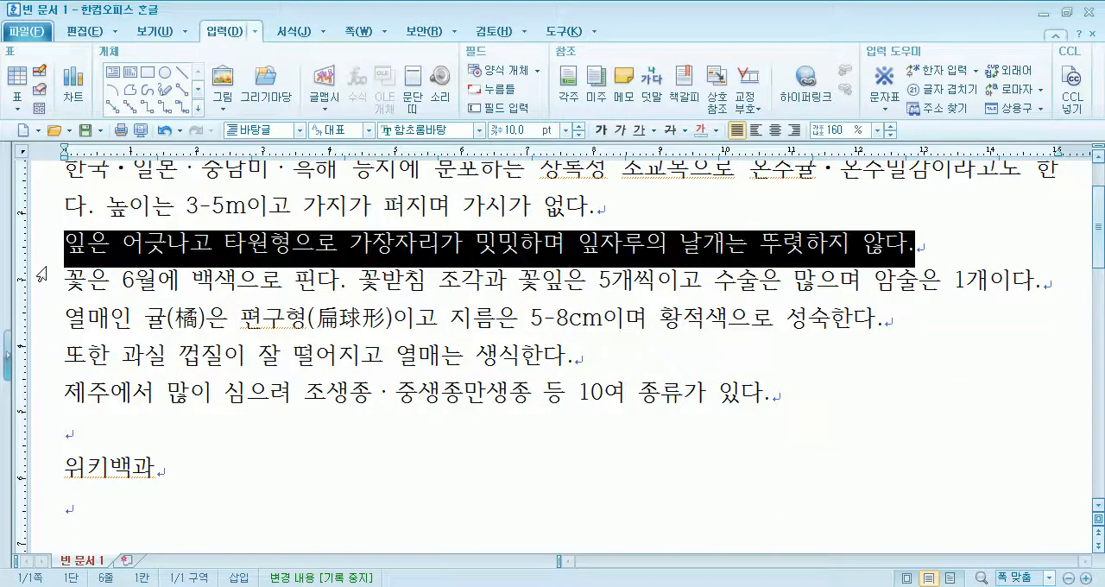
key(ctrl+a)
scroll(234, 173, up, 1)
click(478, 131)
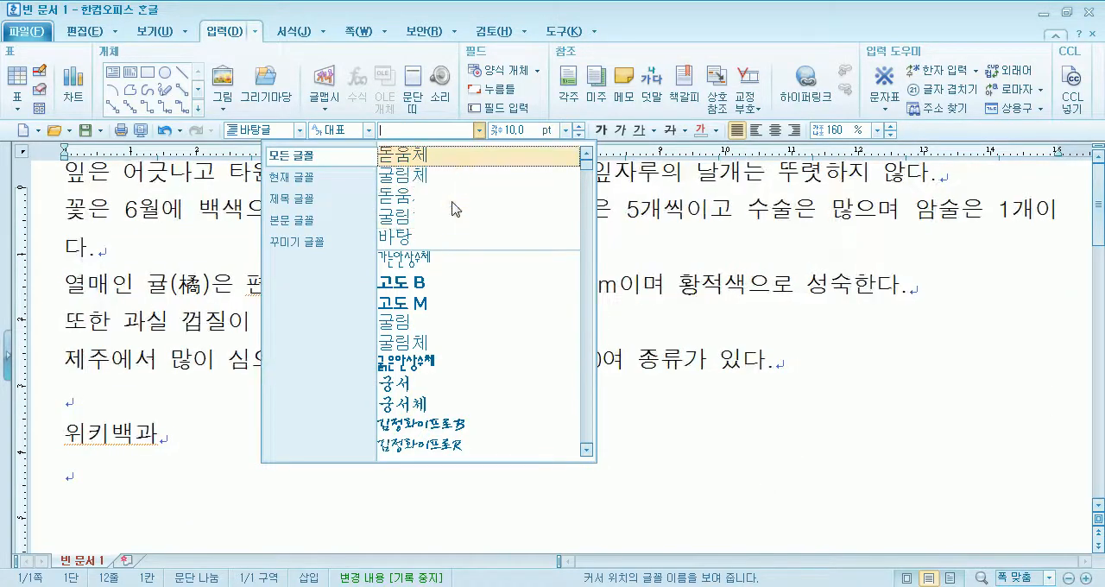
click(458, 197)
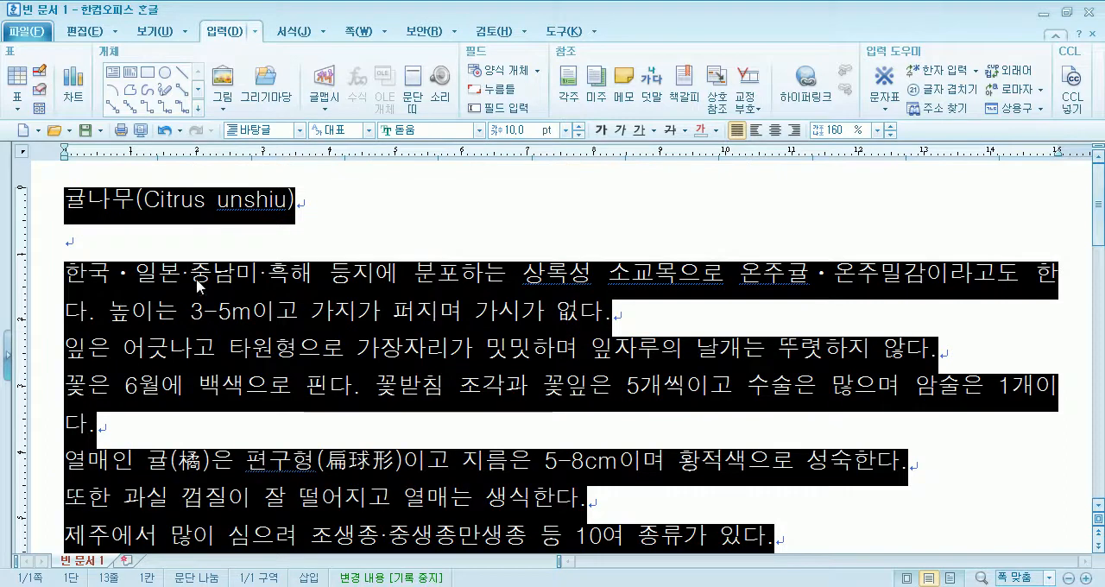
click(239, 279)
drag(113, 275, 133, 273)
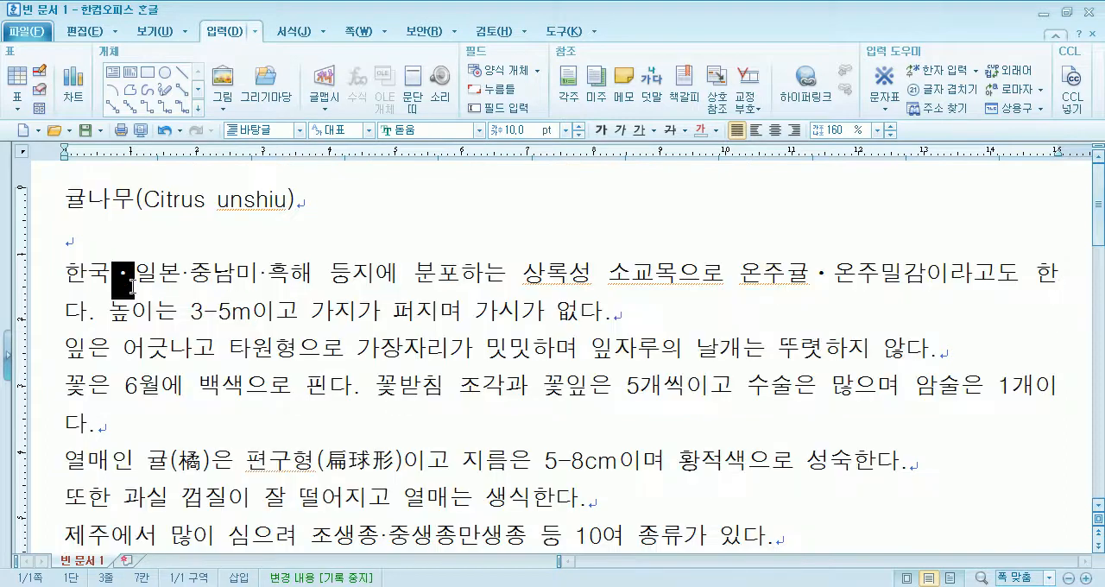
click(184, 275)
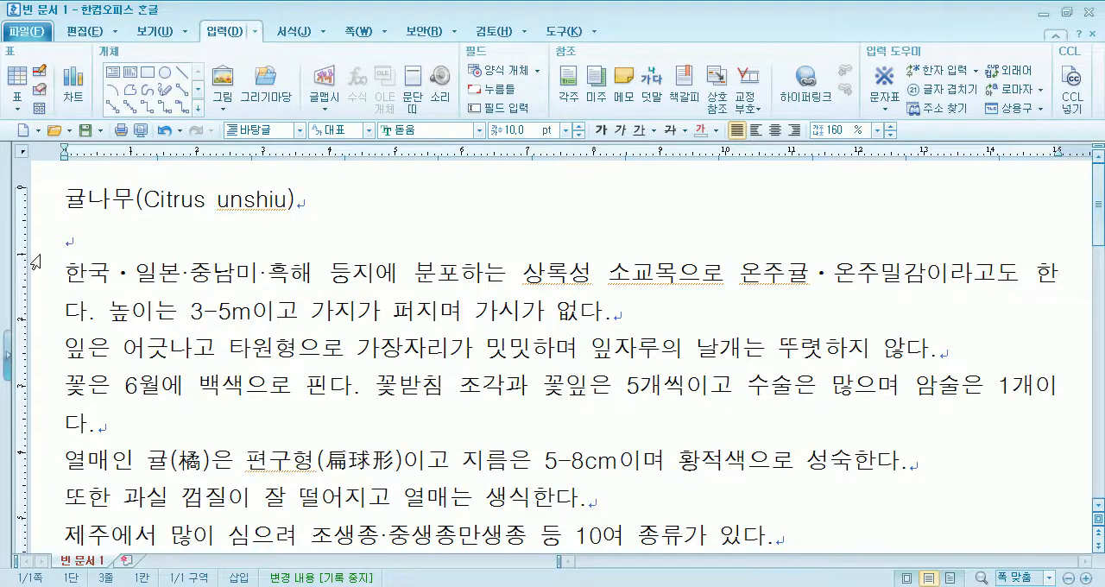
- Set the font of the entire document to 돋움체 and check the width of the middle dot between 일본 and 중남미
key(ctrl+a)
click(480, 130)
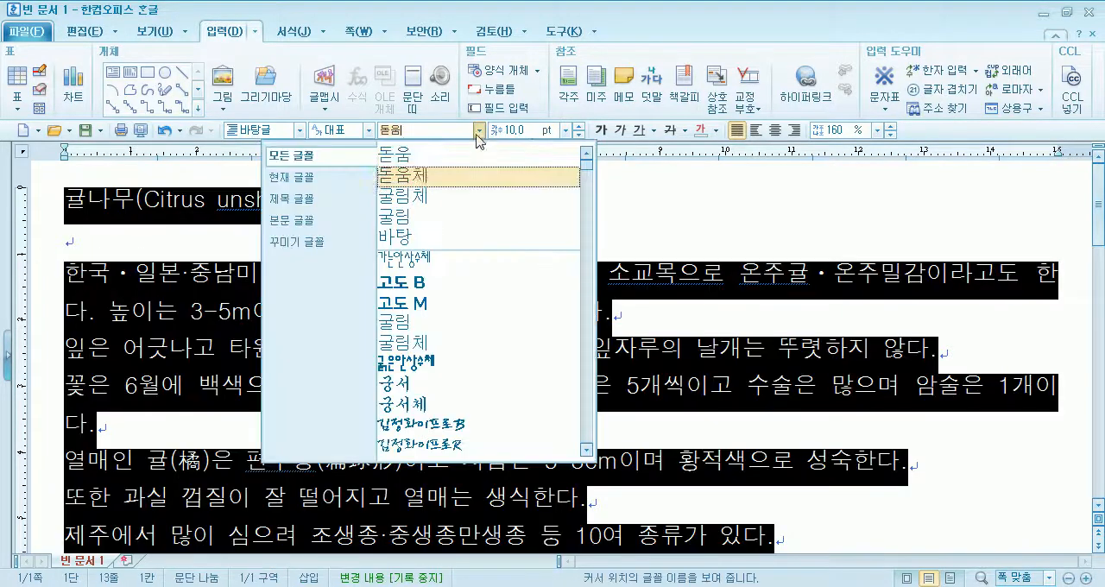
click(471, 179)
drag(186, 294, 205, 268)
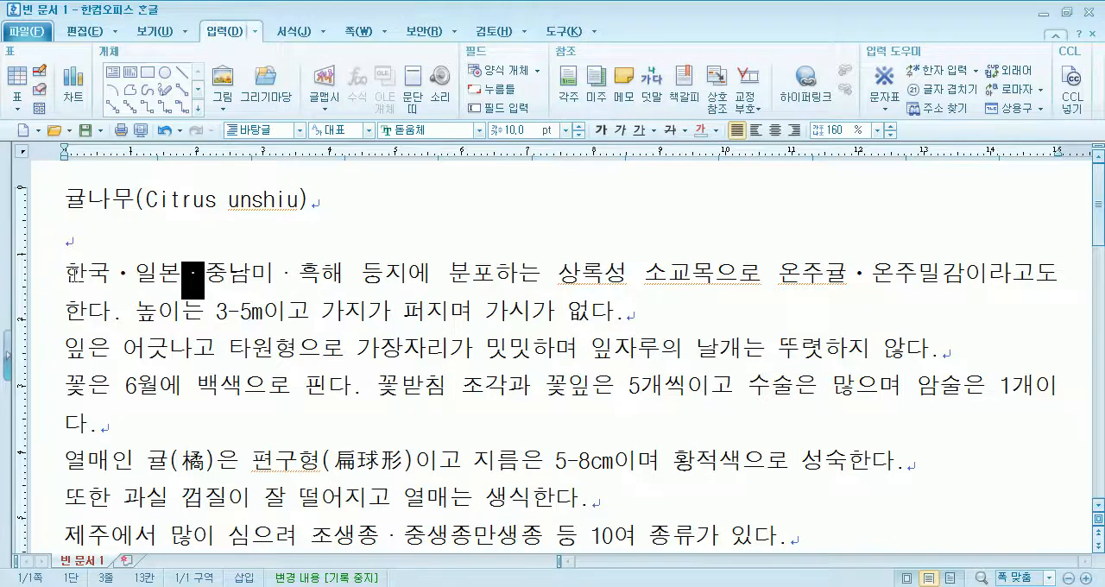
- Browse the available fonts and set the entire document to 서울남산체 L
triple_click(33, 283)
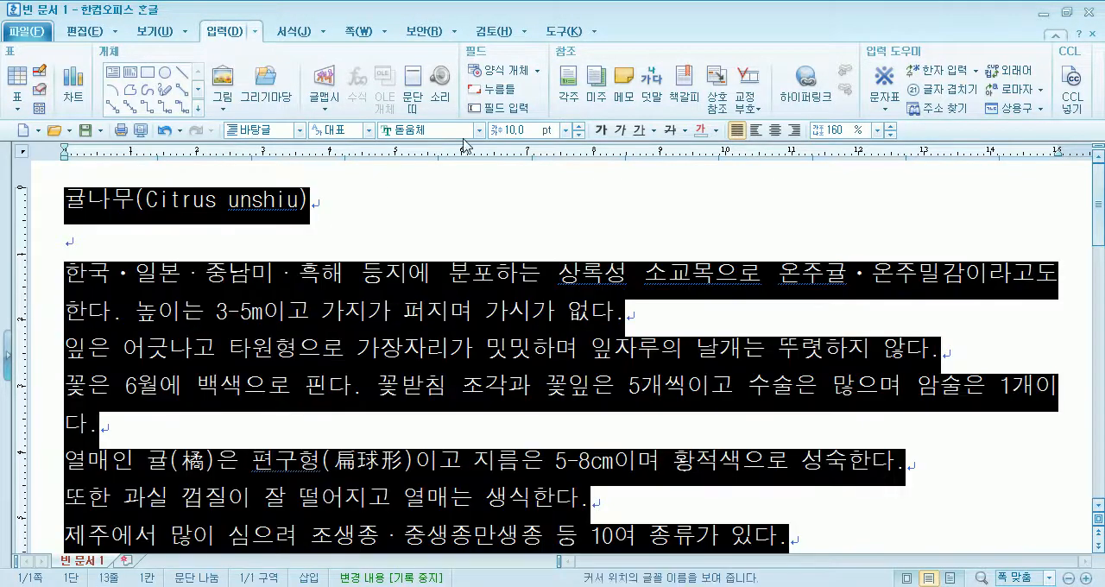
click(479, 131)
scroll(489, 313, down, 2)
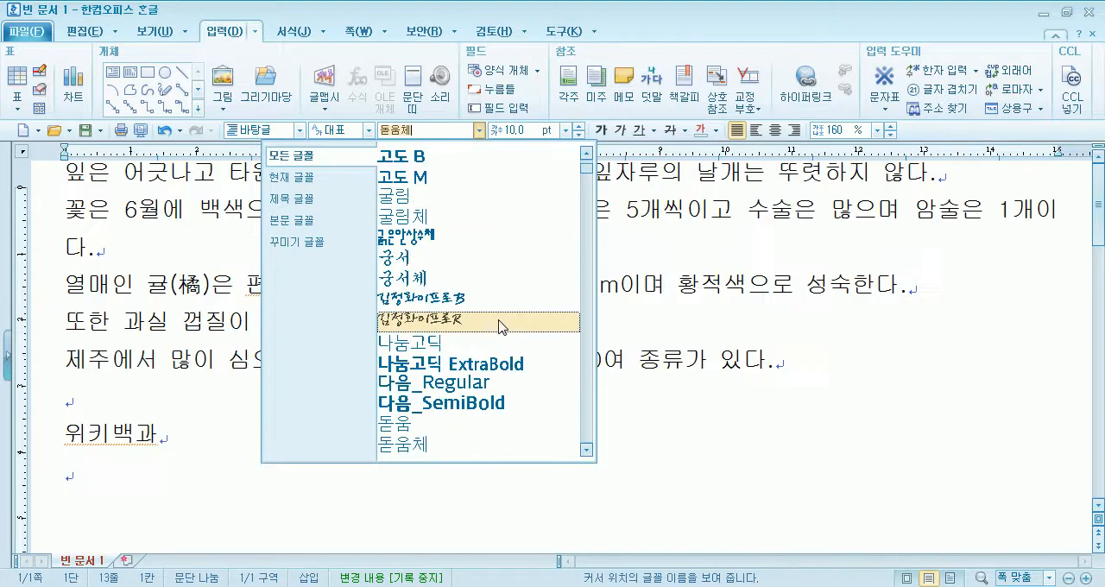
scroll(504, 327, down, 4)
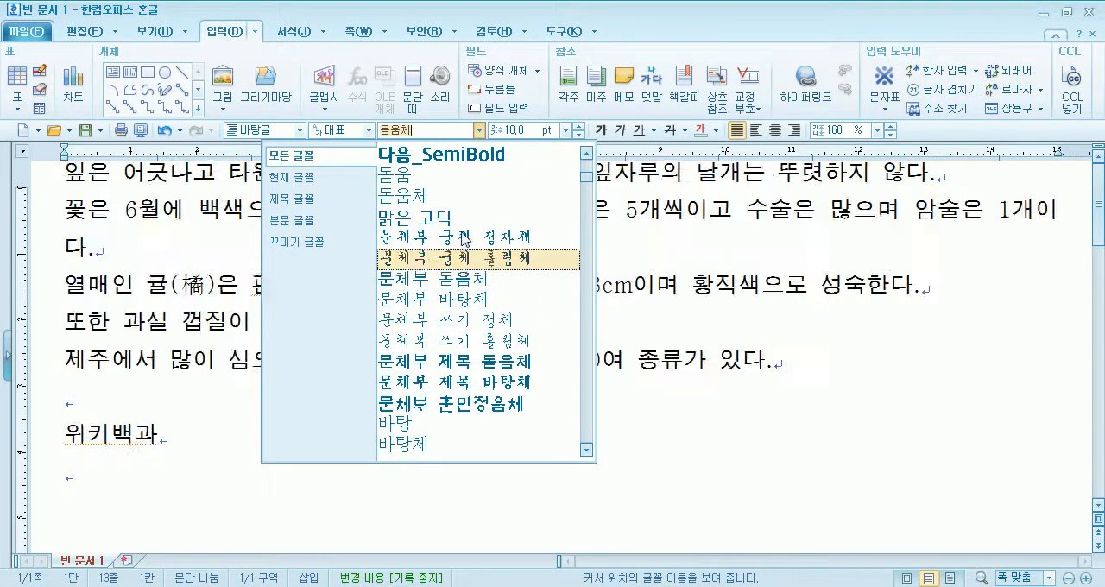
scroll(458, 222, down, 3)
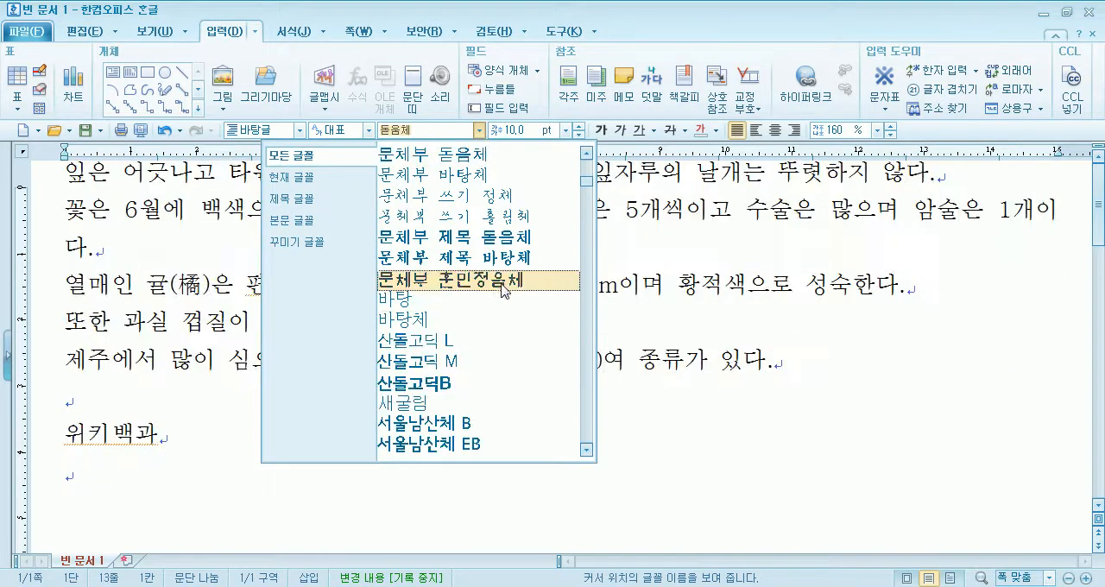
scroll(499, 281, down, 2)
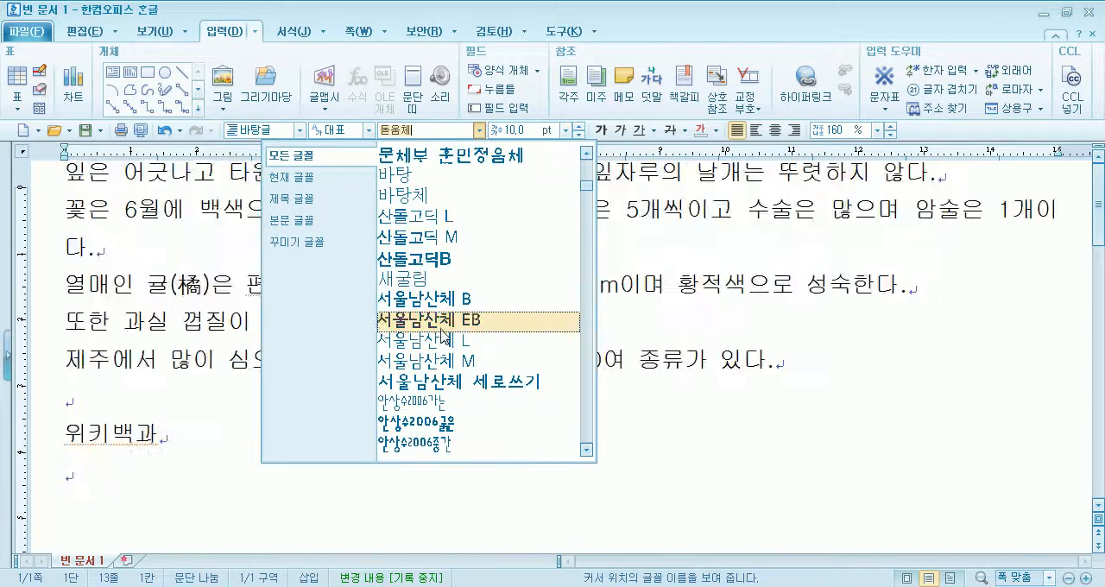
click(435, 342)
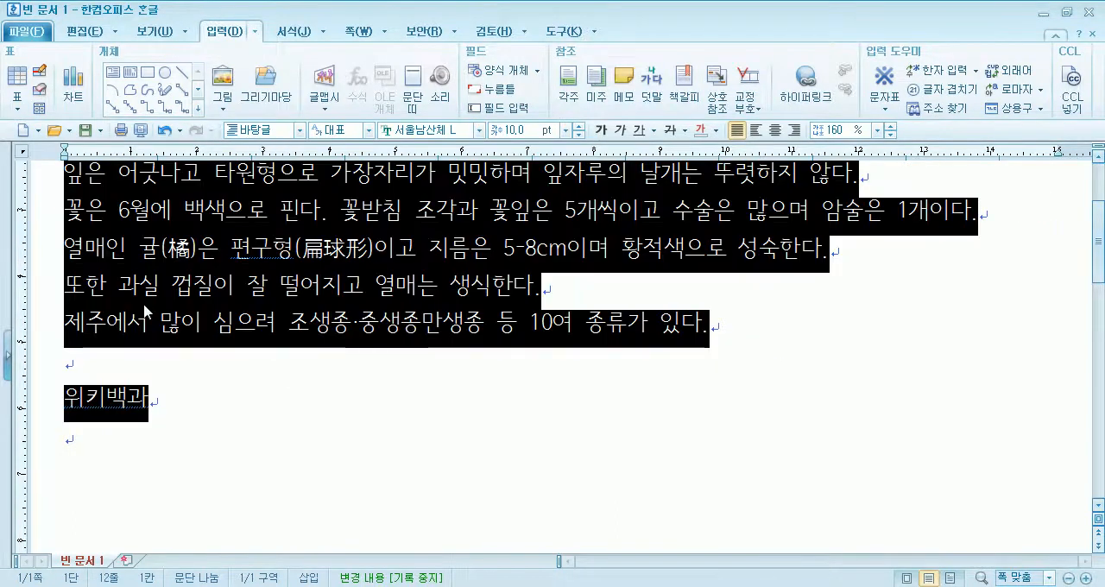
- Delete the middle dot and any spaces around it between 일본 and 중남미
click(188, 321)
scroll(141, 304, up, 2)
click(176, 276)
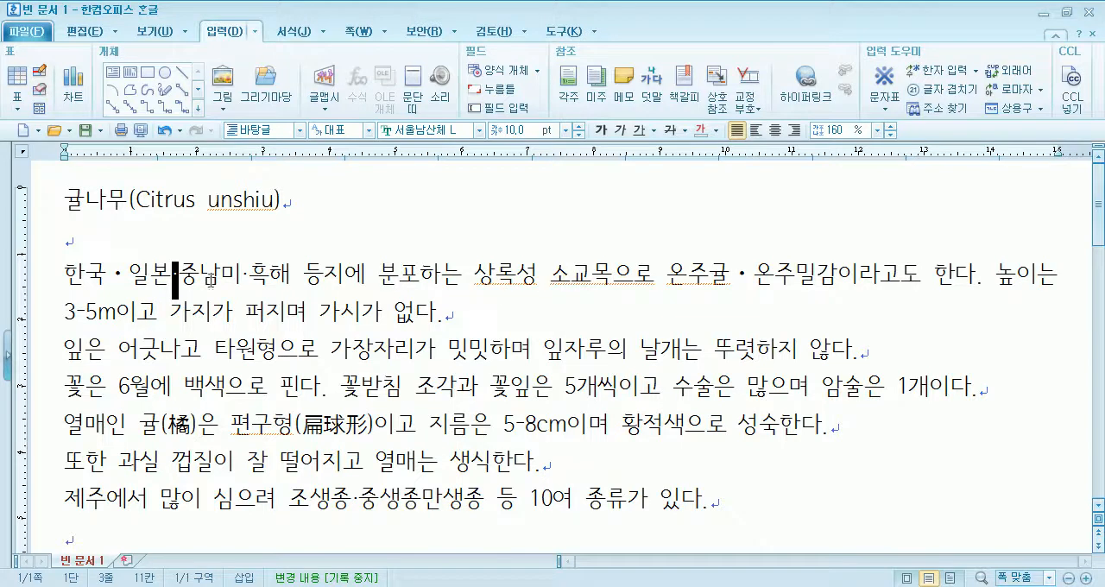
key(BackSpace)
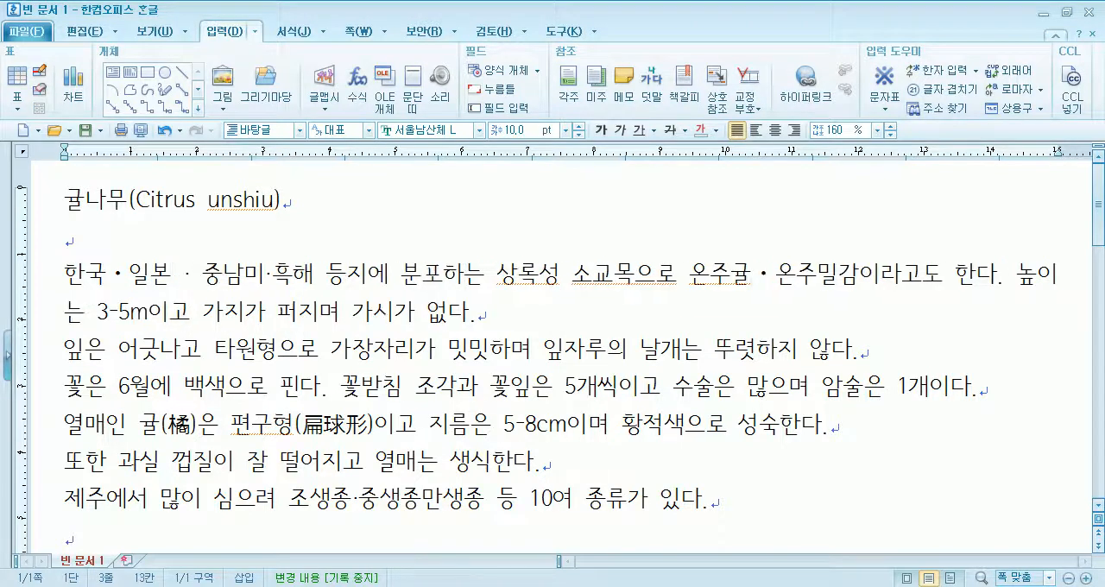
key(BackSpace)
key(BackSpace)
key(BackSpace)
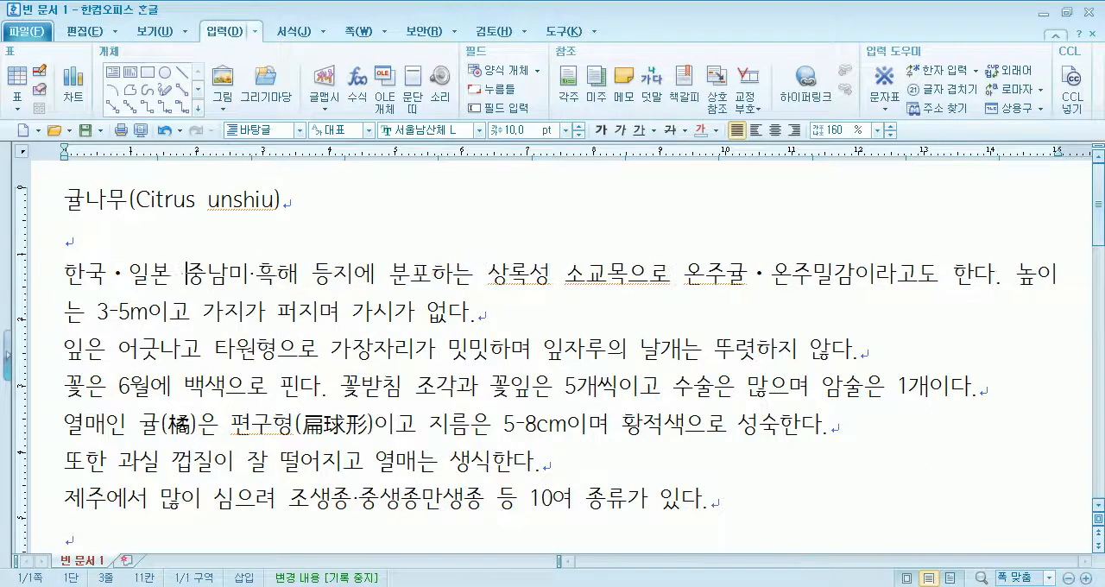
- Insert the middle dot with HNC code 22C5 from the 수학식 기호(집합) set between 일본 and 중남미
click(885, 109)
click(921, 234)
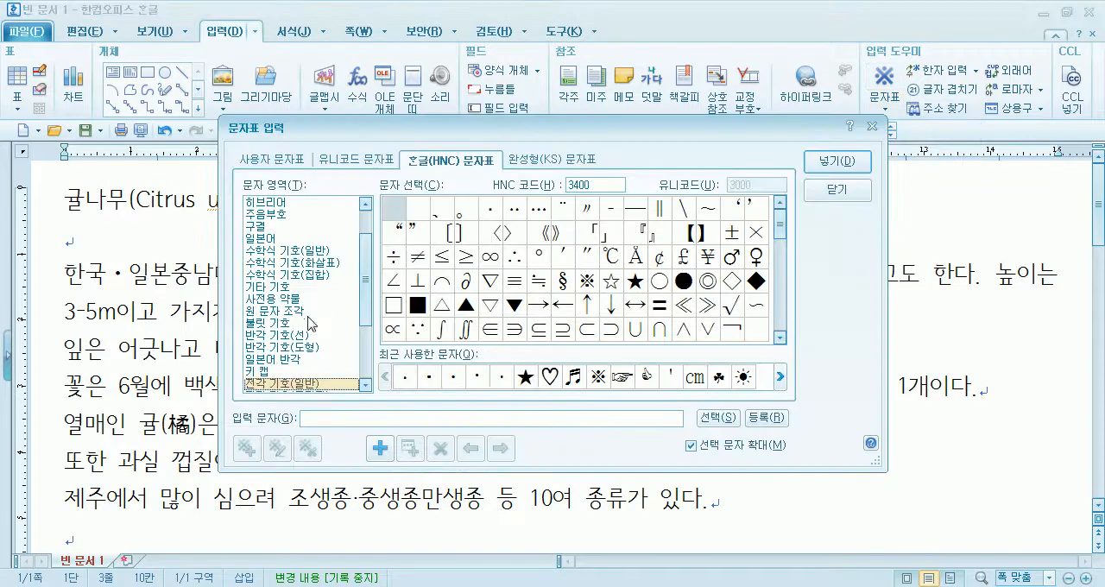
click(302, 276)
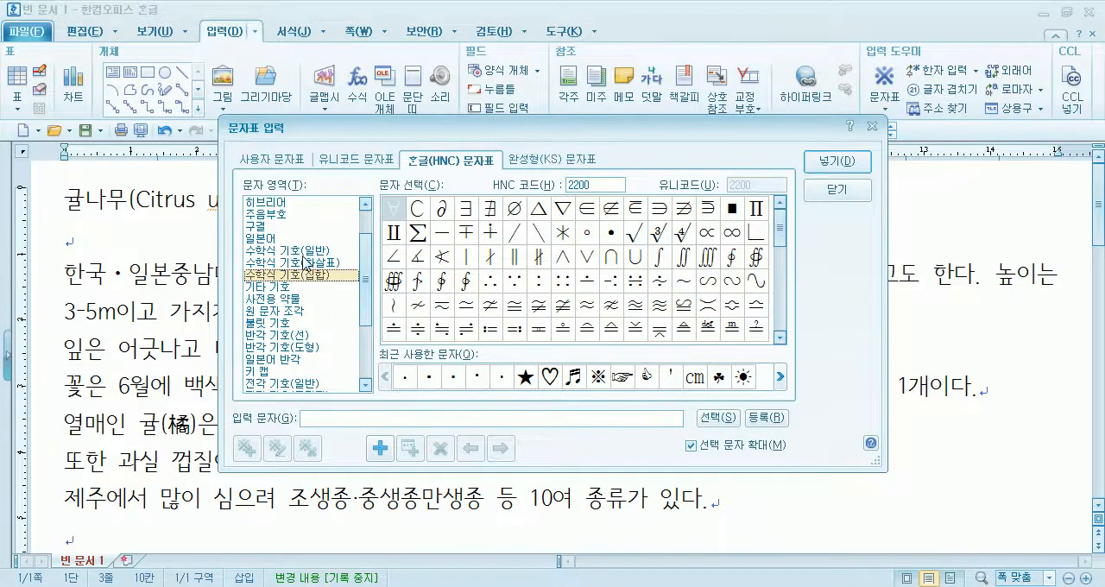
click(611, 231)
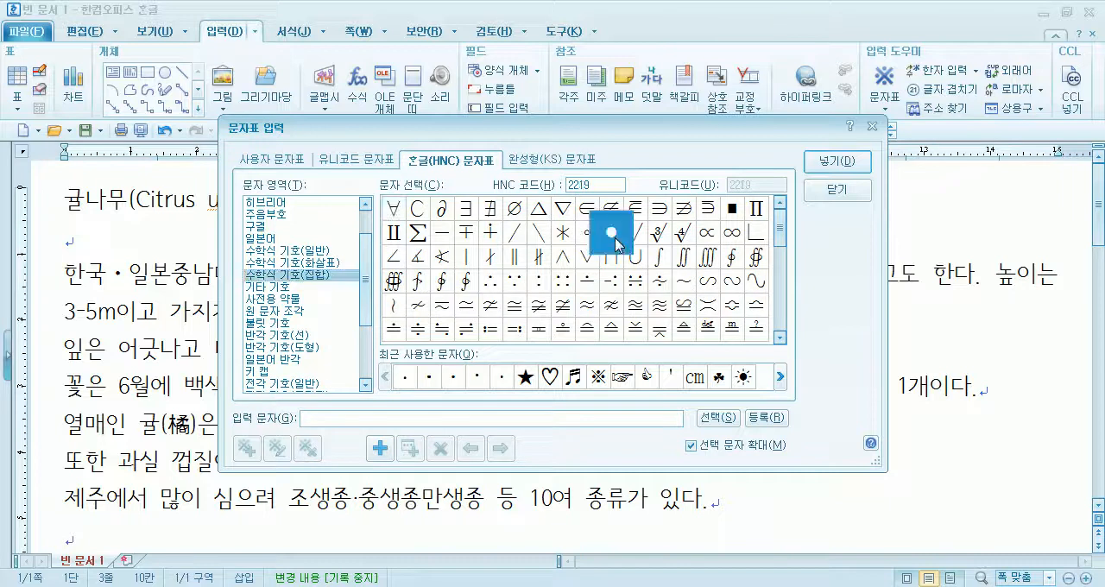
click(329, 251)
click(318, 274)
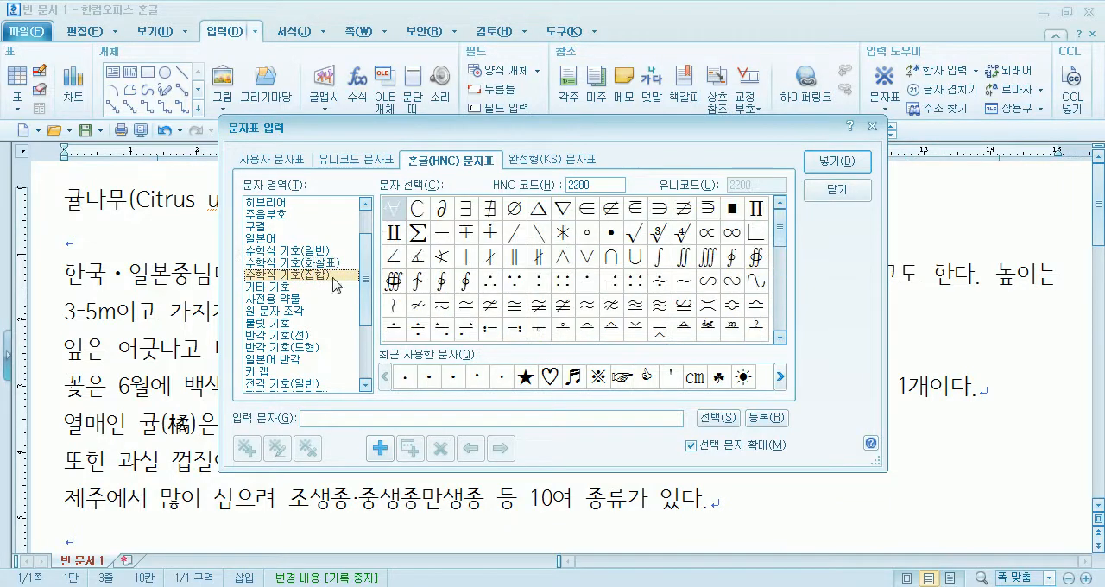
drag(781, 238, 783, 285)
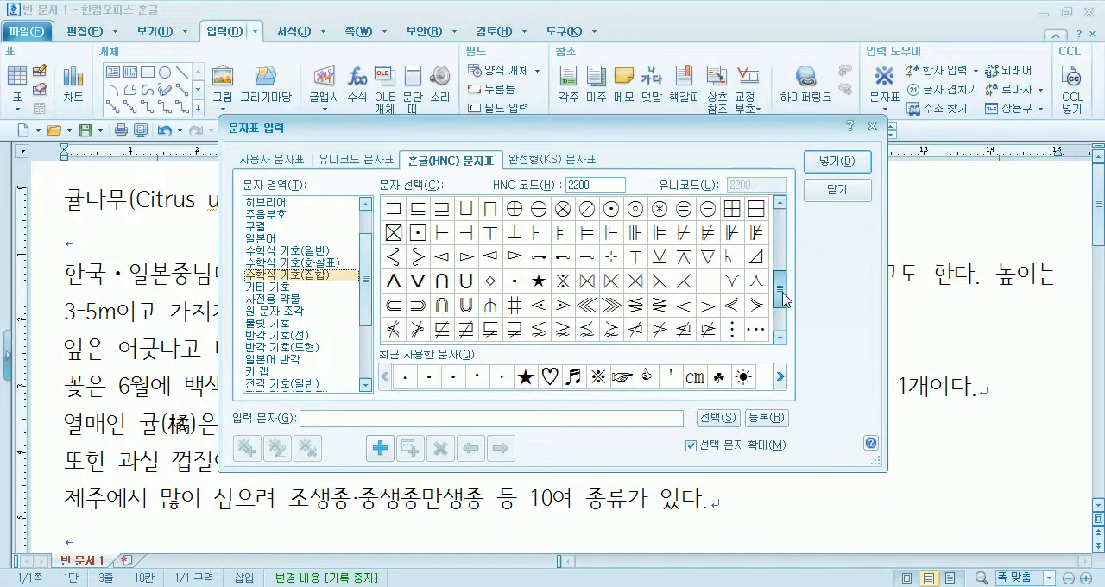
click(513, 280)
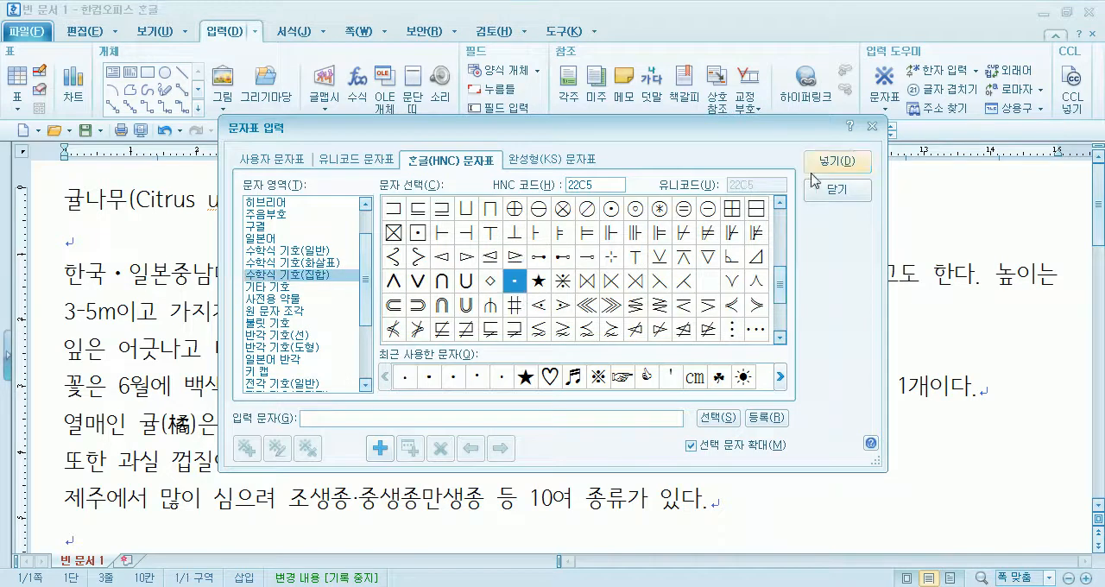
click(837, 162)
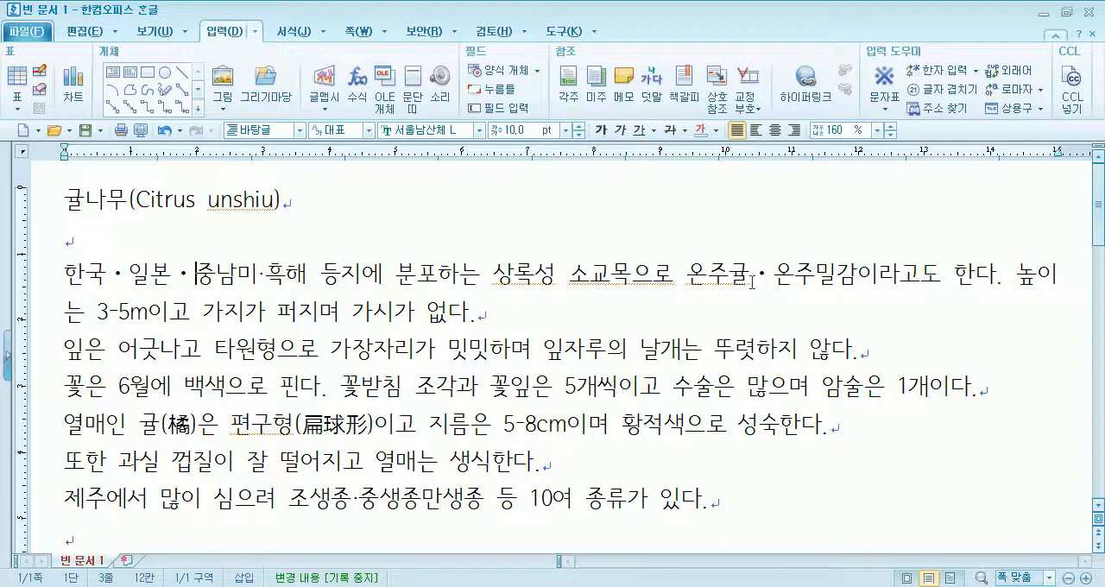
- Delete the middle dot between 온주귤 and 온주밀감
drag(751, 278, 773, 278)
key(Delete)
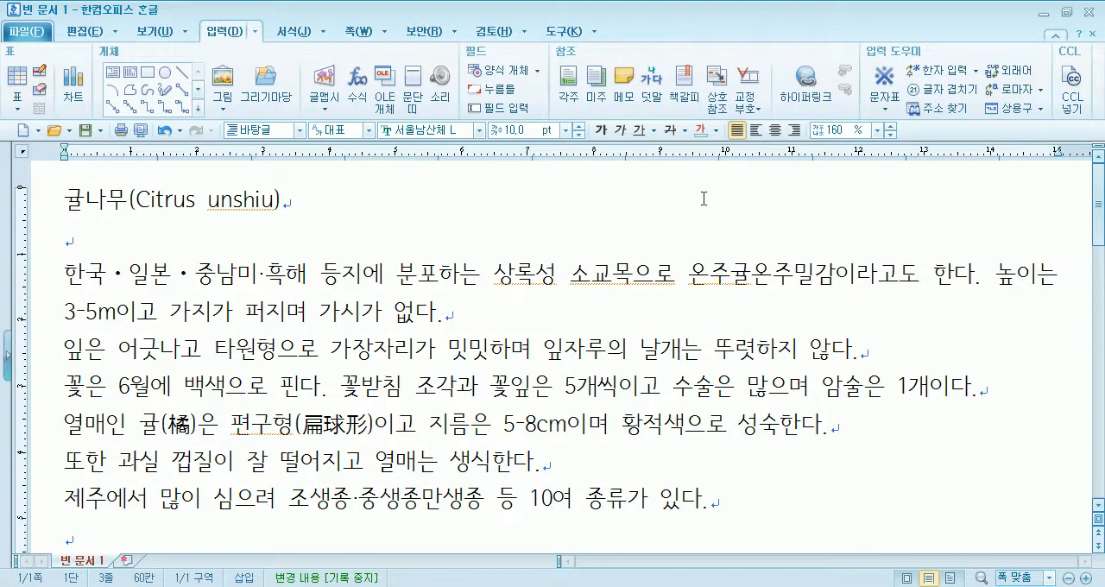
click(880, 112)
click(909, 234)
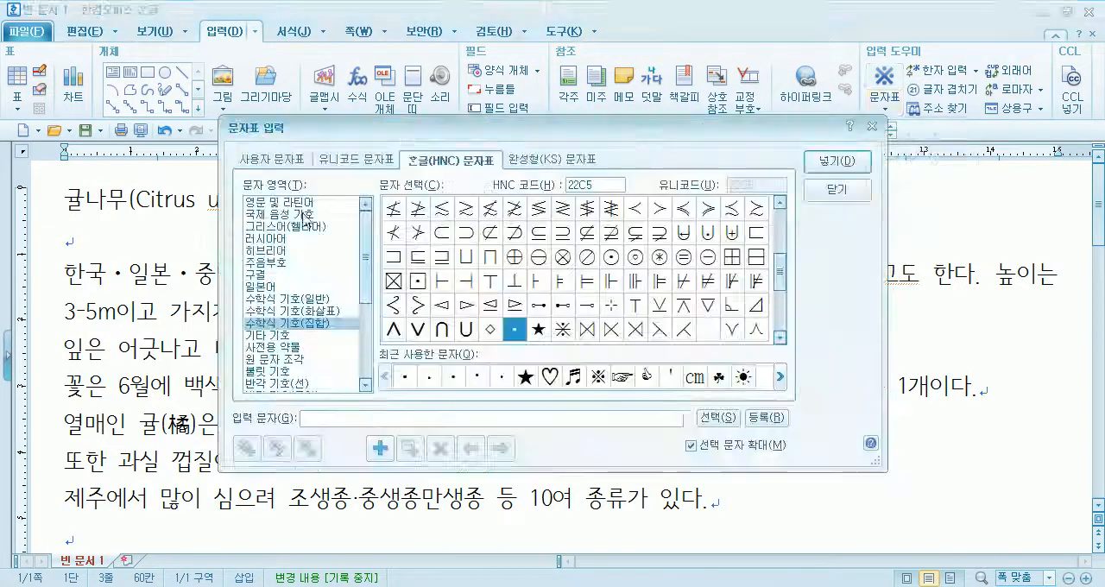
click(359, 159)
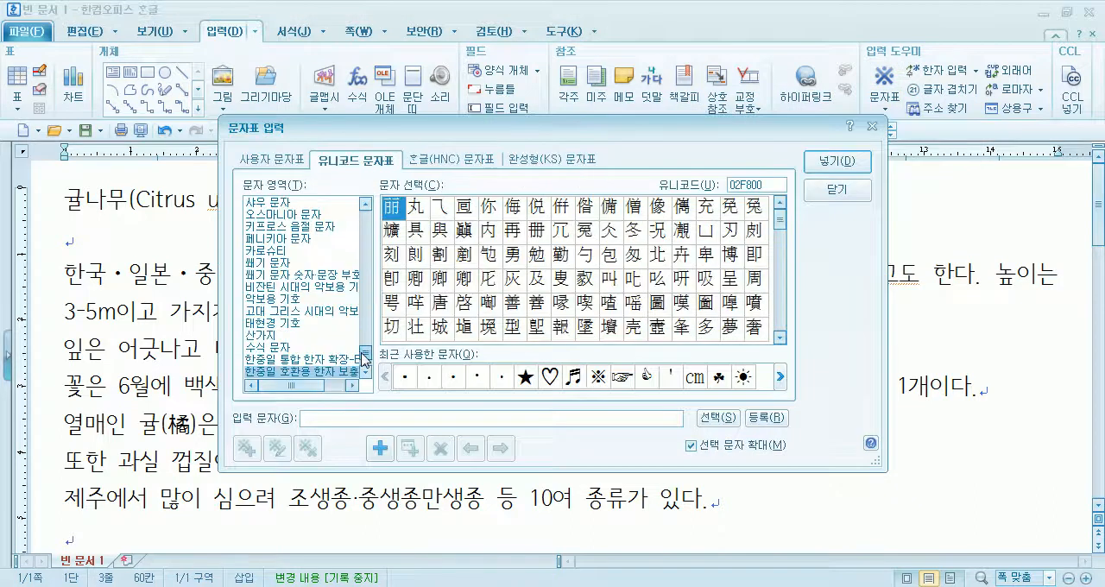
drag(366, 355, 372, 216)
click(264, 204)
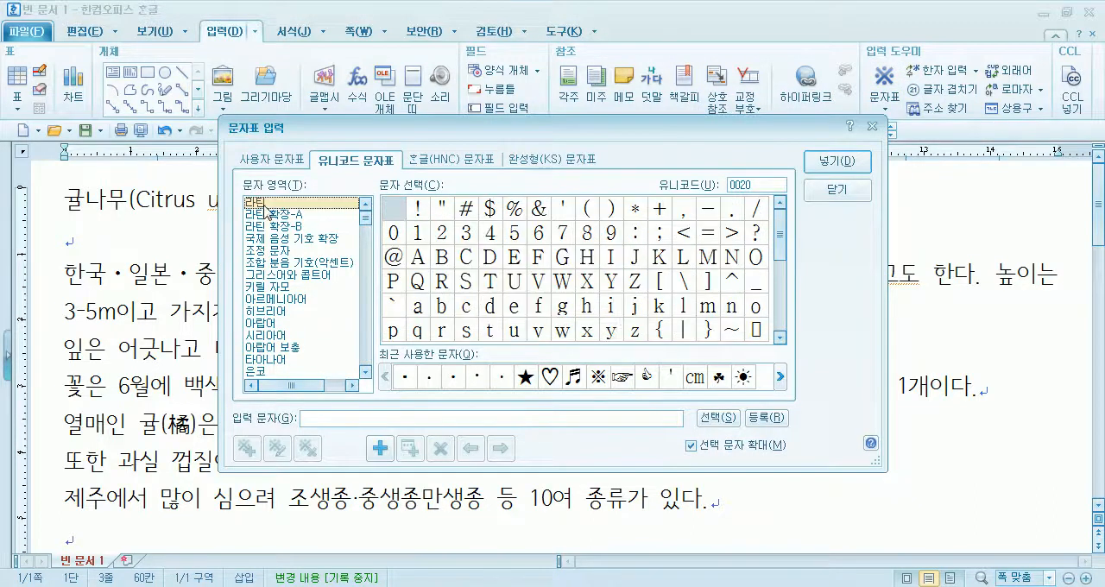
click(736, 215)
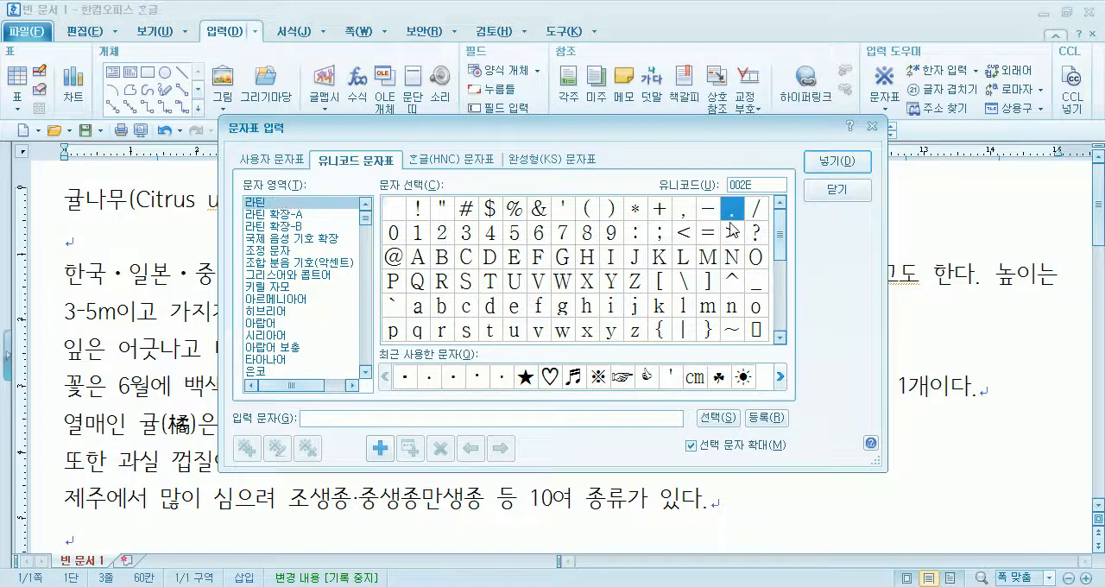
click(835, 162)
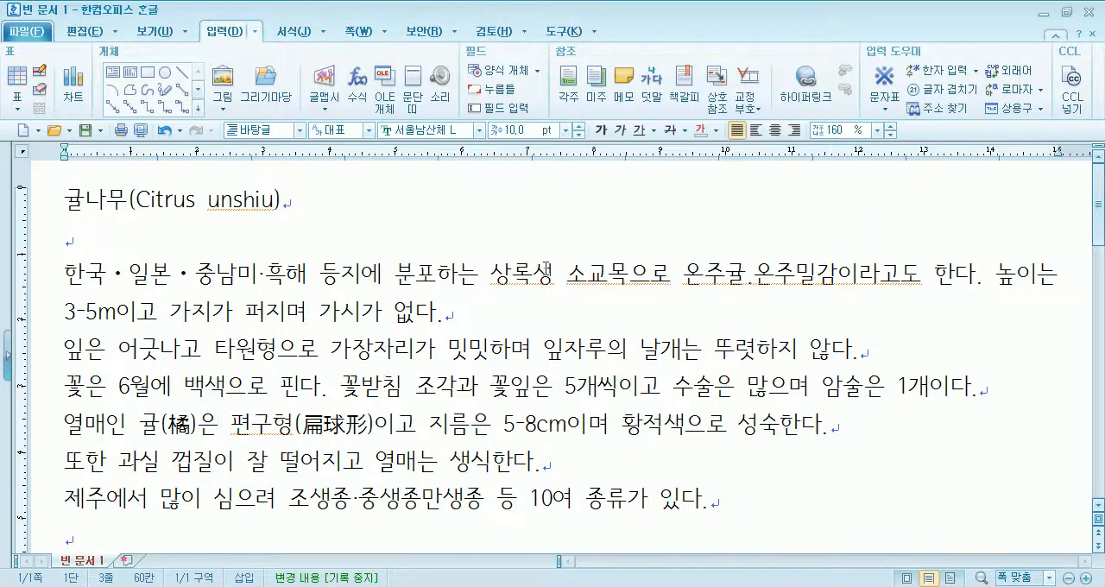
key(BackSpace)
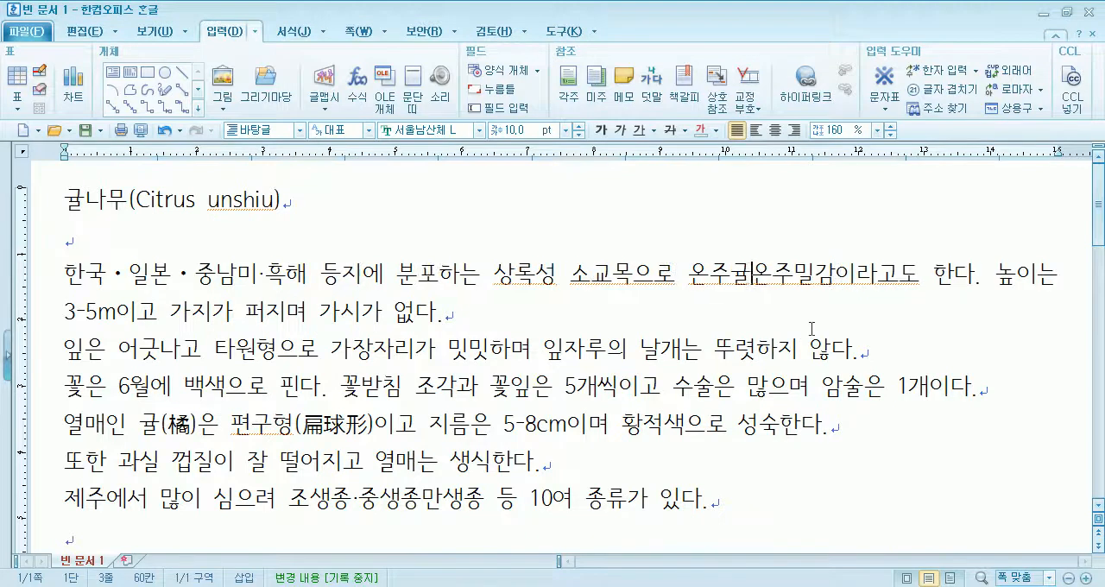
- Insert the middle dot with Unicode 00B7 from the 라틴 set between 온주귤 and 온주밀감
key(ctrl+F10)
drag(784, 245, 791, 285)
click(564, 329)
click(837, 162)
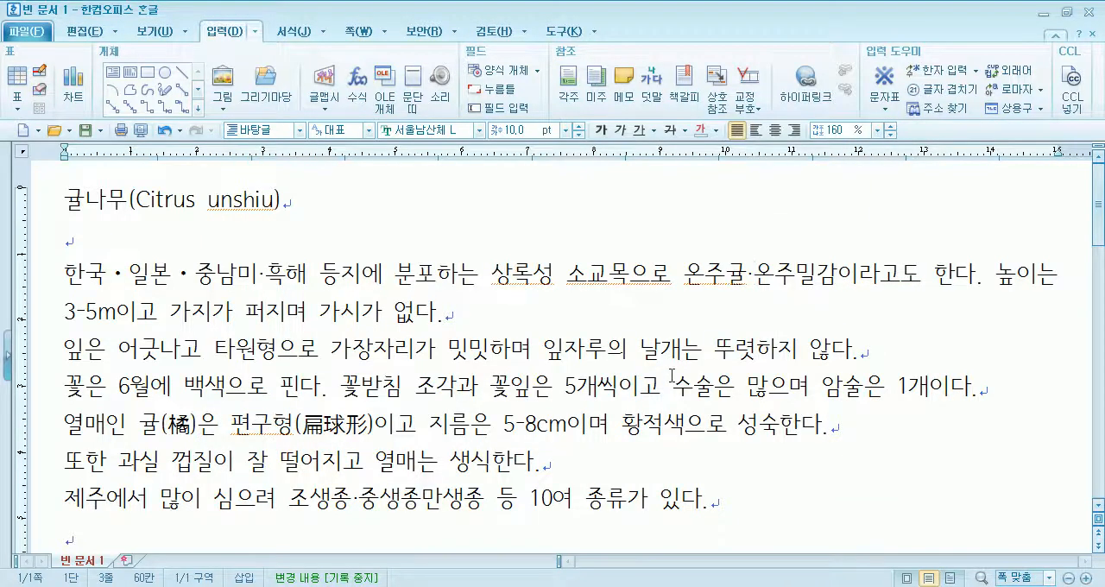
- Compare the widths of the middle dots after 일본, 중남미 and 온주귤, and delete the one after 온주귤
drag(173, 277, 194, 276)
click(260, 276)
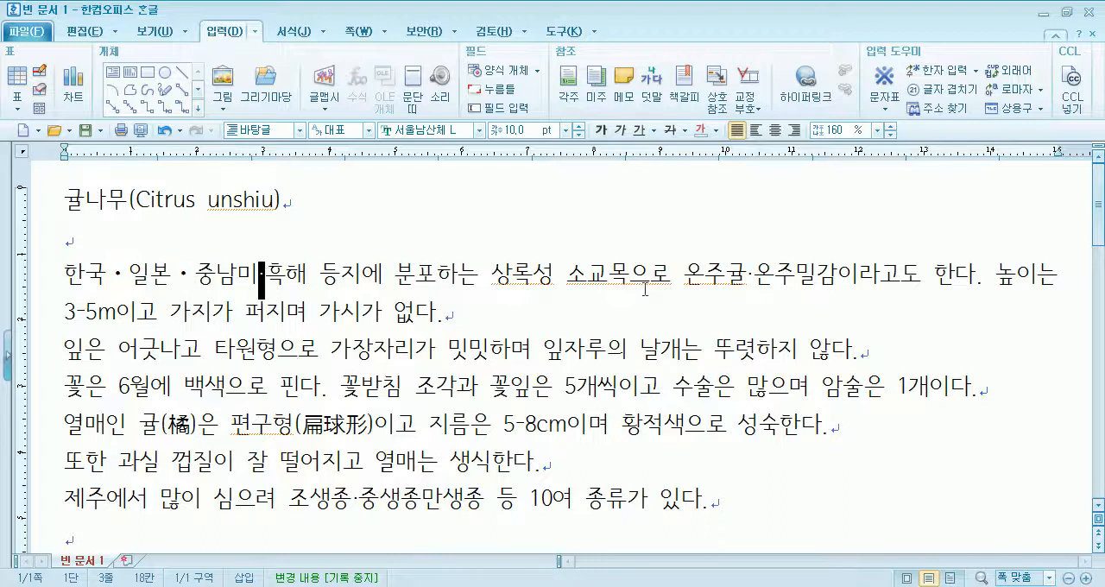
click(748, 275)
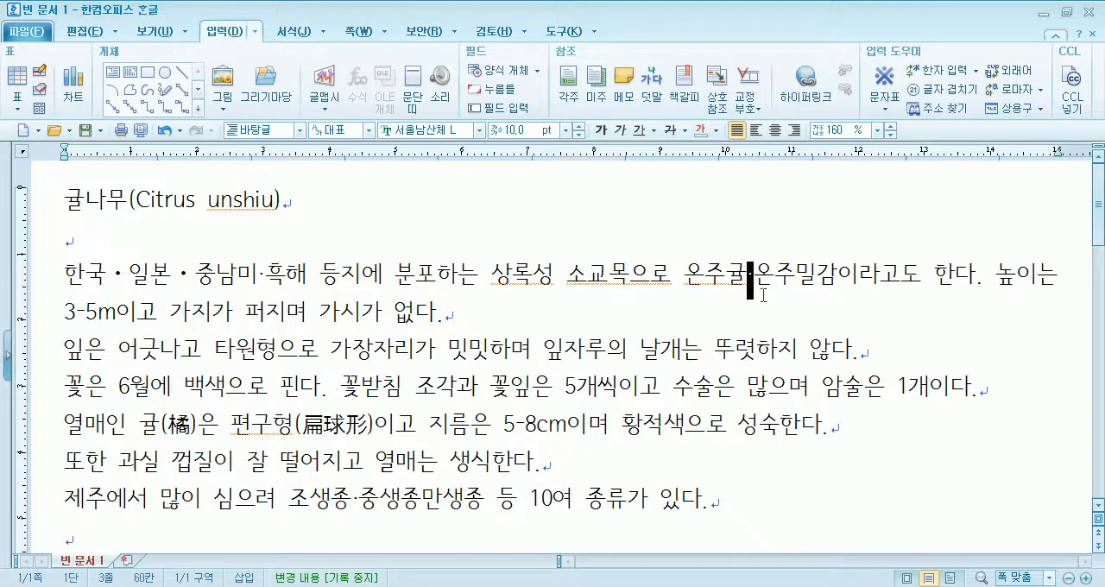
key(ctrl+F10)
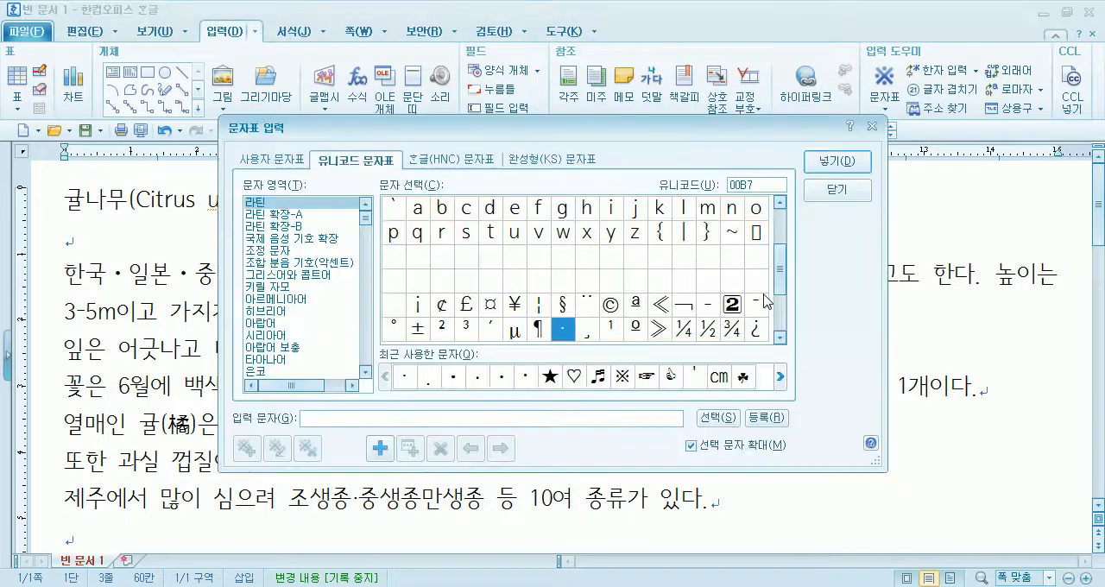
drag(782, 277, 780, 238)
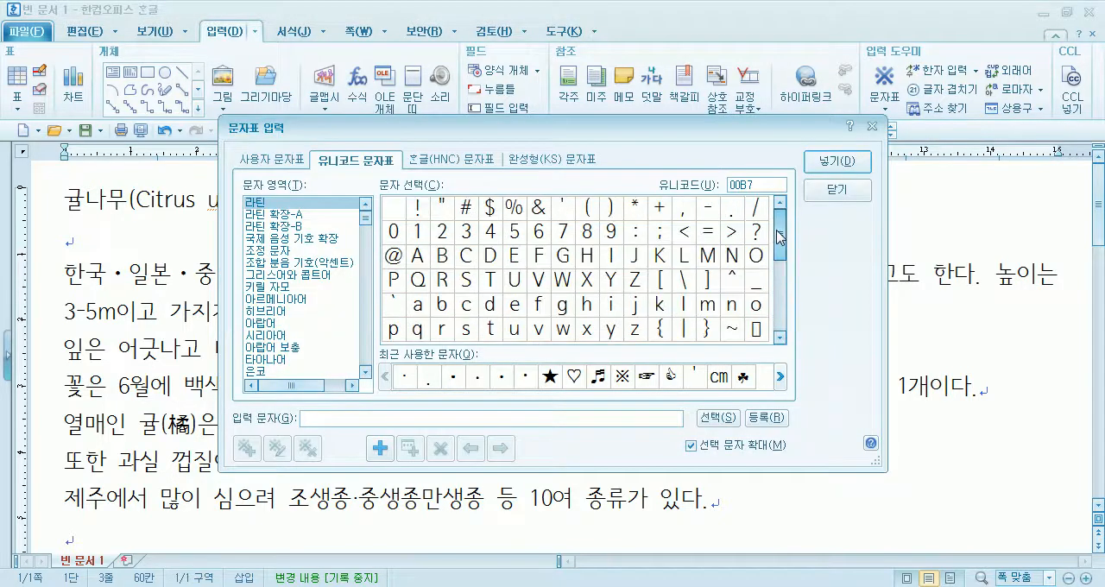
click(836, 190)
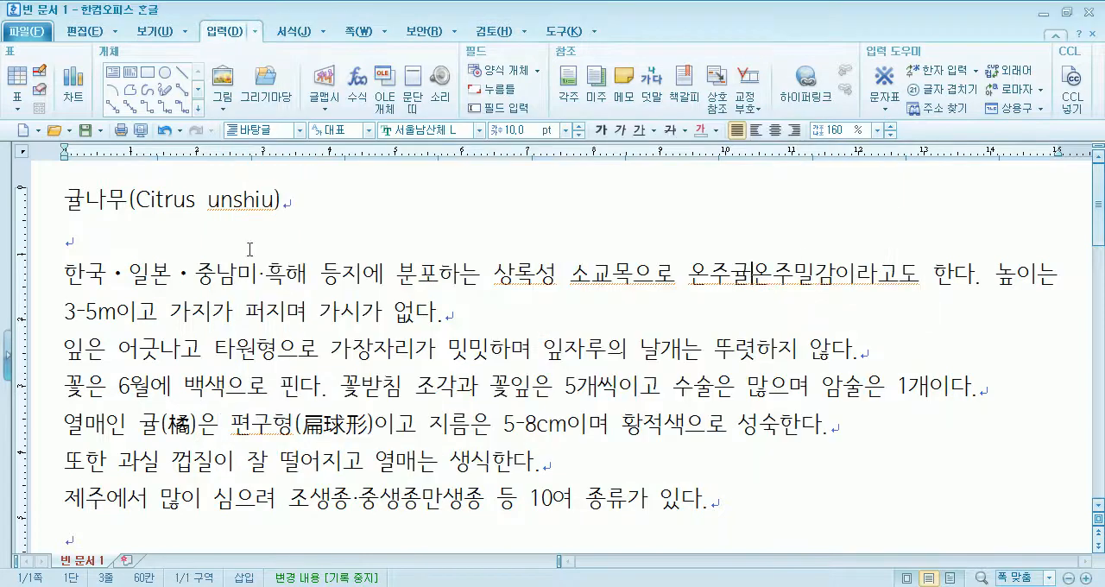
- Put spaces around the middle dot between 중남미 and 흑해 and reduce the letter spacing (자간) of the dot and its spaces
click(259, 278)
text(·)
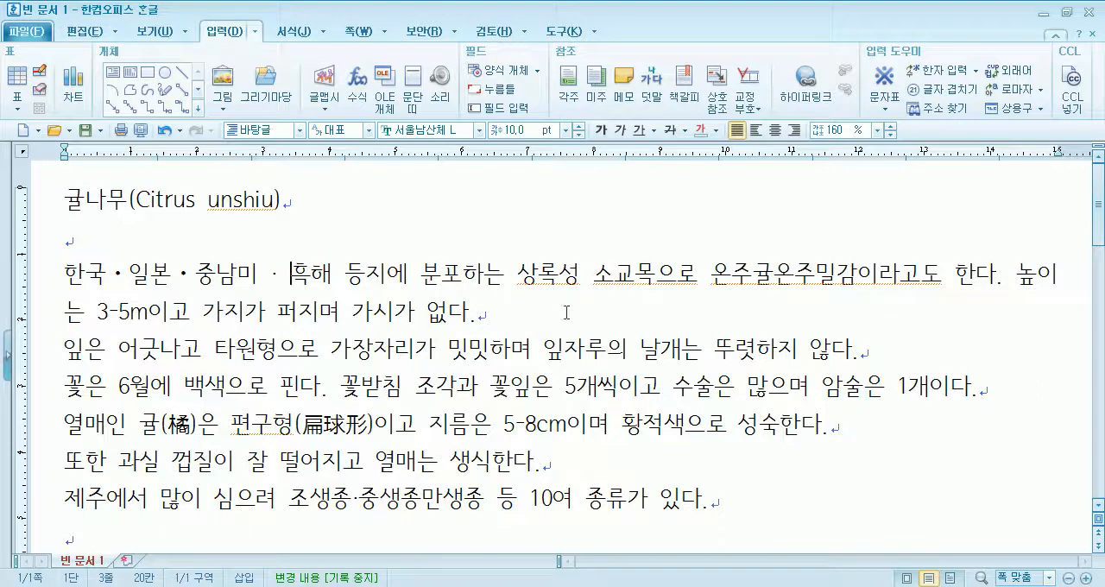
drag(260, 276, 295, 278)
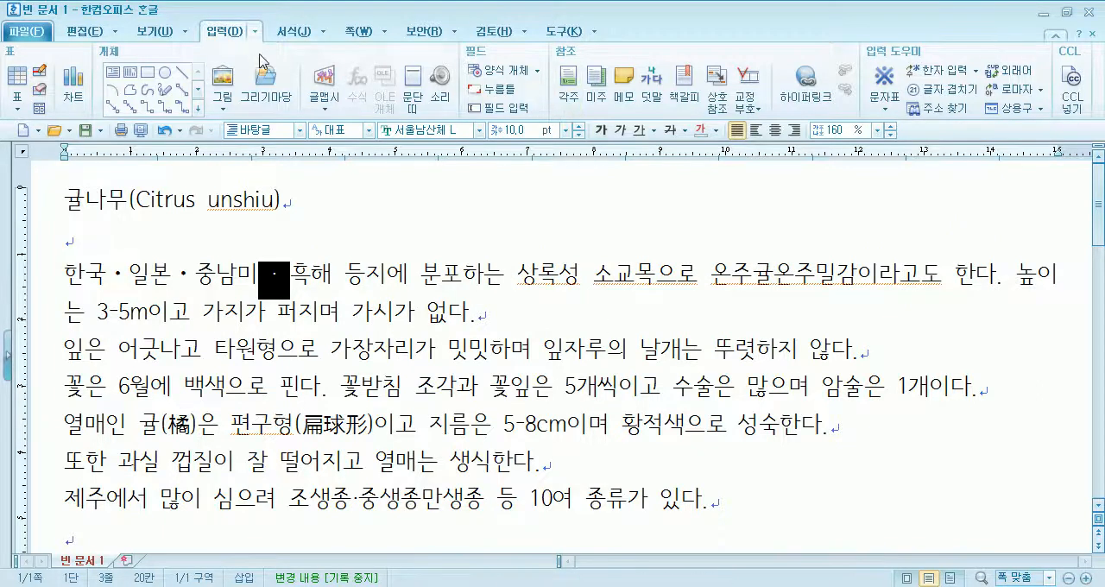
click(293, 31)
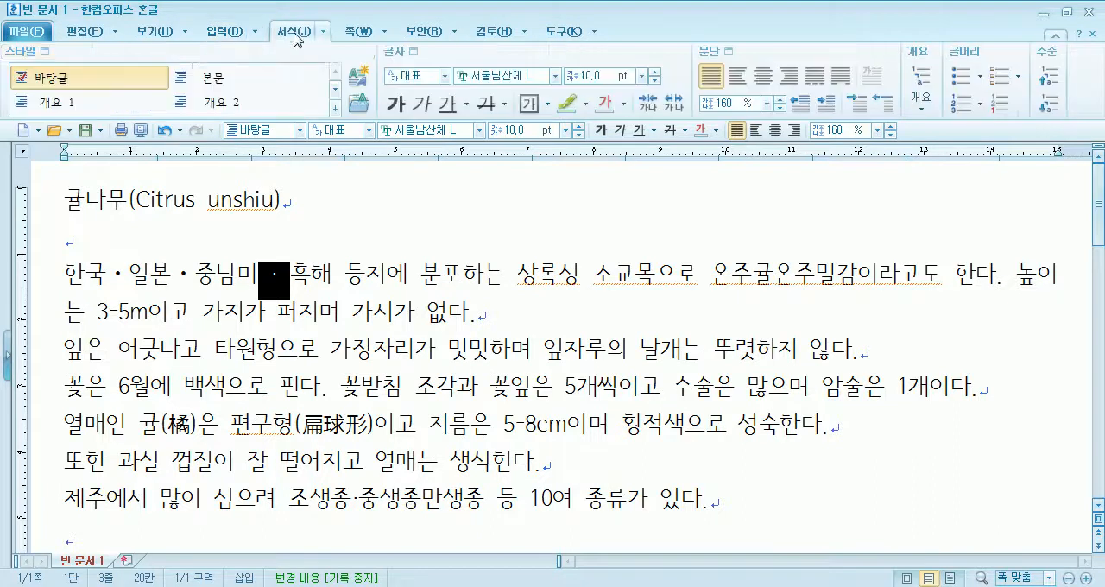
click(415, 55)
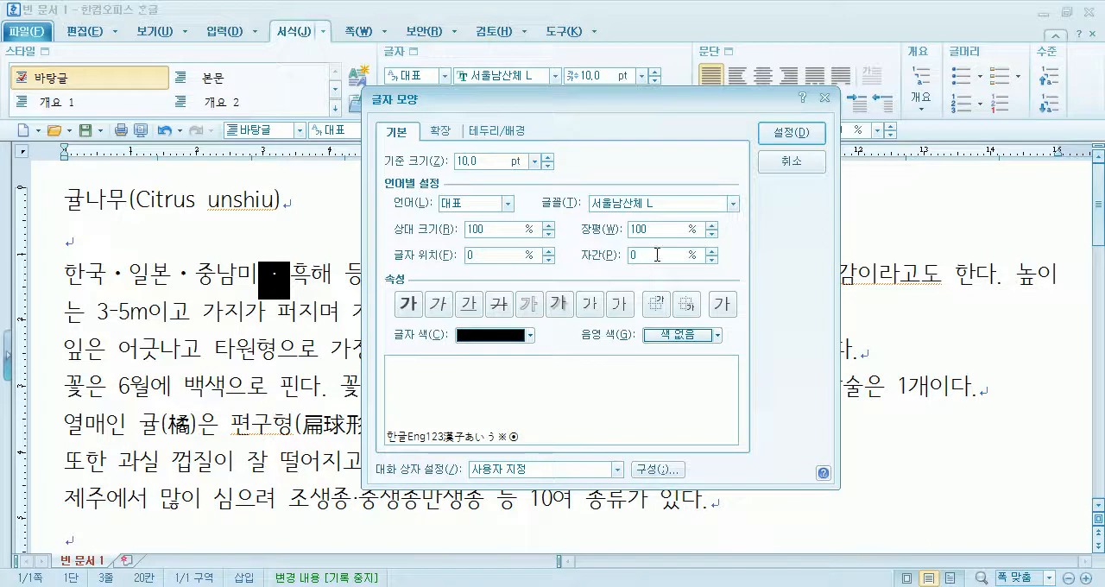
click(713, 259)
drag(713, 260, 713, 260)
click(784, 135)
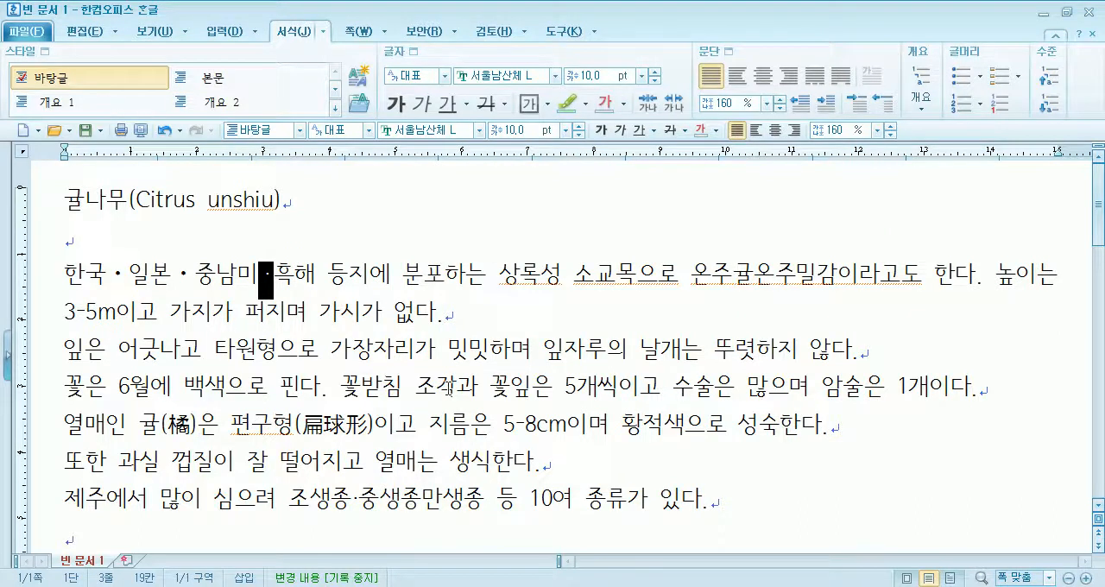
click(350, 275)
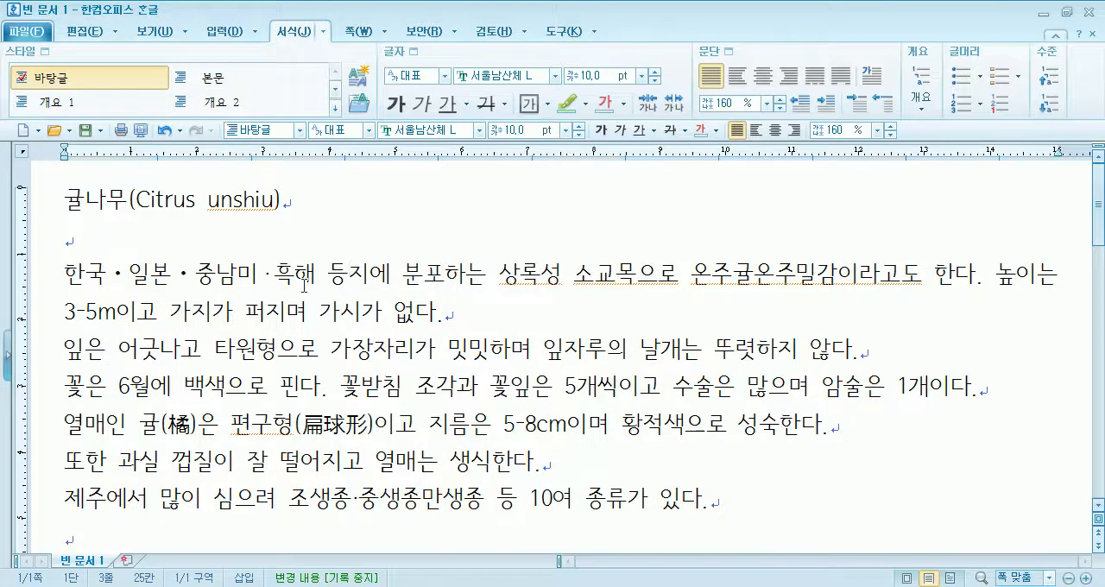
- Delete the middle dot and any spaces around it between 조생종 and 중생종
scroll(304, 285, down, 2)
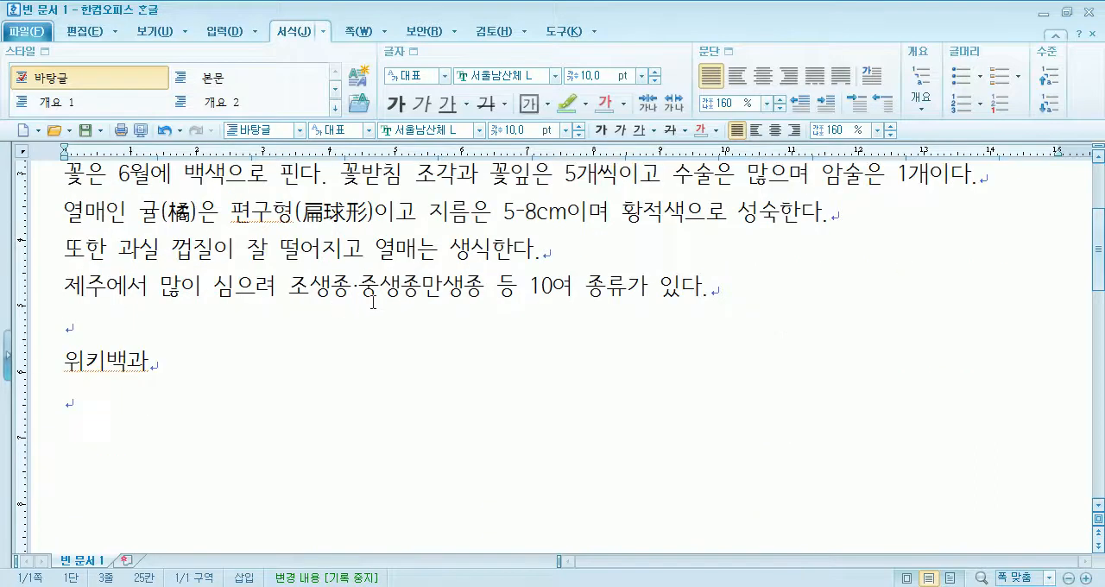
click(353, 286)
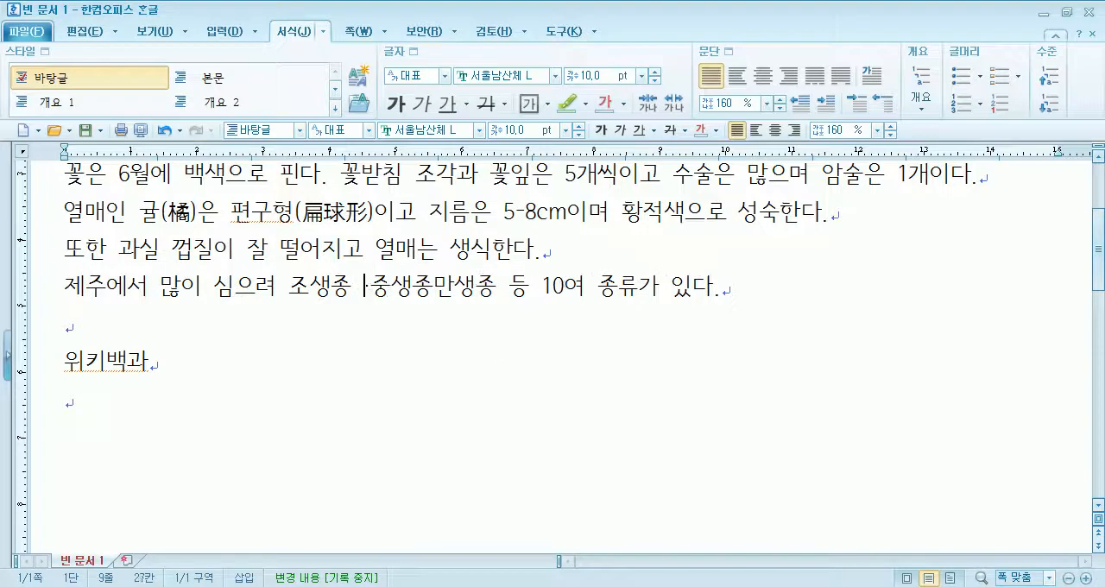
key(BackSpace)
key(Right)
key(Left)
key(Left)
key(Left)
key(Delete)
key(Delete)
key(Delete)
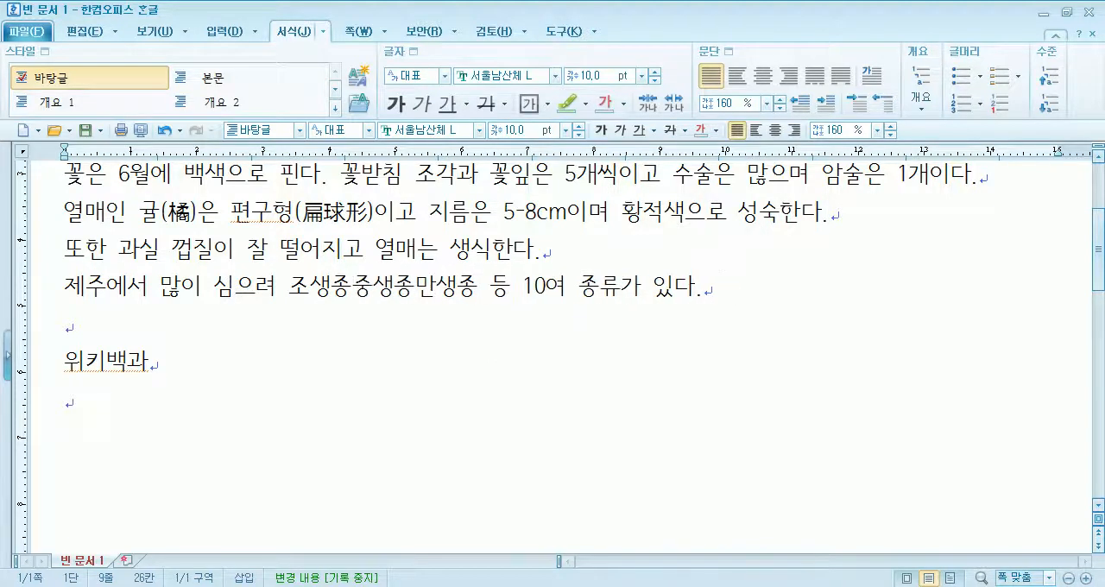
- Insert the middle dot with HNC code 22C5 from the 수학식 기호(집합) set between 조생종 and 중생종
click(223, 33)
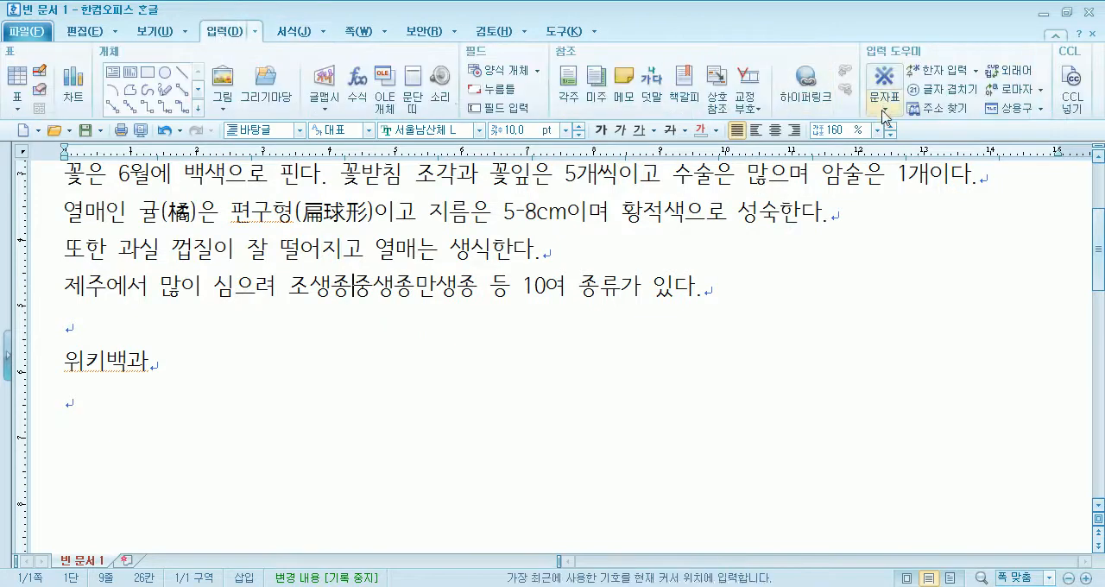
click(884, 112)
click(922, 233)
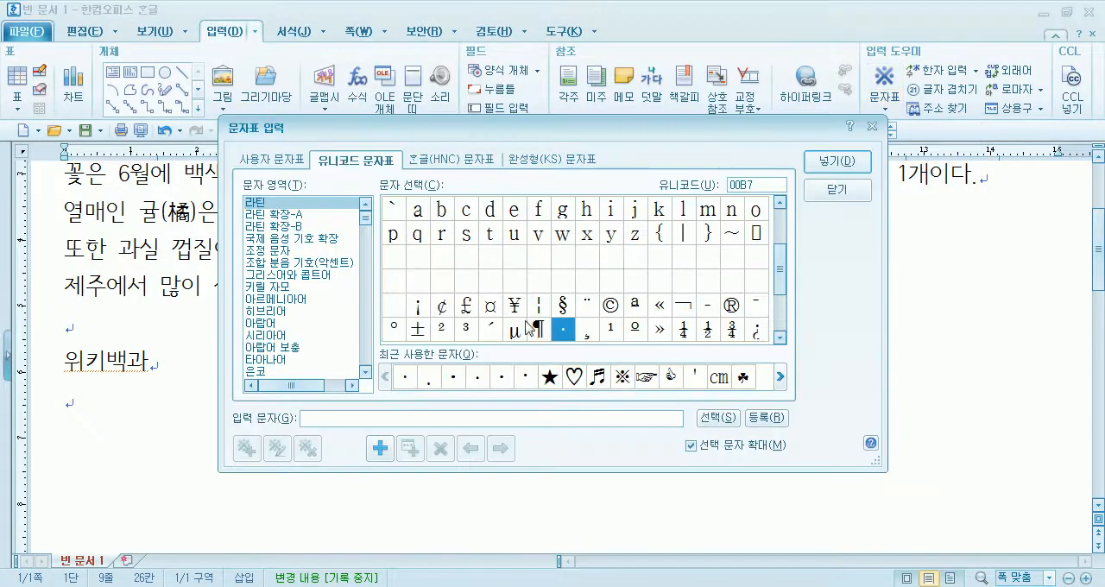
click(450, 160)
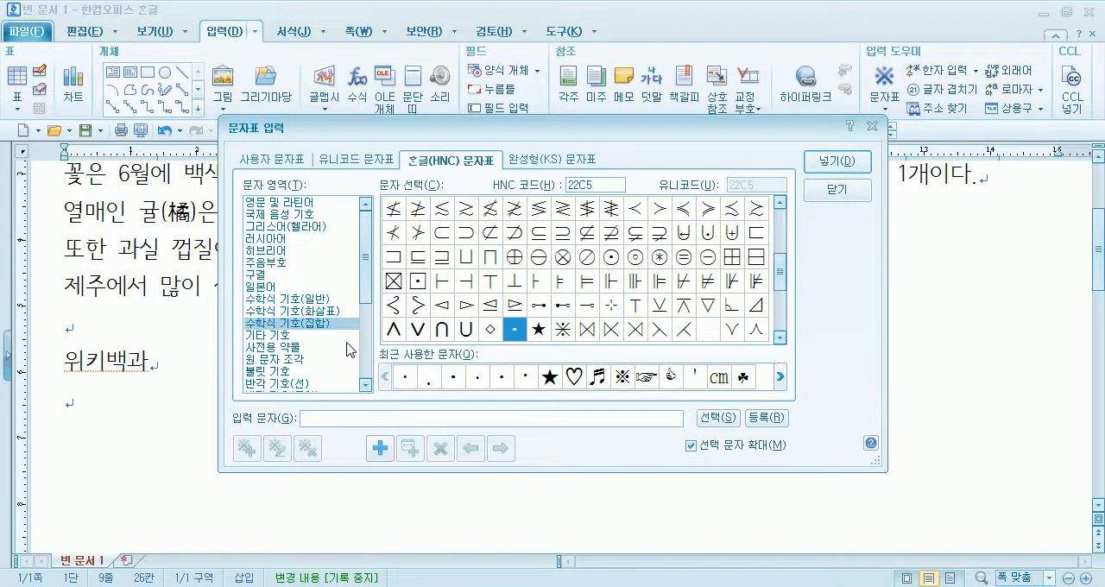
click(535, 336)
double_click(516, 330)
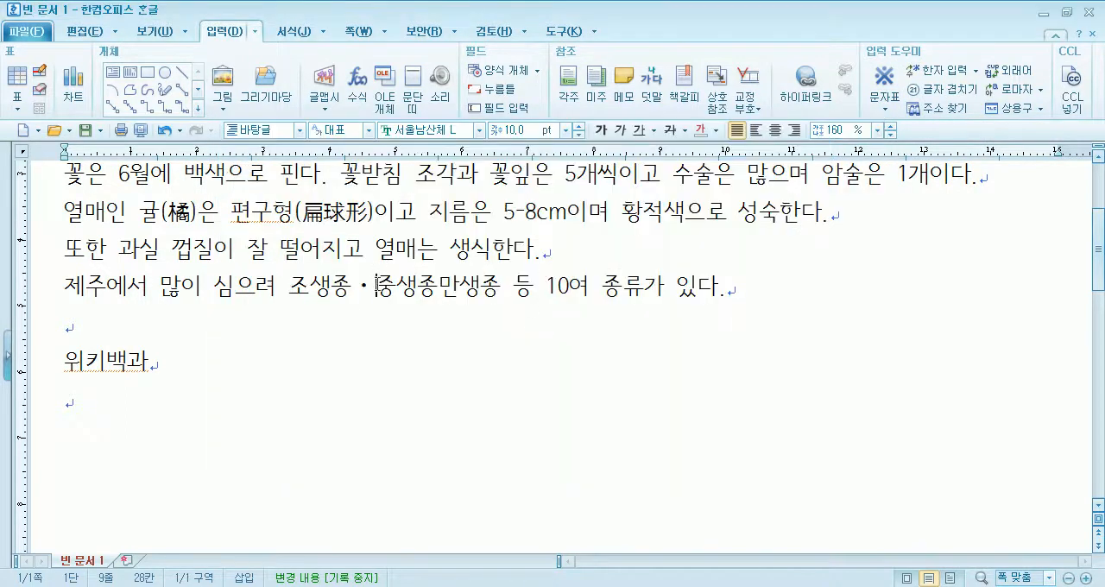
- Insert the same HNC 22C5 middle dot between 중생종 and 만생종
click(440, 285)
key(ctrl+F10)
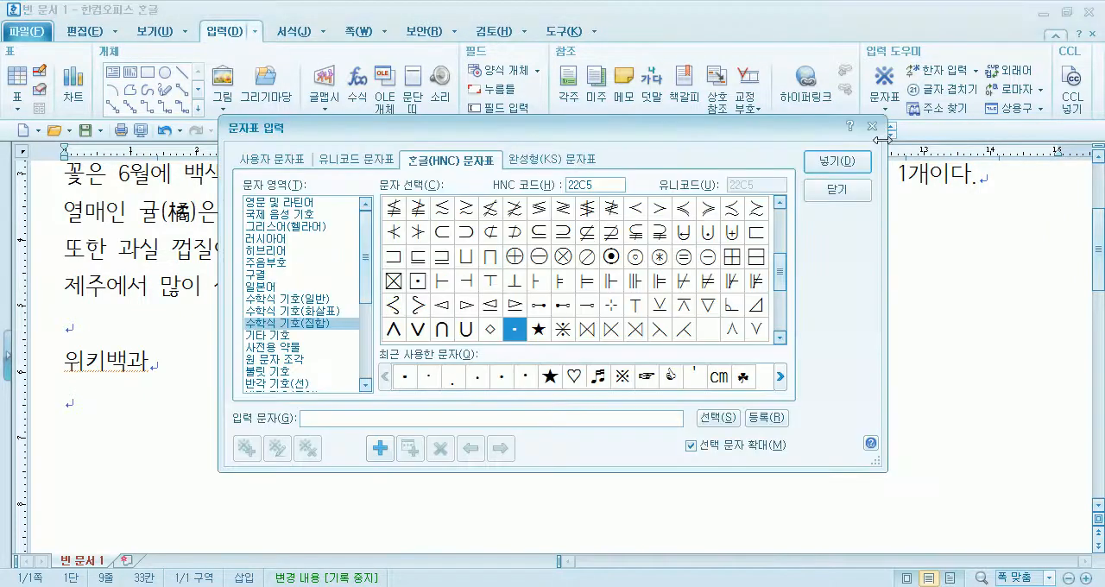
key(Return)
scroll(500, 212, up, 1)
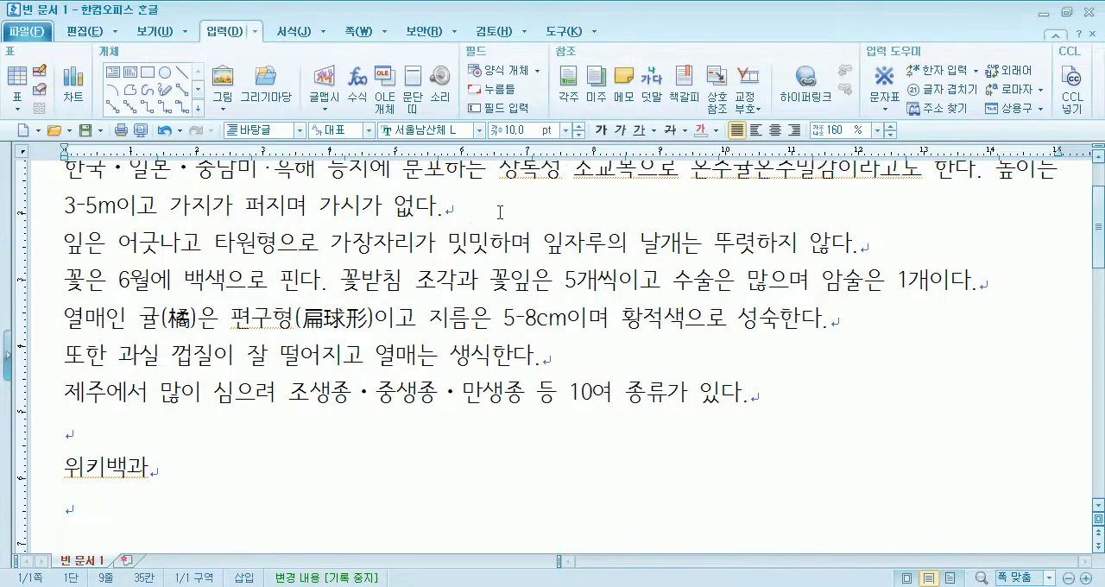
- Insert the same middle dot symbol between 온주귤 and 온주밀감 in the first paragraph
scroll(456, 231, up, 1)
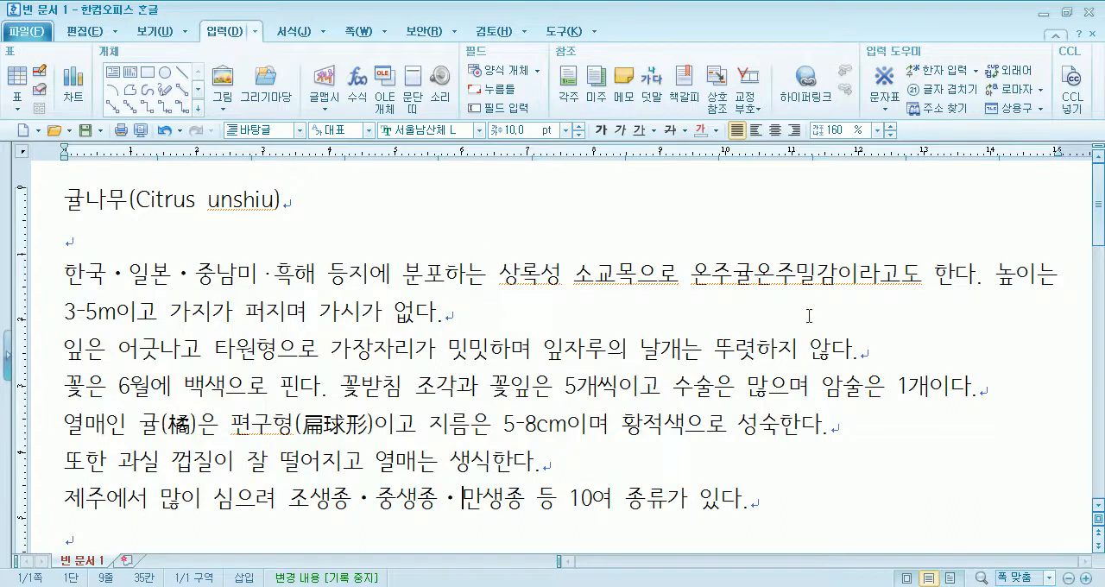
click(750, 275)
key(ctrl+F10)
key(Return)
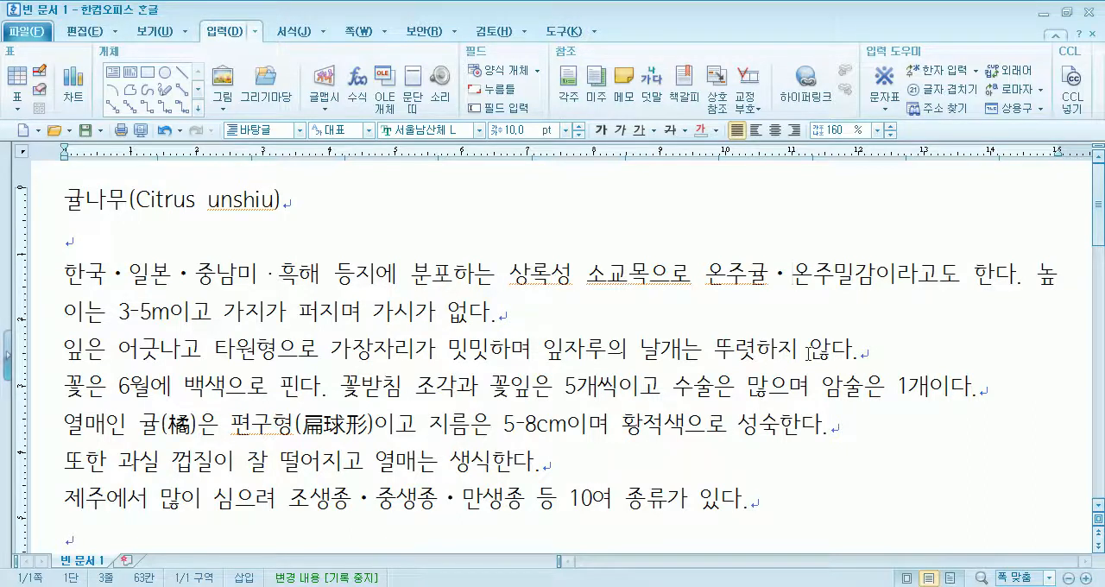
- Replace the middle dots separating 한국, 일본, 중남미 and 흑해 with slashes, removing the spaces around the last dot
click(105, 274)
key(shift+Right)
text(/)
key(Right)
key(Right)
key(shift+Right)
text(/)
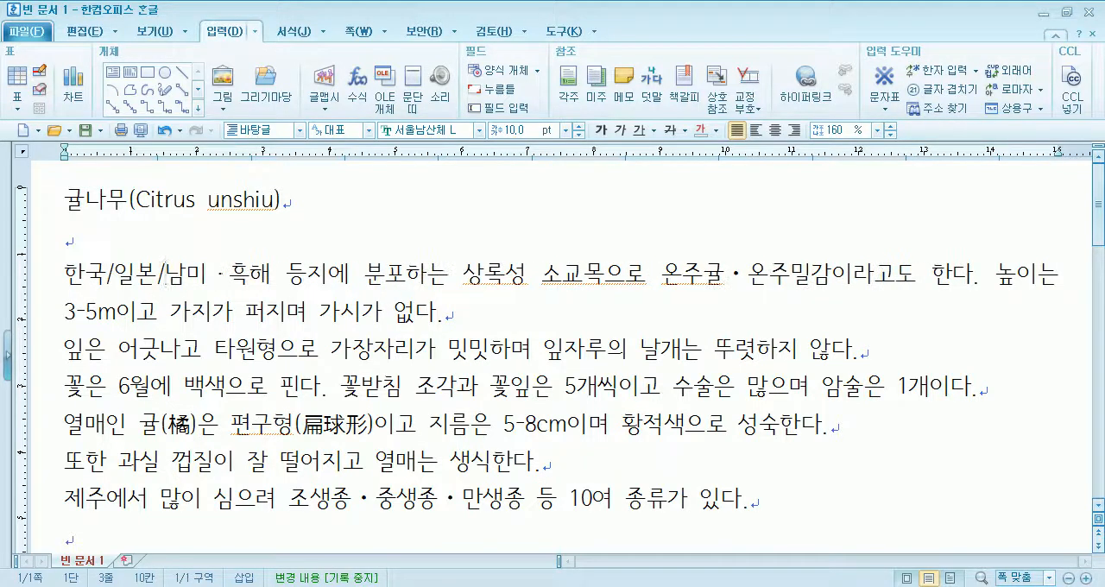
key(shift+Right)
key(Right)
key(Right)
key(Right)
key(shift+Right)
text(/)
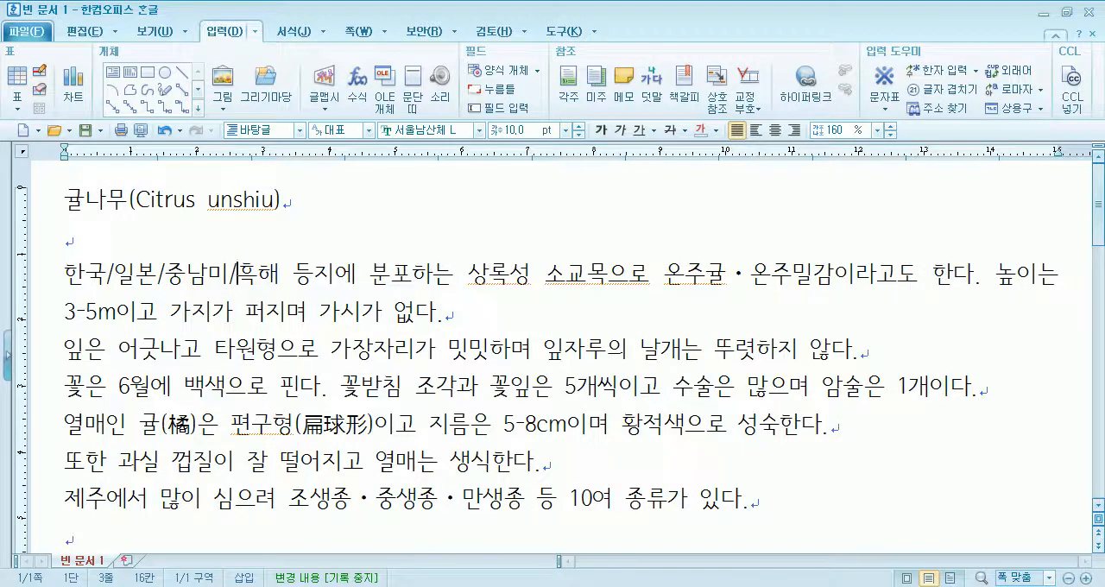
- Replace the separators between 한국, 일본, 중남미 and 흑해 with commas followed by a space
key(Home)
key(Right)
key(Right)
key(Delete)
text(,)
key(Right)
key(Right)
key(Delete)
text(,)
key(Right)
key(Right)
key(Right)
key(Delete)
text(,)
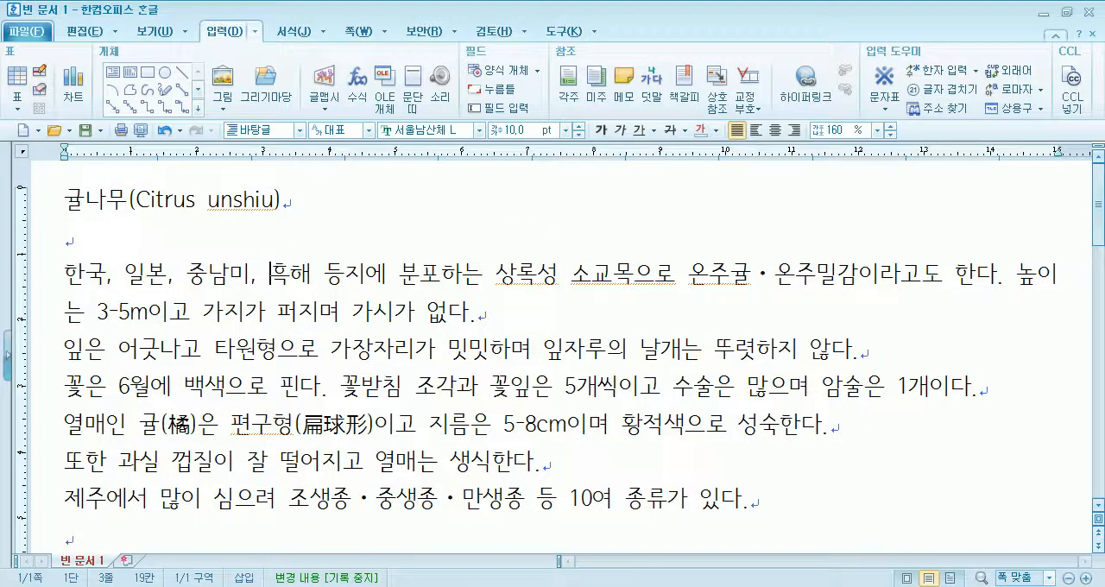
- Replace the middle dot between 온주귤 and 온주밀감 with the word 또는, set off by spaces
key(Right)
key(Right)
key(Right)
key(Right)
key(Right)
key(Right)
key(Right)
key(Right)
key(Right)
key(Right)
key(Right)
key(Right)
key(Right)
key(Right)
key(Right)
key(Right)
key(Right)
key(Right)
key(Right)
key(Right)
text(또ㄴ)
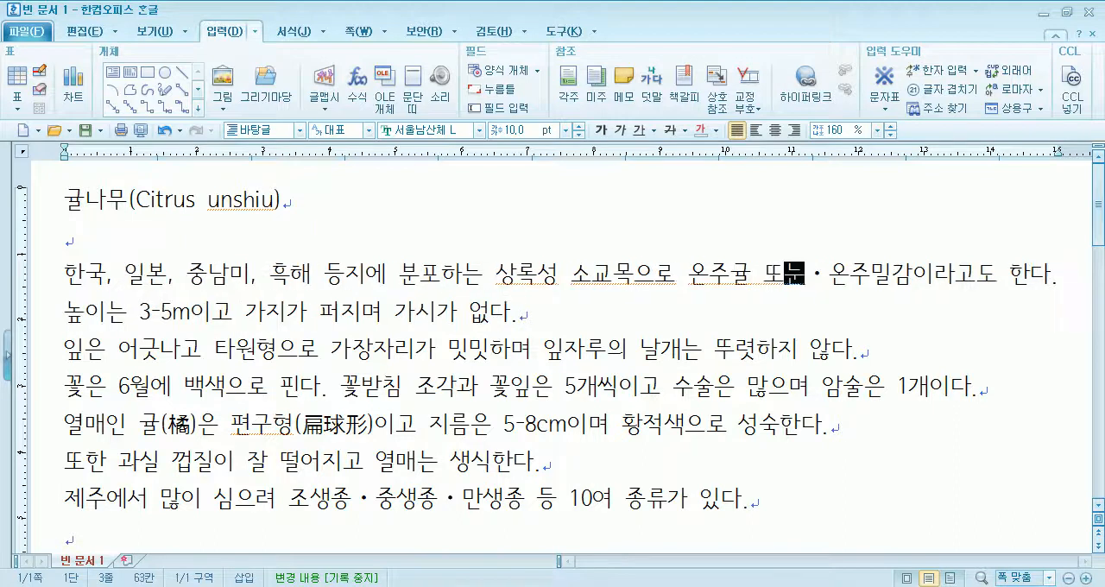
text(ㅡㄴ)
key(Delete)
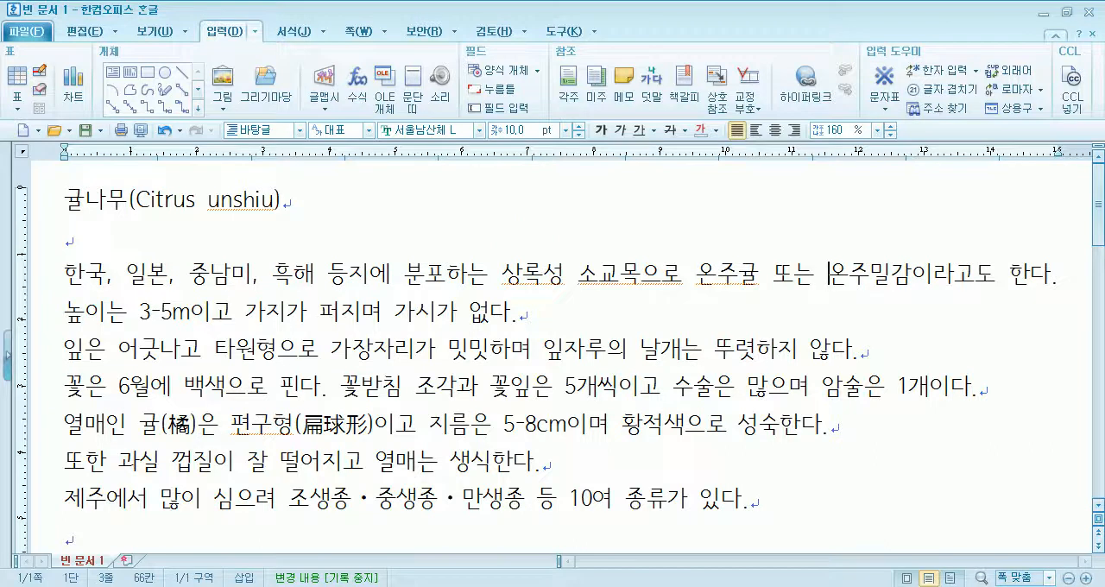
- Replace the comma after 한국 with the particle 과 so it reads 한국과 일본
click(108, 276)
text(과)
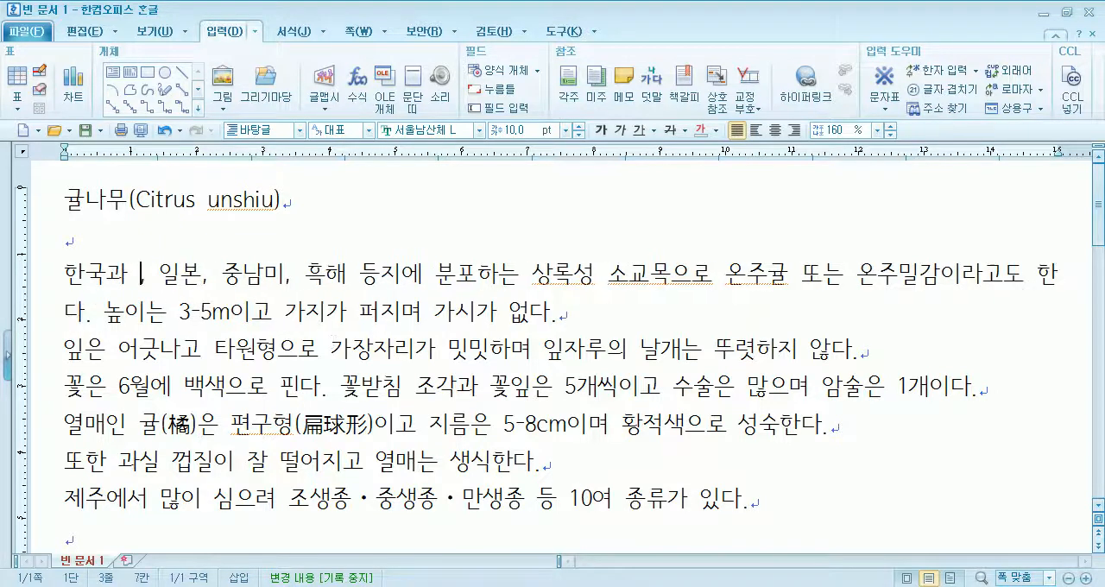
key(Delete)
key(Right)
key(Right)
key(Right)
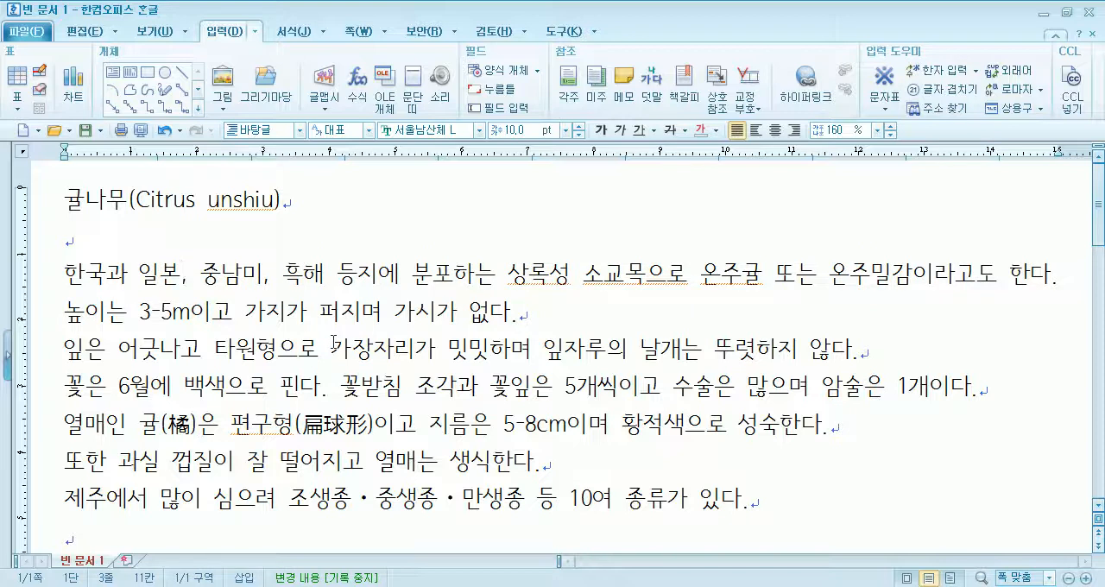
- Replace the comma between 중남미 and 흑해 with the word 그리고
key(Right)
key(Right)
key(Right)
key(Right)
key(Right)
key(Right)
text(그리고)
key(Delete)
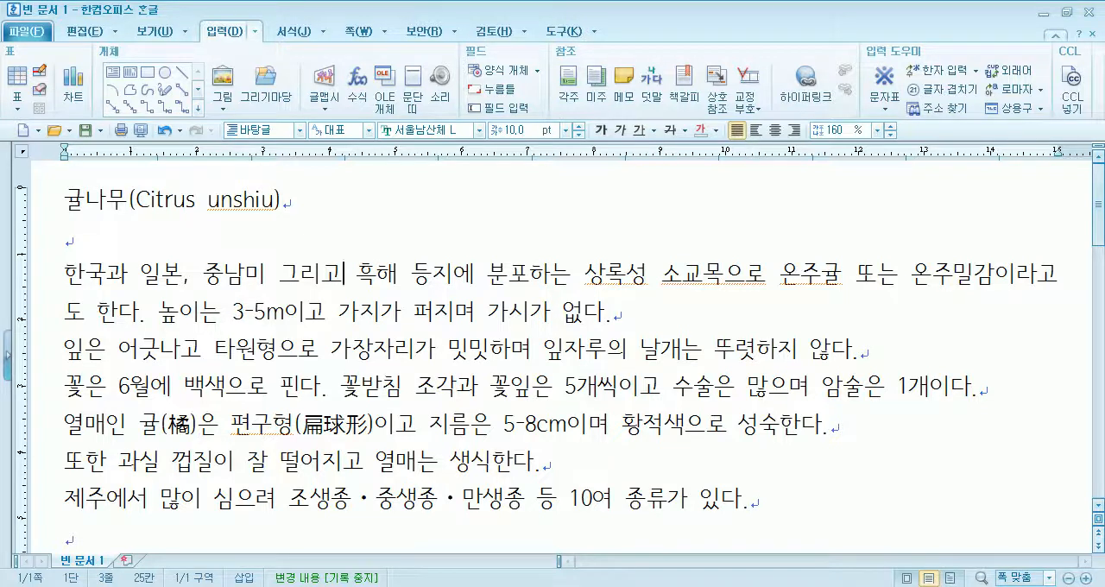
- Delete the parenthesised hanja (扁球形) after 편구형
scroll(352, 383, down, 3)
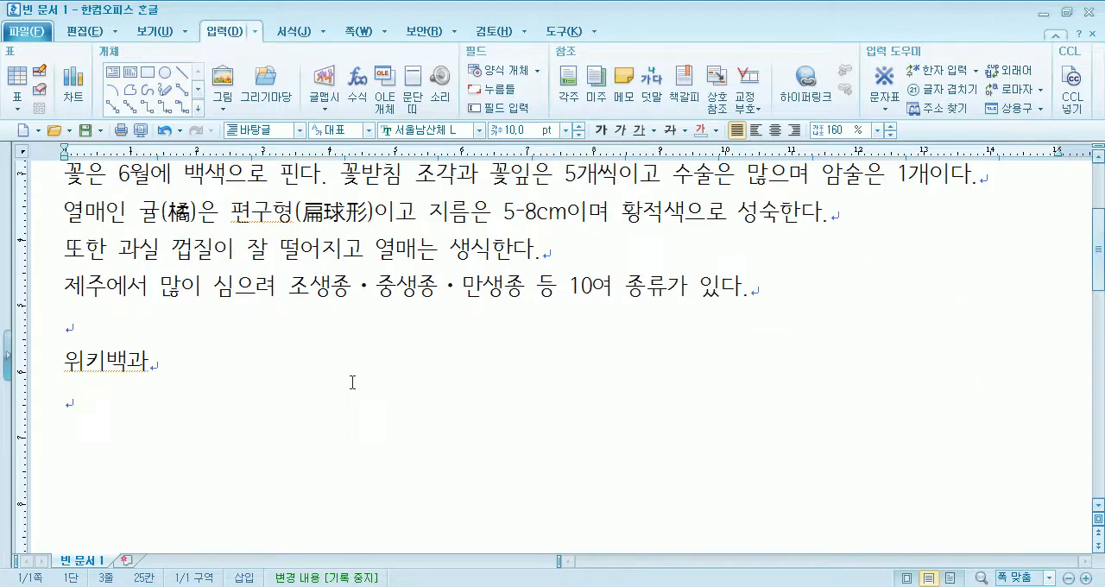
scroll(352, 383, up, 2)
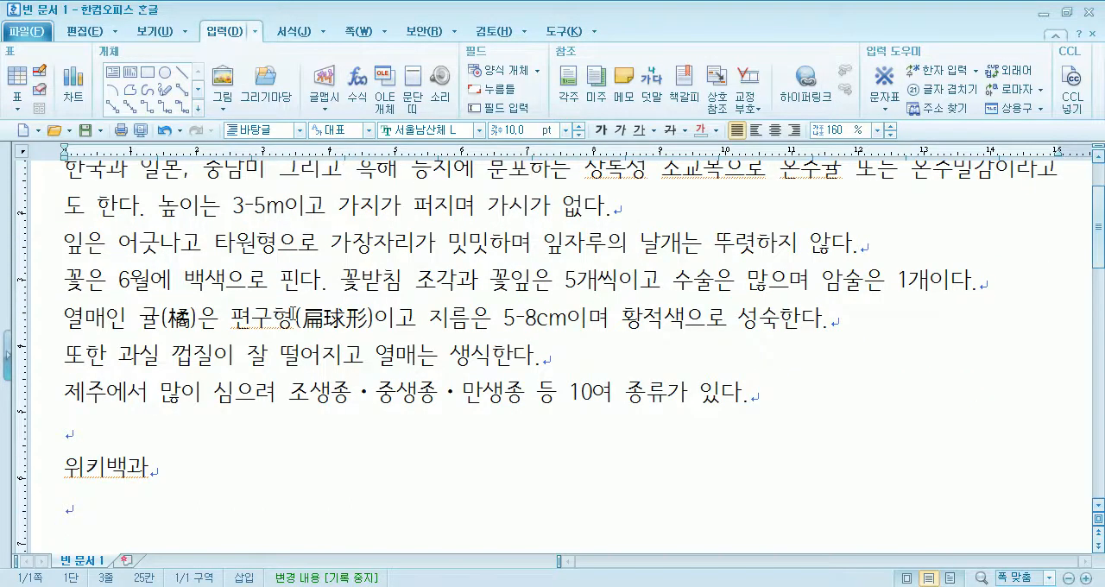
drag(294, 317, 382, 317)
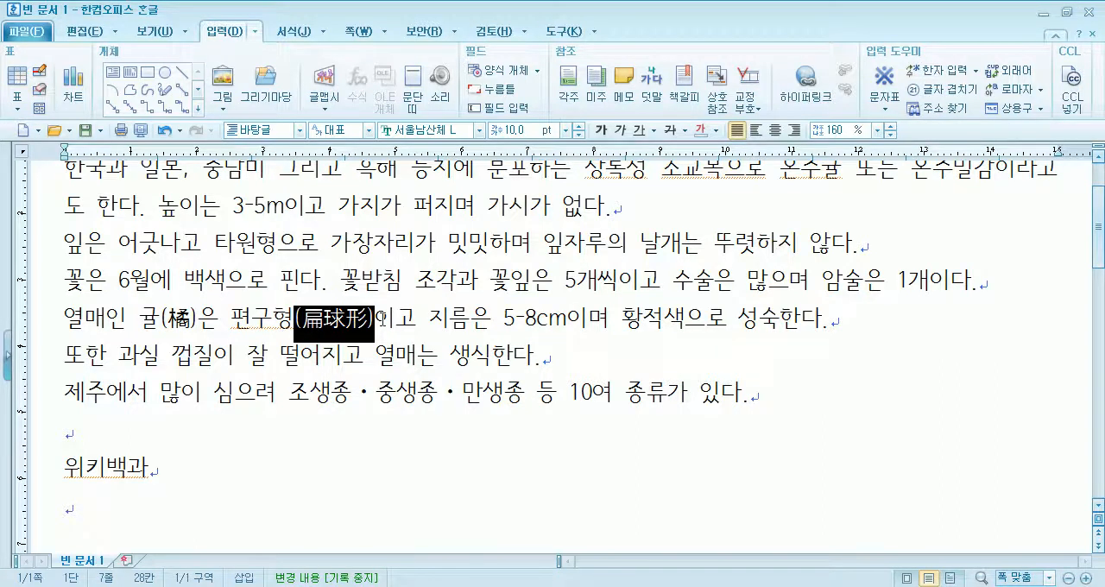
key(Delete)
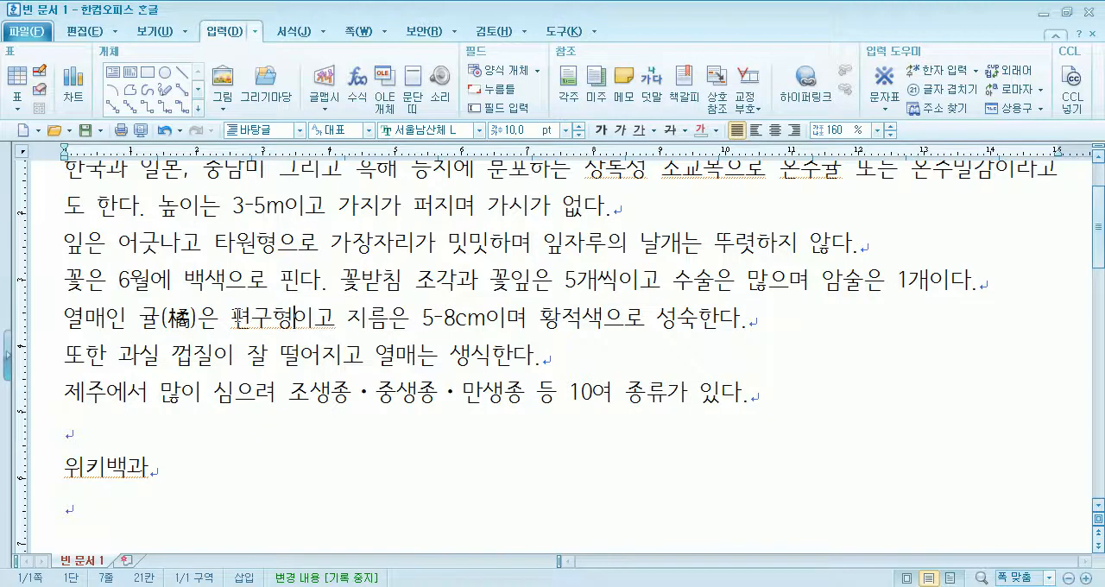
- Examine the hanja candidates offered for 편 and 구형 in 편구형, including 舊形, without converting anything
drag(231, 318, 297, 317)
key(F9)
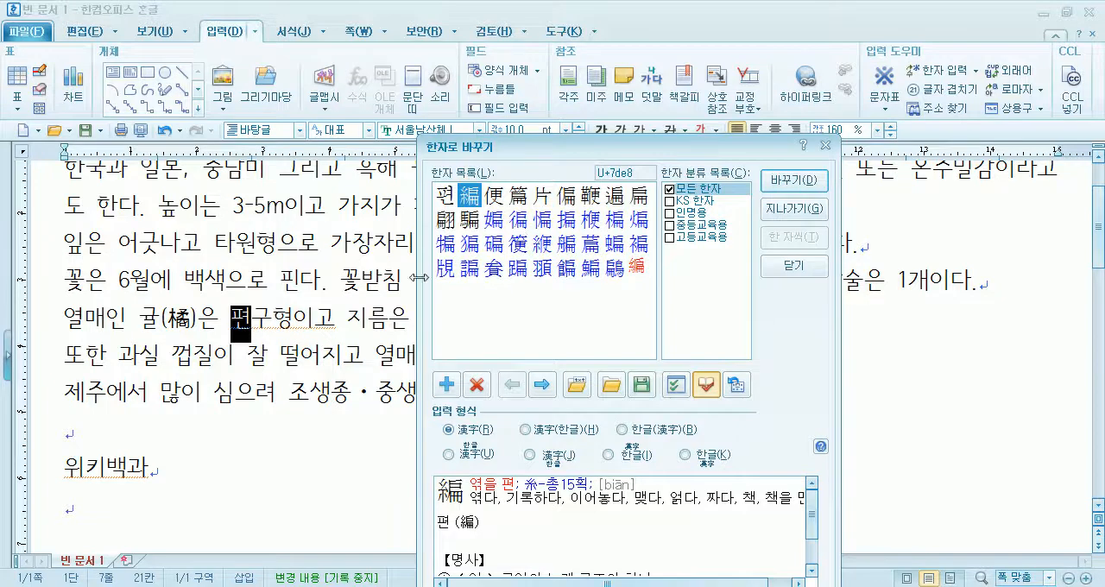
key(Escape)
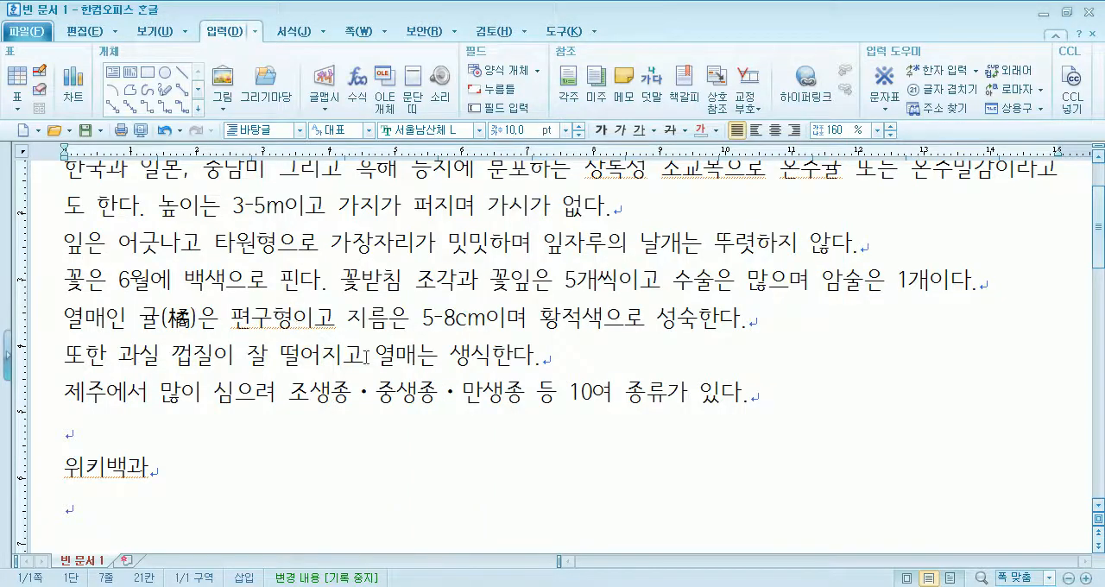
key(F9)
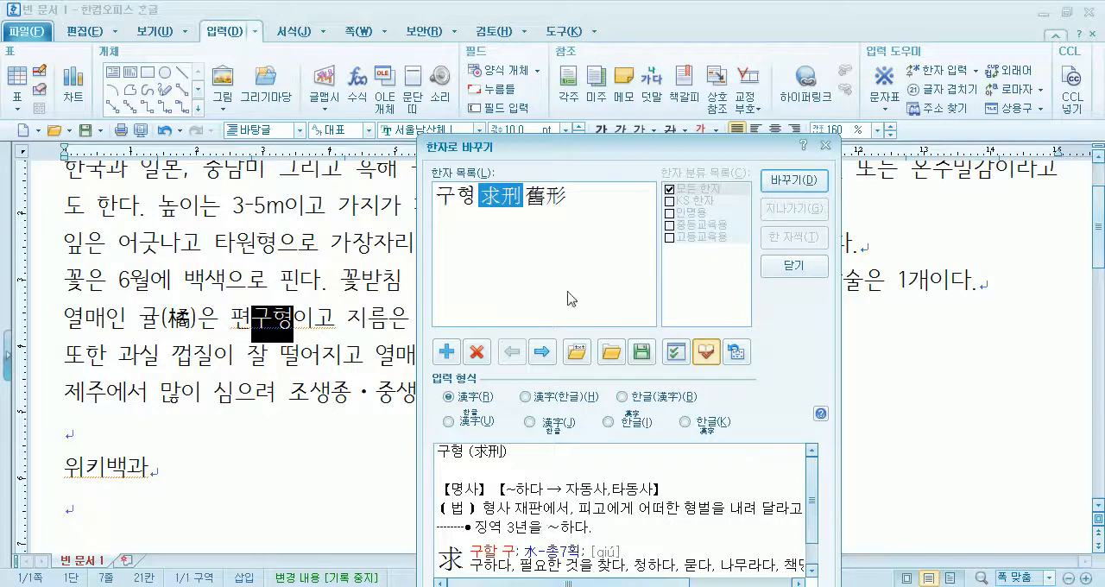
drag(584, 162, 583, 45)
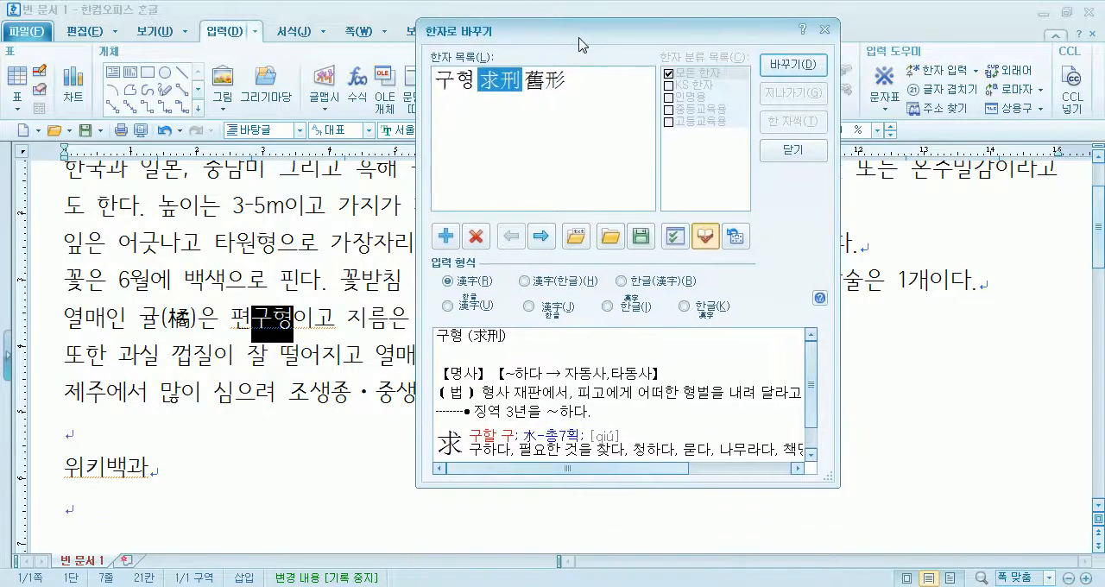
click(542, 85)
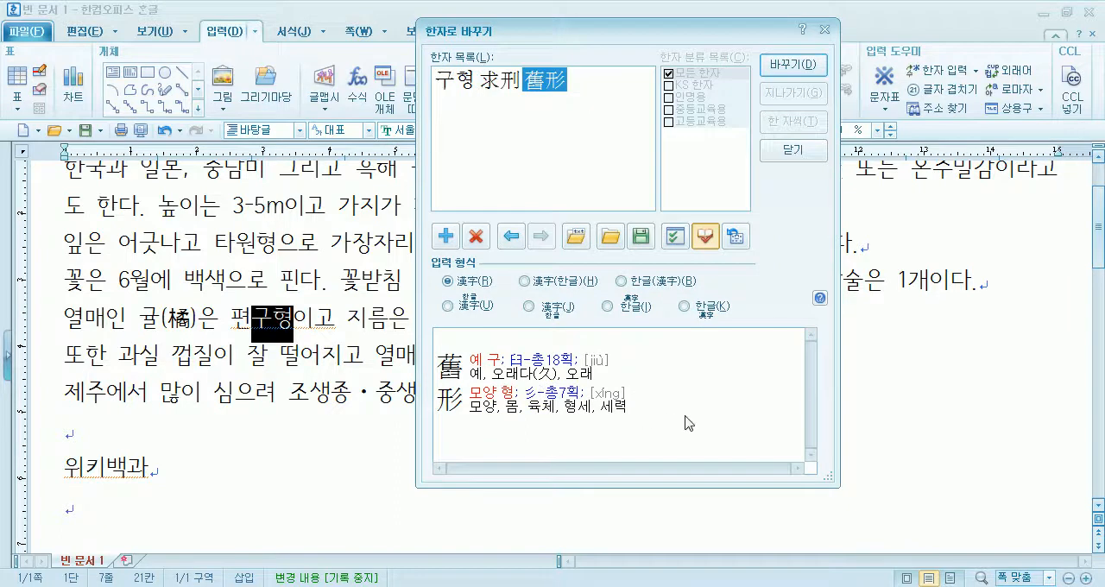
click(793, 152)
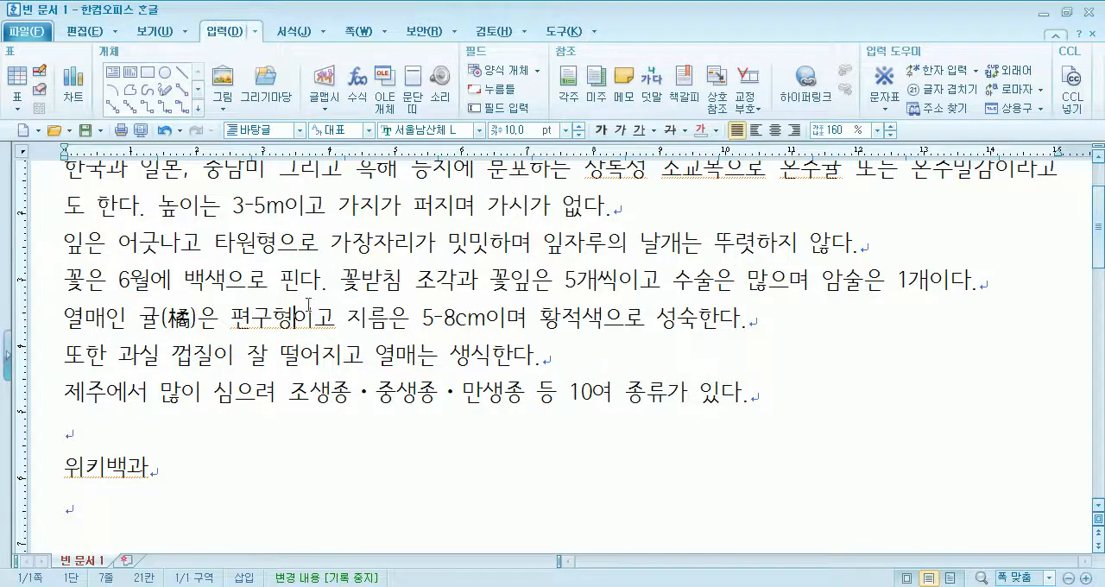
- Add (편구형) in hangul directly after the word 편구형
key(shift+Left)
key(shift+Left)
key(shift+Left)
key(Right)
text((편구형))
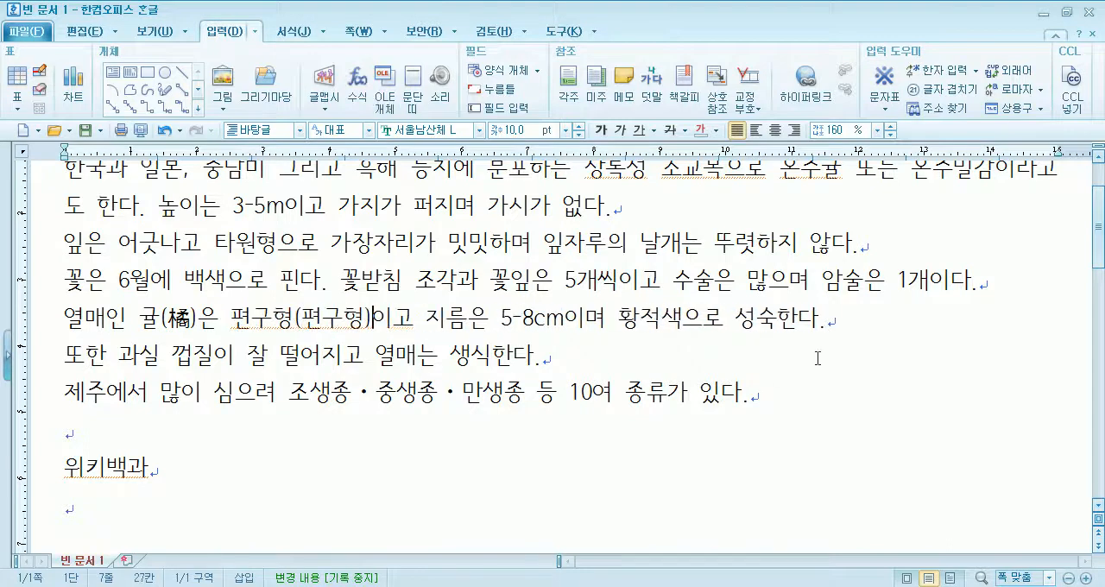
- Delete the parenthesised hanja (橘) after 귤 in the 열매인 sentence
scroll(734, 352, down, 3)
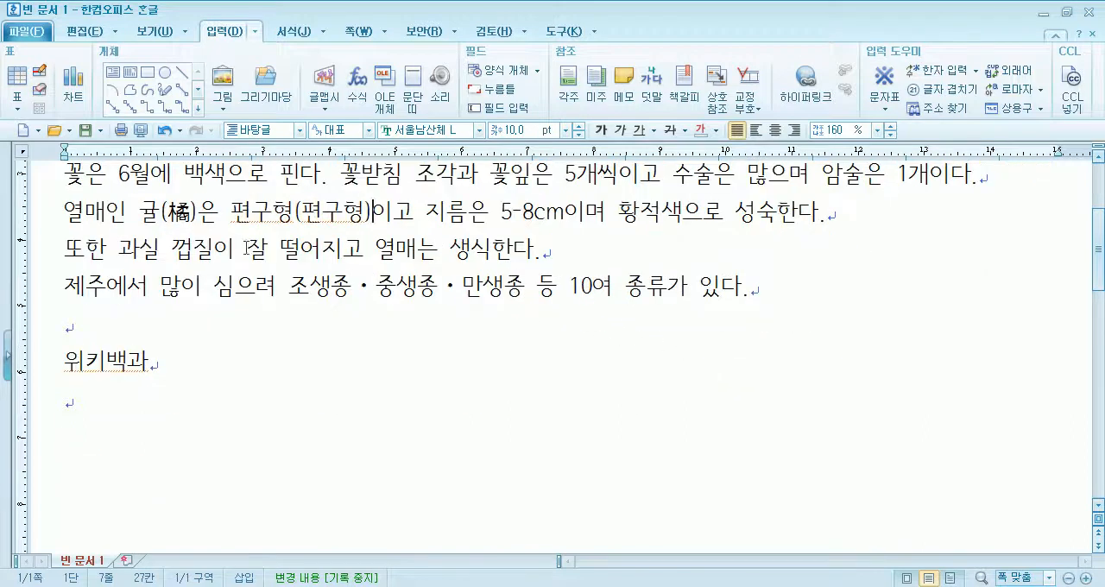
click(157, 216)
scroll(157, 216, up, 1)
key(BackSpace)
key(BackSpace)
key(BackSpace)
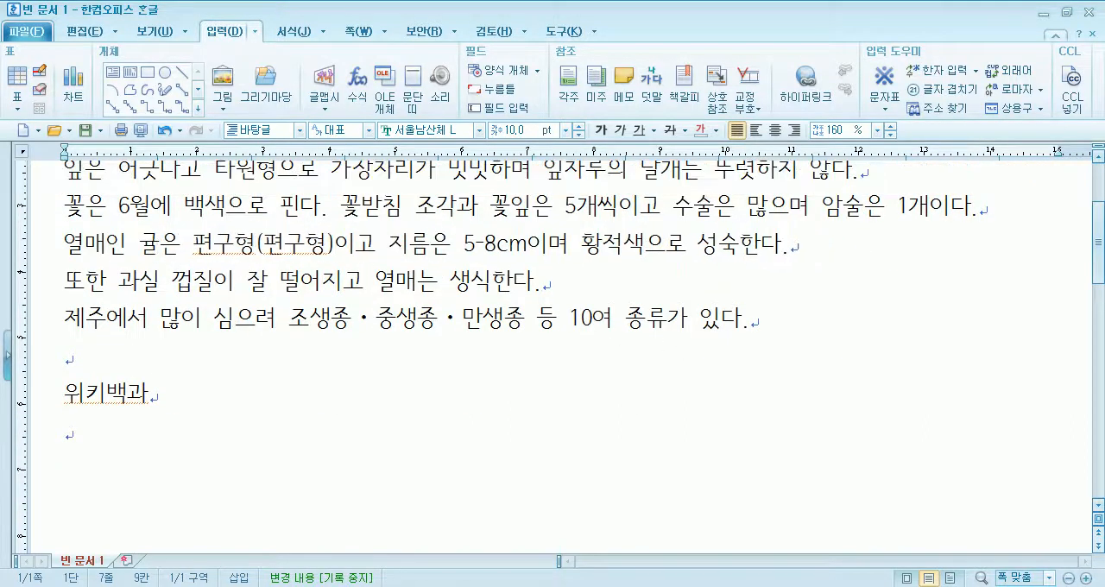
- Convert 귤 to the hanja 橘 using the 한글(漢字) input format
key(F9)
mouse_move(473, 84)
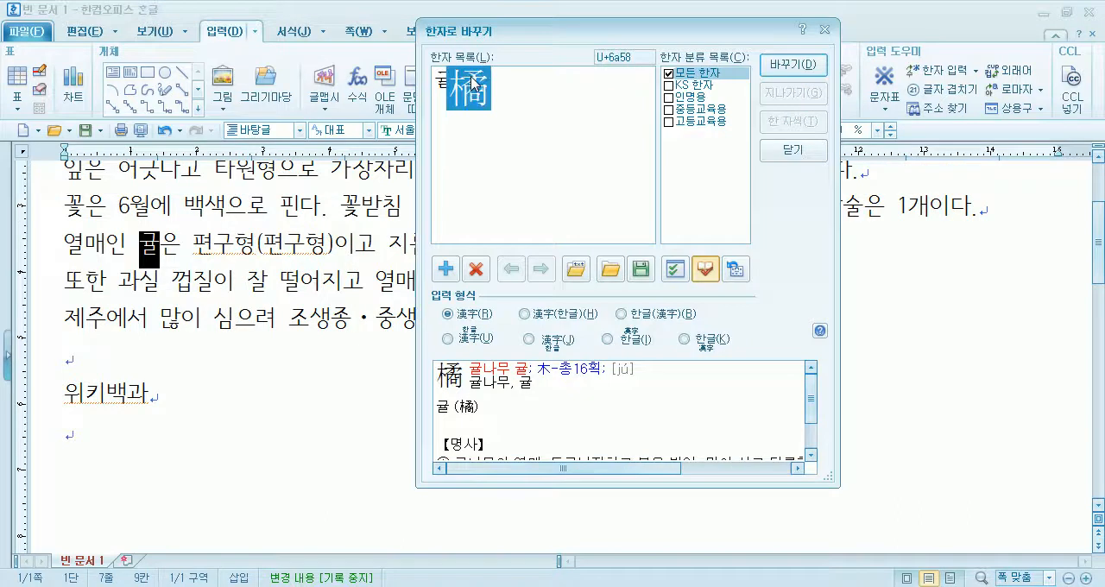
click(663, 317)
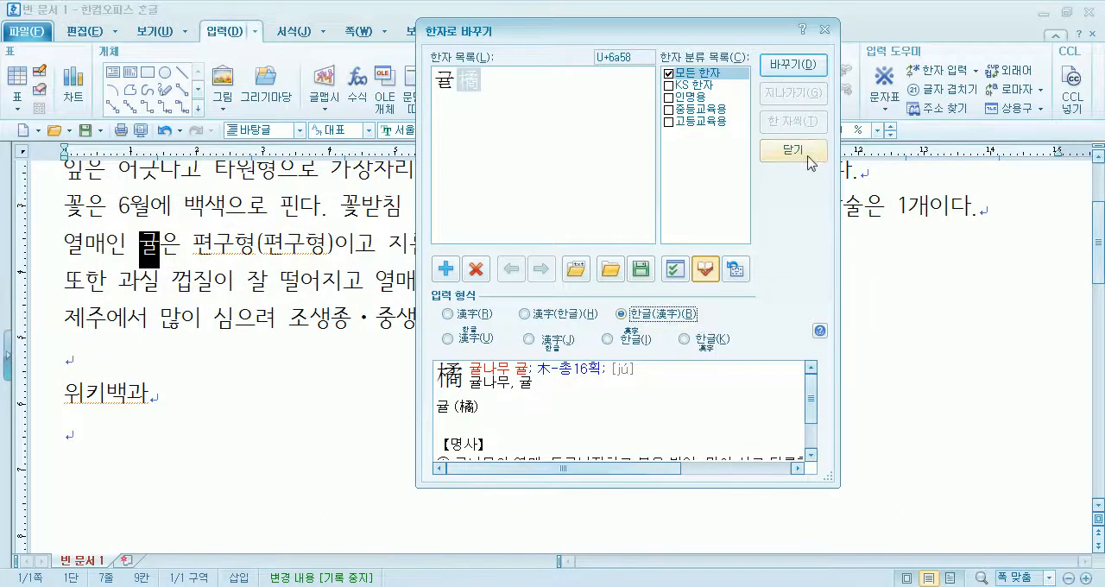
click(792, 65)
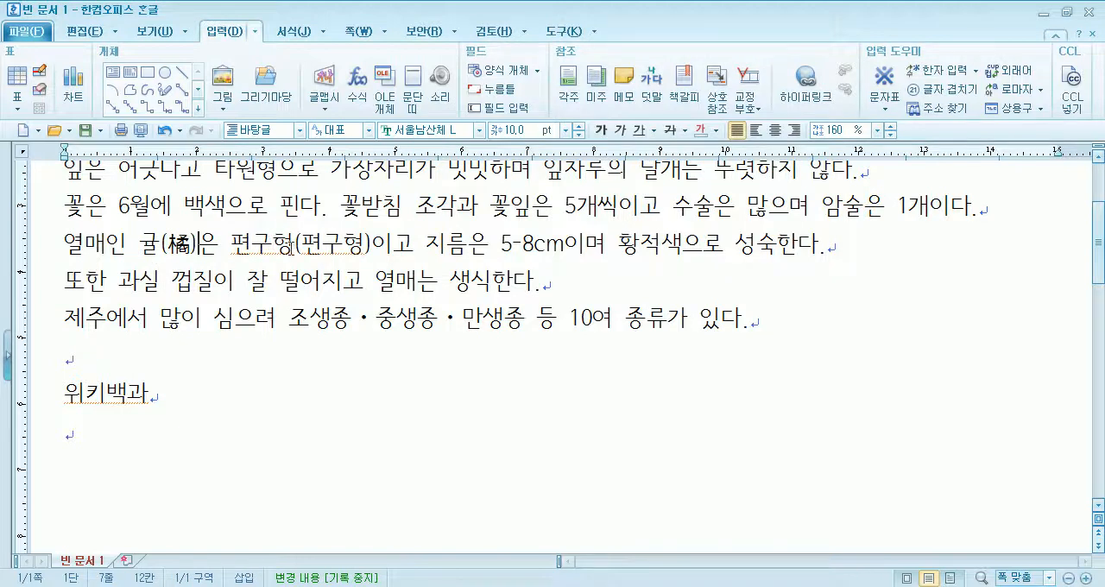
- Try hanja conversion from the end of 편구형, both before and inside the parentheses, cancelling each time
click(291, 249)
key(F9)
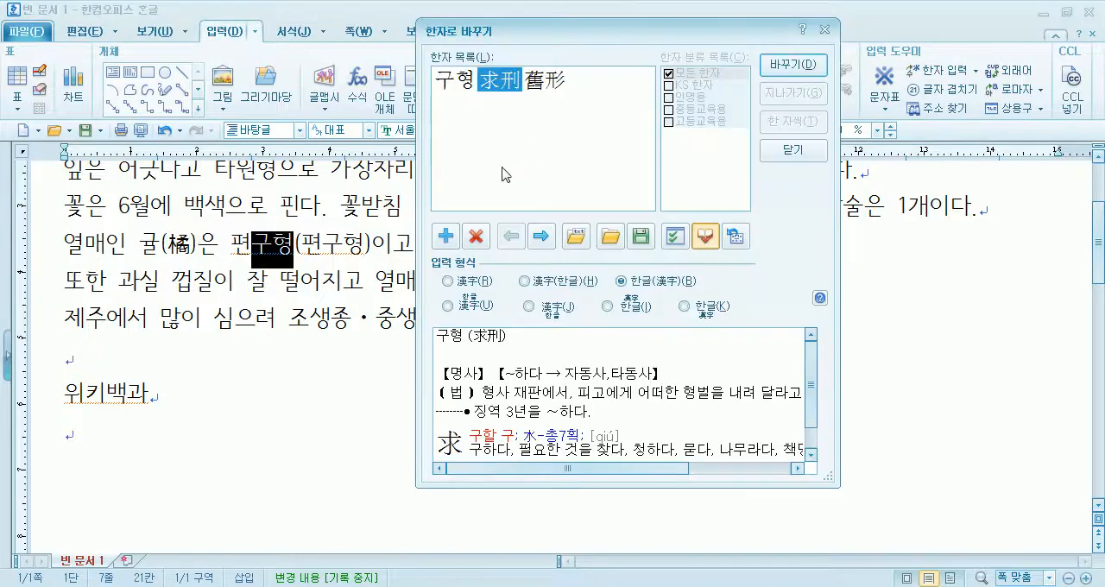
key(Escape)
drag(330, 243, 370, 239)
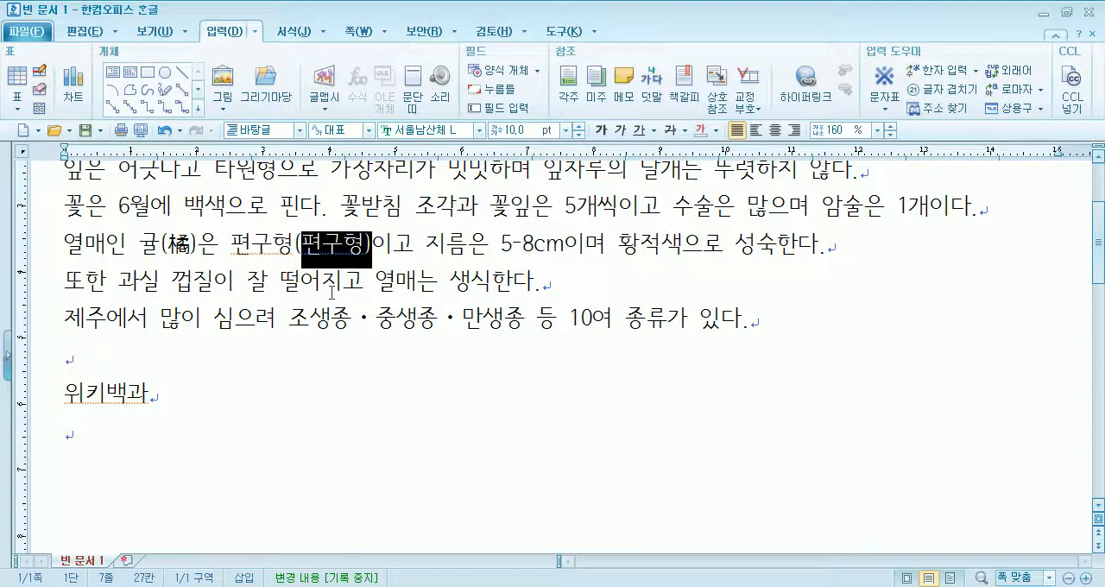
click(303, 242)
drag(303, 243, 363, 240)
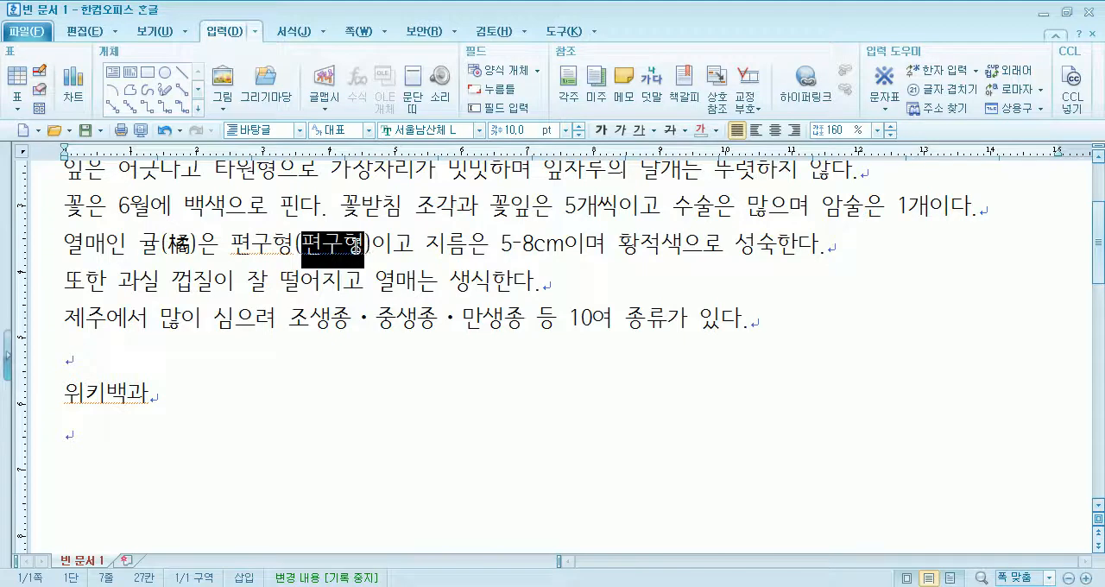
key(Escape)
key(F9)
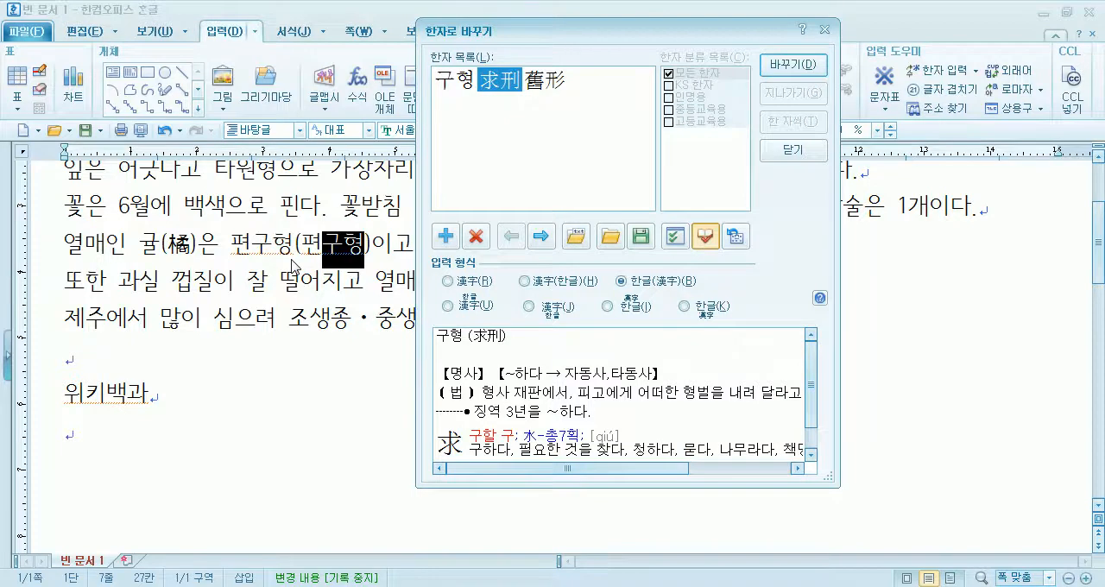
key(Escape)
- Start converting the parenthesised 편구형 to hanja, replacing 편 with 扁 in the 漢字 input format
drag(303, 244, 363, 244)
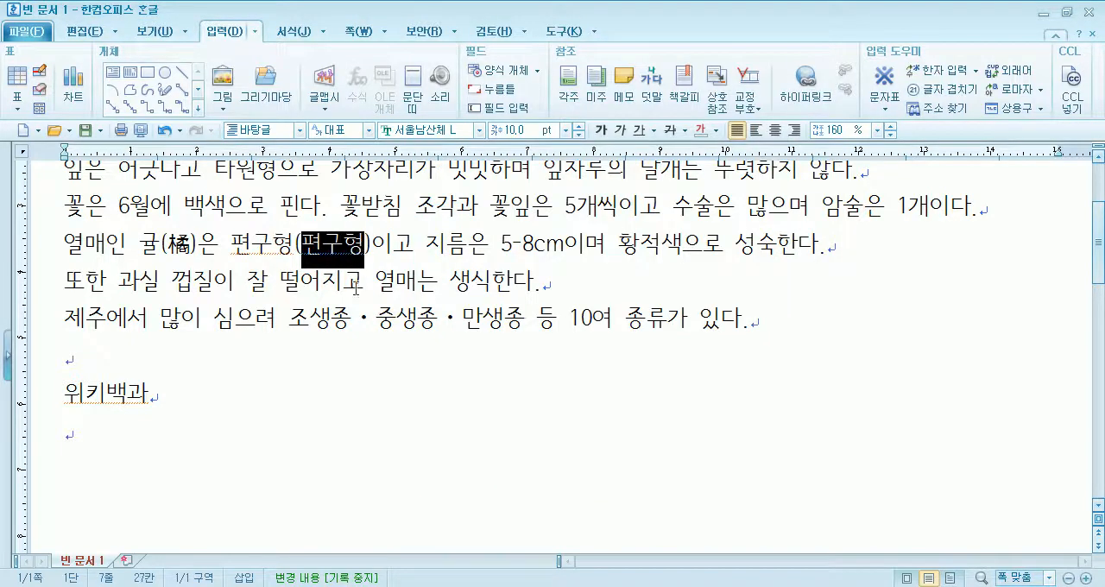
key(F9)
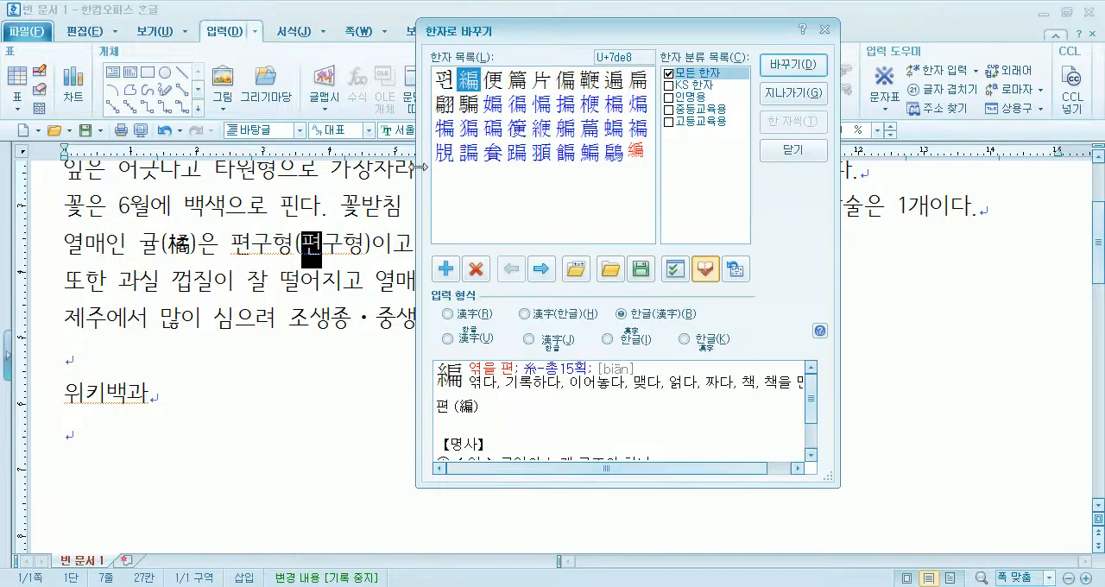
click(635, 89)
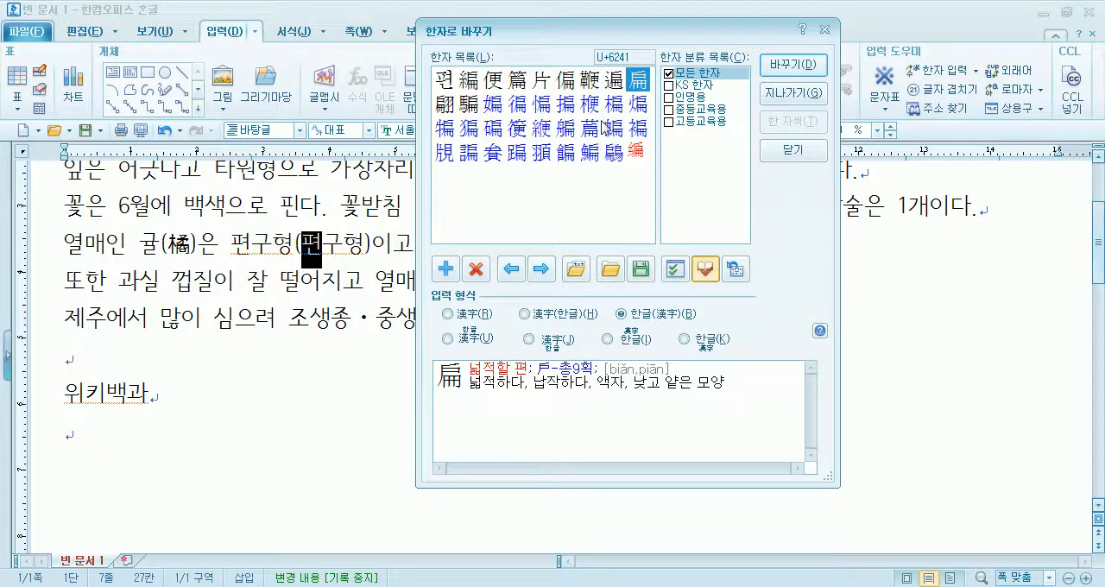
click(459, 318)
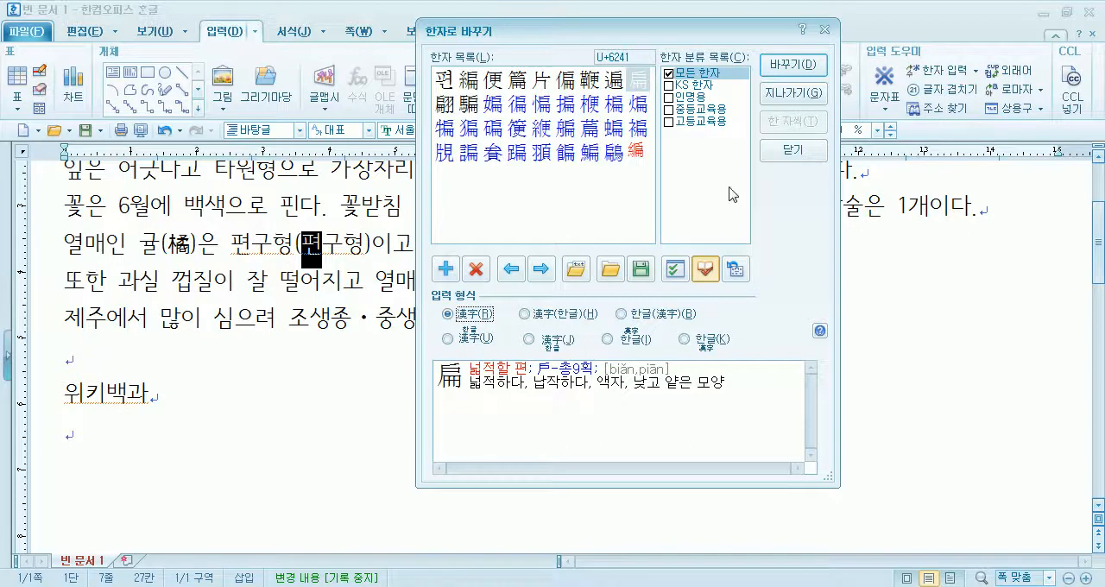
click(793, 66)
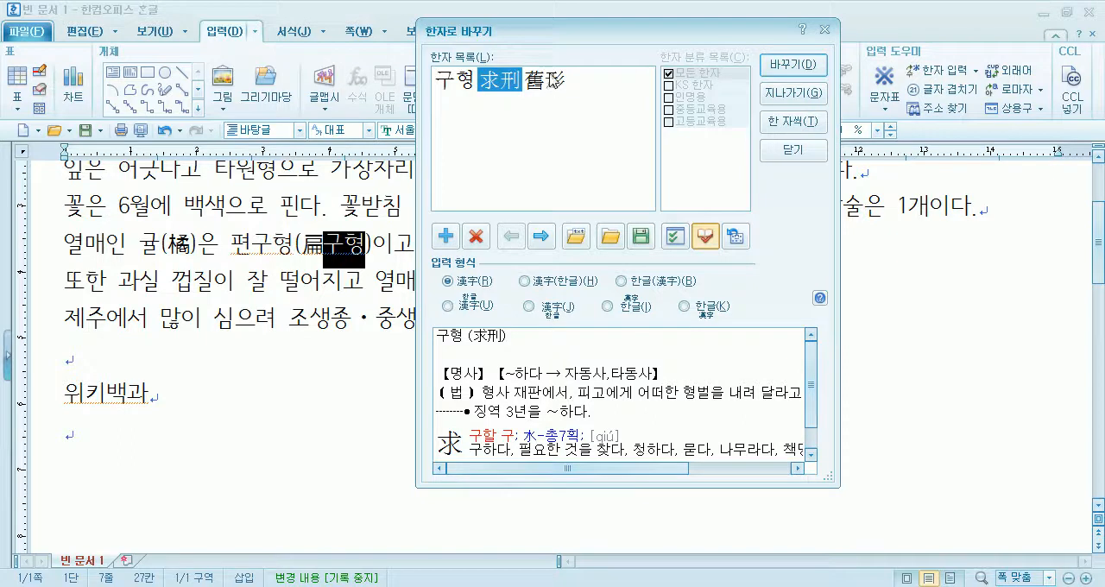
- Convert the remaining 구형 in the parentheses one character at a time, replacing 구 with 球 and 형 with 形
click(790, 124)
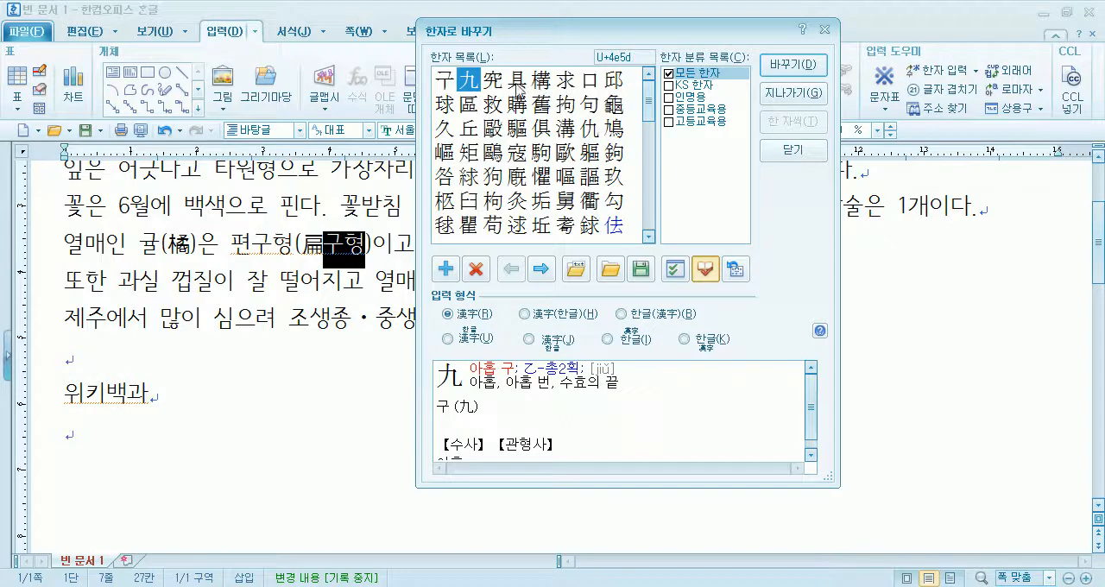
click(443, 107)
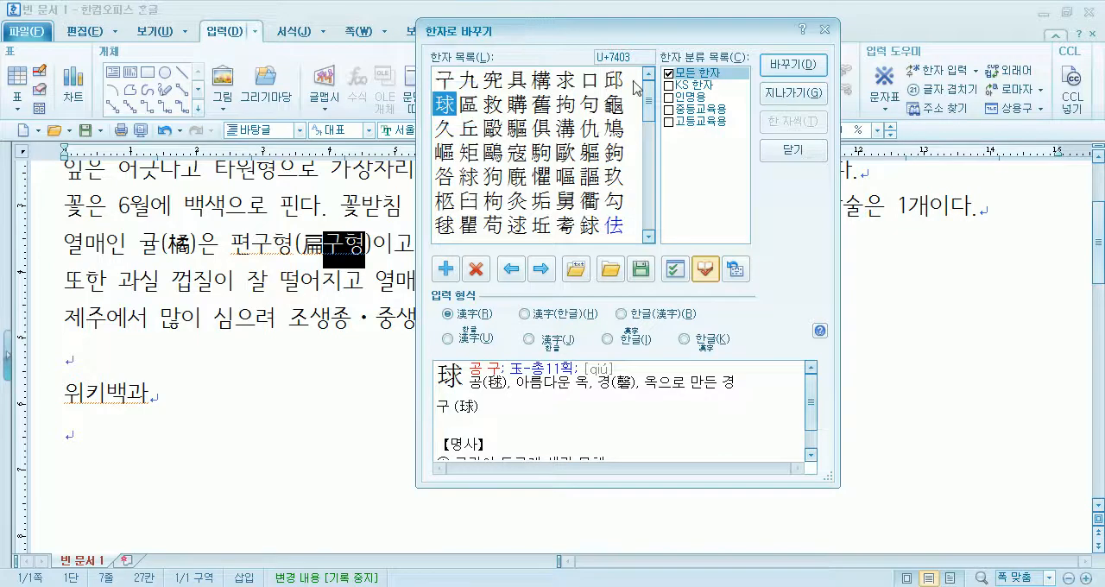
click(795, 66)
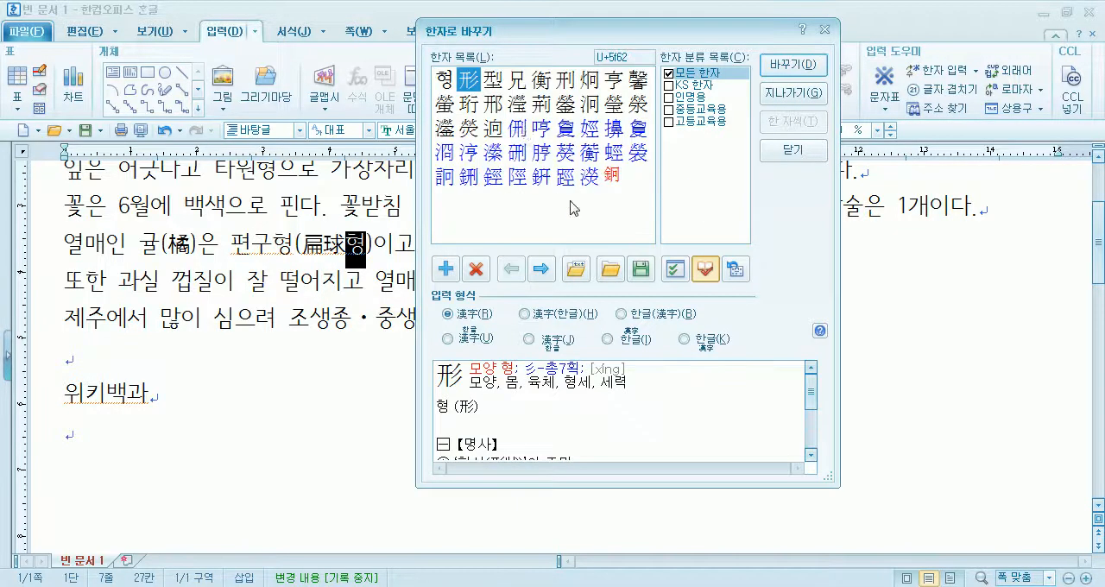
click(790, 65)
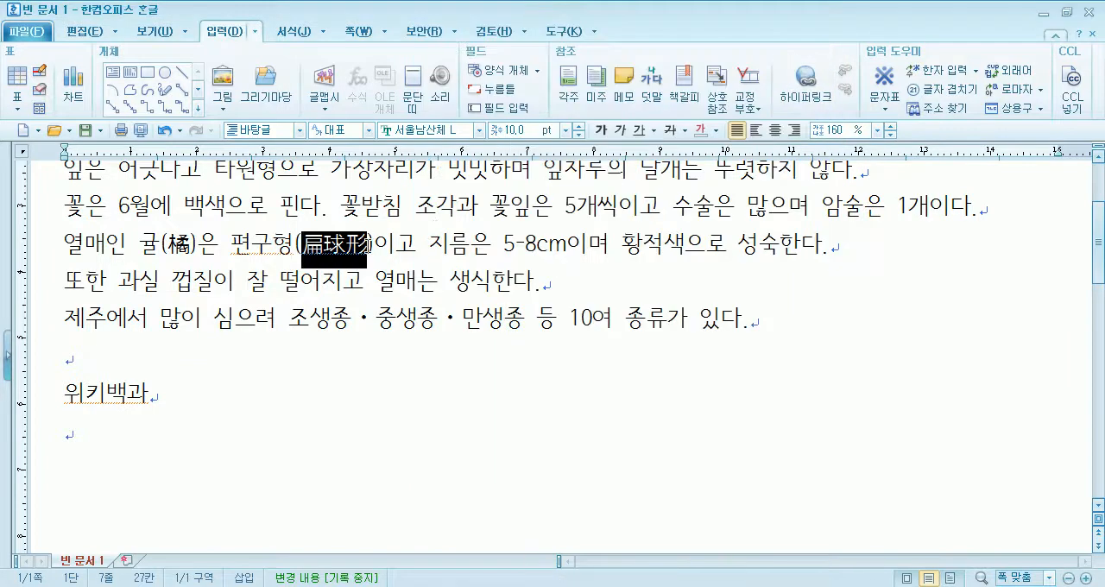
click(370, 245)
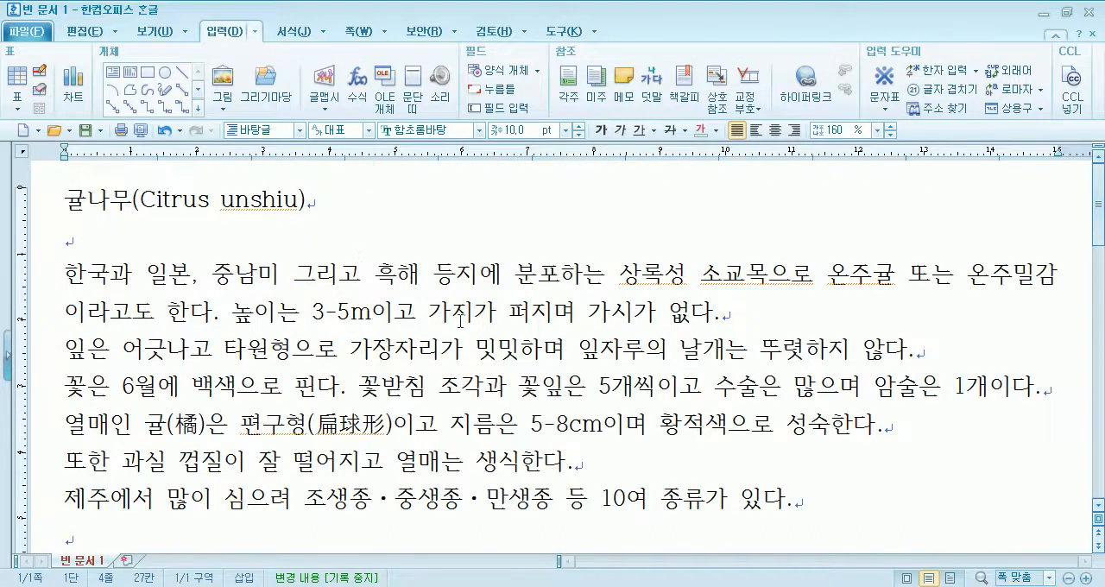
- Replace the unit after 3-5 in the 높이는 sentence with a plainly typed letter m
key(BackSpace)
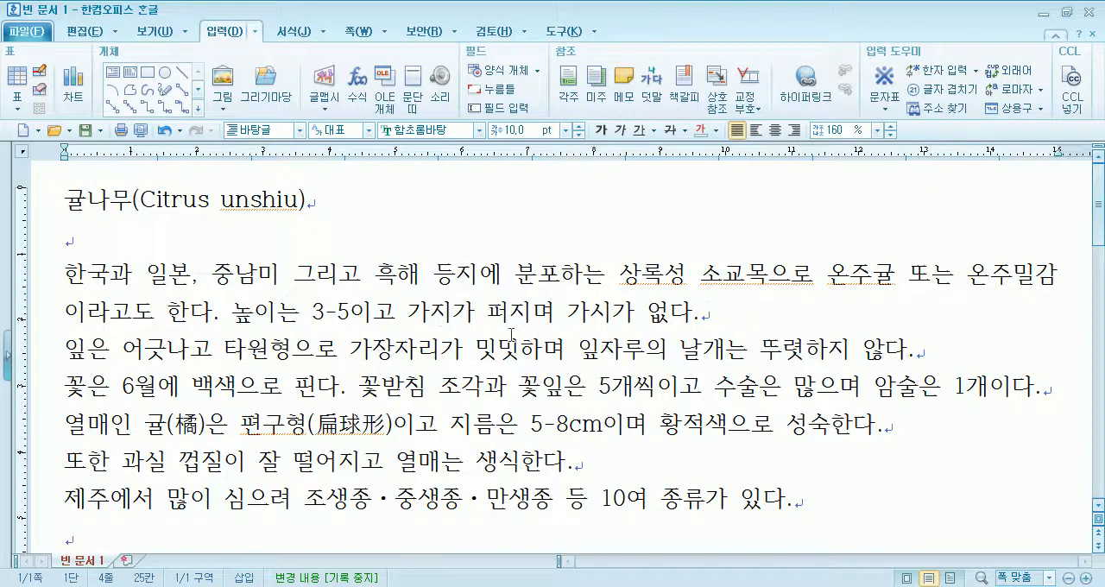
text(ㄹ)
key(BackSpace)
text(m)
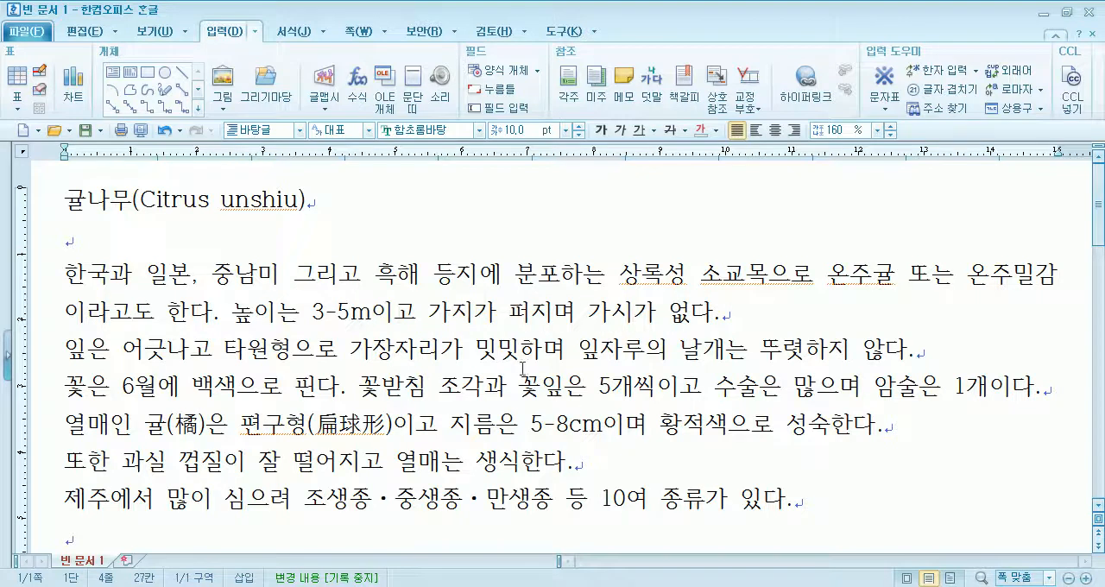
- Replace the two letters cm after 5-8 with the single symbol ㎝ from the 전각 기호(선/단위) area of the HNC character table
drag(576, 428, 592, 429)
click(574, 423)
key(Delete)
key(Delete)
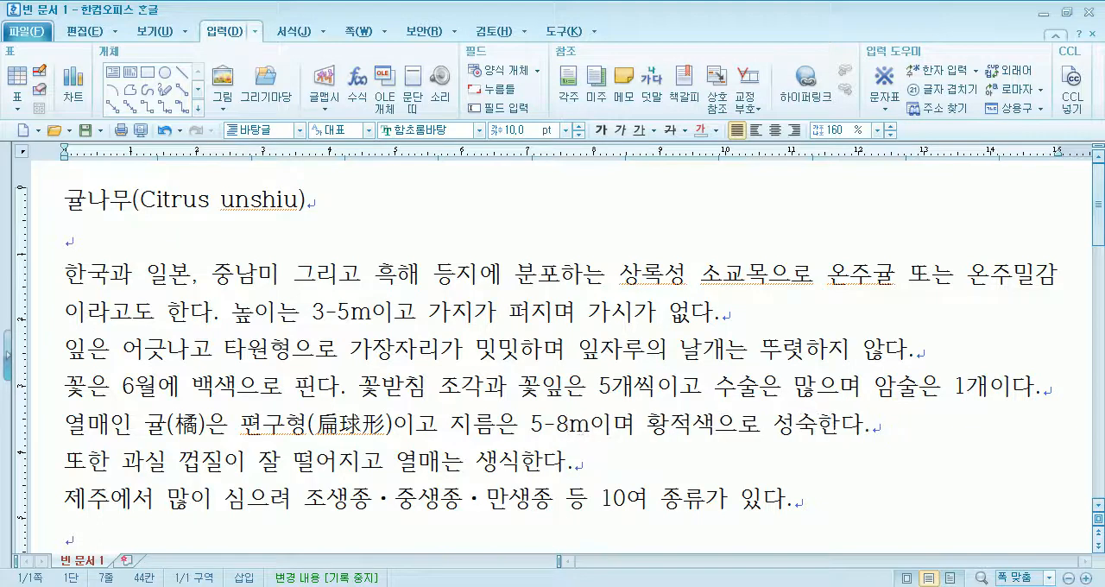
click(884, 109)
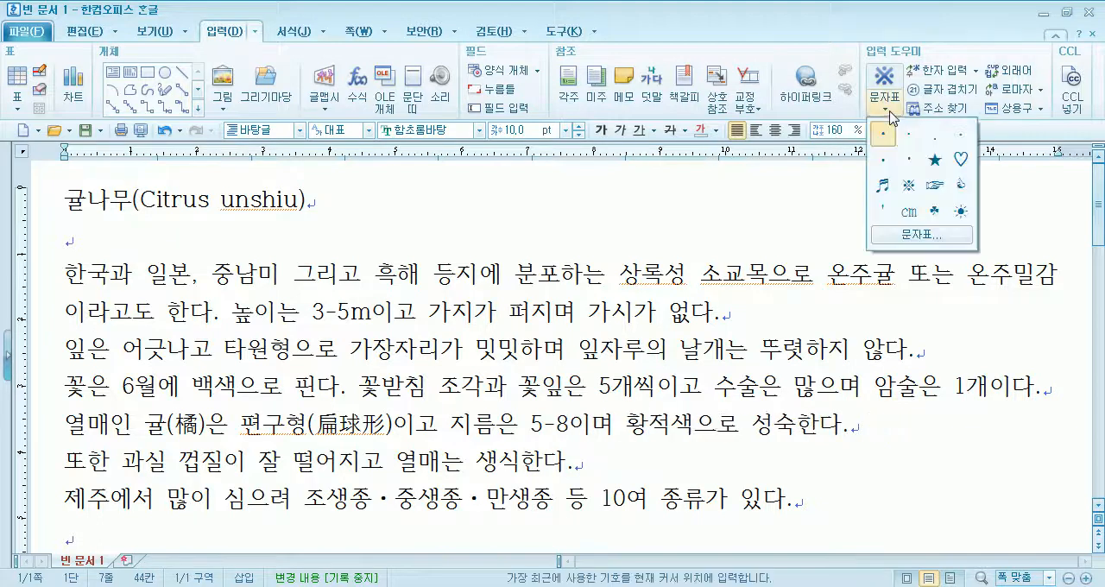
click(914, 239)
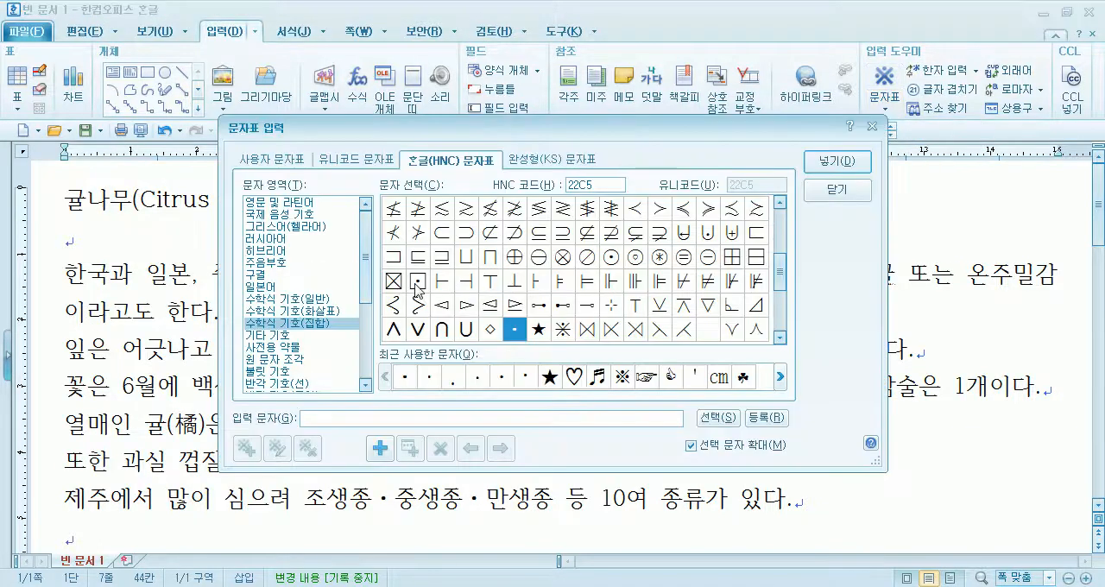
mouse_move(369, 288)
mouse_down()
mouse_move(370, 331)
mouse_move(300, 344)
mouse_up()
click(297, 343)
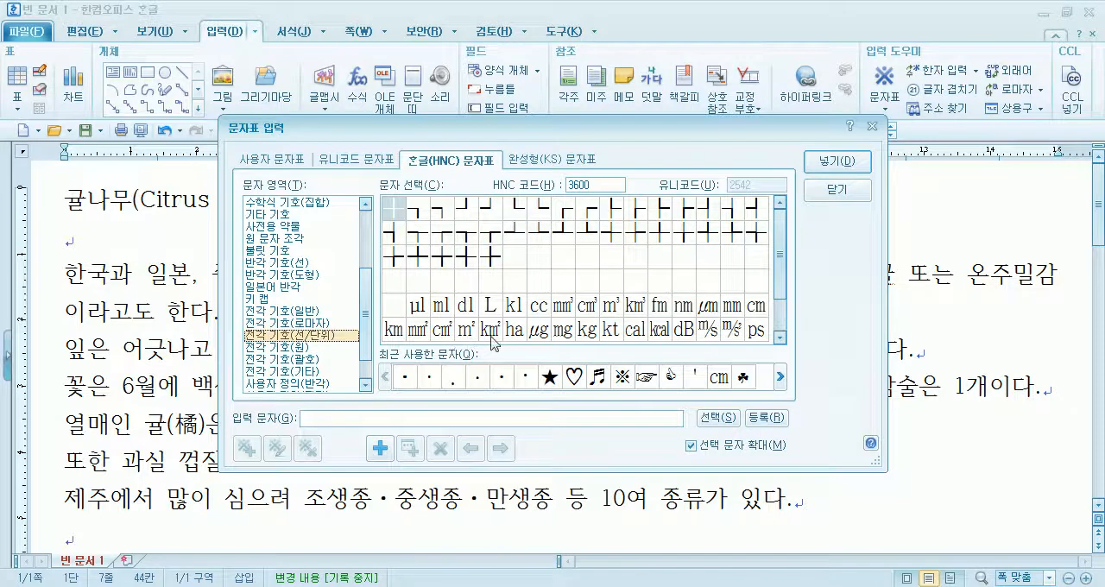
scroll(766, 292, down, 1)
click(765, 292)
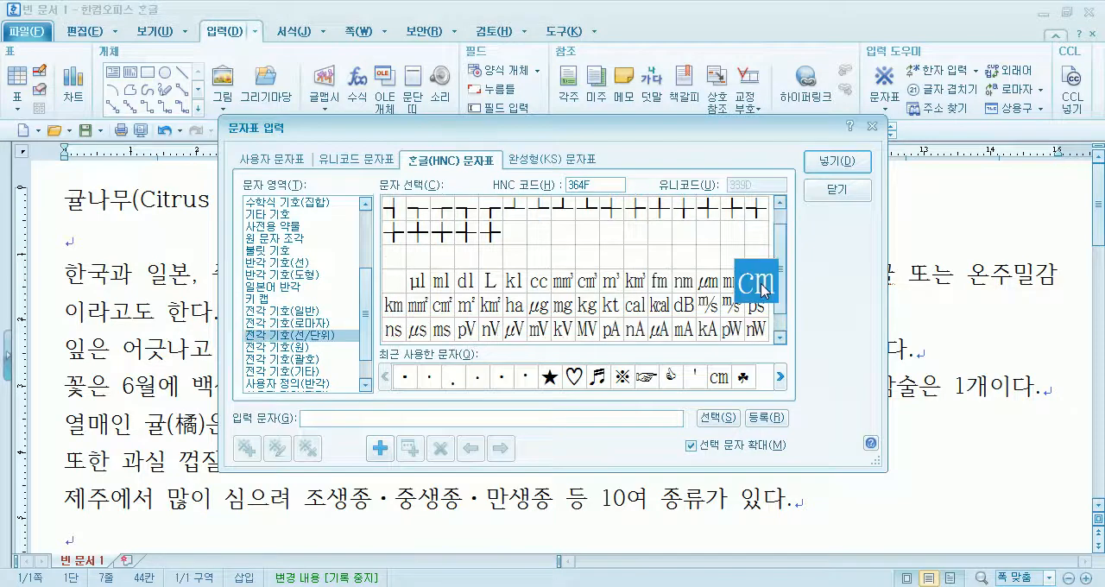
click(843, 162)
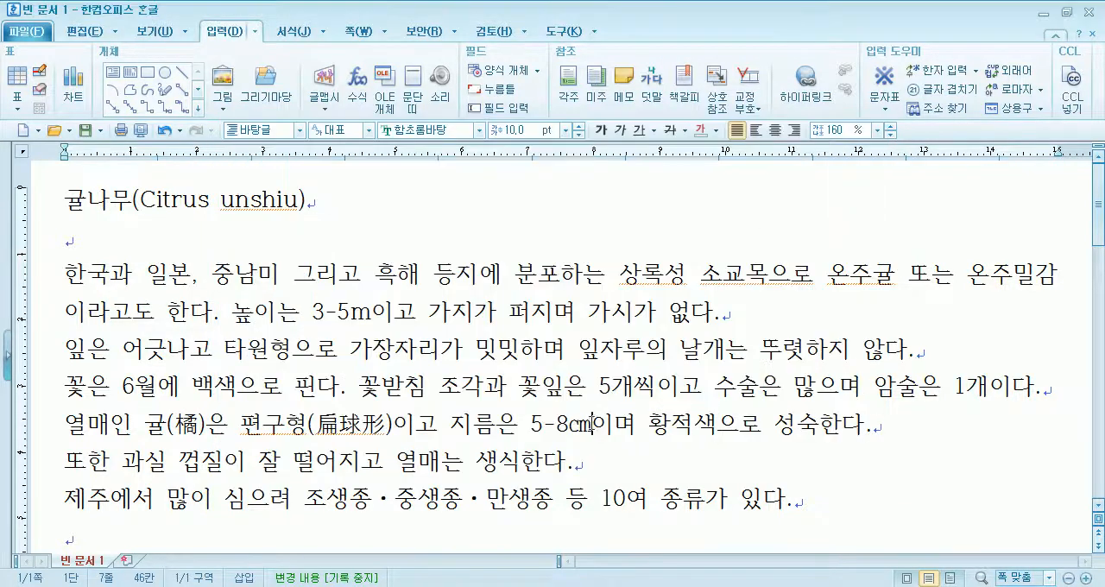
drag(571, 425, 592, 425)
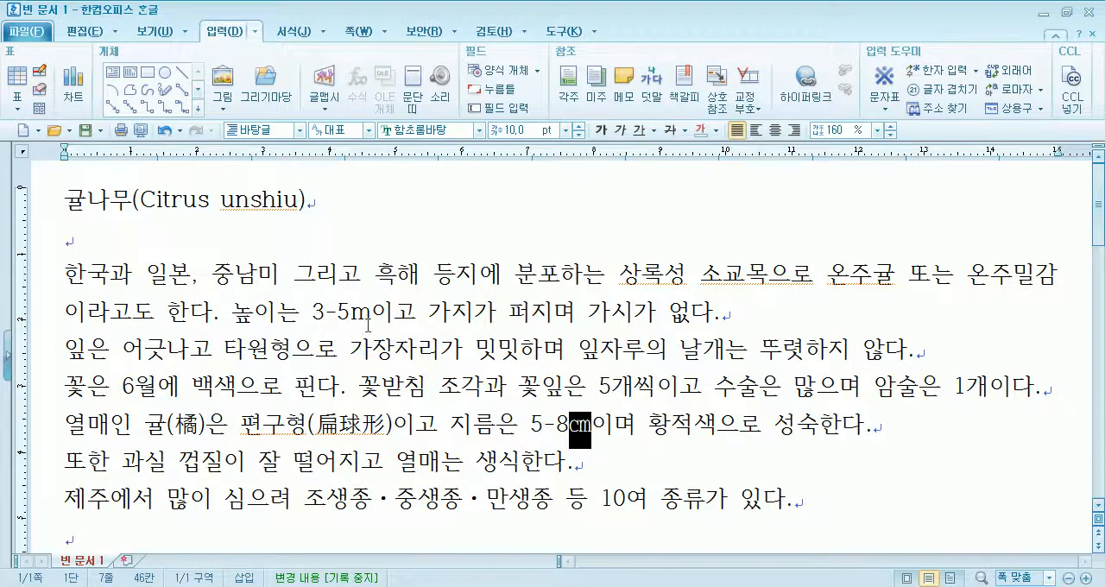
- Delete the m after 3-5, check the unit symbols in the HNC character table without inserting any, and retype m
drag(351, 311, 371, 310)
key(Delete)
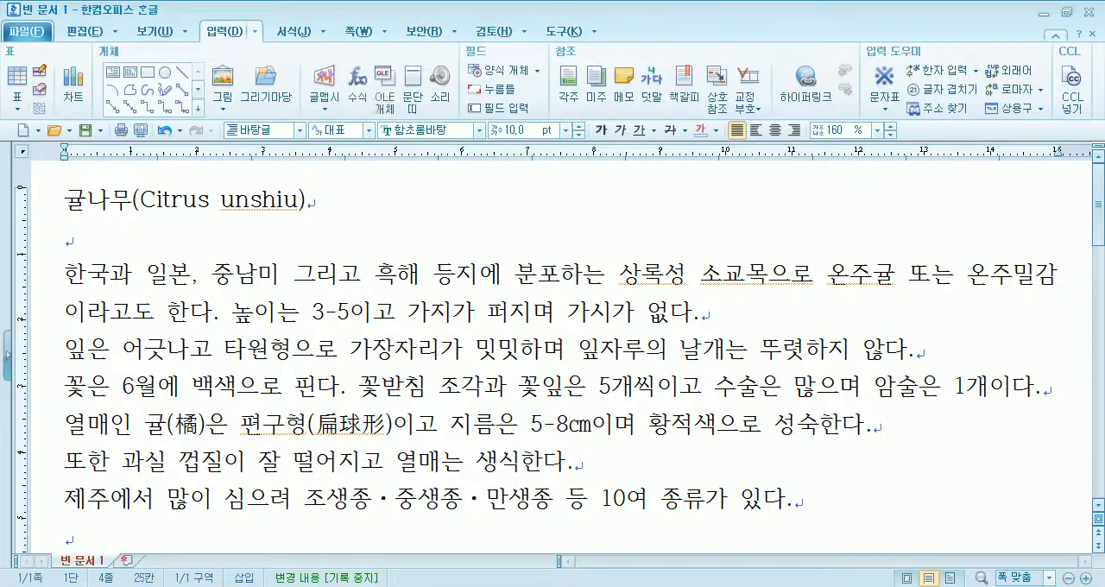
click(884, 102)
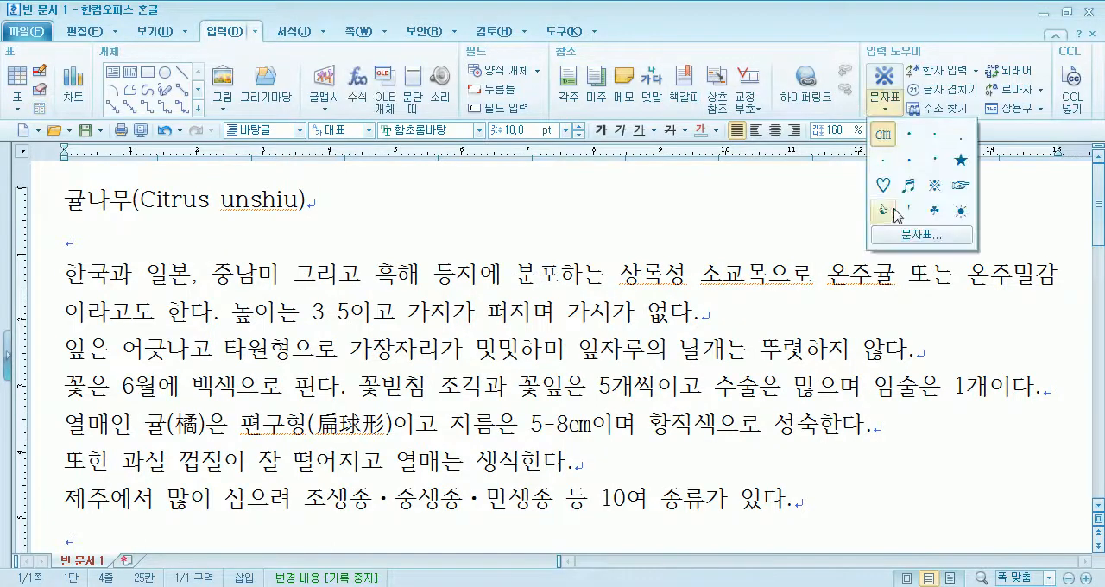
click(907, 235)
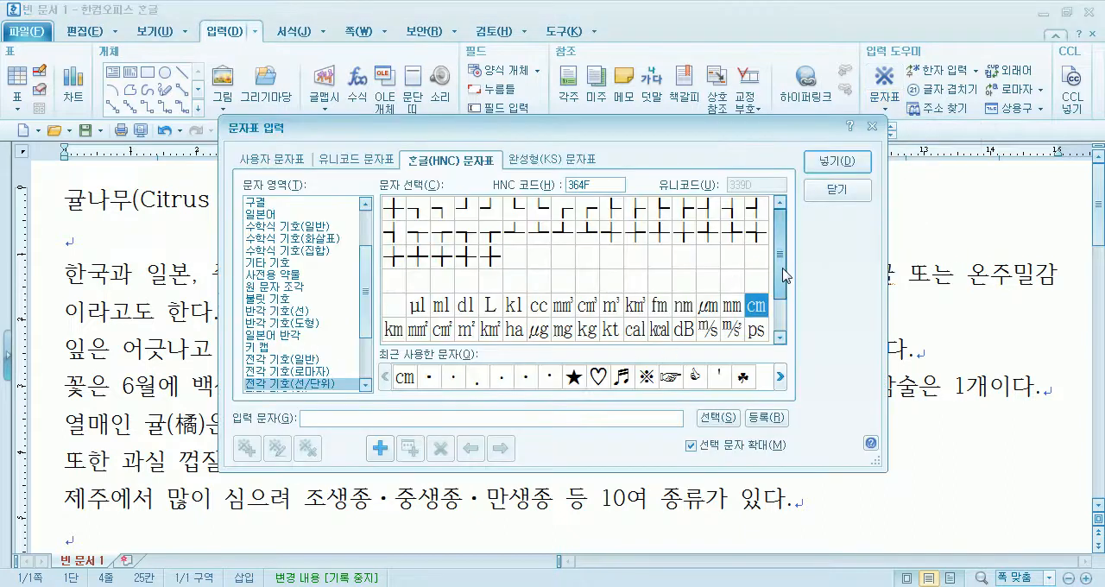
drag(782, 272, 786, 307)
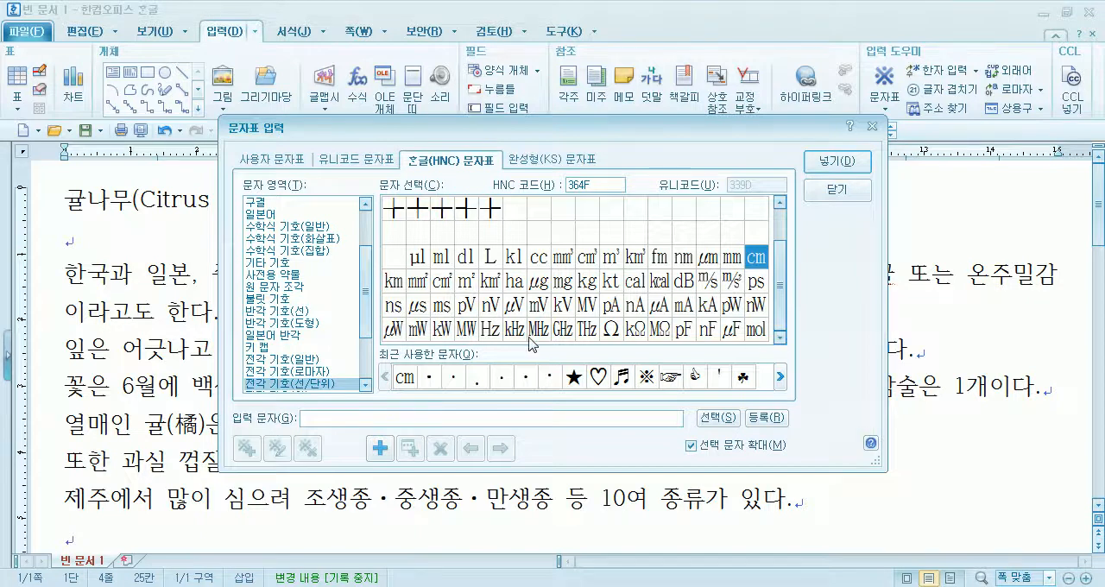
click(750, 263)
click(615, 333)
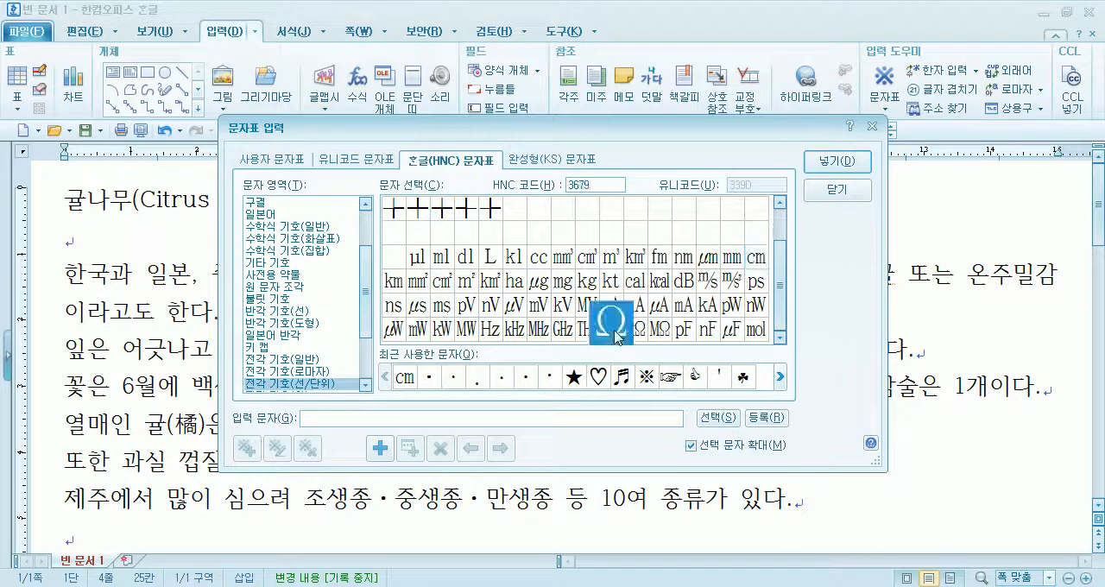
click(567, 339)
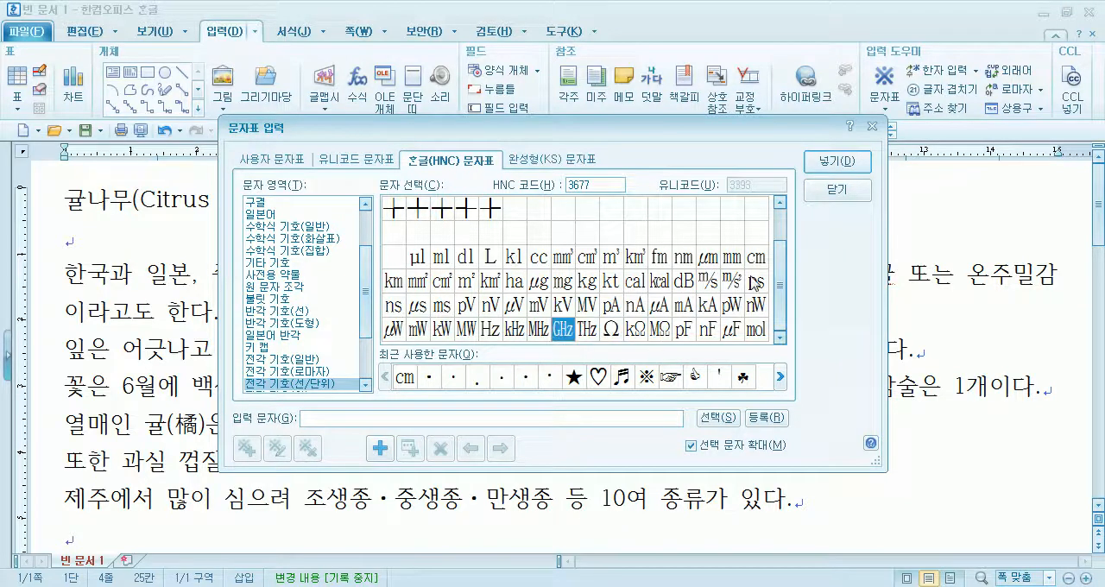
click(836, 190)
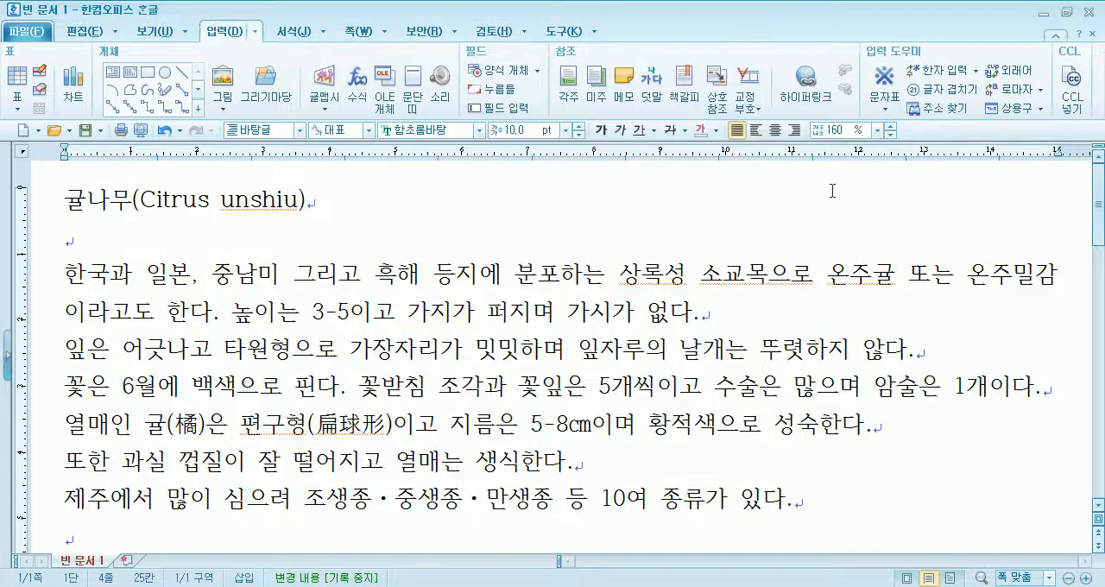
text(m)
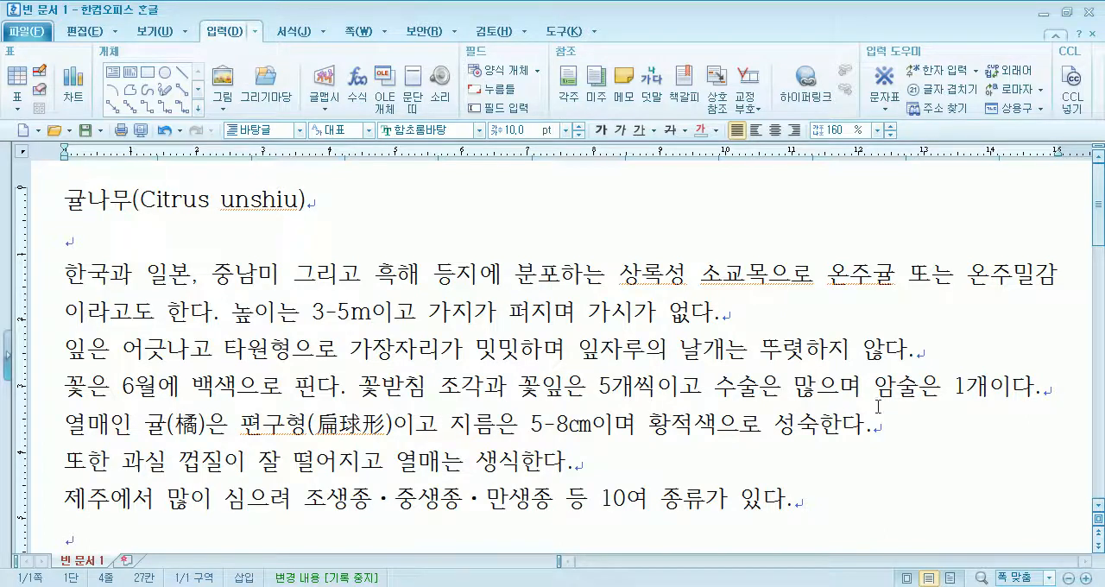
- Switch to Notepad and list the Roman numerals I, II, III, IV, V and VI on separate lines below the 영문이나 숫자에서는 sentence
click(751, 586)
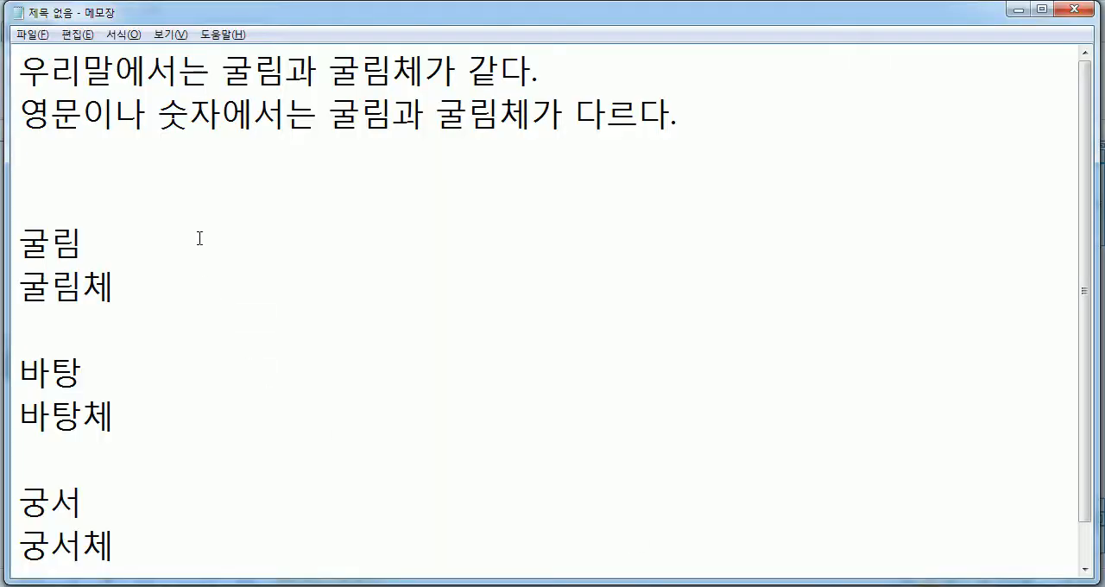
text(ㅑ)
key(BackSpace)
text(I)
key(Return)
text(II)
key(Return)
text(III)
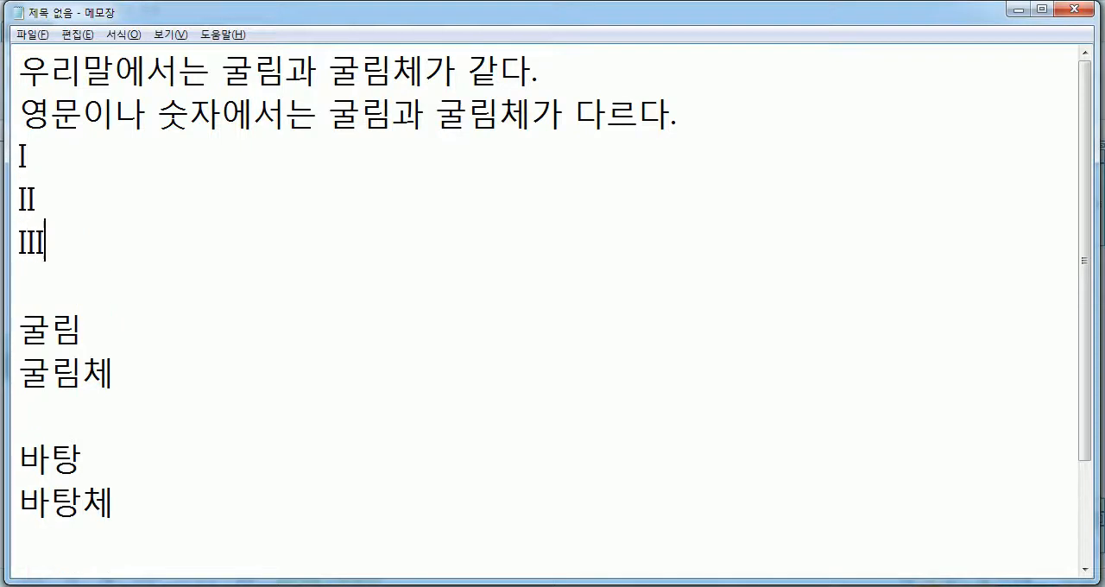
key(Return)
text(IV)
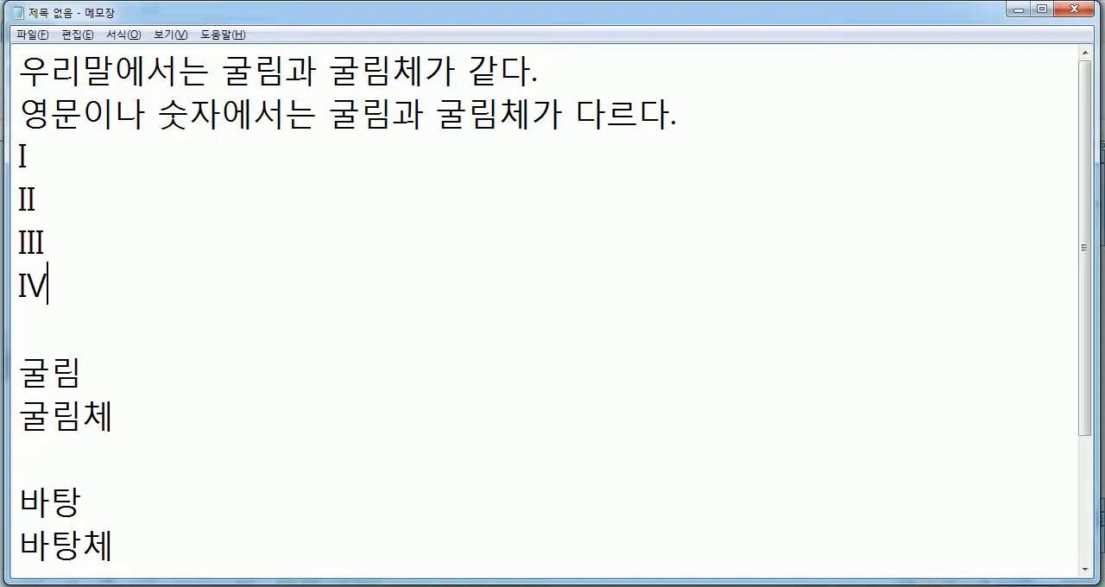
key(Return)
text(V)
key(Return)
text(VI)
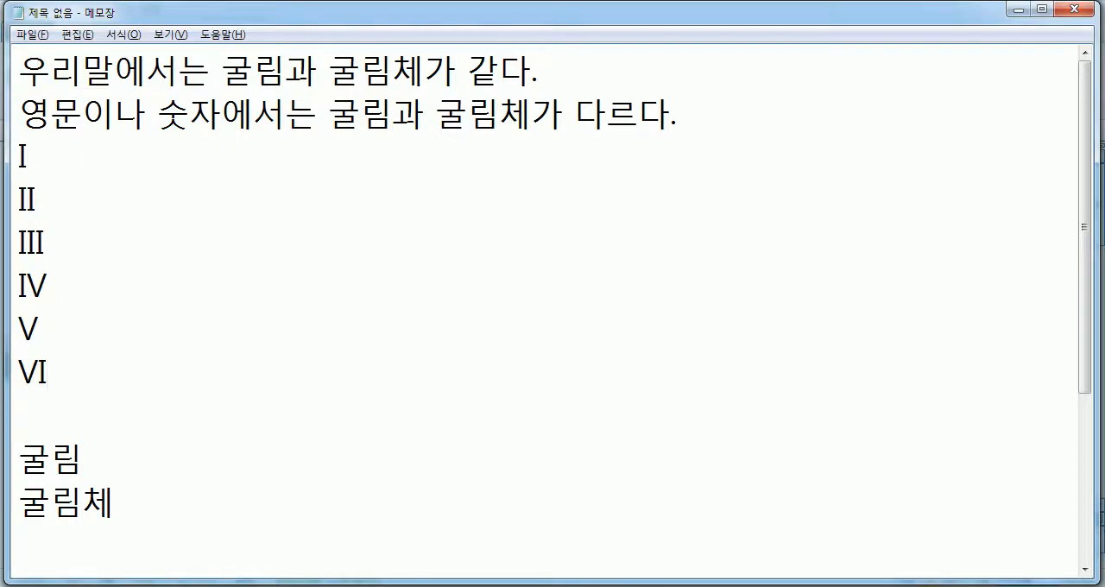
- Switch to Hangul's 빈 문서 1 and examine its title line and the closing 위키백과 line
key(alt+Tab)
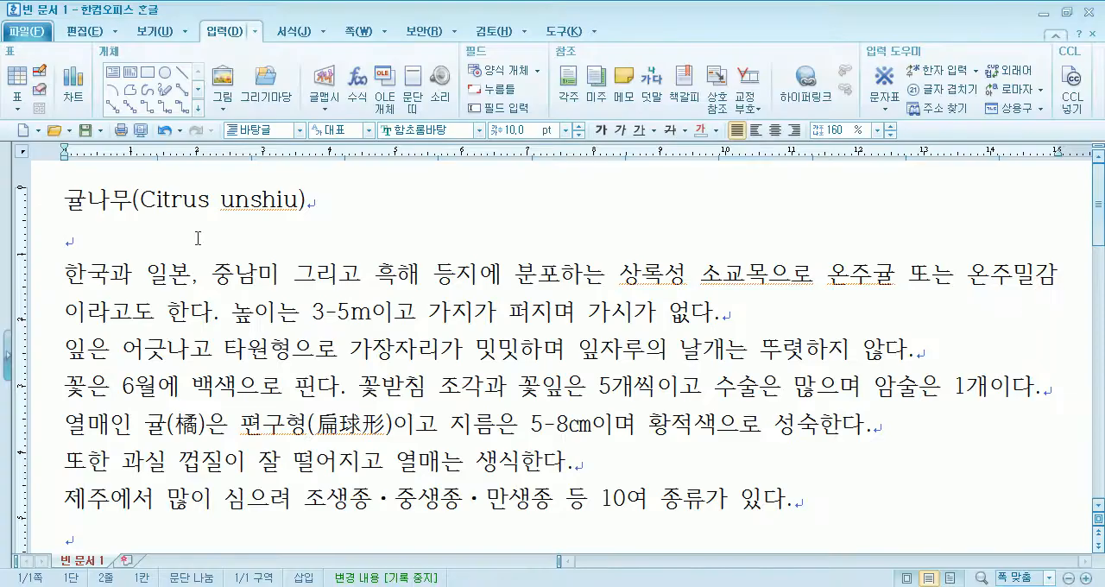
drag(58, 199, 291, 210)
scroll(289, 322, down, 3)
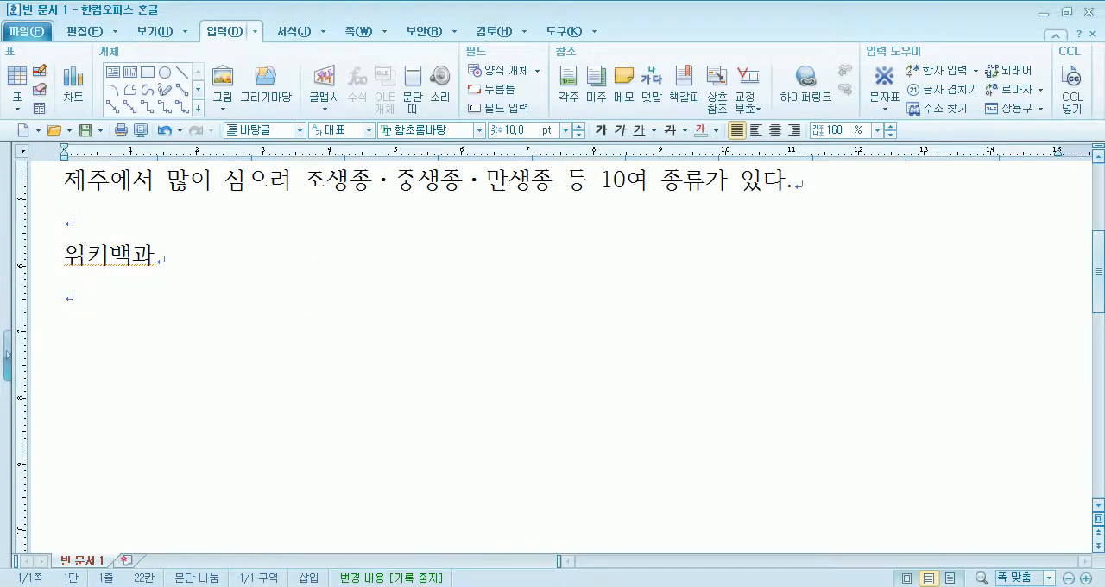
drag(63, 258, 161, 255)
scroll(106, 235, up, 3)
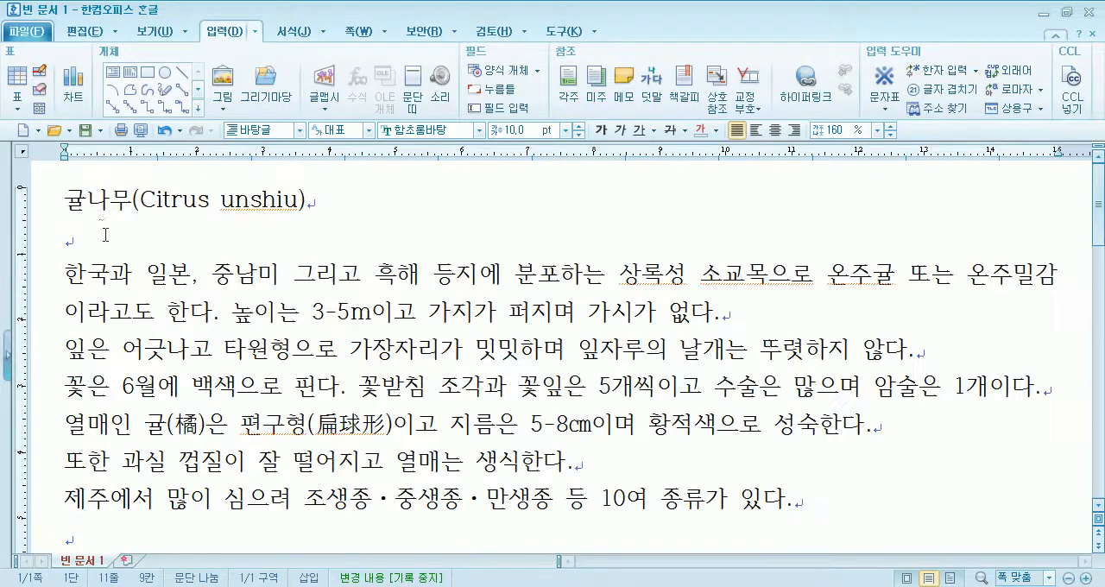
click(65, 203)
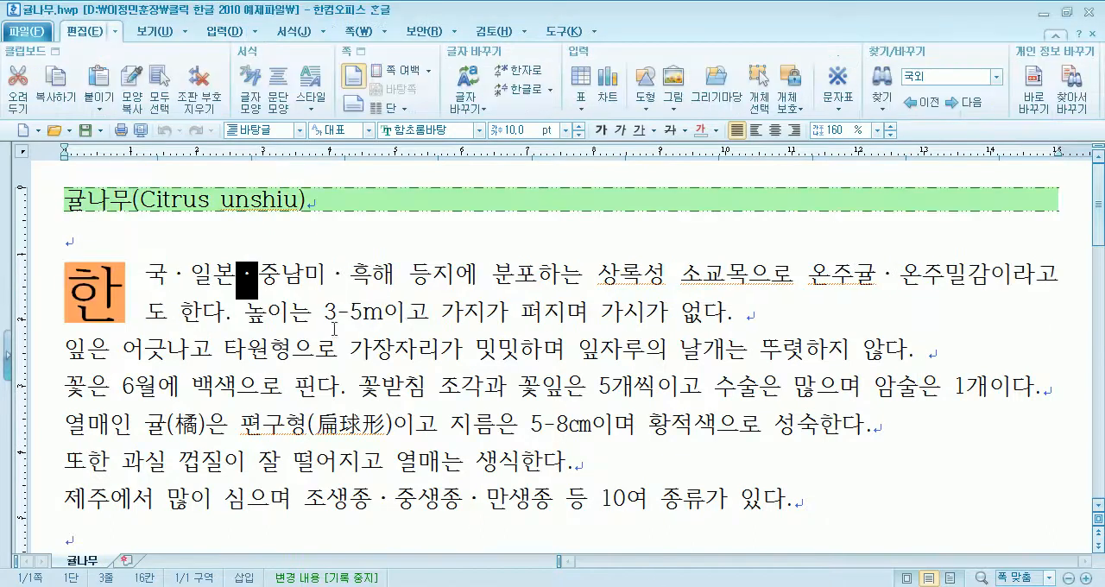
- Examine the formatting of the title and the 위키백과 line in the finished 귤나무.hwp, and return to 빈 문서 1
drag(64, 201, 332, 201)
click(331, 246)
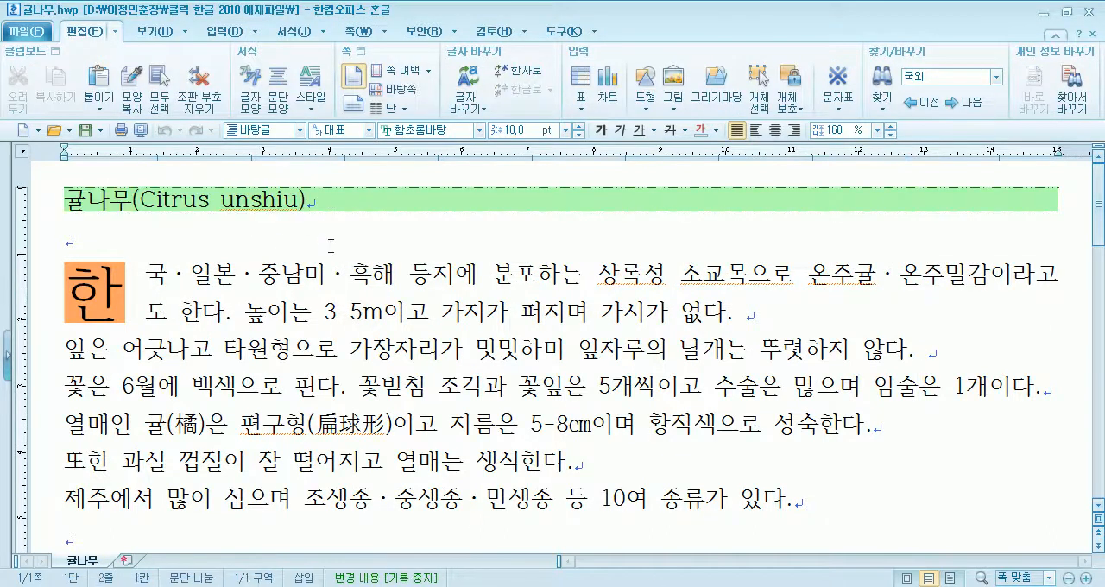
scroll(331, 246, down, 8)
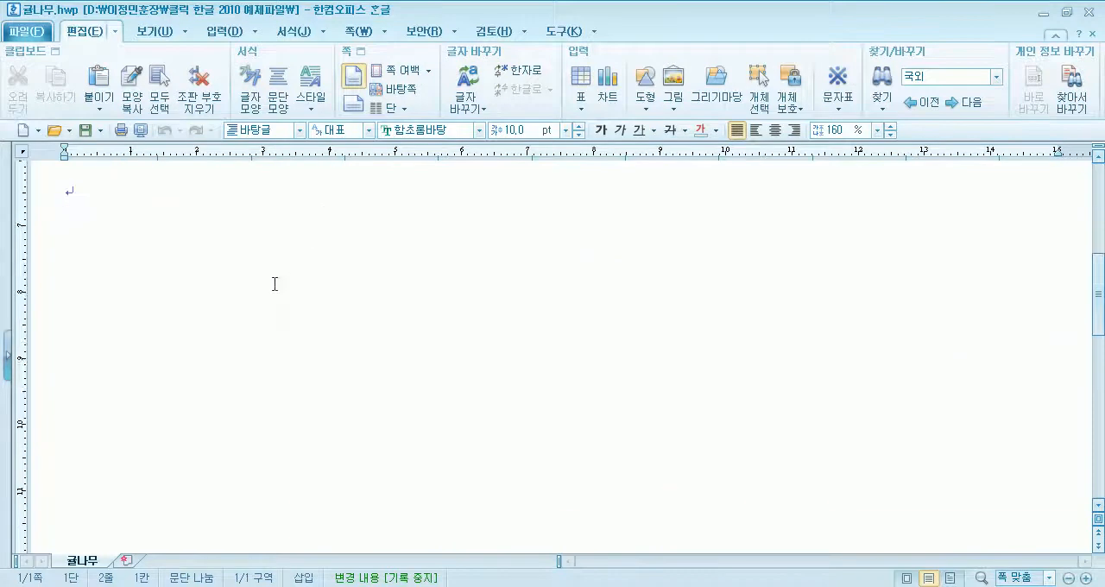
scroll(104, 278, up, 4)
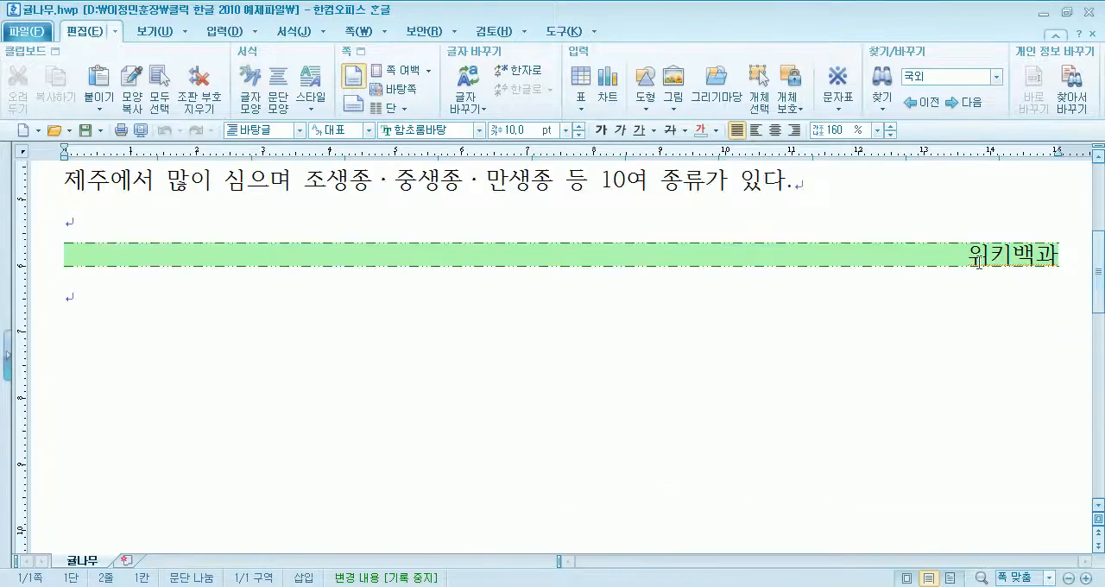
scroll(560, 264, up, 4)
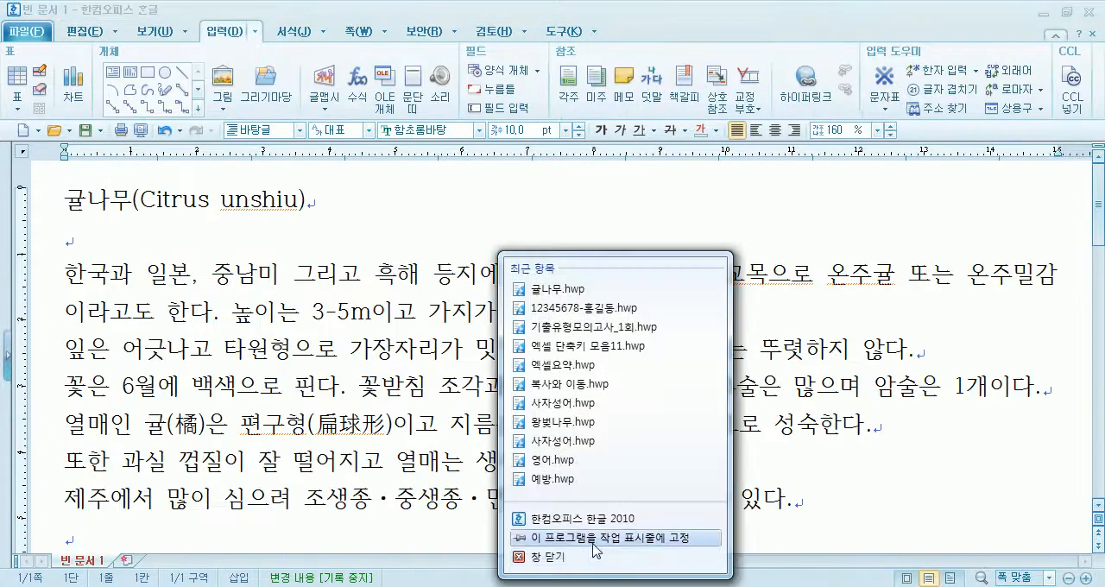
click(570, 559)
click(573, 329)
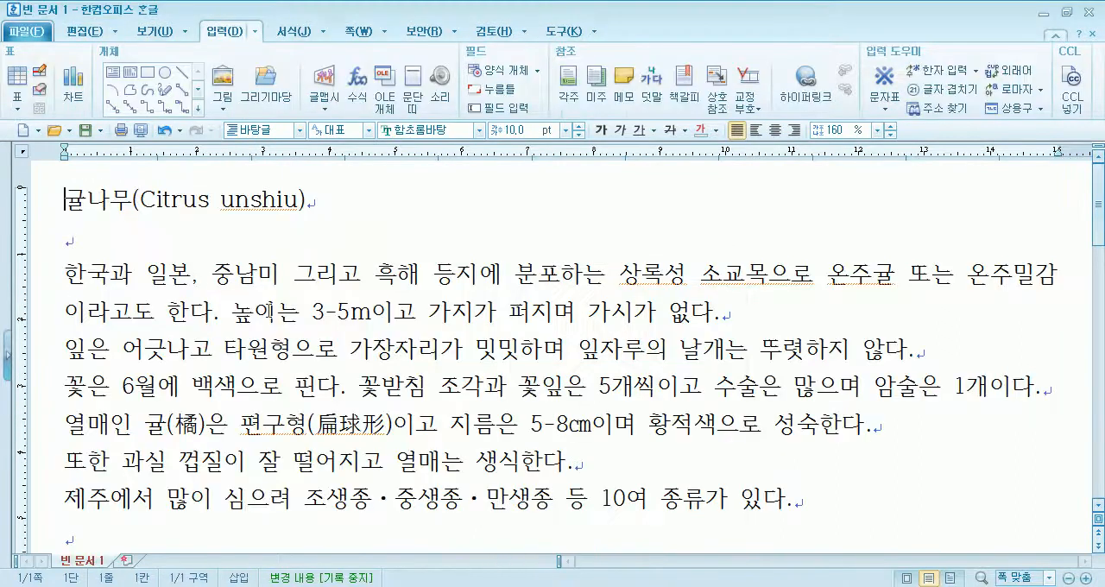
- Right-align the 귤나무(Citrus unshiu) title with only the cursor placed in it, and set it to left alignment
drag(67, 199, 328, 205)
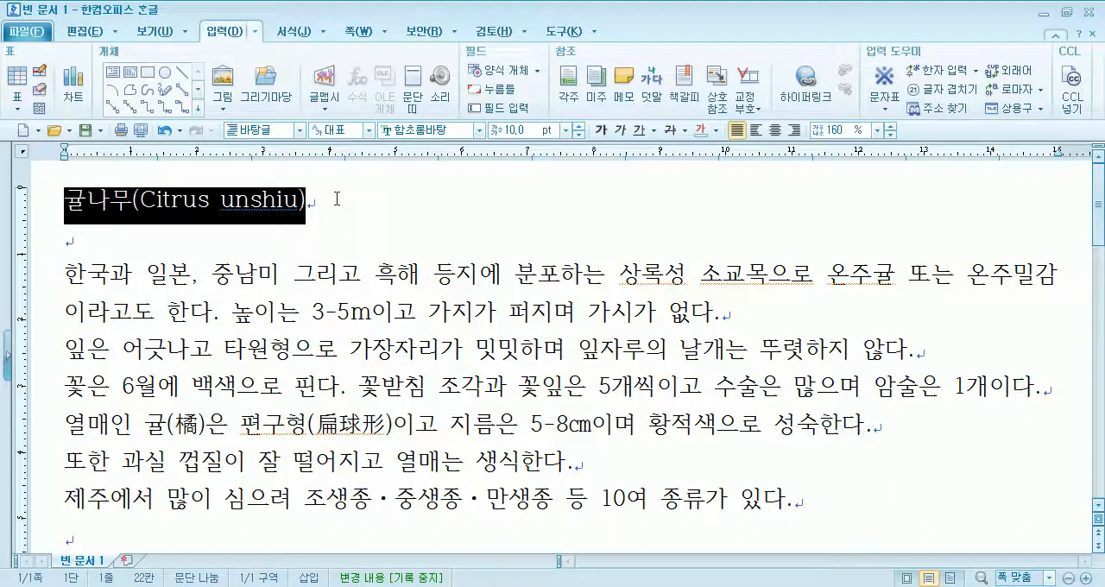
click(149, 205)
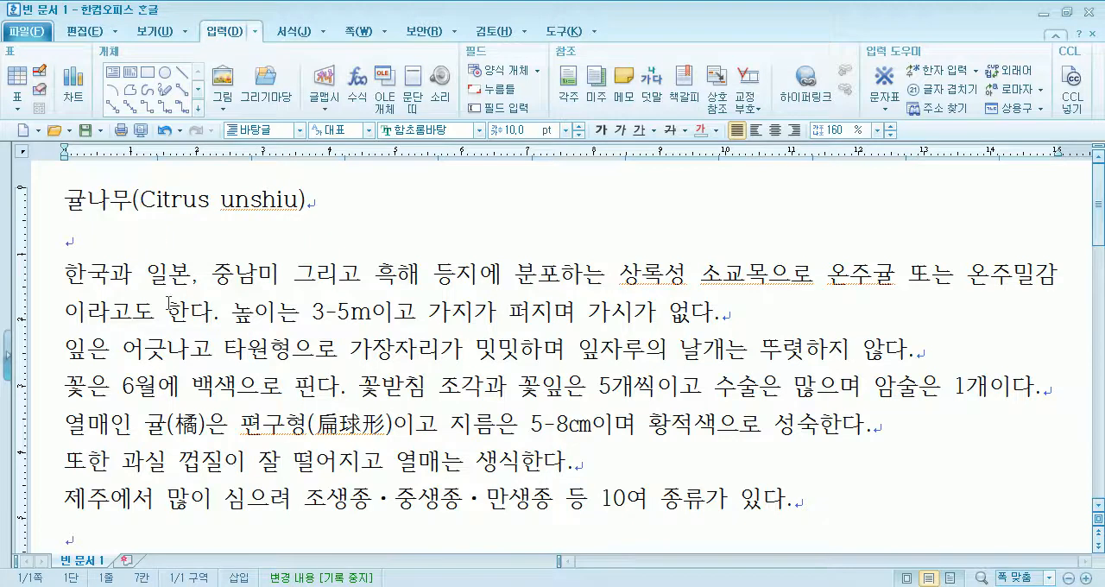
click(793, 131)
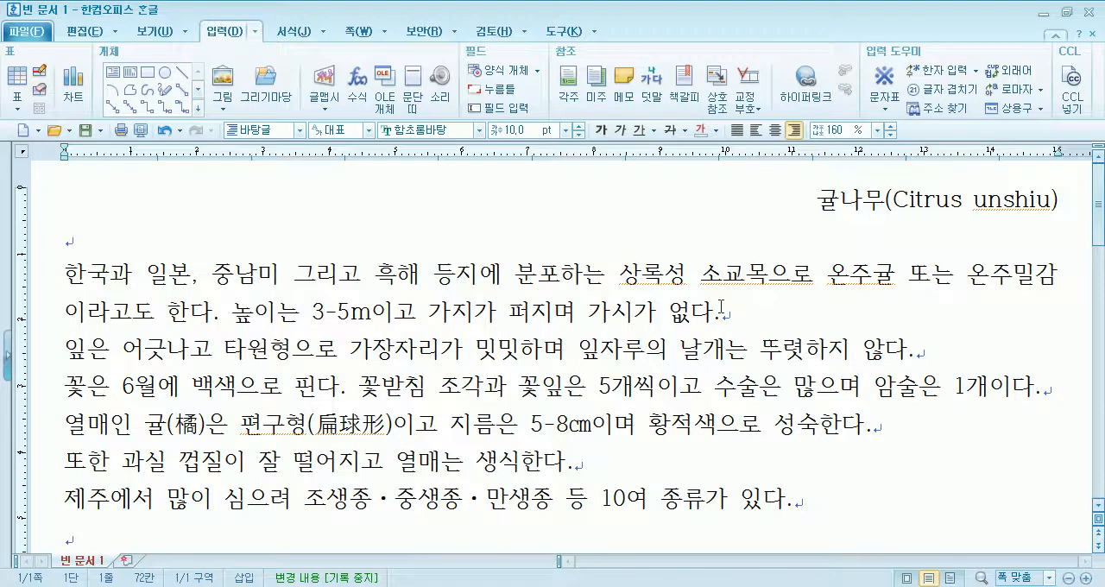
click(756, 133)
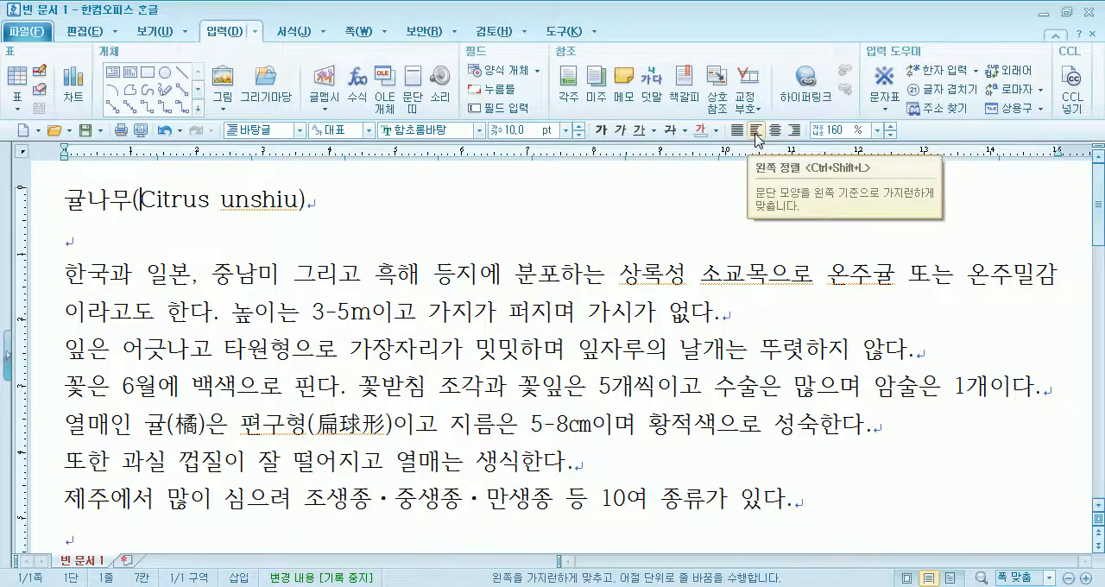
- Right-align the title with only the word 귤나무 selected, try left, center and right alignment again, and restore justified alignment
drag(65, 200, 132, 202)
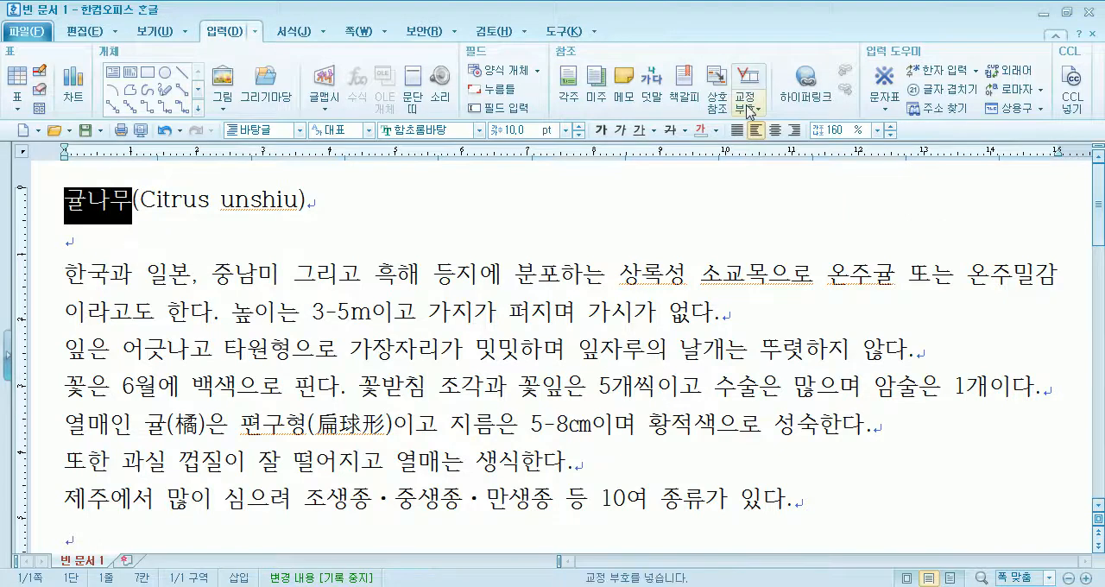
click(794, 132)
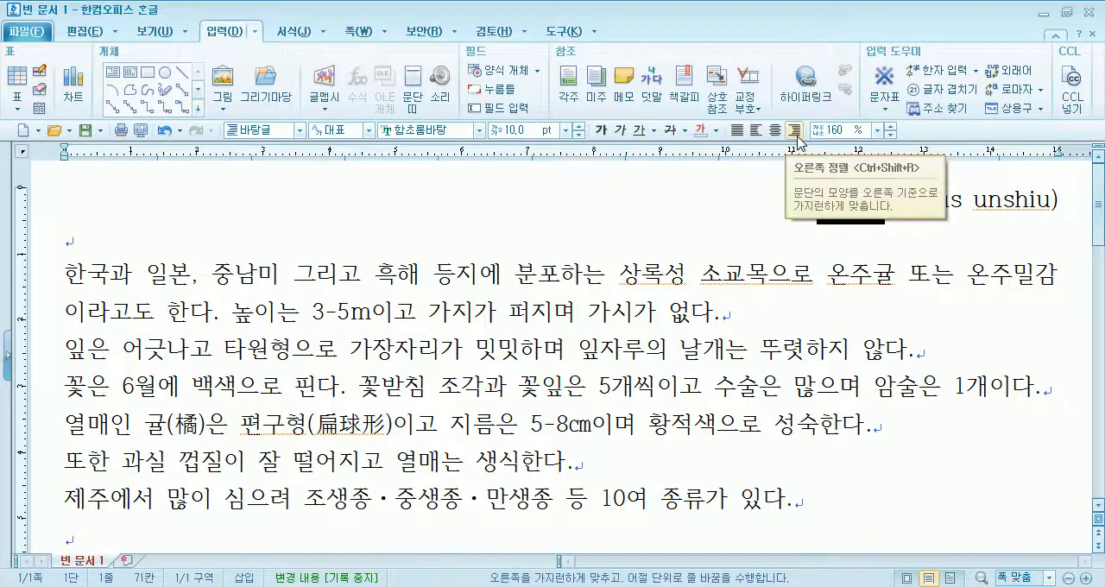
click(906, 198)
drag(841, 202, 917, 208)
click(852, 196)
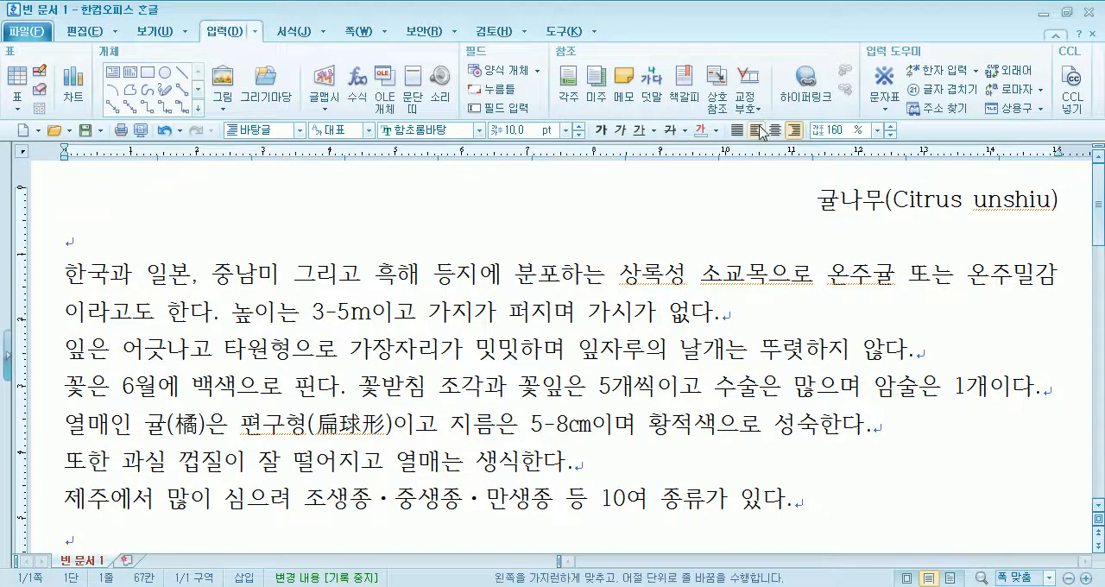
click(756, 131)
click(776, 132)
click(795, 130)
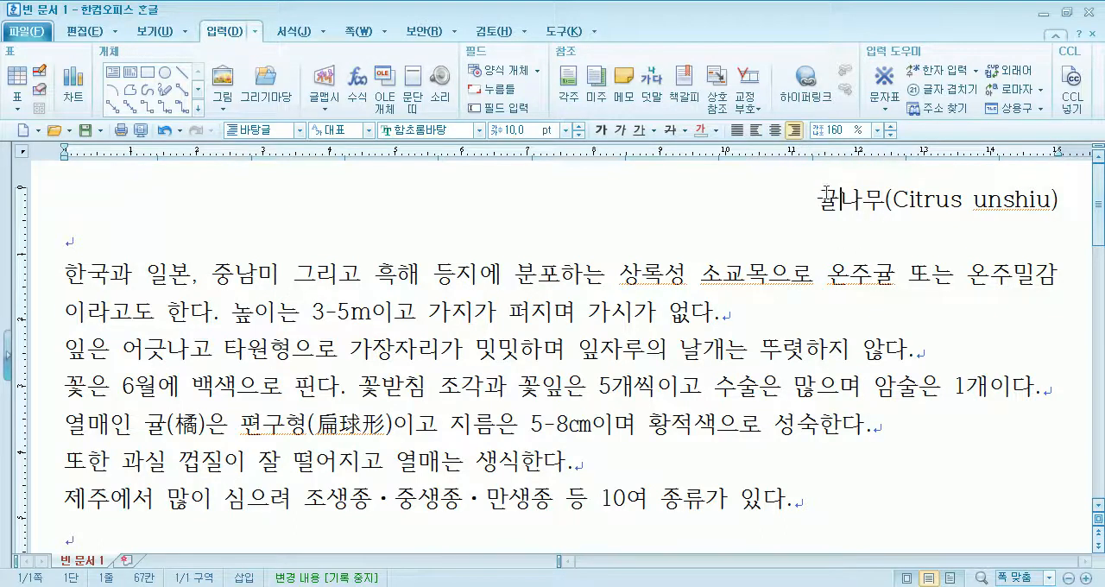
click(736, 130)
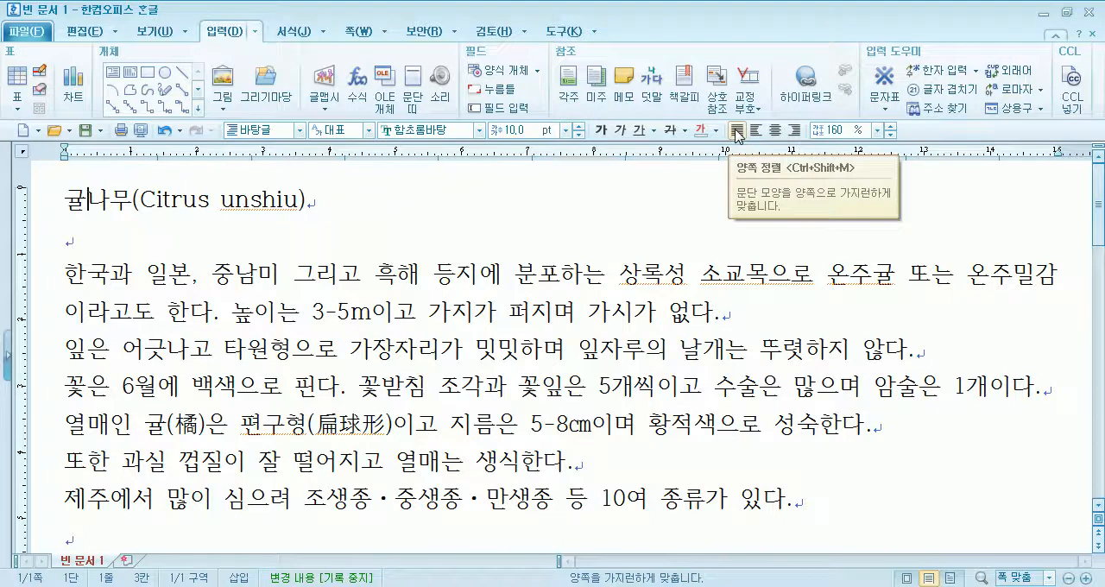
- Apply right, center and left alignment in turn to the first body paragraph beginning 한국과 일본
drag(41, 275, 739, 319)
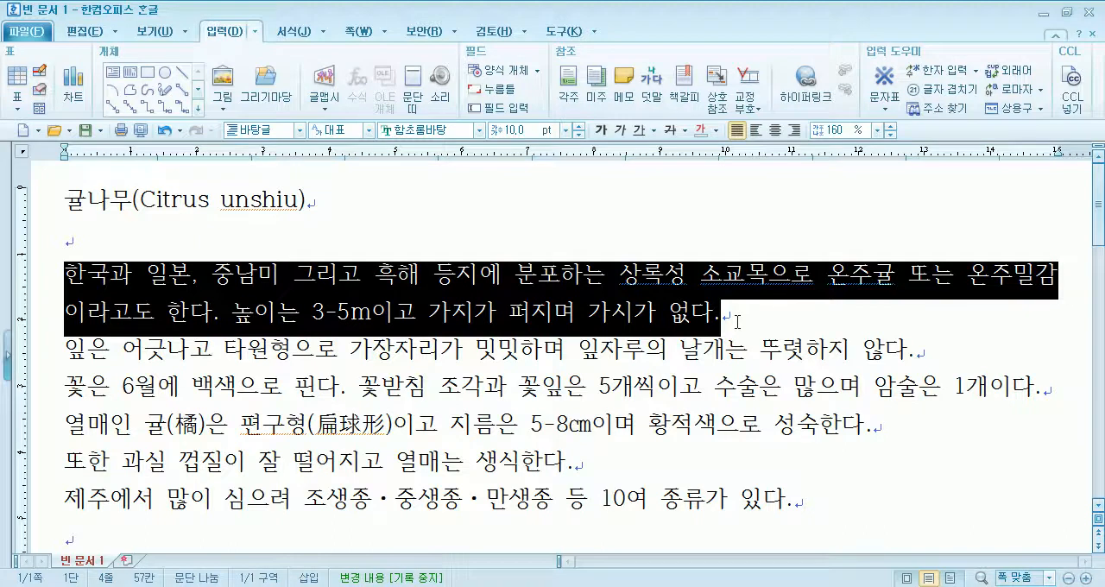
click(510, 275)
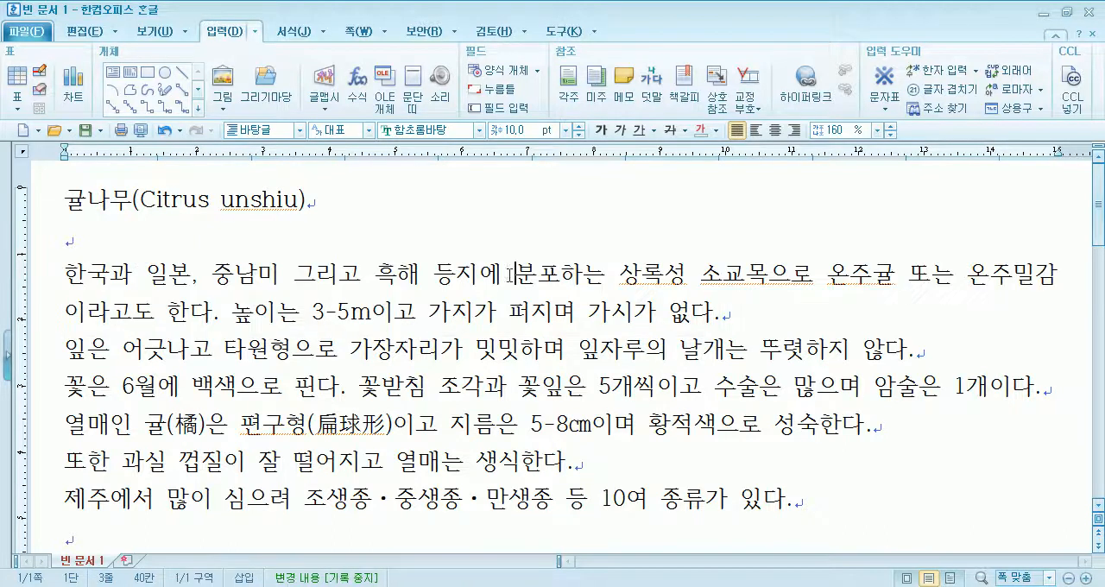
click(794, 131)
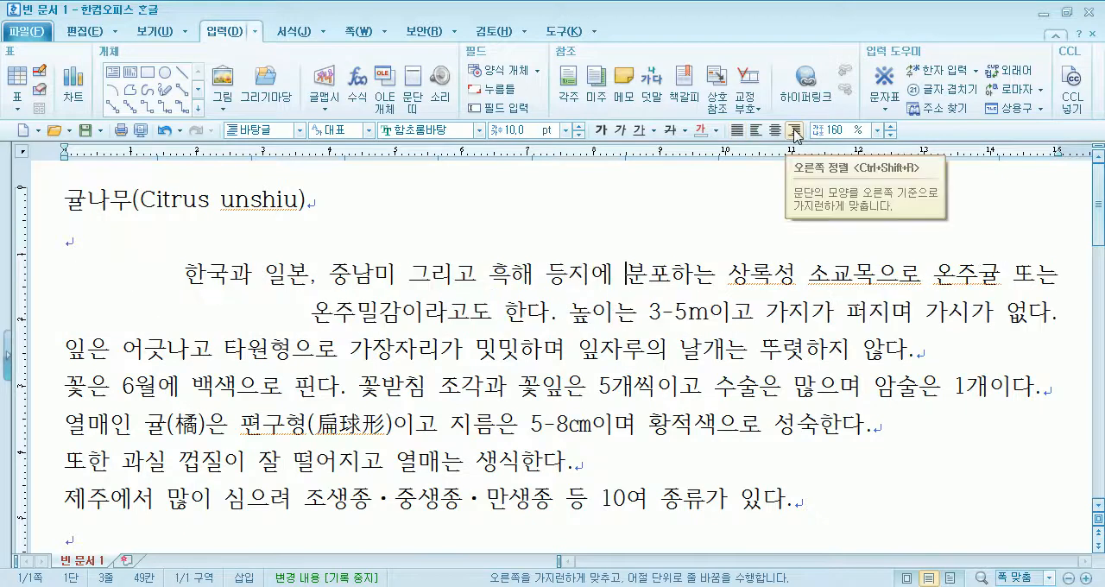
click(775, 131)
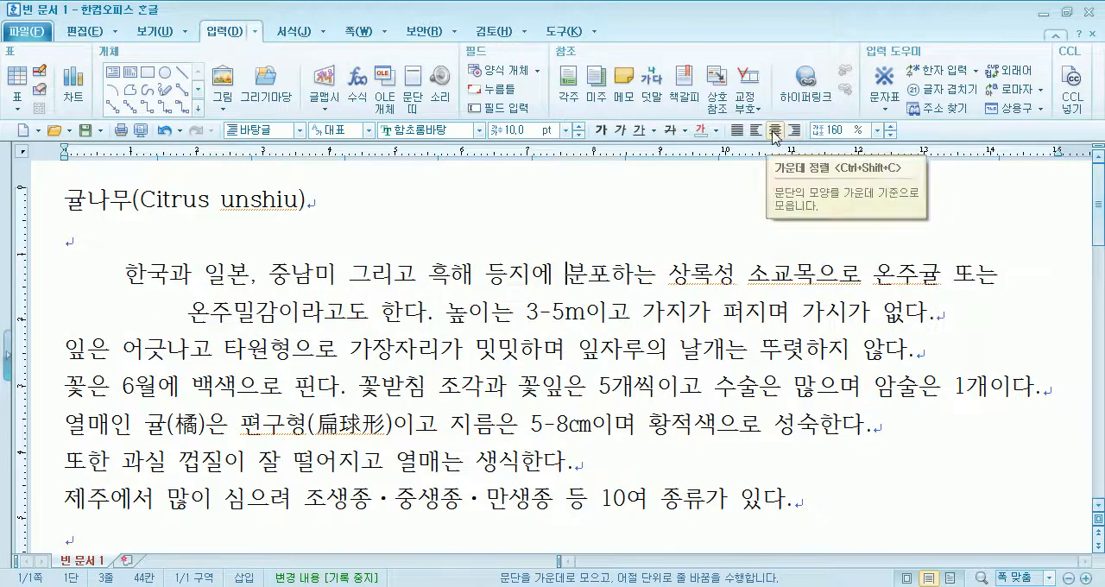
click(757, 130)
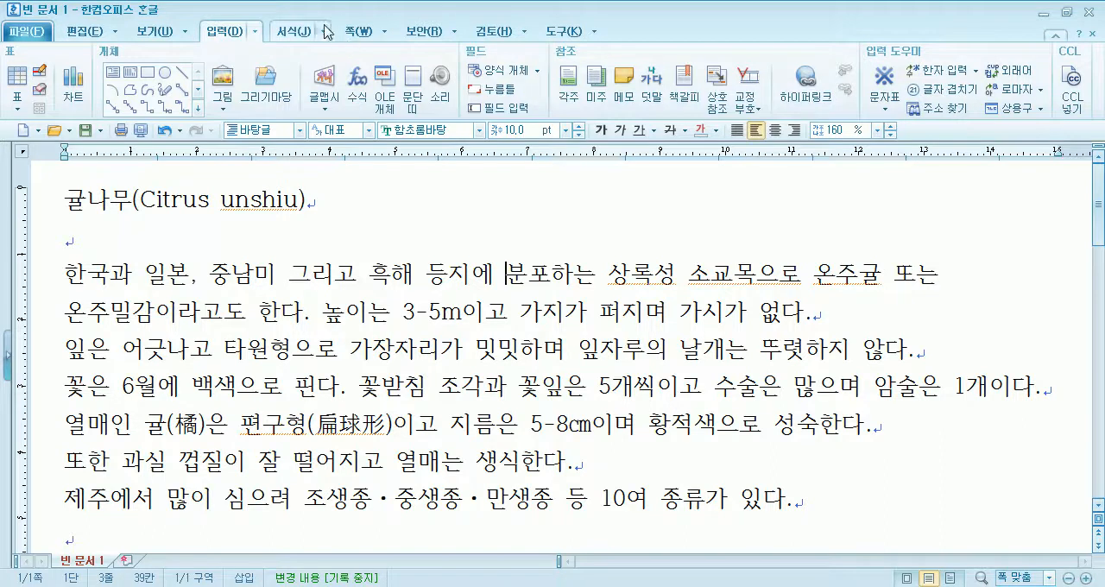
- Try the paragraph formatting alignments center, right and left on the first body paragraph, compare left with justified, and finish on justified
click(293, 31)
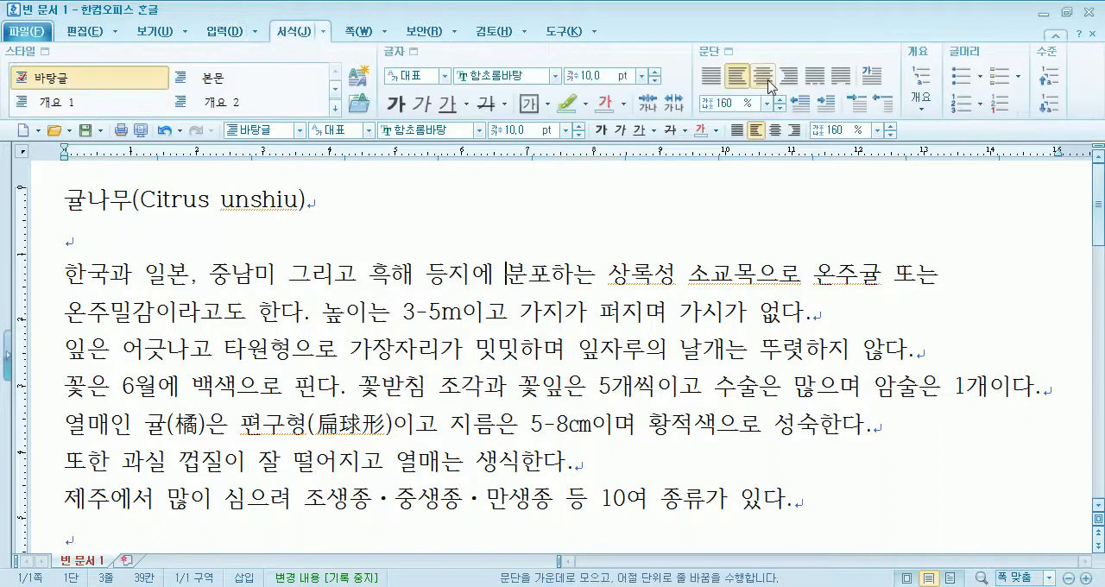
click(762, 76)
click(788, 80)
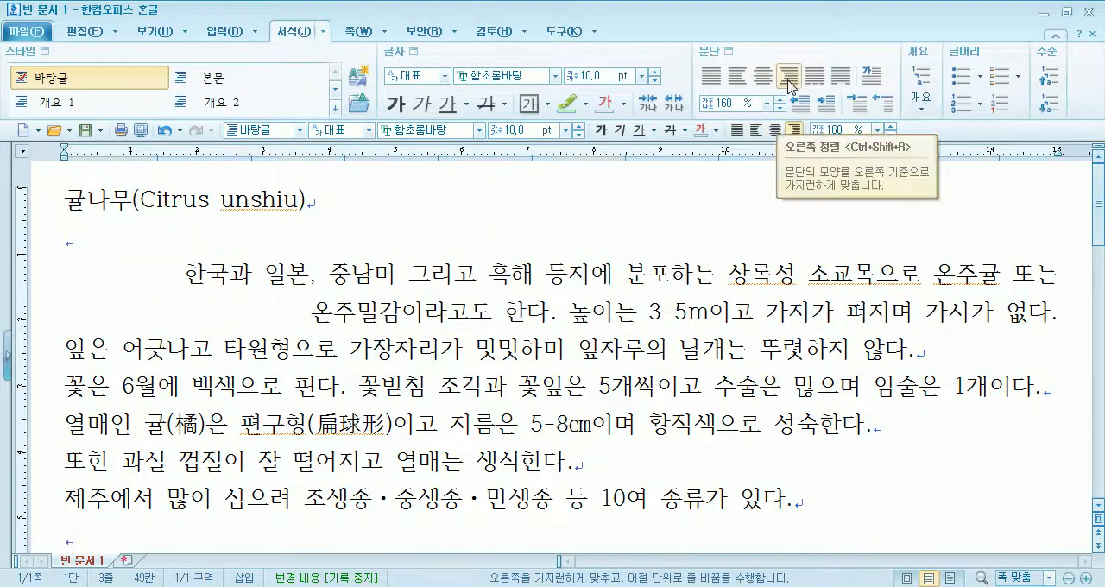
click(740, 83)
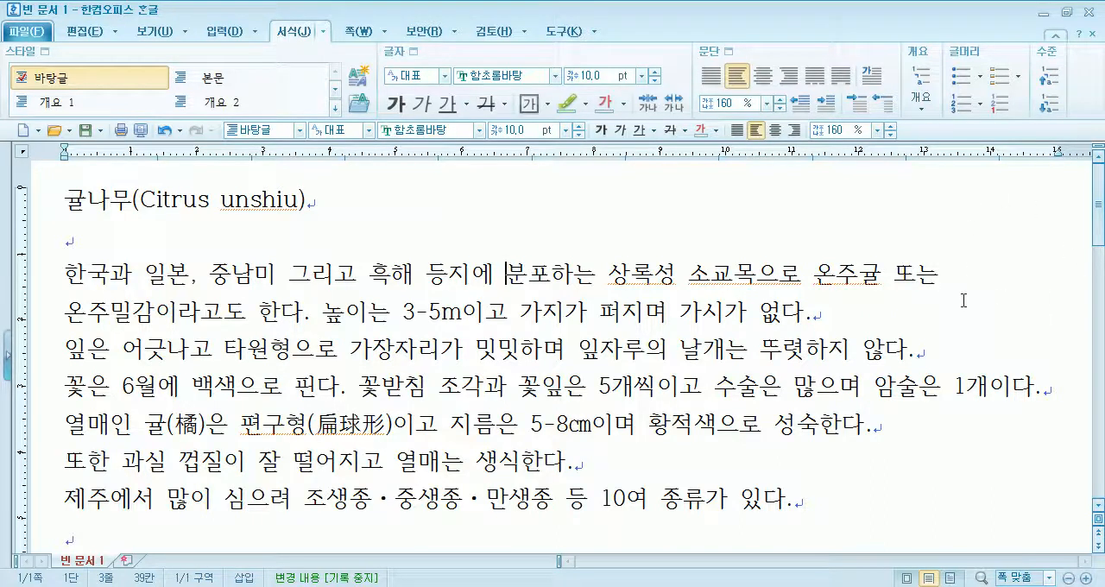
click(716, 76)
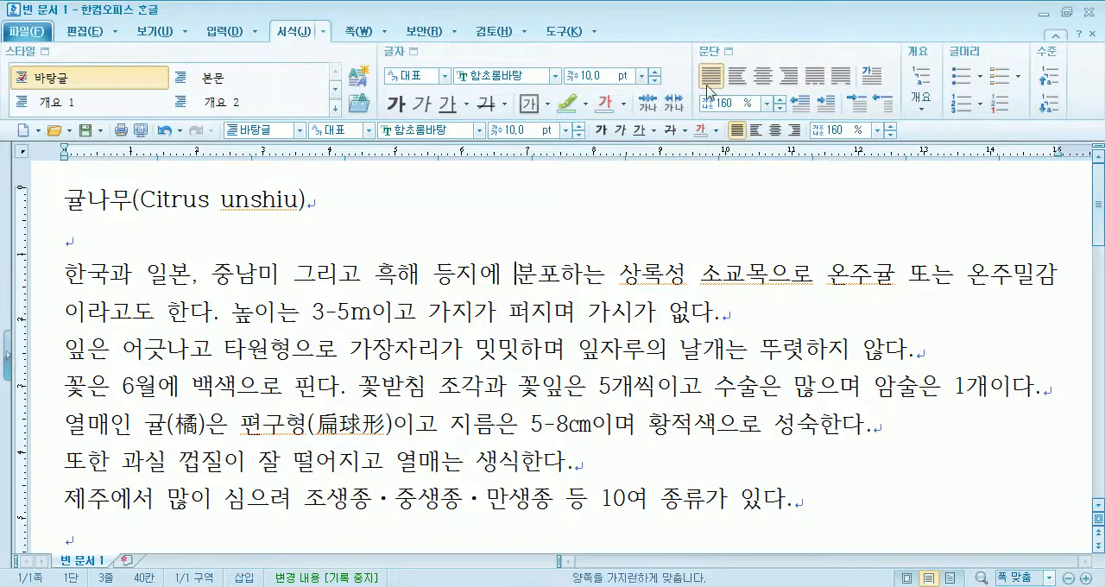
click(735, 79)
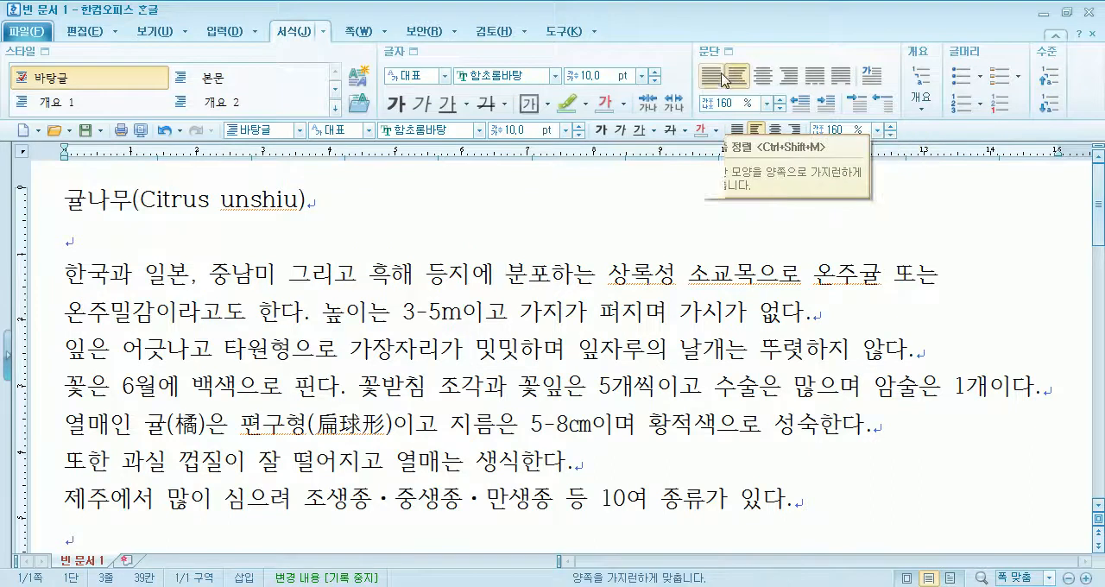
click(713, 80)
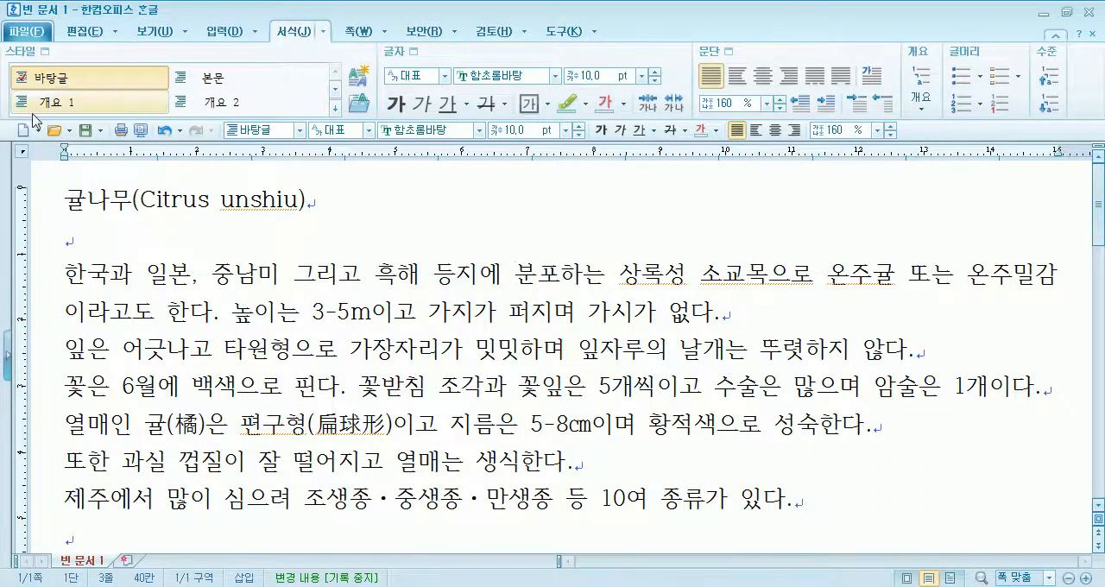
- Switch the single-line title to left alignment and back to justified to compare the two
drag(67, 200, 361, 199)
click(361, 199)
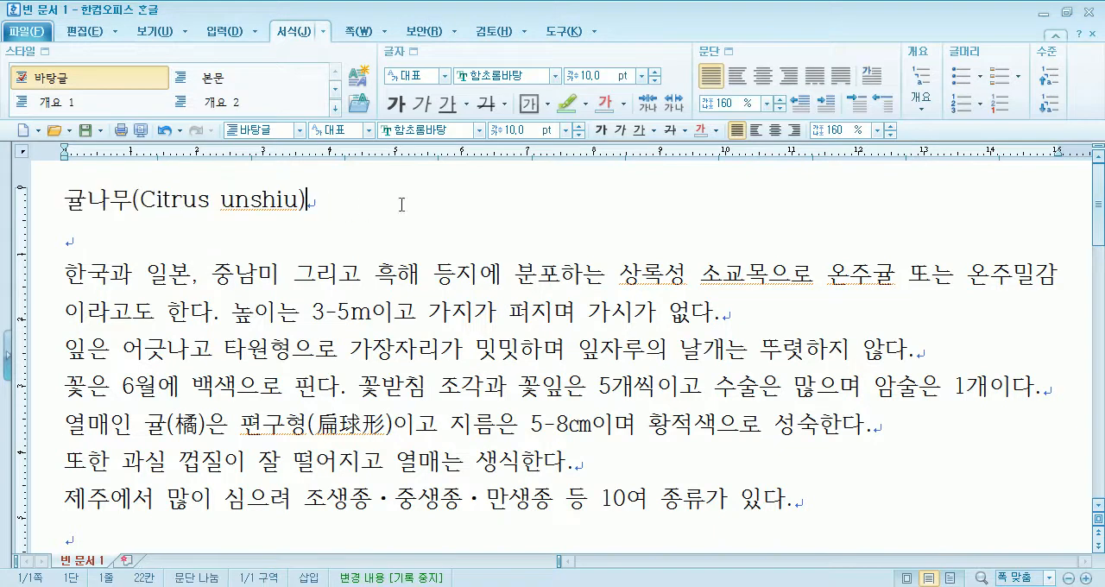
click(737, 75)
click(712, 80)
- Switch the two-line first body paragraph to left alignment and back to justified to compare its line ends
click(675, 274)
drag(674, 274, 688, 315)
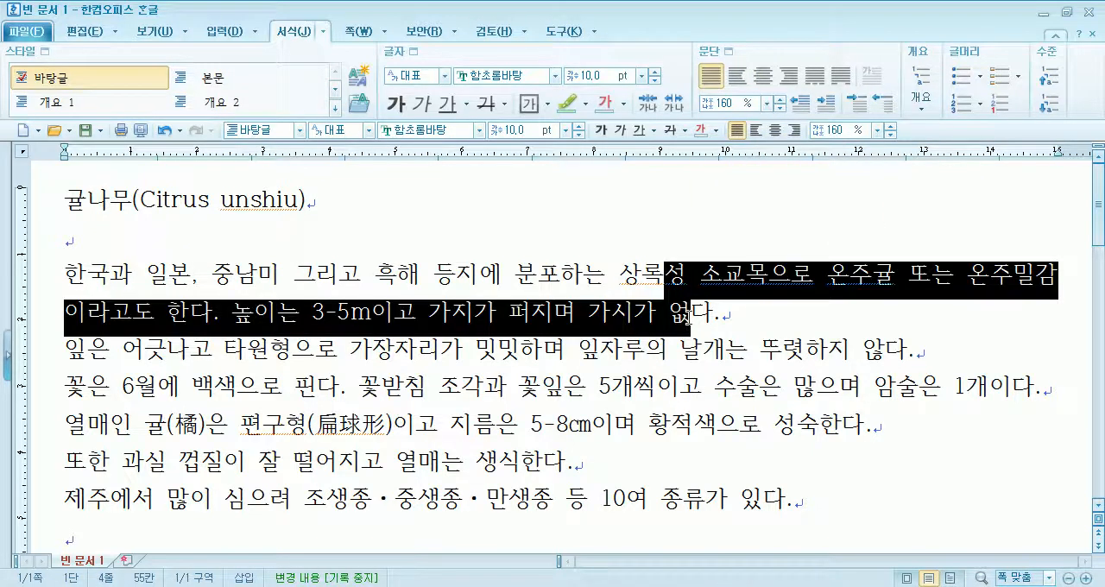
click(645, 277)
click(740, 77)
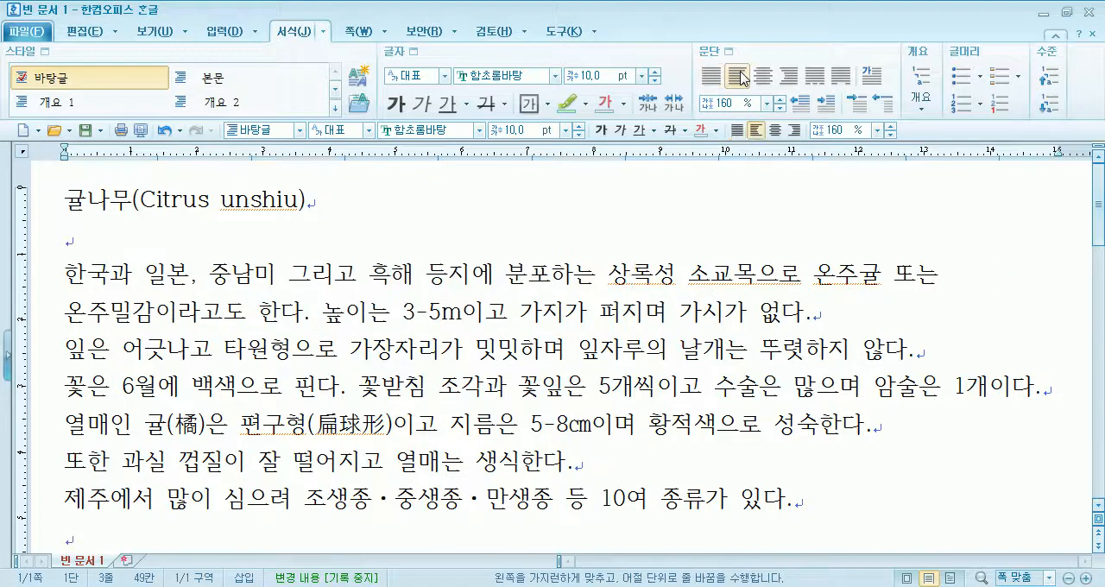
click(713, 78)
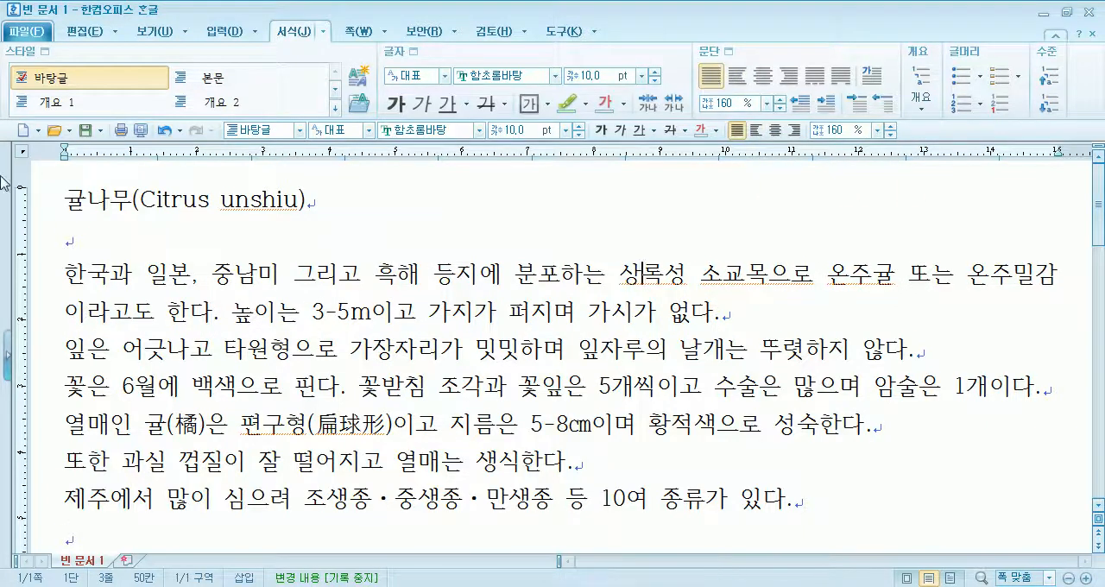
drag(65, 200, 325, 200)
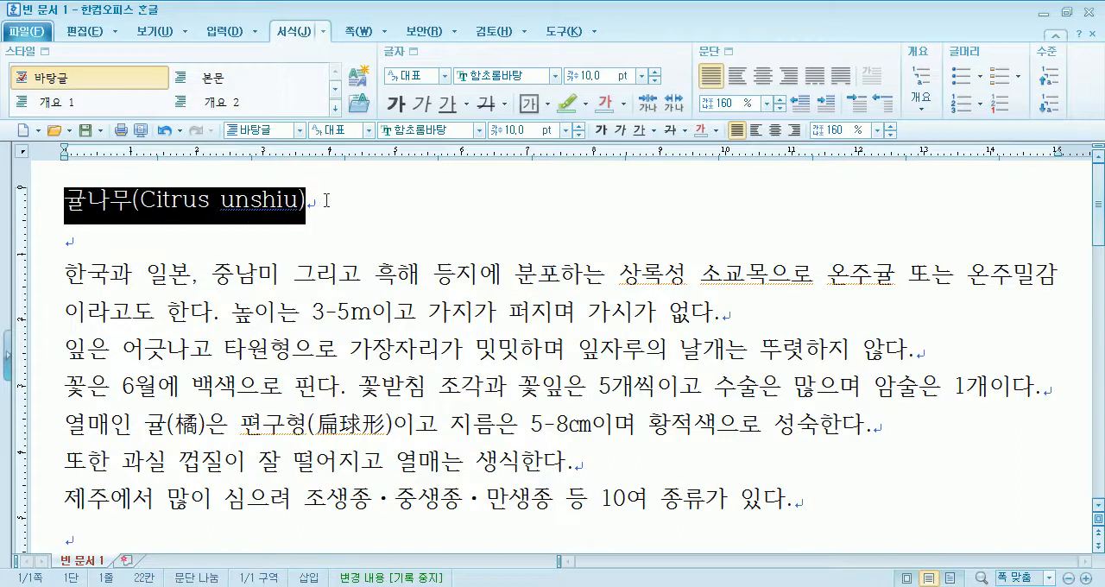
click(332, 202)
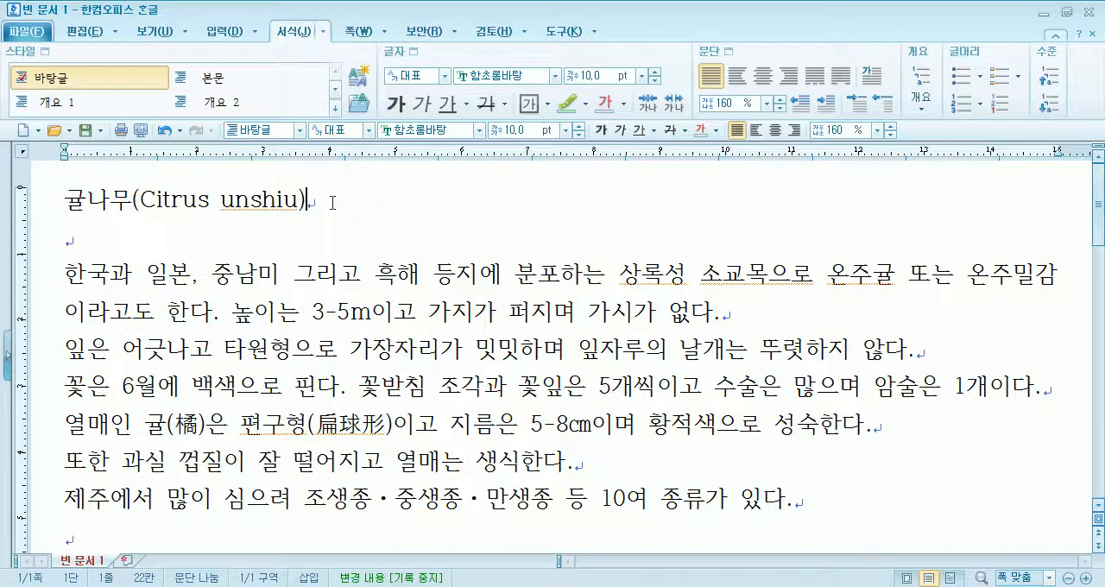
drag(316, 274, 440, 354)
click(469, 356)
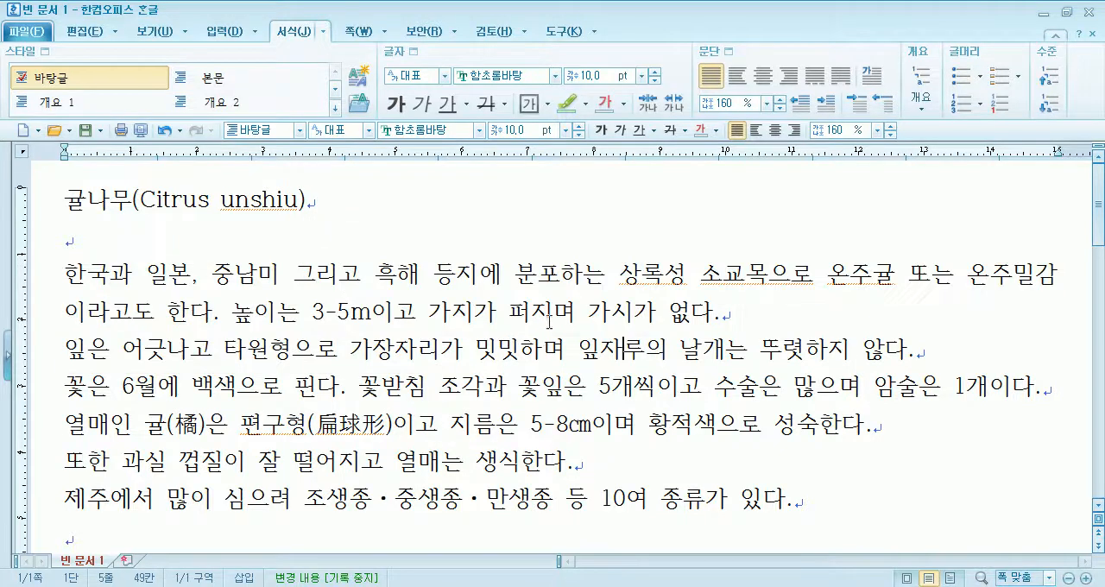
drag(562, 277, 574, 312)
drag(644, 350, 653, 380)
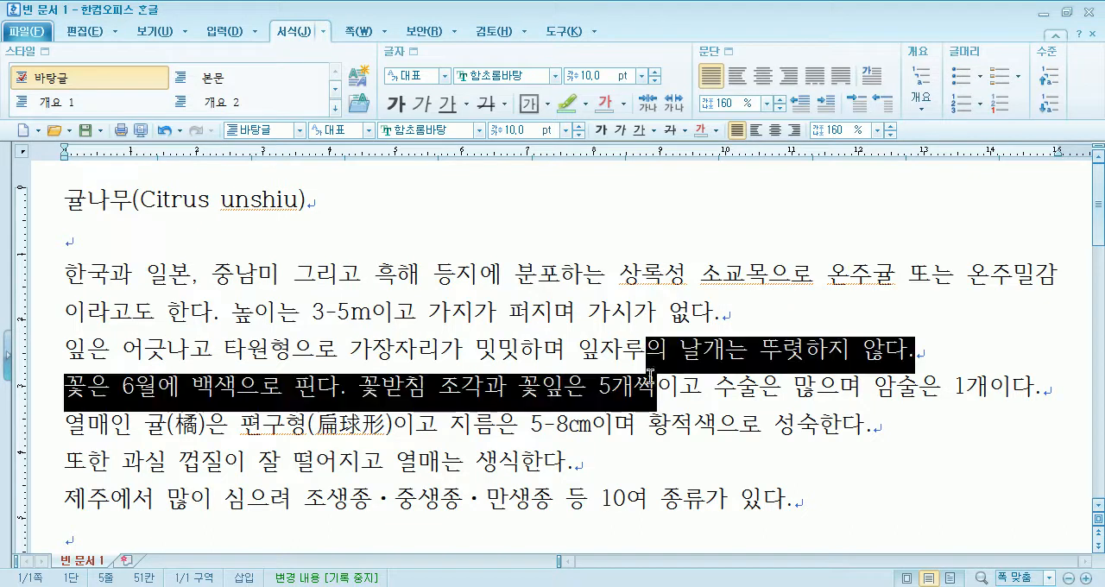
drag(616, 277, 671, 434)
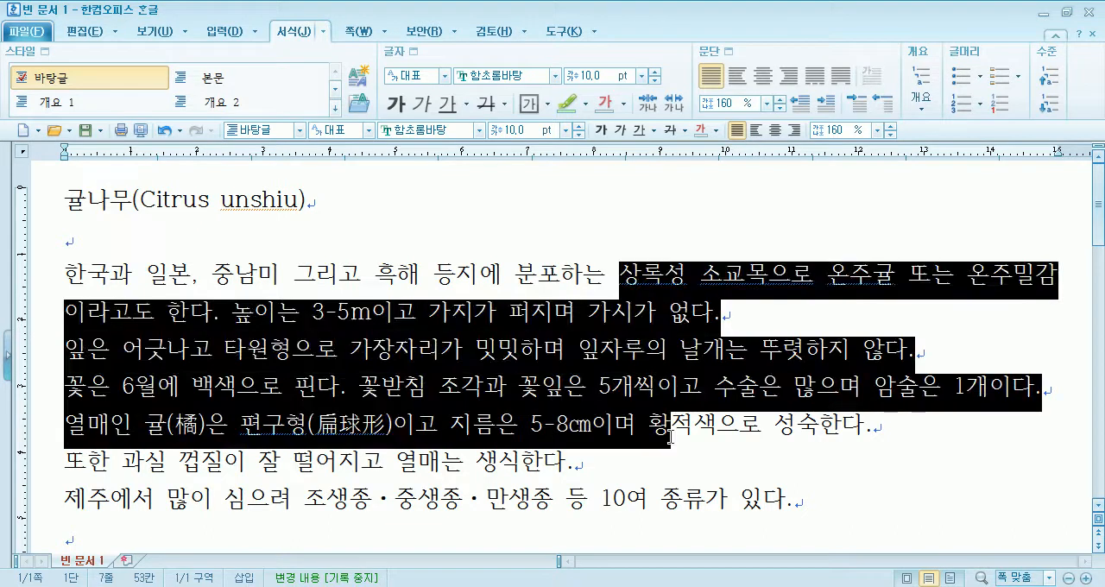
- Locate the paragraph shape settings for the title line and open their border and background options
click(350, 193)
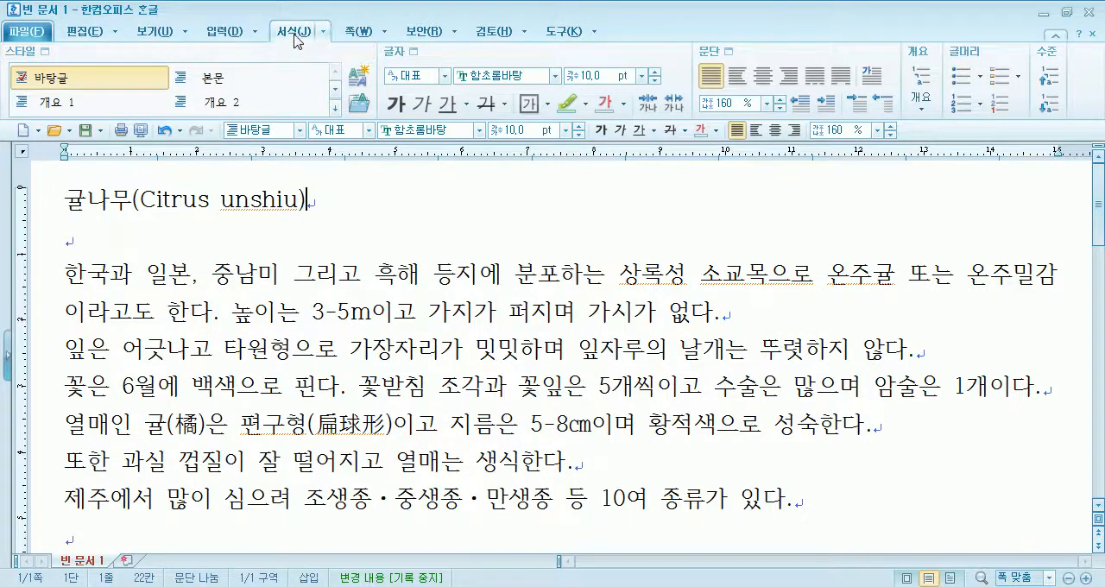
click(85, 35)
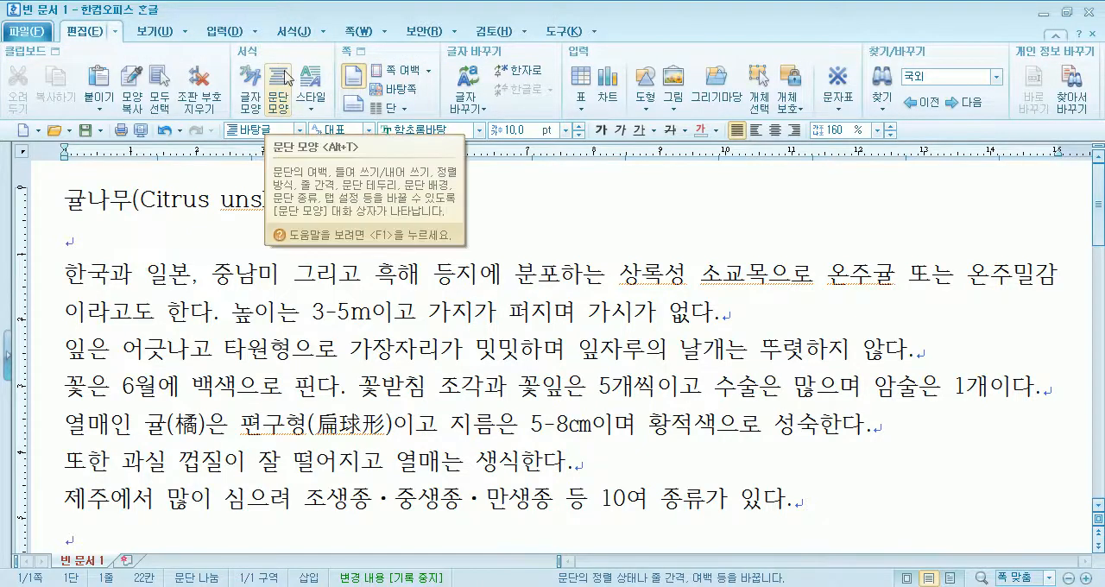
click(292, 33)
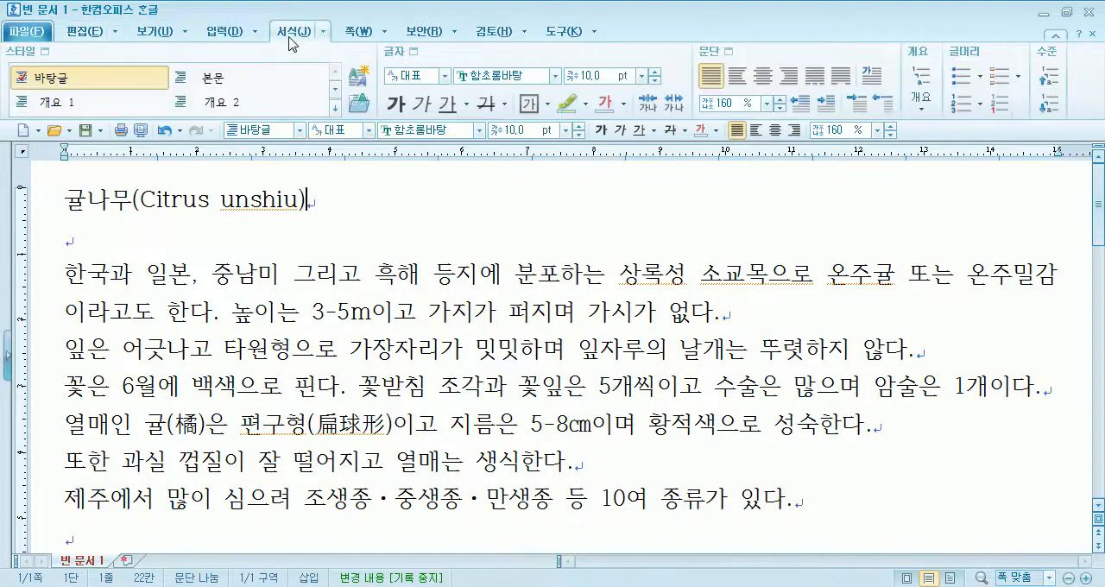
click(724, 56)
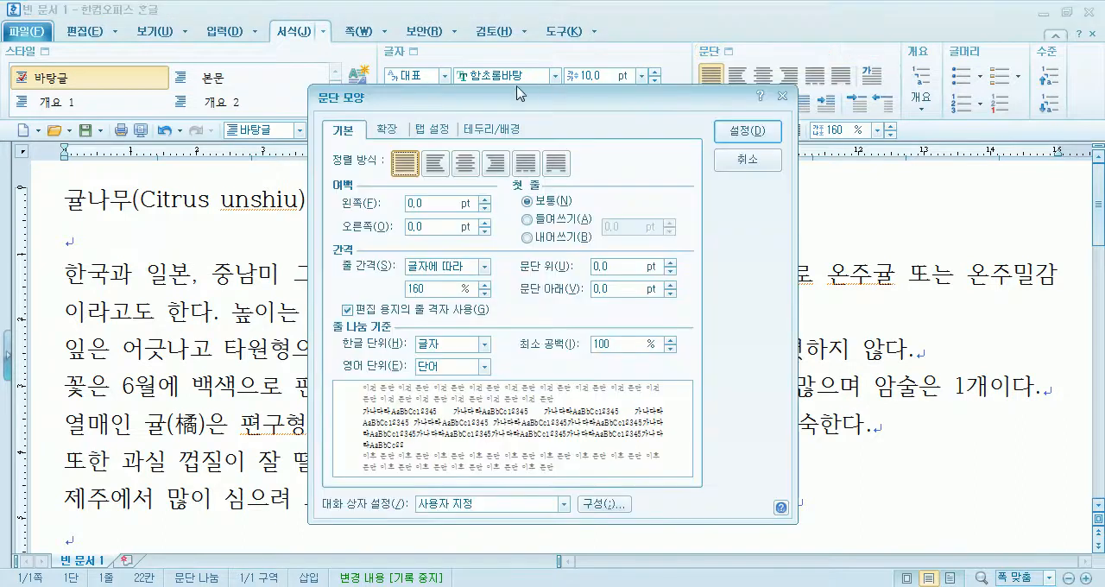
drag(484, 101, 586, 85)
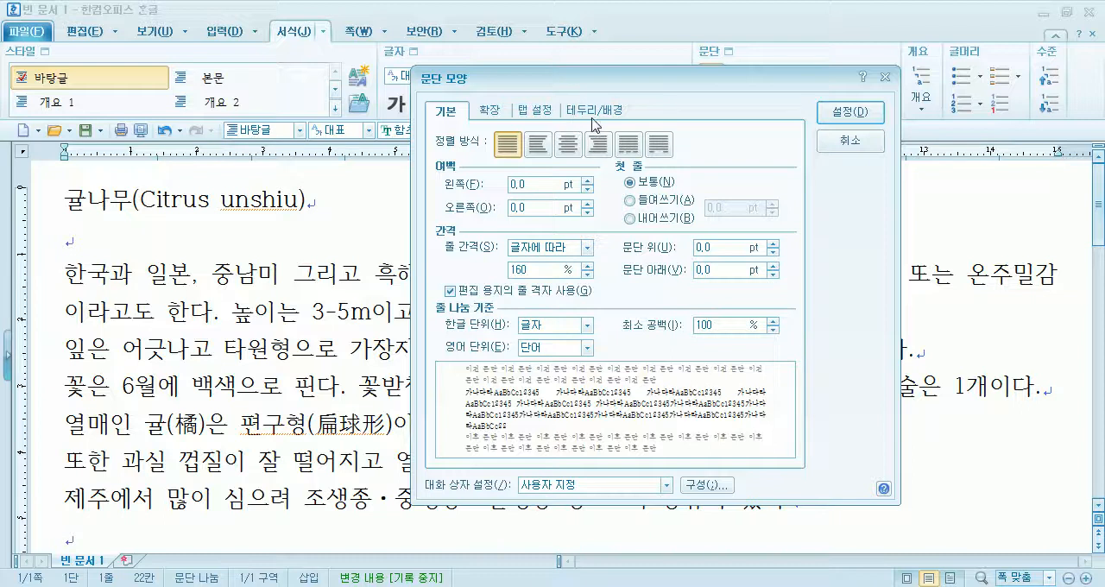
click(594, 117)
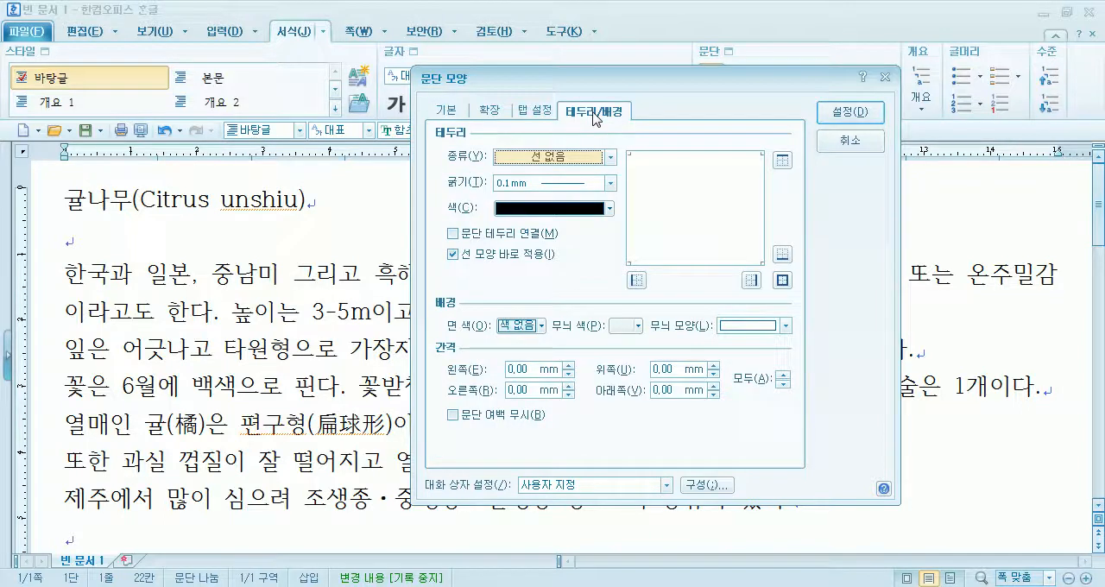
click(563, 160)
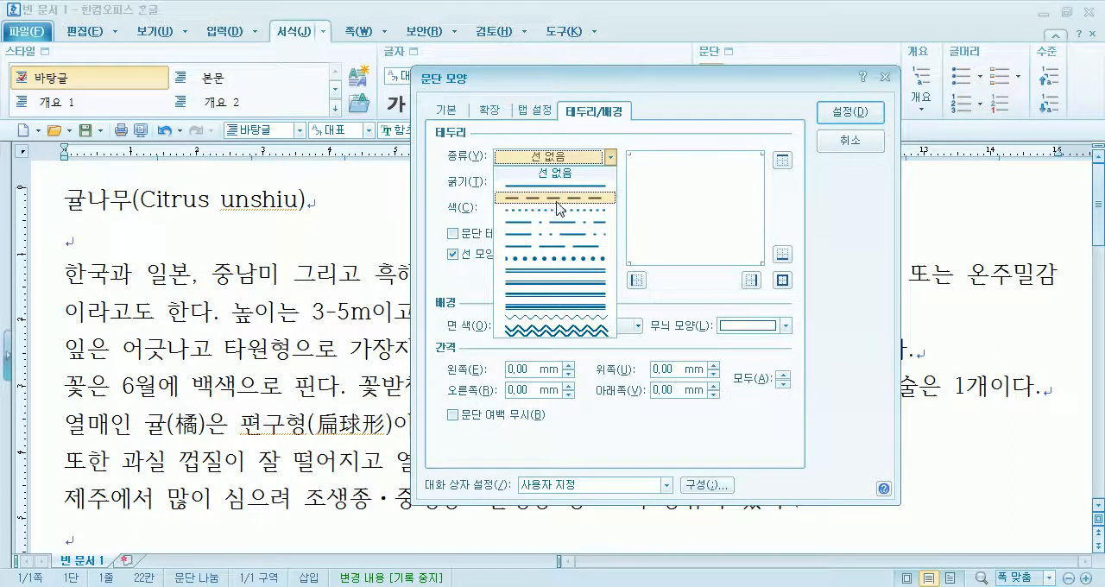
click(557, 236)
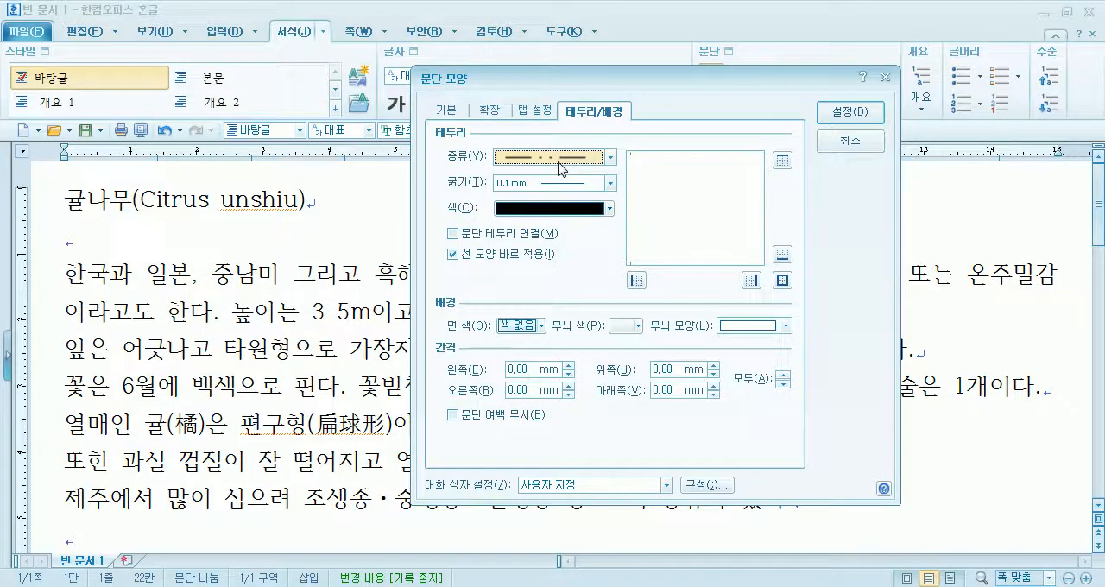
click(537, 209)
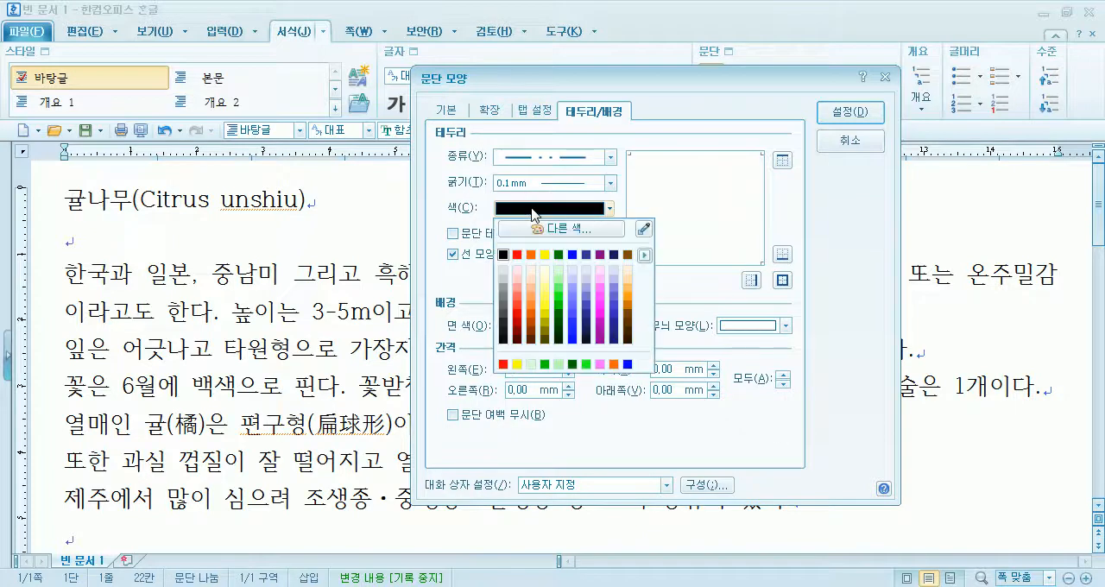
click(559, 256)
click(549, 211)
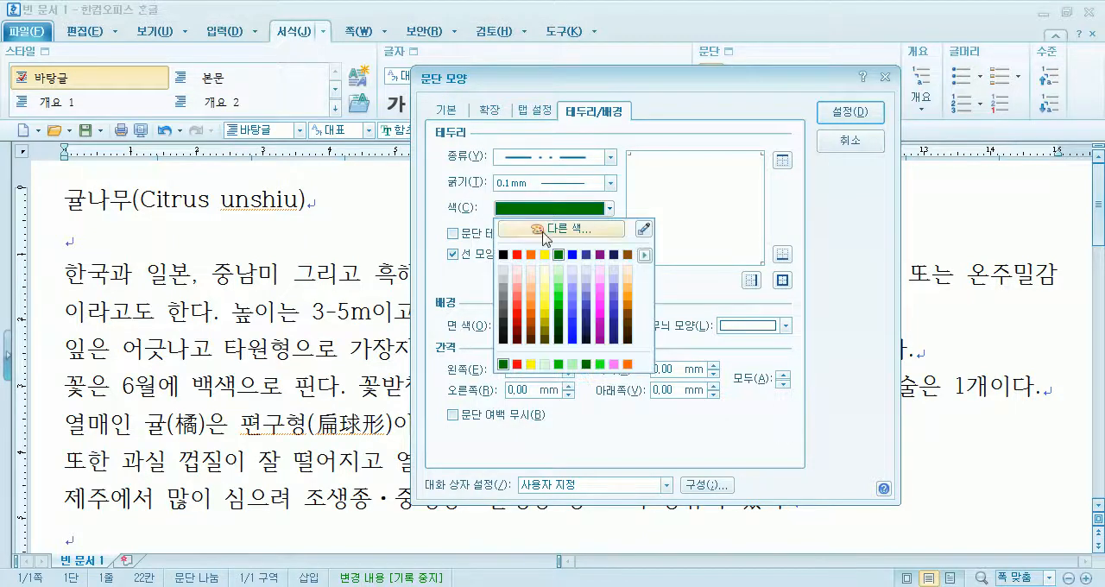
click(520, 256)
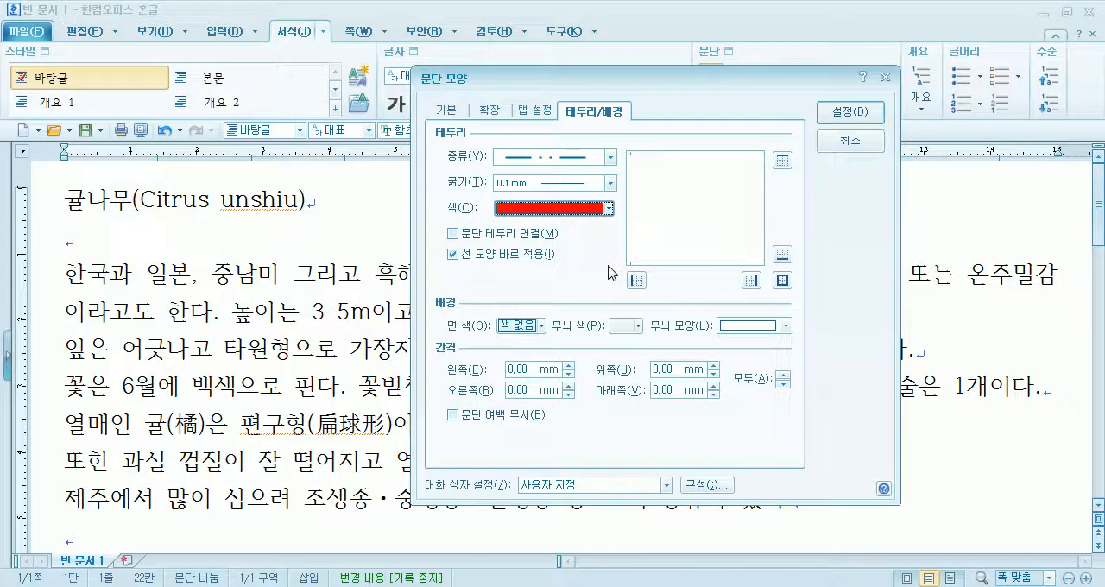
click(783, 163)
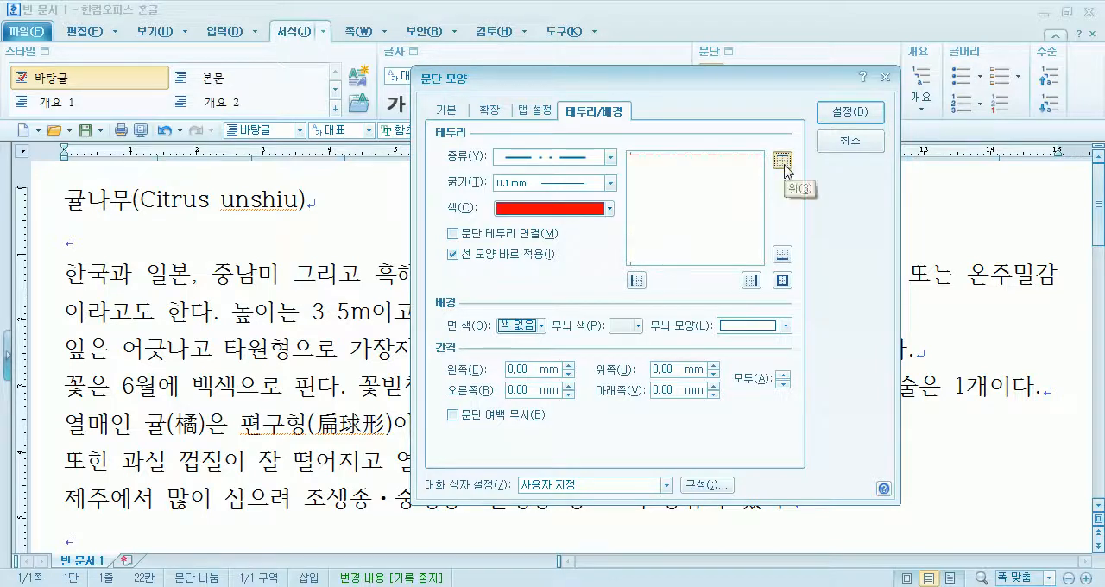
click(783, 254)
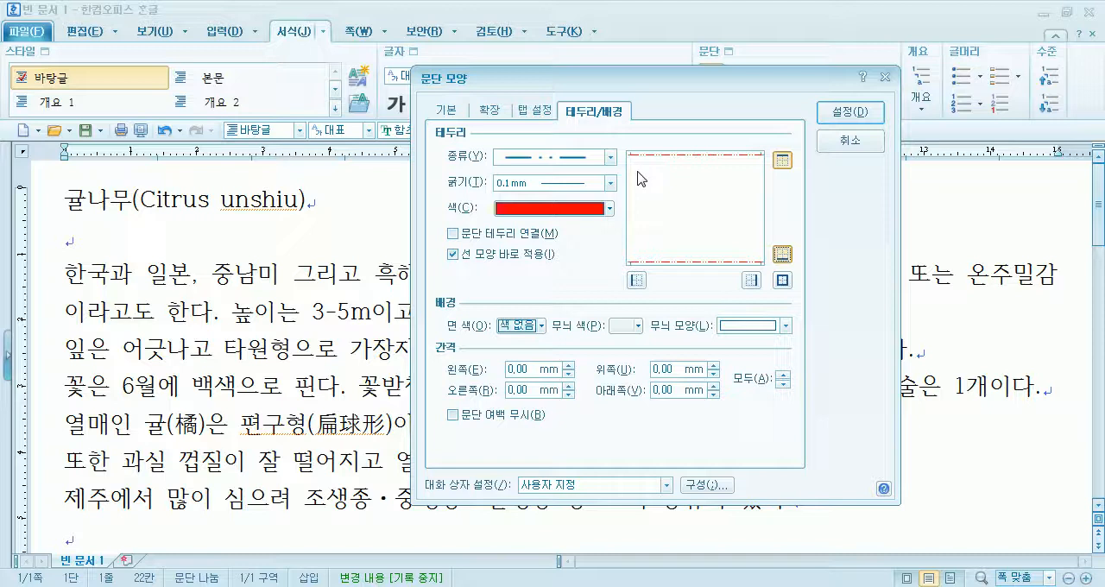
click(842, 143)
- Select the whole title line 귤나무(Citrus unshiu) and choose the dash-dot-dot line as its paragraph border type
drag(64, 201, 353, 197)
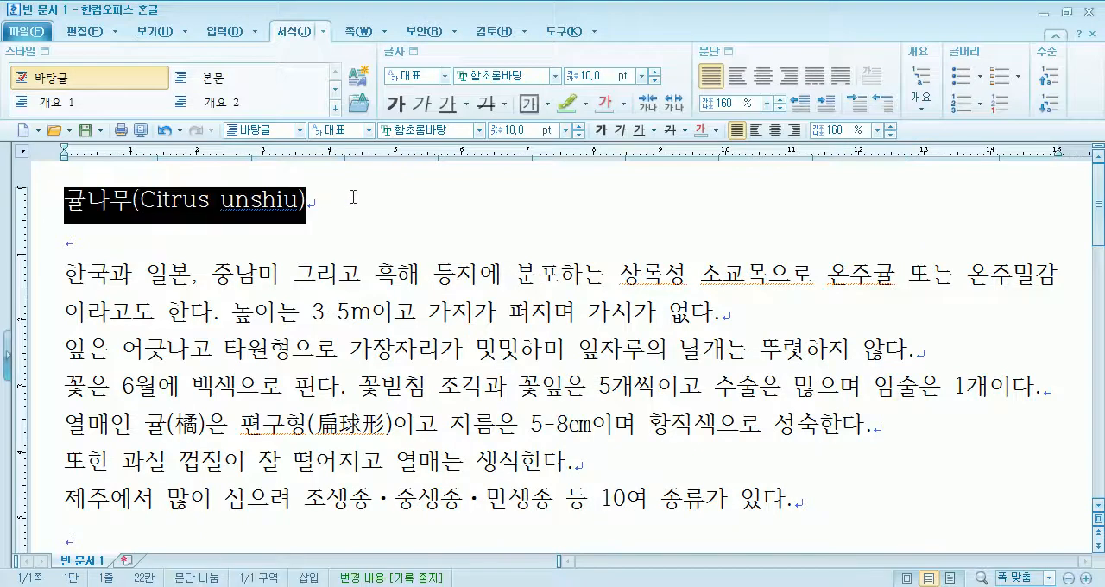
click(720, 57)
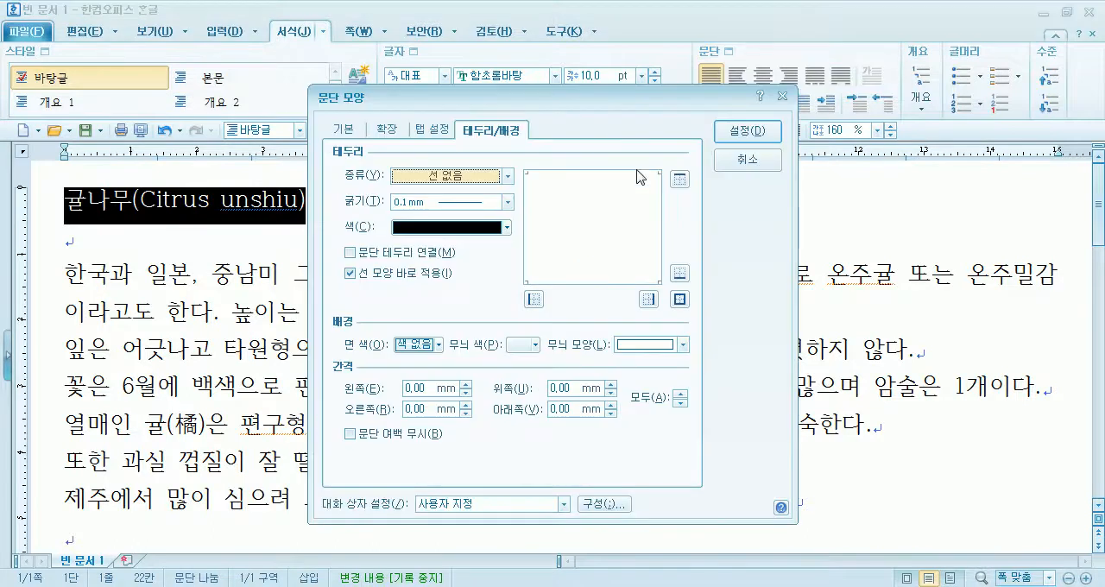
click(443, 177)
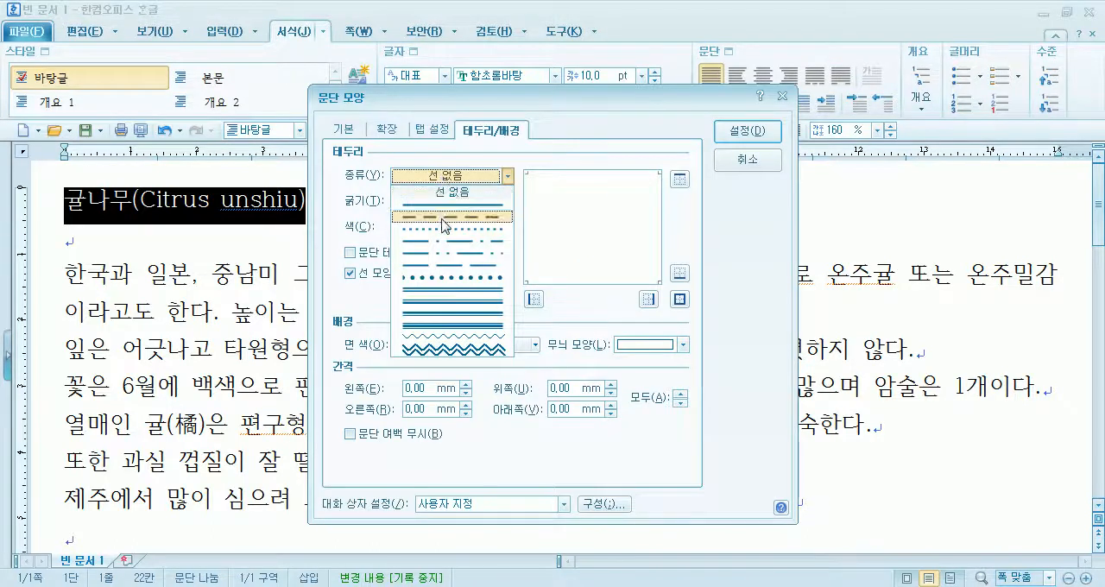
click(445, 212)
click(443, 179)
click(436, 229)
click(443, 178)
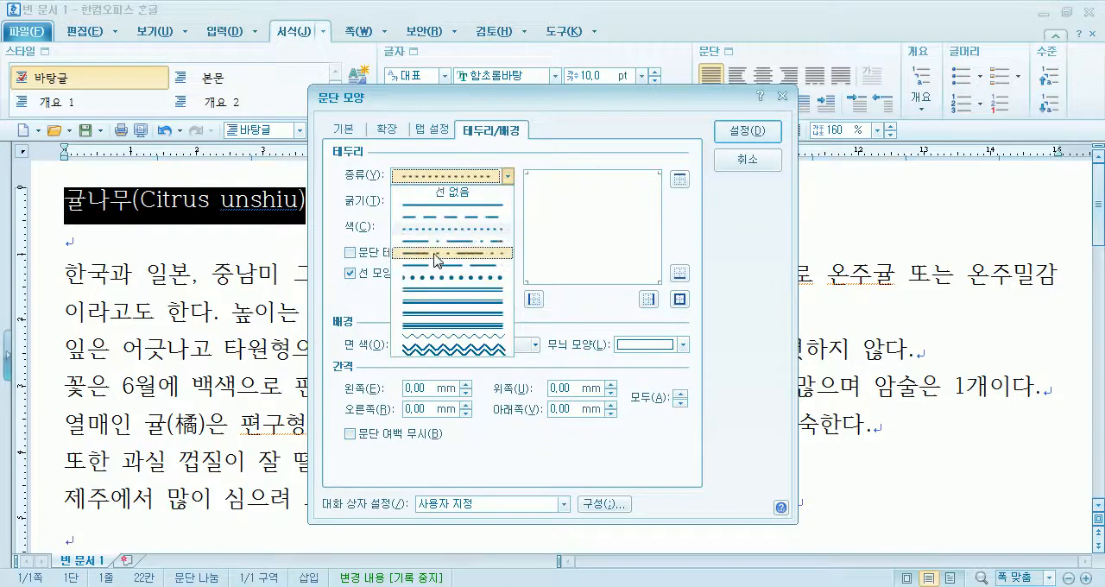
click(438, 253)
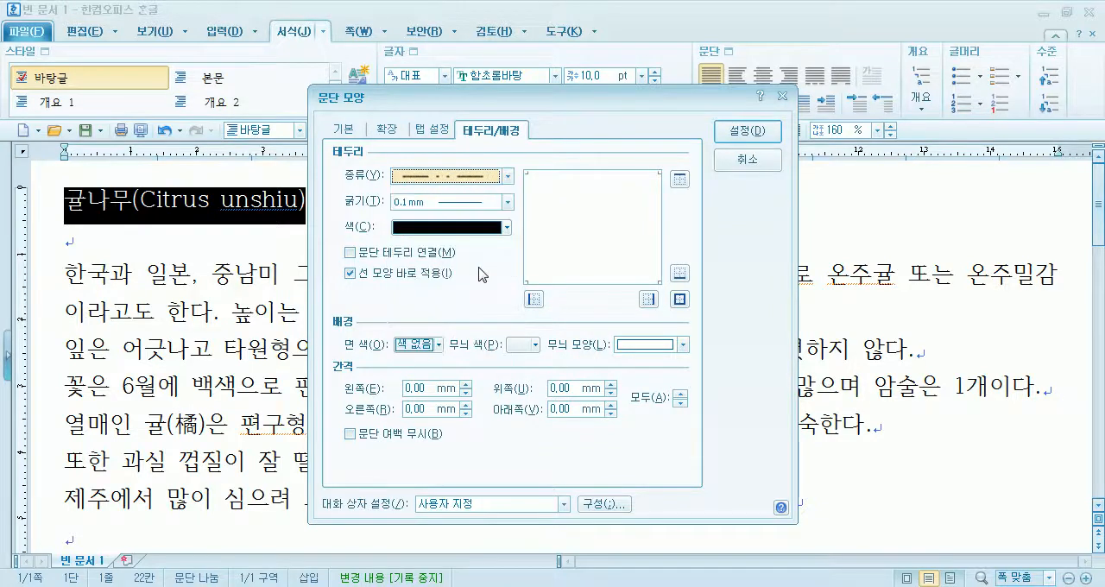
- Set the title's paragraph border colour to red and add the border to the top edge
click(414, 231)
click(416, 274)
click(426, 233)
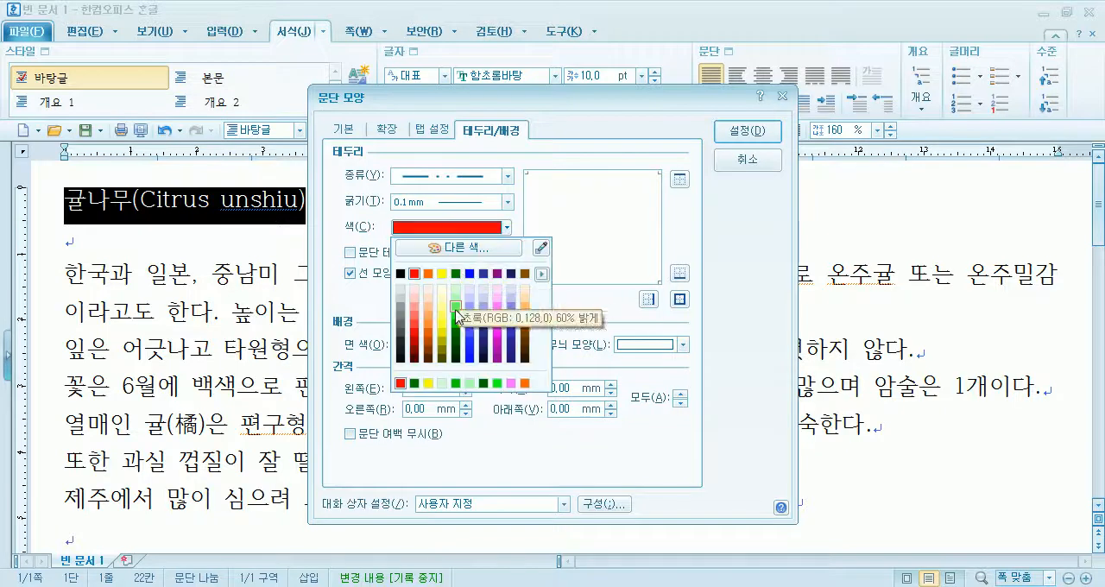
click(417, 274)
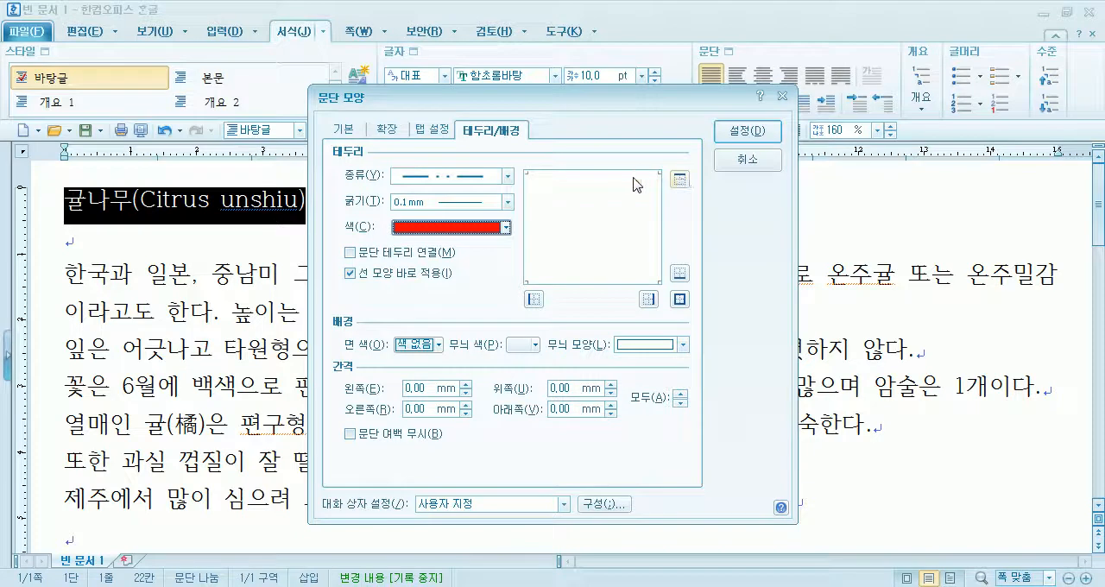
click(679, 180)
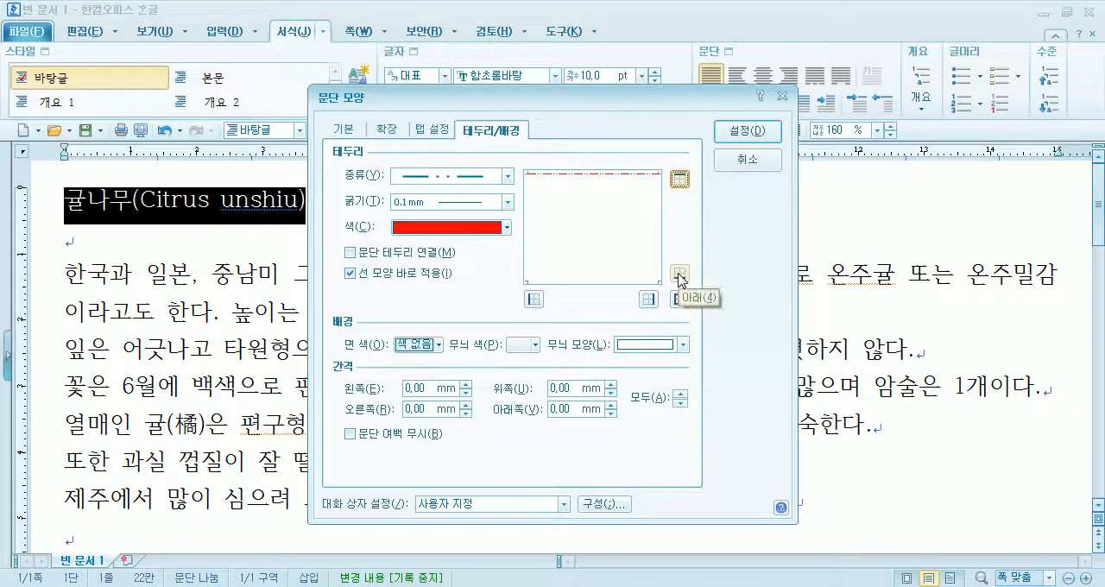
- Add the bottom border to the title paragraph, trying blue before setting both lines to red, and apply the settings
click(492, 228)
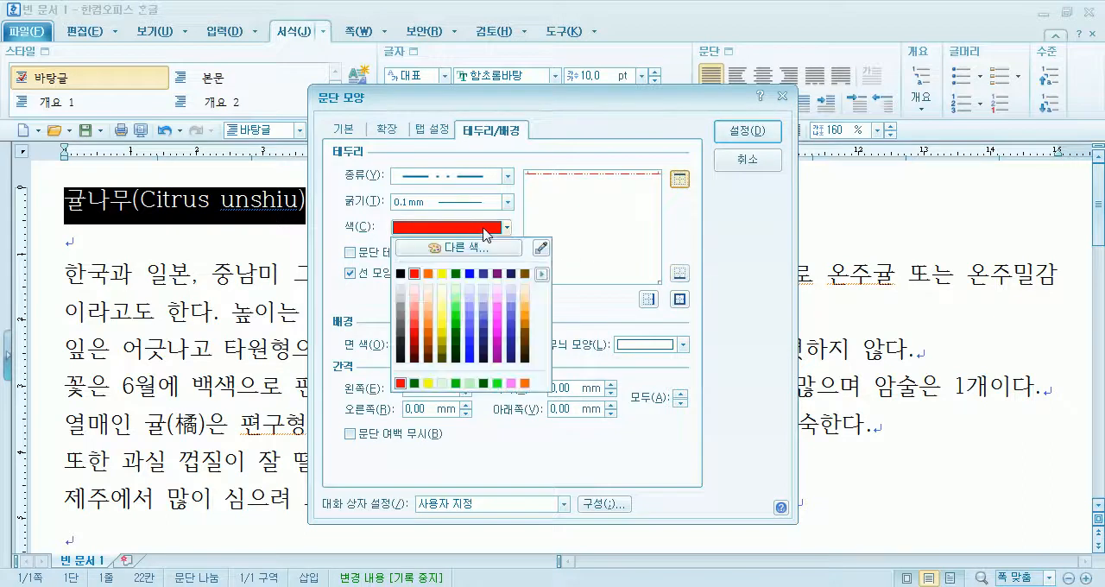
click(471, 275)
click(679, 274)
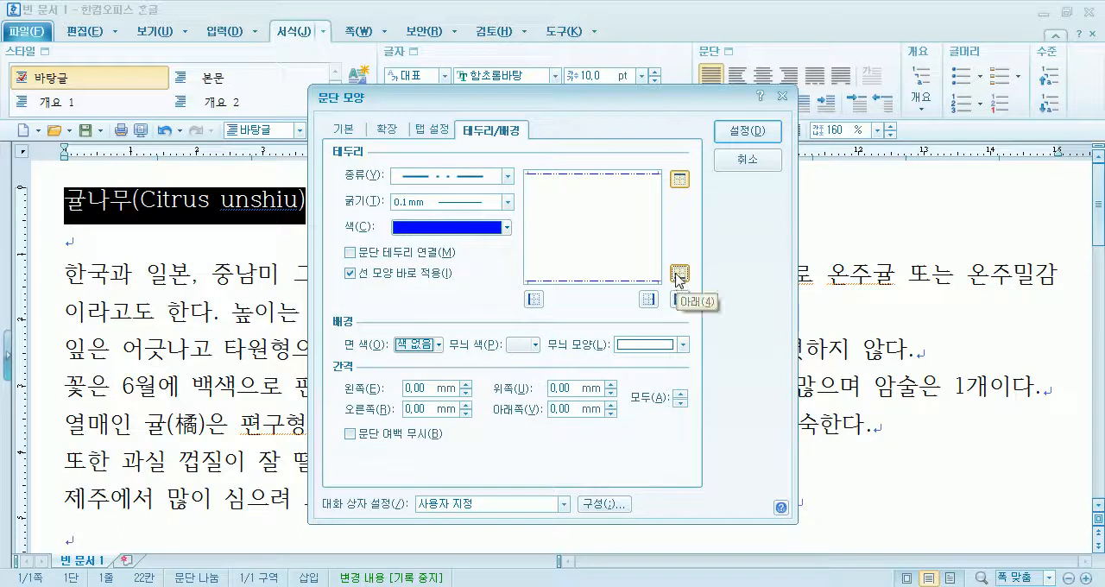
click(499, 227)
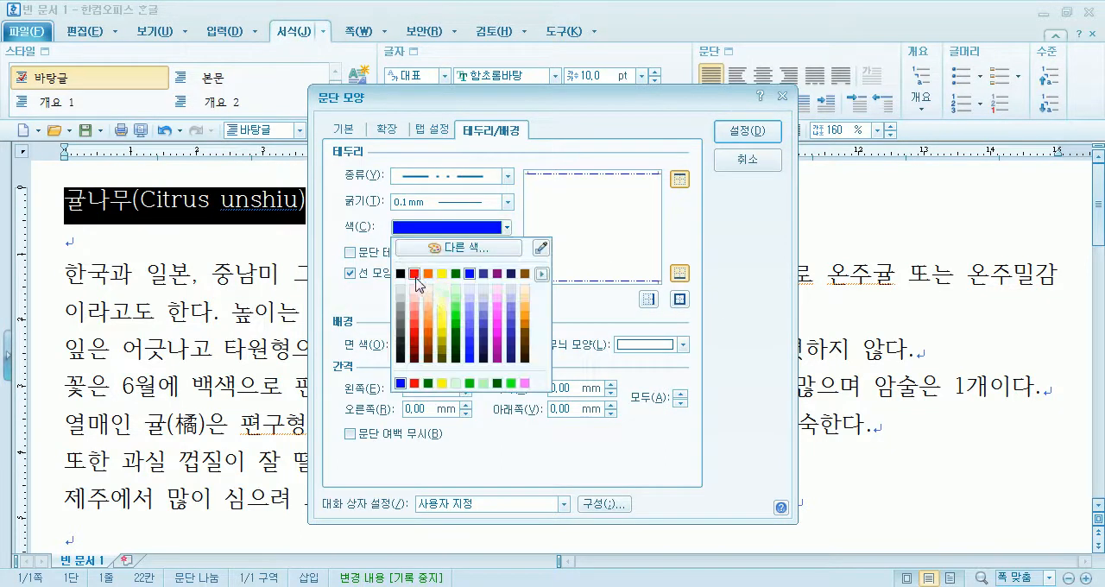
click(416, 275)
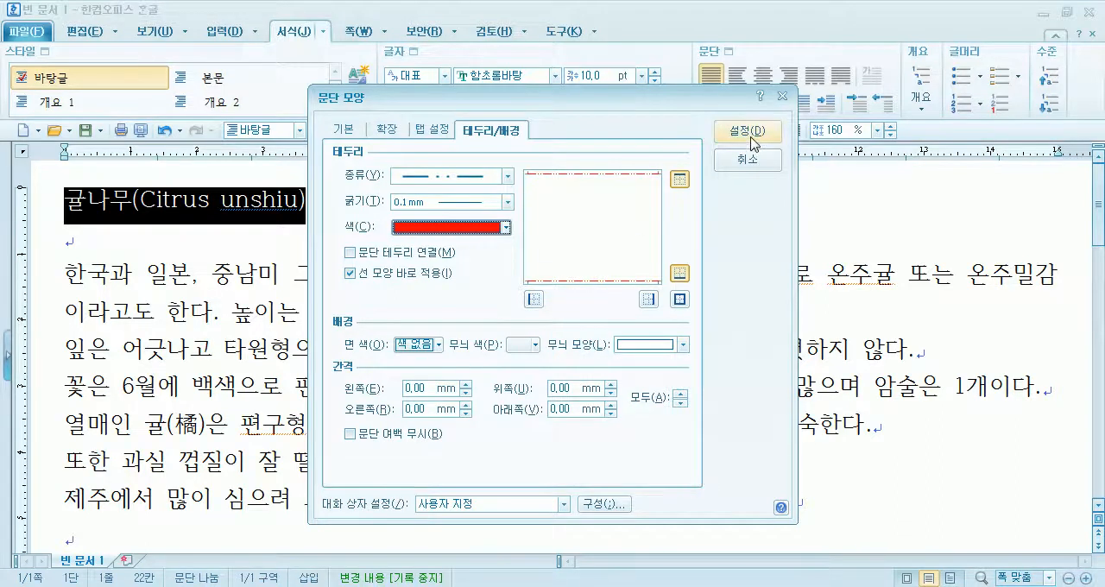
click(747, 131)
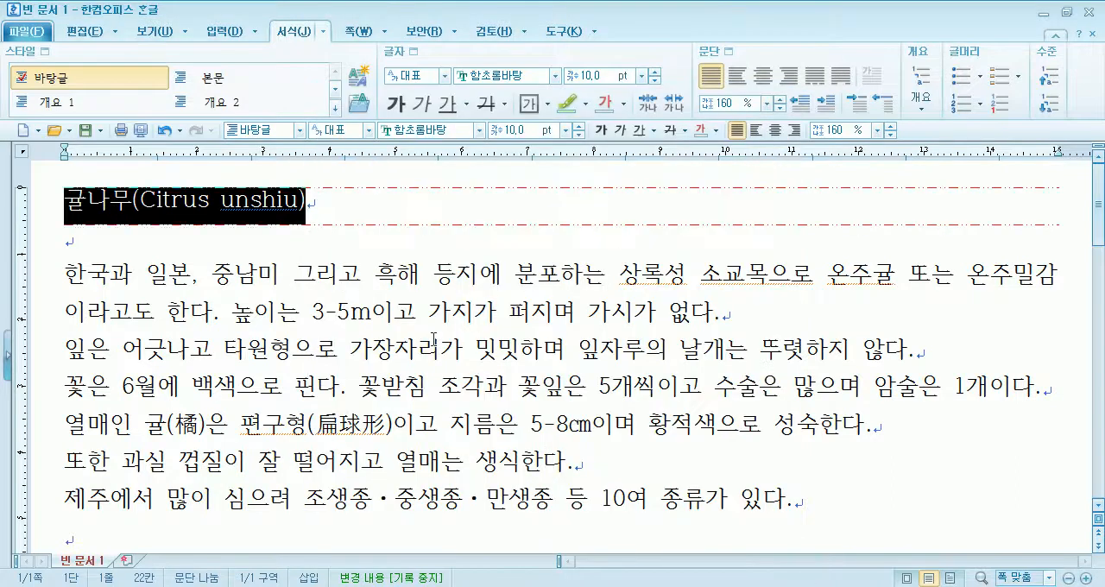
click(199, 239)
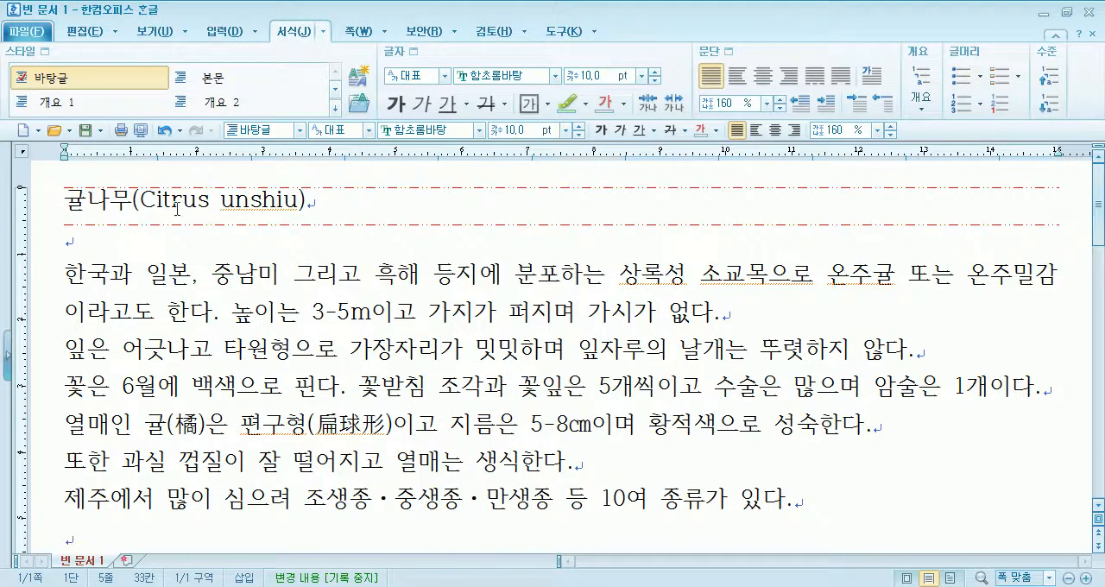
drag(63, 205, 318, 205)
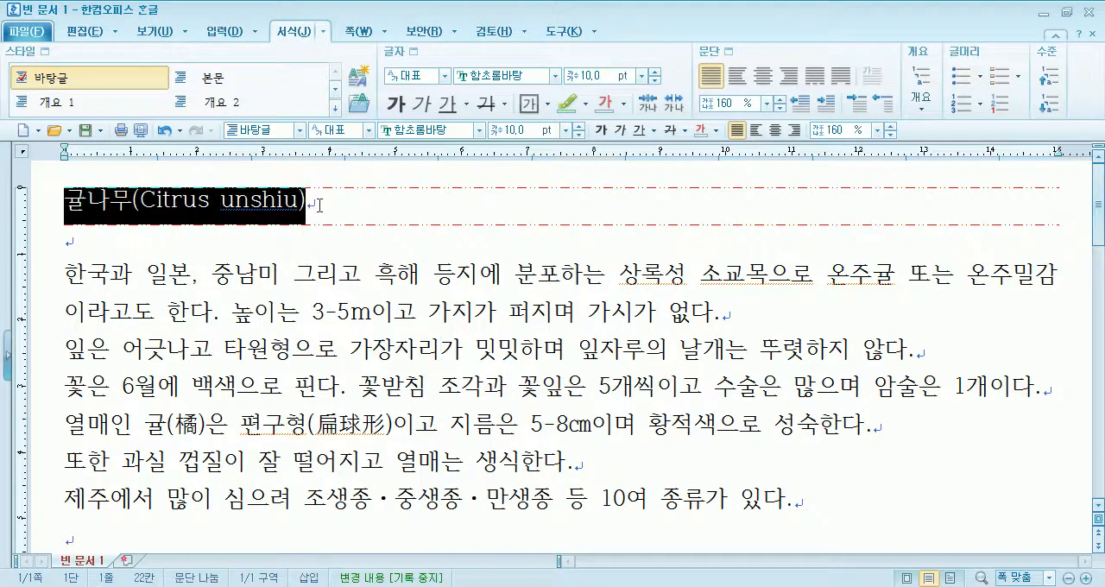
click(364, 233)
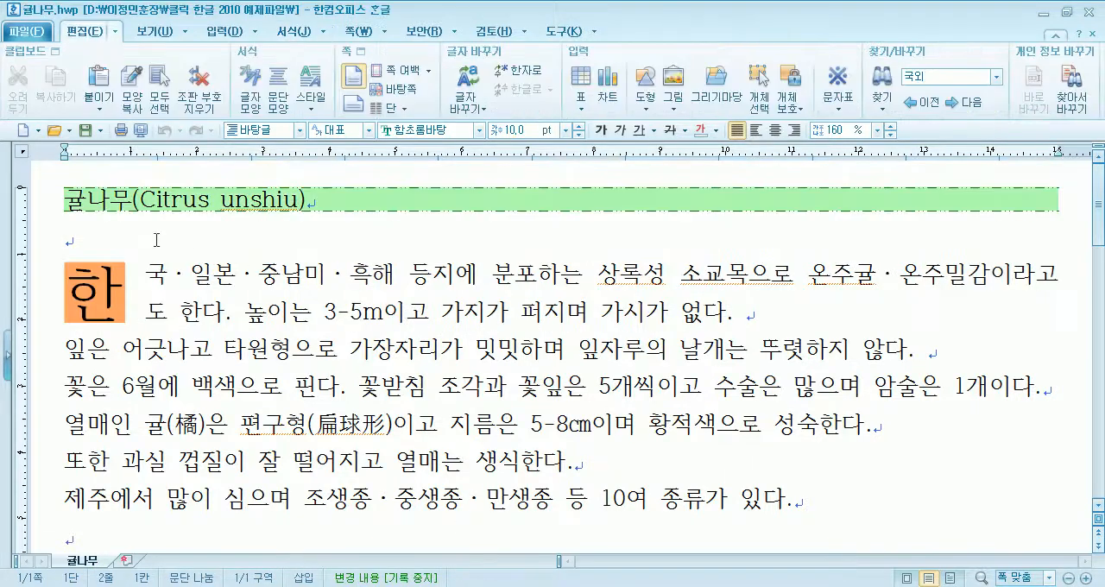
drag(66, 200, 747, 200)
click(271, 242)
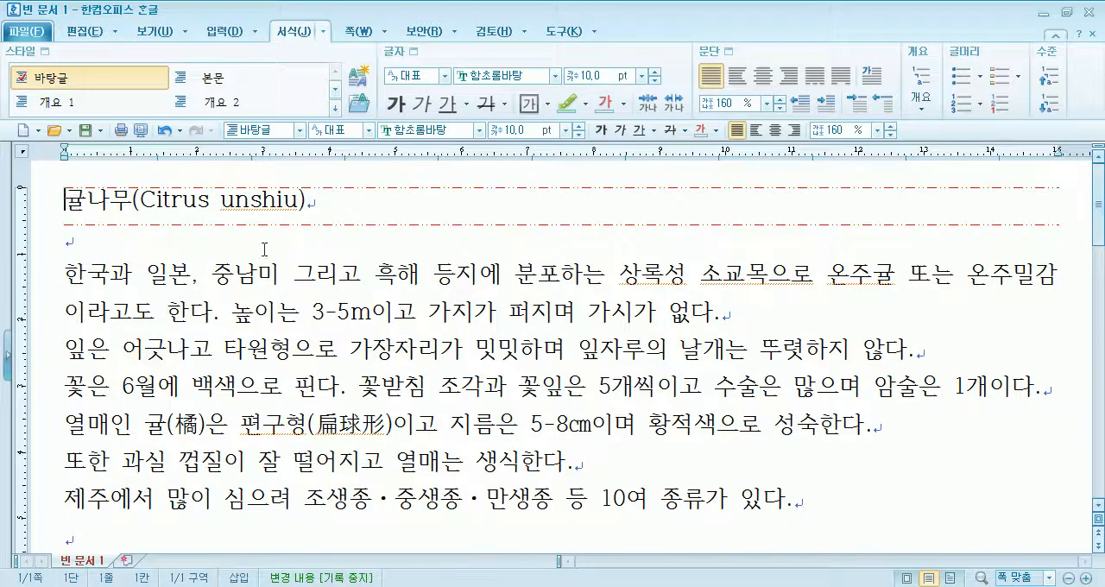
drag(64, 201, 250, 211)
drag(134, 211, 212, 219)
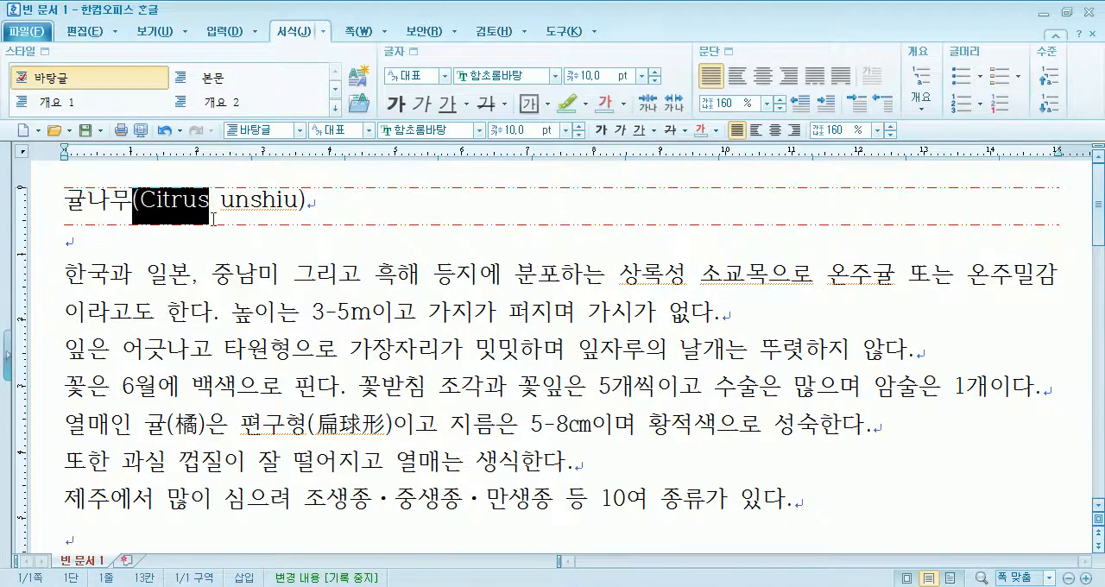
click(727, 53)
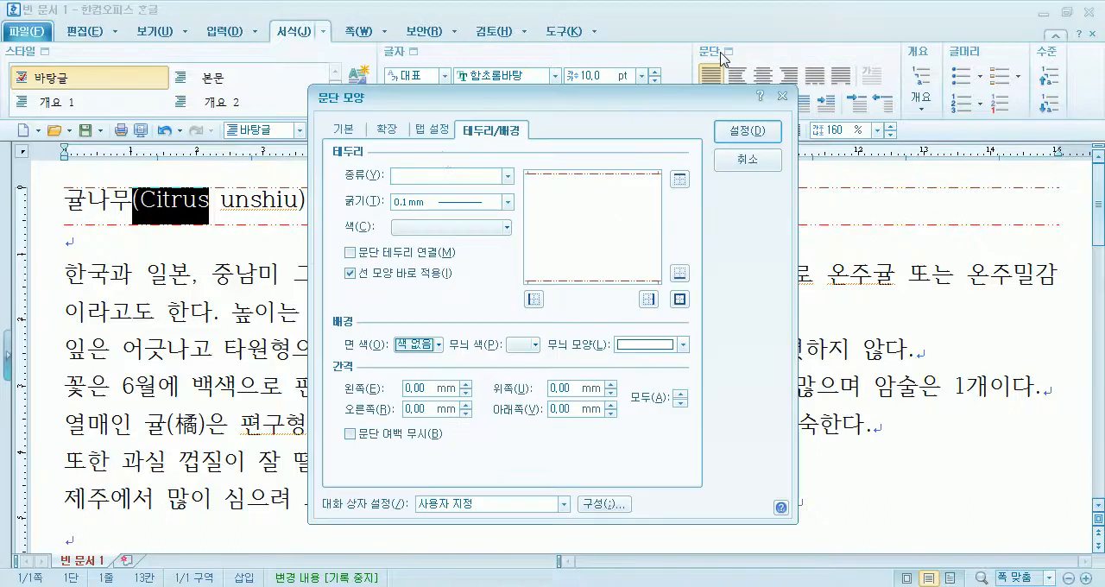
click(507, 176)
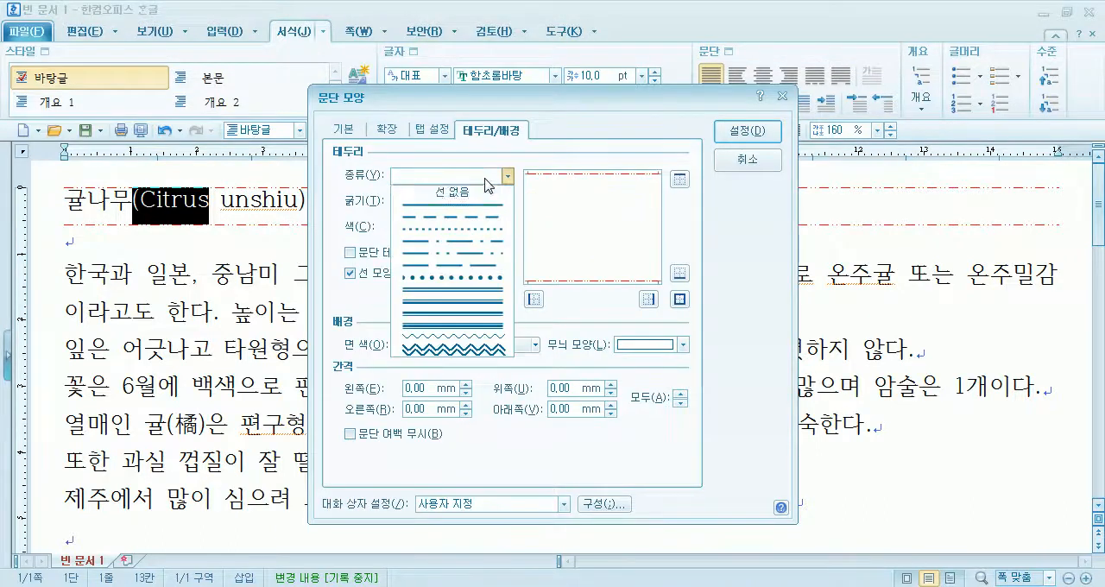
click(535, 155)
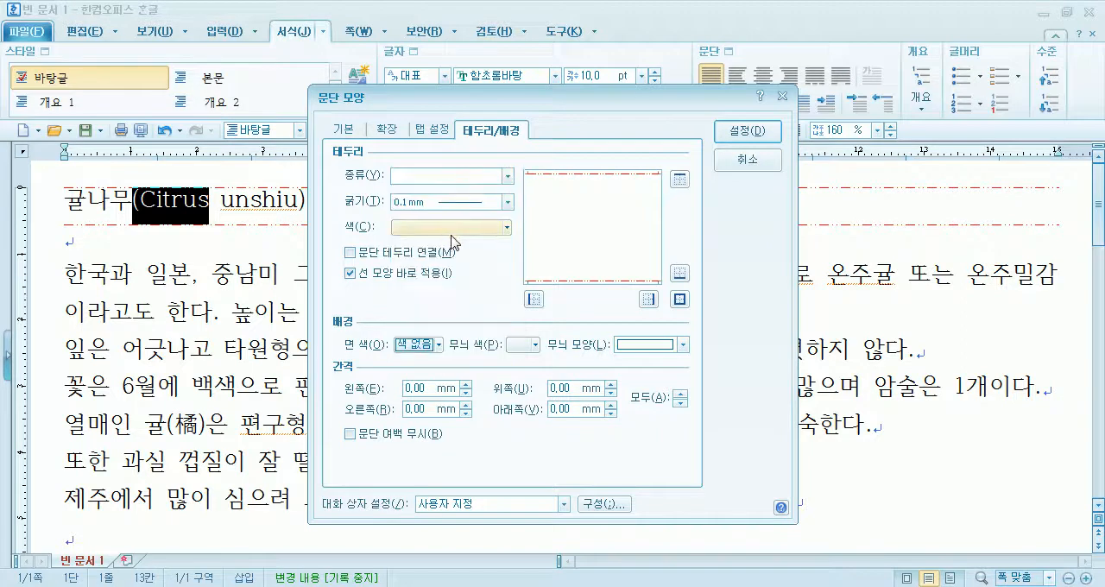
click(748, 158)
- Set the background face colour of the whole title line to 탁한 황갈 90% 밝게 (131,77,0) and apply it
drag(321, 207, 66, 185)
click(728, 52)
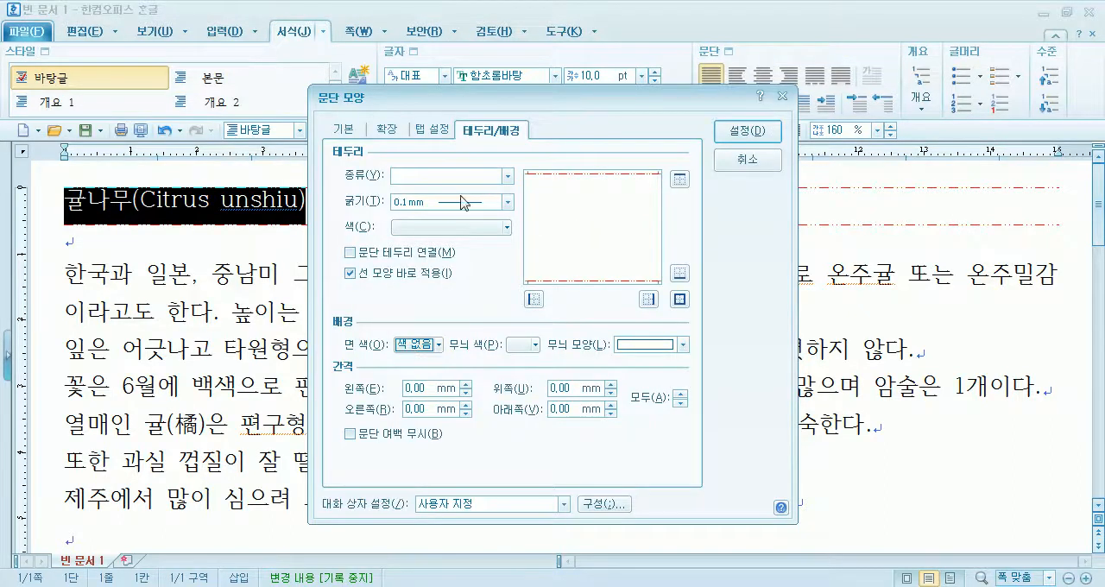
drag(486, 103, 499, 19)
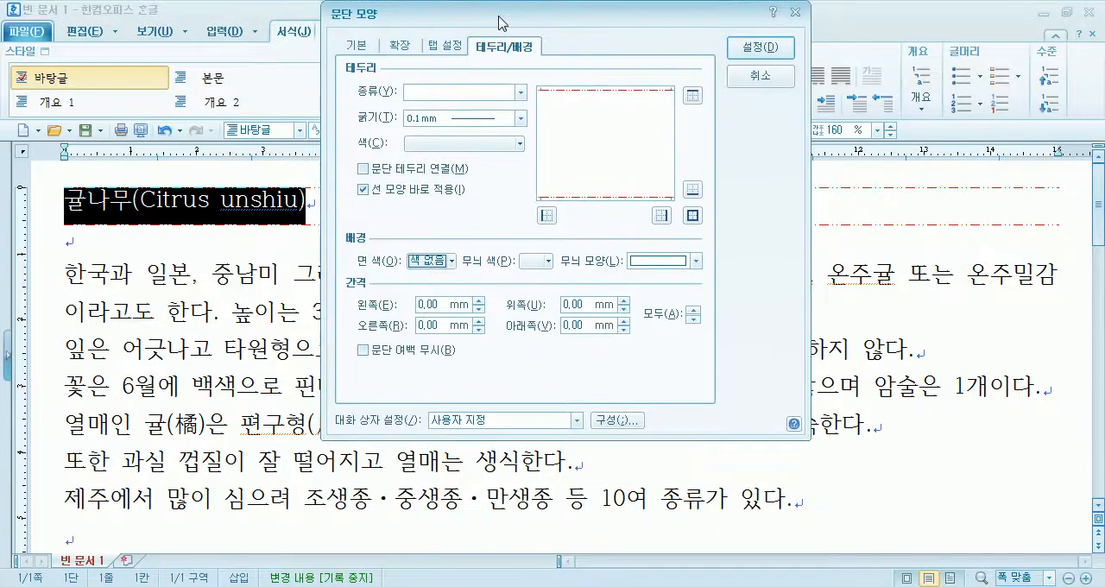
click(439, 269)
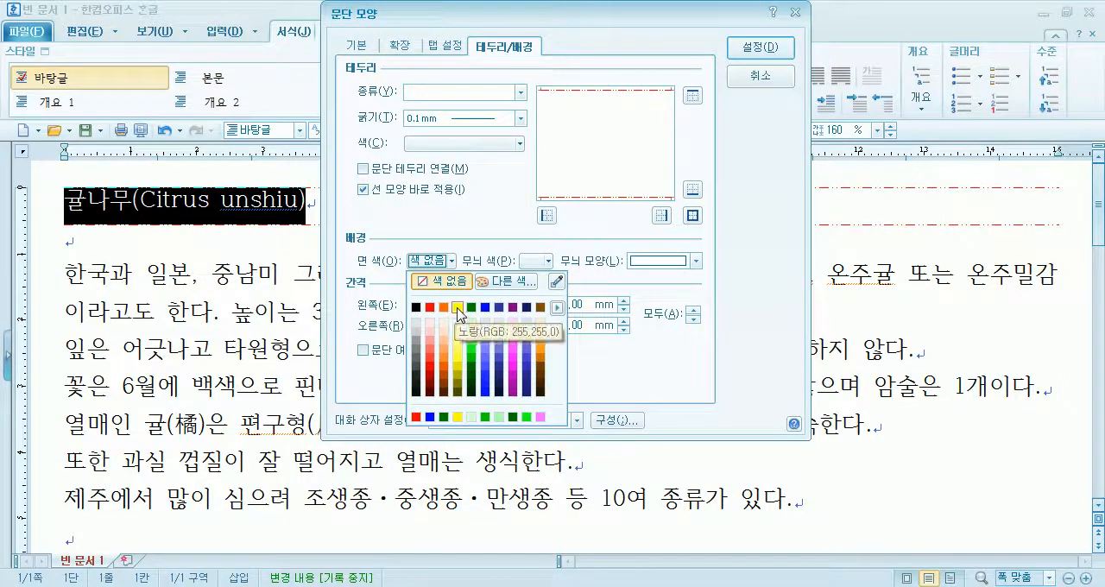
click(541, 325)
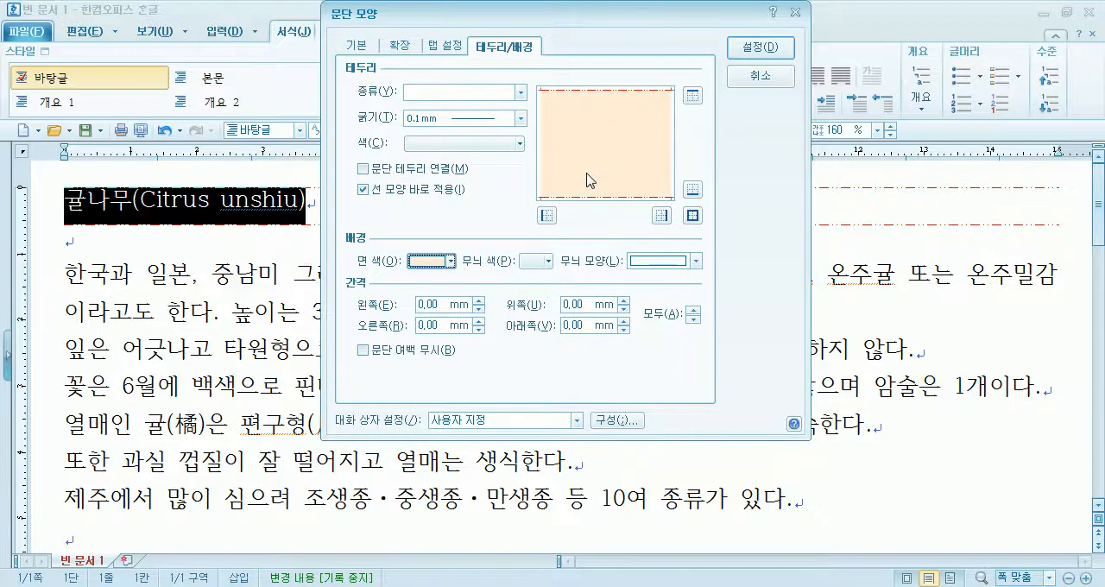
click(760, 47)
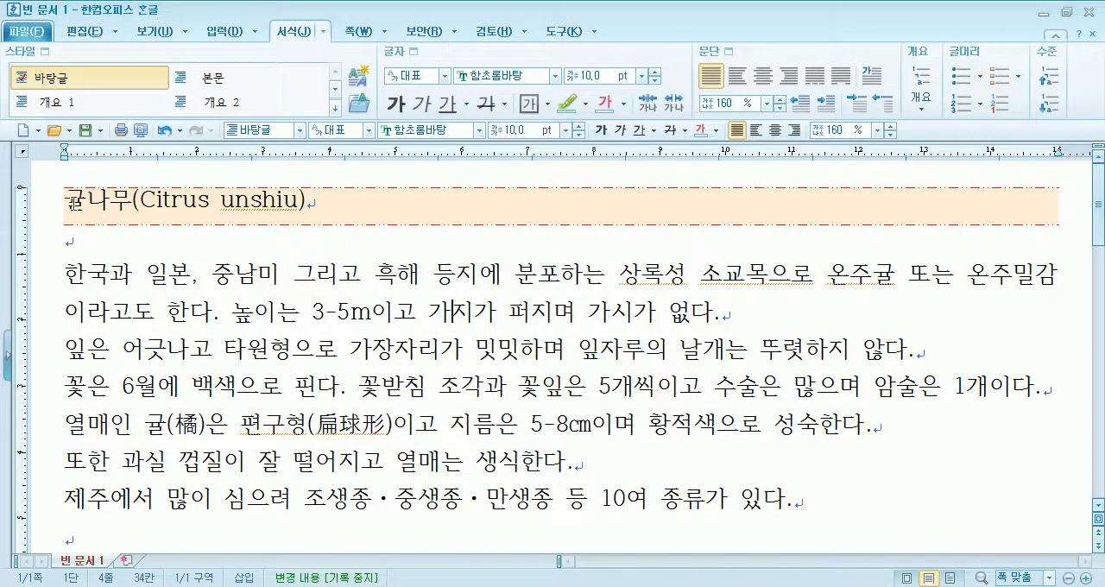
- Try 100% line spacing on the title line and set it back to 160%
drag(65, 195, 361, 223)
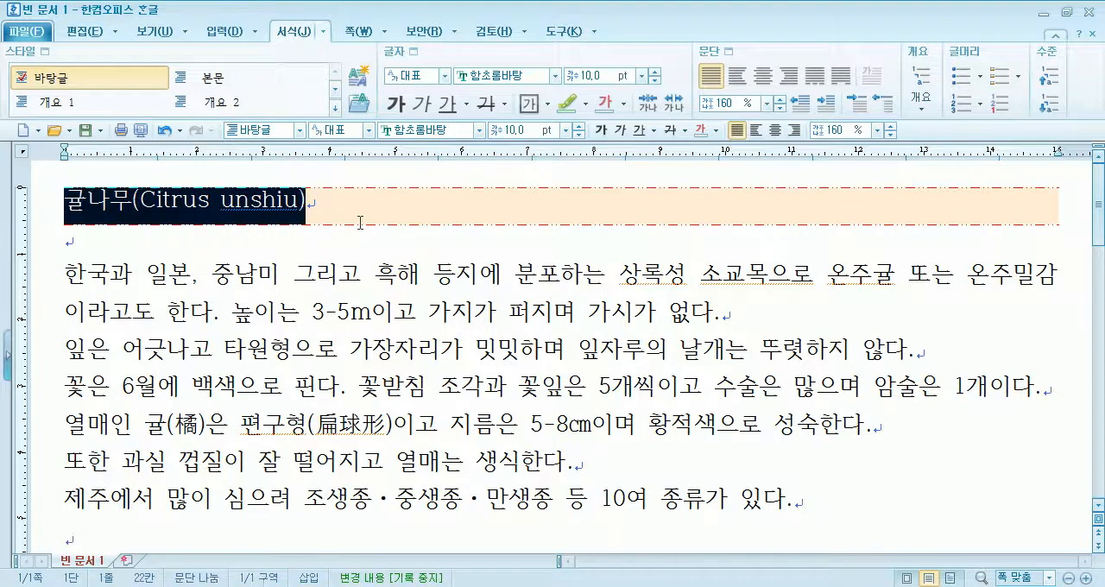
click(878, 130)
click(838, 153)
click(877, 132)
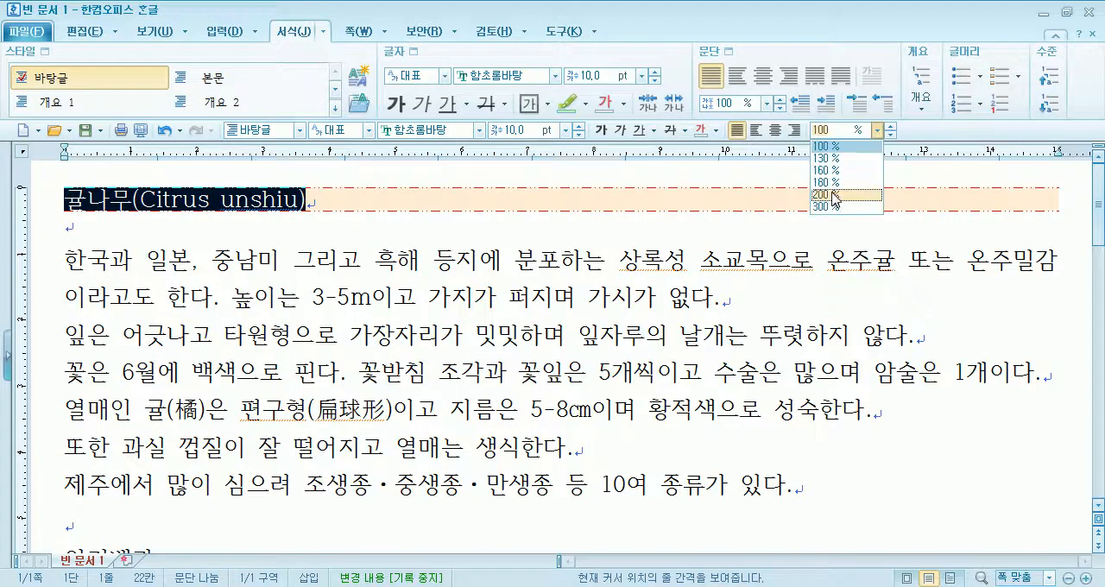
click(828, 169)
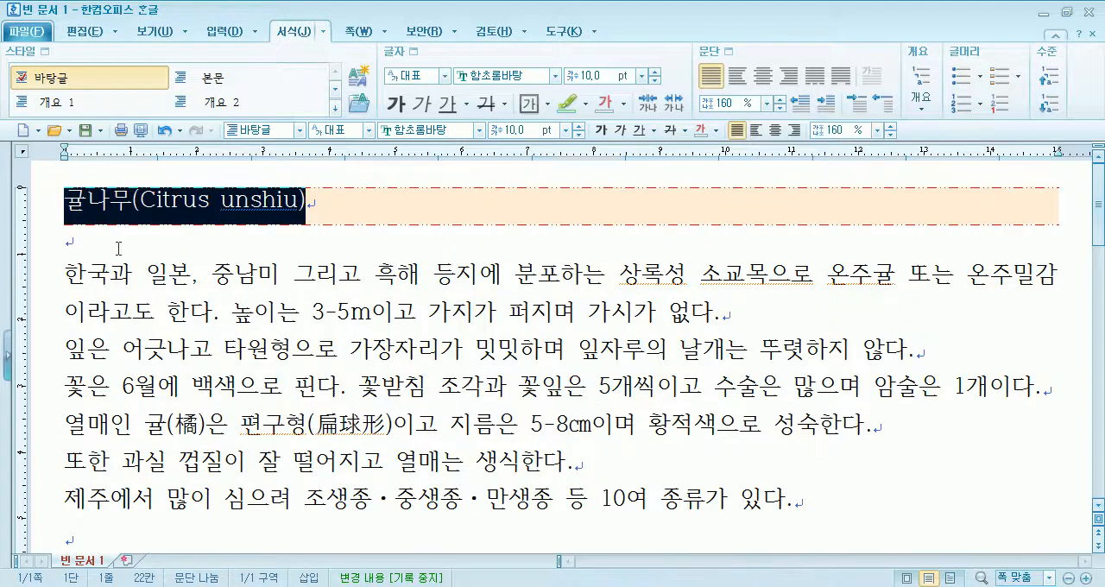
click(362, 216)
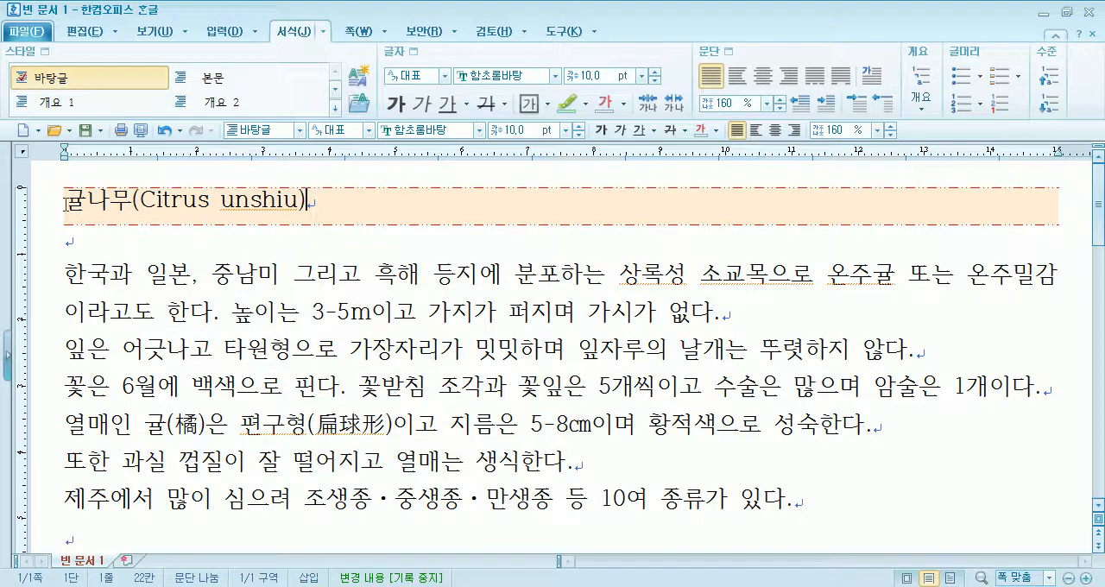
- Open the title's paragraph border settings and try a solid red line and a round-dotted red line on the top edge
drag(310, 202, 156, 183)
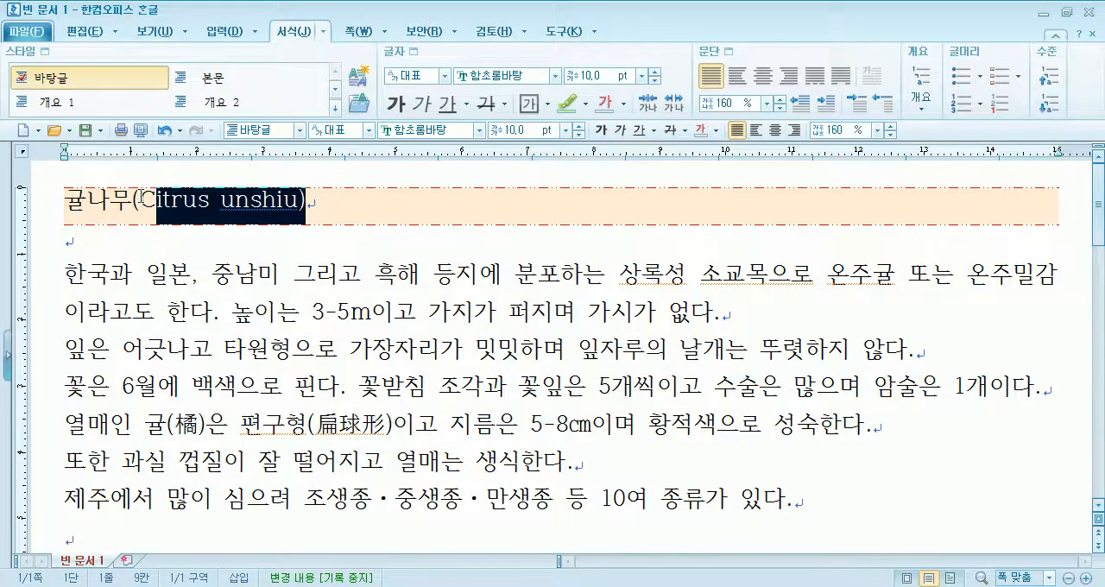
click(144, 207)
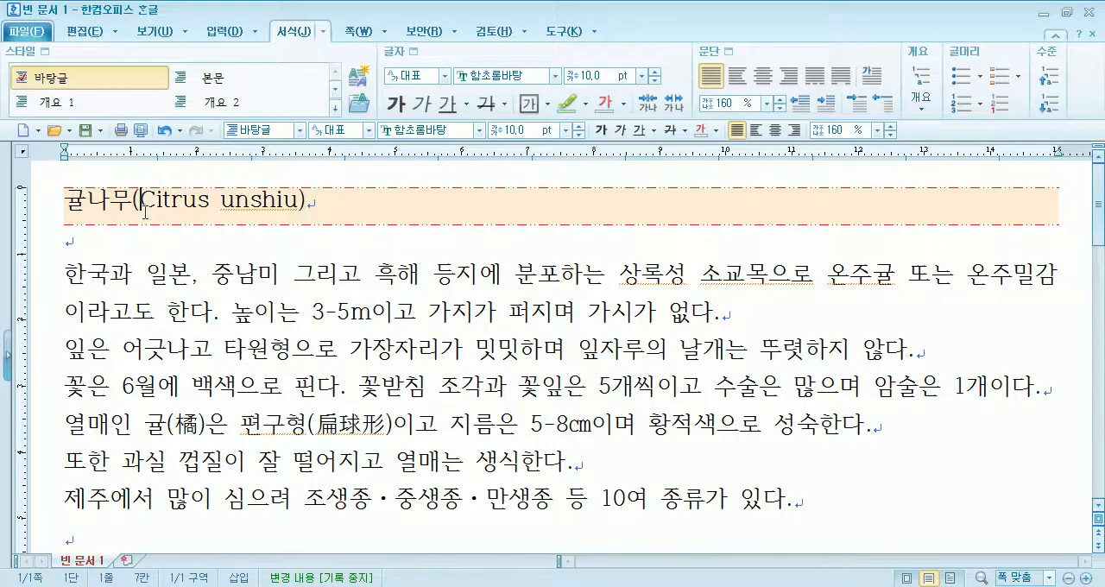
click(717, 59)
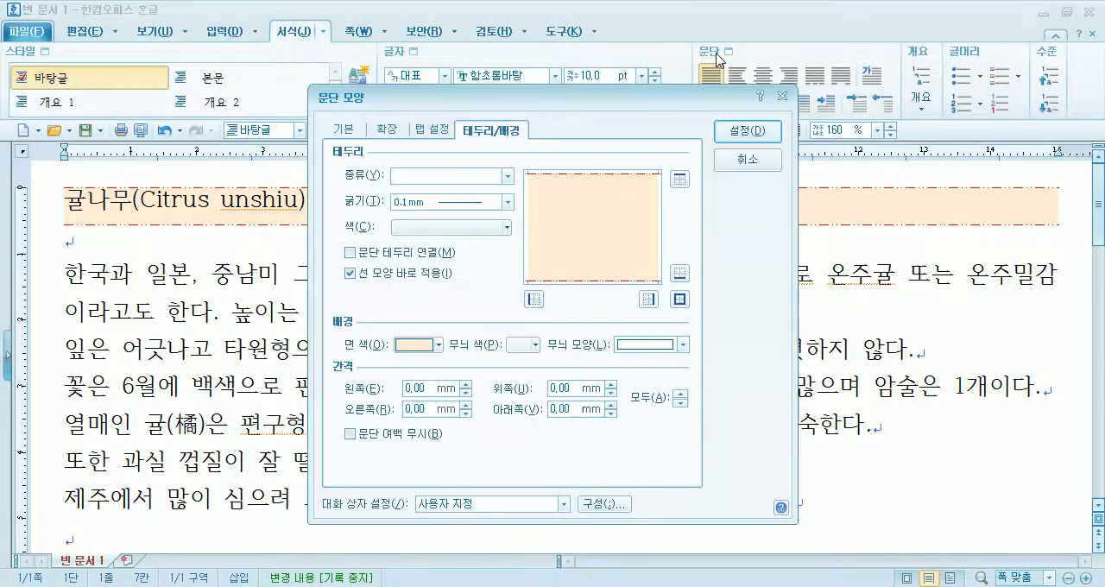
click(418, 181)
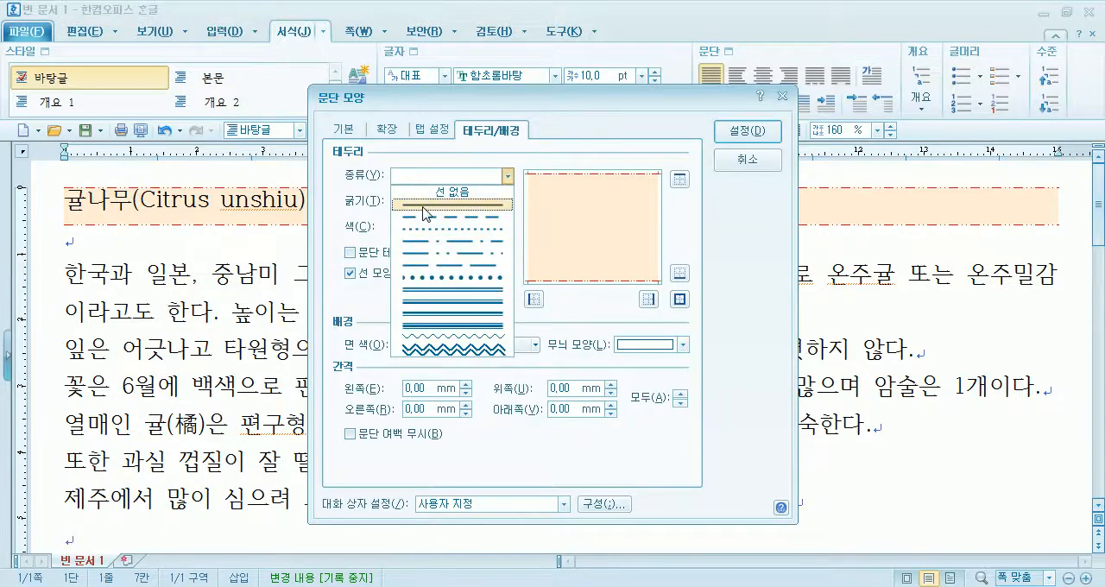
click(424, 207)
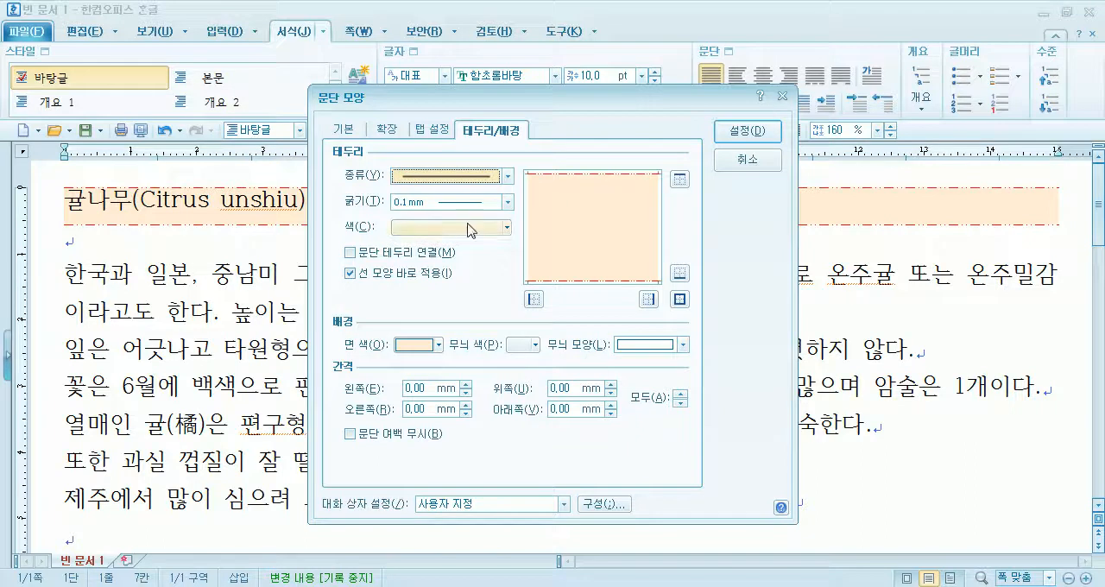
click(445, 228)
click(416, 272)
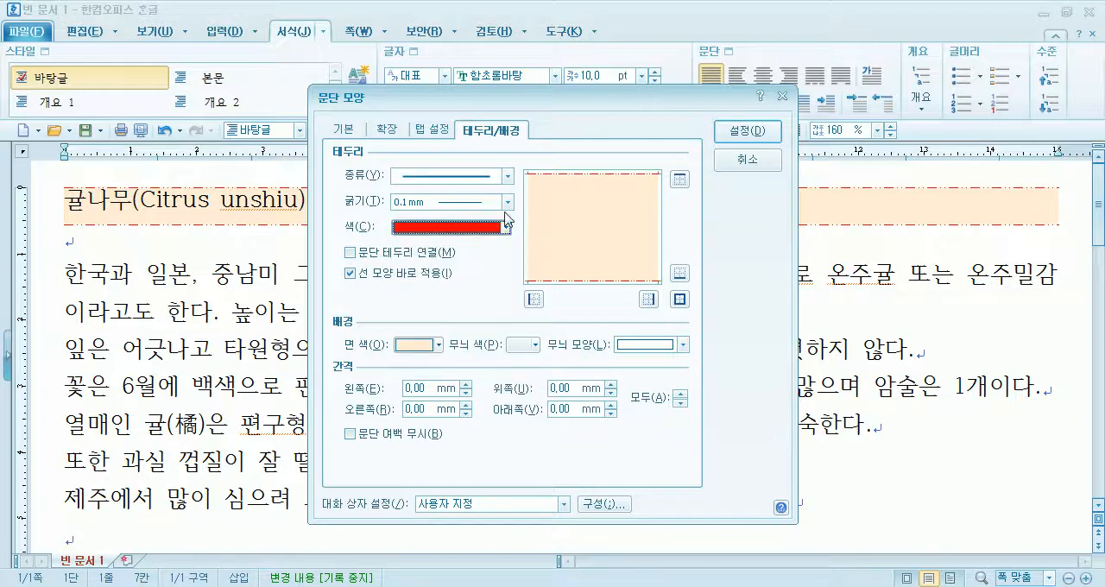
click(680, 179)
click(456, 176)
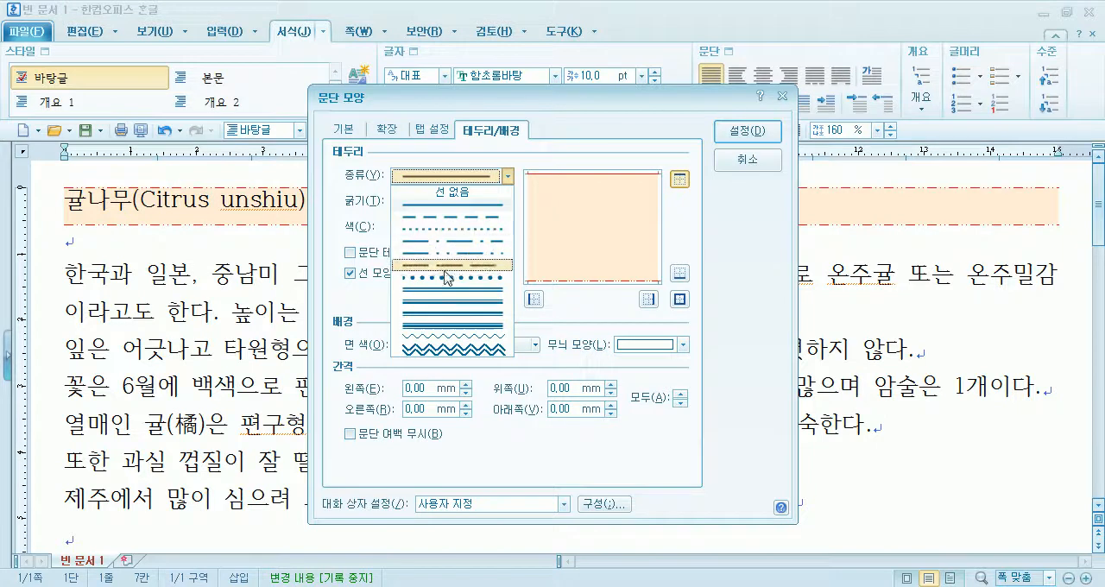
click(443, 278)
click(679, 178)
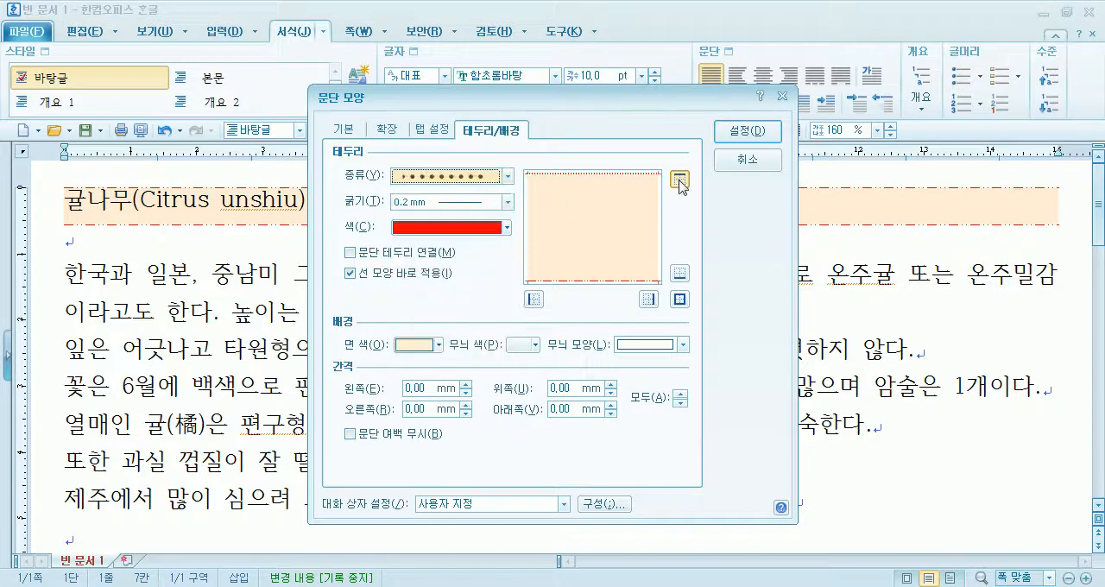
- Choose the single wavy line in blue as the title's paragraph border and toggle it on the top edge
click(460, 177)
click(427, 336)
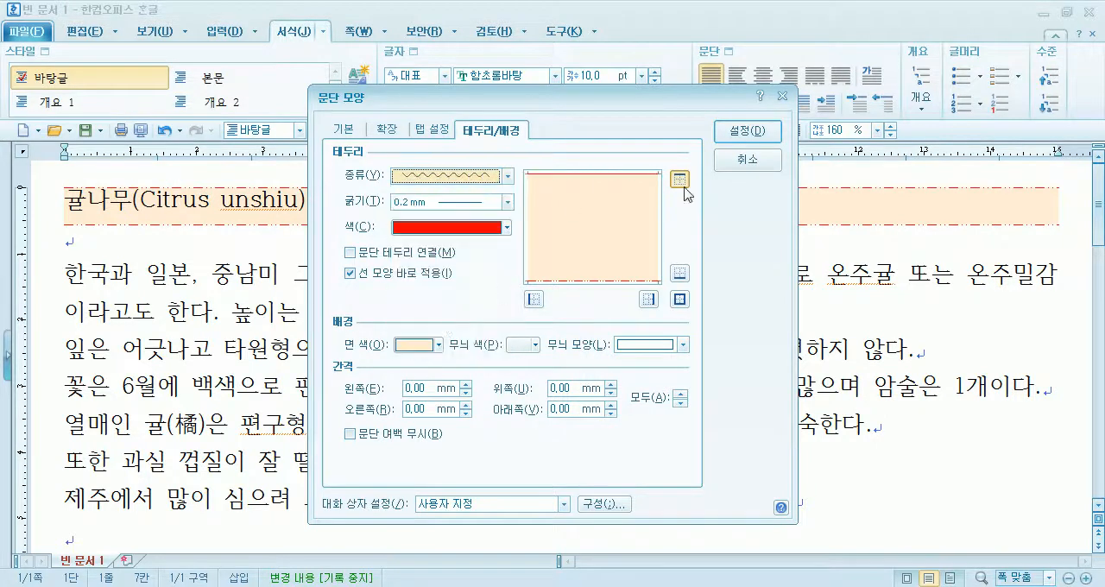
click(444, 229)
click(469, 274)
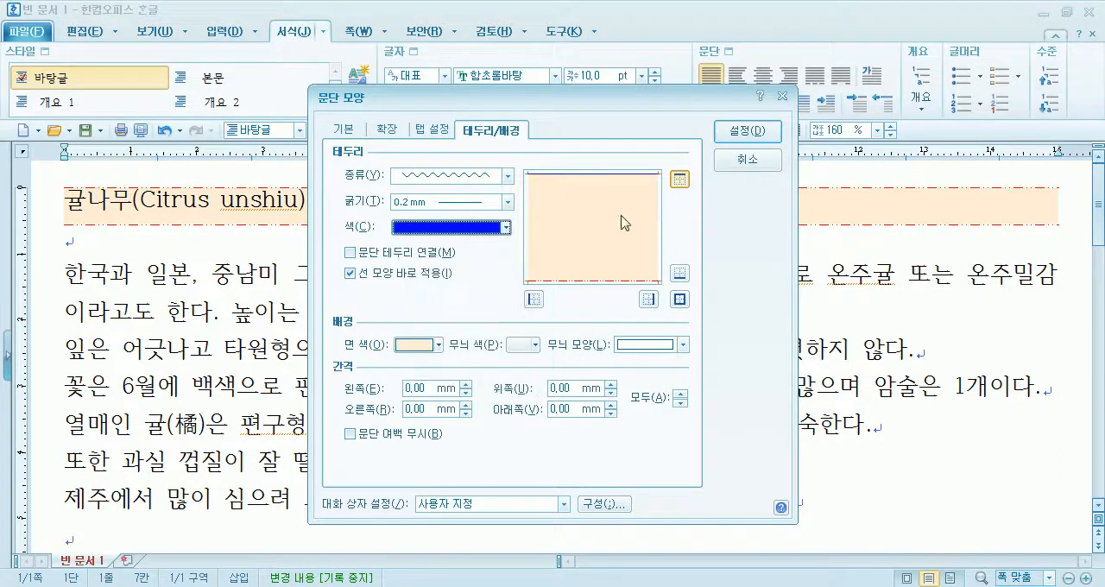
click(681, 180)
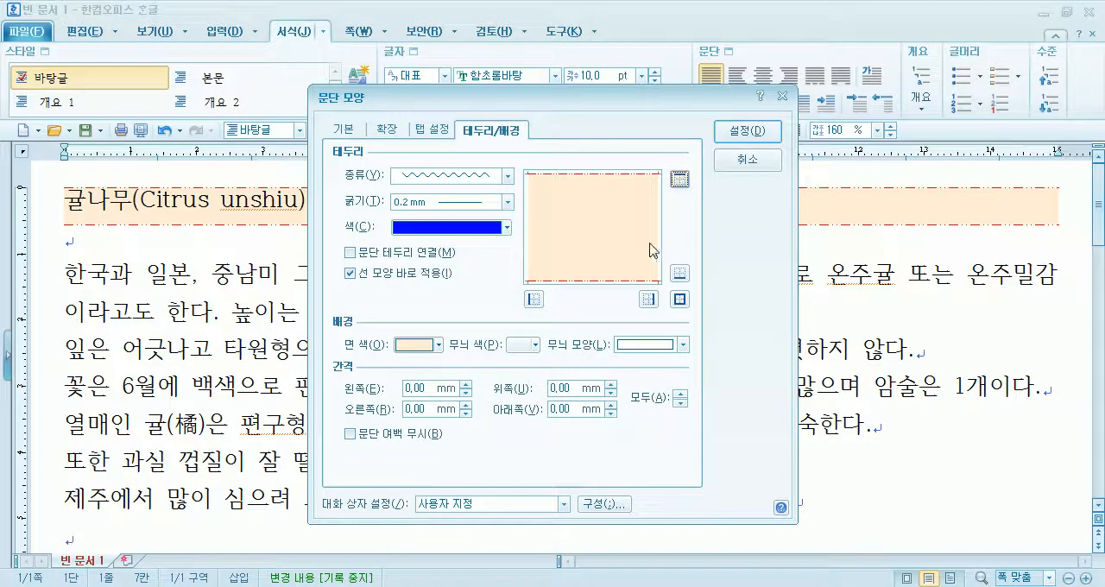
click(680, 179)
click(679, 180)
- Set the border thickness to 0.5 mm and add the blue wavy line to the title's top and bottom edges
click(483, 202)
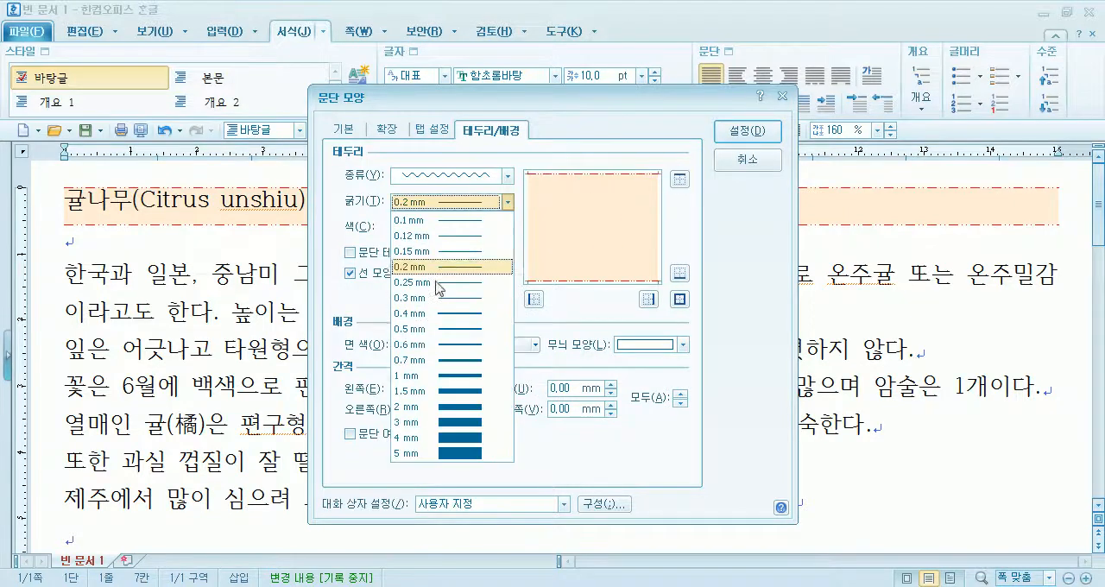
click(437, 329)
click(679, 180)
click(679, 272)
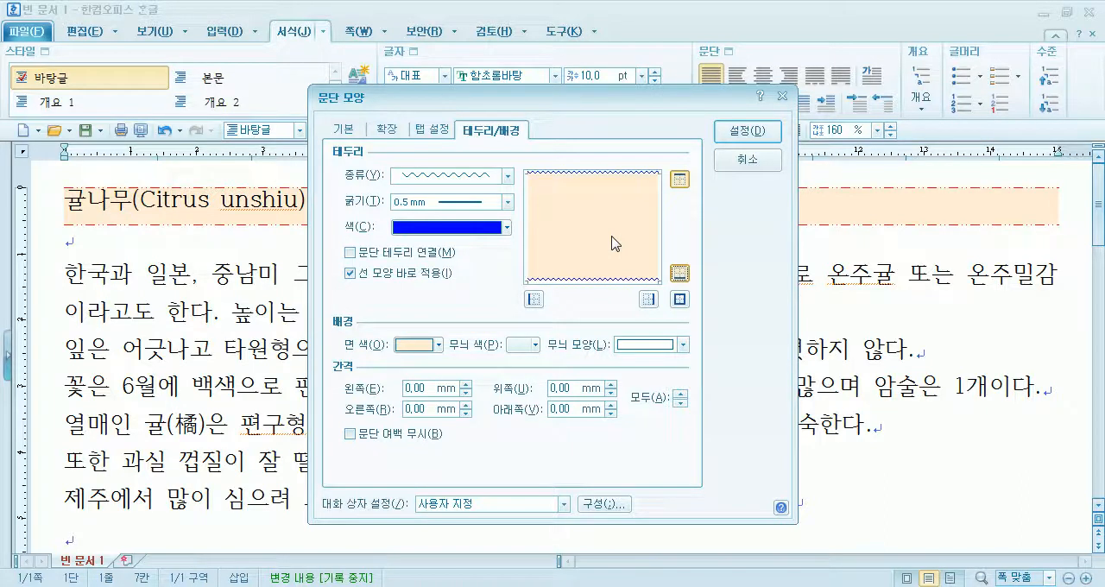
- Switch the title's top and bottom wavy borders off and back on, and apply the paragraph settings
click(680, 179)
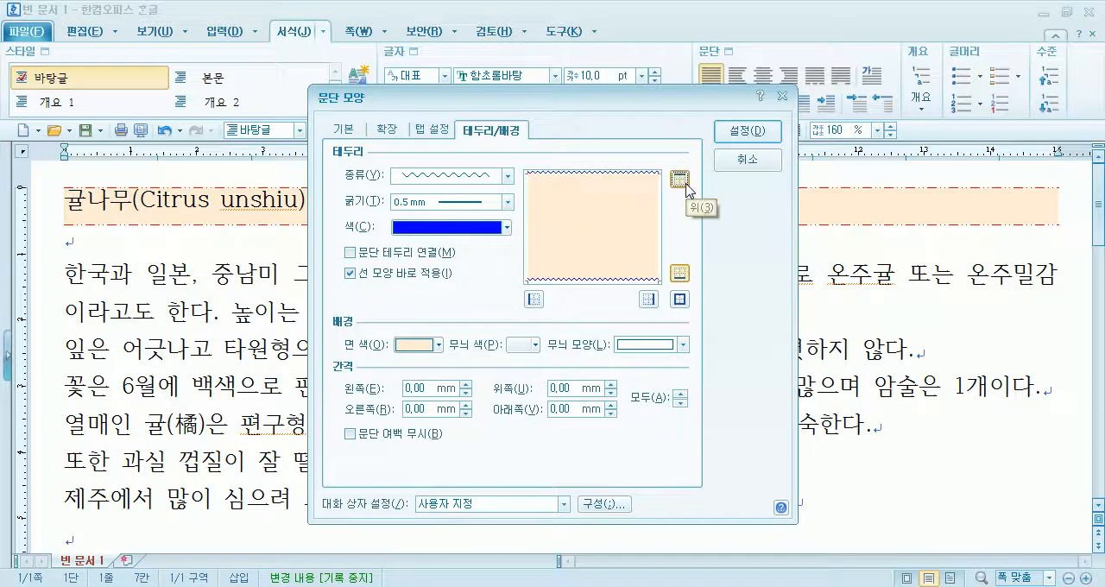
click(685, 184)
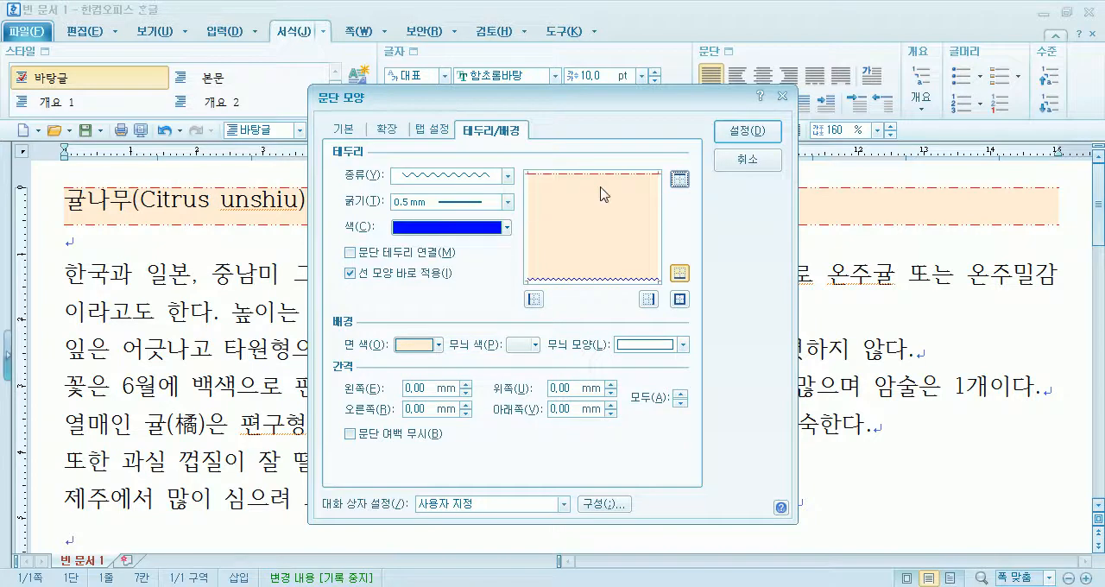
click(680, 180)
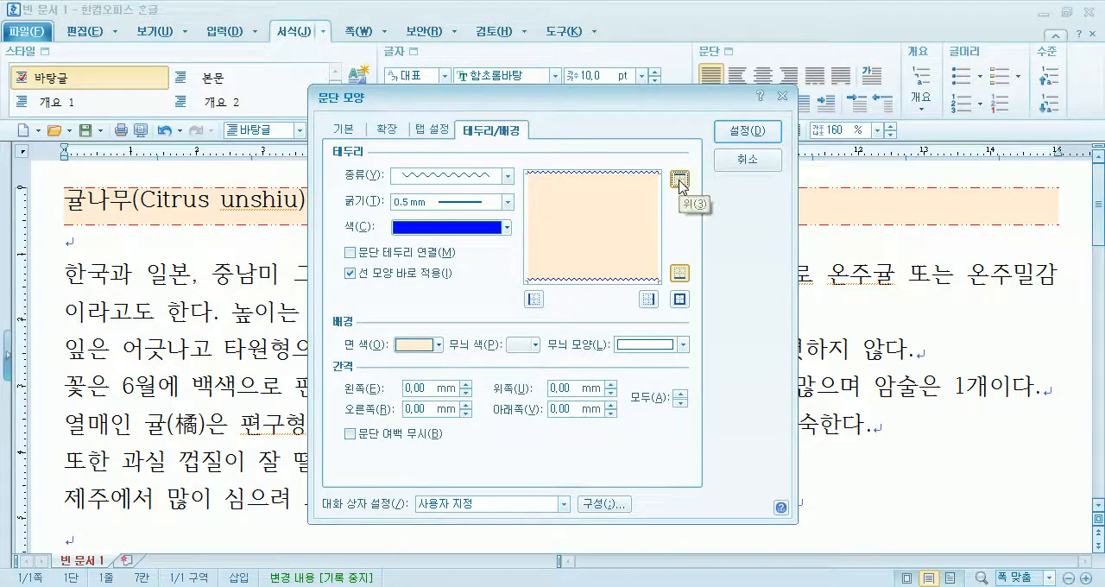
click(680, 275)
click(680, 275)
click(765, 133)
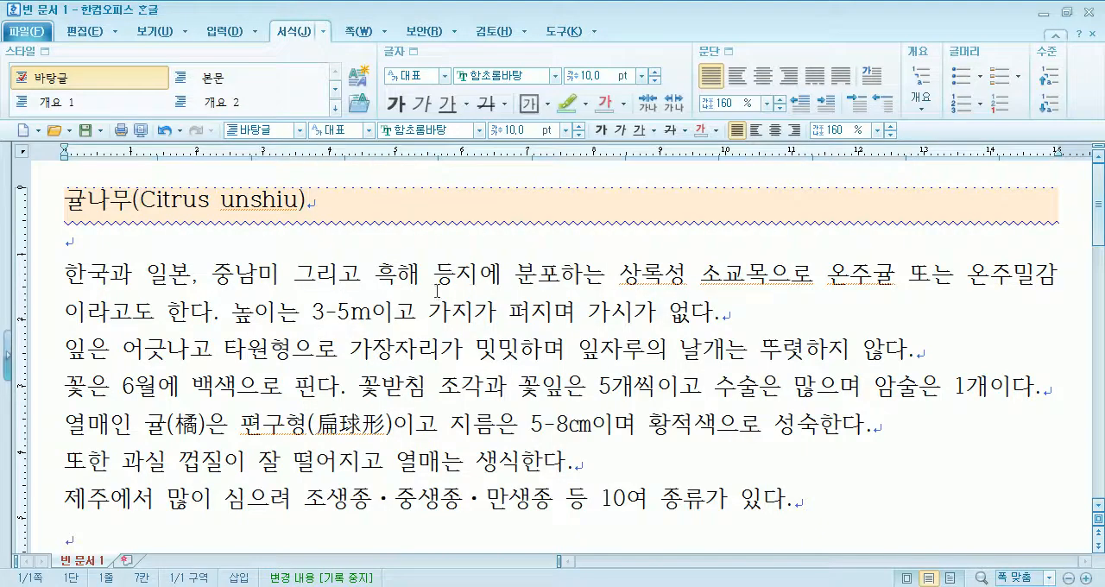
- Turn on the page outline (쪽 윤곽) view to check the title's borders with the page margins
click(154, 31)
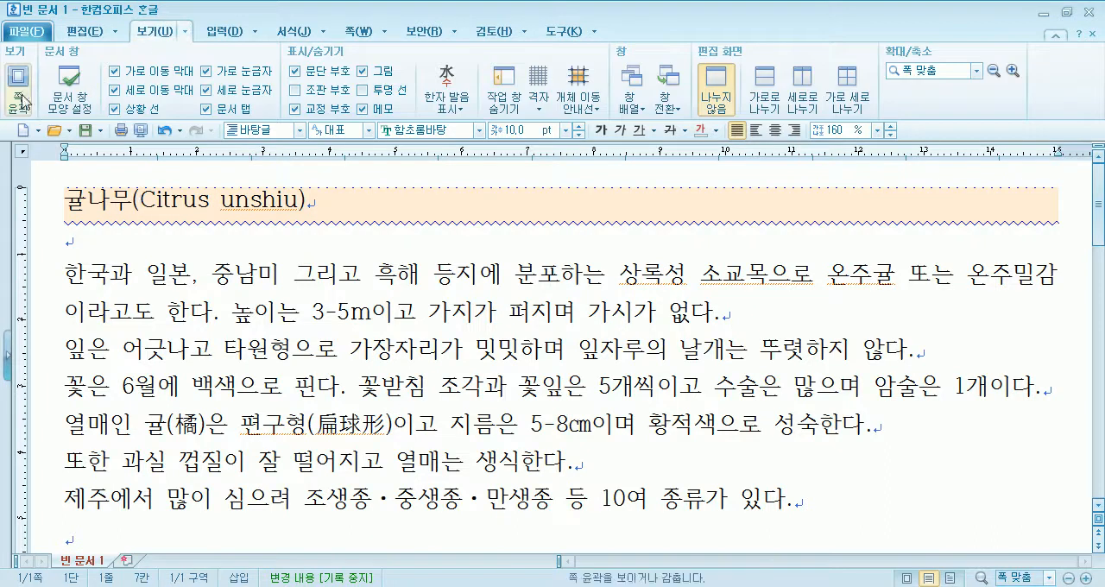
click(18, 90)
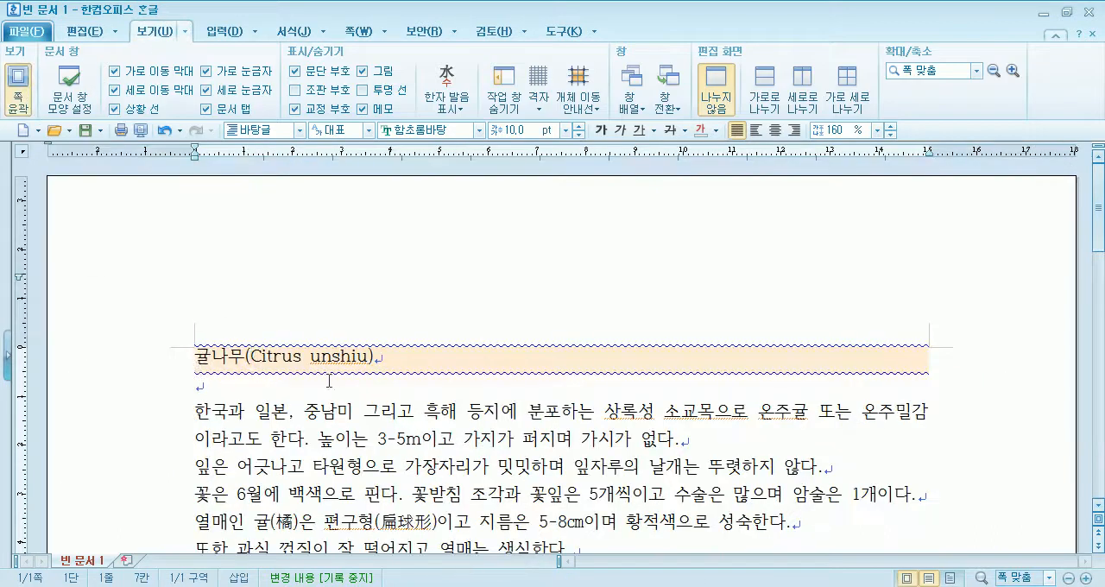
scroll(299, 313, down, 1)
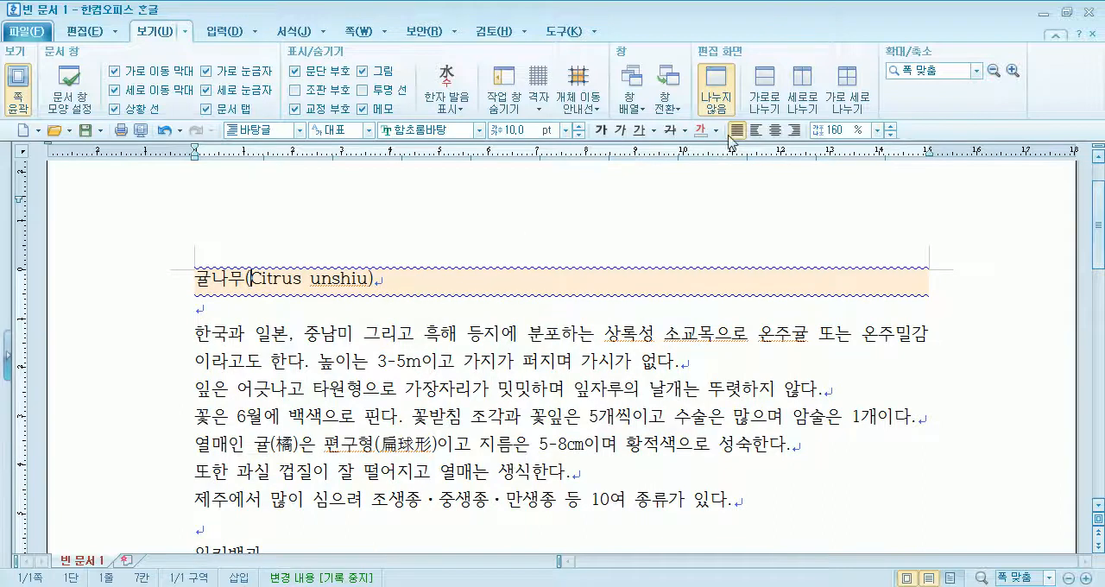
- Try red as the title's paragraph background colour, change it to yellow and apply the paragraph settings
click(298, 34)
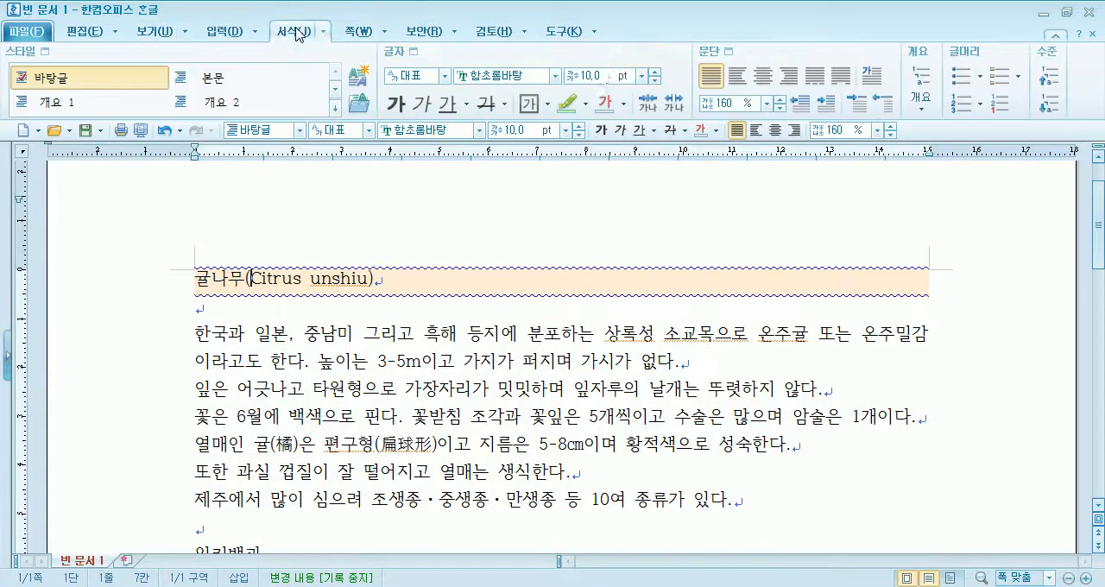
click(734, 51)
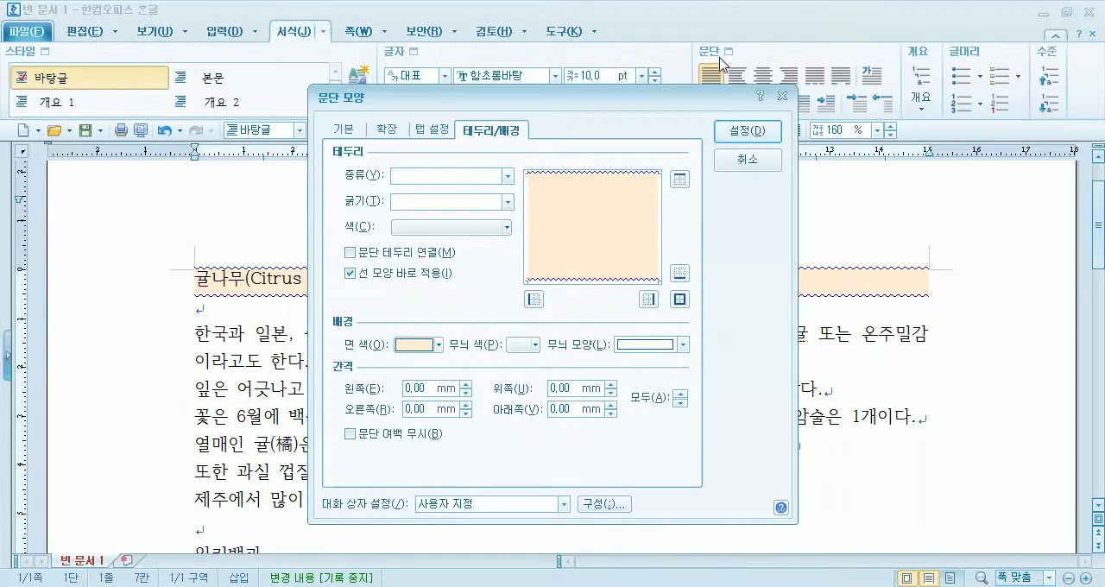
click(415, 346)
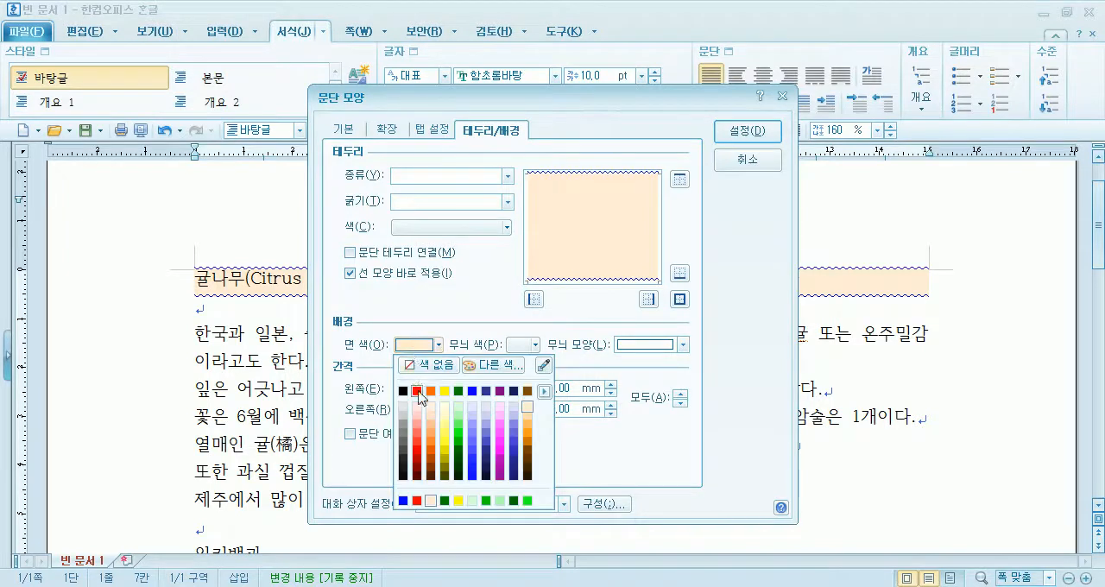
click(420, 390)
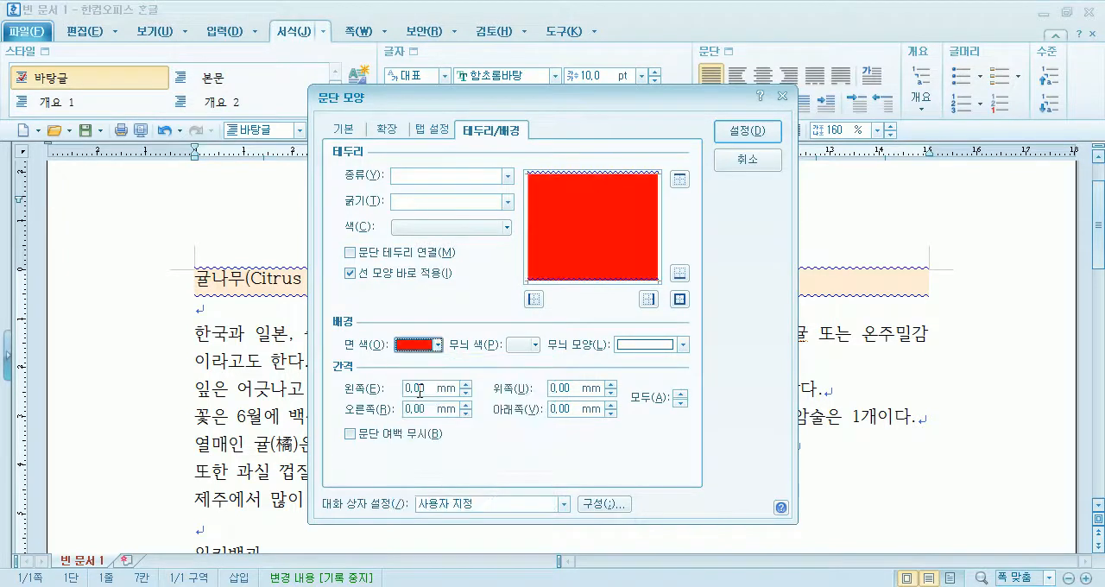
click(434, 349)
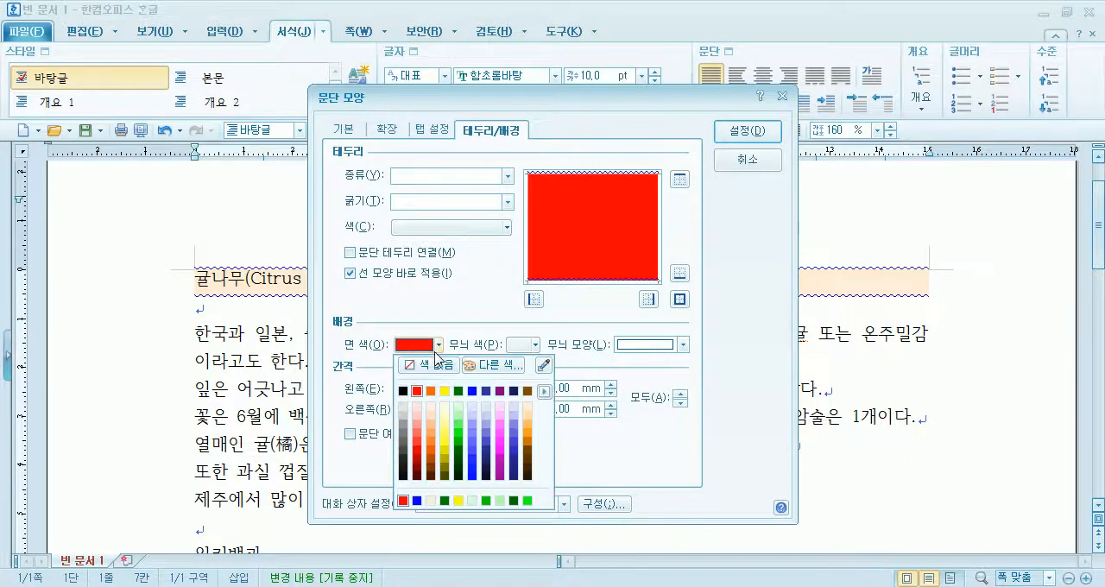
click(445, 395)
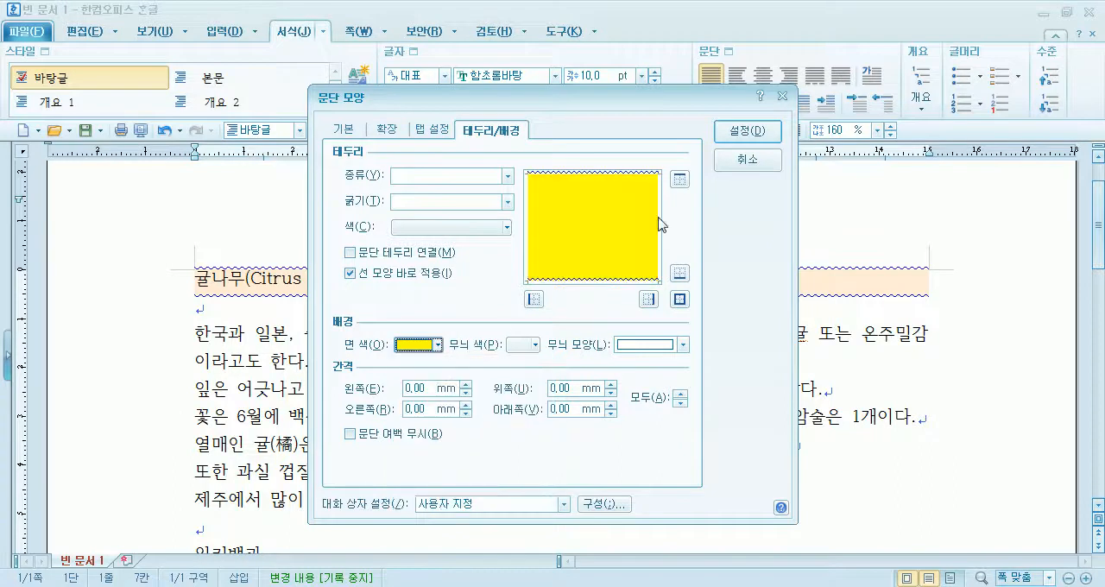
click(748, 132)
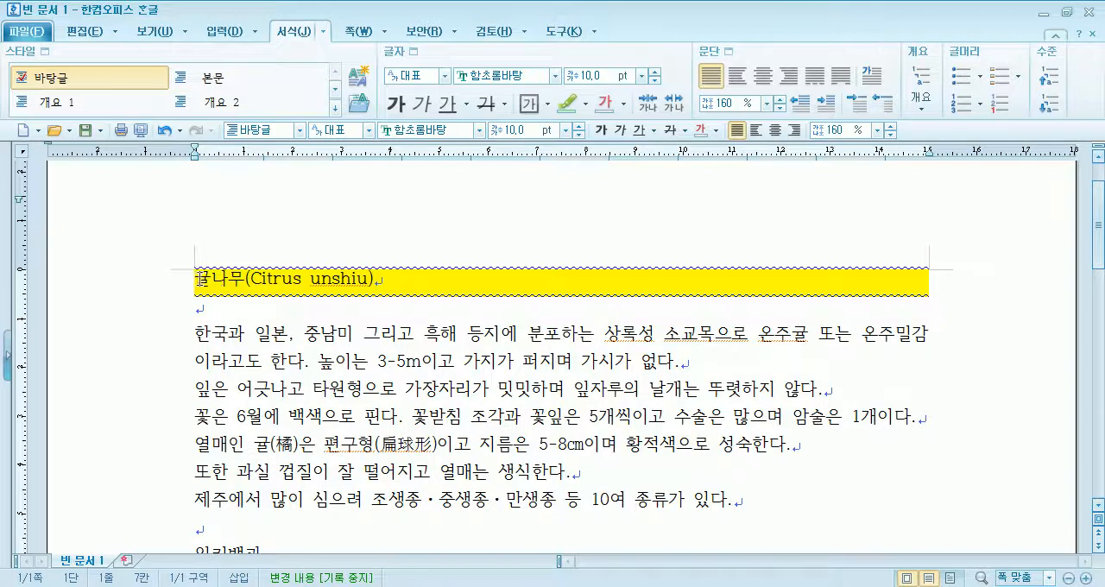
- Add red double-line paragraph borders to the top and bottom edges of the selected title 귤나무(Citrus unshiu)
click(164, 289)
click(308, 300)
drag(196, 278, 384, 277)
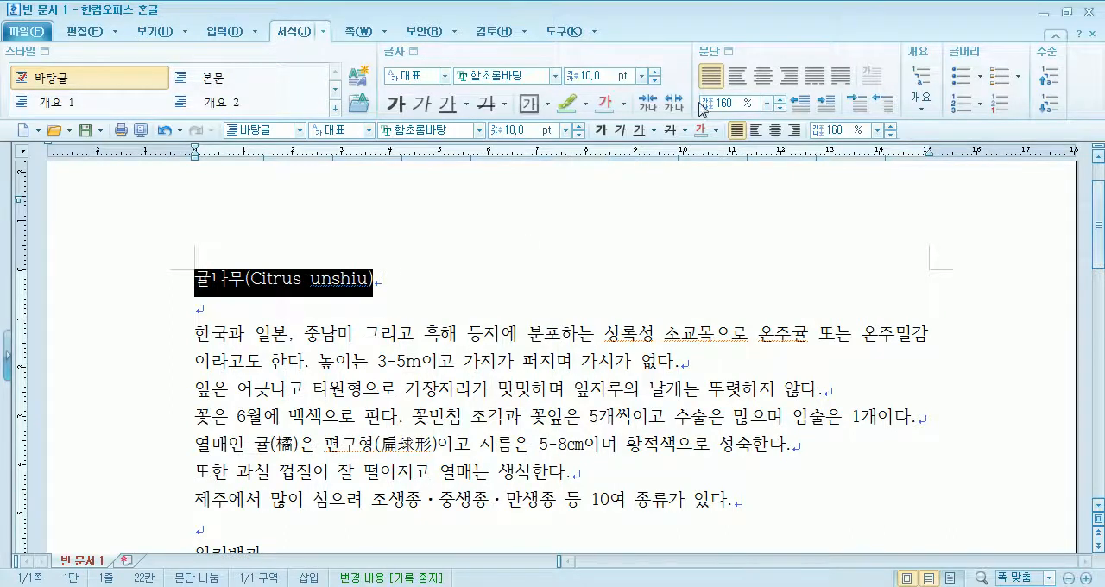
click(719, 55)
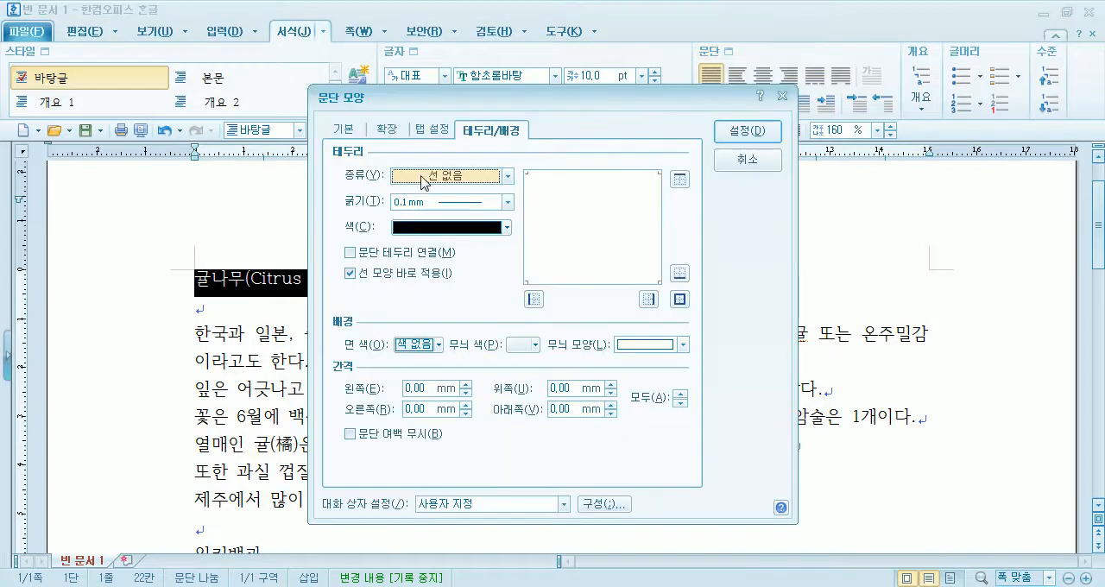
drag(438, 102, 497, 374)
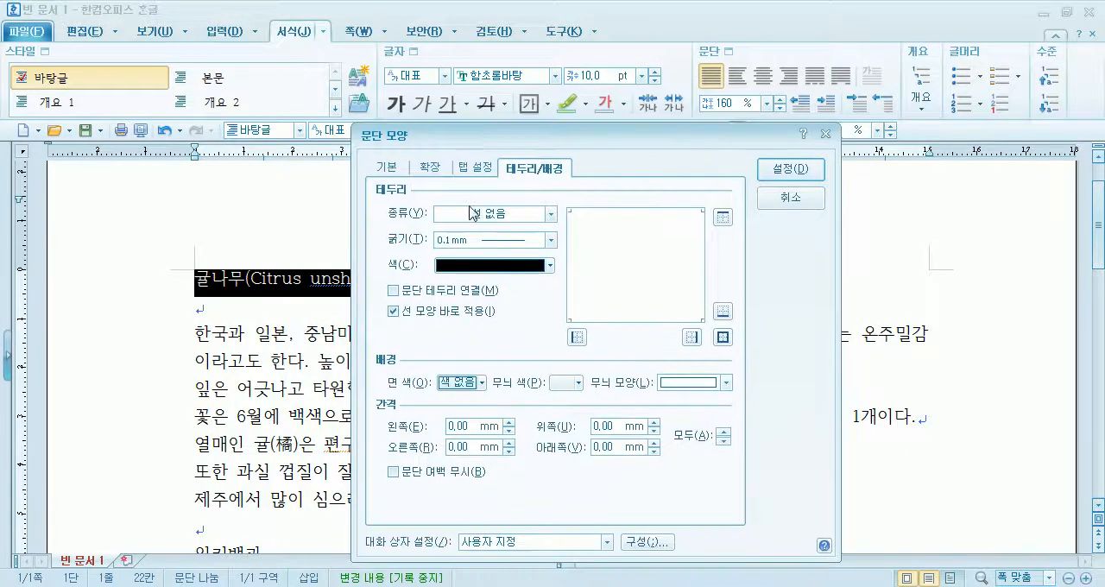
click(470, 213)
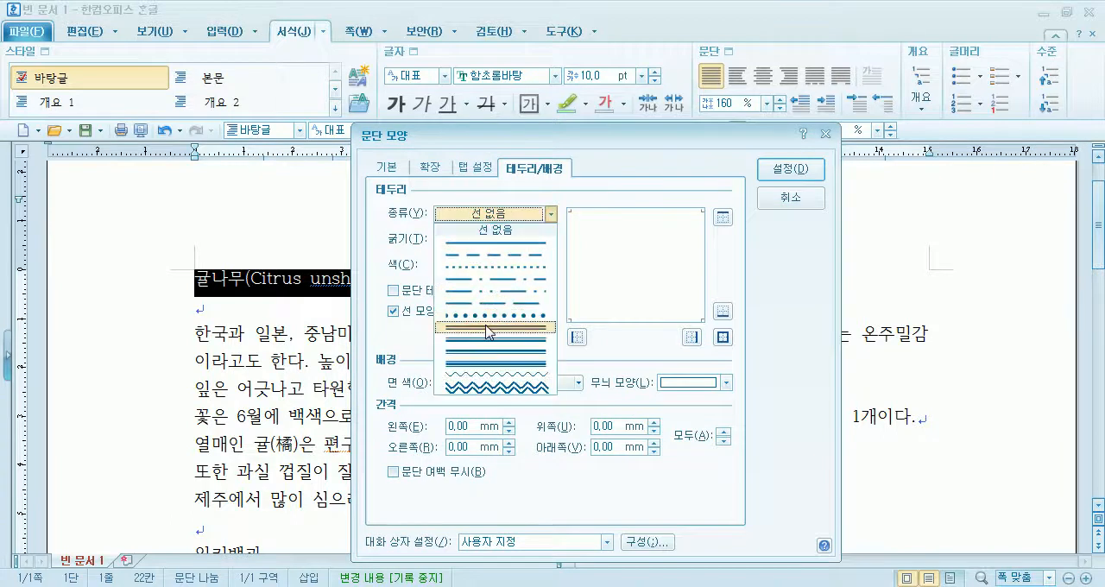
click(489, 328)
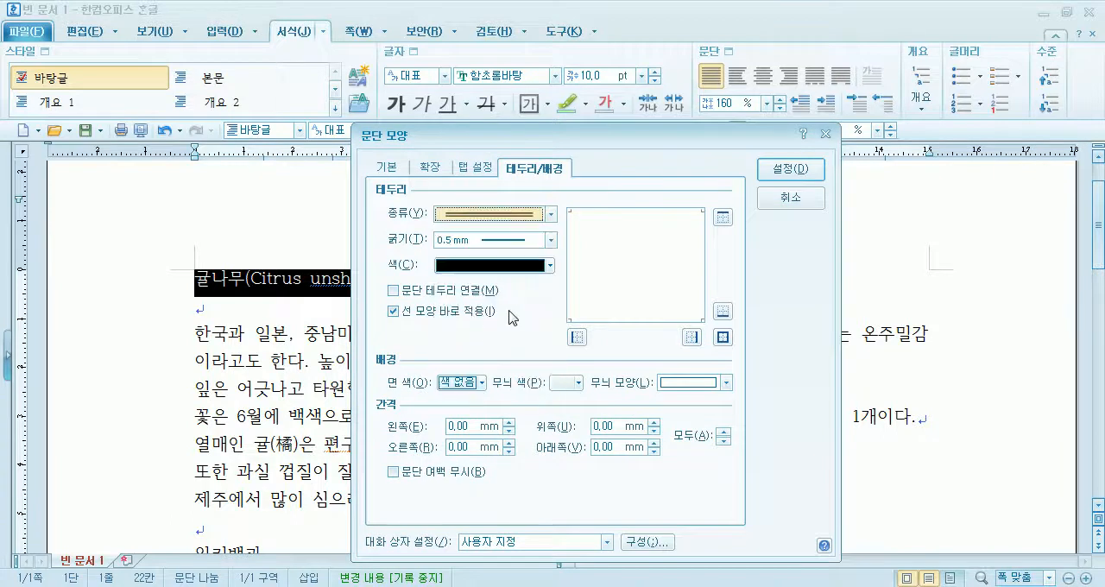
click(480, 266)
click(464, 319)
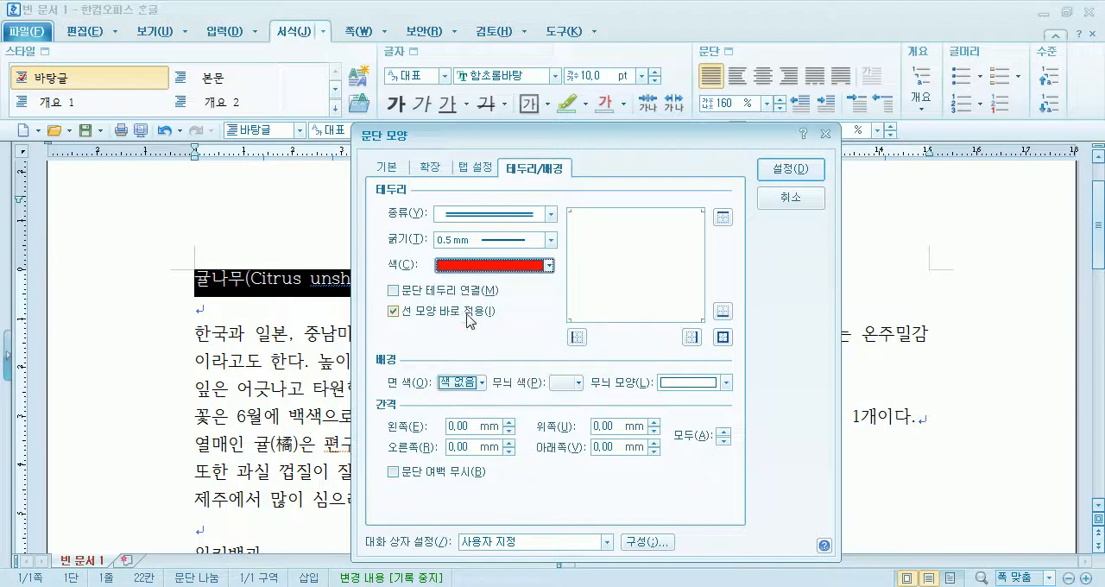
click(722, 217)
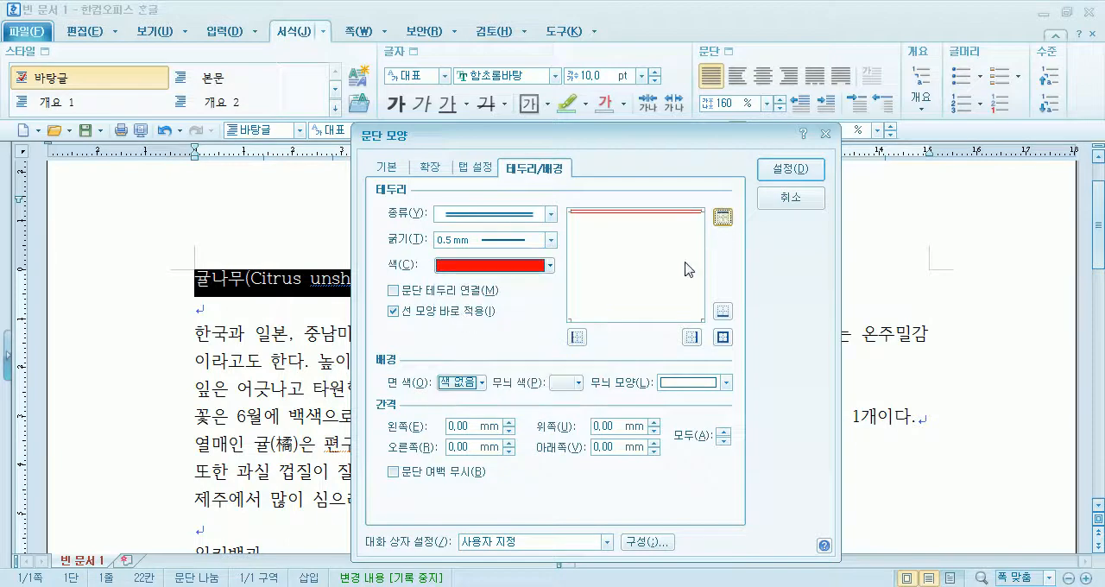
click(723, 311)
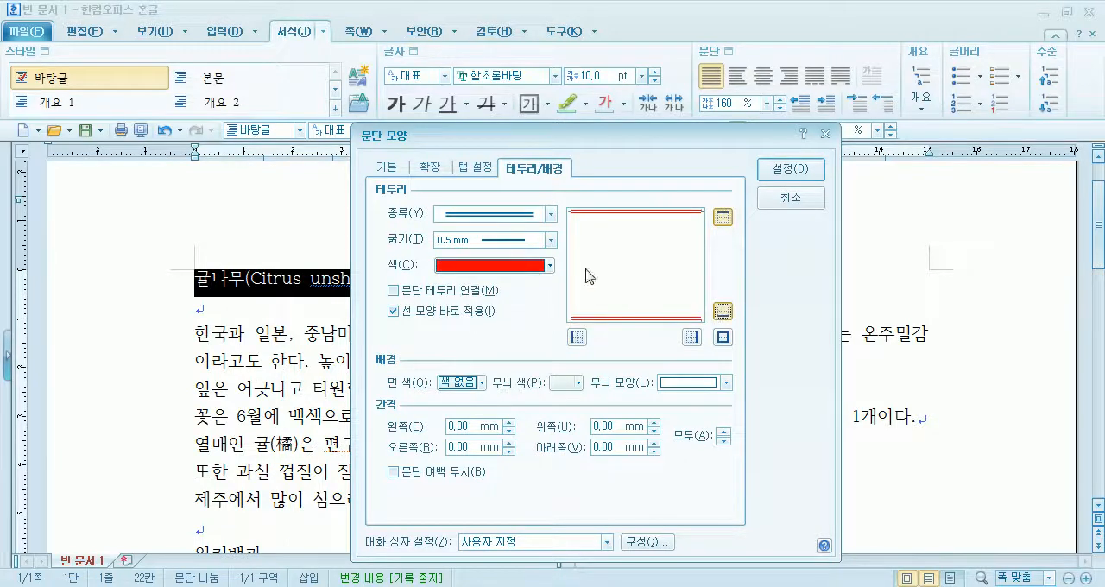
- Change the title's border type to the dash-dot-dot line and try thicknesses of 0.12 mm and 0.7 mm
click(489, 217)
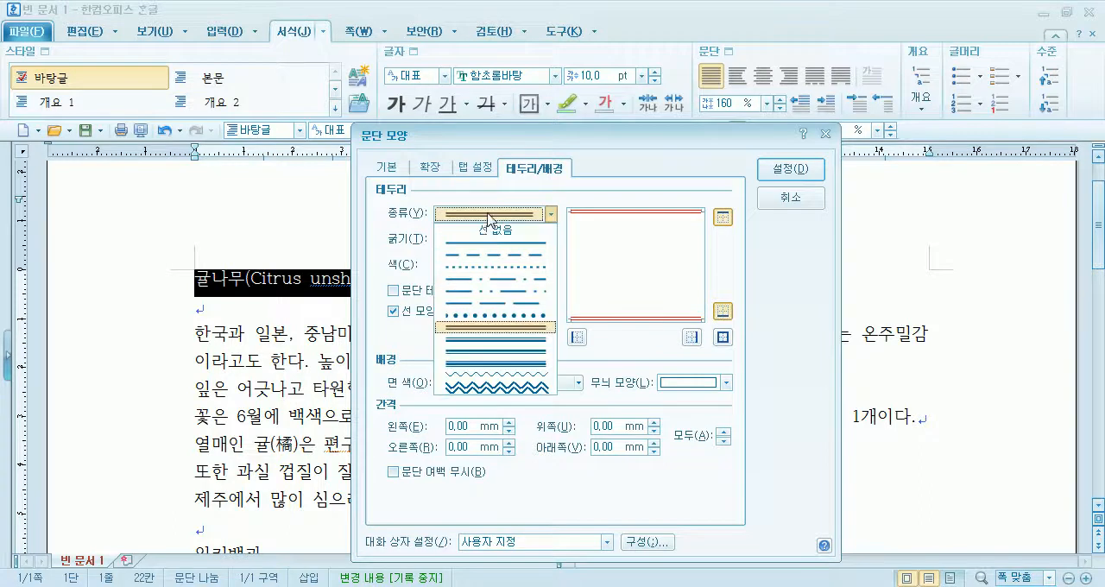
click(484, 291)
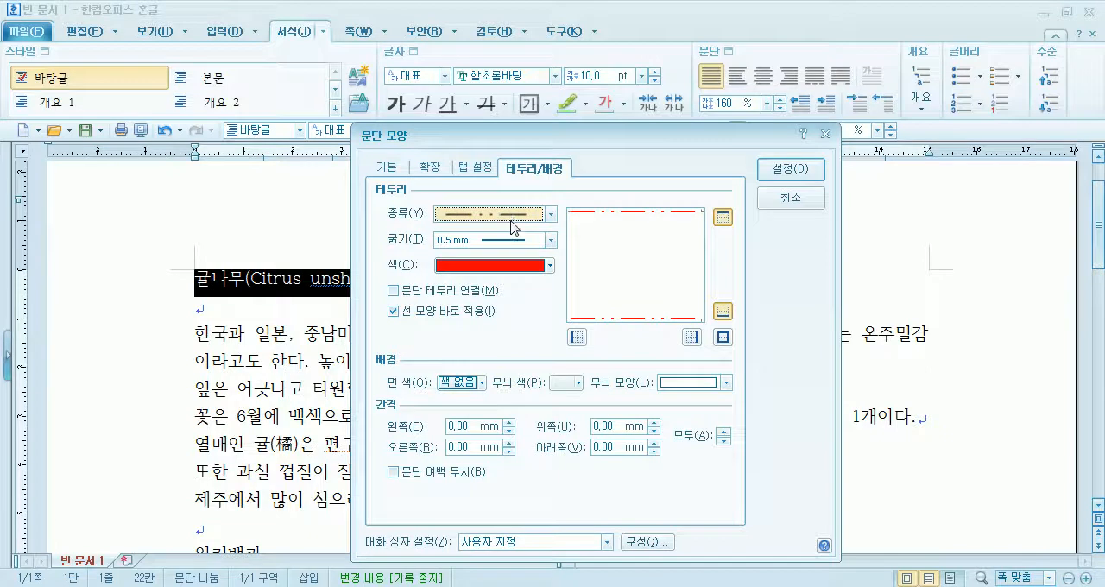
click(492, 242)
click(488, 273)
click(507, 240)
click(512, 399)
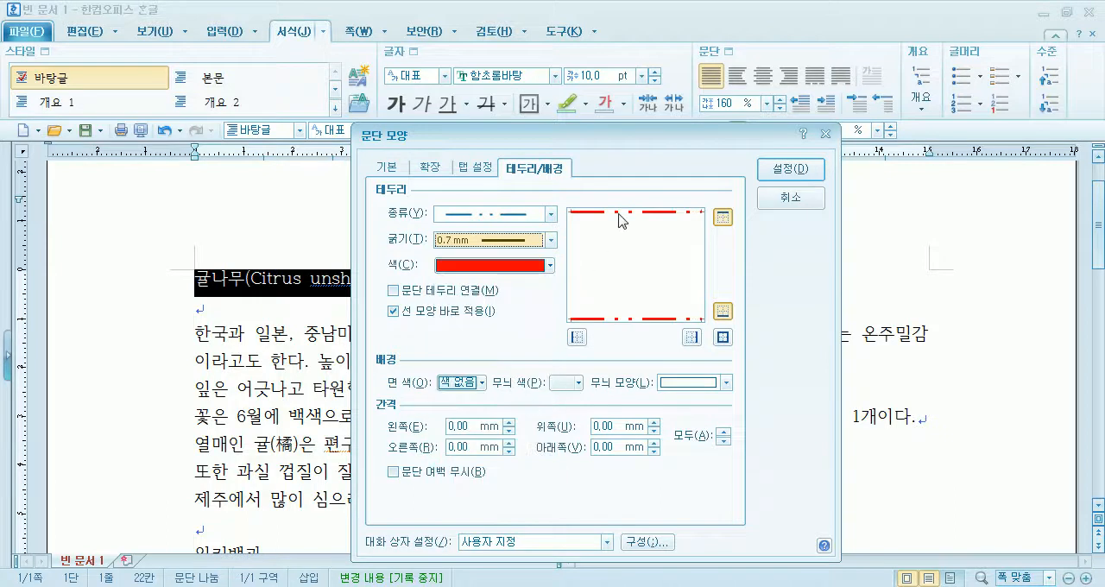
- Set the title's border thickness to 0.2 mm and its colour to blue, and apply the paragraph settings
click(470, 242)
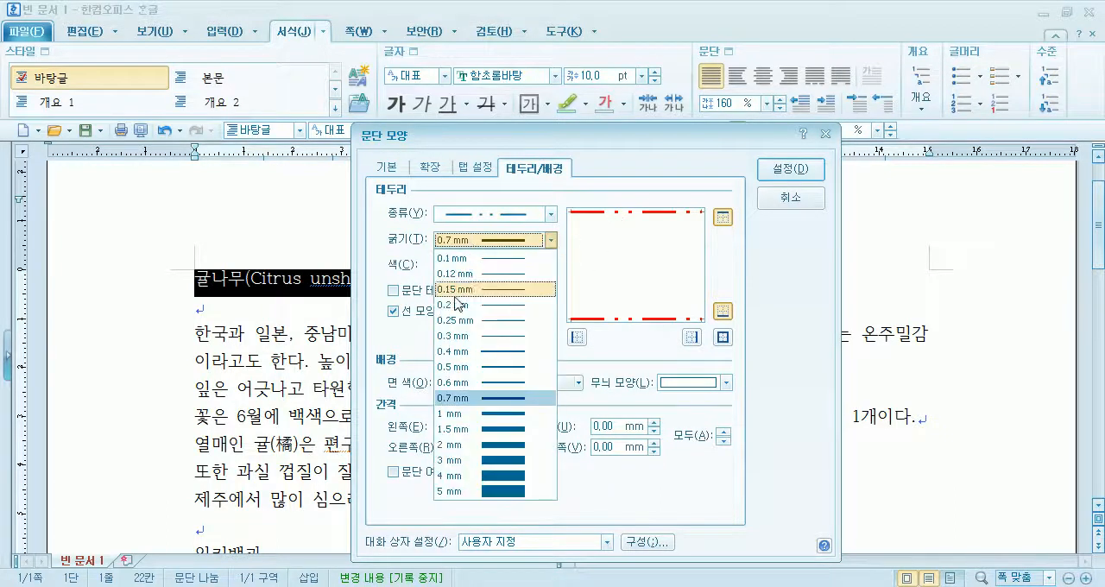
click(457, 306)
click(450, 271)
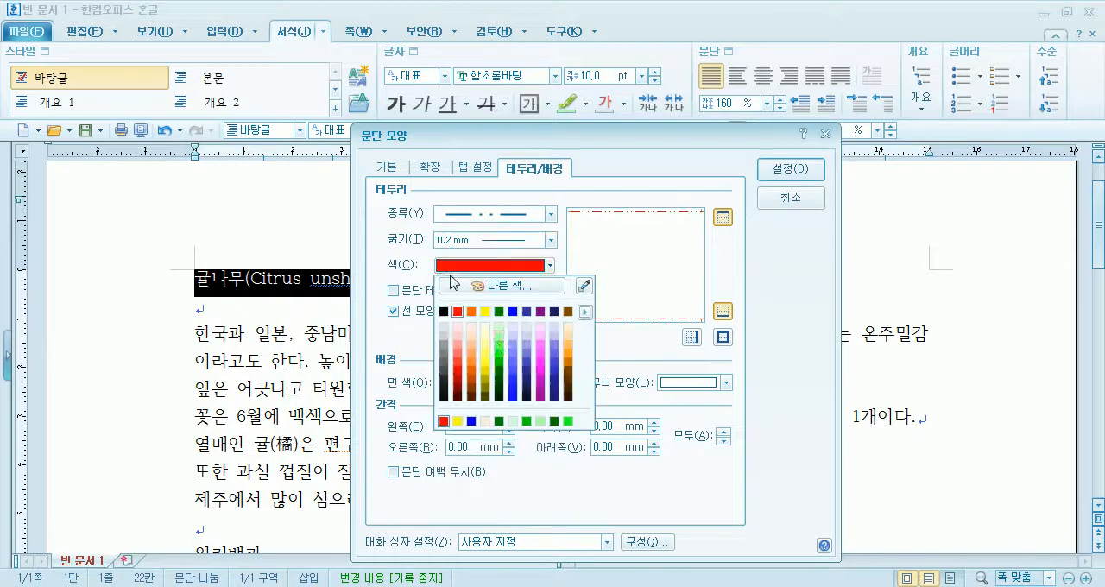
click(513, 311)
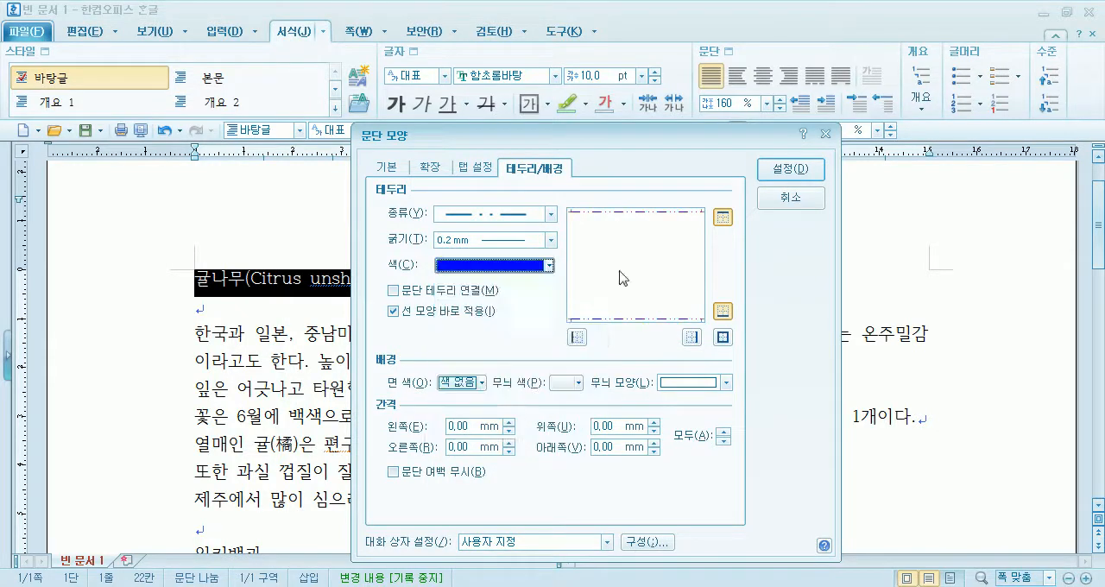
click(805, 177)
click(259, 285)
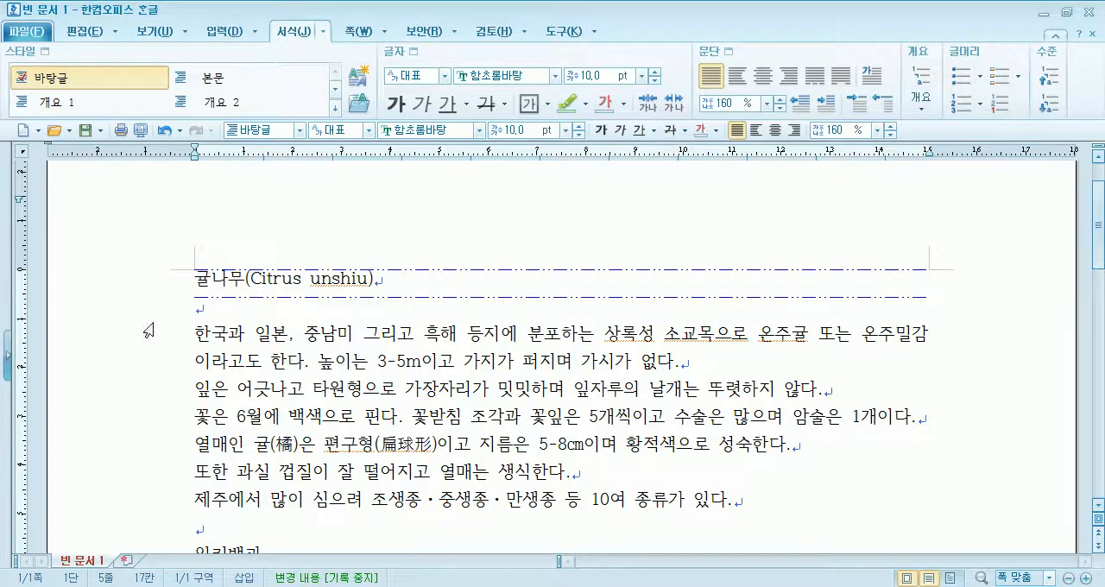
- Fill the title paragraph's background with light pink and apply the paragraph settings
drag(195, 278, 383, 277)
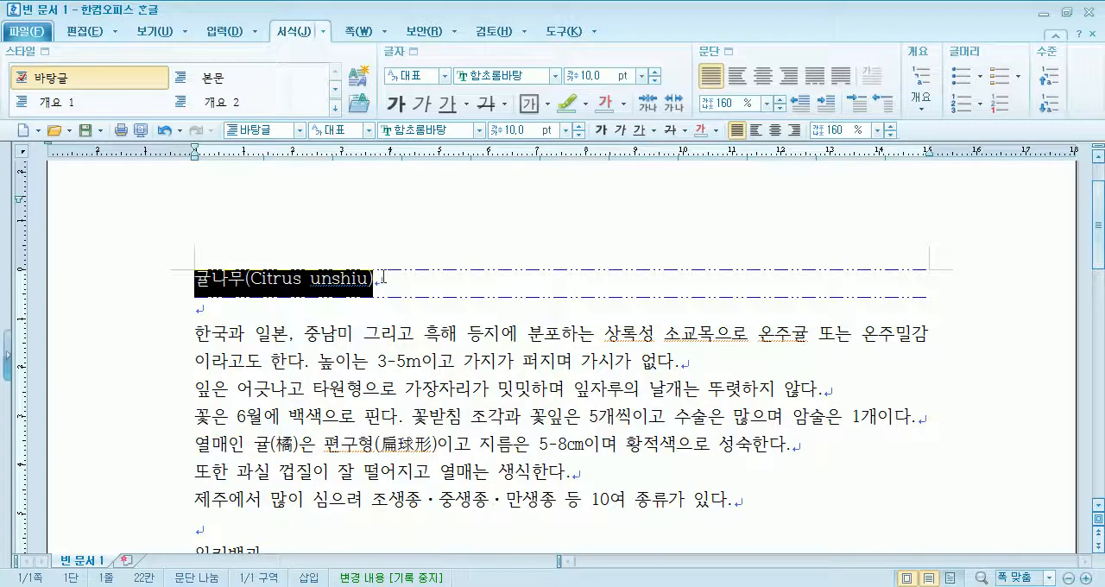
click(723, 54)
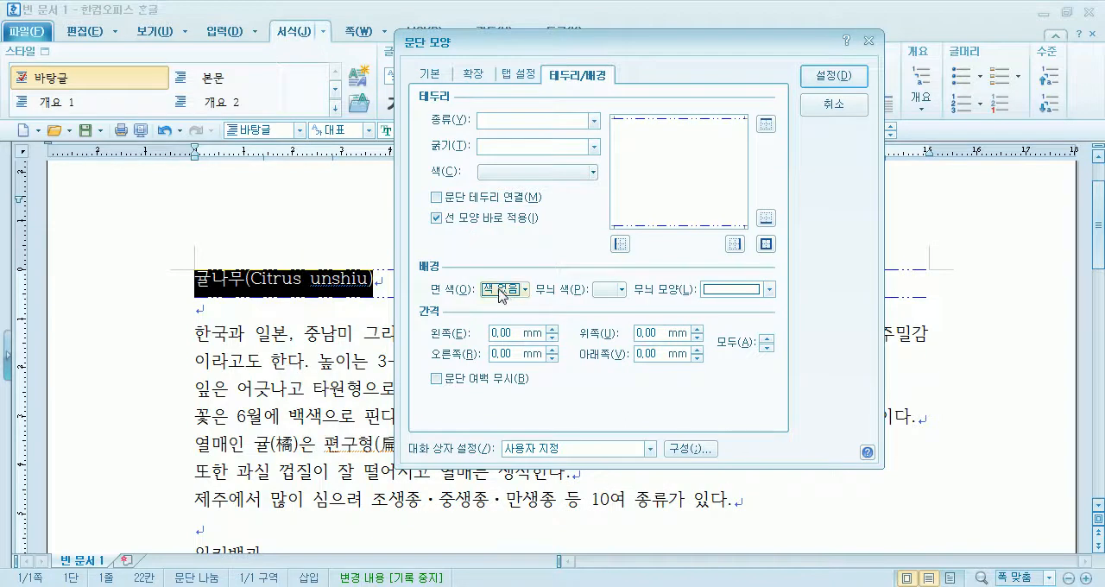
click(502, 290)
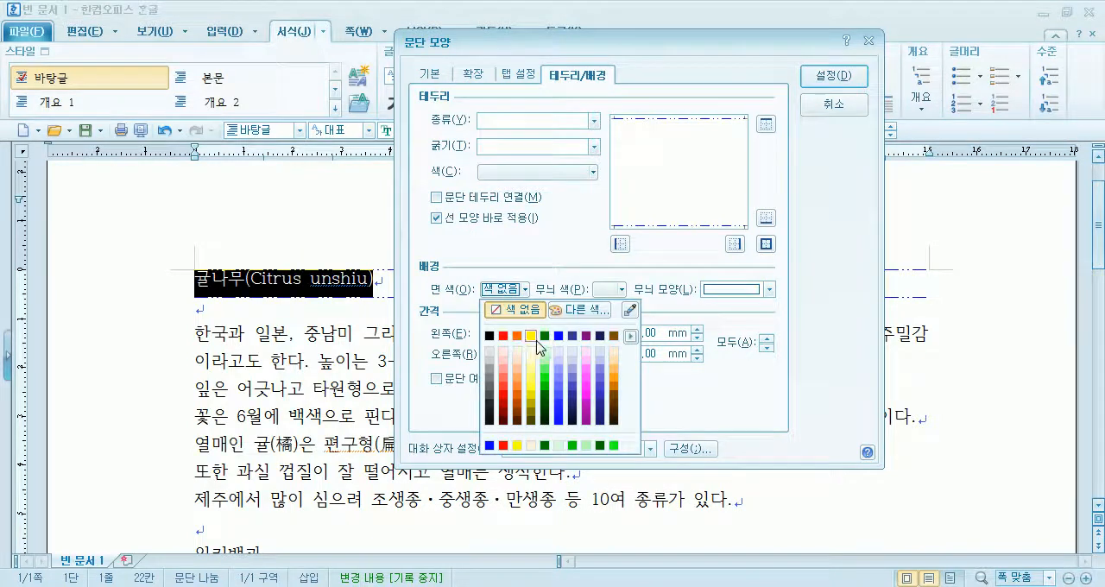
click(587, 356)
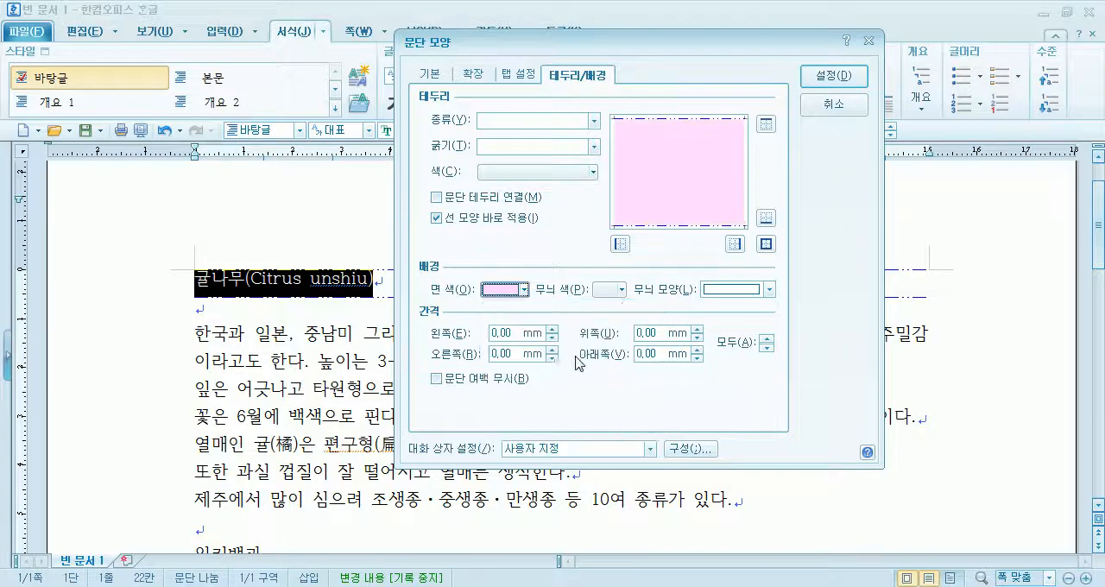
click(834, 78)
click(437, 389)
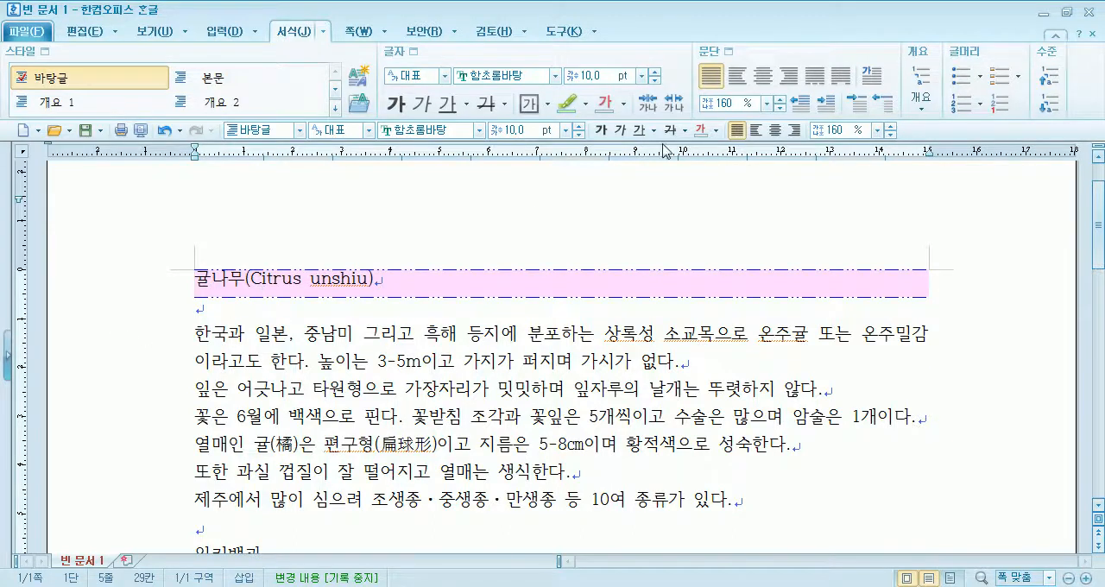
- Set the document view zoom to 200 %
click(162, 30)
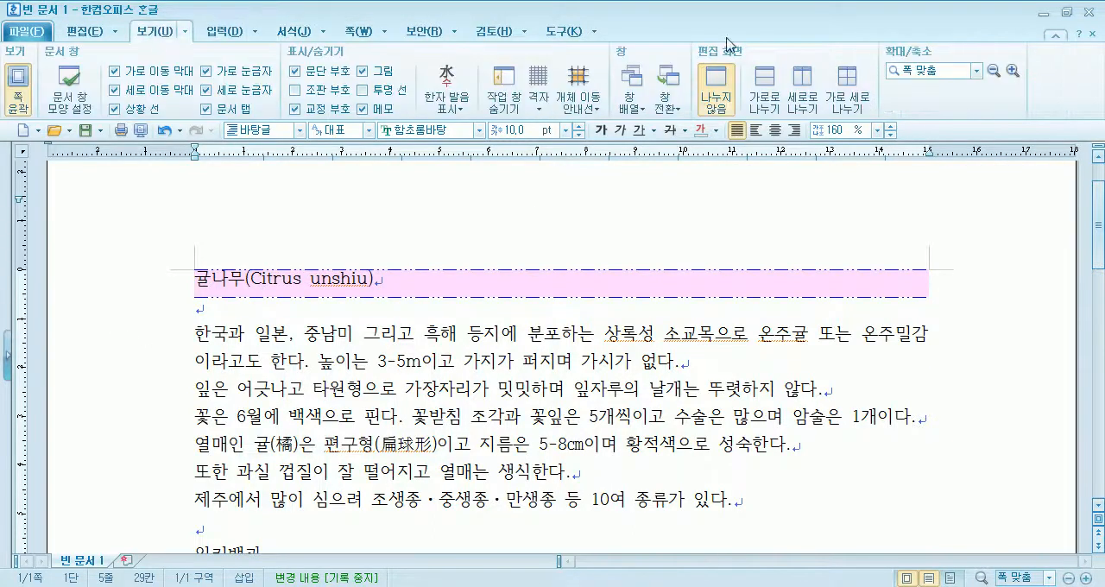
click(976, 71)
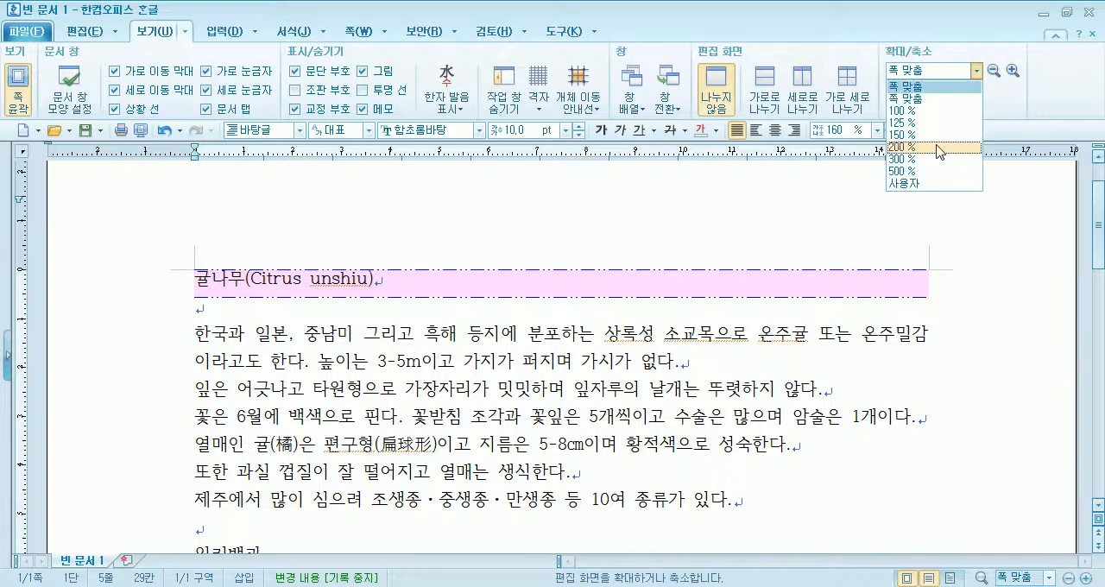
click(940, 147)
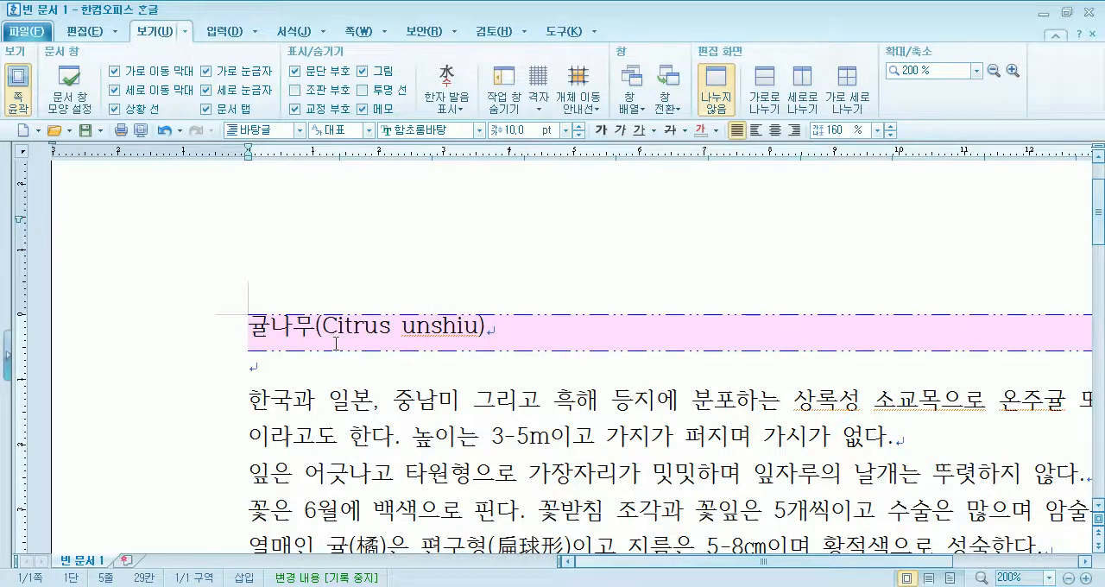
- Set the title paragraph's line spacing to 100 %
click(268, 326)
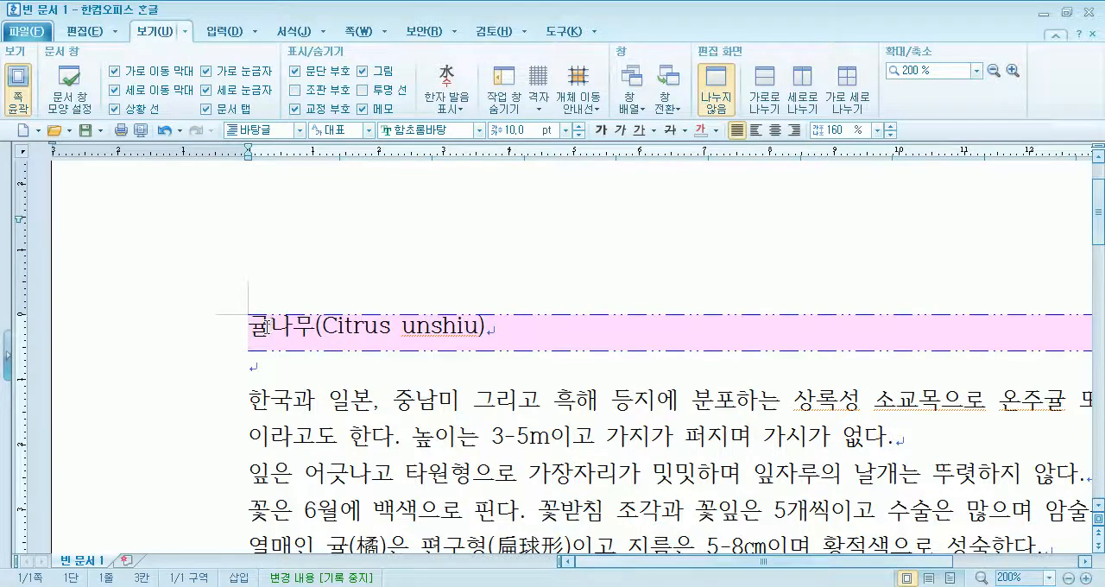
drag(248, 326, 363, 329)
click(352, 328)
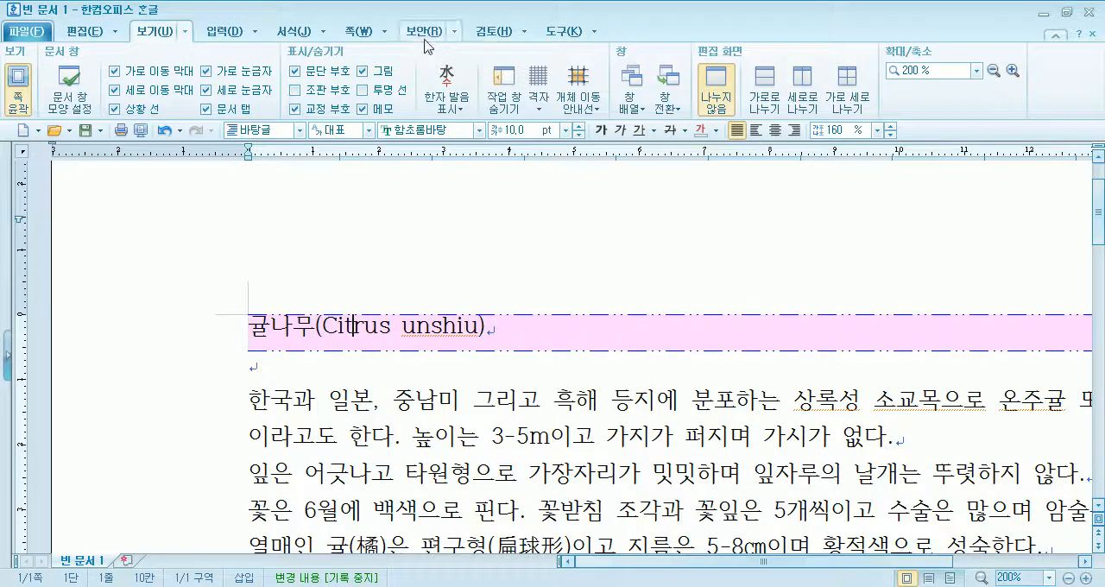
click(291, 31)
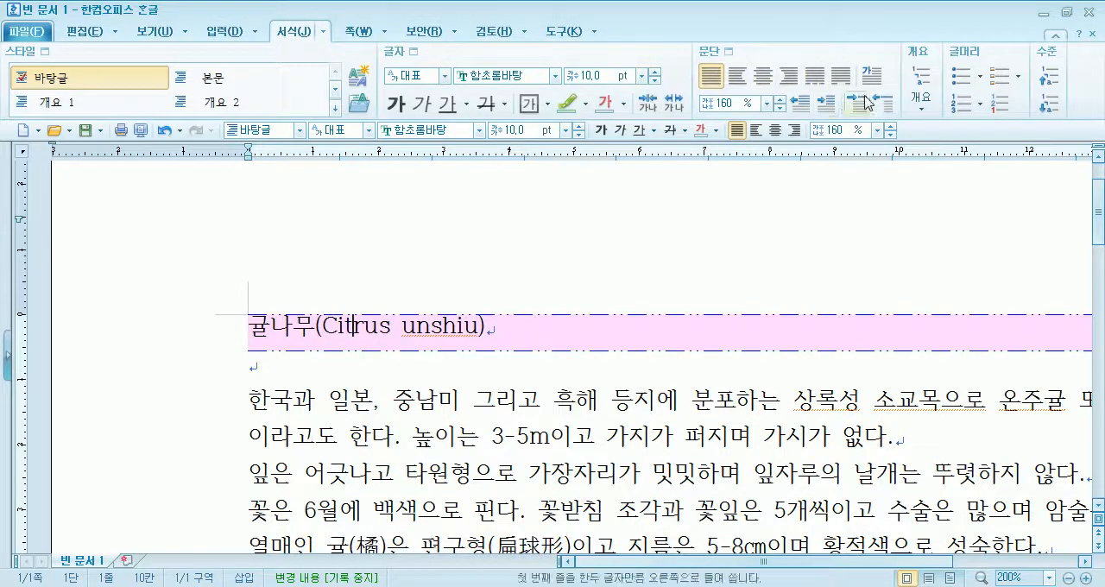
click(765, 104)
click(765, 105)
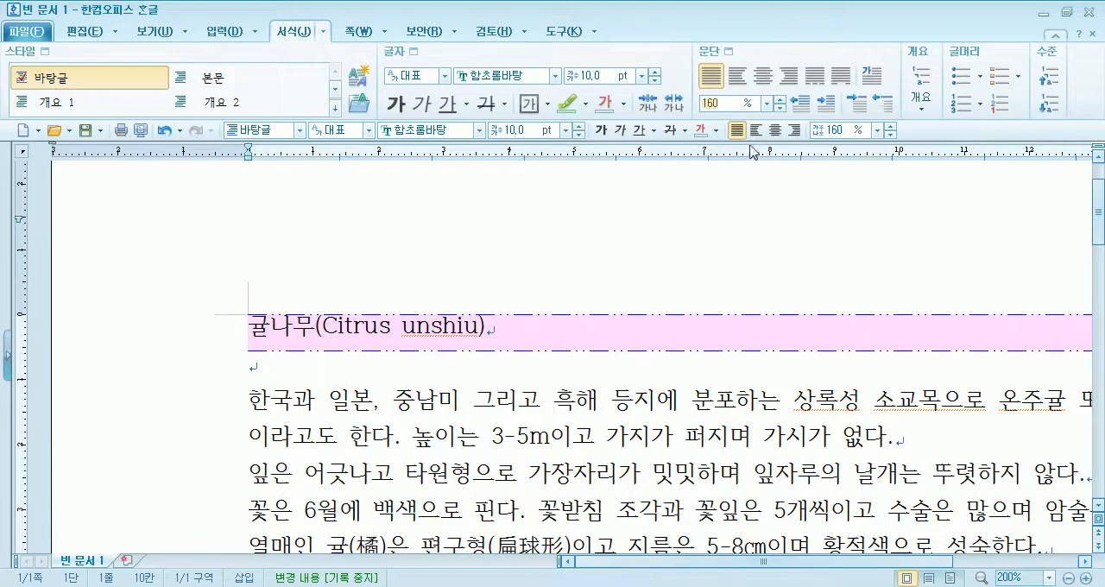
click(877, 131)
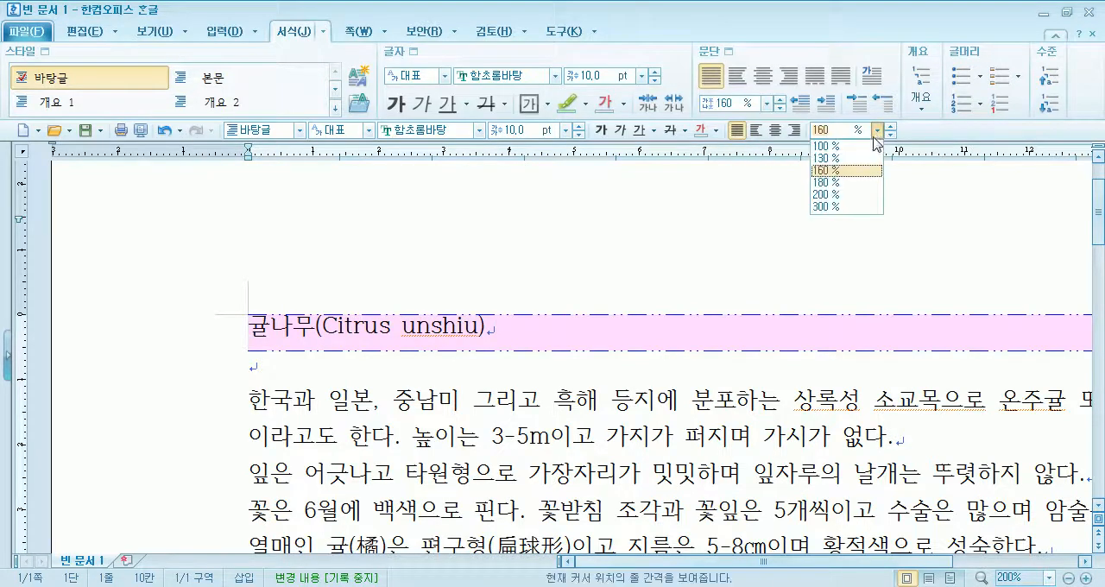
click(856, 147)
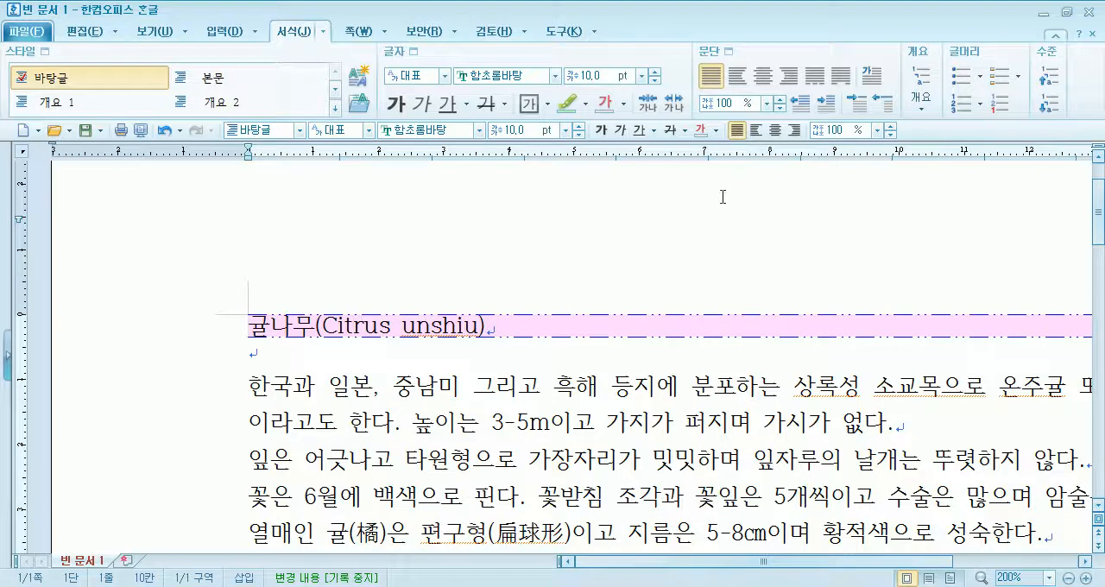
- Try line spacings of 200 % and 300 % on the title paragraph and return it to 100 %
click(877, 131)
click(827, 196)
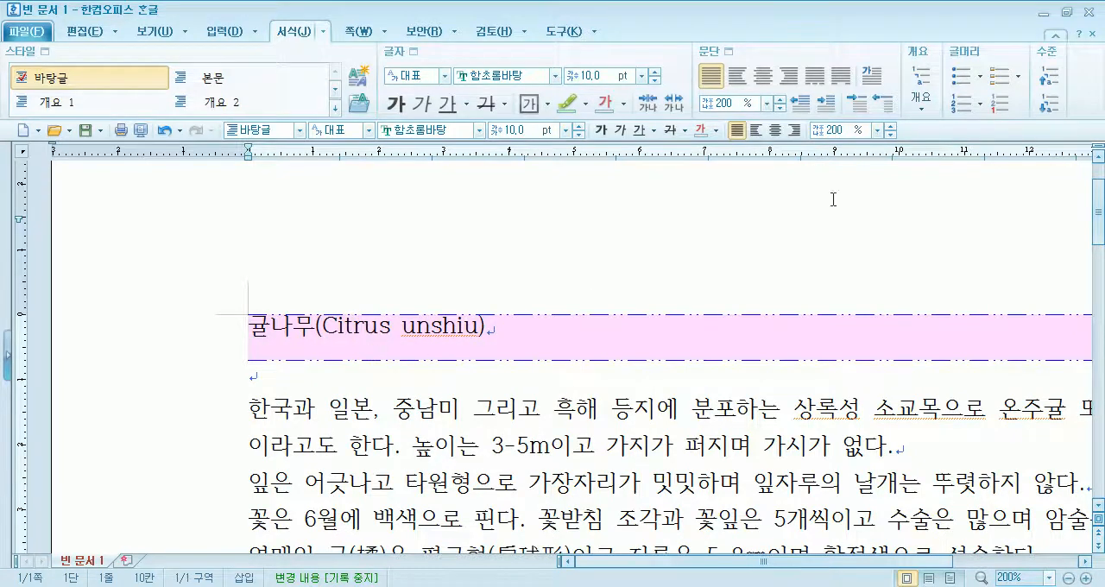
click(877, 130)
click(842, 207)
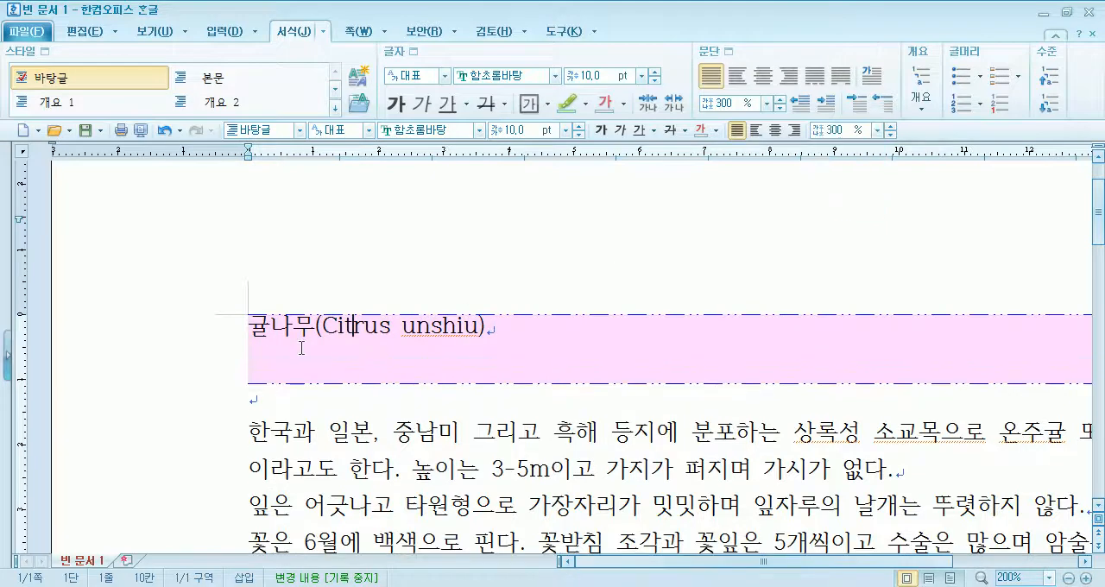
click(877, 130)
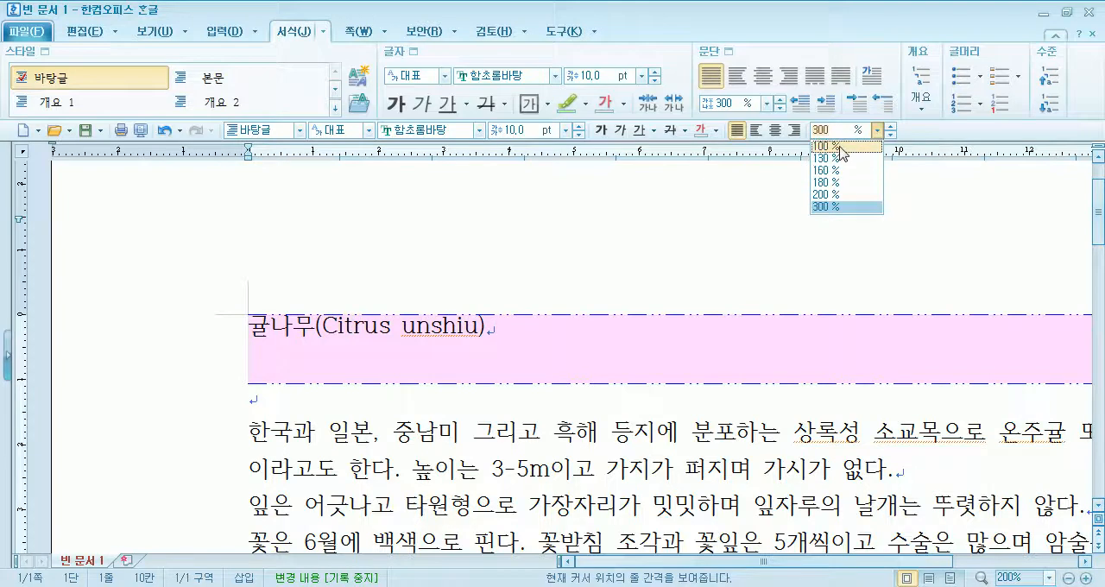
click(825, 146)
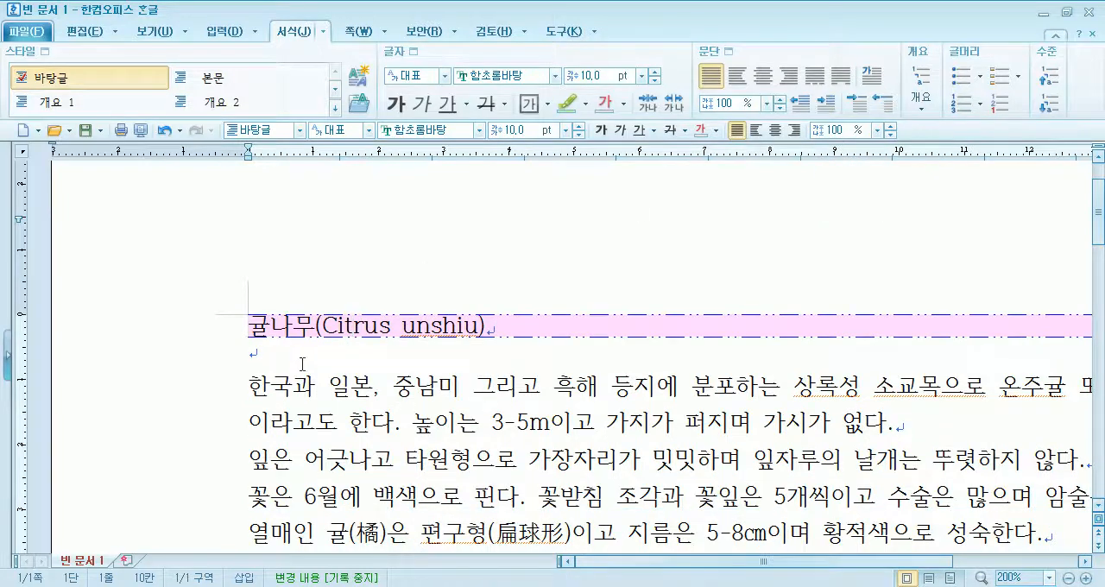
- Select the entire document text and set its line spacing to 100 %
triple_click(165, 388)
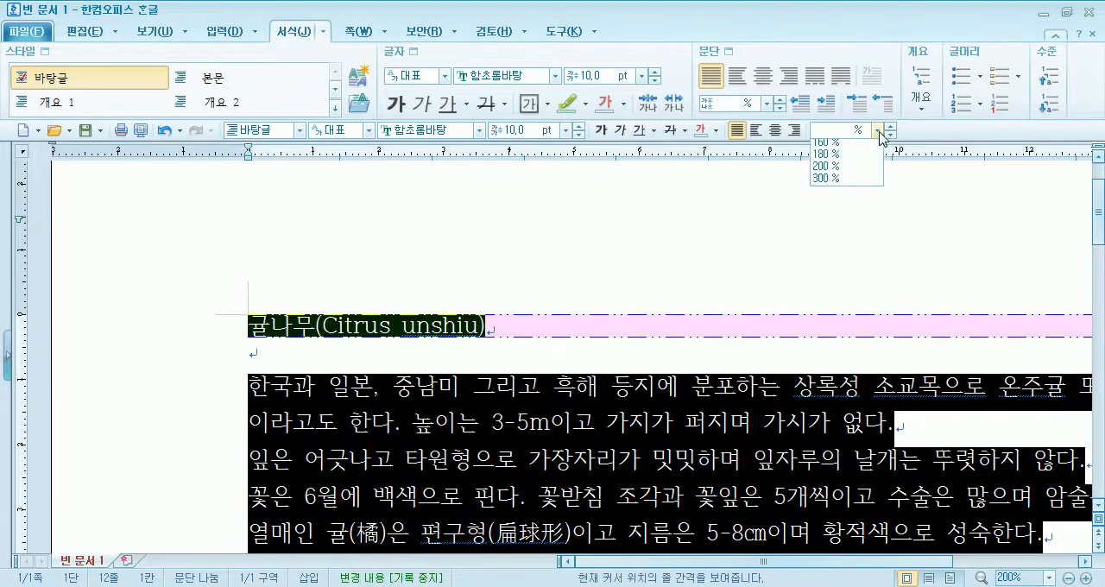
click(878, 131)
click(825, 146)
click(506, 407)
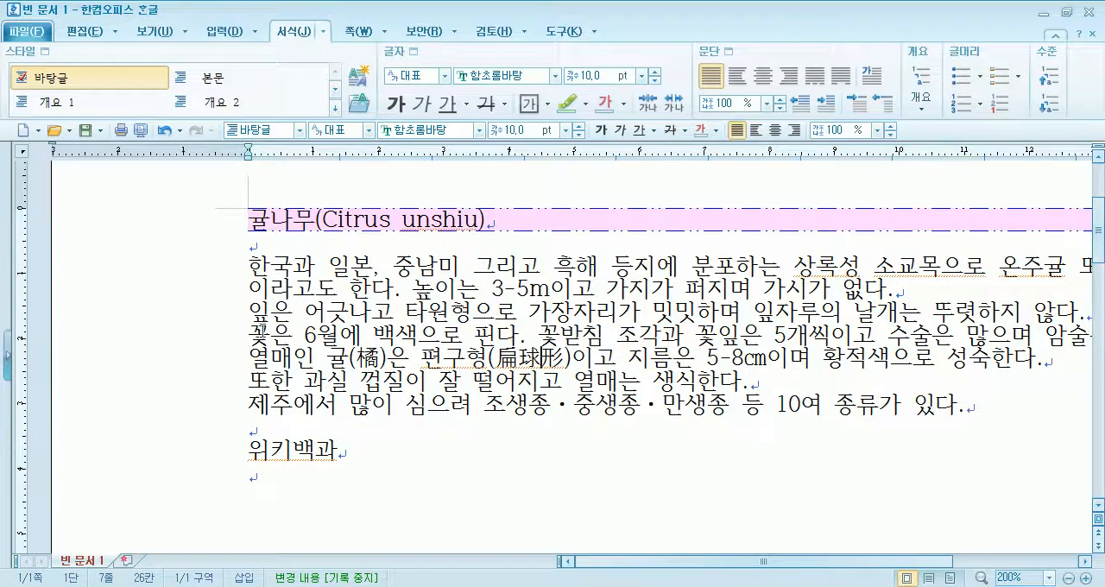
- Change the line spacing of the entire document text to 200 %
triple_click(208, 300)
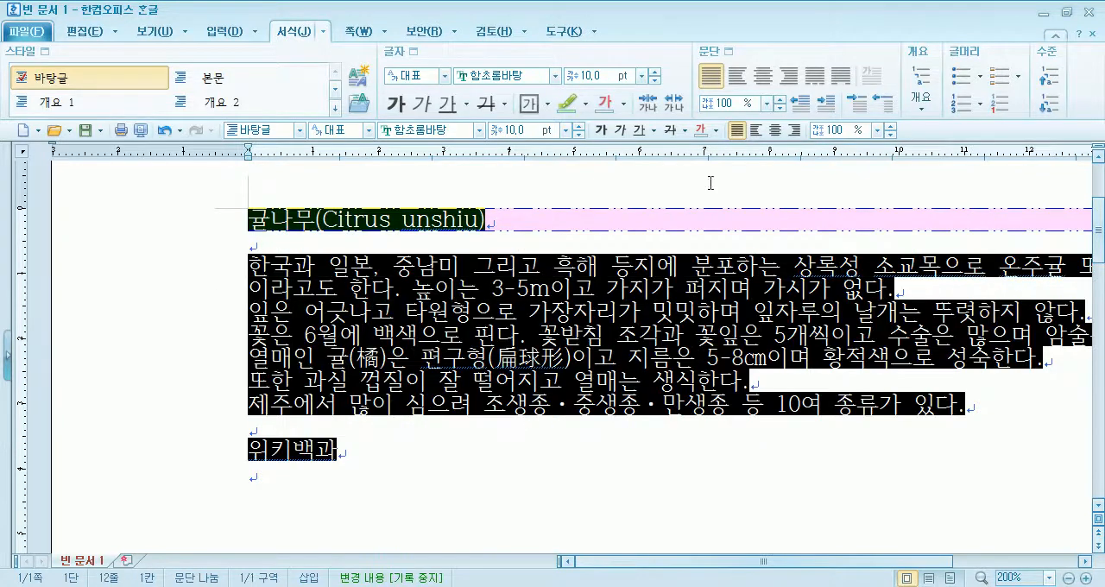
click(878, 130)
click(841, 187)
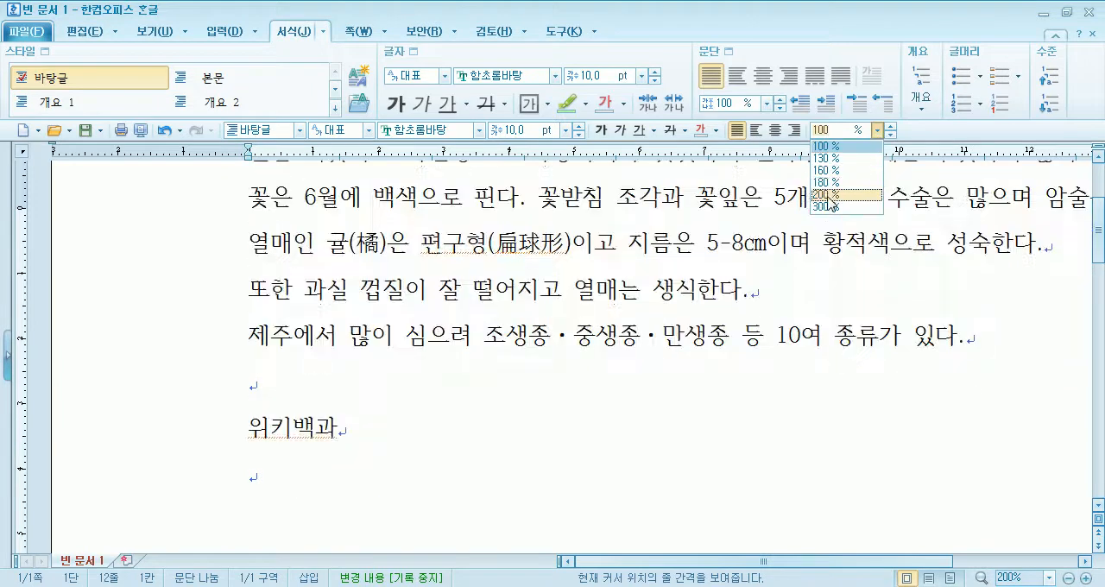
scroll(282, 354, up, 3)
click(281, 354)
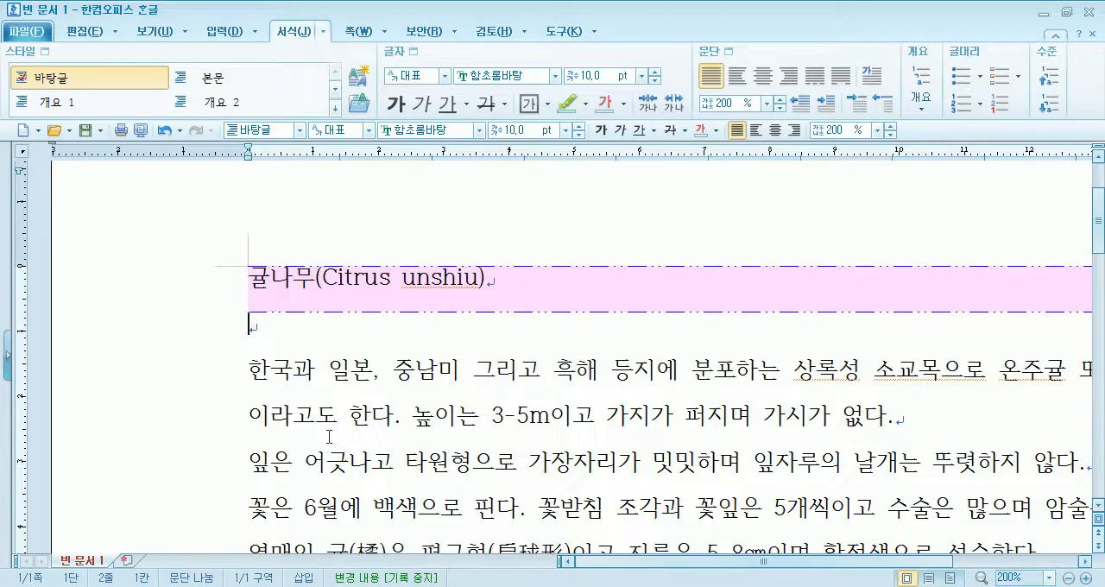
- Set the line spacing of all the document's text back to 160 %
triple_click(185, 392)
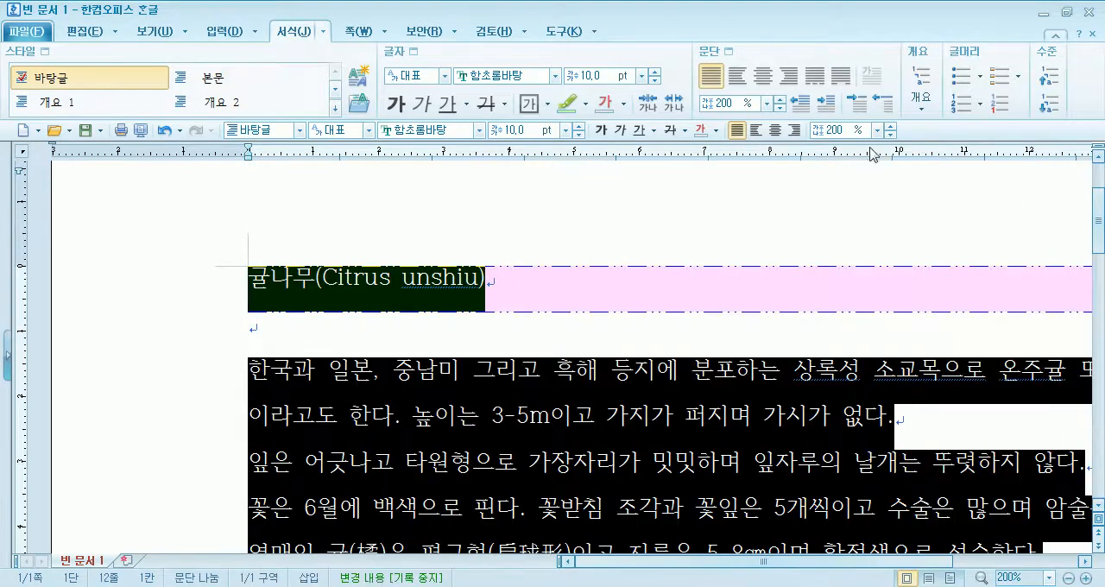
click(877, 131)
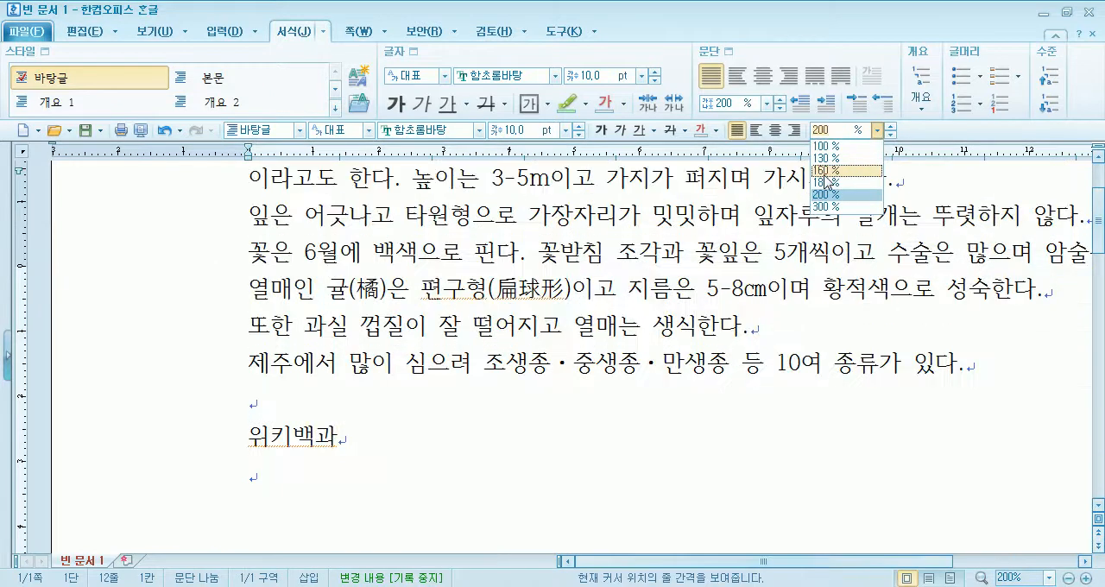
click(825, 173)
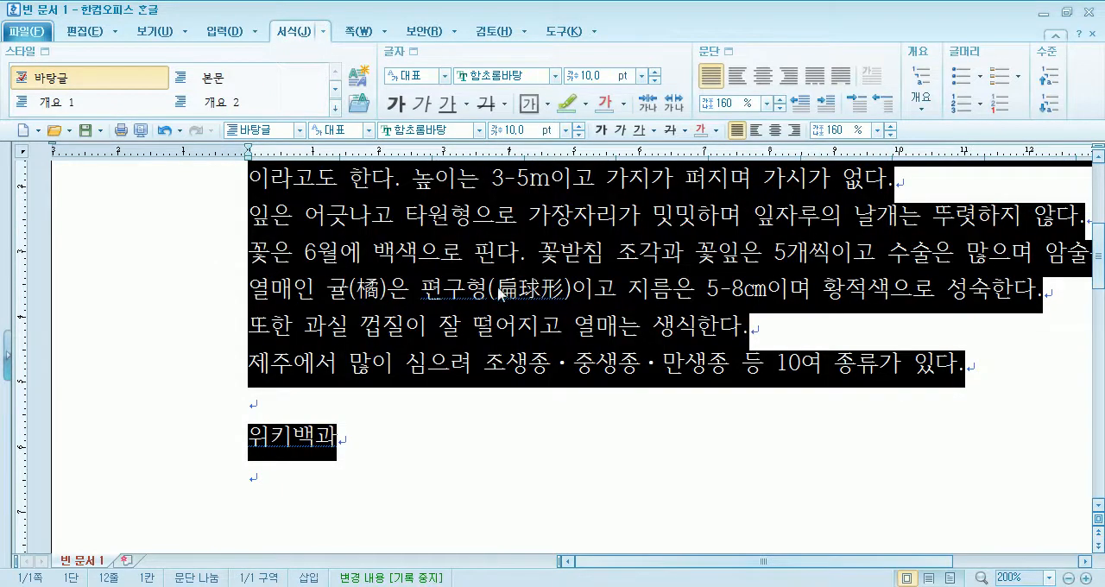
scroll(403, 320, up, 3)
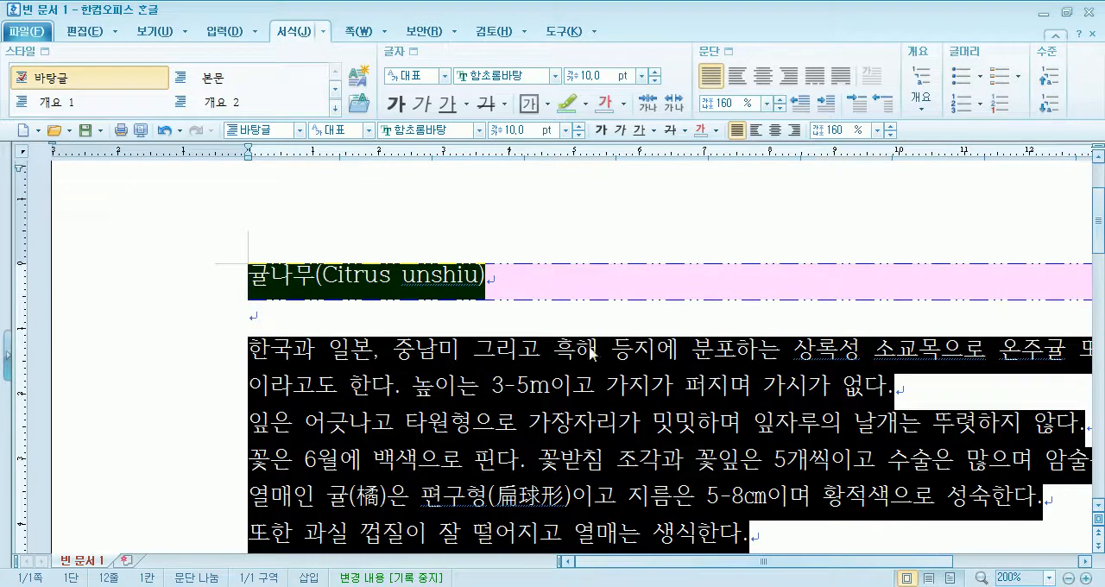
click(436, 382)
- Reduce only the 귤나무(Citrus unshiu) title paragraph's line spacing to 100 %
drag(246, 272, 499, 274)
click(622, 252)
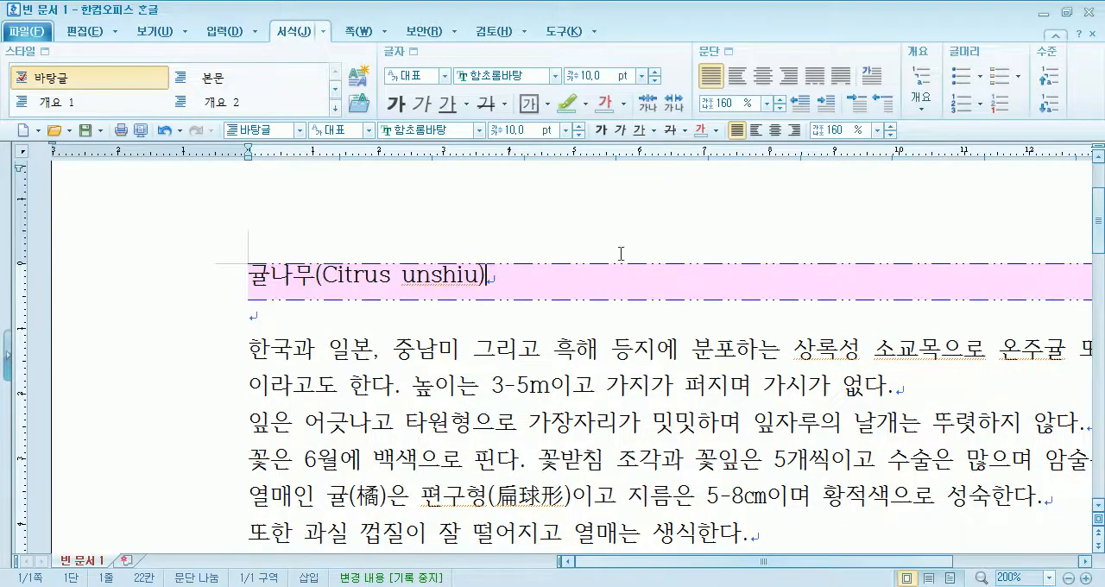
click(876, 129)
click(855, 151)
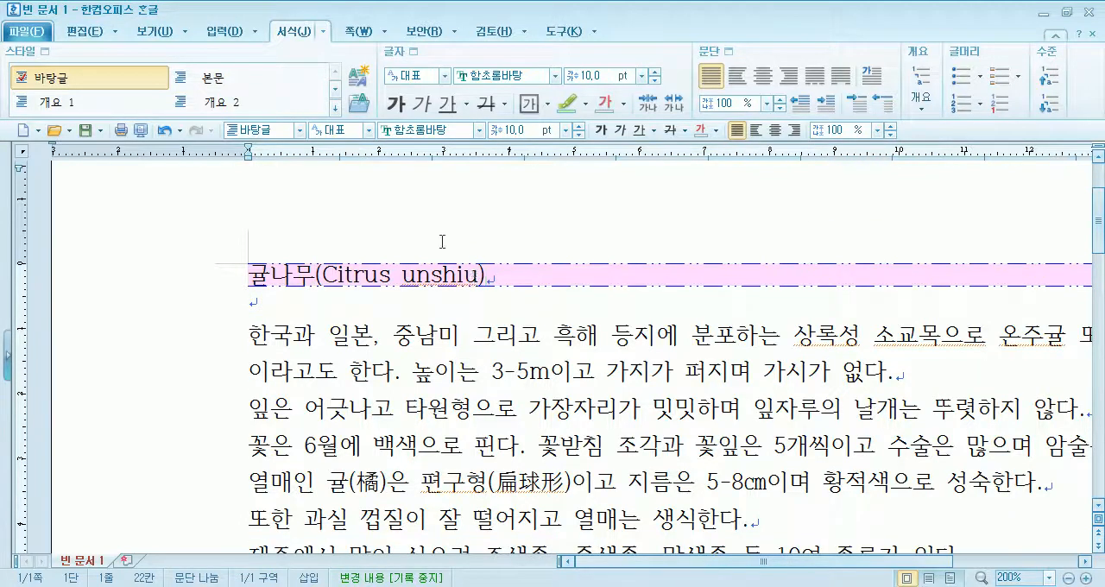
- Compare the formatting of the title and the 위키백과 line in 귤나무.hwp with the new document
scroll(425, 240, down, 3)
click(239, 320)
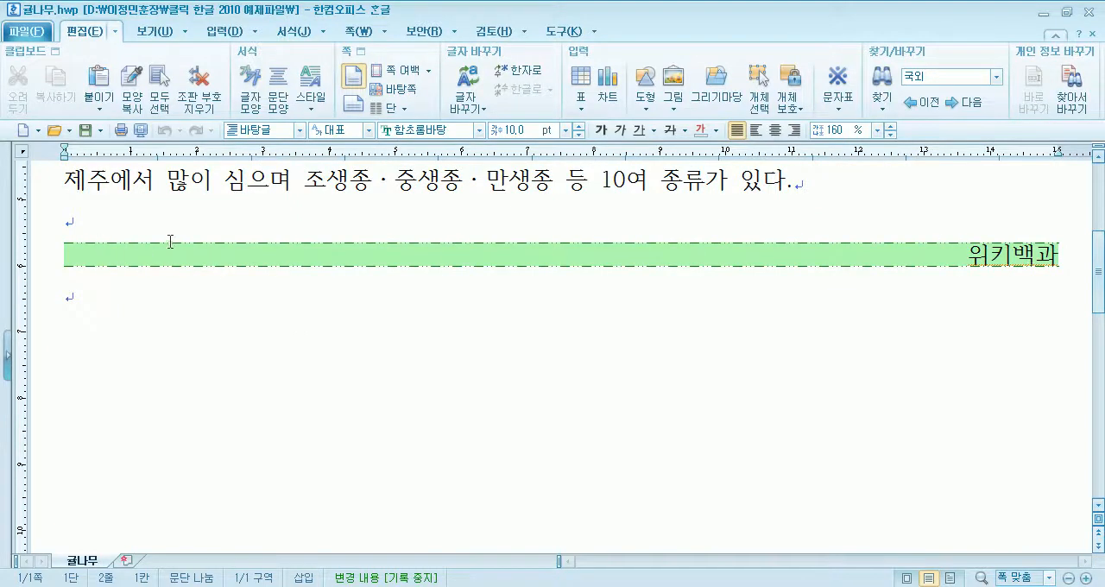
scroll(179, 255, up, 4)
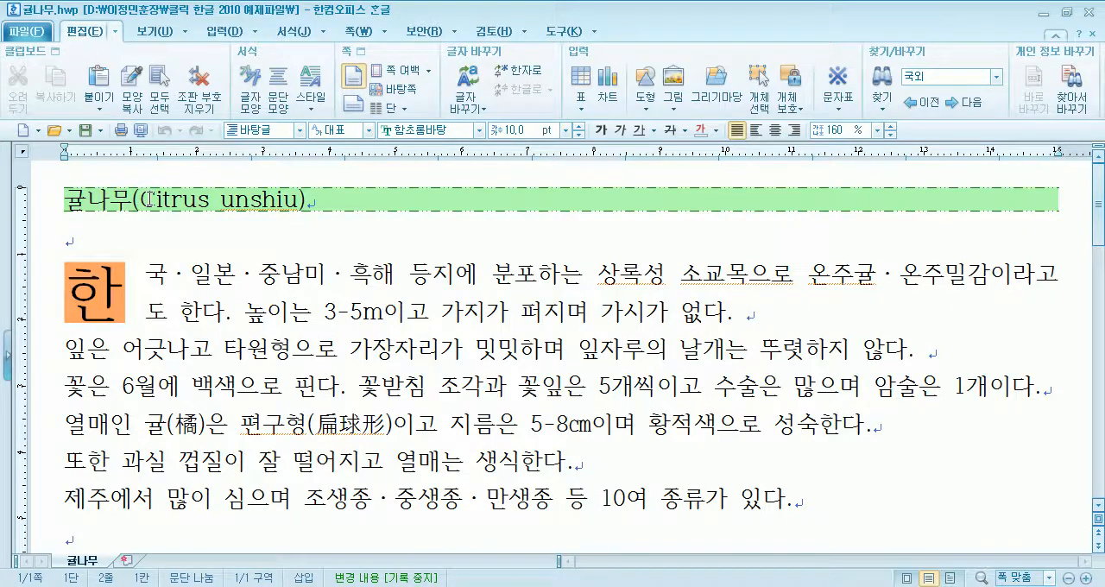
scroll(195, 293, down, 4)
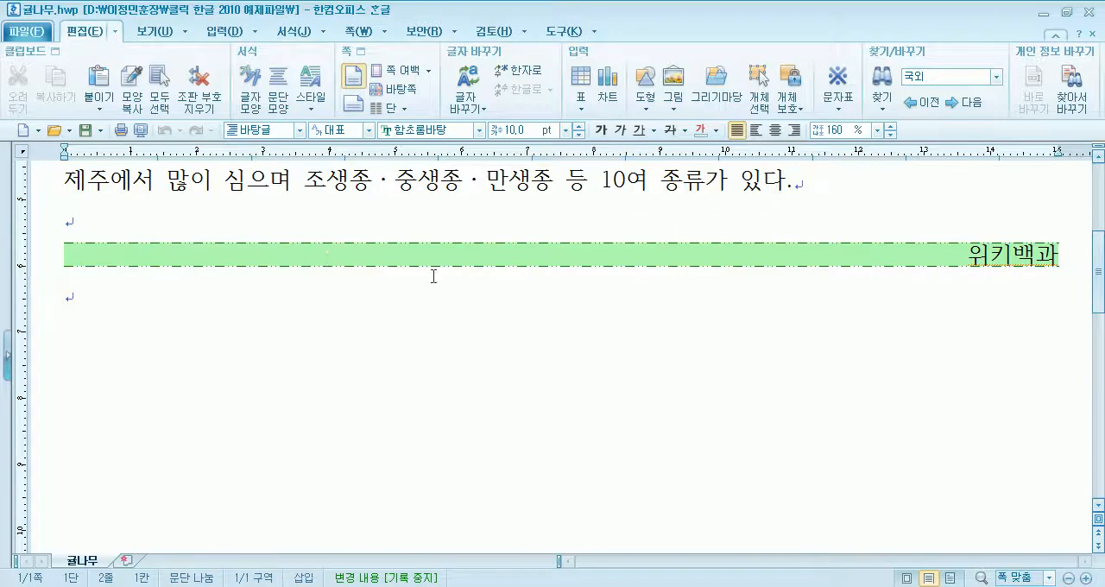
mouse_move(544, 586)
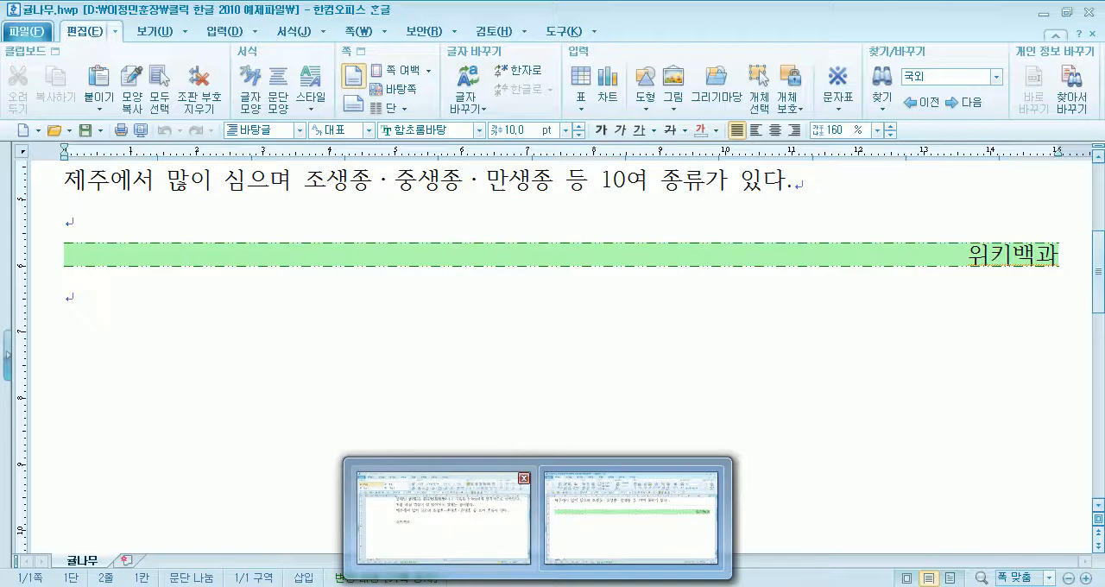
click(482, 574)
drag(226, 324, 347, 327)
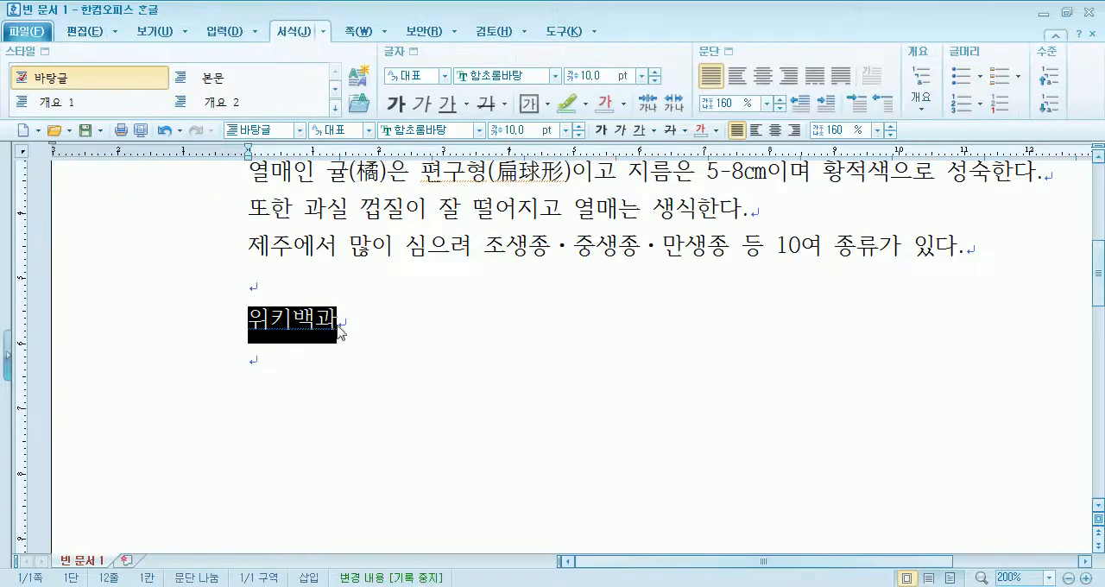
click(285, 326)
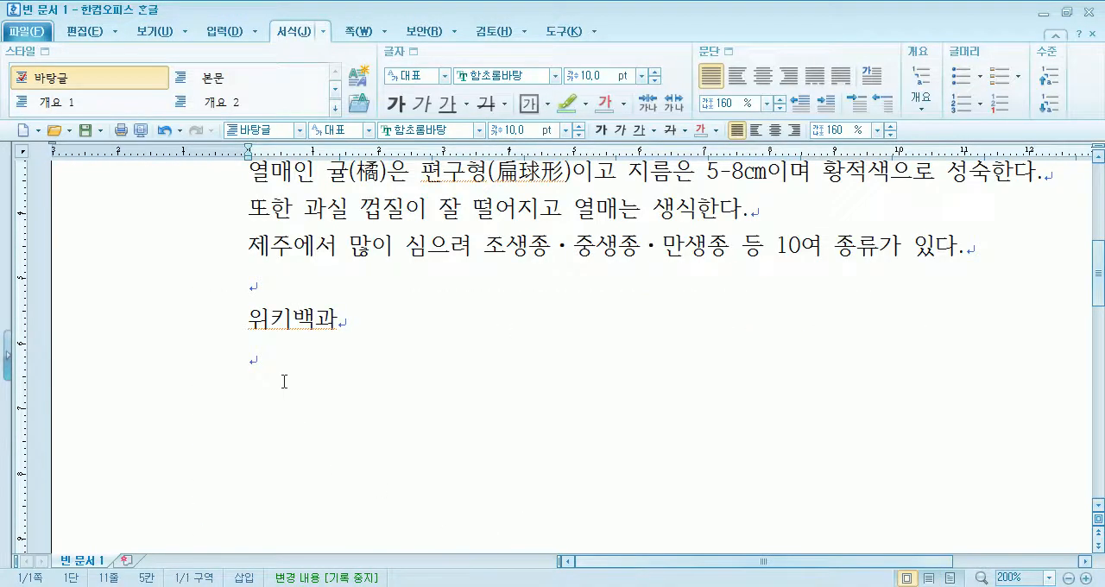
- Set the new document's view zoom to fit the width (폭 맞춤)
scroll(284, 380, up, 2)
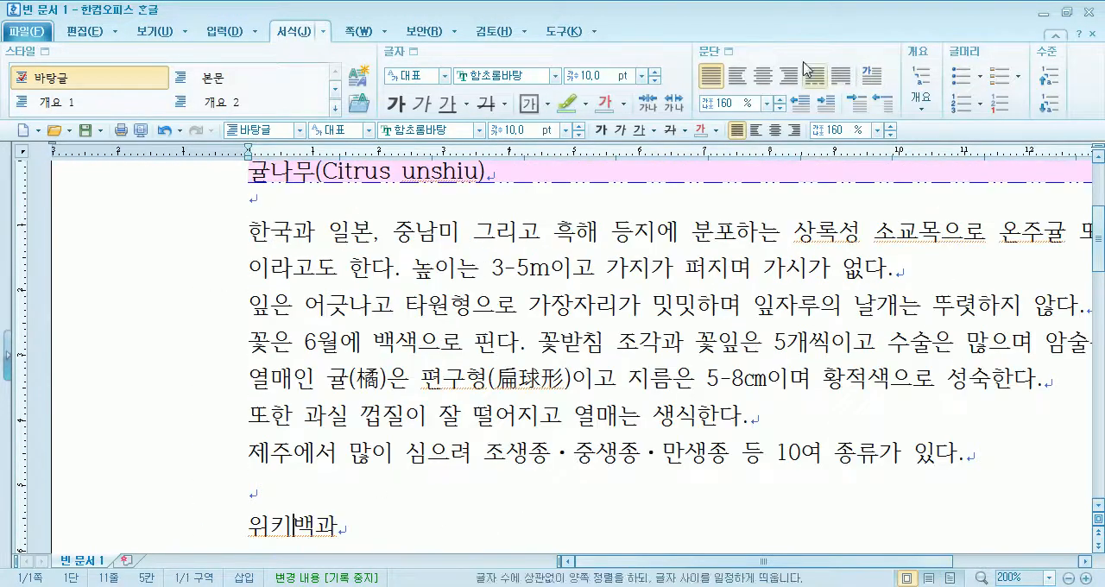
click(156, 31)
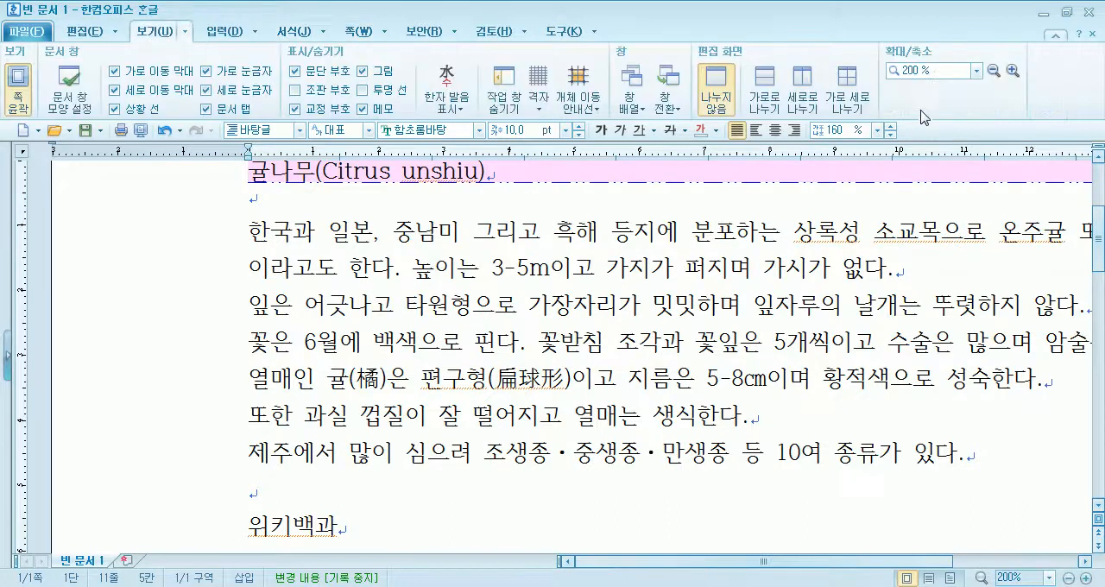
click(976, 71)
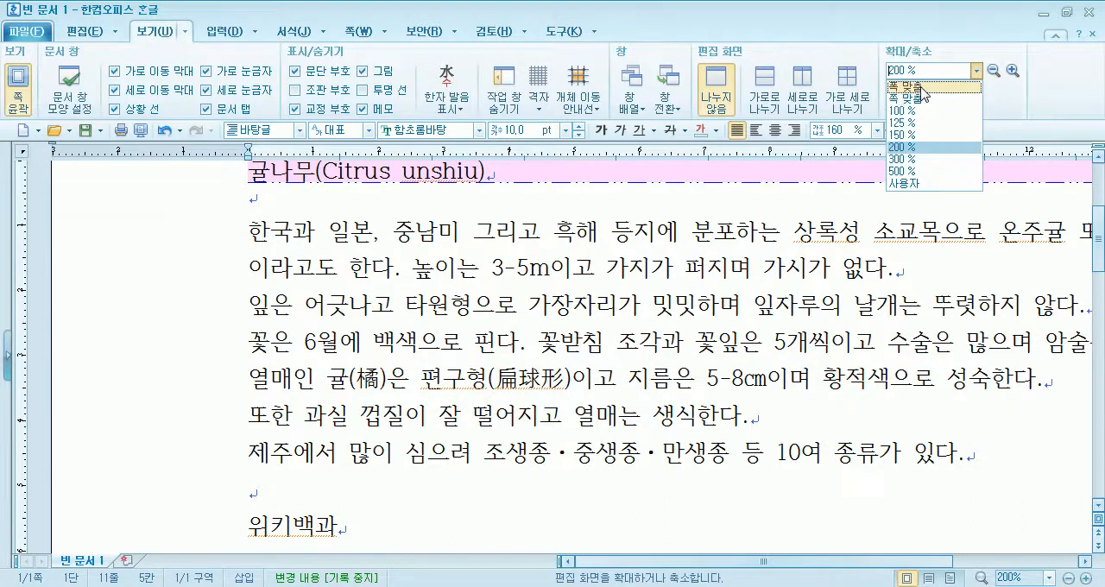
click(922, 89)
- Select the body paragraphs from 한국과 일본 through 제주에서 and choose a double line as their paragraph border type
drag(198, 210, 734, 380)
click(464, 295)
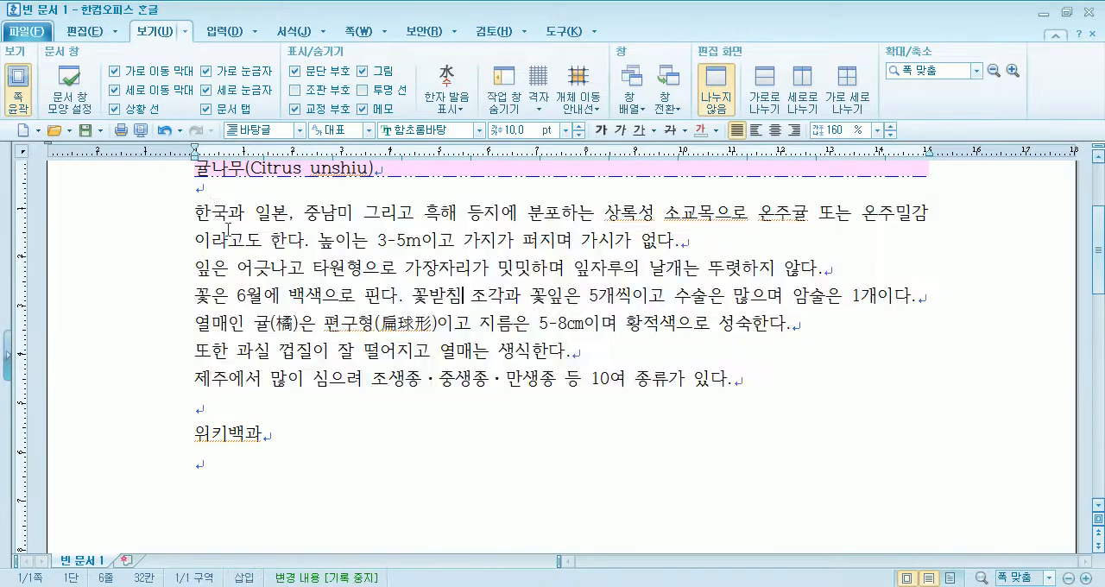
drag(337, 212, 344, 375)
drag(198, 212, 765, 386)
click(466, 298)
drag(442, 213, 448, 373)
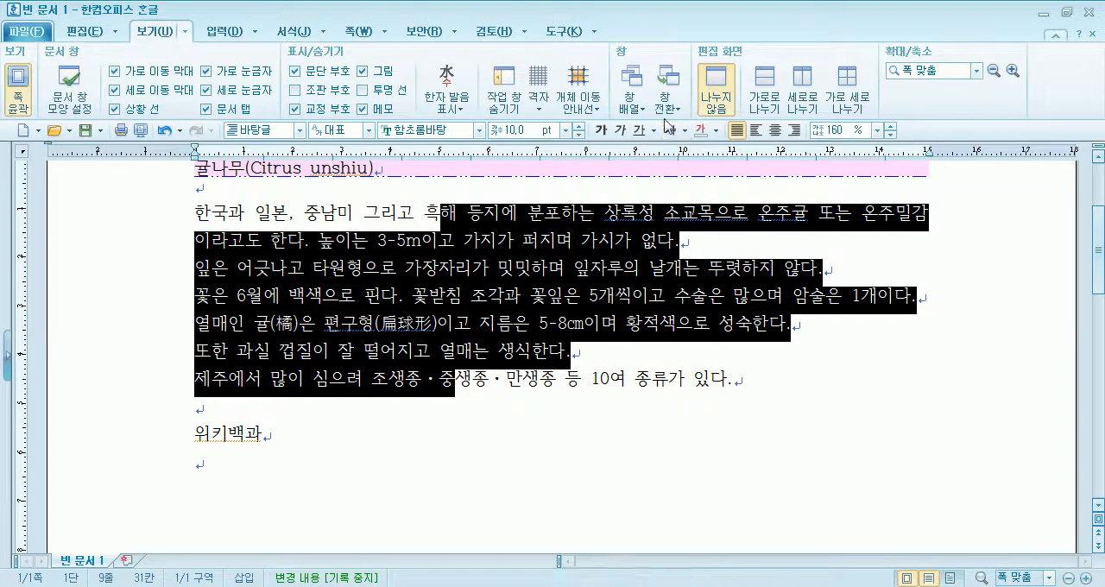
click(296, 35)
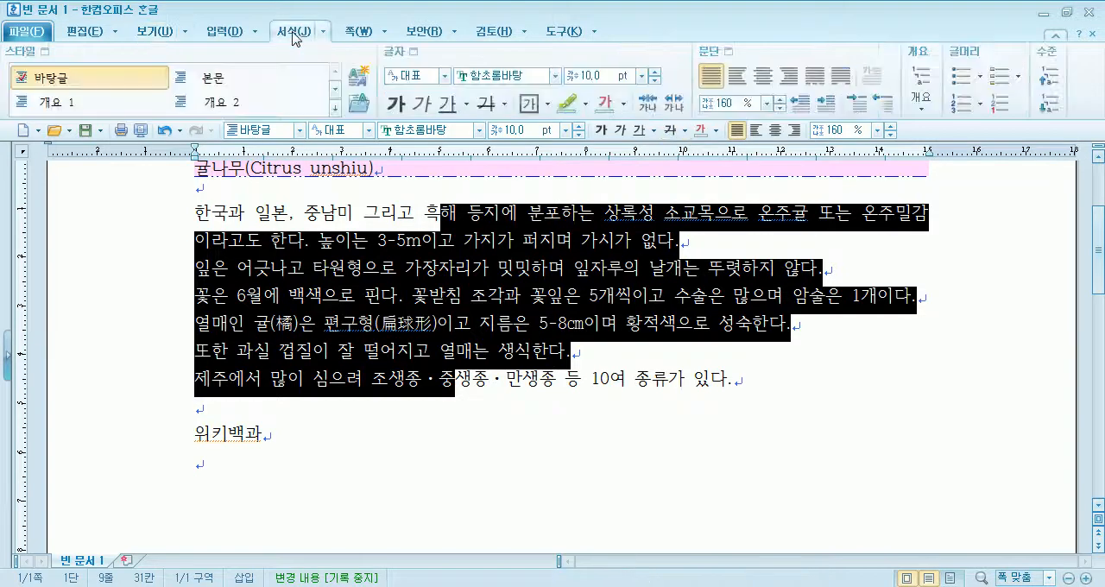
click(711, 56)
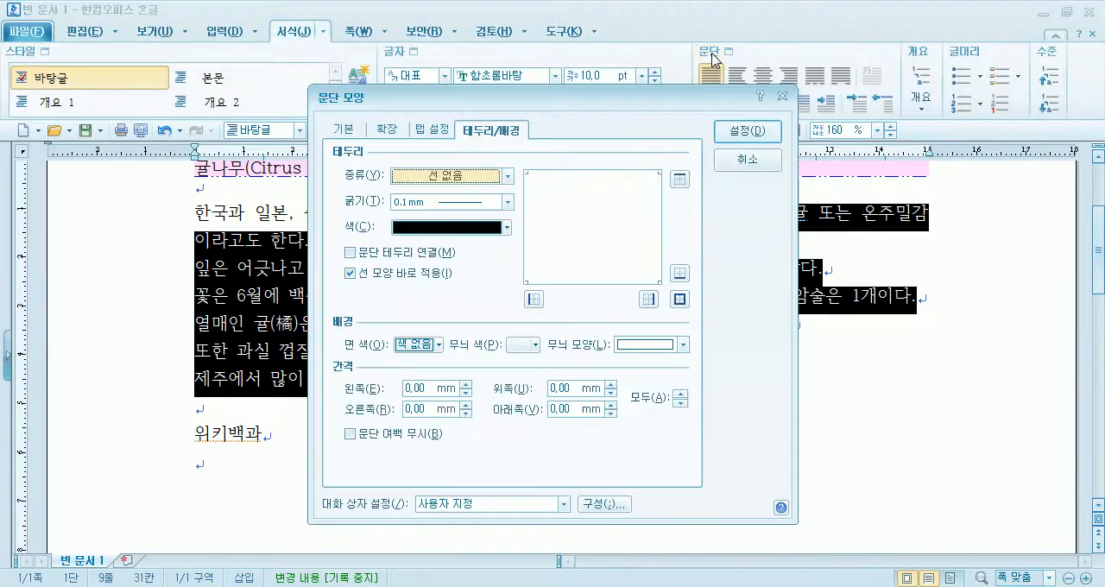
drag(541, 100, 700, 73)
click(604, 146)
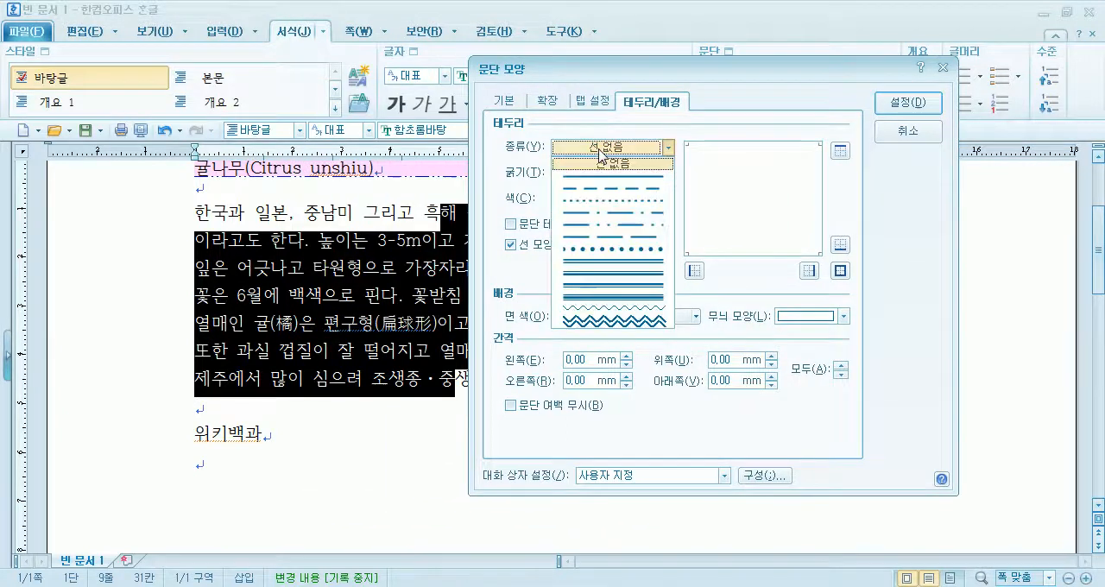
click(590, 270)
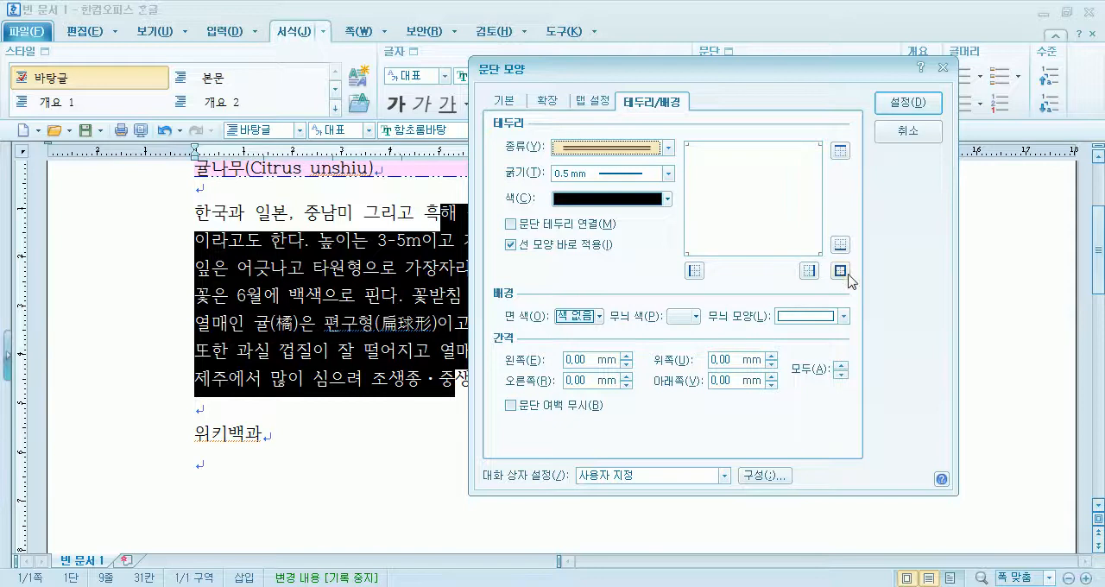
- Put the double-line border on all four sides of the selected body paragraphs and apply it
click(694, 271)
click(812, 273)
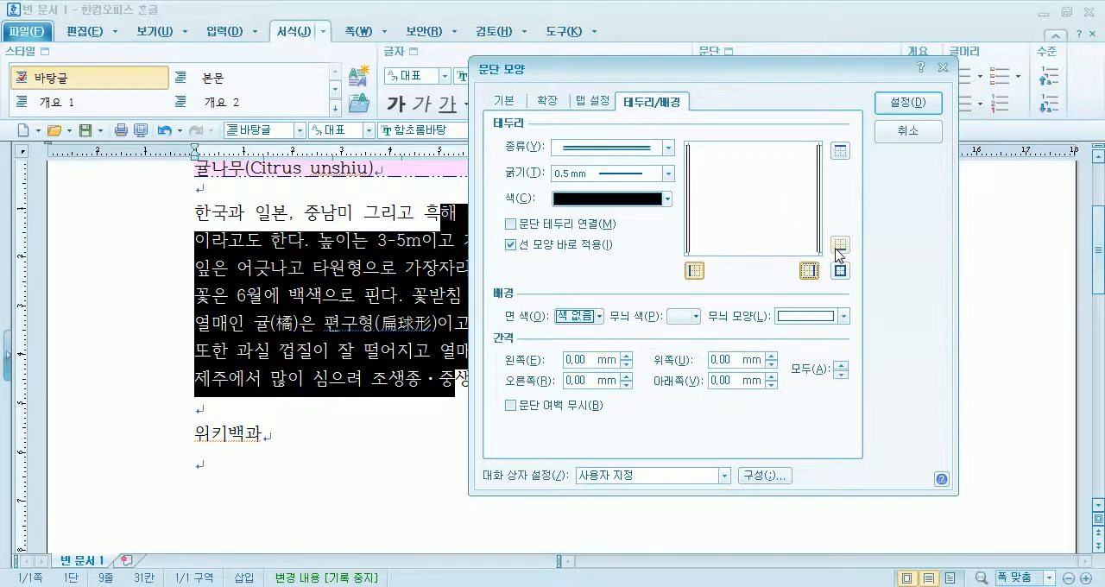
click(840, 246)
click(842, 152)
click(840, 272)
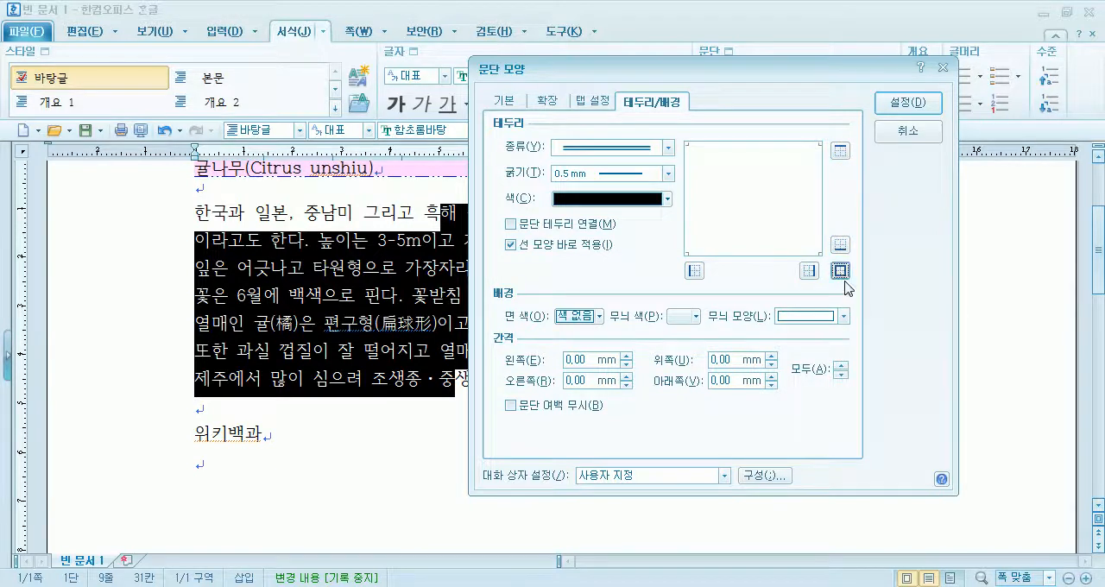
click(840, 271)
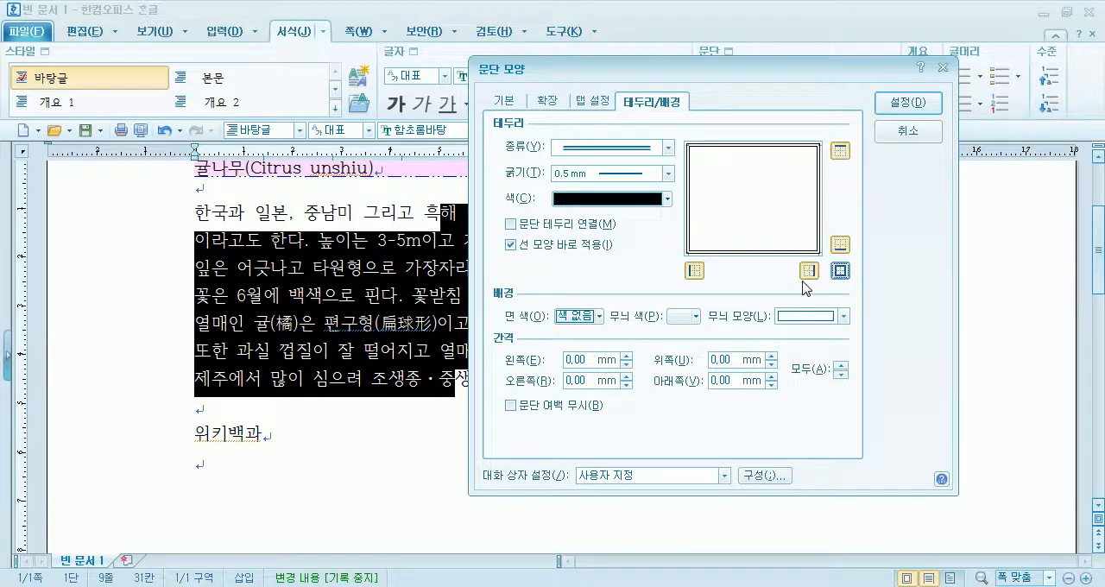
click(907, 103)
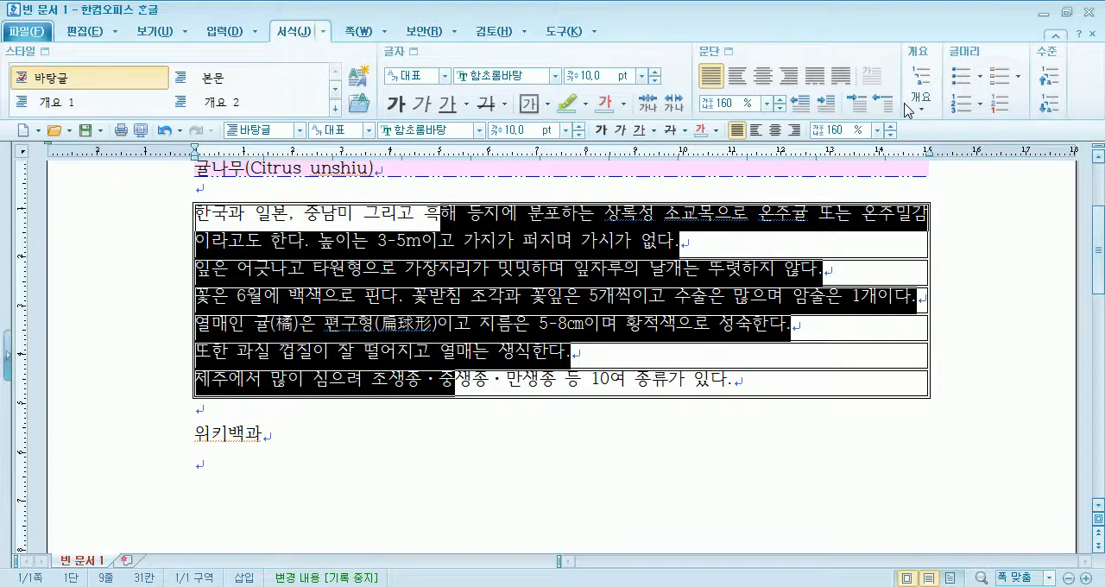
- Join the body paragraphs' separate borders into one frame with the 문단 테두리 연결 option
click(782, 274)
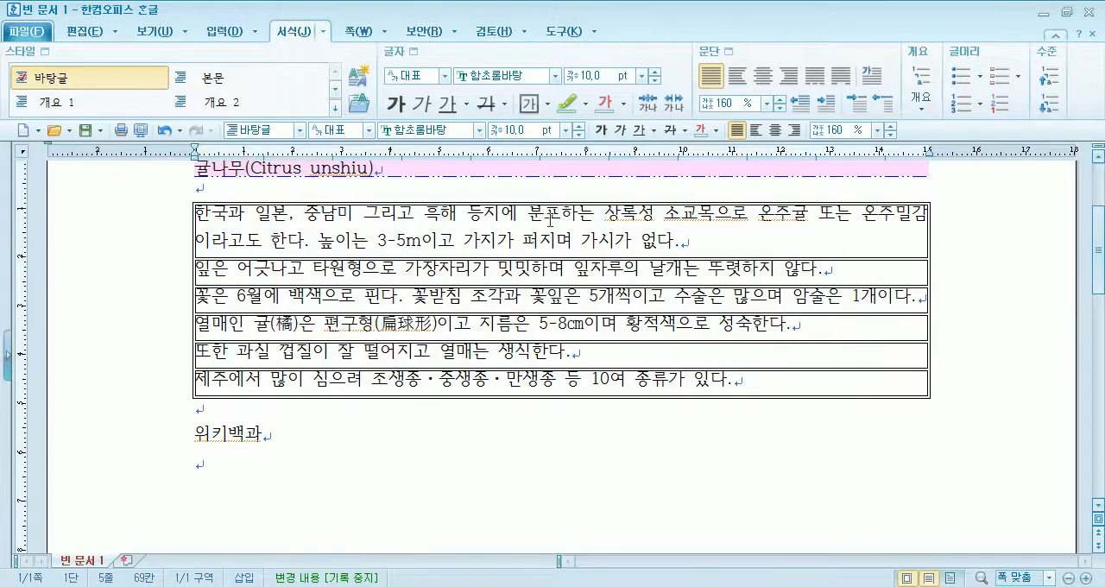
drag(473, 211, 503, 237)
click(497, 272)
click(498, 350)
drag(500, 213, 488, 380)
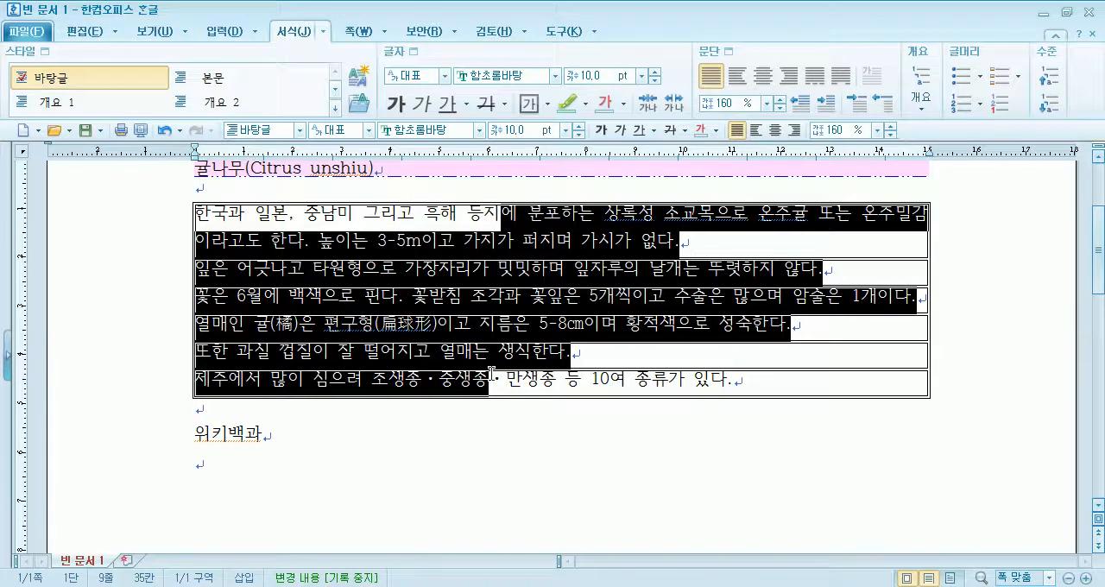
click(729, 52)
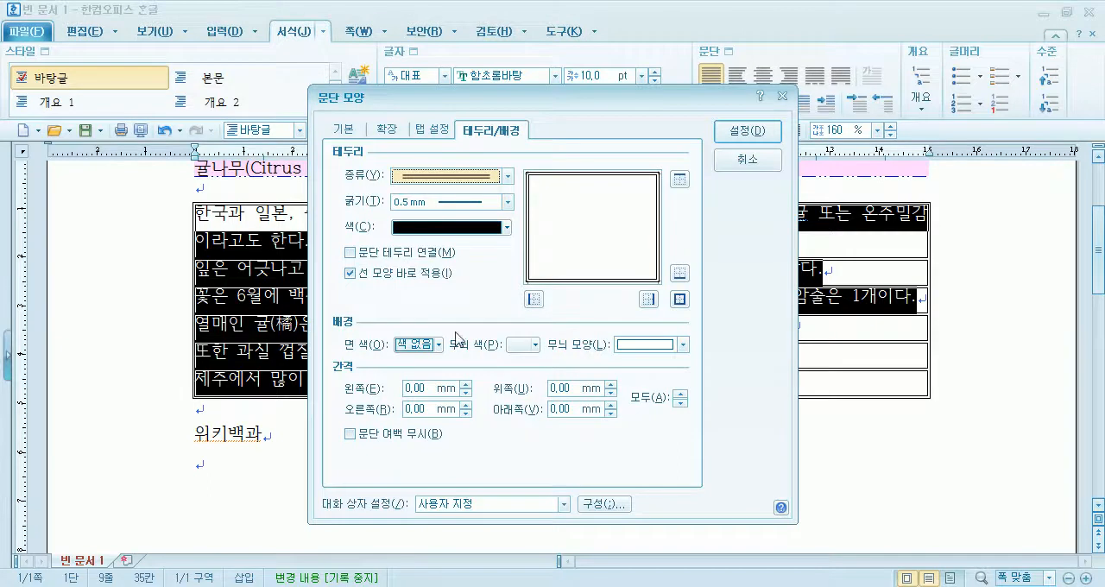
drag(488, 102, 635, 75)
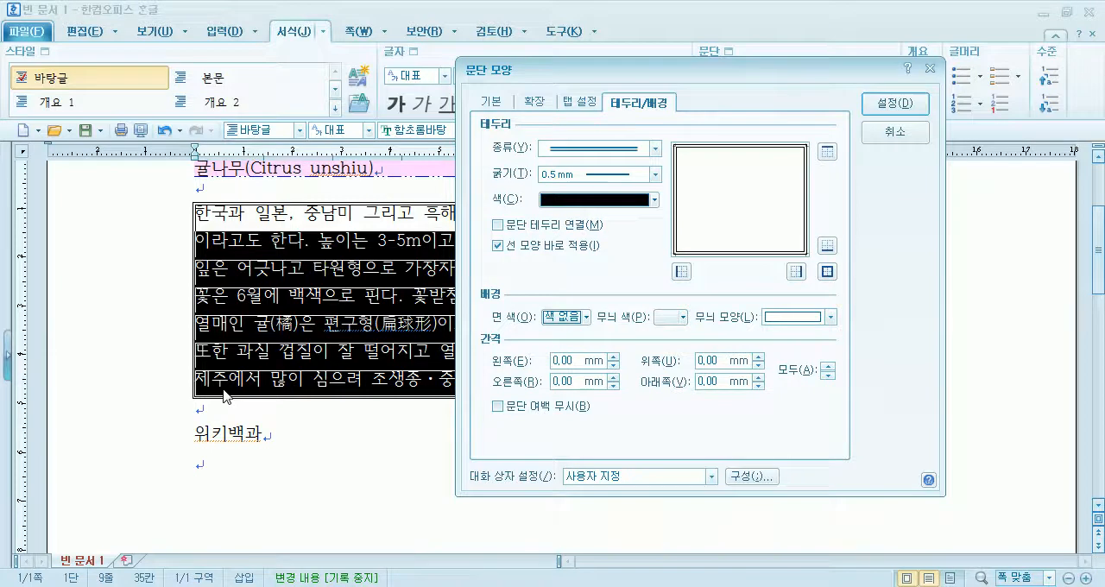
click(499, 227)
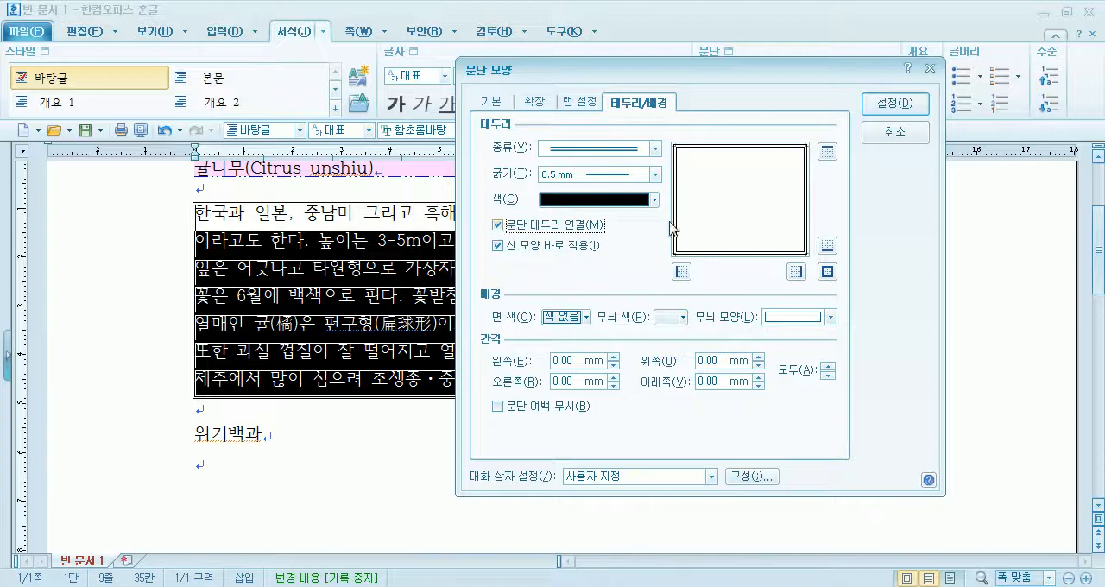
click(891, 104)
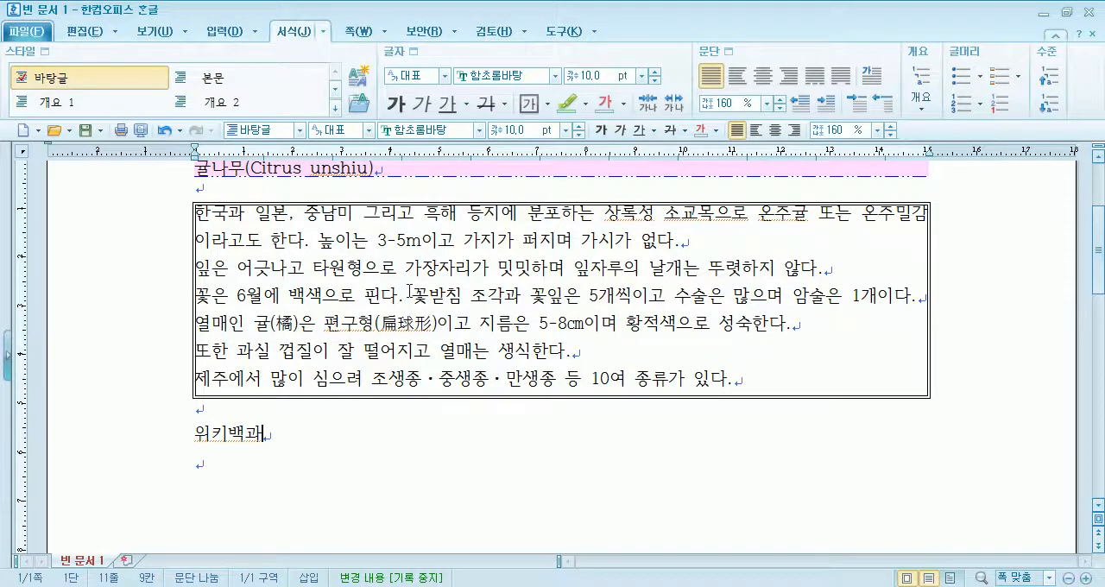
- Remove the border from all sides of the body paragraphs by setting its line type to 선 없음
drag(331, 215, 376, 380)
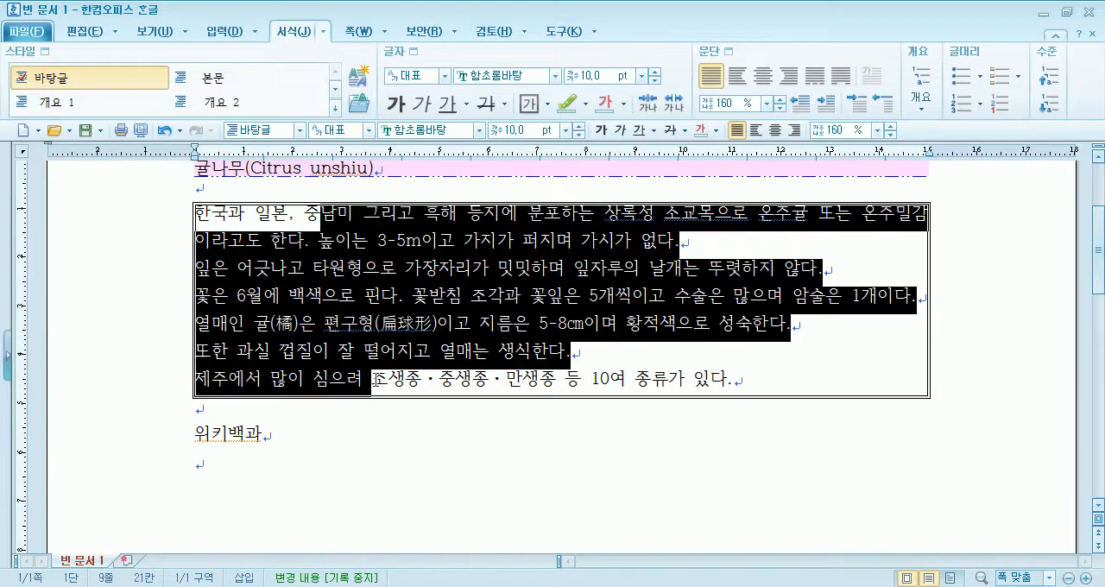
click(722, 52)
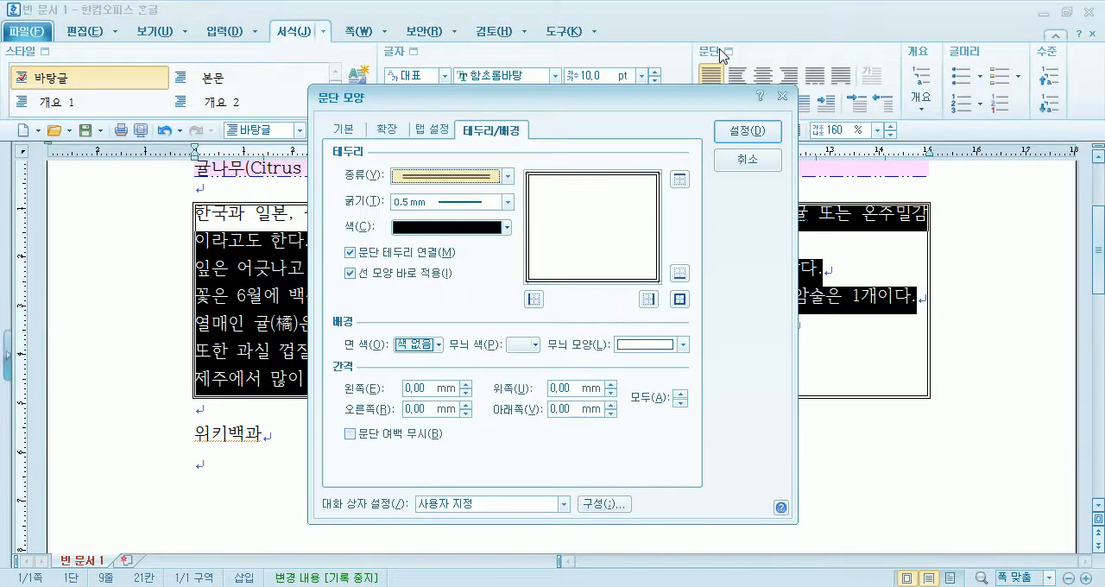
click(426, 178)
click(430, 192)
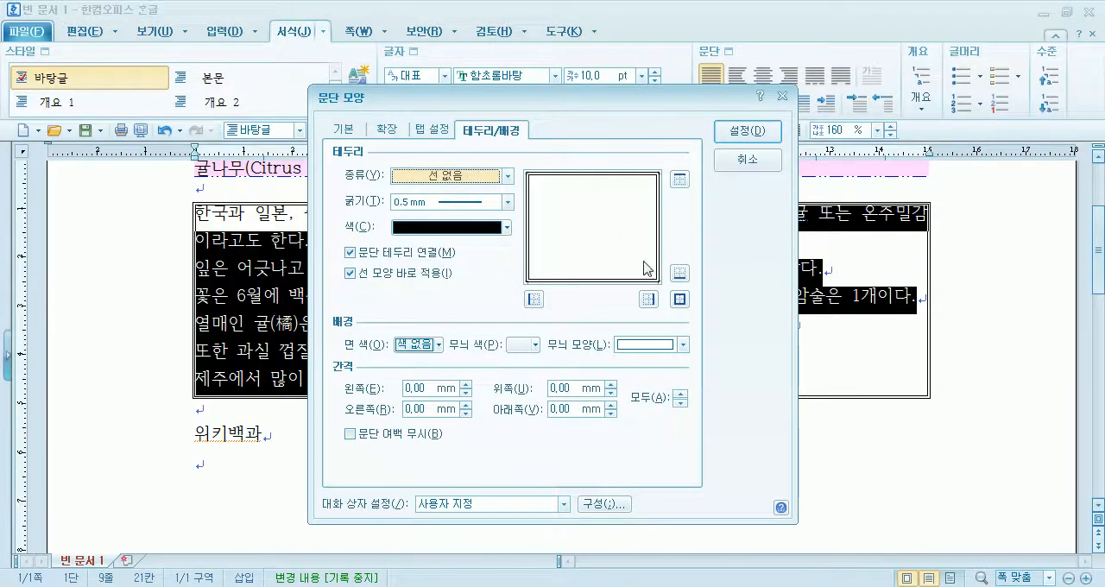
click(680, 297)
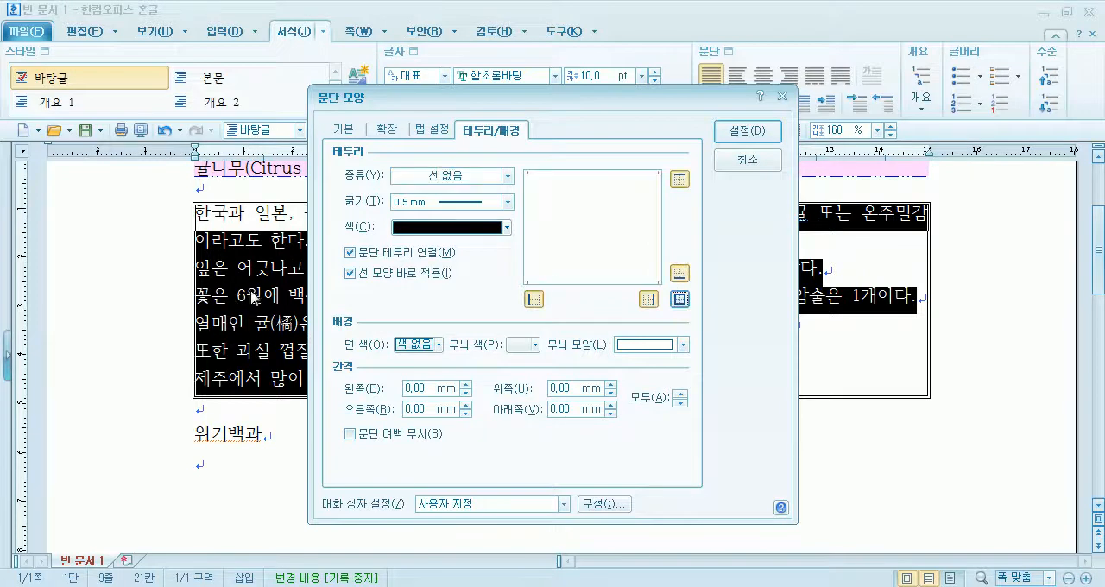
click(746, 131)
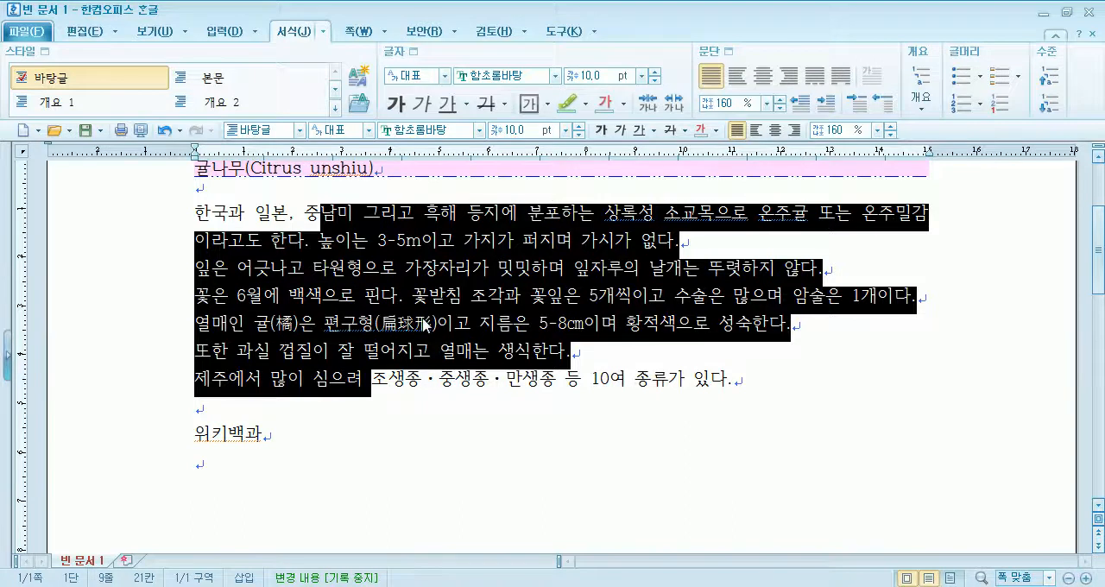
click(423, 325)
- Right-align the 위키백과 line below the body paragraphs
scroll(251, 311, down, 1)
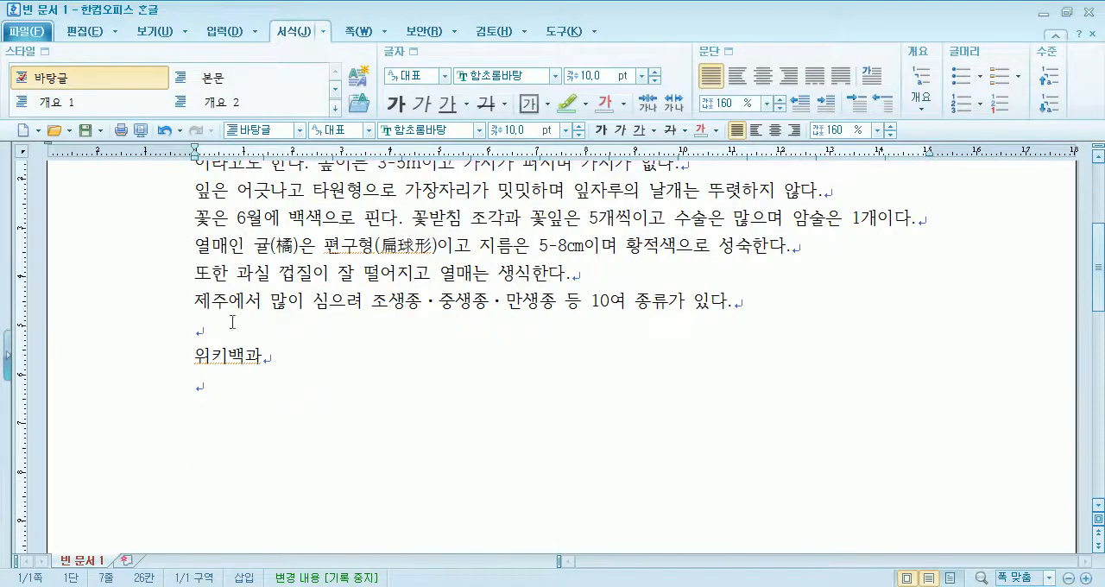
click(191, 357)
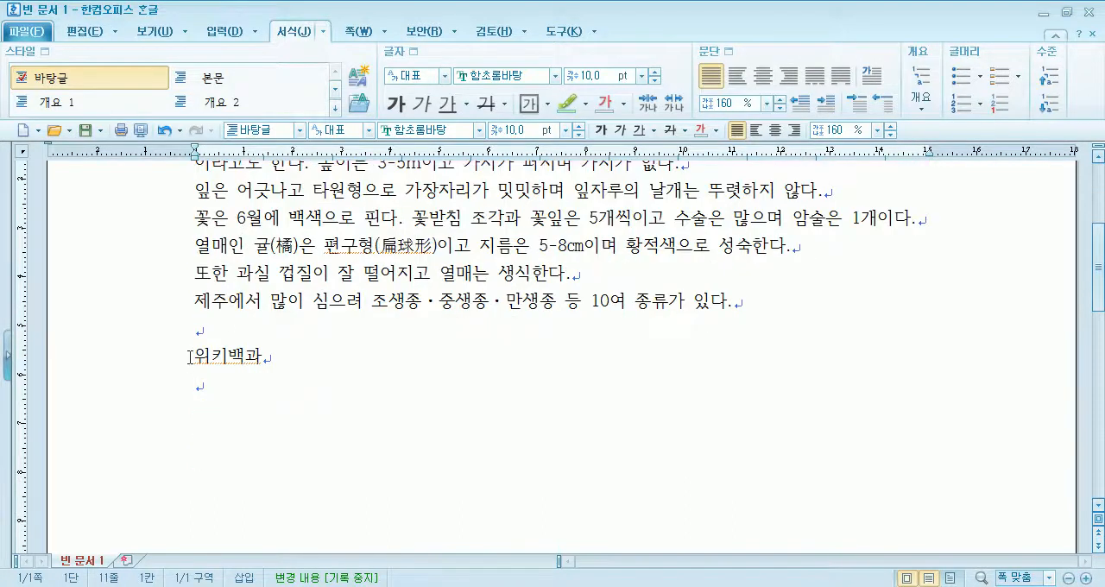
click(788, 76)
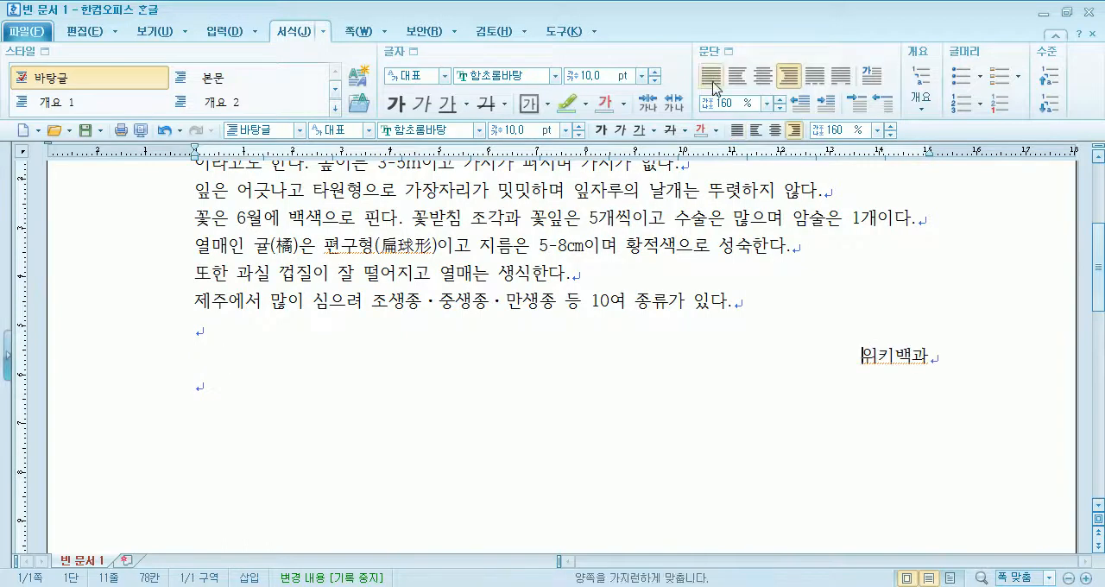
- Give the 위키백과 paragraph a blue double-wavy border on its top and bottom edges
click(715, 52)
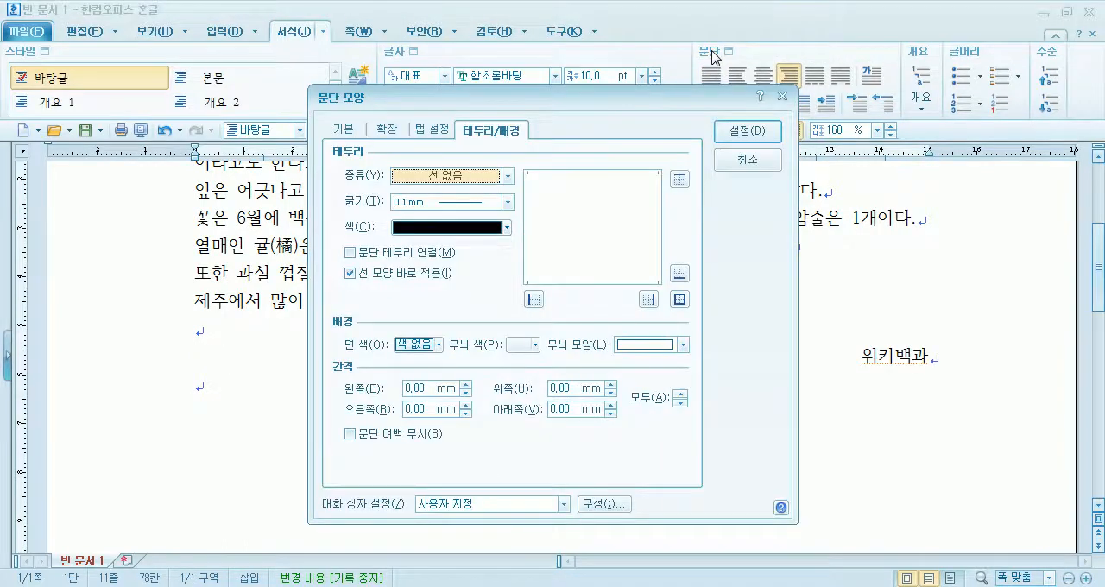
click(420, 177)
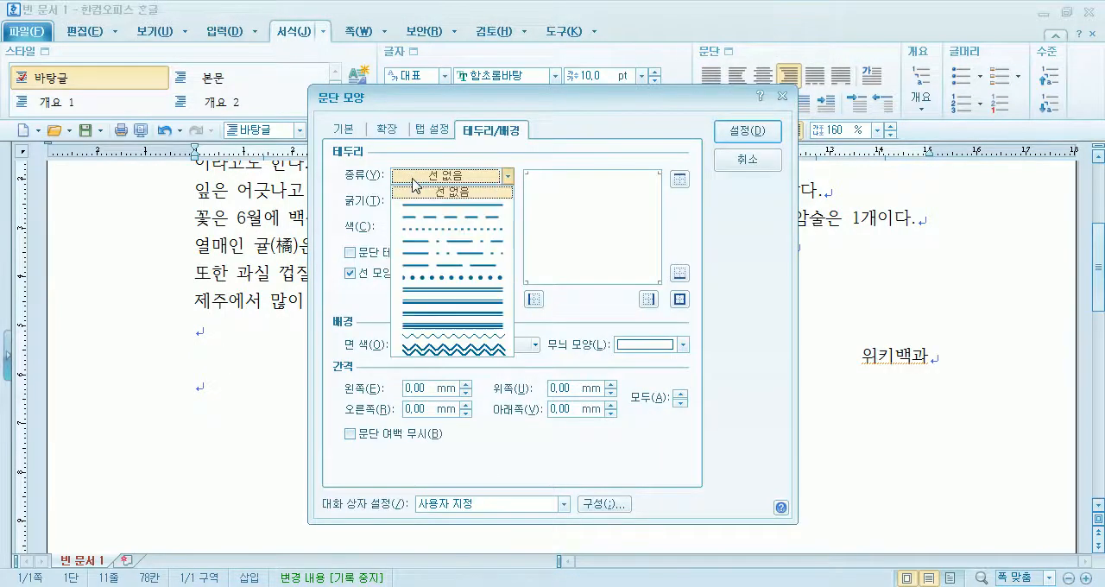
click(436, 350)
click(468, 228)
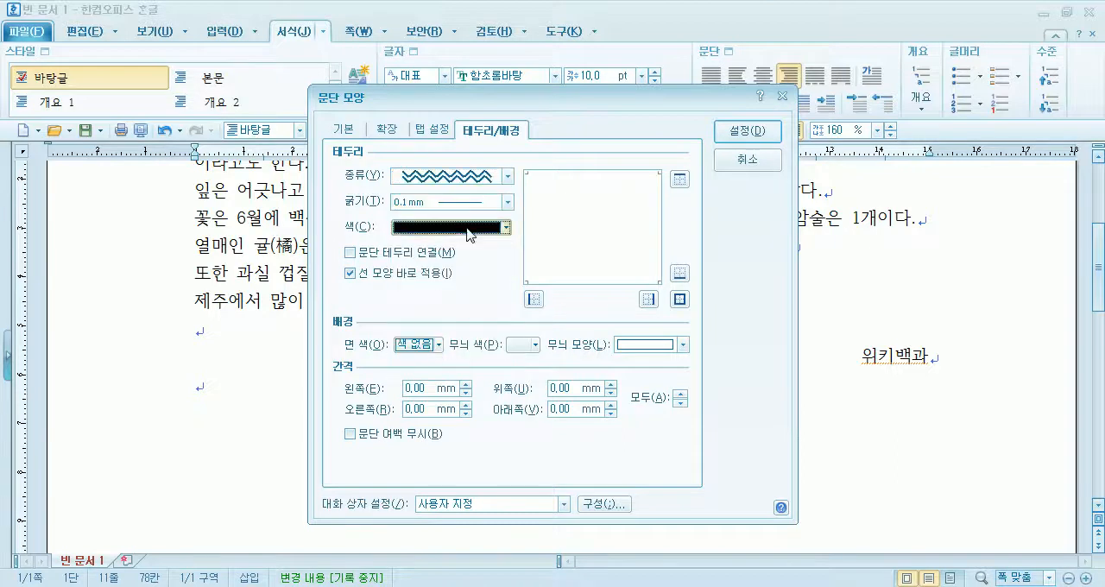
click(468, 288)
click(679, 273)
click(680, 179)
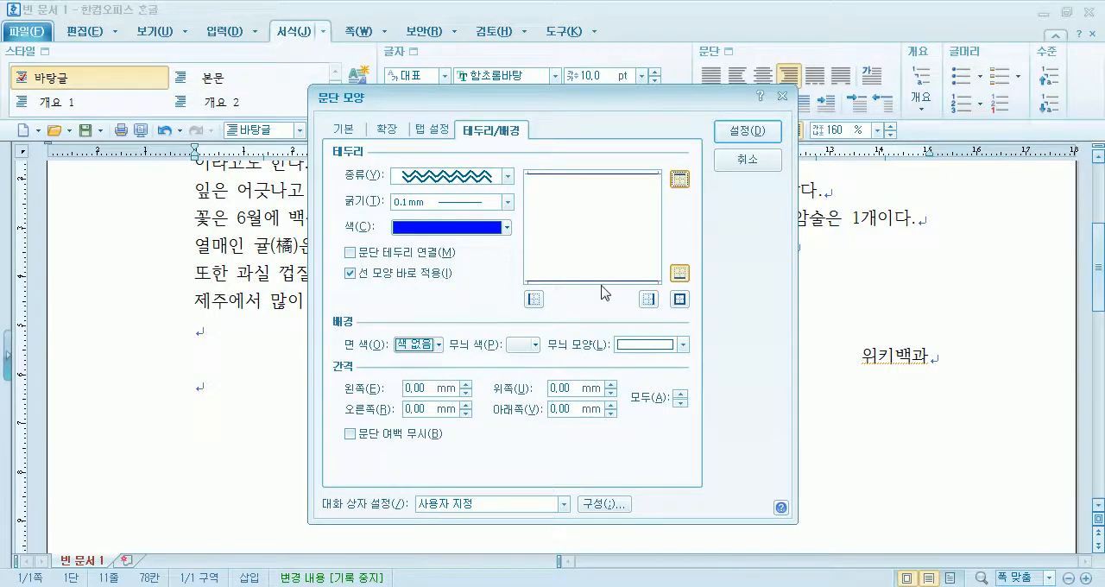
- Compare 0.1 mm and 1 mm thickness for the 위키백과 paragraph's wavy border, and apply 1 mm
click(421, 206)
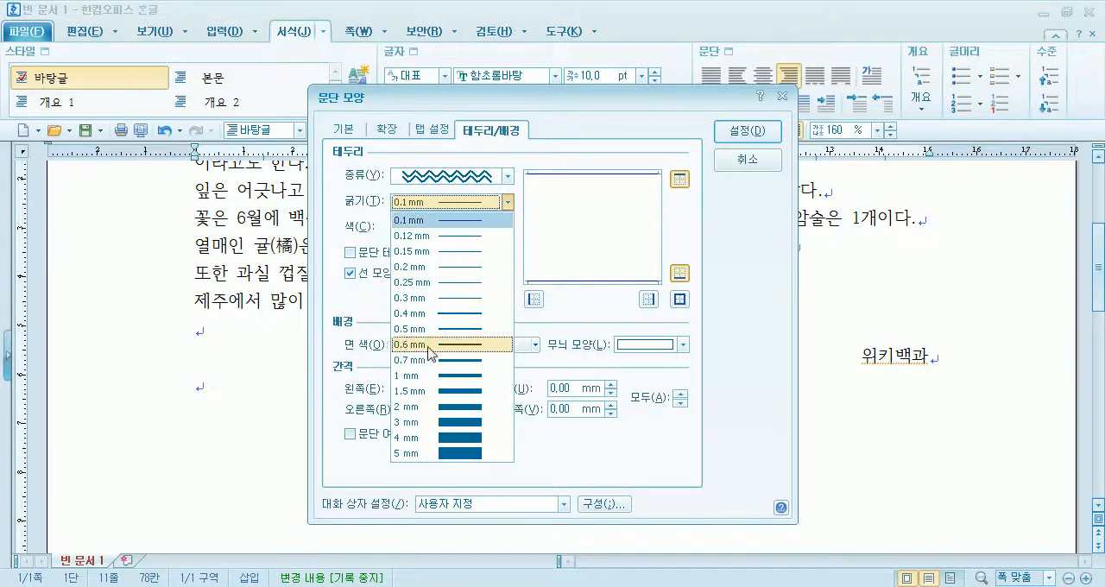
click(428, 376)
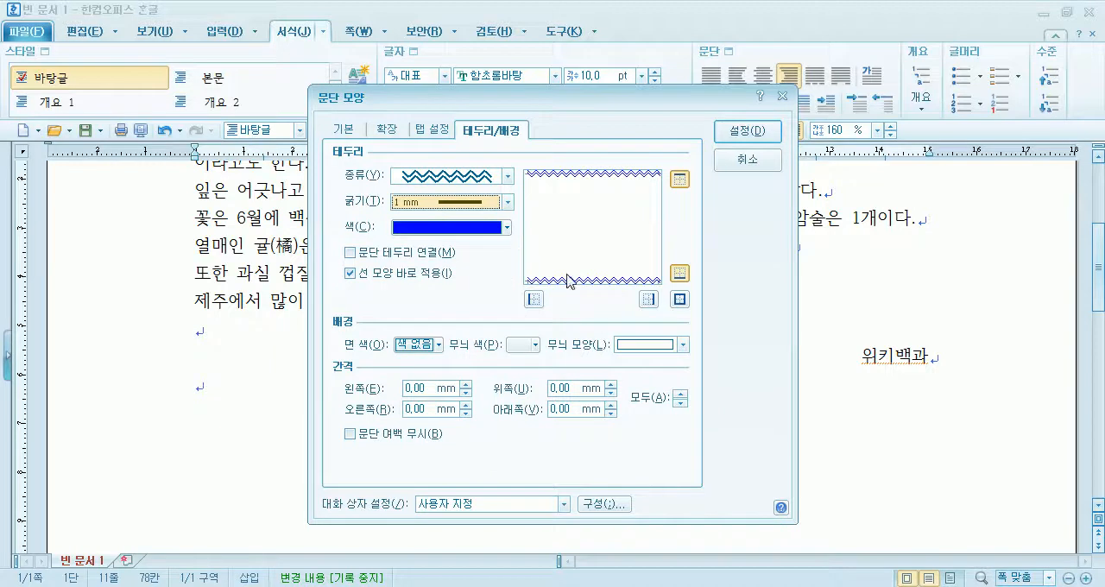
click(411, 206)
click(412, 218)
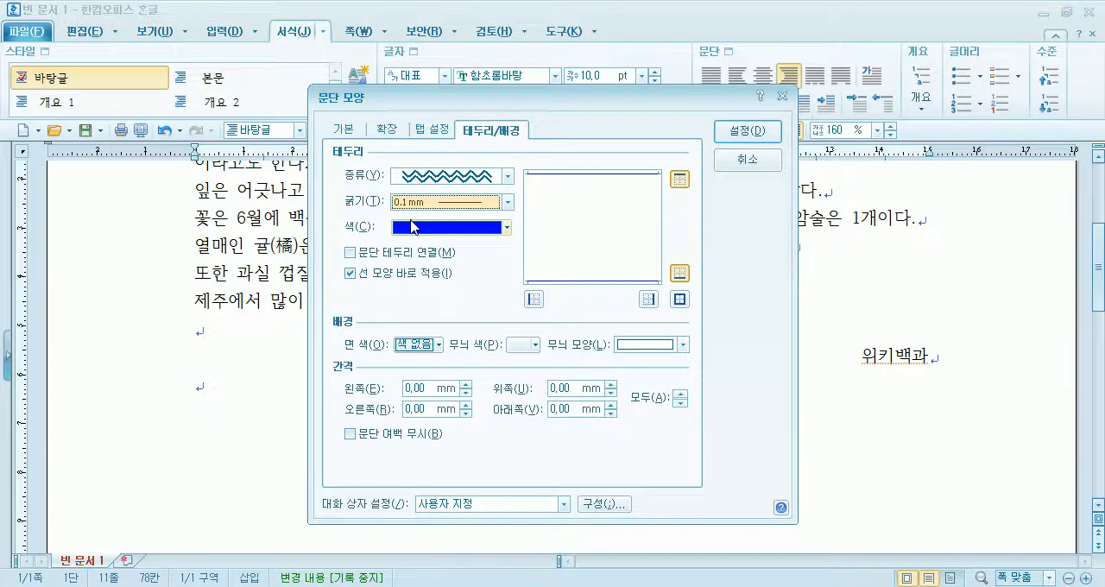
click(407, 203)
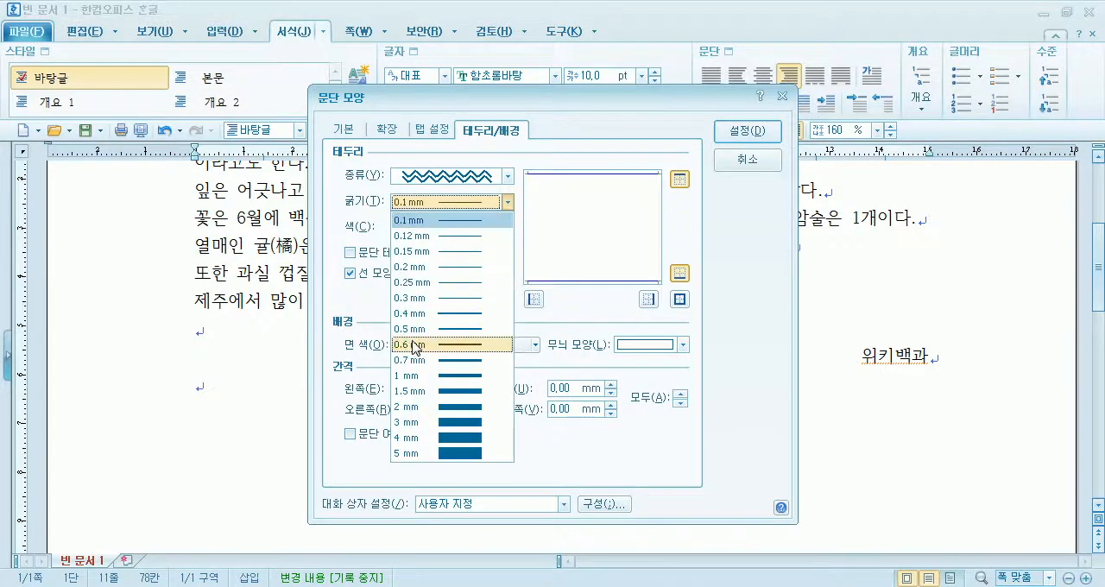
click(414, 376)
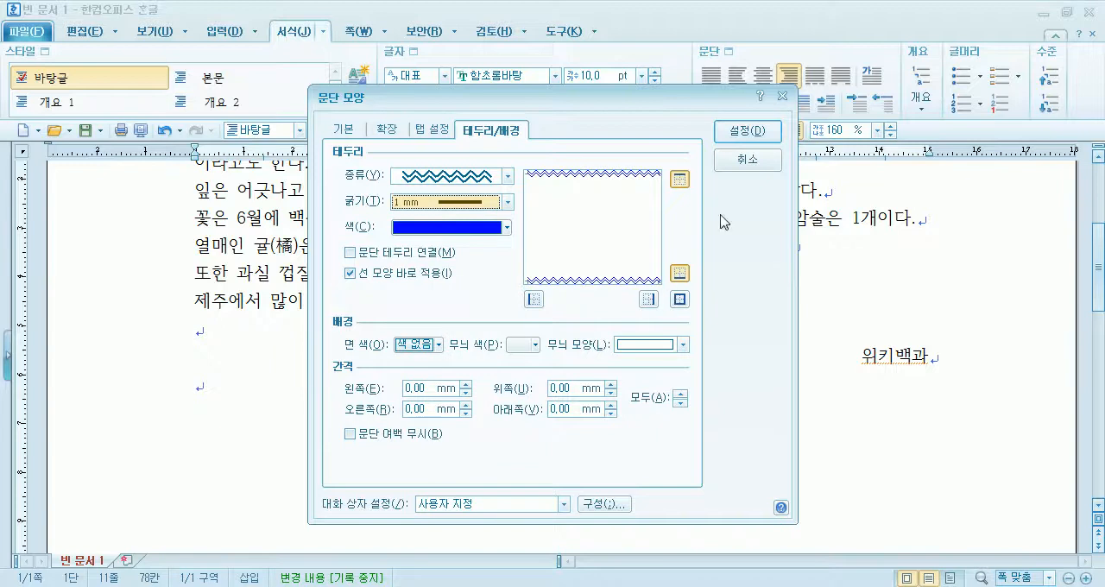
click(747, 132)
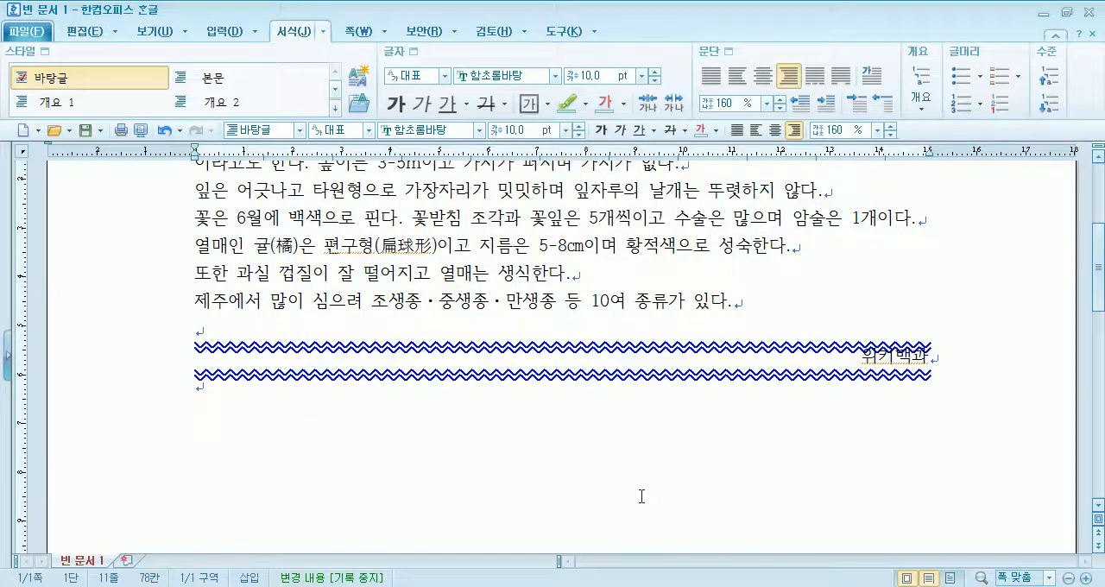
- Change the 위키백과 paragraph's top and bottom borders to a red dash-dot-dot line 0.2 mm thick
click(728, 51)
click(437, 178)
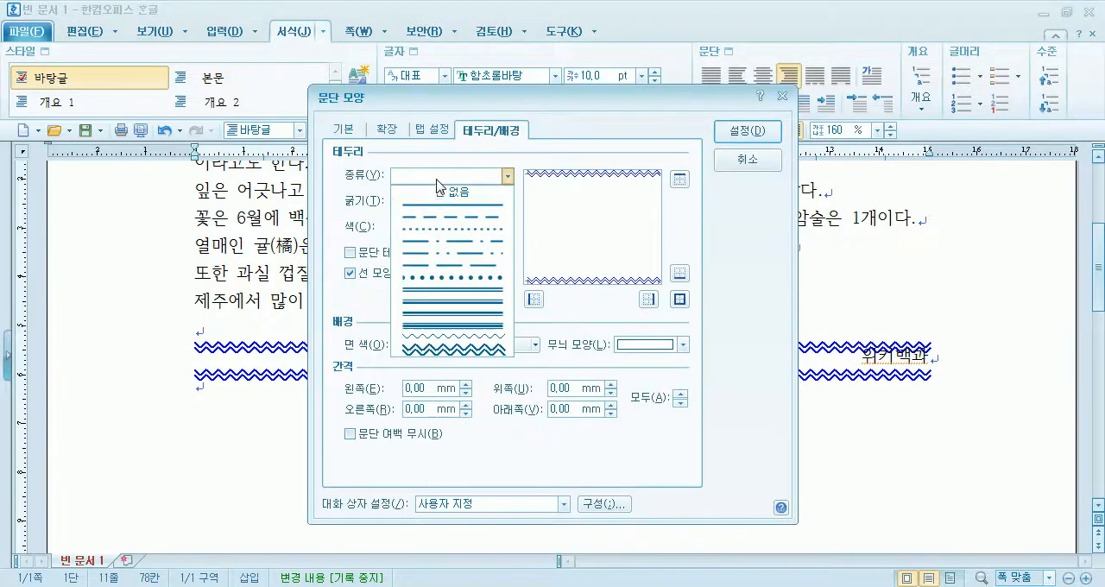
click(432, 253)
click(425, 202)
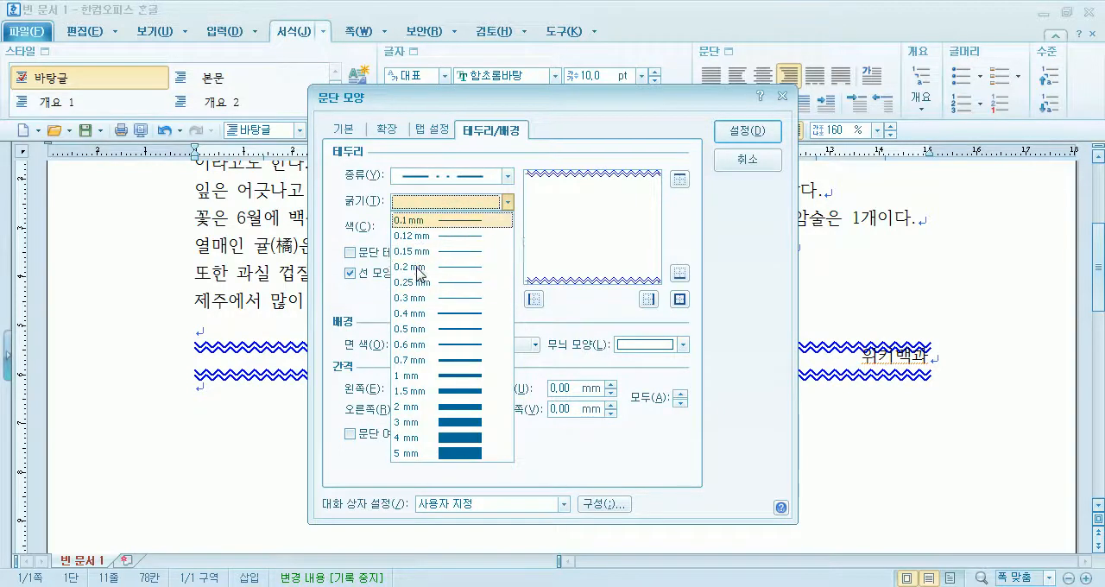
click(423, 266)
click(445, 227)
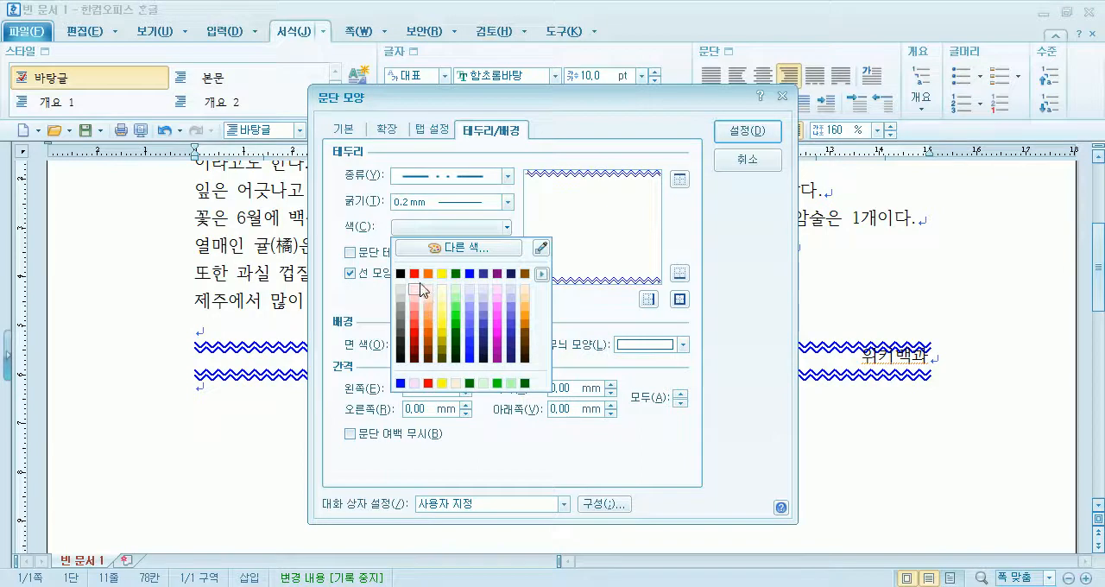
click(414, 274)
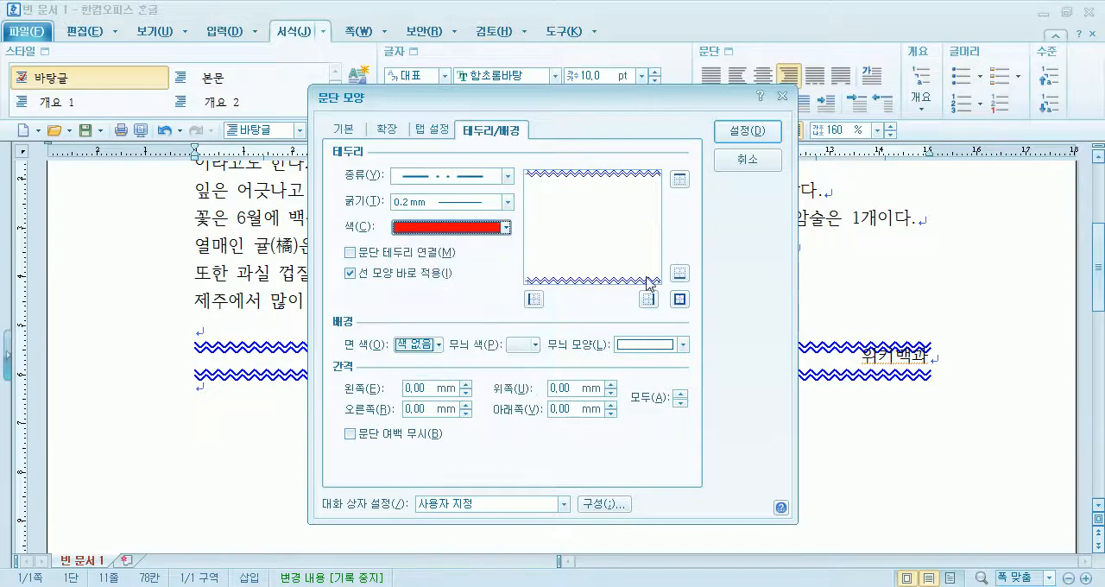
click(680, 272)
click(682, 180)
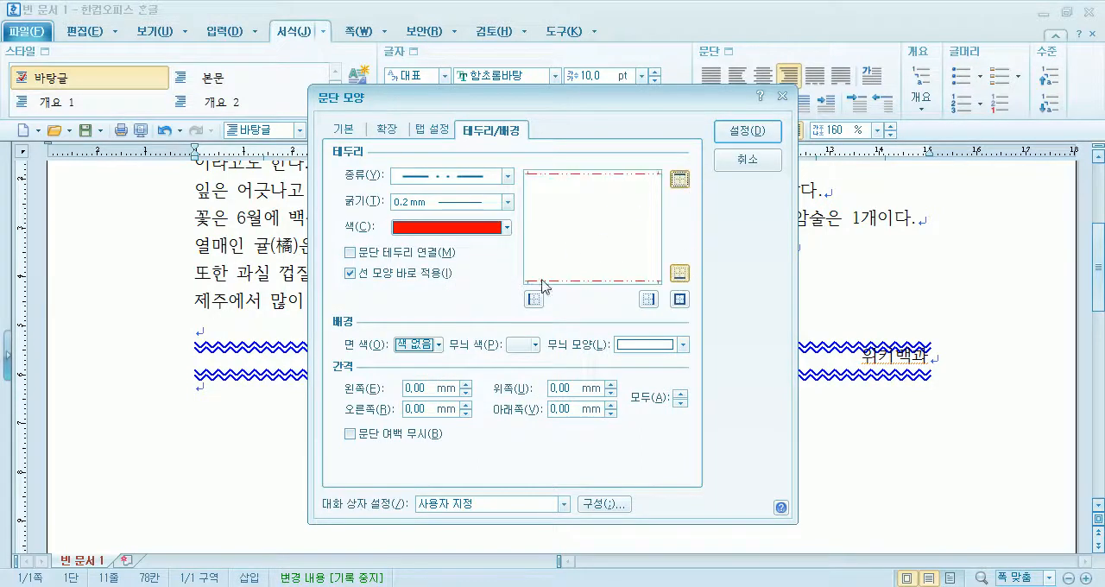
- Set the background fill colour of the 위키백과 paragraph to yellow
click(522, 346)
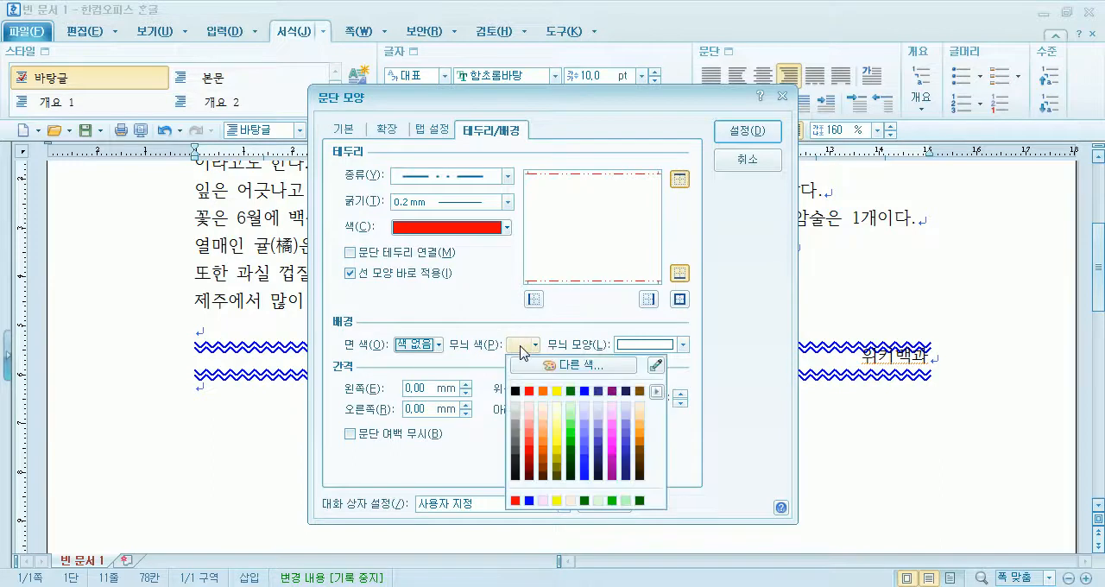
click(542, 104)
drag(521, 100, 488, 16)
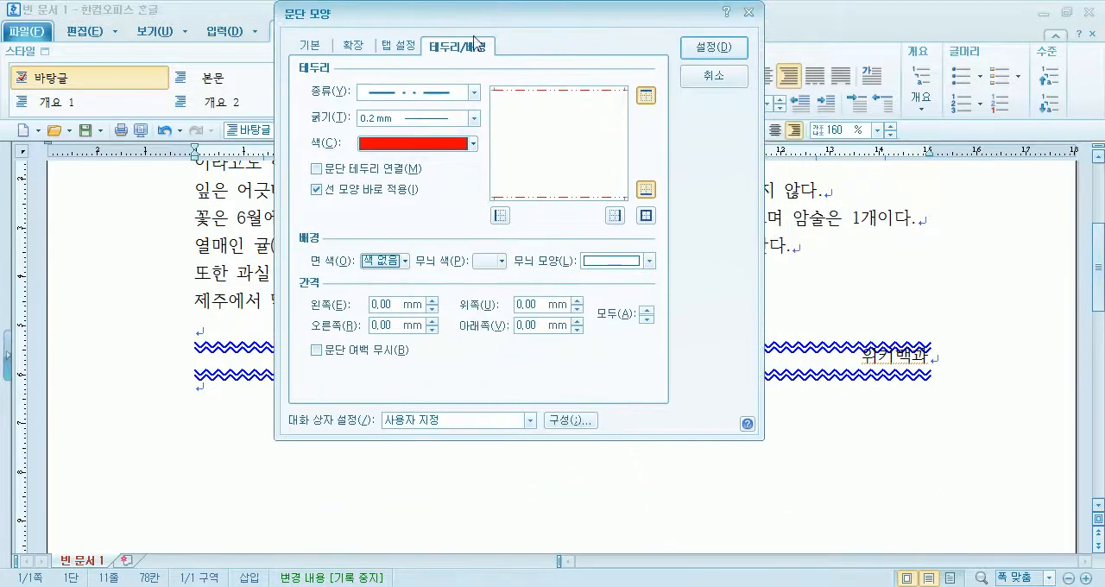
click(380, 260)
click(412, 309)
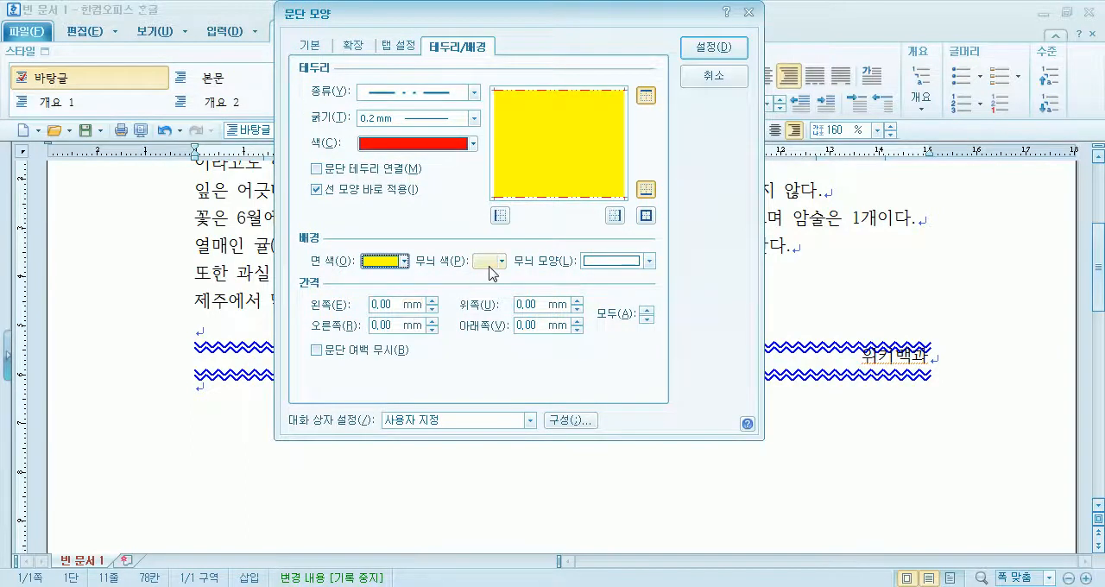
- Try a blue diagonal crosshatch pattern over the 위키백과 paragraph's yellow background
click(604, 268)
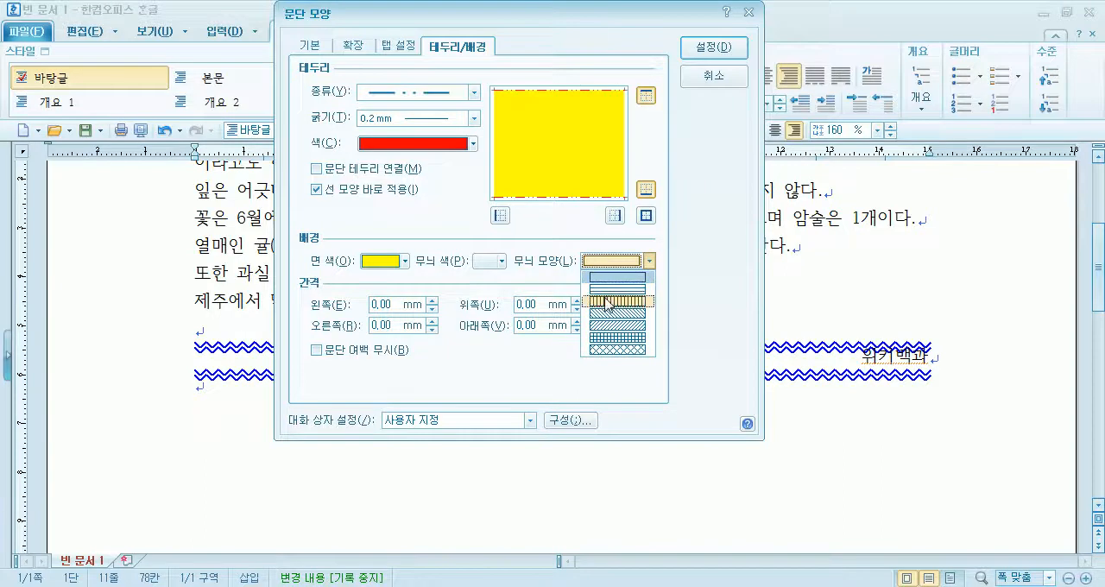
click(609, 349)
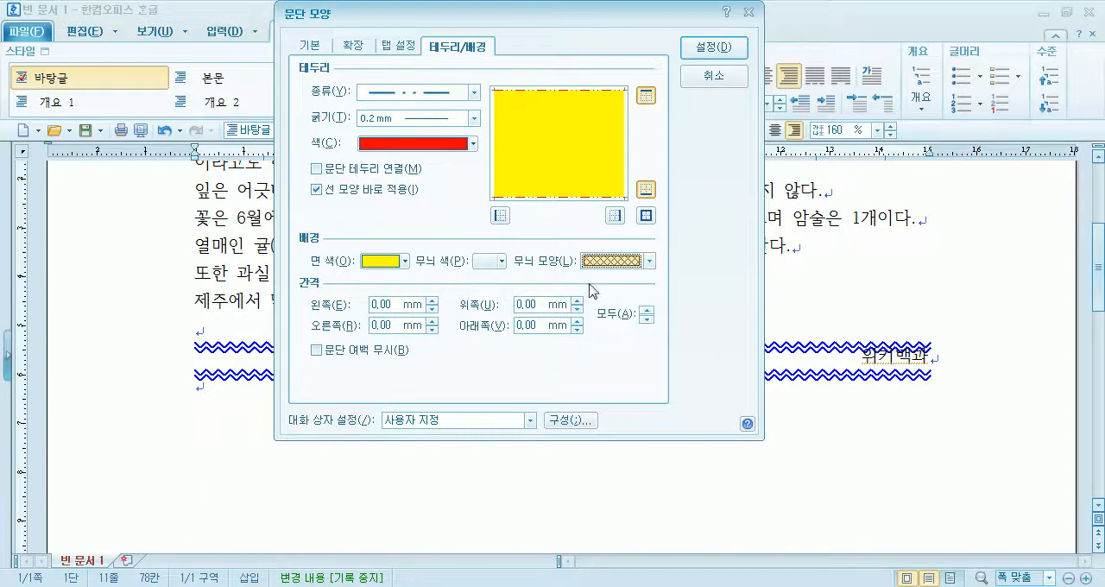
click(497, 261)
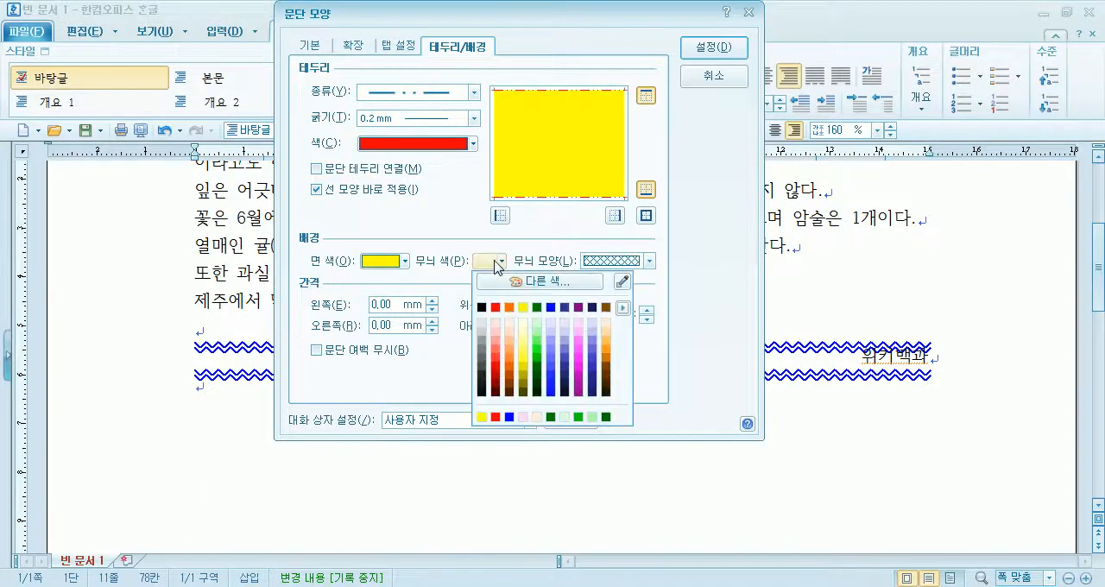
click(551, 307)
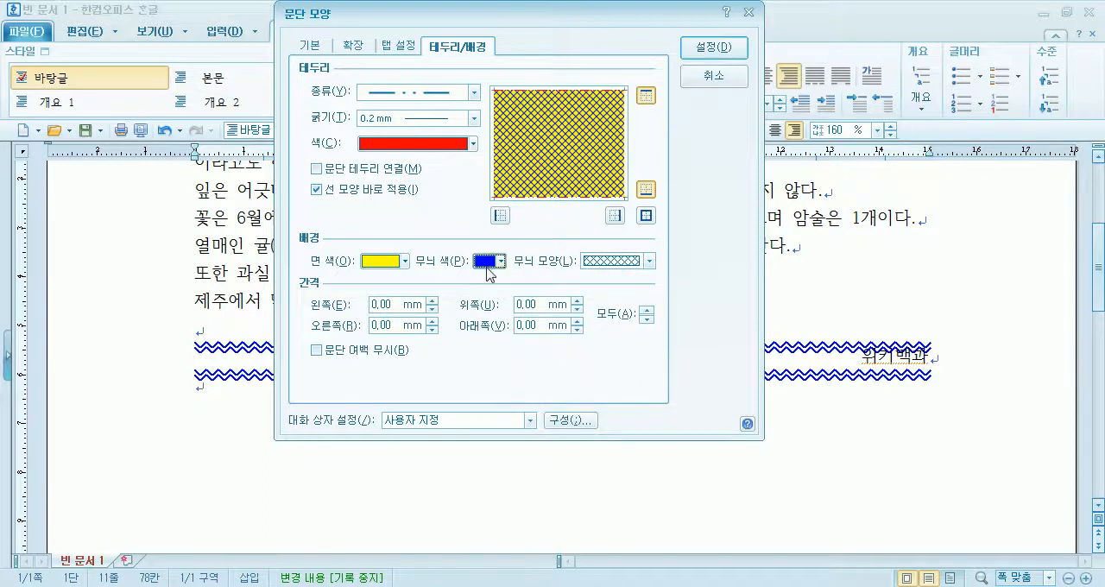
- Compare horizontal and vertical line patterns, then apply a light green diagonal-line pattern to the 위키백과 paragraph's background
click(608, 262)
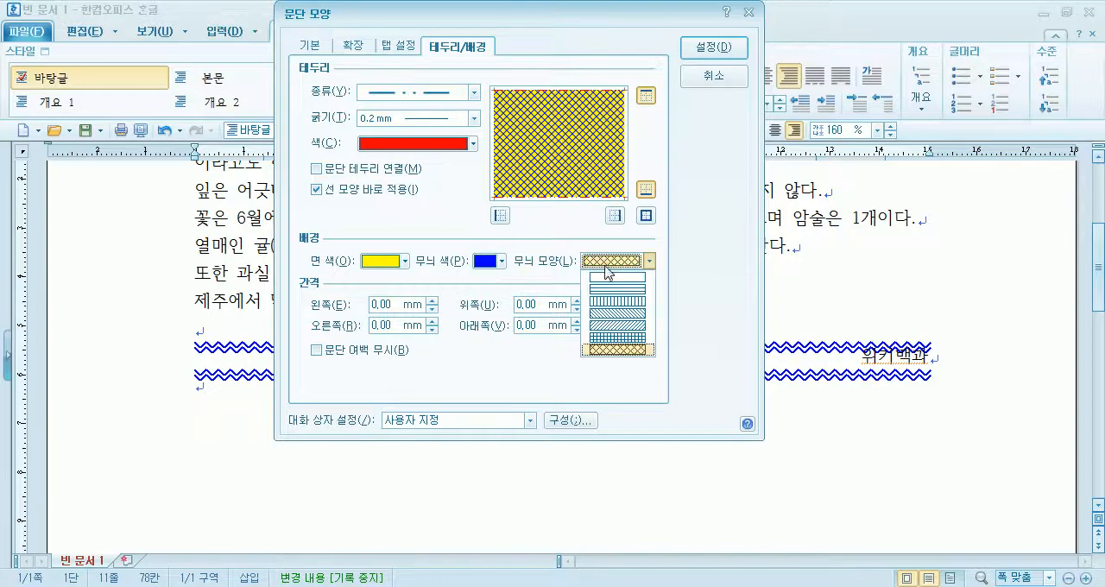
click(608, 292)
click(500, 261)
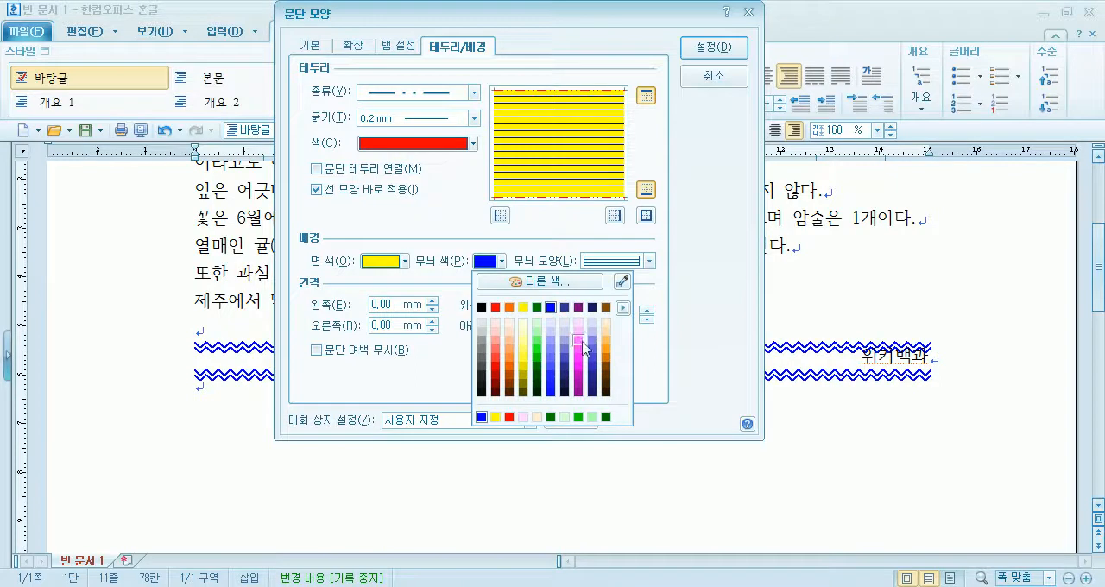
click(537, 340)
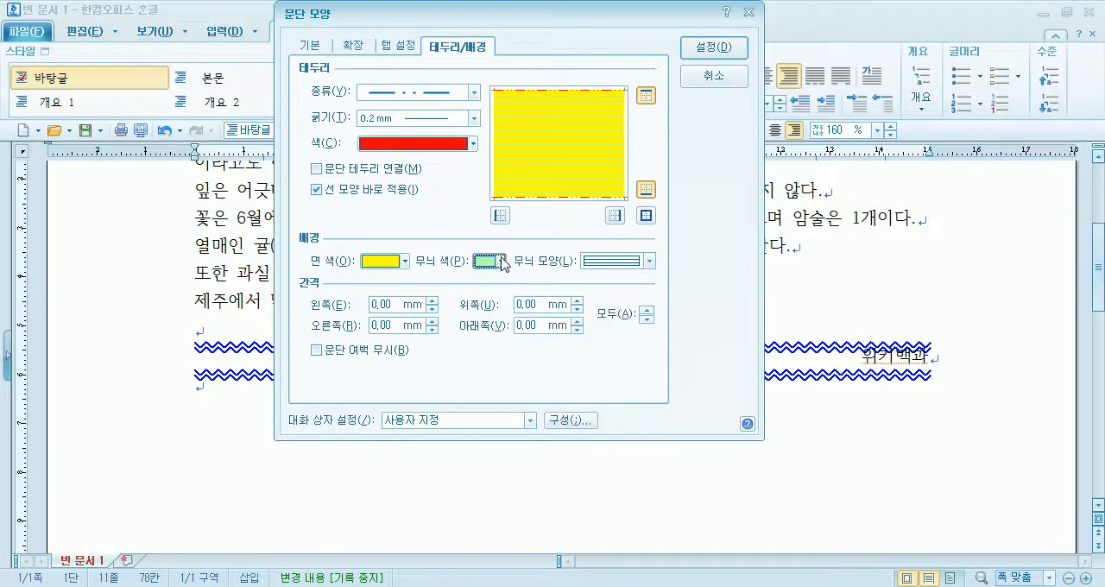
click(605, 262)
click(609, 304)
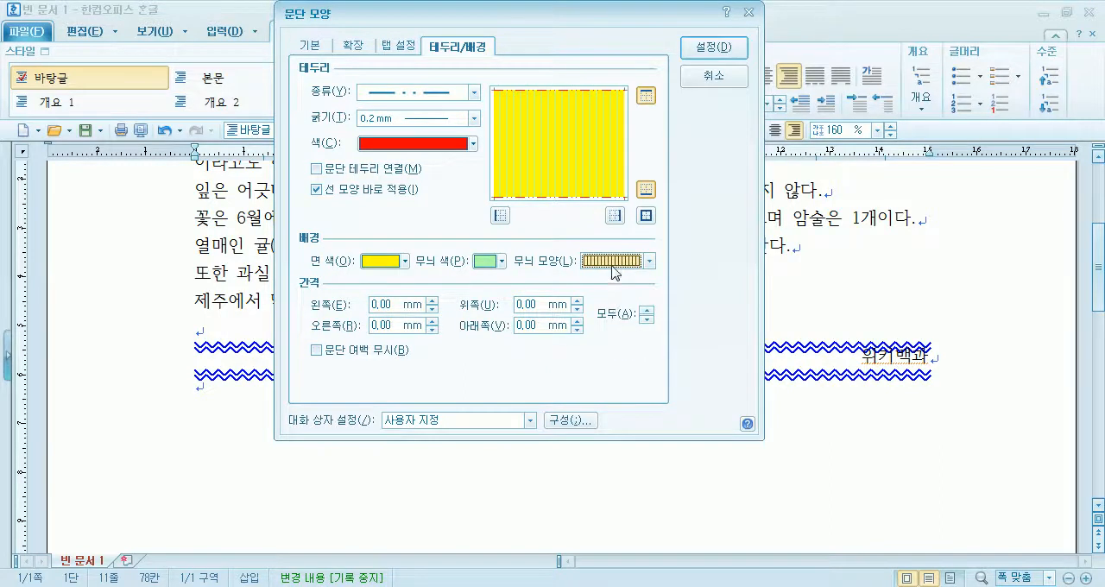
click(613, 262)
click(607, 325)
click(712, 48)
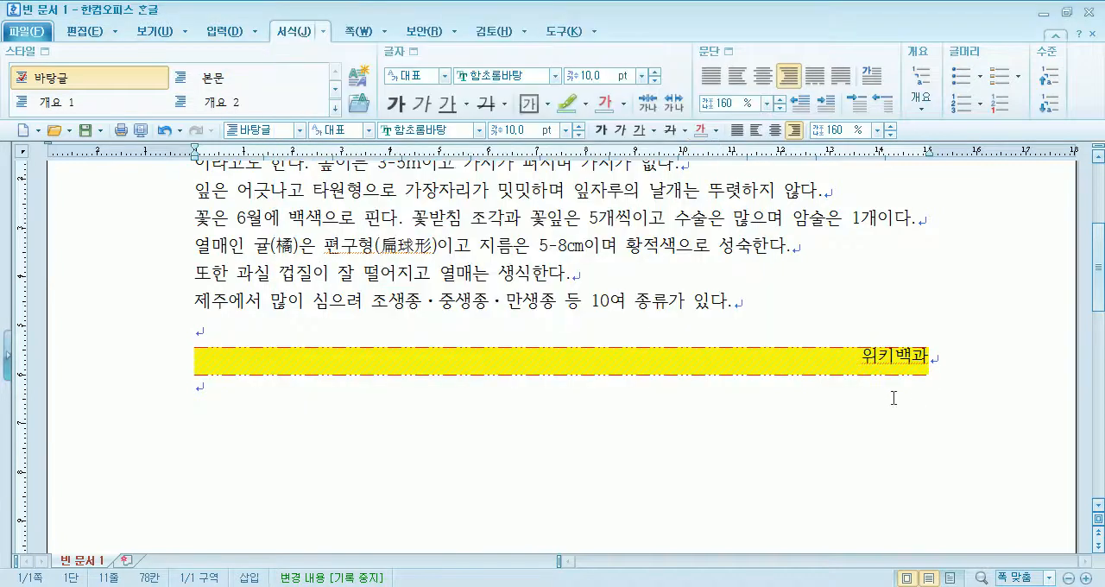
- Remove the line pattern from the 위키백과 paragraph's background, keeping the plain yellow fill
click(712, 54)
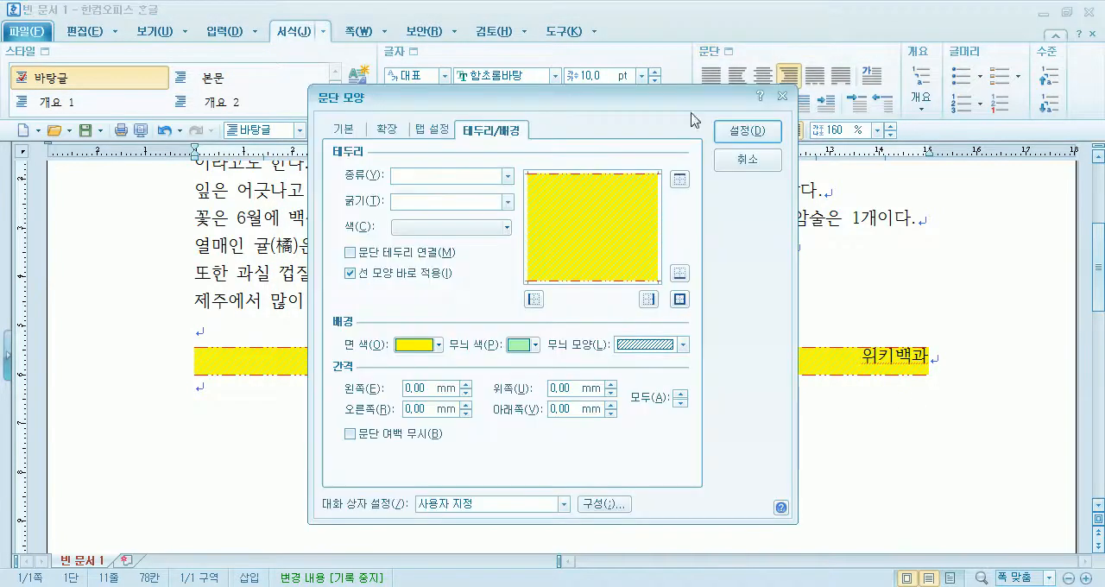
click(535, 348)
click(670, 352)
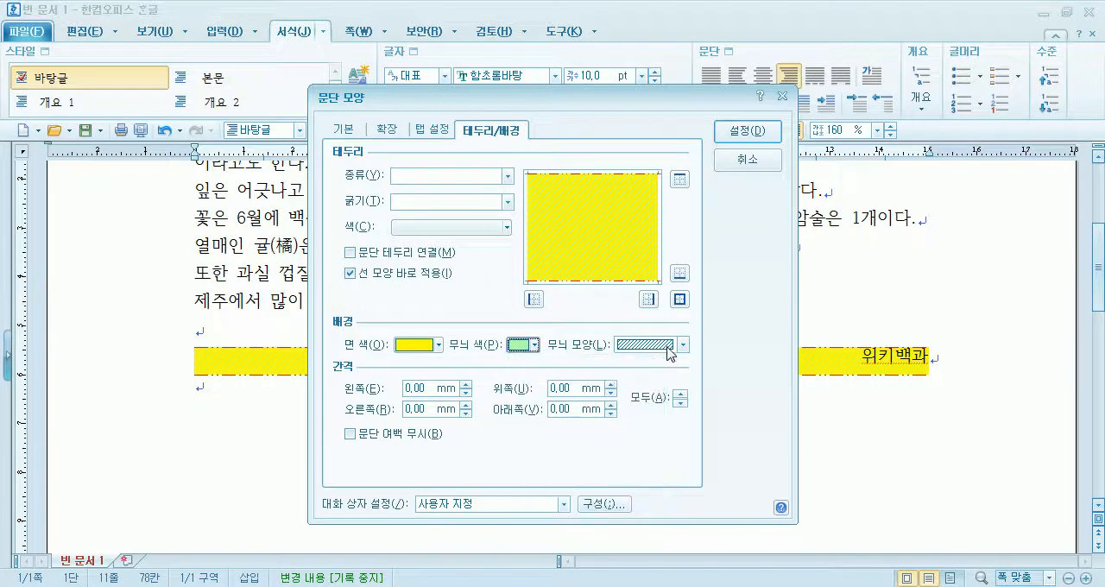
click(670, 353)
click(665, 358)
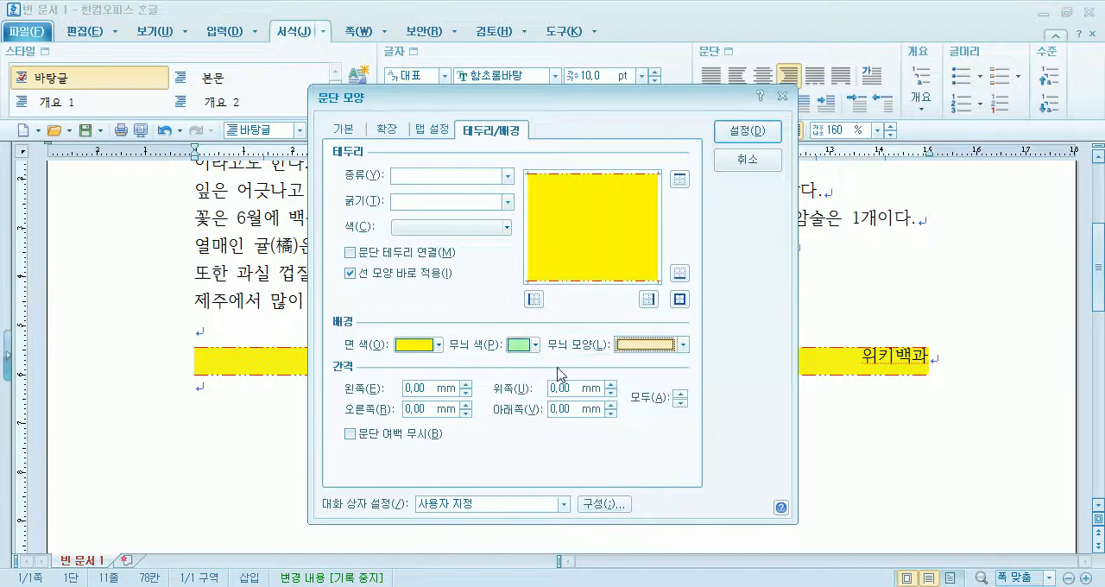
click(513, 347)
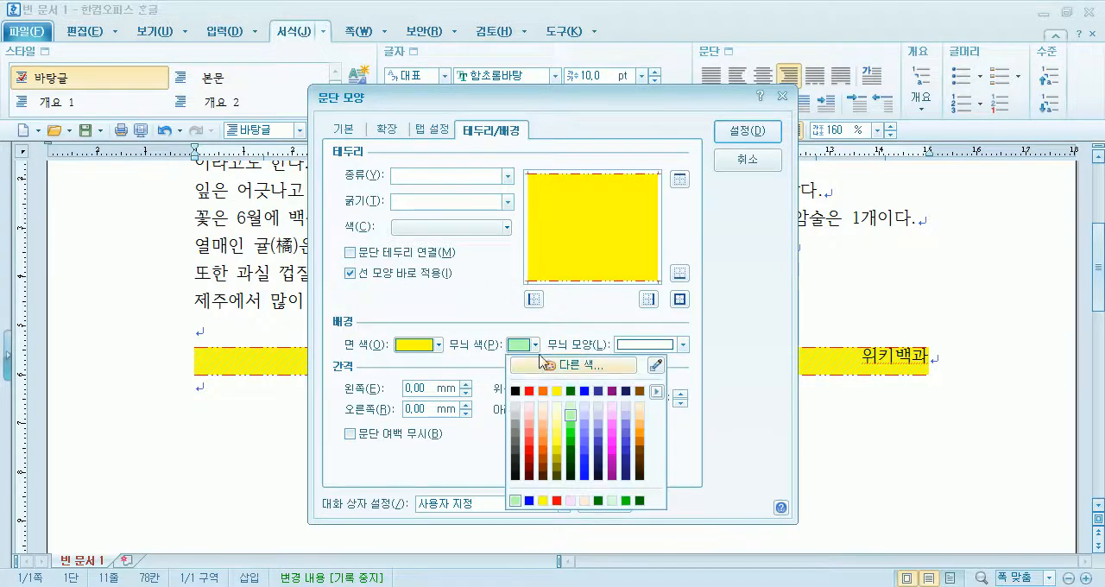
click(744, 133)
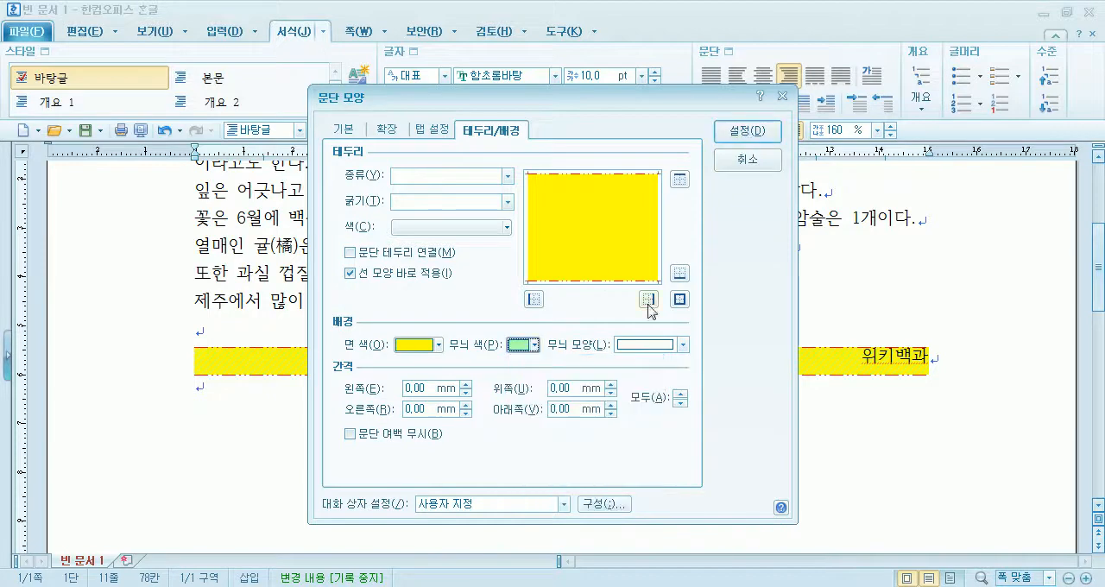
click(743, 144)
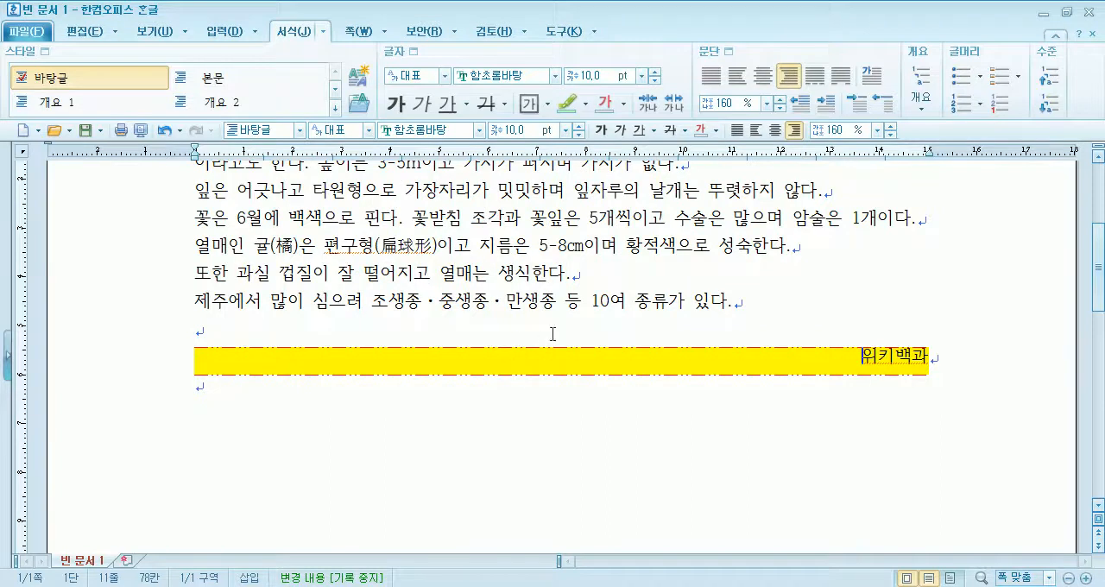
- Set the line spacing of the 위키백과 paragraph to 100 %
click(589, 316)
click(846, 368)
click(877, 130)
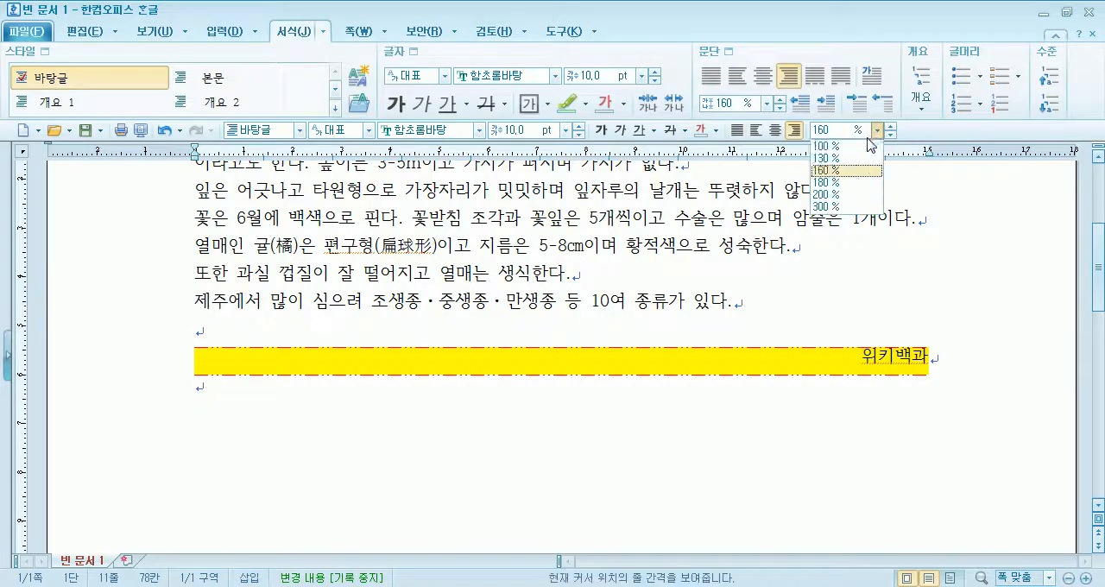
click(850, 146)
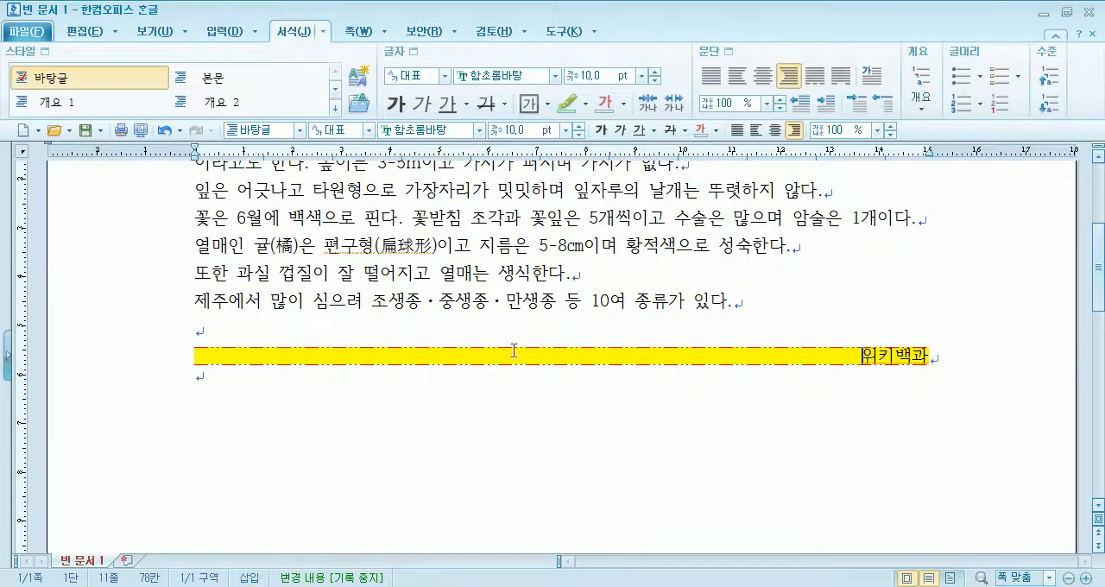
- Examine the enlarged, decorated first letter 한 of the body text in the finished 귤나무.hwp example
scroll(437, 325, up, 3)
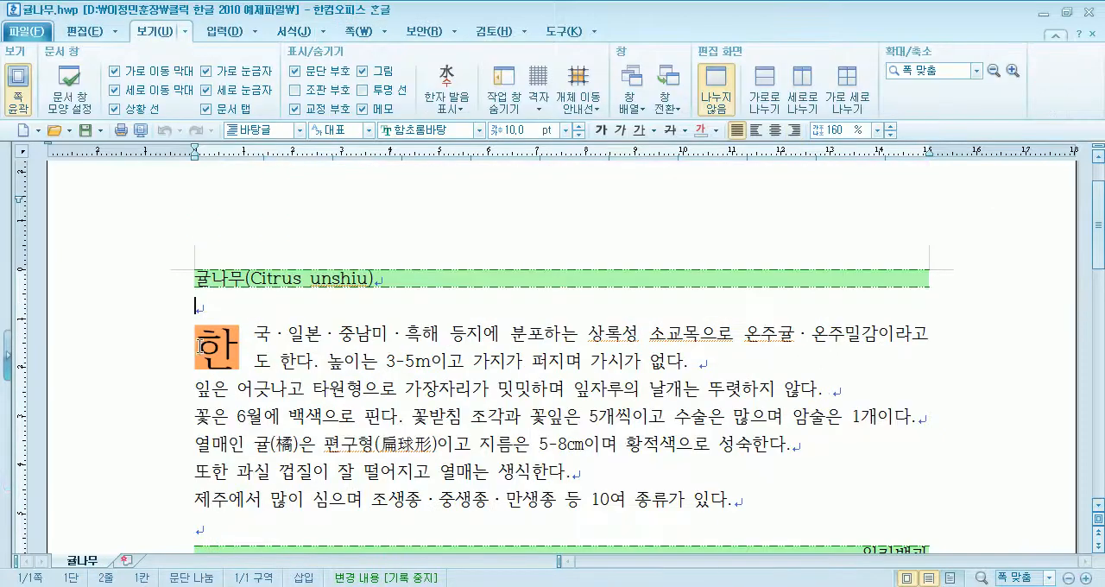
click(200, 347)
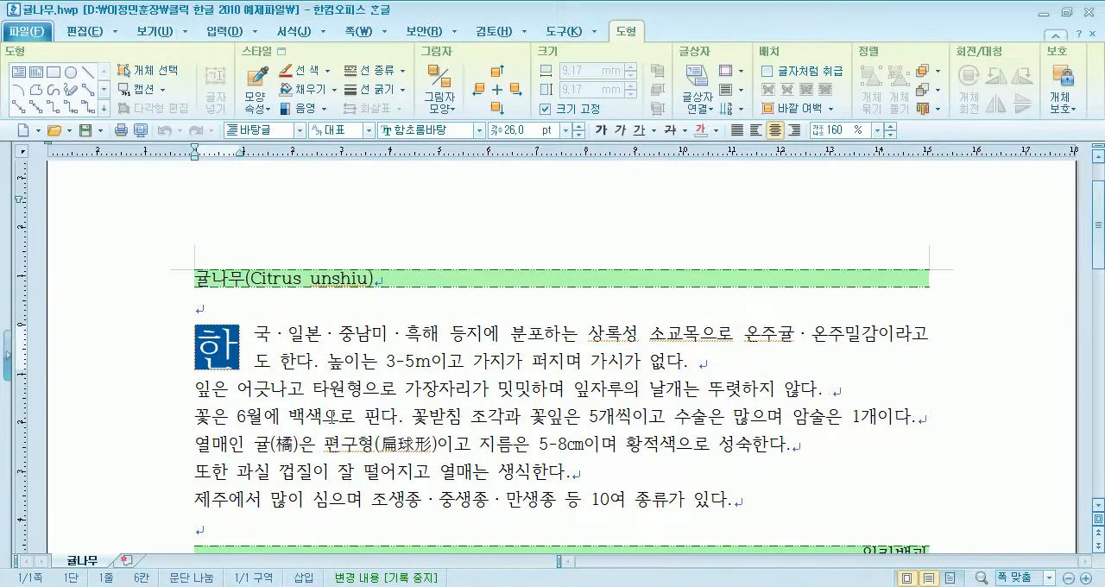
key(Escape)
click(210, 340)
key(Escape)
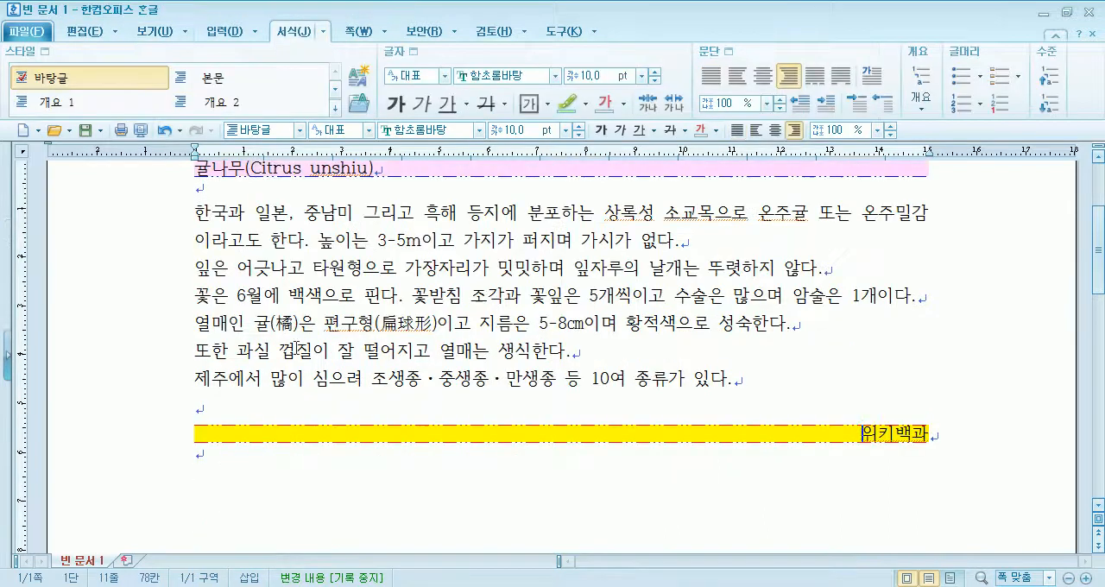
- Try enlarging the first letter 한 of the body text to 72 pt, and undo the size change
click(198, 212)
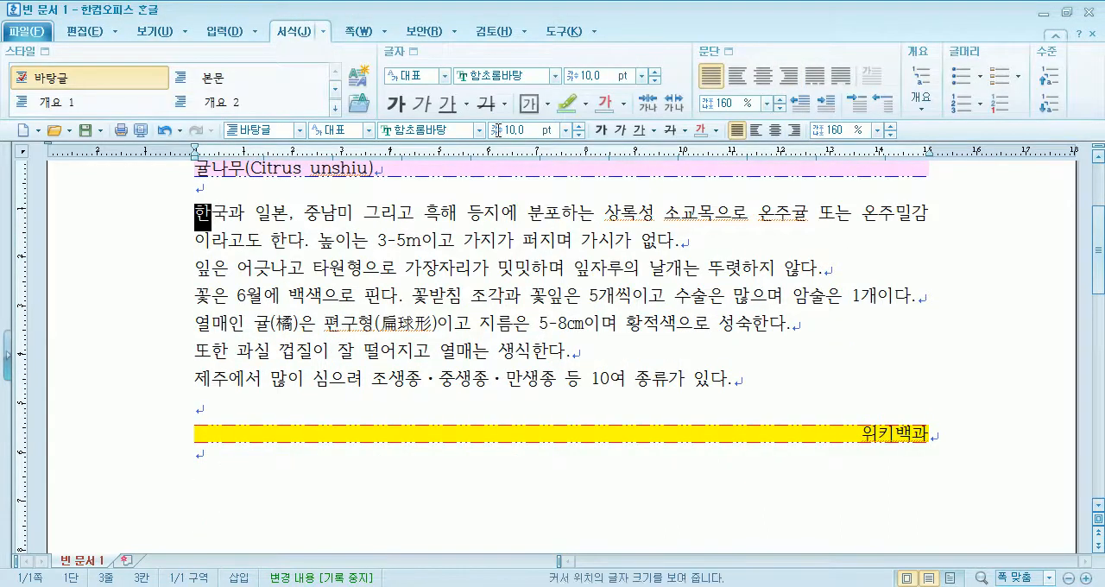
click(566, 131)
click(505, 327)
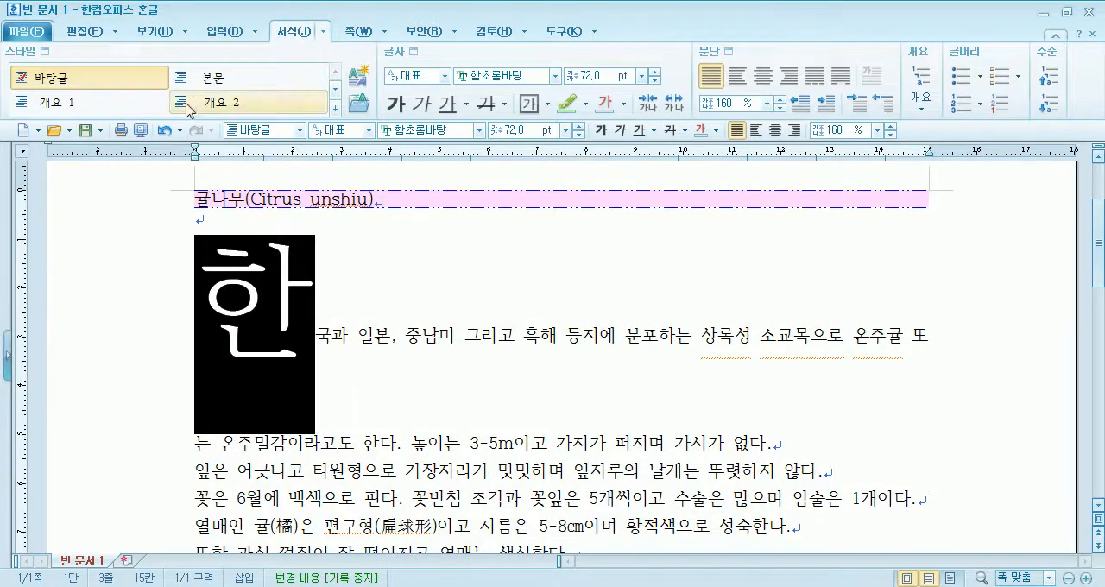
click(164, 131)
click(279, 309)
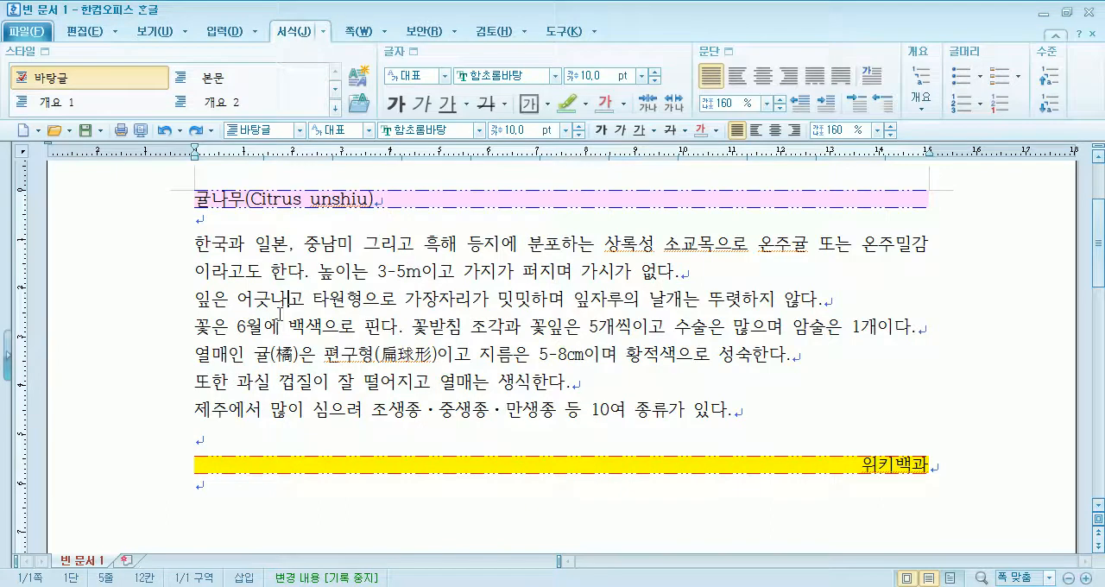
mouse_move(190, 242)
mouse_down()
mouse_move(328, 245)
mouse_move(200, 228)
mouse_move(203, 249)
mouse_up()
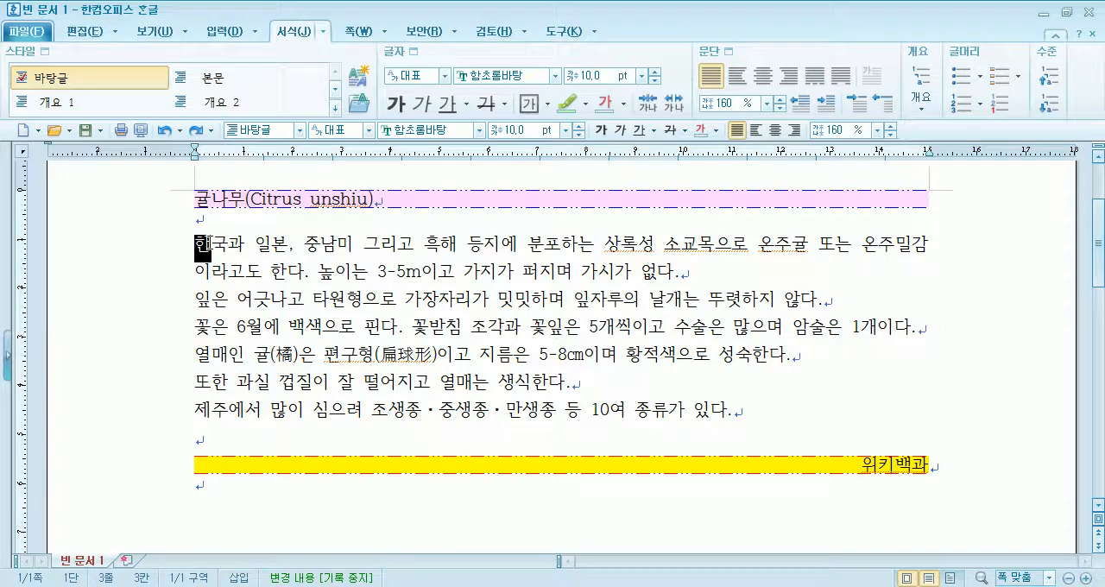
drag(306, 247, 510, 268)
drag(705, 269, 182, 238)
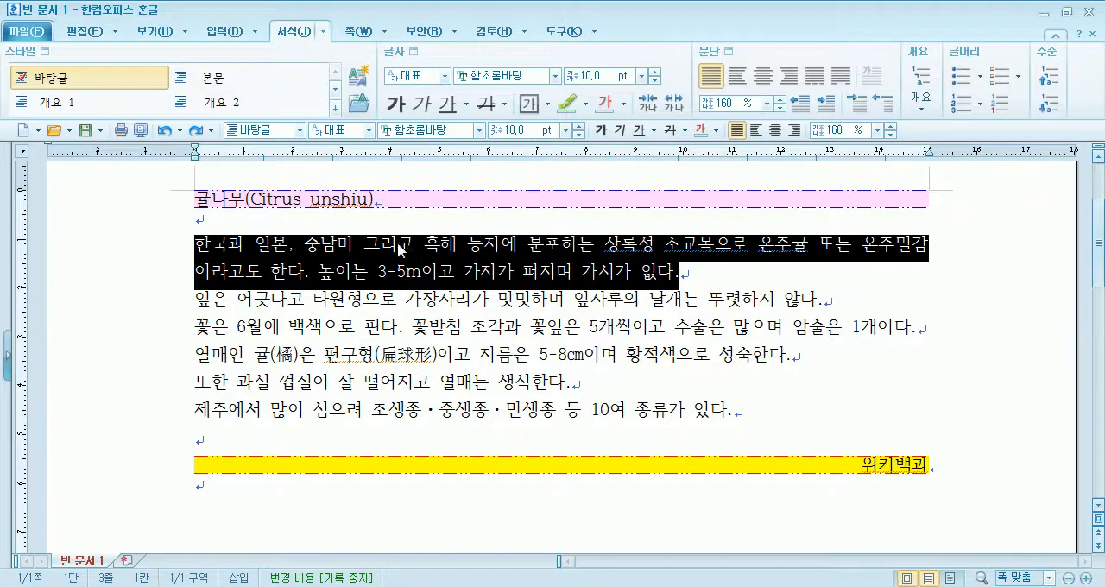
- Decorate the first letter 한 of the opening body paragraph in the 2줄 shape, using the 양재깨비체B font
click(395, 246)
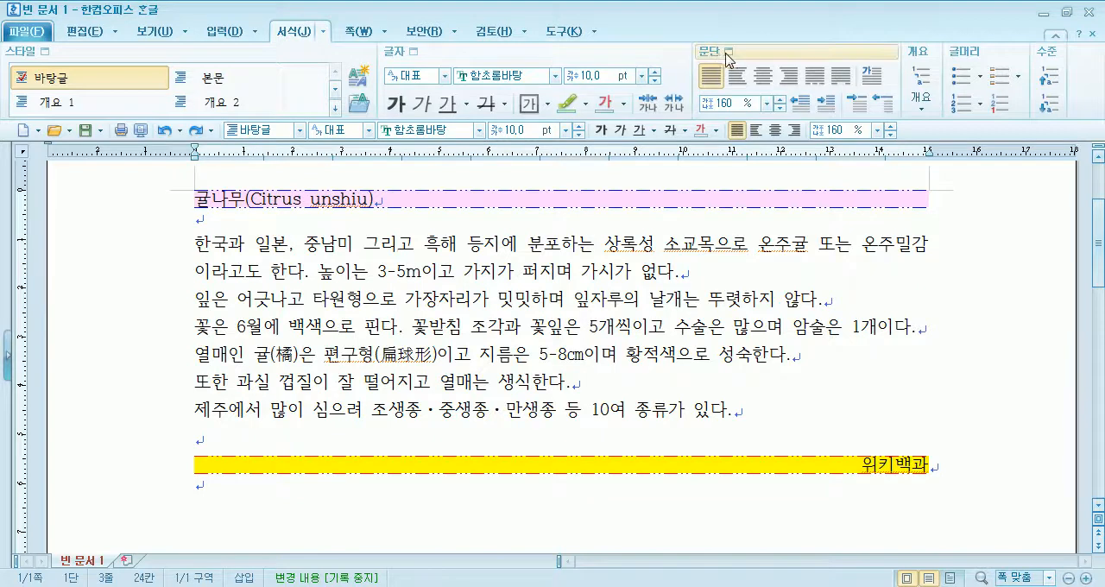
click(872, 79)
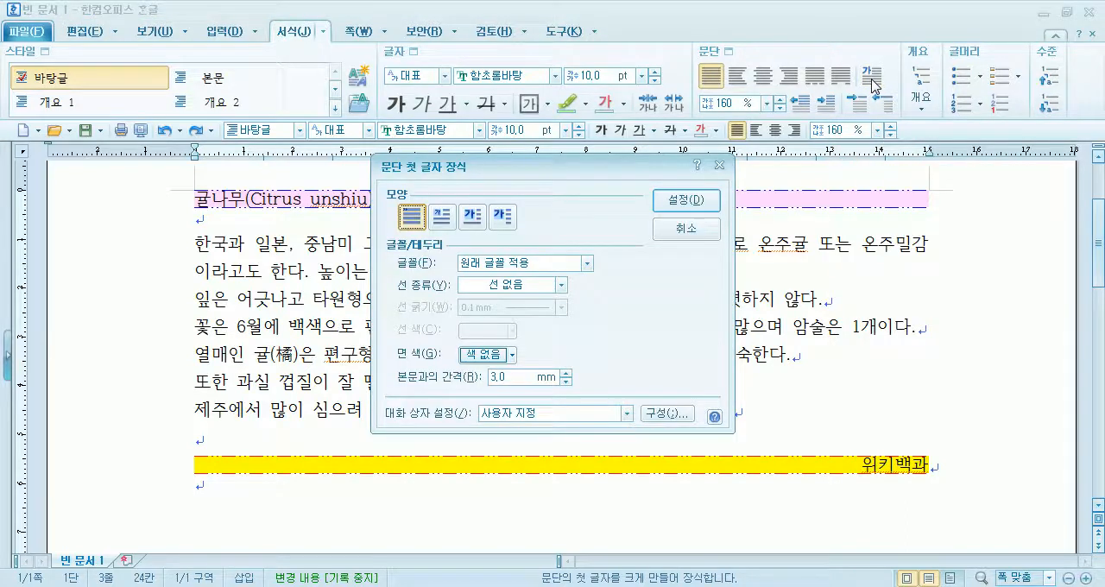
click(444, 219)
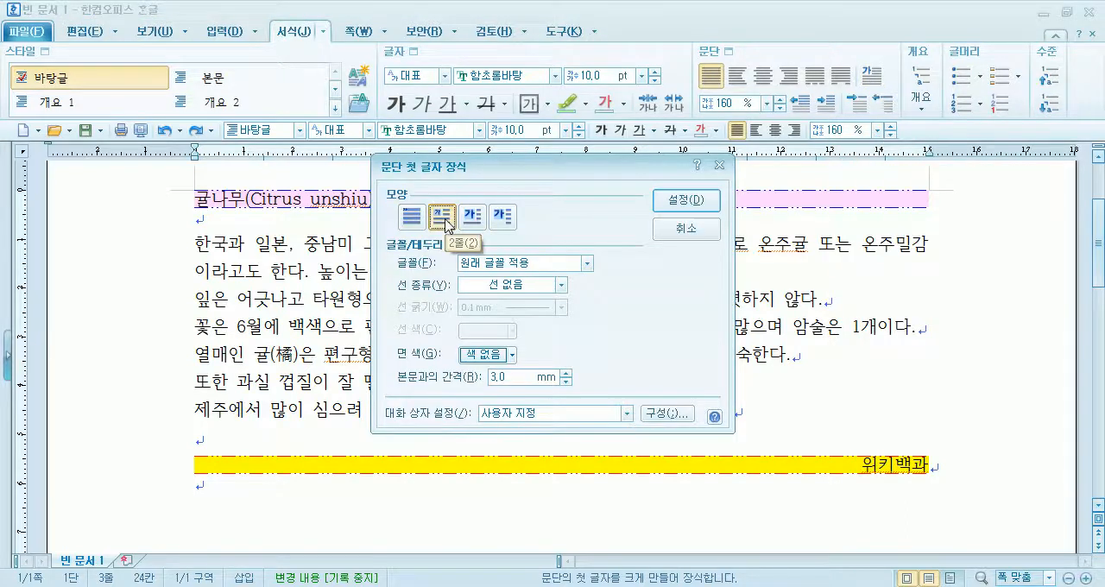
click(472, 218)
click(409, 221)
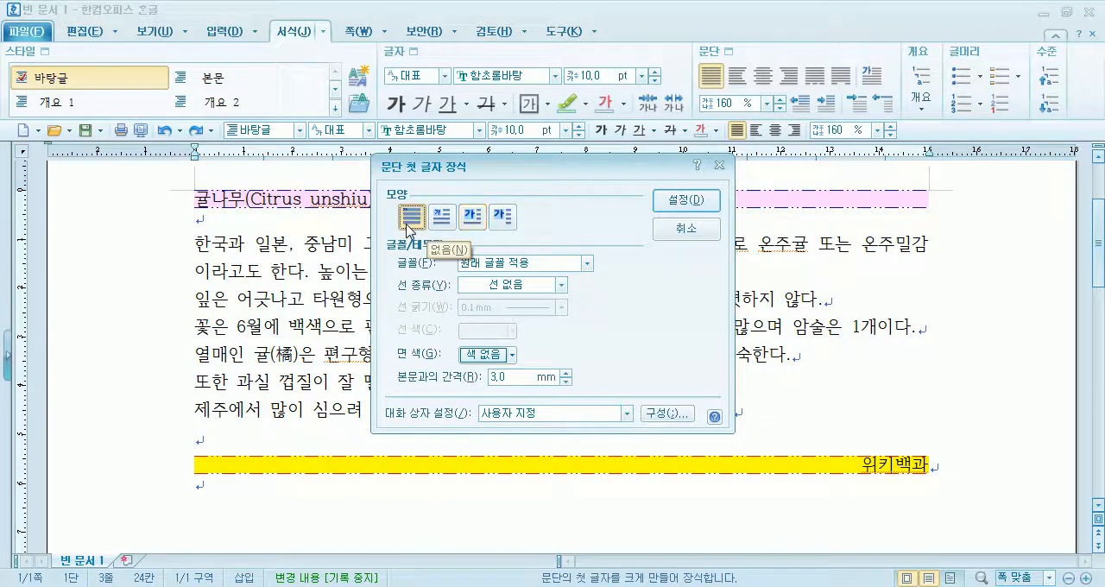
click(444, 223)
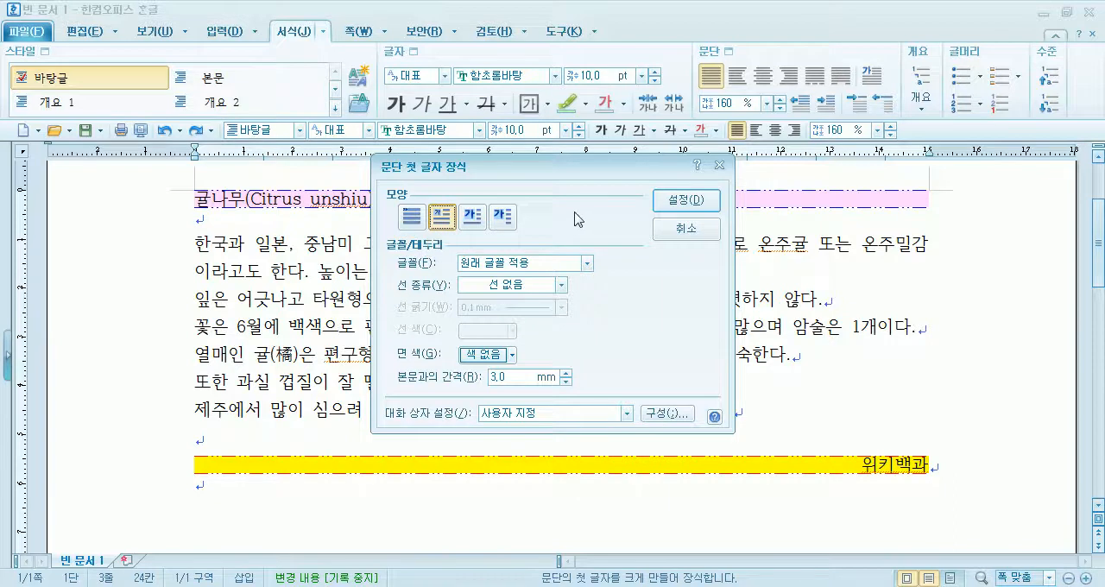
click(482, 269)
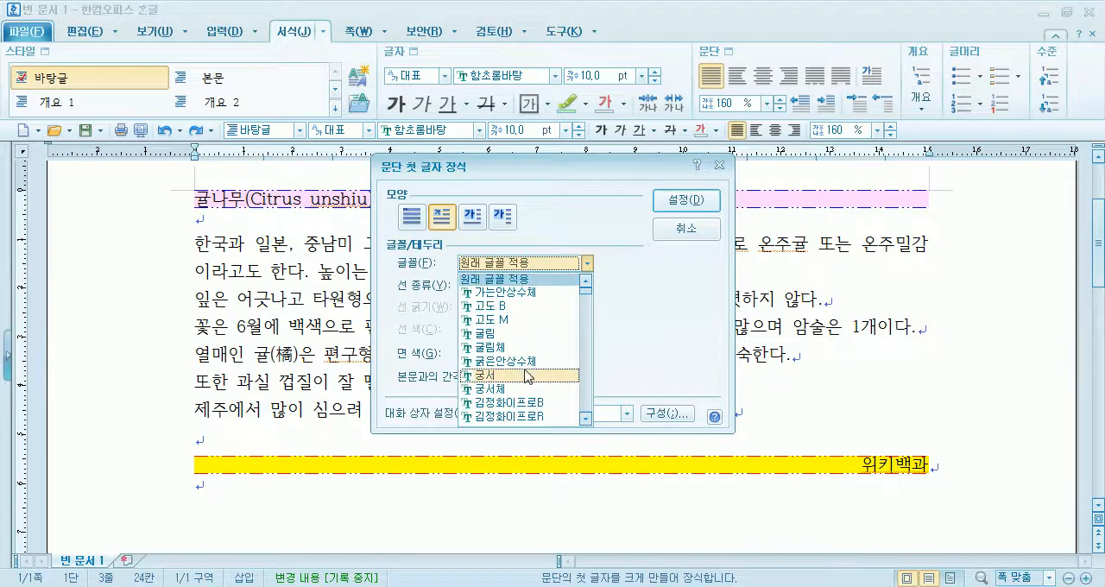
scroll(528, 377, down, 6)
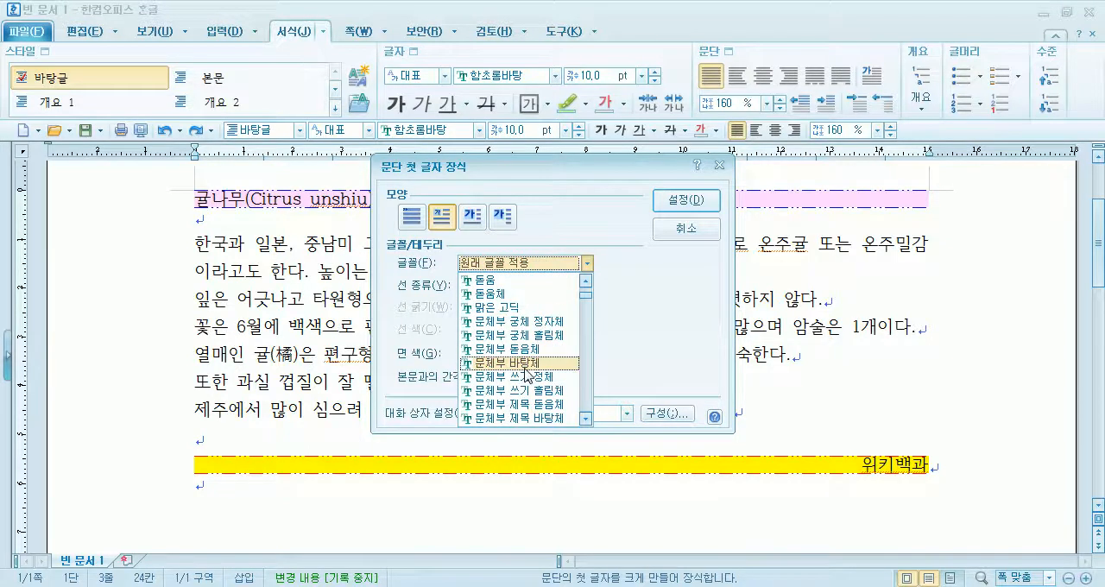
scroll(526, 373, down, 4)
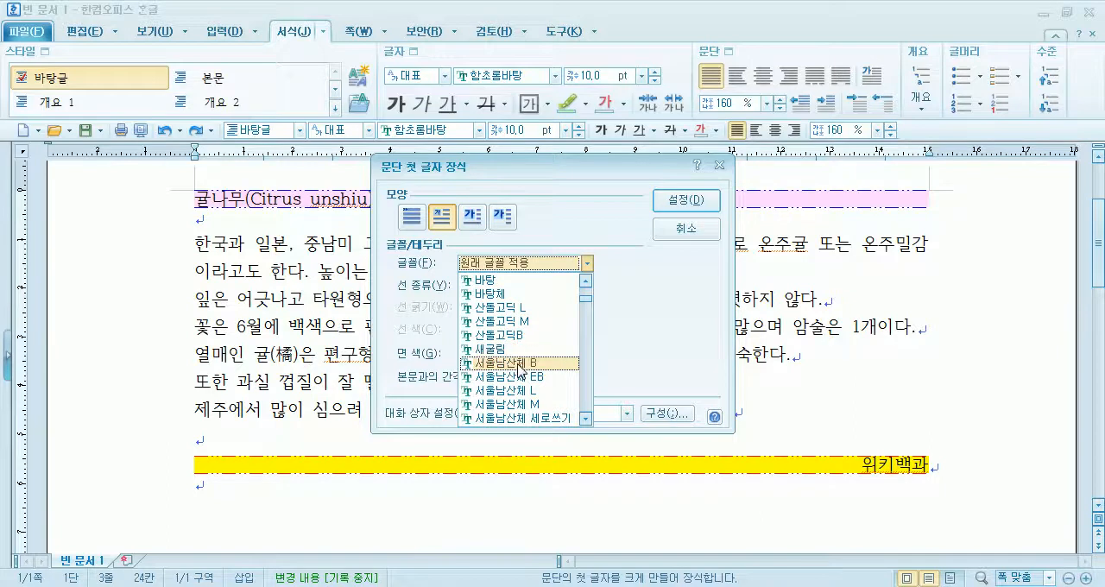
scroll(521, 372, down, 3)
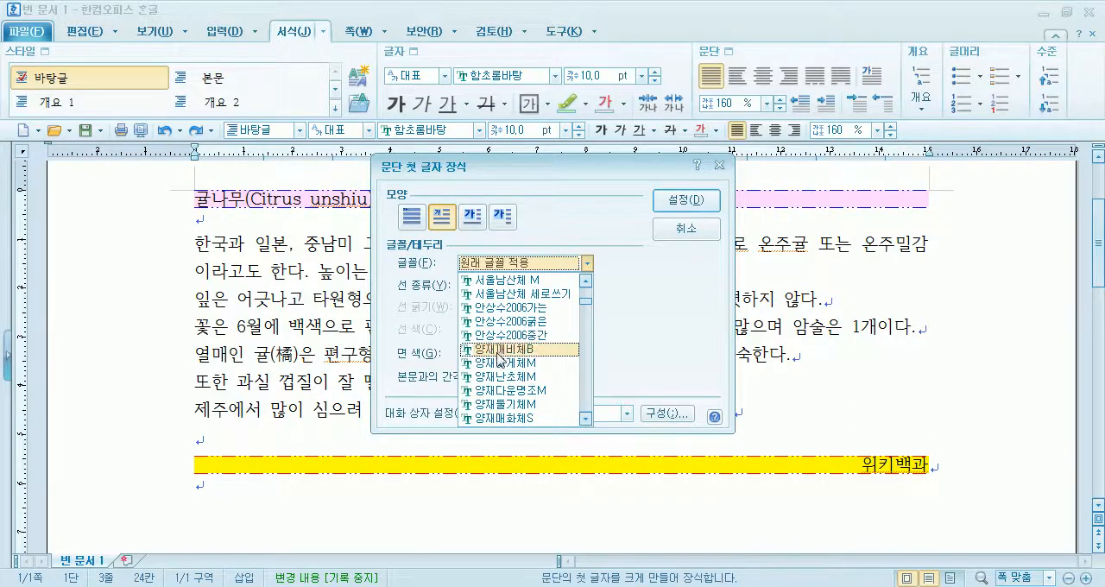
click(499, 354)
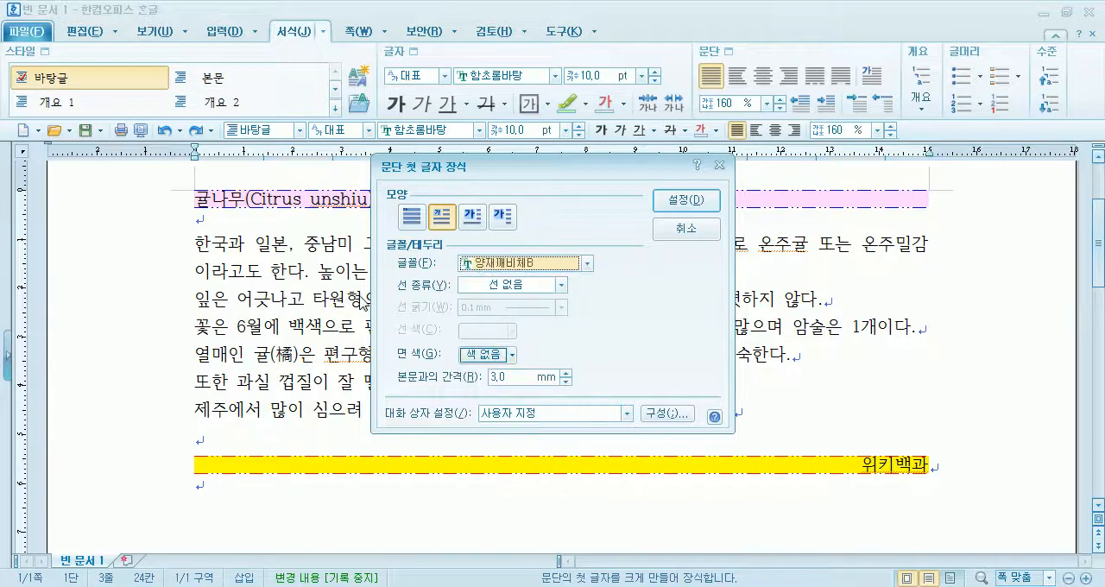
click(676, 202)
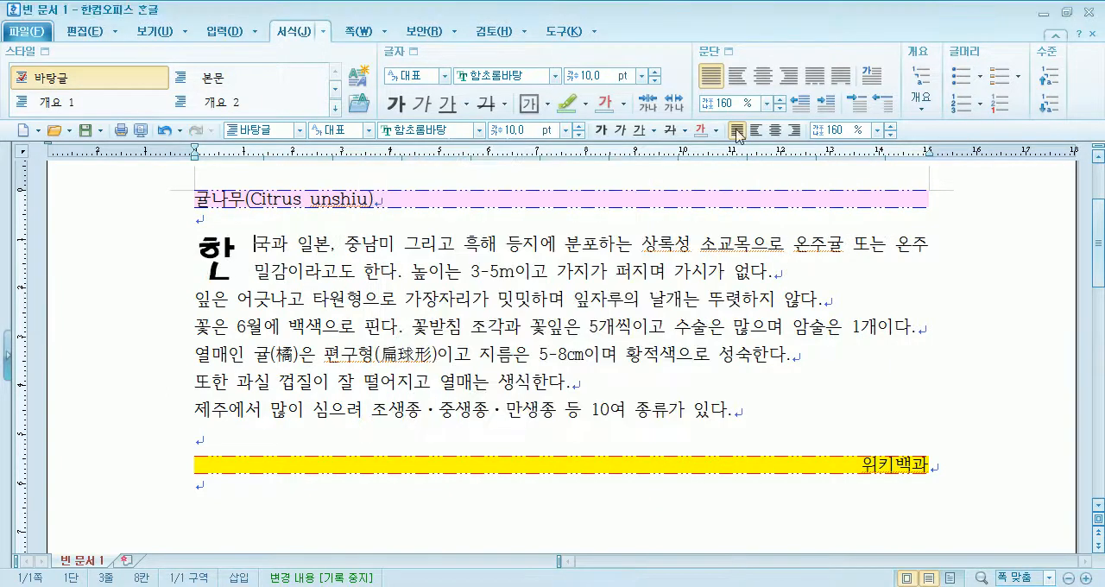
- Set the font of the decorated first letter 한 to 궁서체
click(870, 78)
click(489, 268)
scroll(531, 371, up, 5)
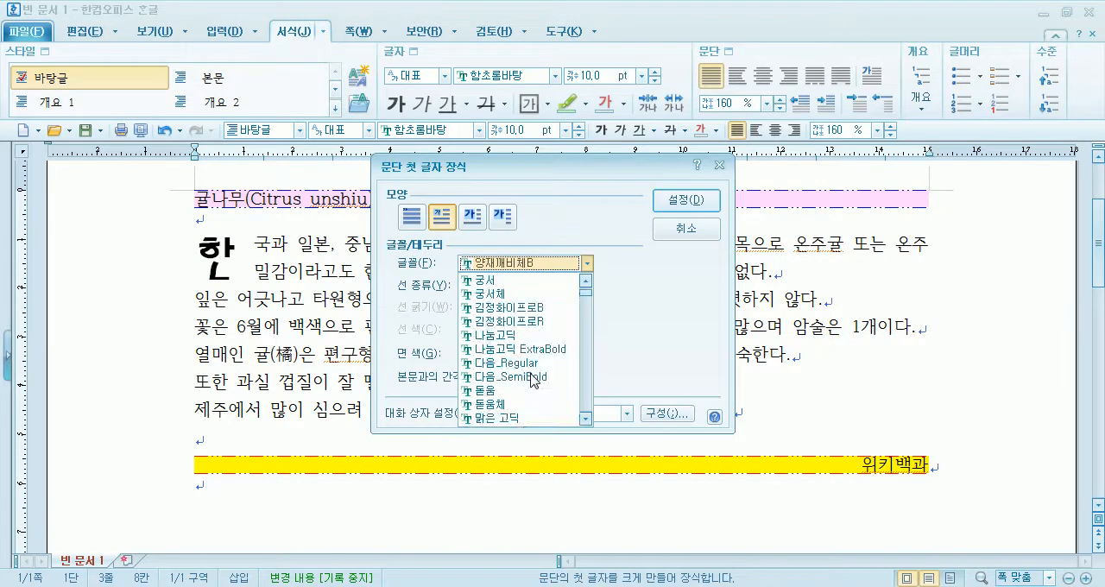
click(502, 296)
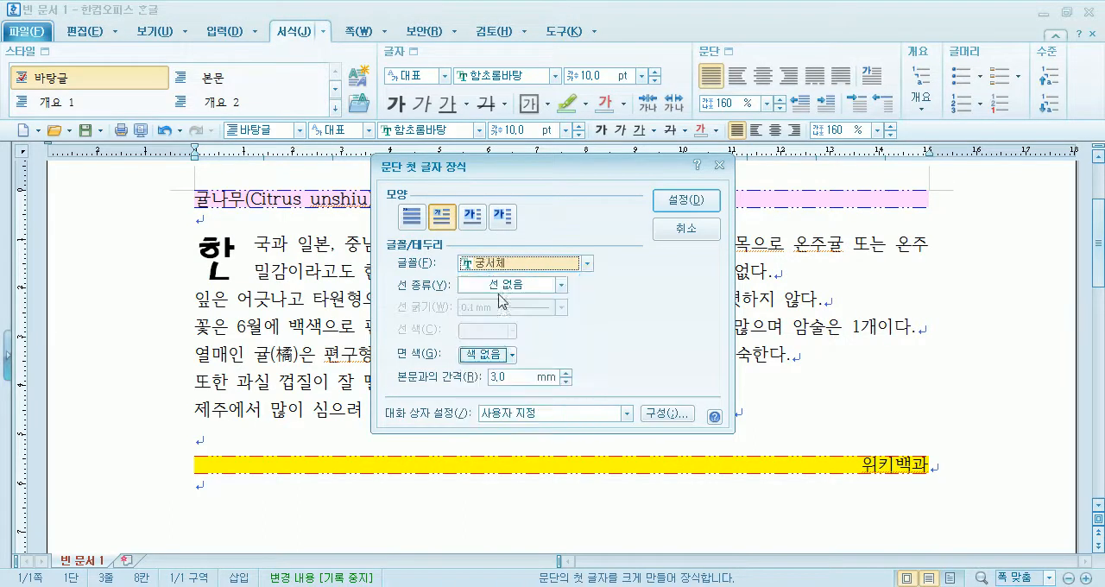
click(663, 200)
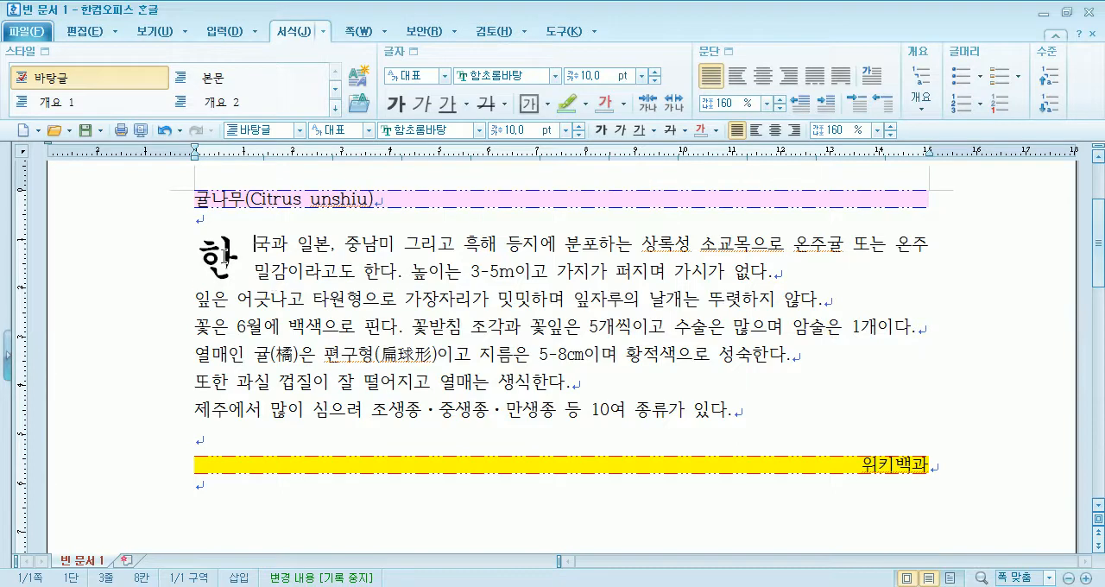
- Fill the box behind the decorated first letter 한 with a light orange shade
click(872, 75)
drag(492, 173, 512, 146)
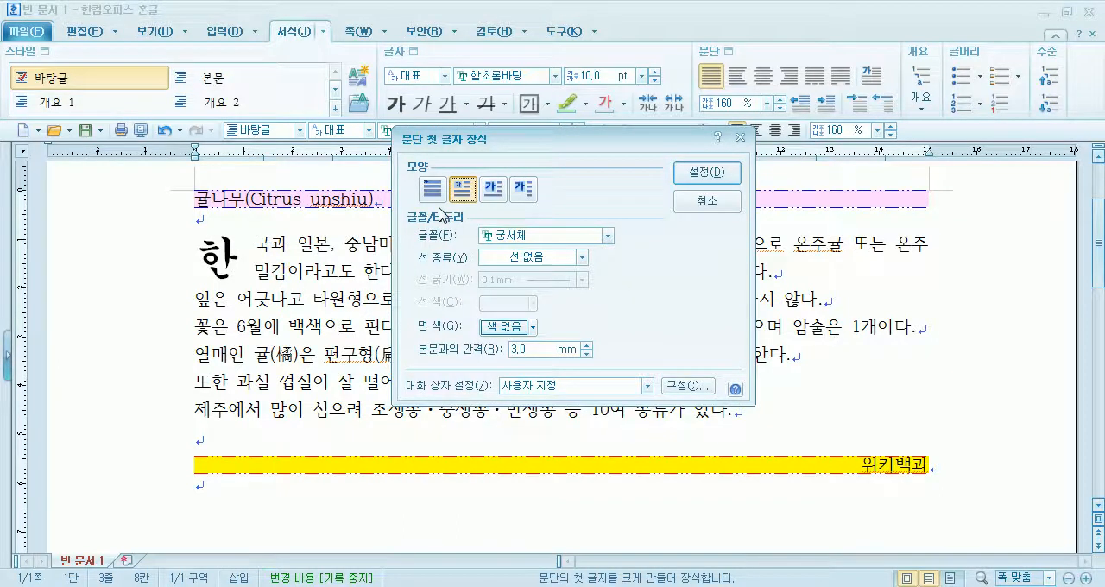
click(503, 328)
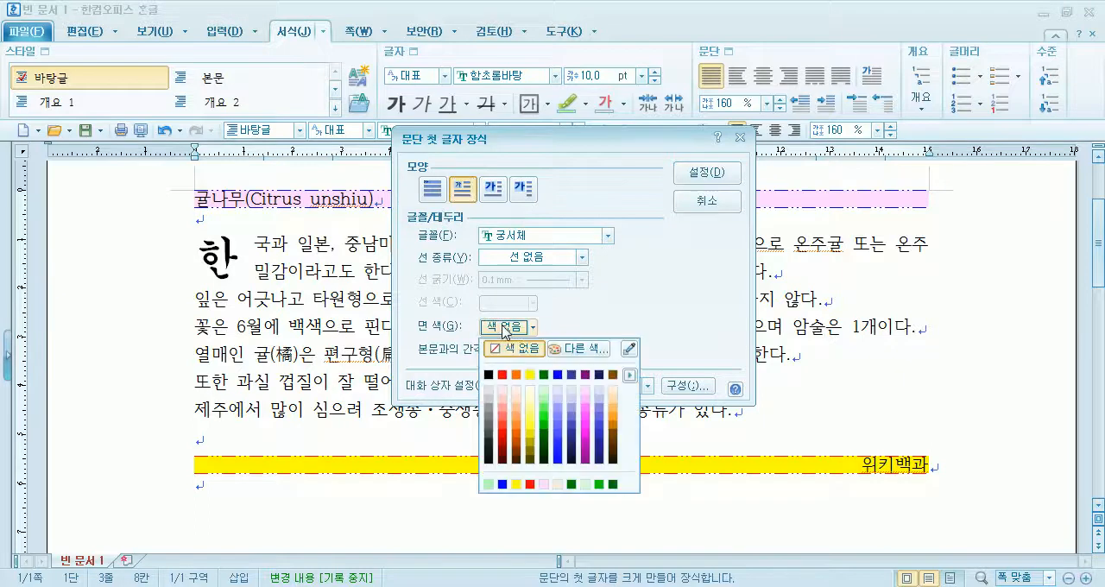
click(515, 400)
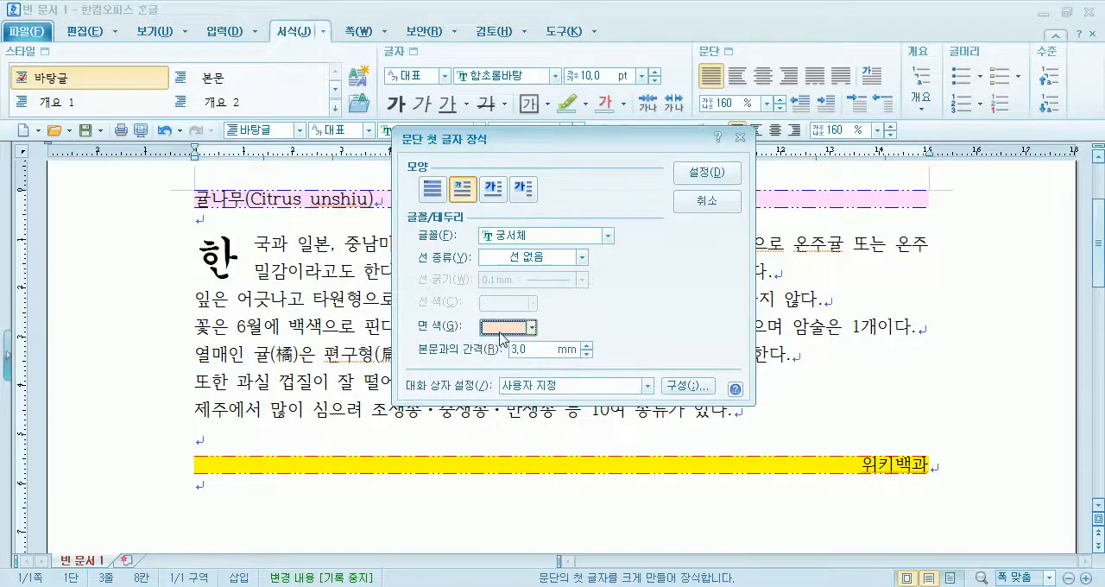
click(509, 328)
click(516, 419)
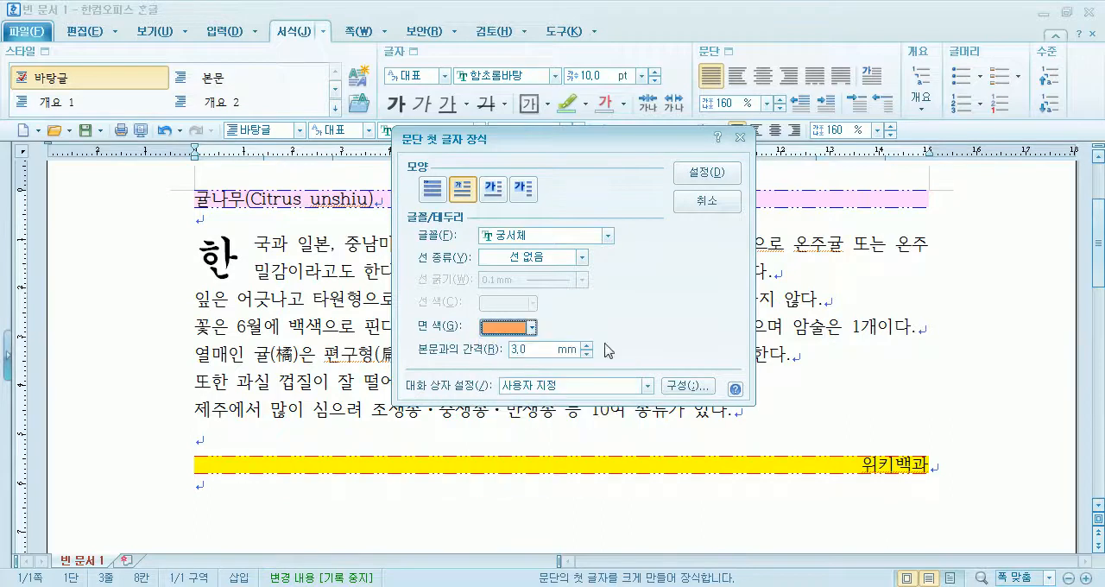
click(706, 173)
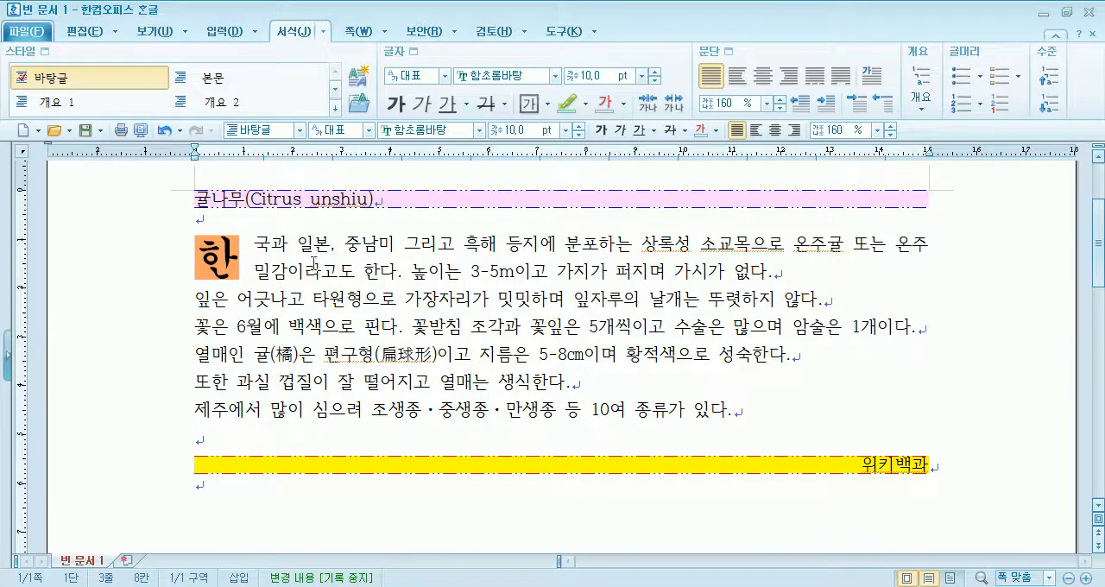
- Add a solid border line around the decorated first letter 한 and set the line colour to red
click(872, 78)
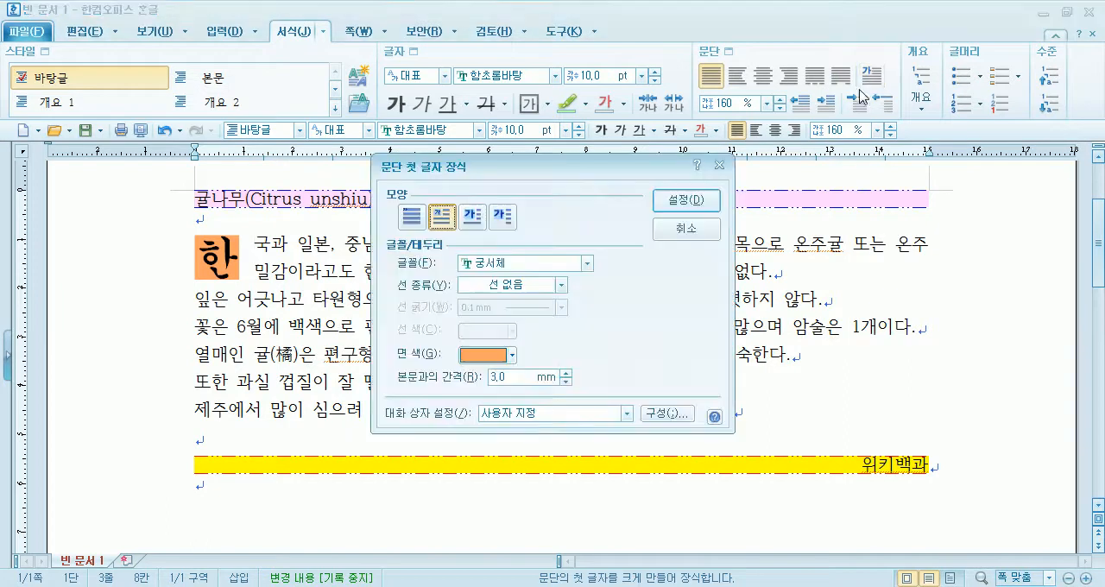
click(485, 285)
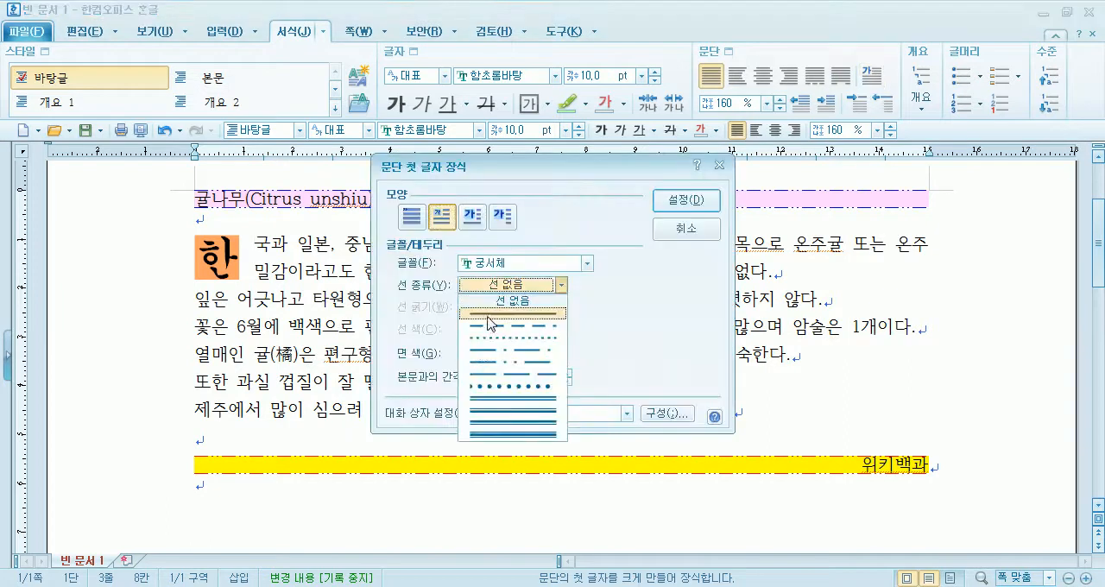
click(489, 316)
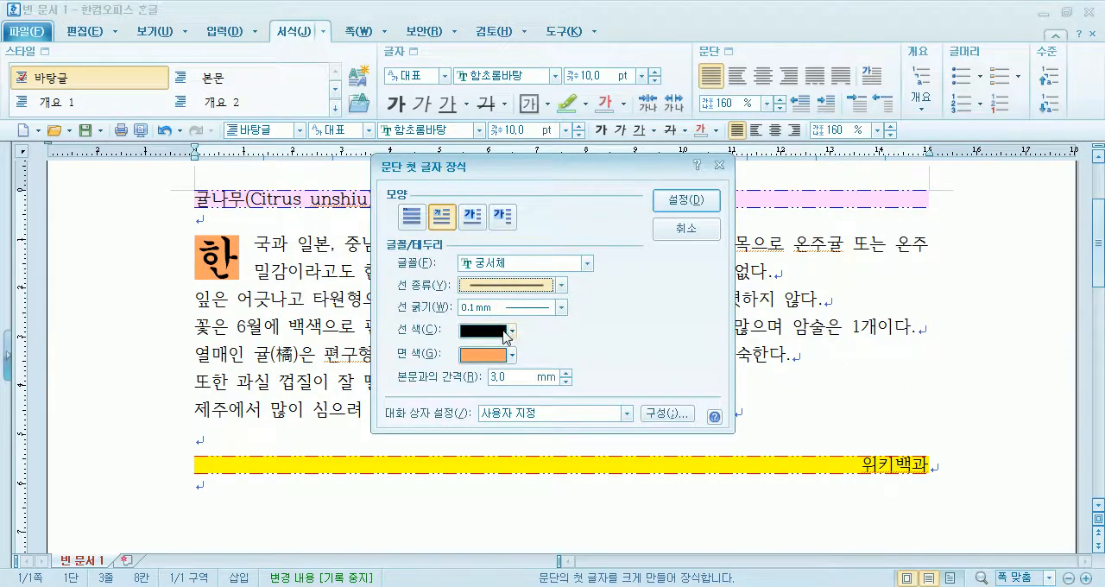
click(686, 200)
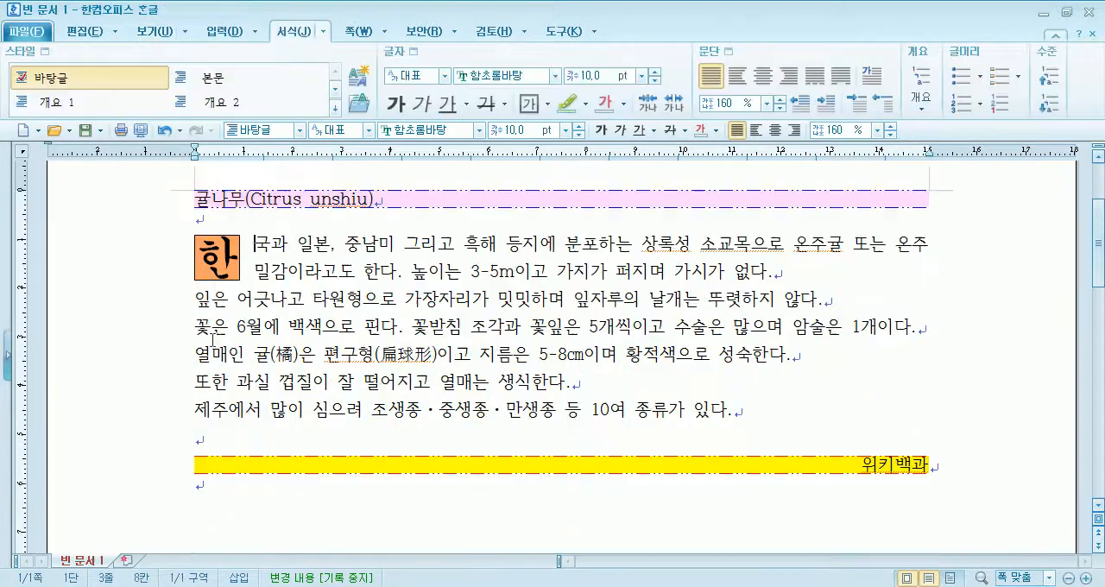
click(871, 76)
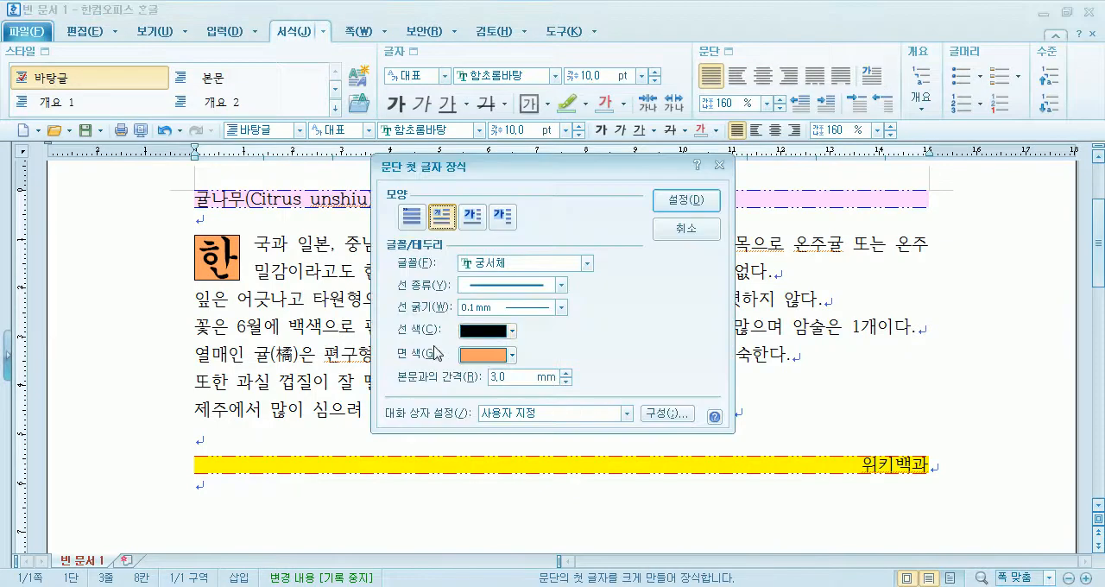
click(474, 336)
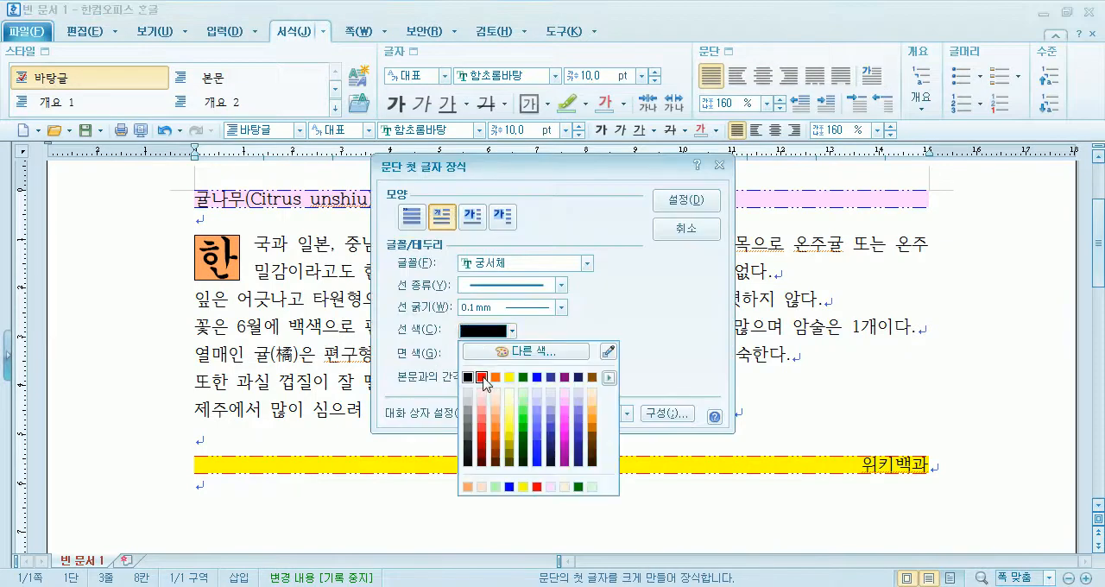
click(481, 377)
click(681, 211)
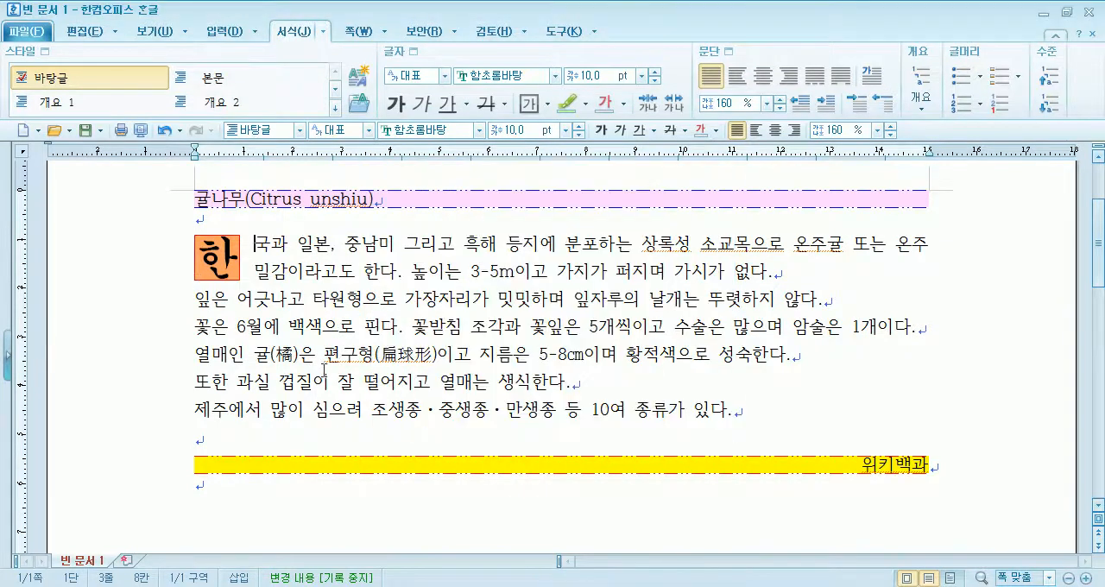
- Set the decorated first letter's fill colour to yellow and its font to 김정화이프로B
click(873, 76)
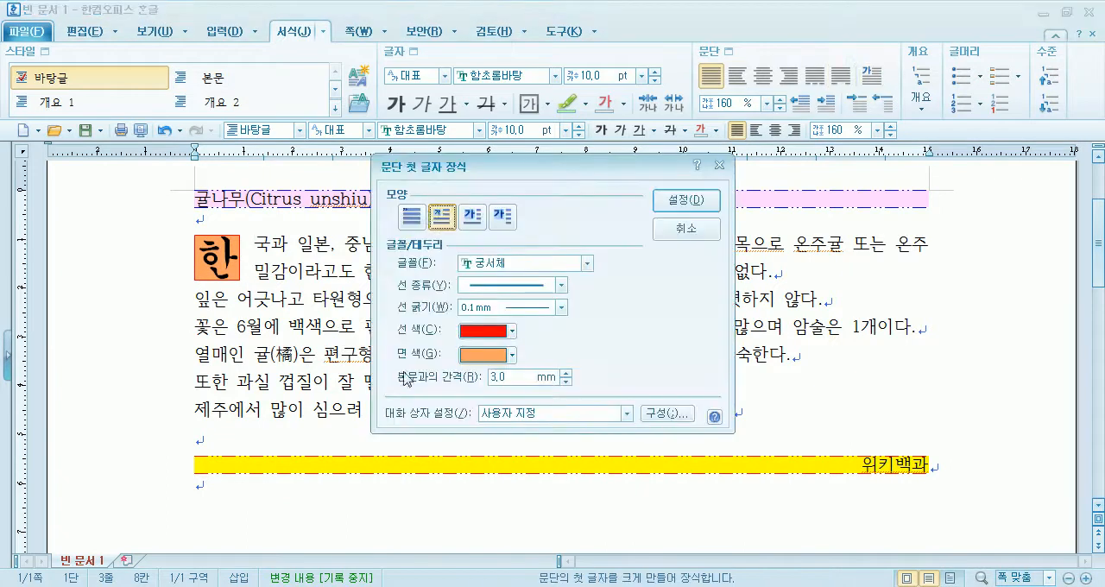
click(481, 355)
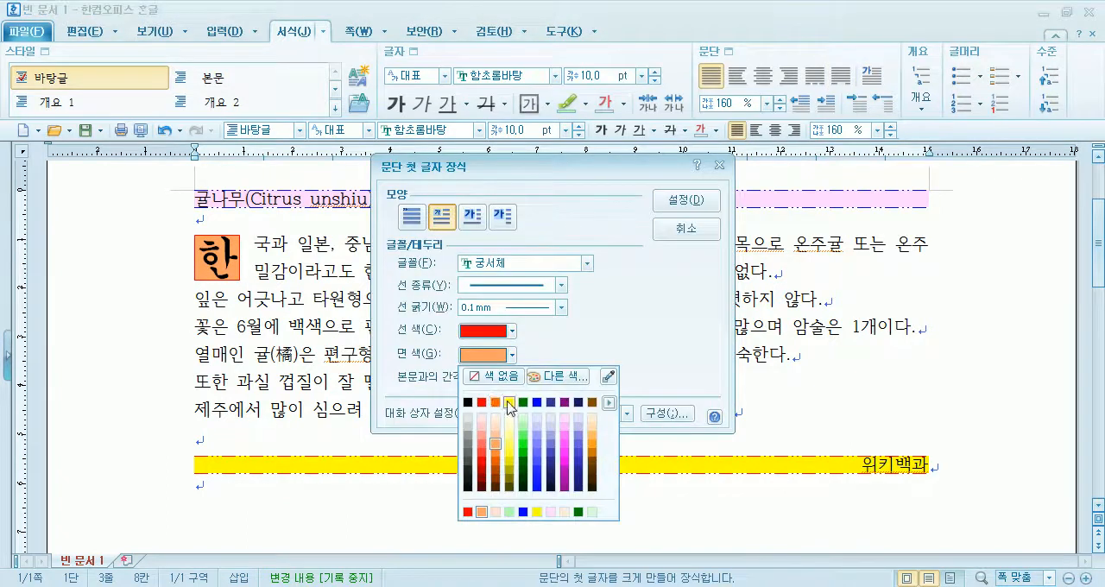
click(510, 406)
click(696, 199)
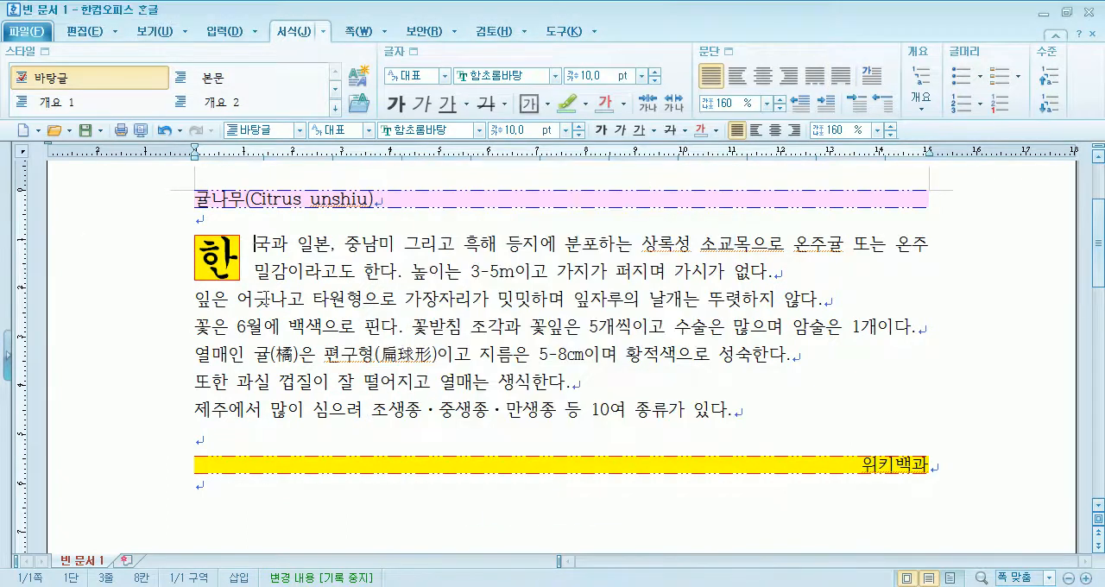
click(873, 76)
click(511, 263)
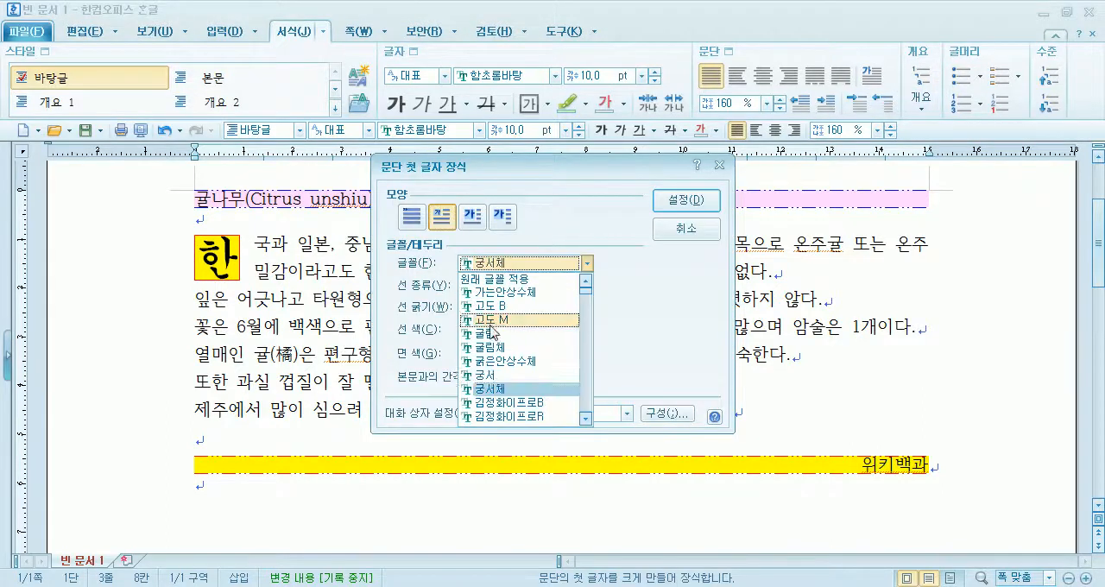
click(515, 404)
click(696, 201)
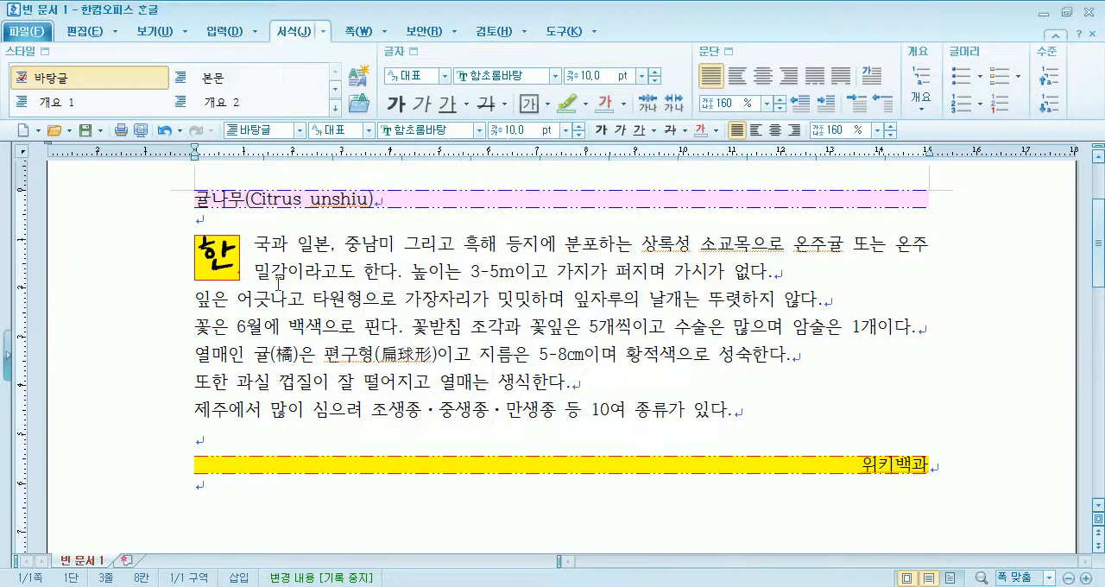
- Change the first-letter decoration of 한 to the three-line (3줄) shape and set its font to 나눔고딕
click(875, 76)
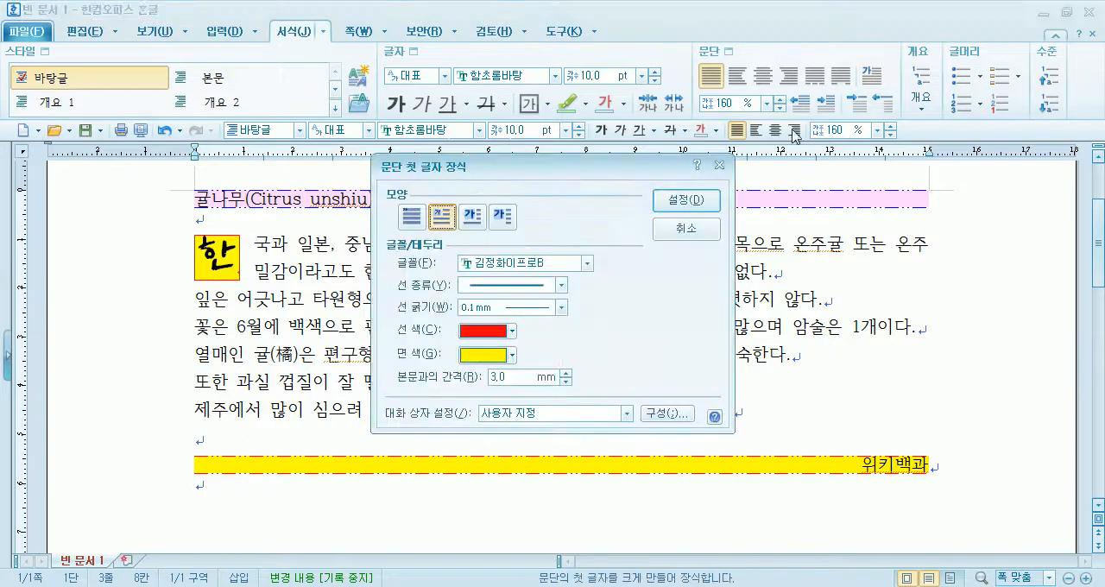
click(474, 220)
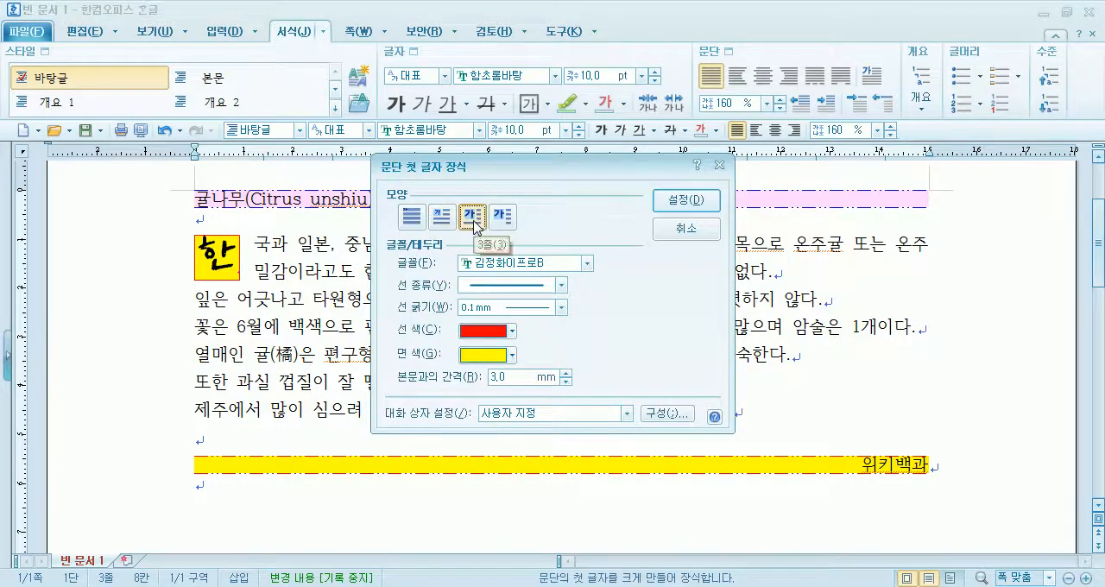
click(484, 263)
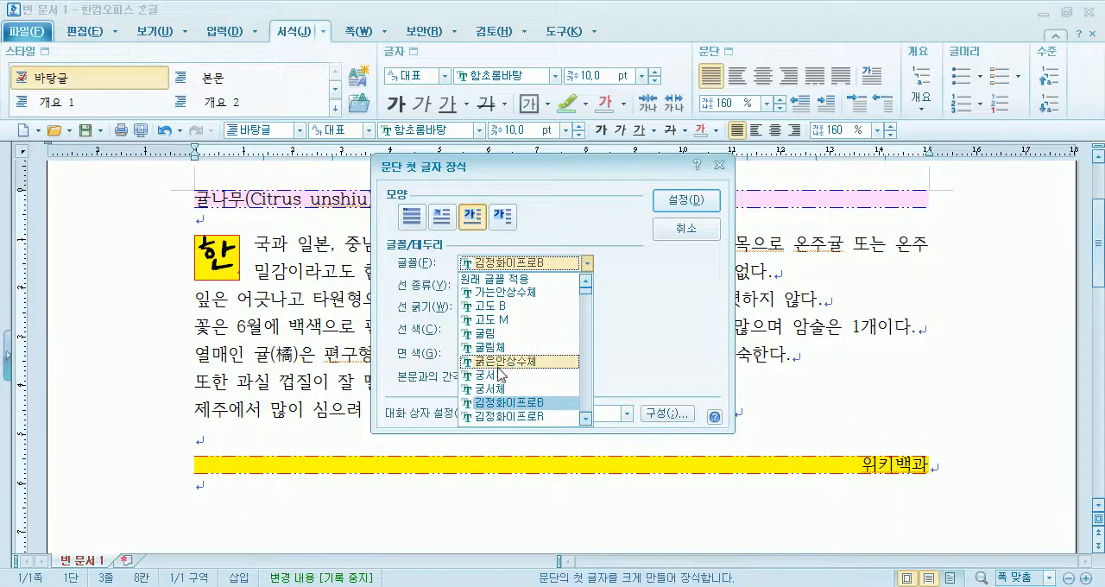
scroll(501, 397, down, 3)
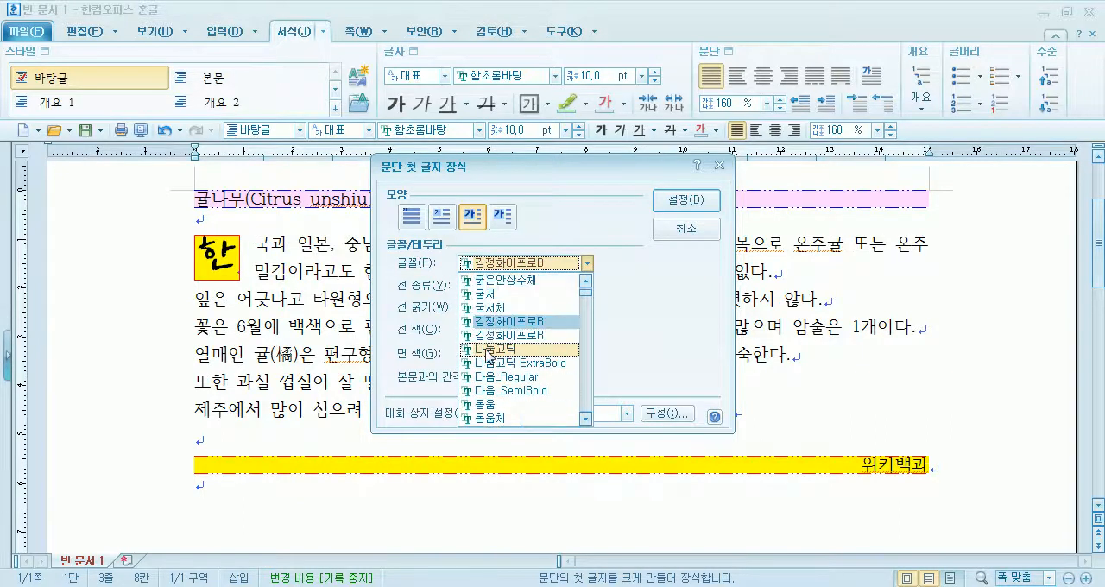
click(490, 348)
click(684, 200)
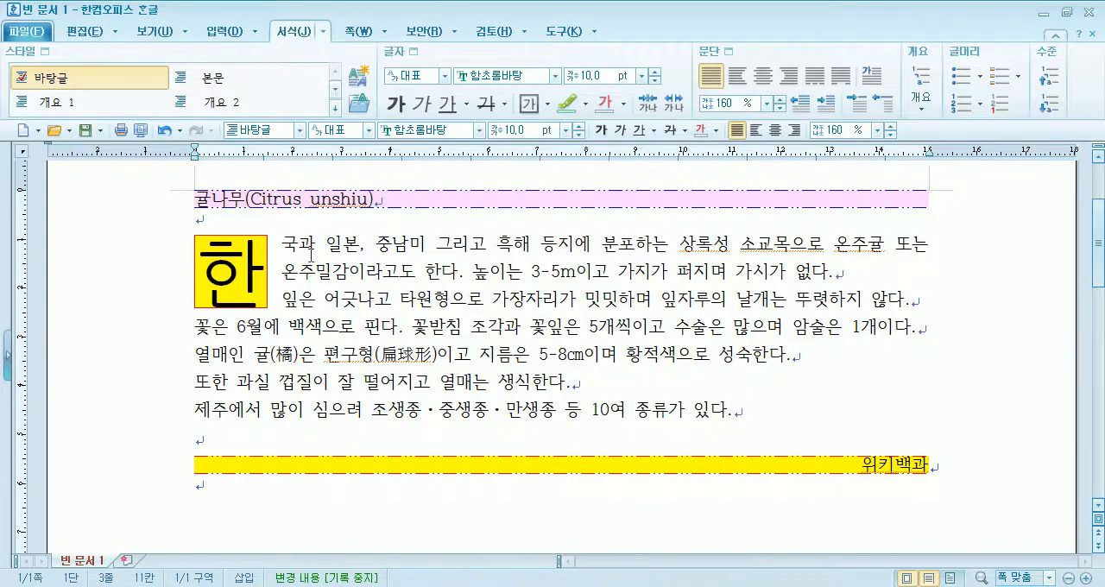
- Set the decorated first letter 한 to the font 궁서체 and the two-line drop shape
click(874, 78)
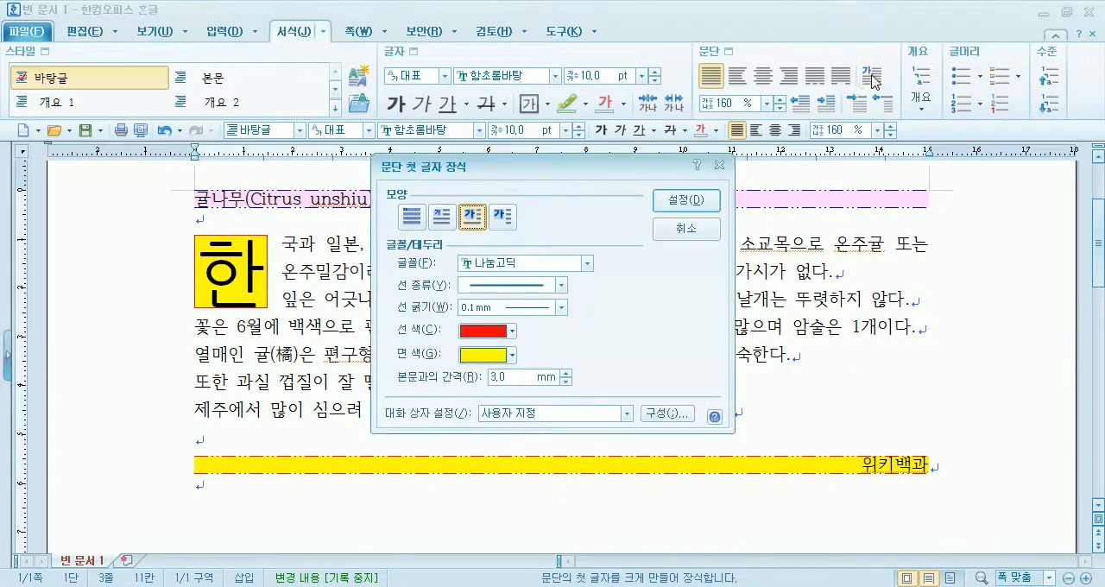
click(499, 268)
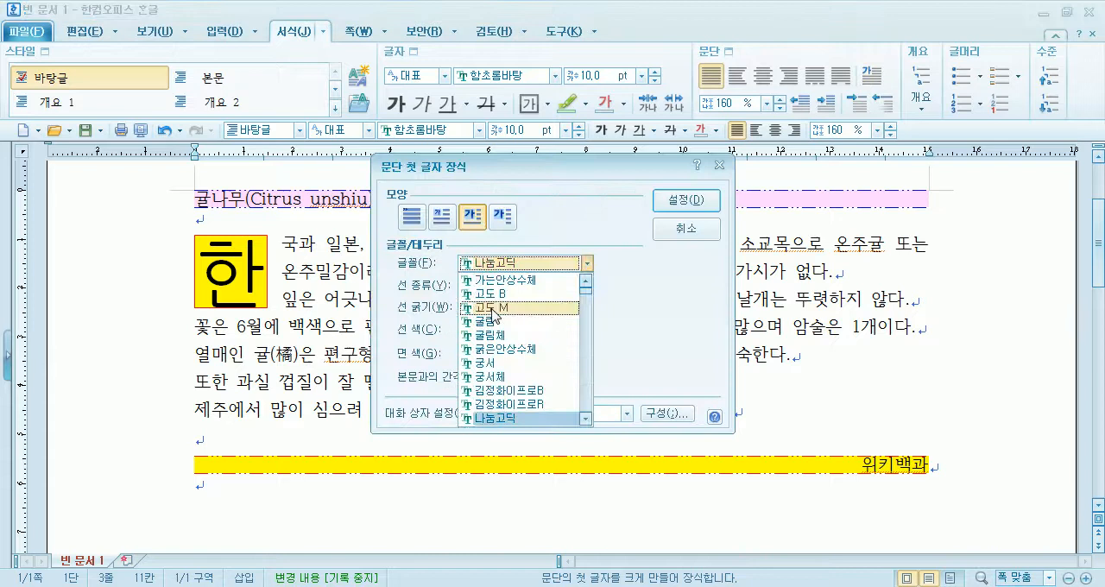
click(498, 378)
click(442, 216)
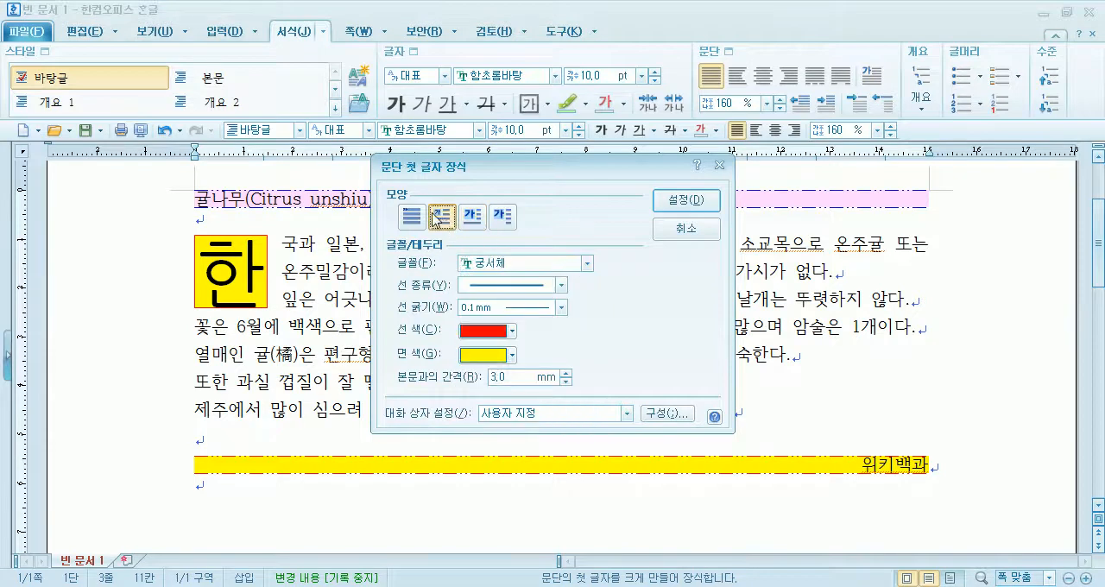
click(688, 202)
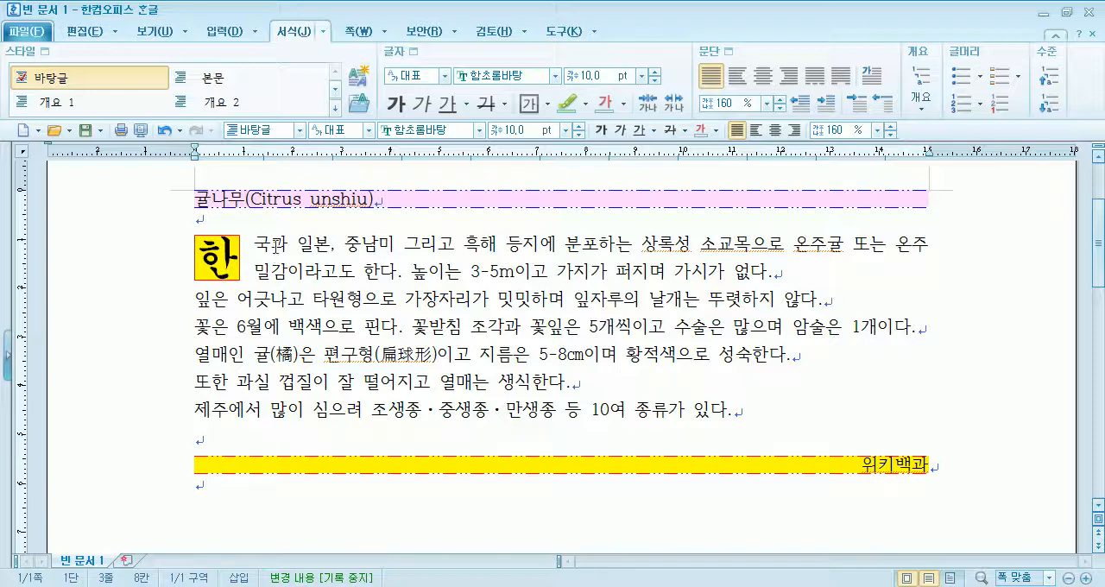
- Examine where each body paragraph begins and ends, from the paragraph starting with 한 down to the one starting with 제주에서
drag(255, 244, 577, 274)
click(708, 271)
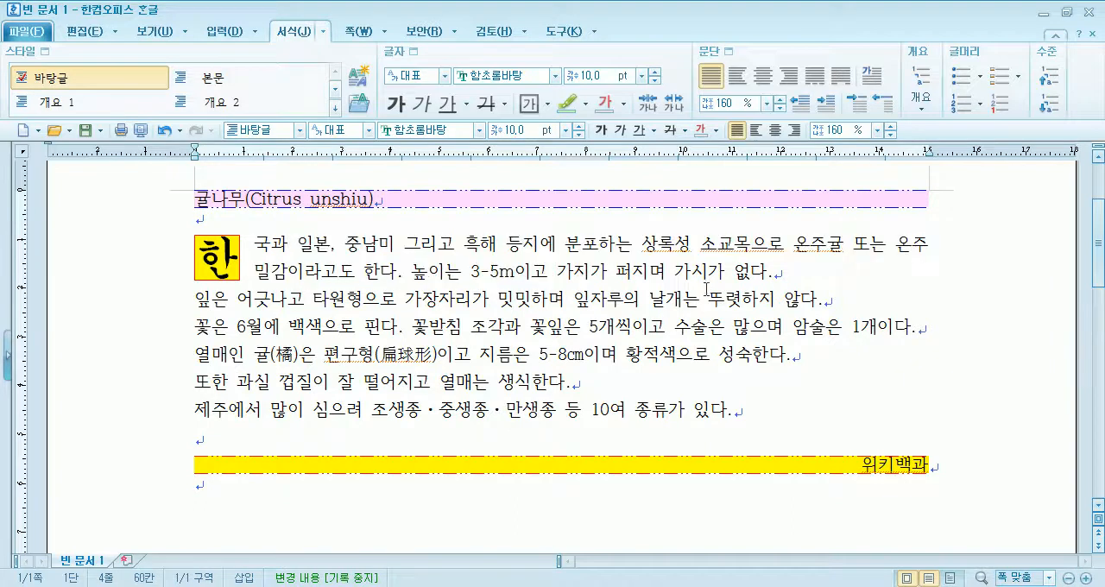
drag(718, 245, 722, 275)
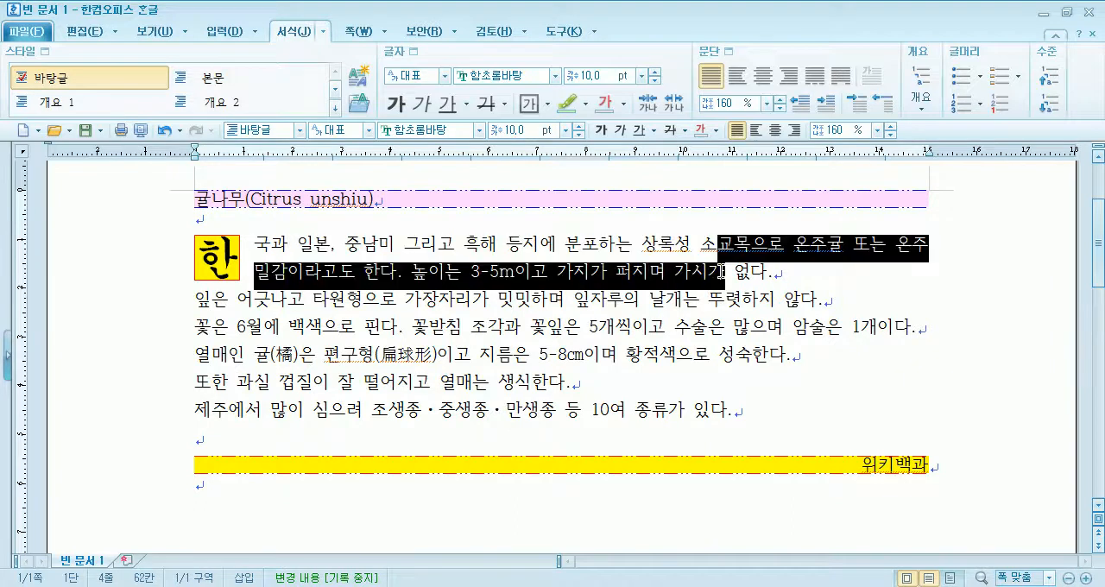
click(722, 272)
drag(194, 299, 432, 293)
drag(843, 299, 760, 300)
drag(191, 320, 780, 329)
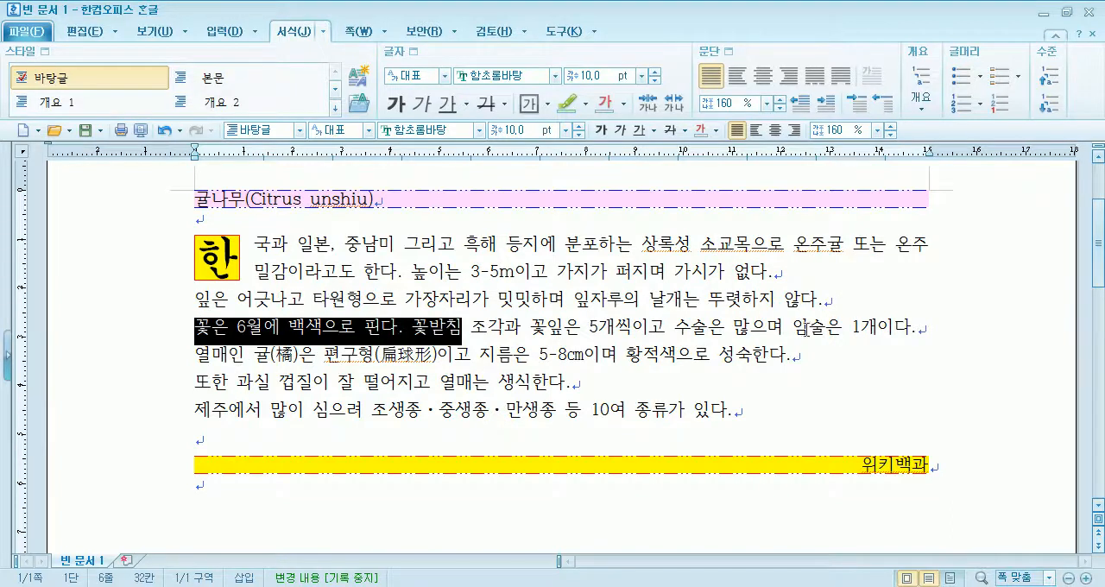
drag(917, 328, 827, 327)
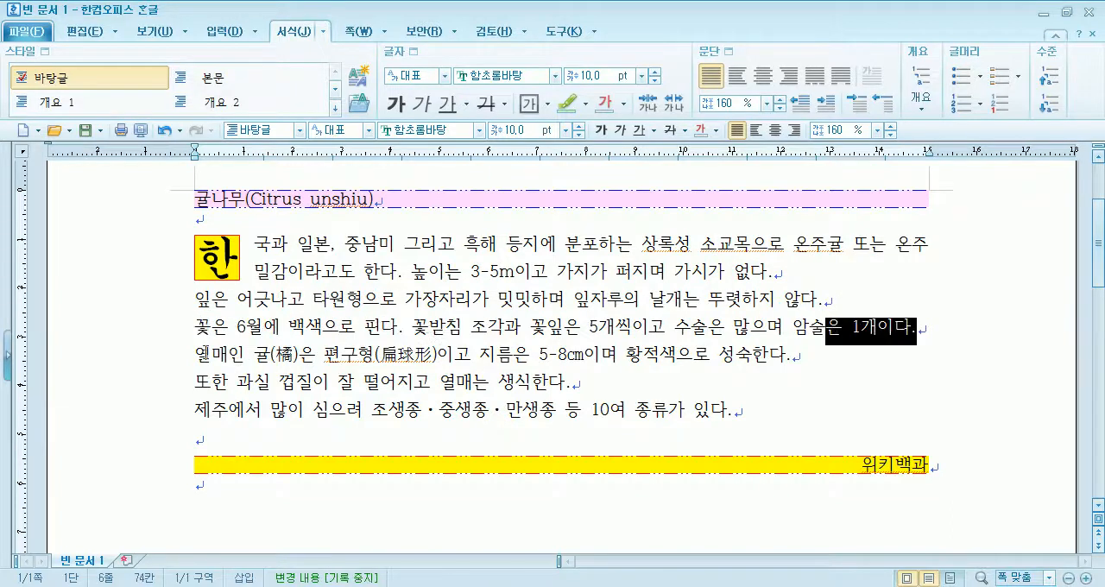
drag(212, 354, 300, 355)
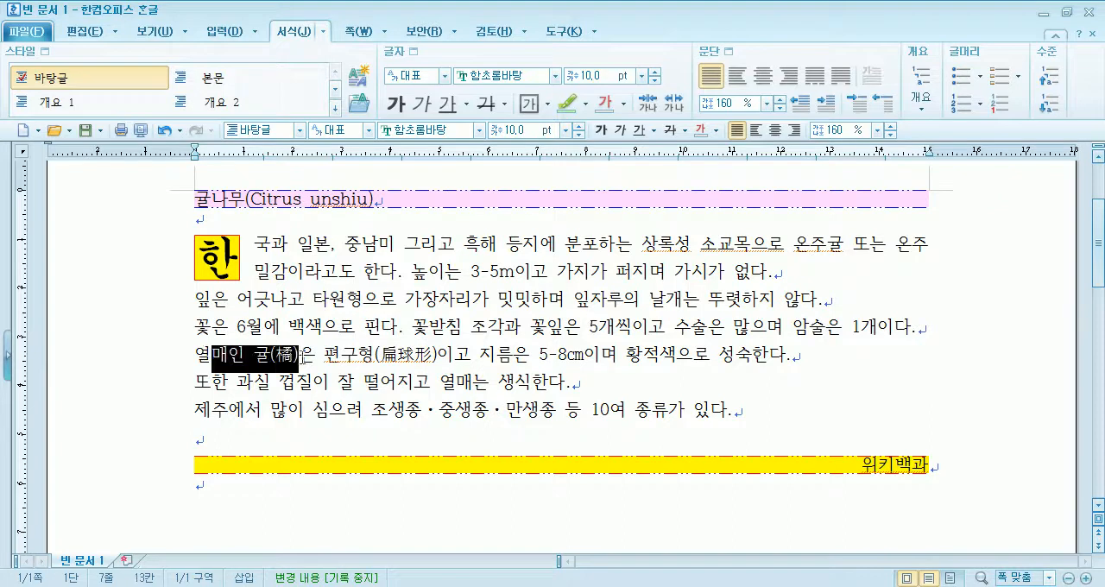
click(178, 388)
drag(197, 411, 390, 411)
click(373, 411)
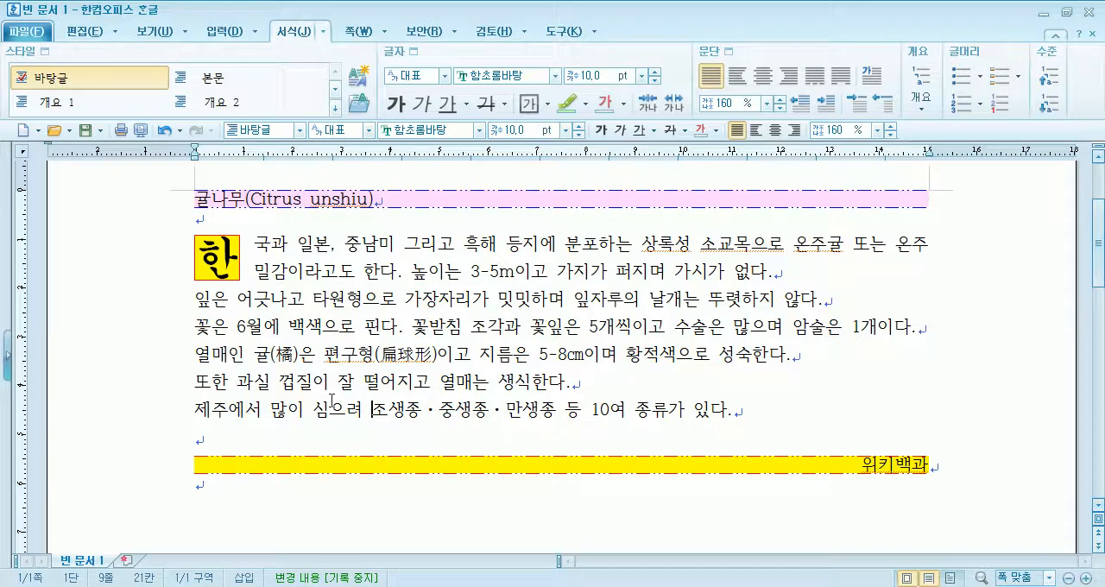
- Apply a two-line first-letter decoration to the paragraph beginning with 꽃은 6월에
click(265, 327)
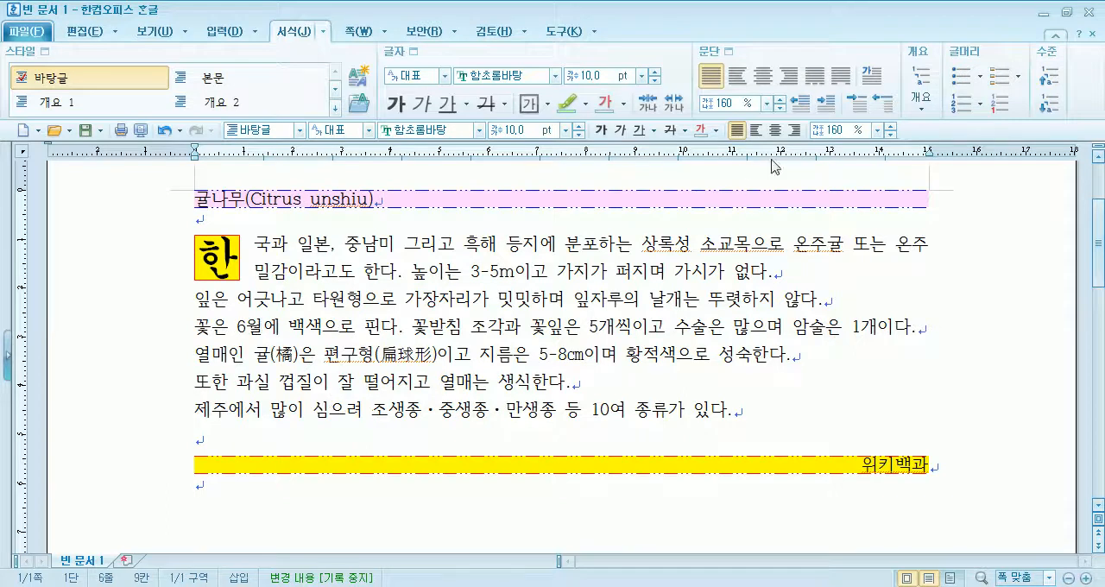
click(872, 76)
click(466, 220)
click(684, 201)
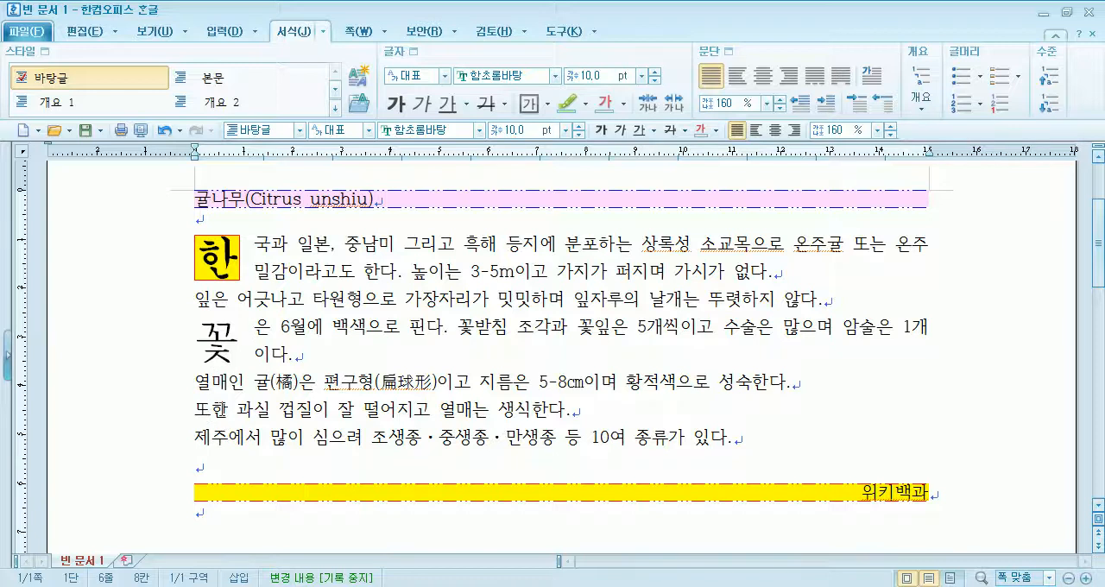
- Apply a two-line first-letter decoration to the paragraph beginning with 또한 과실
drag(195, 410, 301, 410)
click(278, 410)
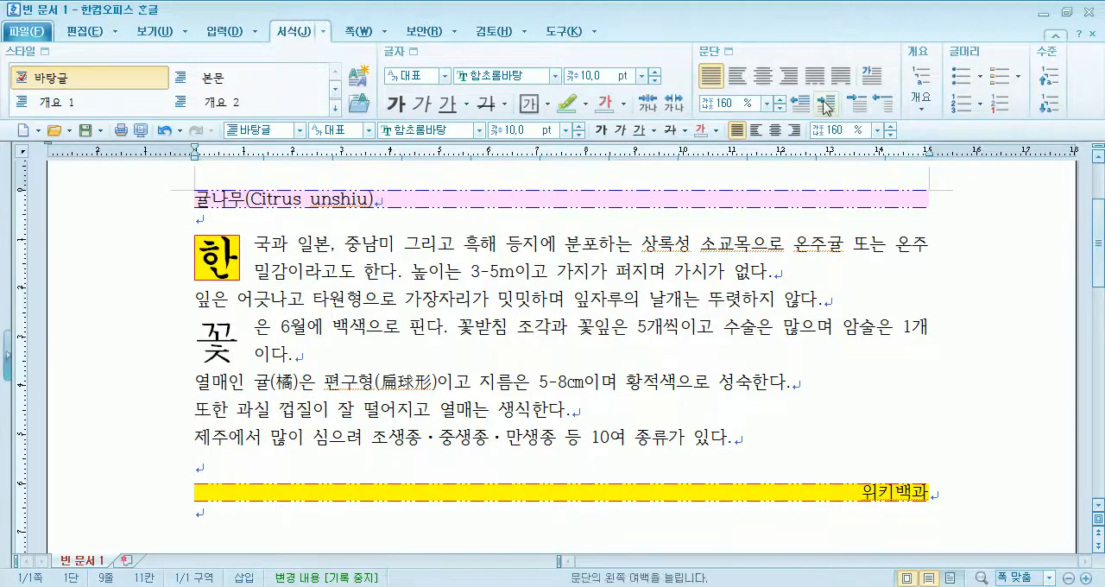
click(876, 81)
click(442, 218)
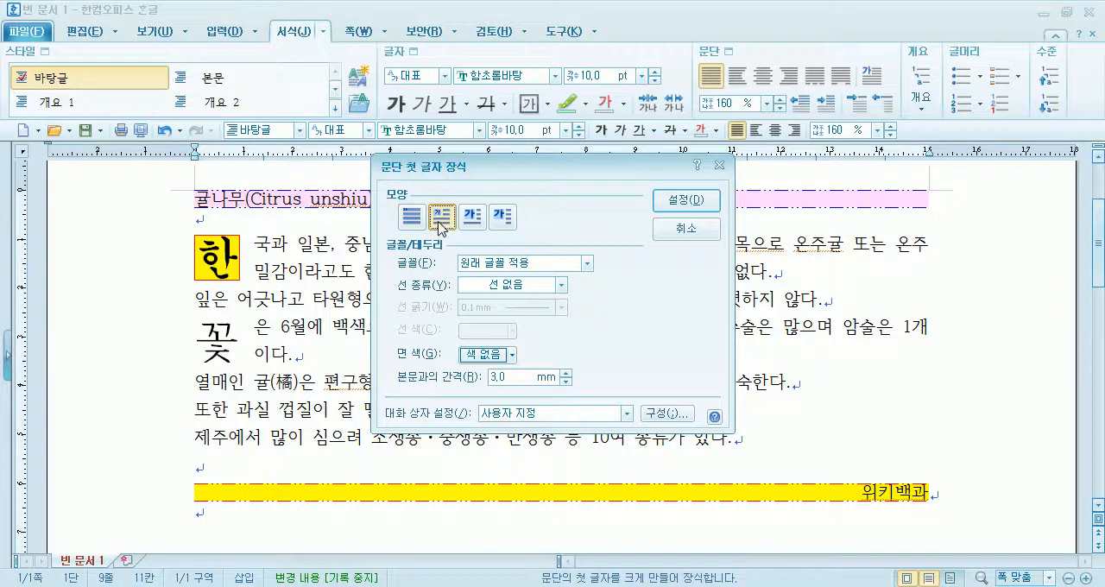
click(686, 200)
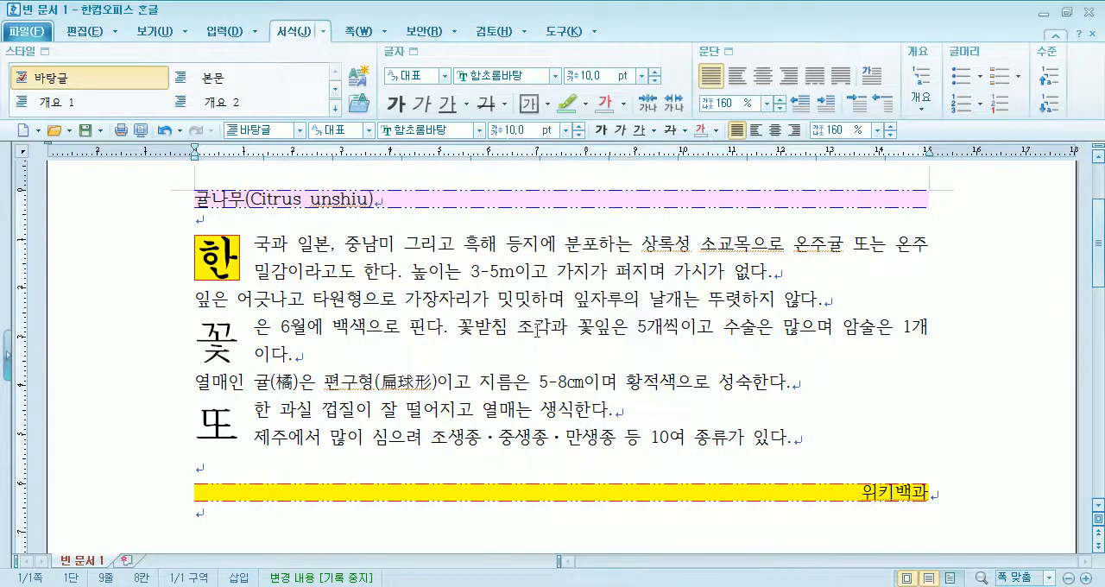
- Apply a two-line first-letter decoration to the paragraph beginning with 제주에서
click(260, 445)
click(874, 80)
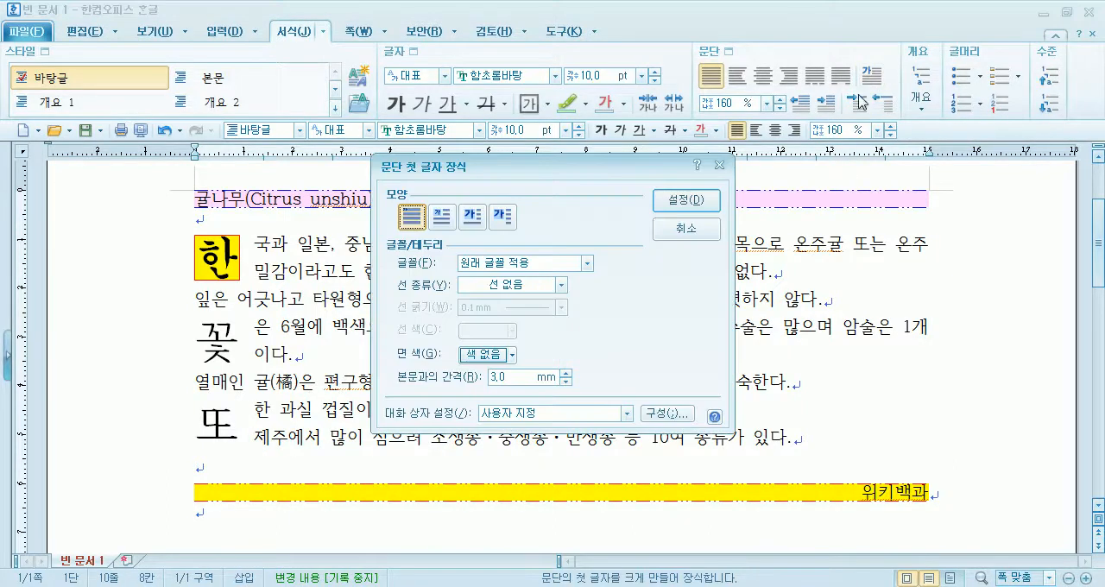
click(442, 220)
click(686, 200)
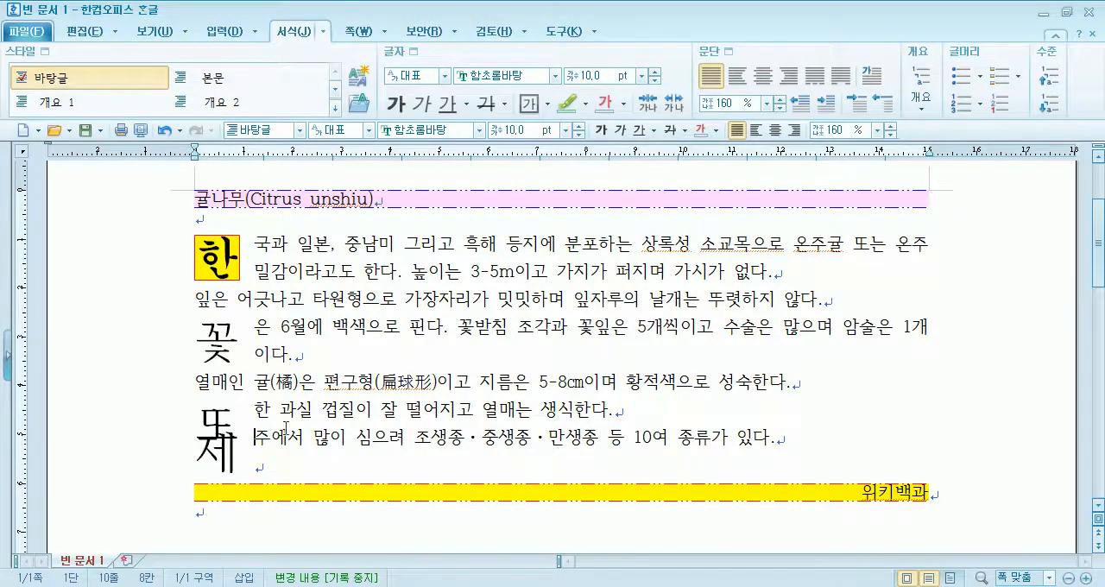
- Remove the first-letter decoration from the paragraph beginning with 제주에서
click(874, 79)
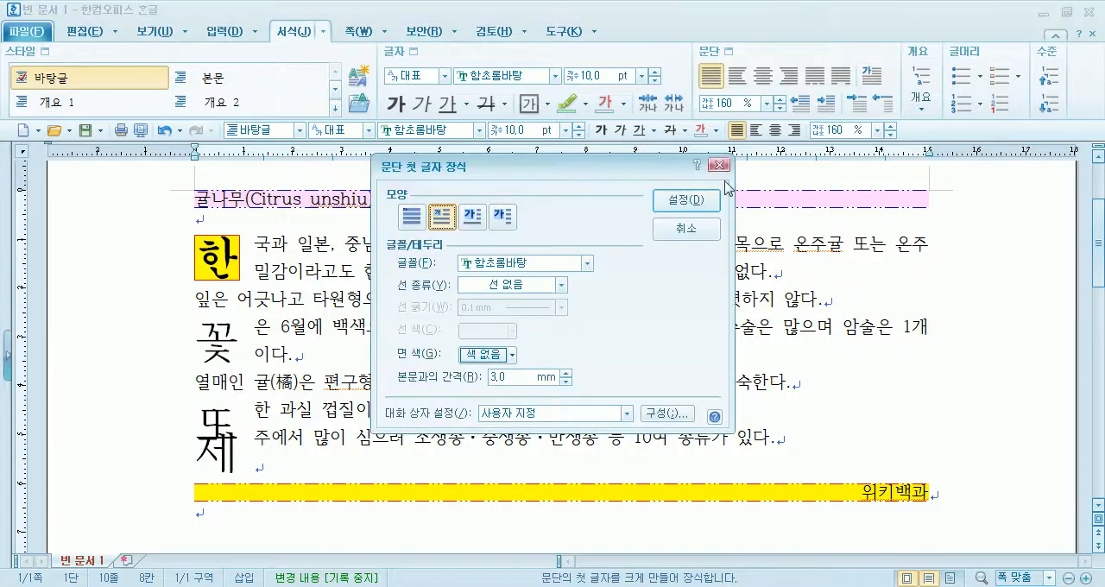
click(685, 230)
click(873, 77)
click(410, 223)
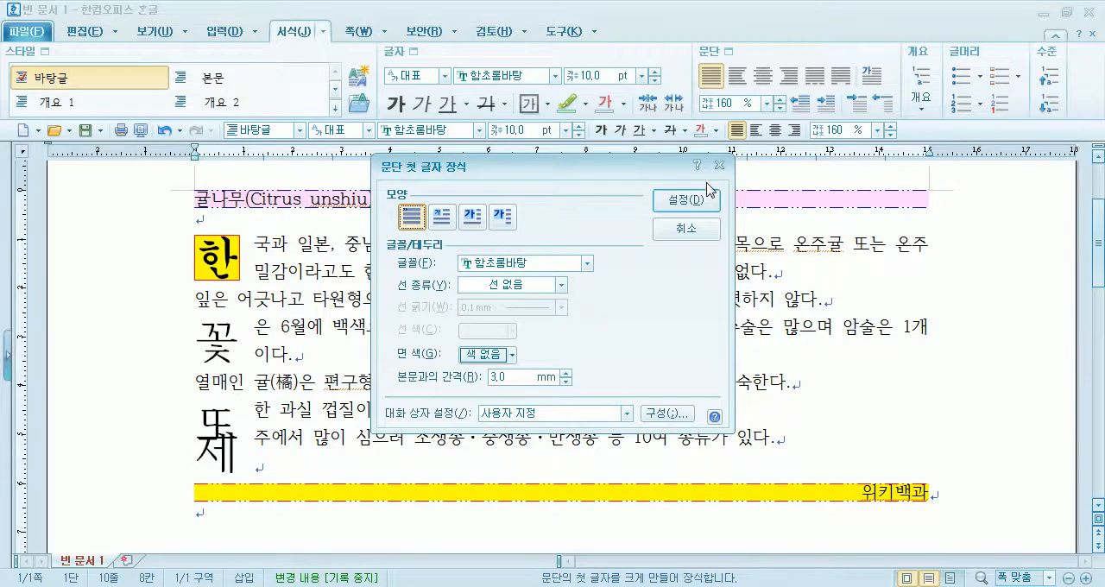
click(683, 200)
- Remove the first-letter decoration from the paragraph beginning with 또한 과실
click(273, 410)
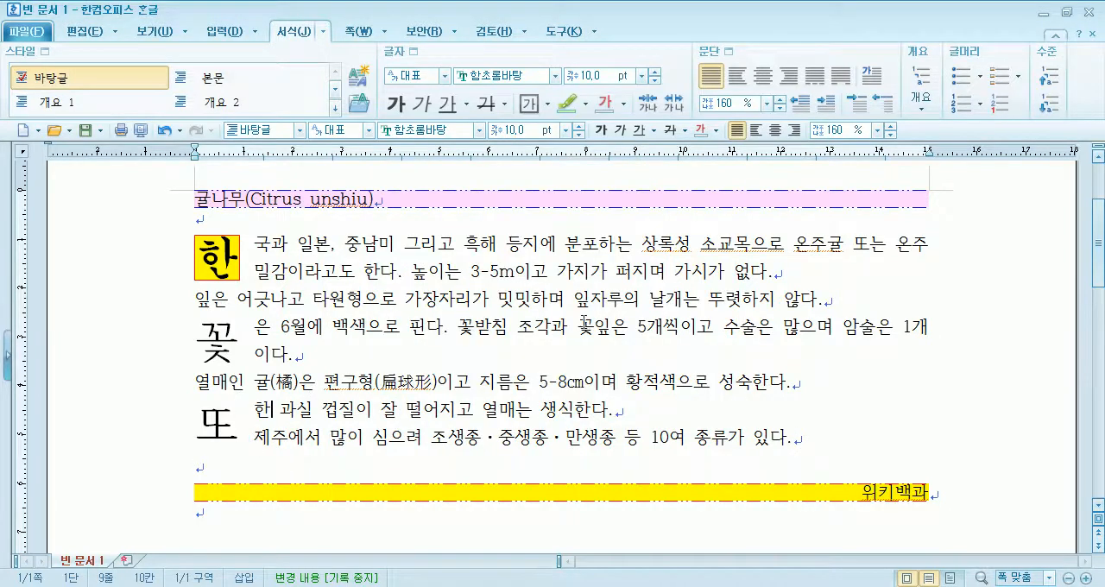
click(873, 77)
click(412, 216)
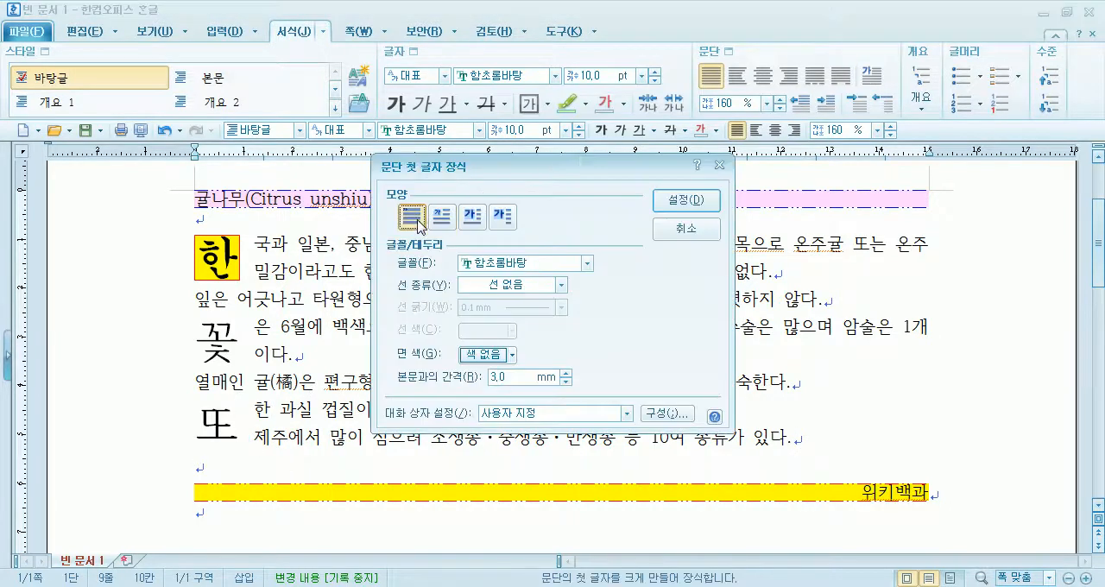
click(682, 200)
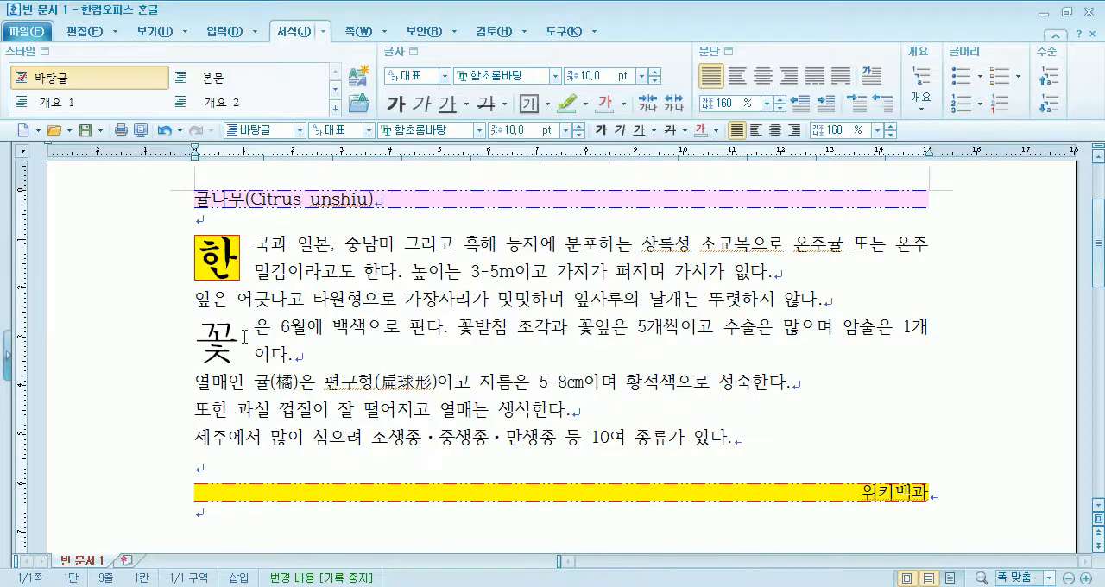
- Set the decorated first letter 꽃 to the font 휴먼옛체 and give it a double border line in blue
click(302, 325)
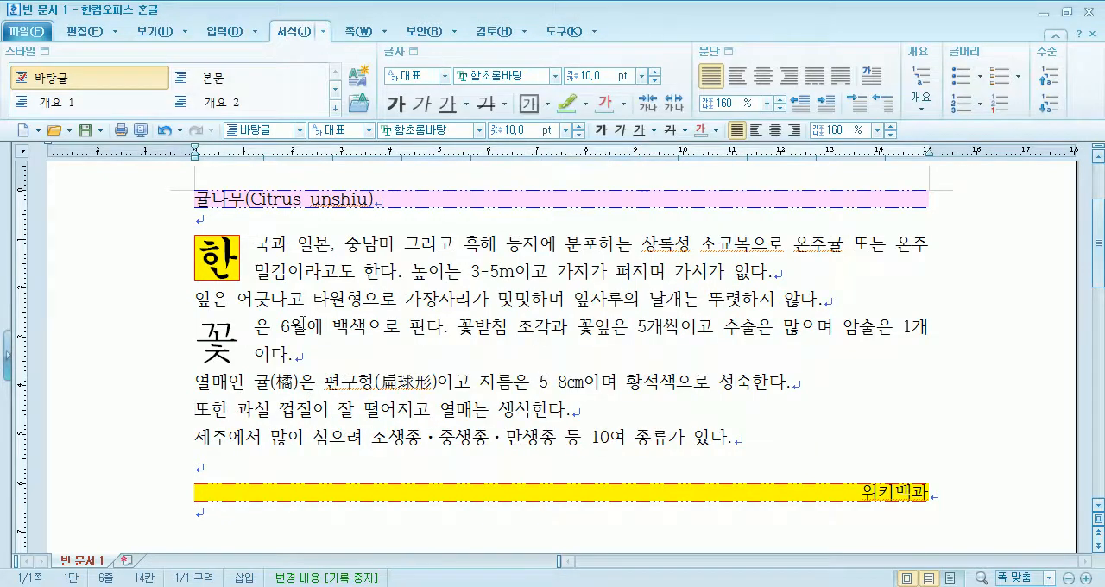
click(873, 77)
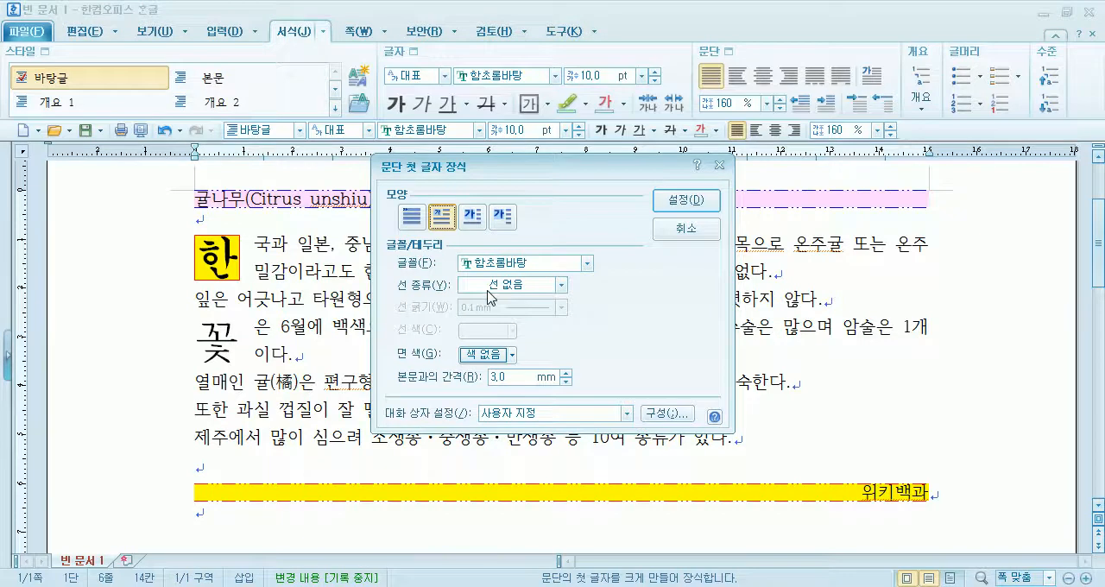
click(521, 264)
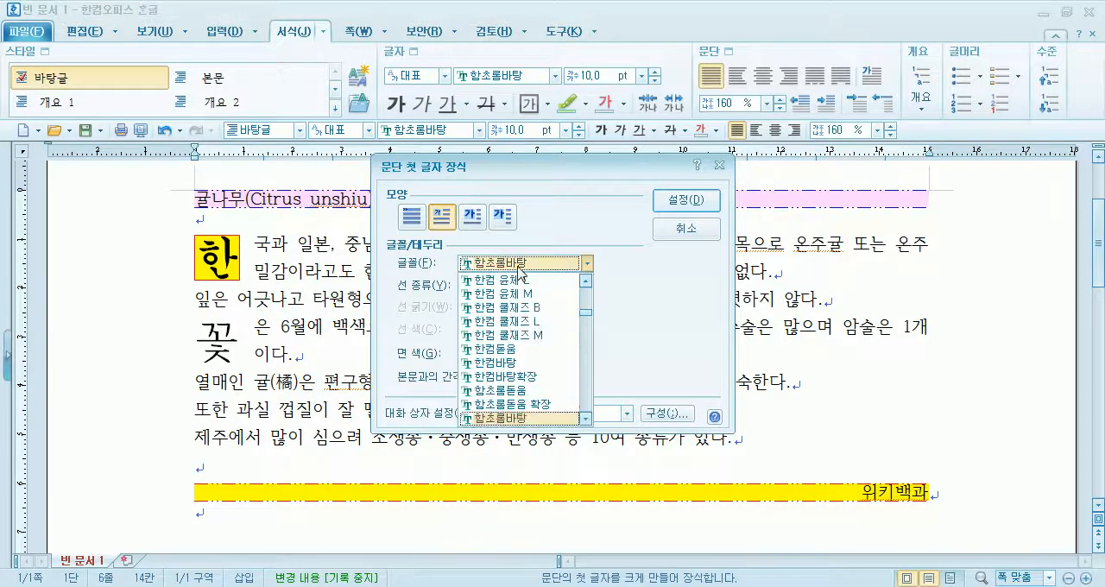
scroll(547, 350, down, 8)
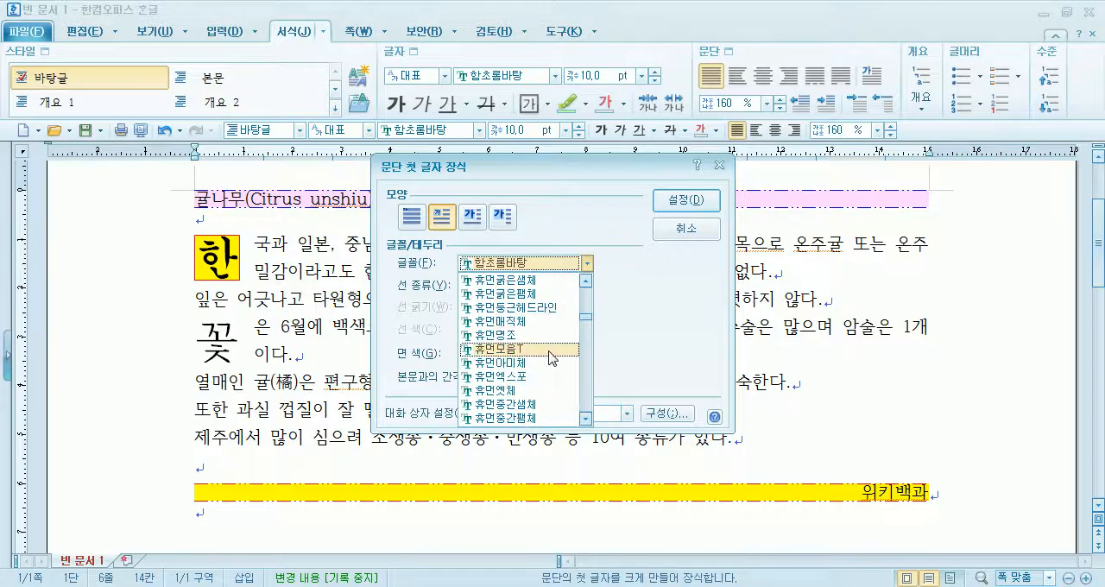
click(531, 390)
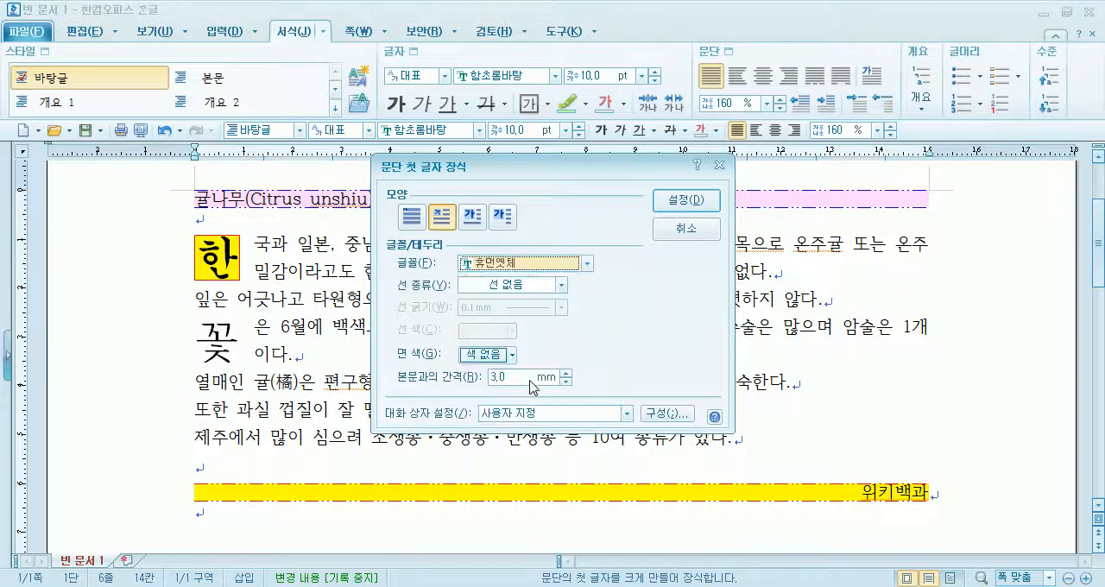
click(489, 286)
click(505, 402)
click(496, 332)
click(535, 377)
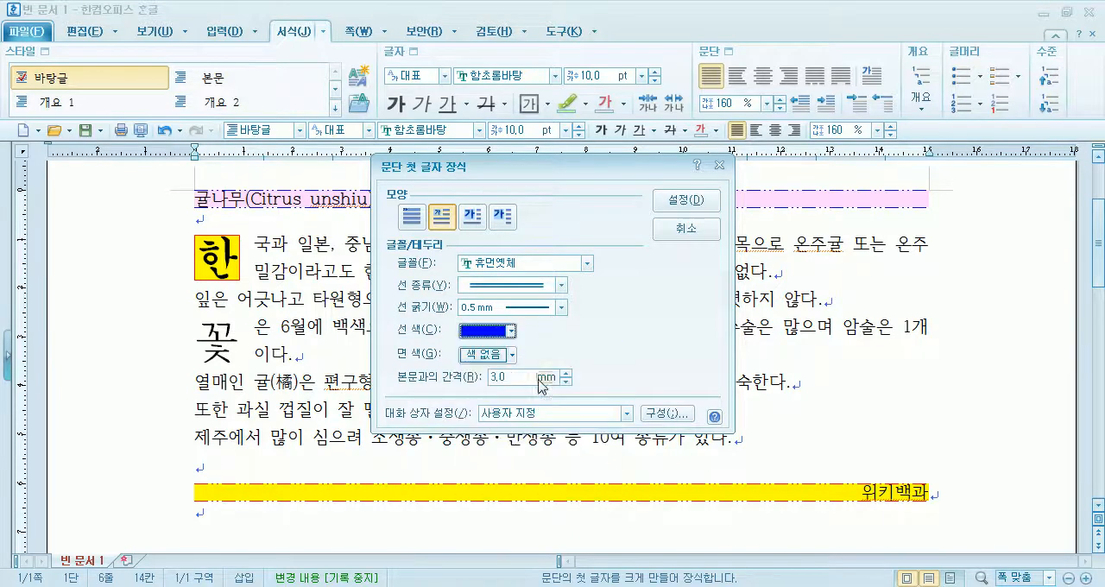
- Set the fill colour of the decorated first letter 꽃 to yellow and apply the decoration settings
click(501, 363)
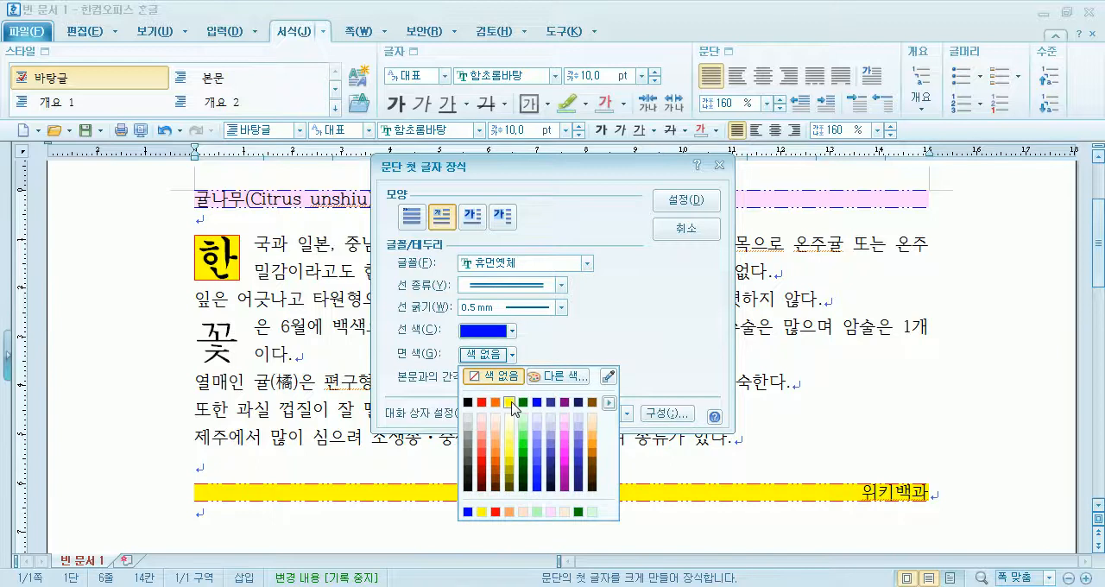
click(509, 405)
click(686, 202)
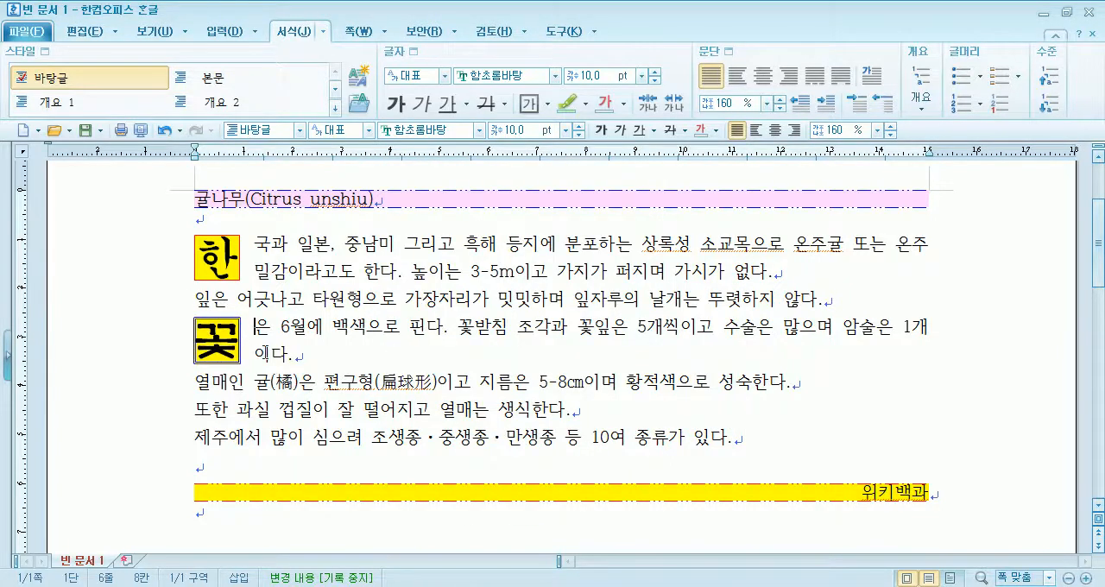
- Change the font of the decorated first letter 꽃 to HY백송B
click(872, 75)
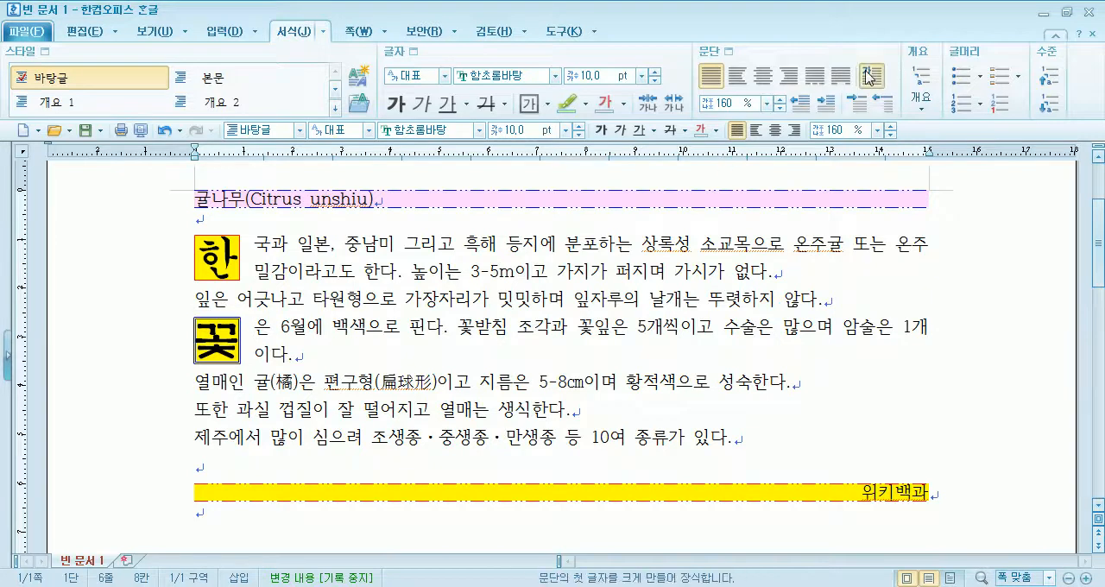
click(518, 270)
scroll(529, 345, up, 5)
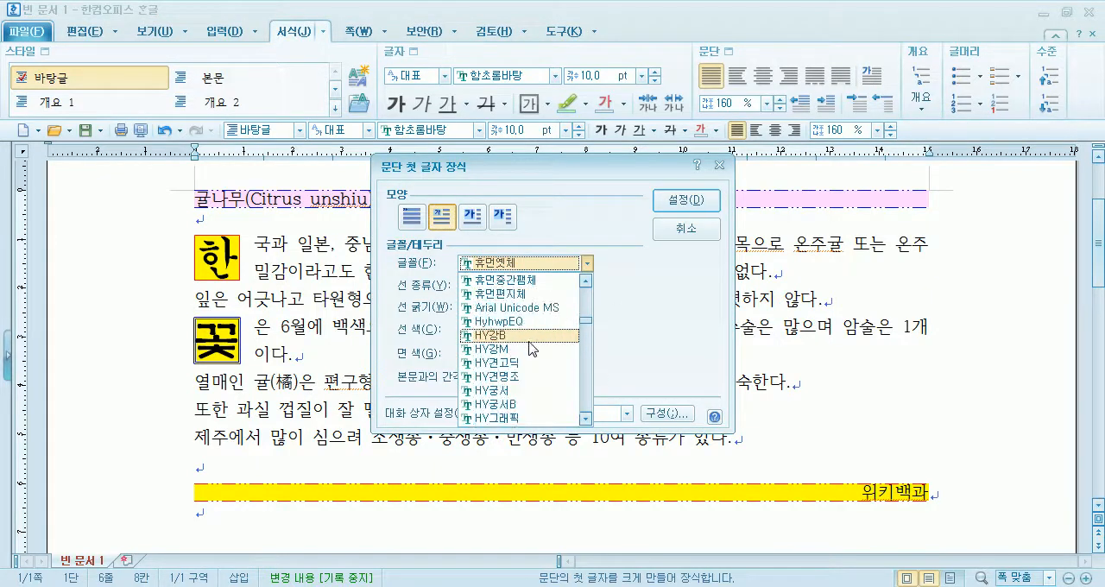
scroll(525, 345, down, 2)
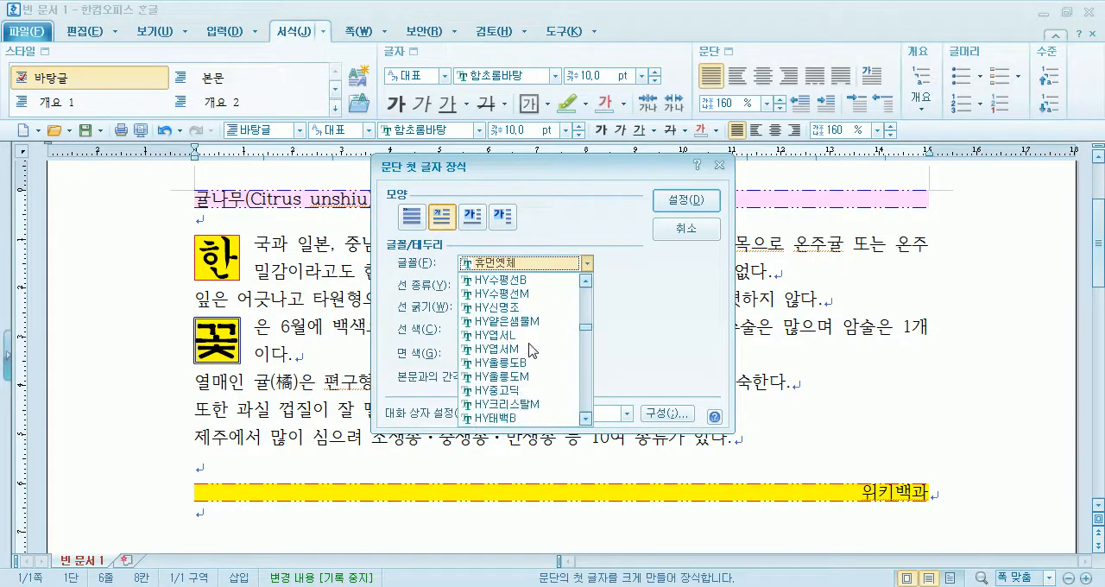
scroll(508, 315, up, 1)
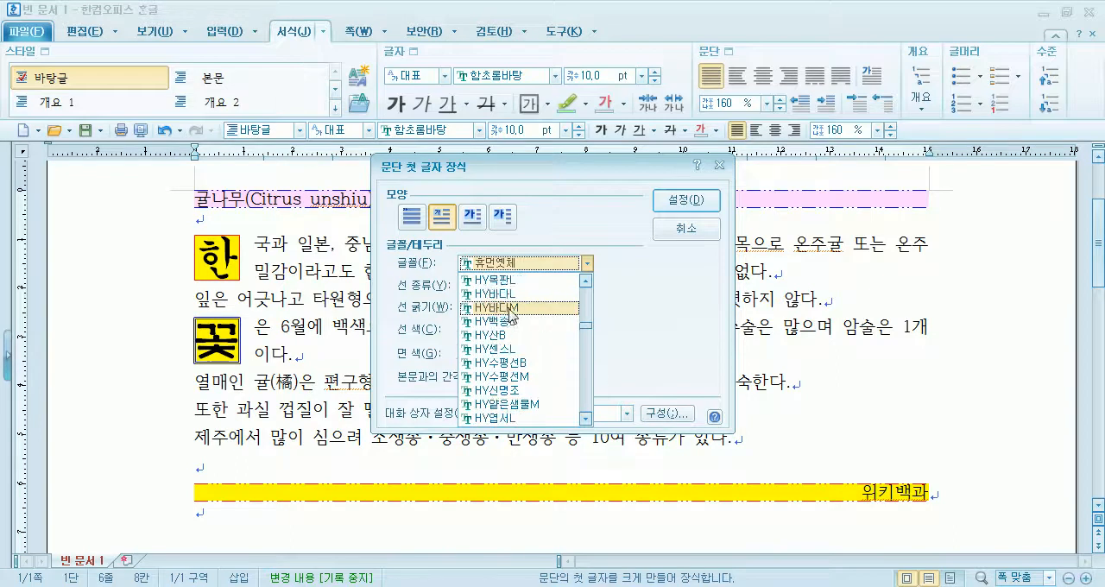
click(507, 322)
click(686, 208)
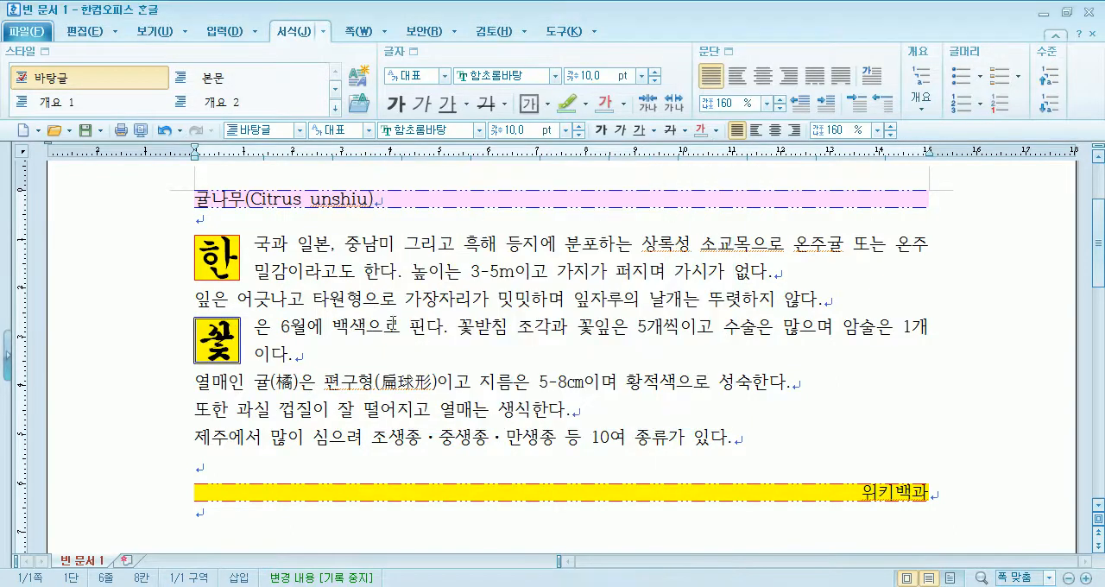
- Set the text colour of the decorated first letter 꽃 to red and return to the body text
click(212, 344)
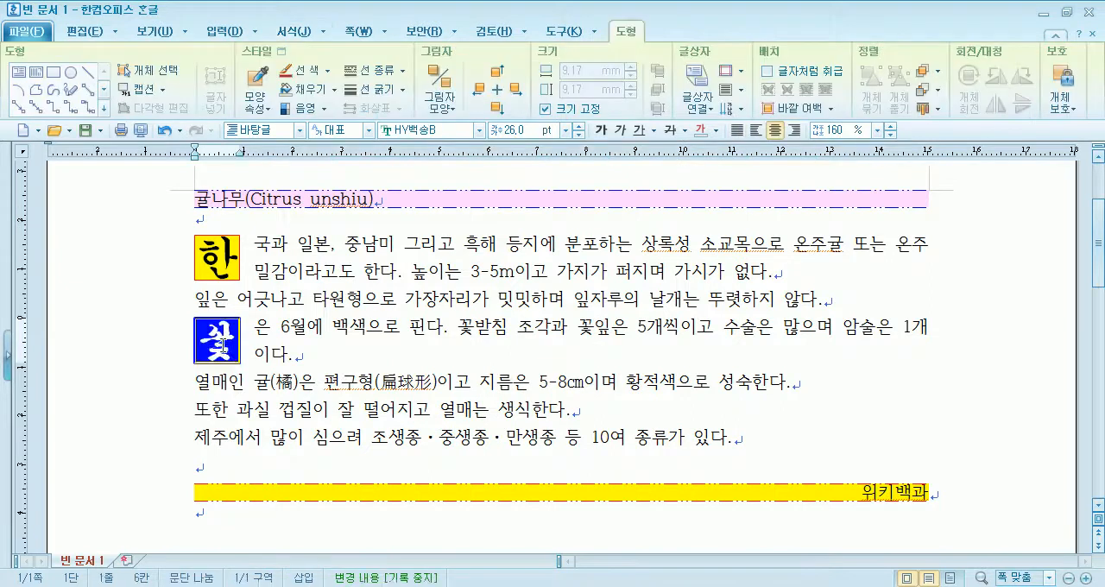
click(717, 130)
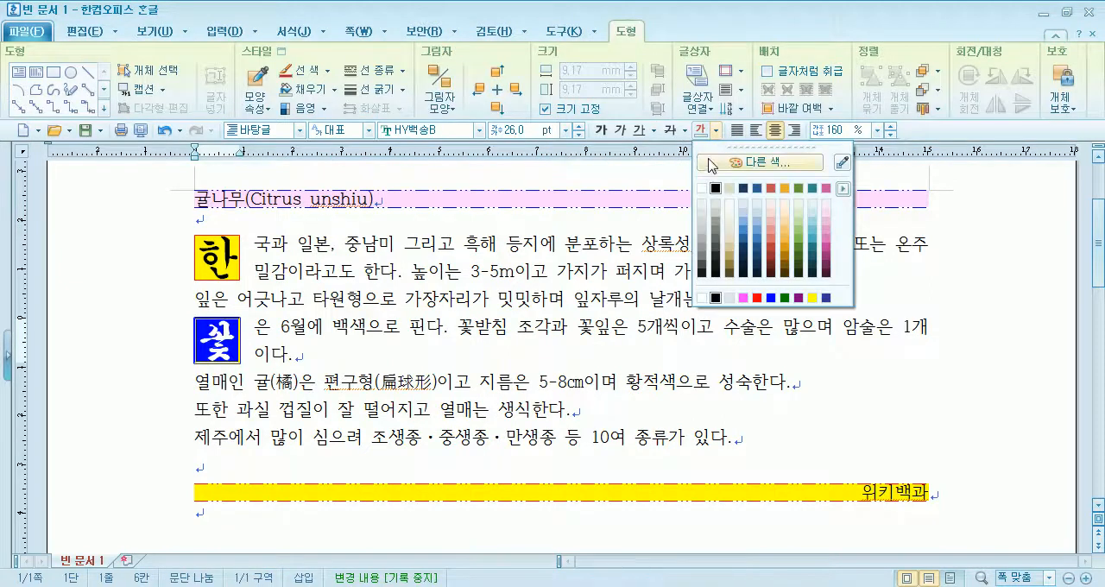
click(757, 298)
click(444, 332)
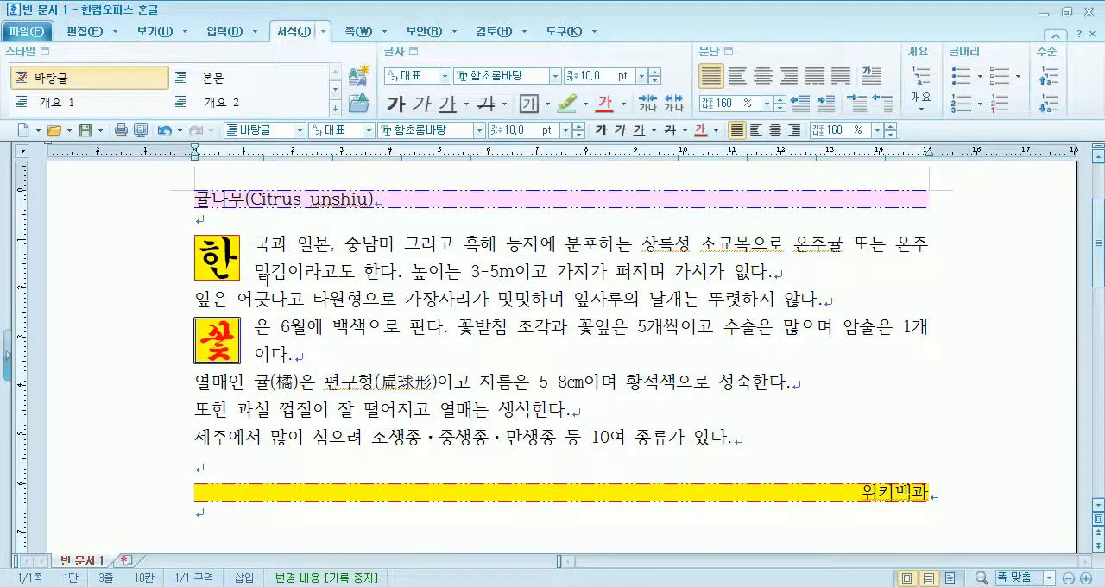
- Set the text colour of the decorated first letter 한 to blue and return to the body text
click(872, 76)
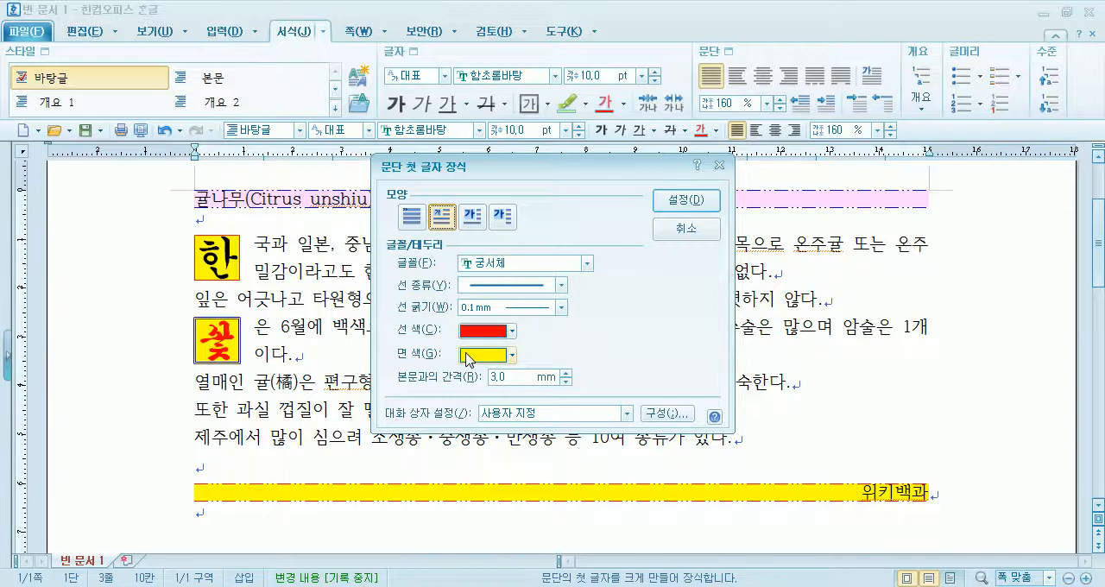
click(682, 230)
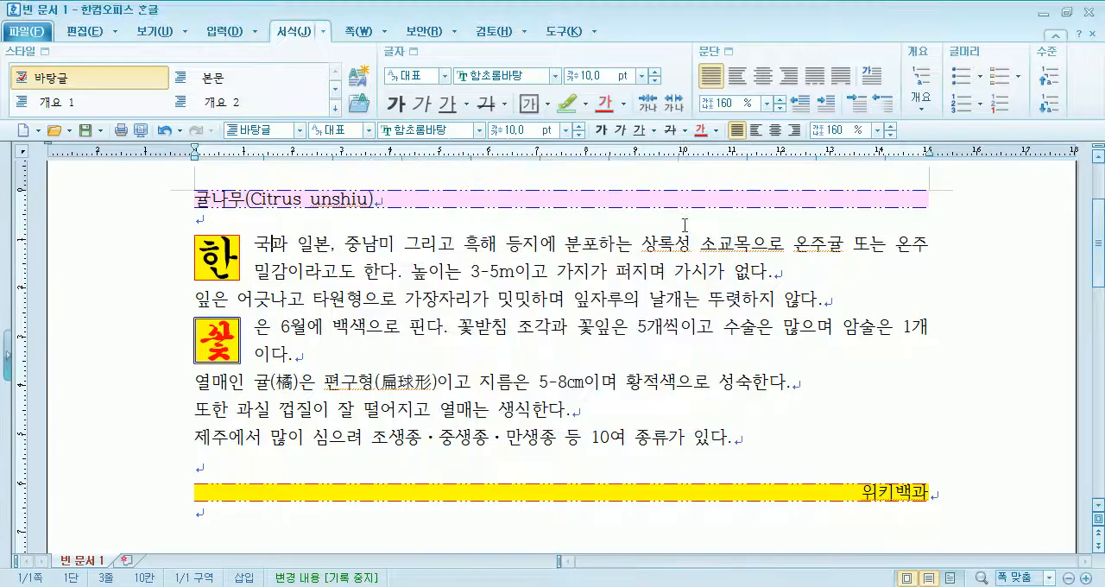
click(205, 262)
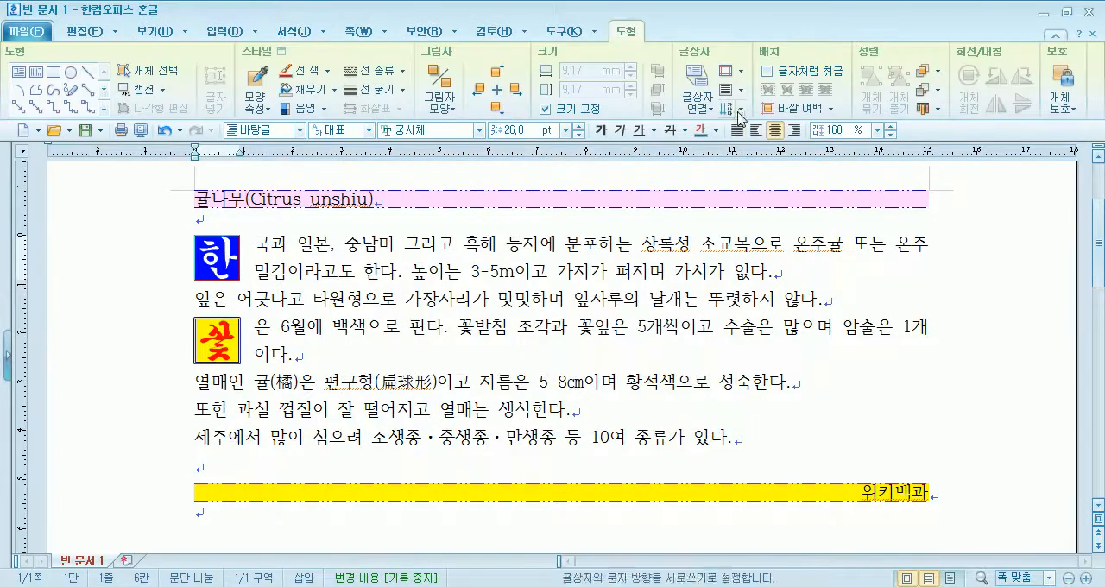
click(718, 131)
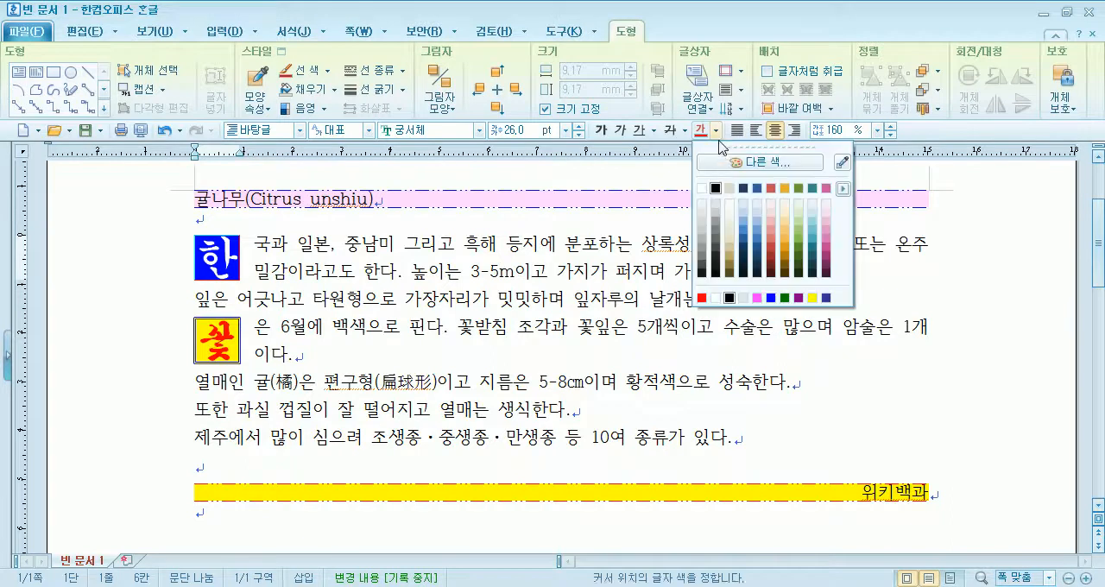
click(771, 300)
click(449, 332)
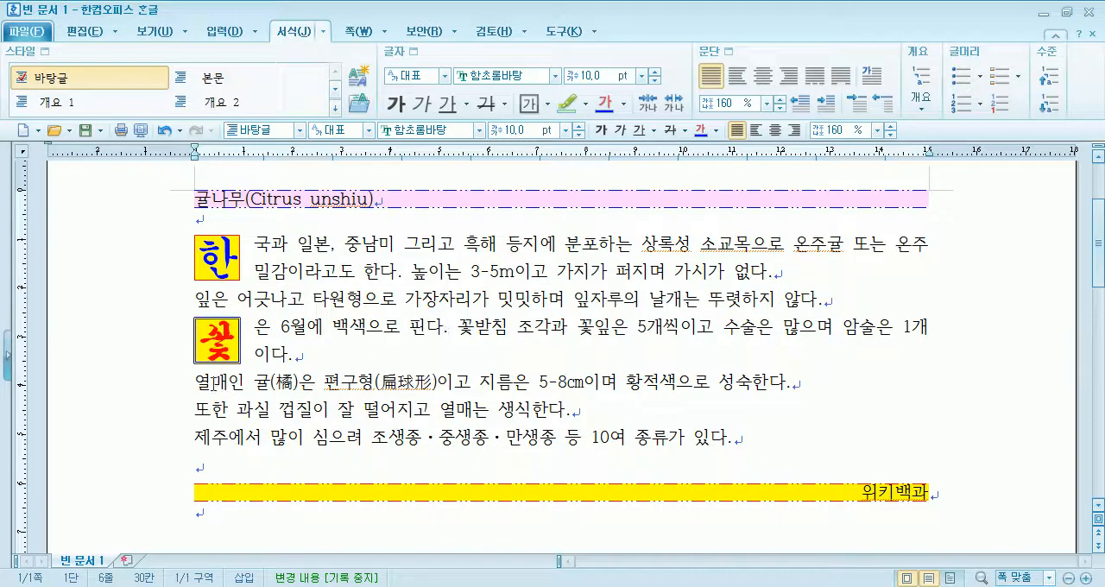
click(199, 382)
drag(200, 381, 211, 383)
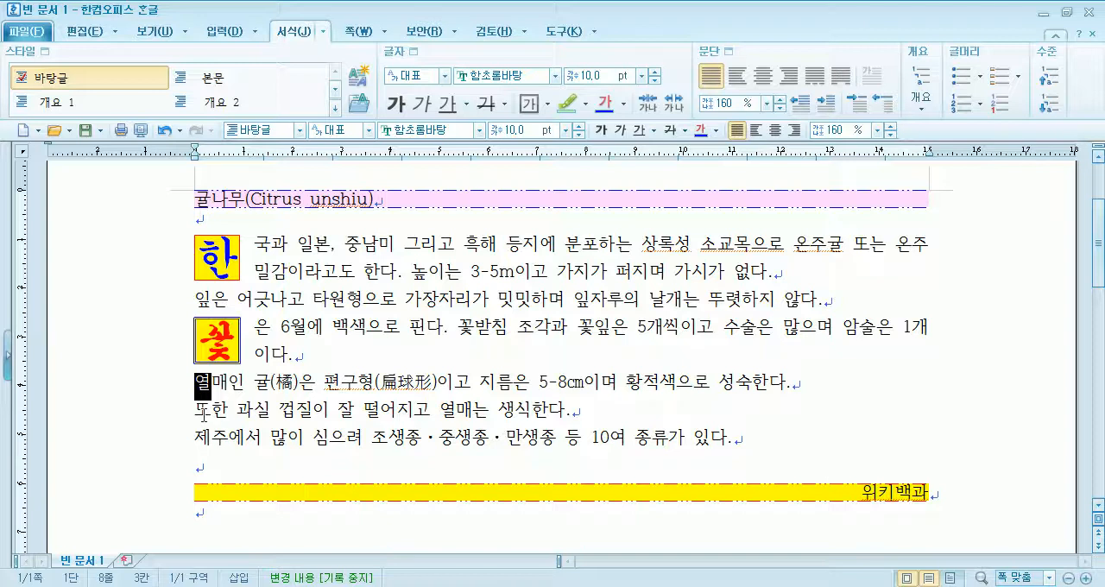
click(248, 409)
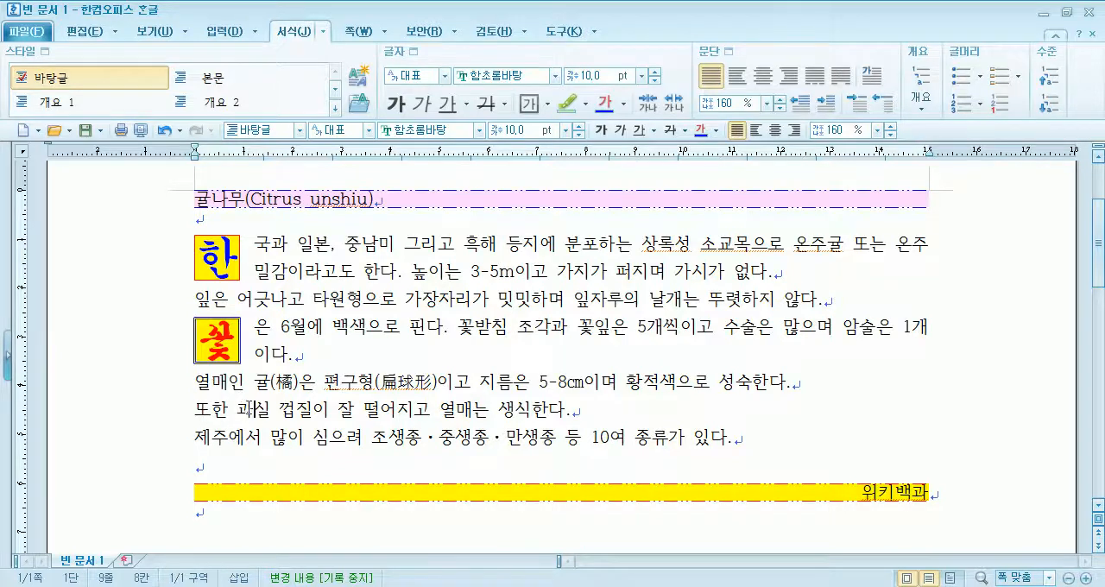
drag(347, 244, 361, 245)
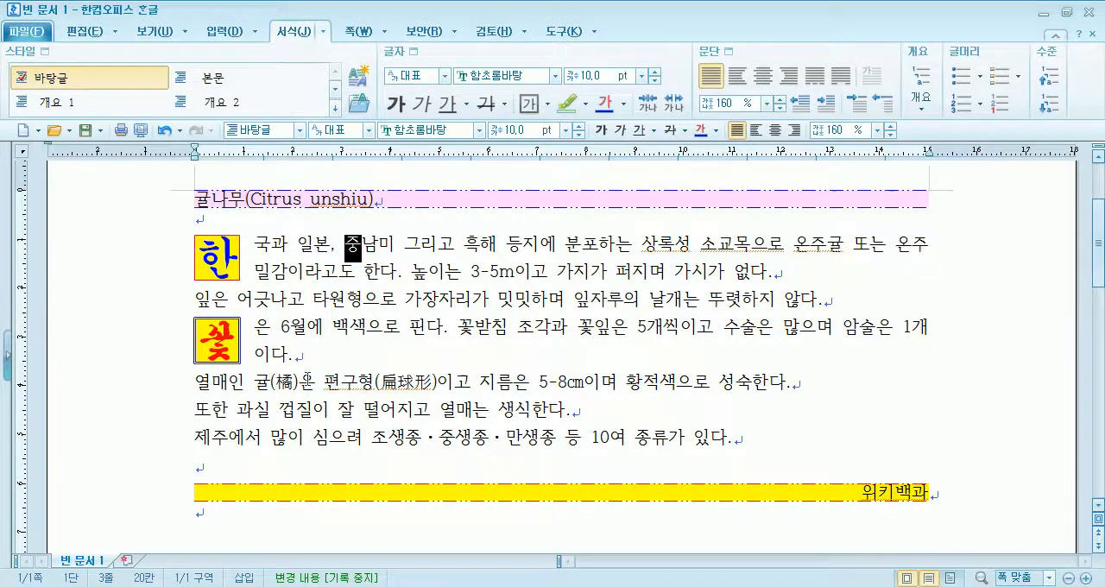
click(197, 381)
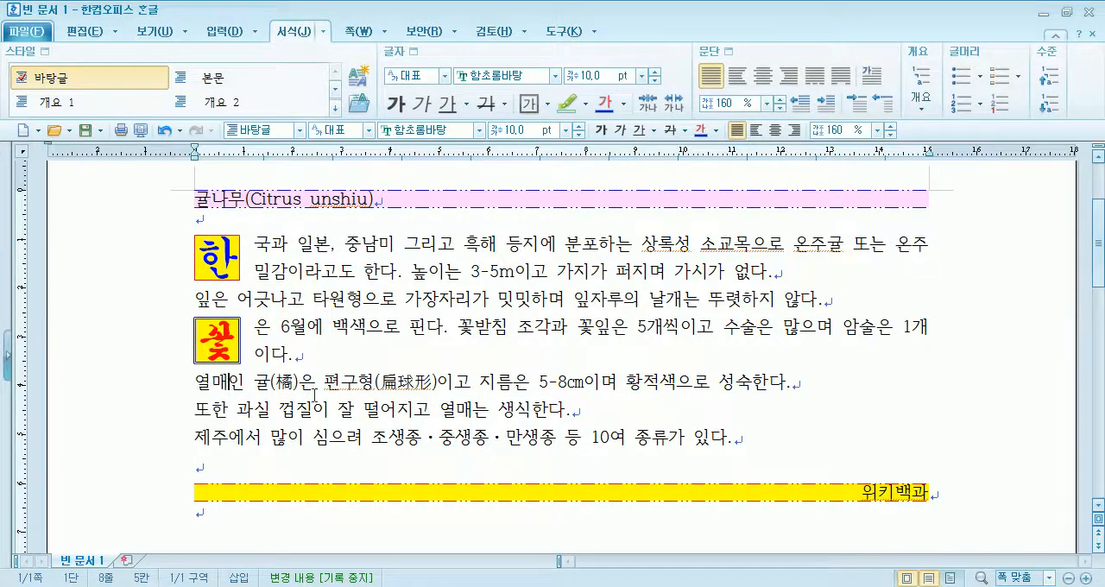
click(873, 79)
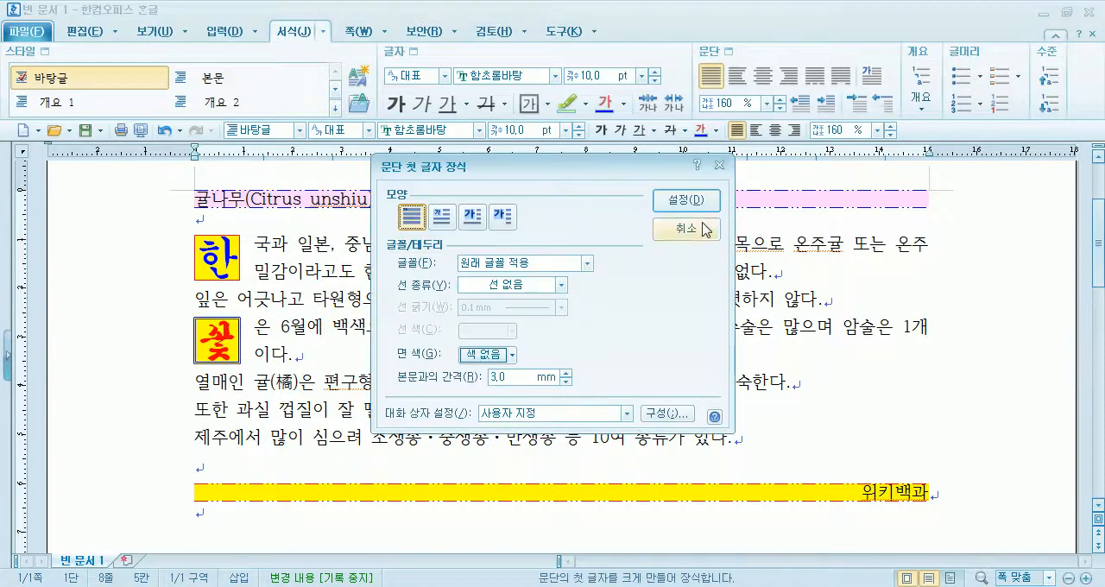
click(701, 232)
key(shift+Right)
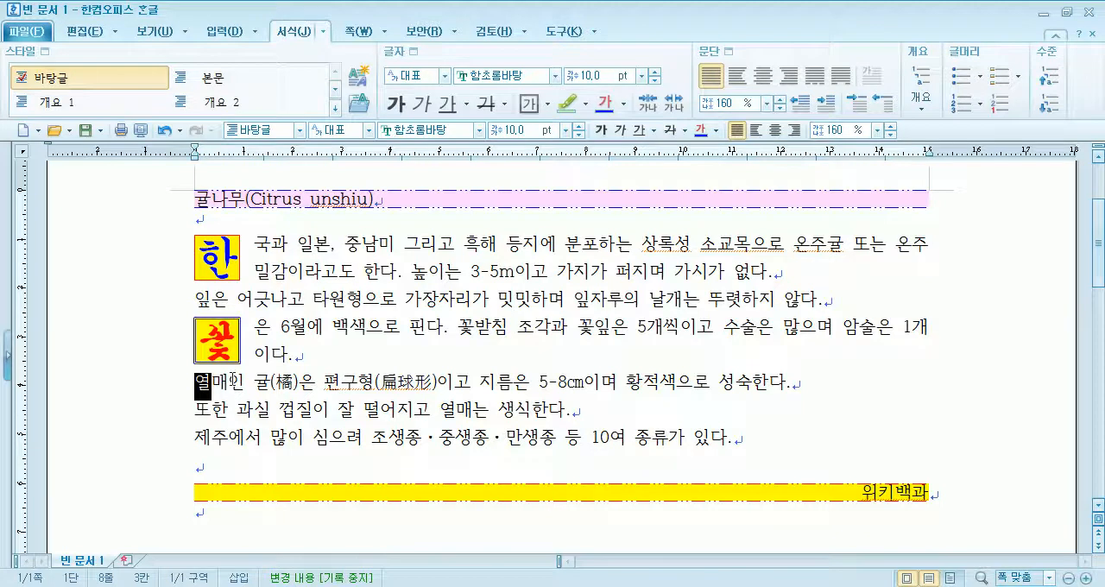
drag(208, 391, 753, 385)
- Decorate the first letter 열 of the 열매인 paragraph in the three-line style, keeping its original font
click(381, 391)
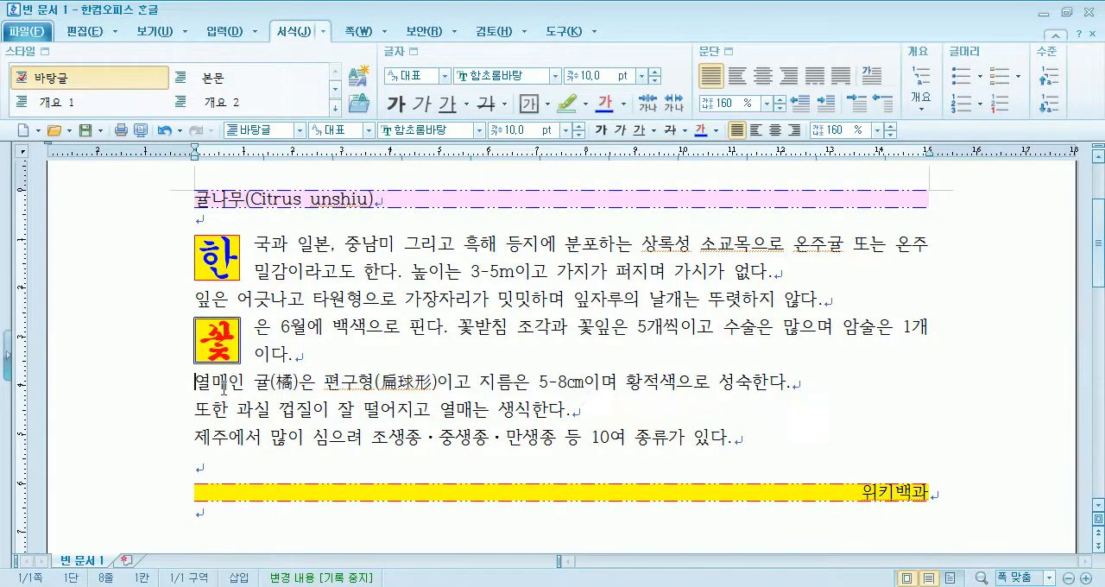
click(874, 80)
click(472, 217)
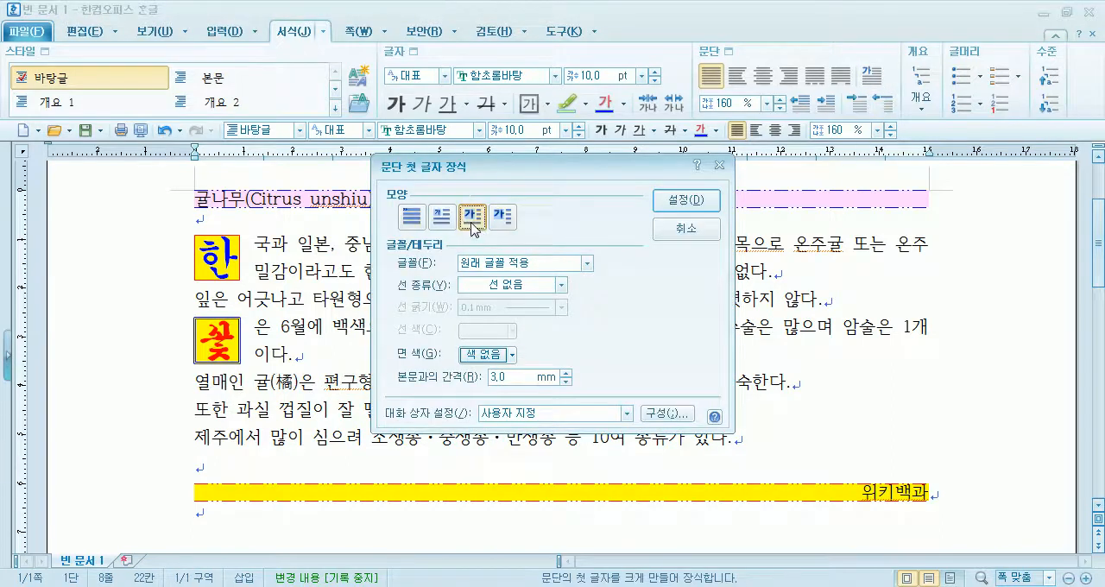
click(686, 200)
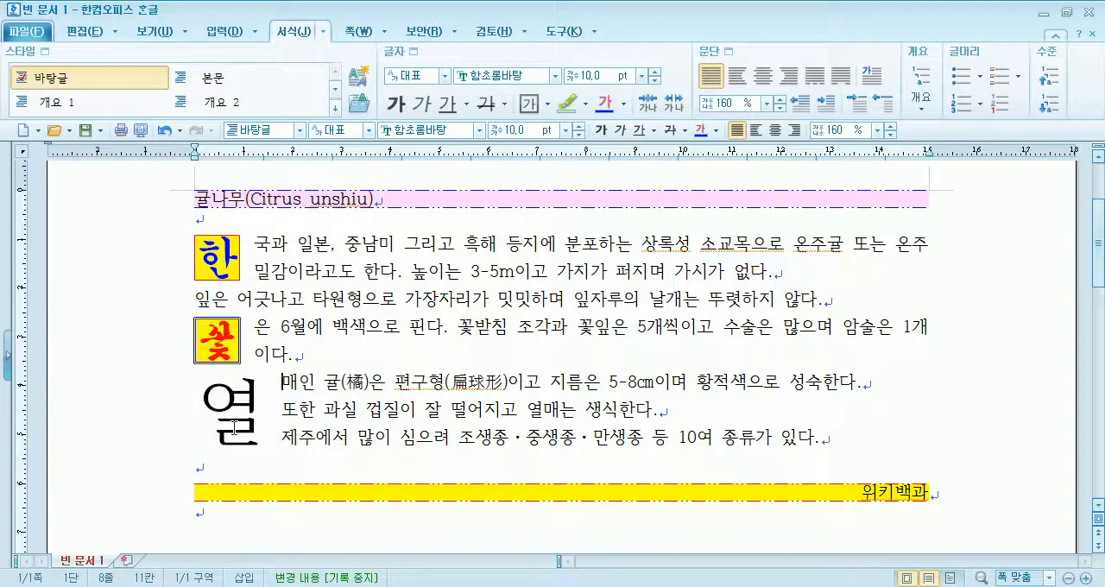
- Remove the first-letter decoration from 열 in the 열매인 paragraph
click(874, 80)
click(413, 217)
click(701, 207)
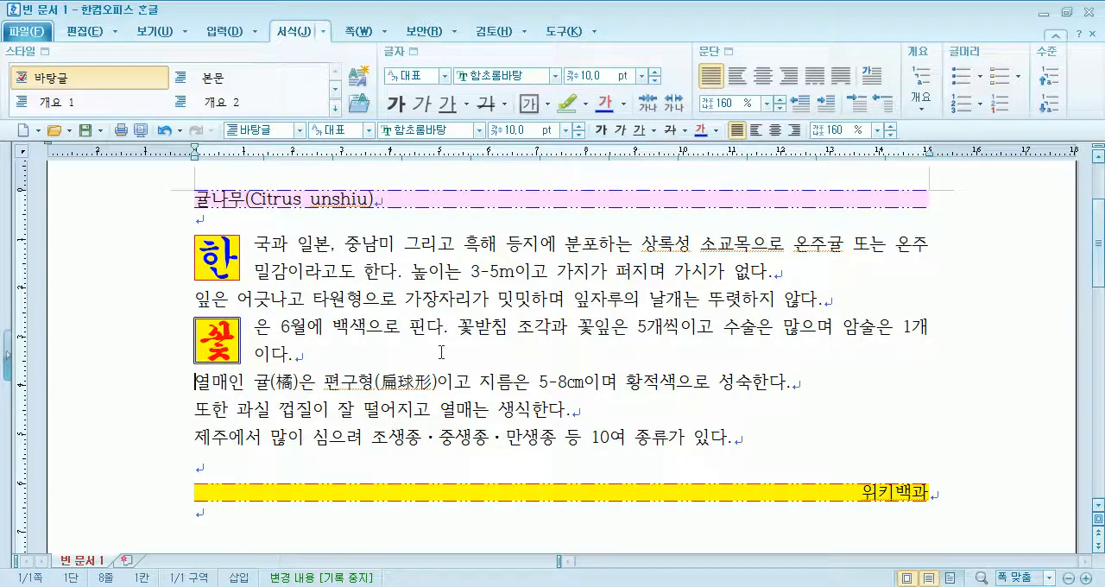
- Apply a dotted 0.5 mm black border on all sides of the body paragraphs, with 문단 테두리 연결 enabled
drag(361, 248, 373, 438)
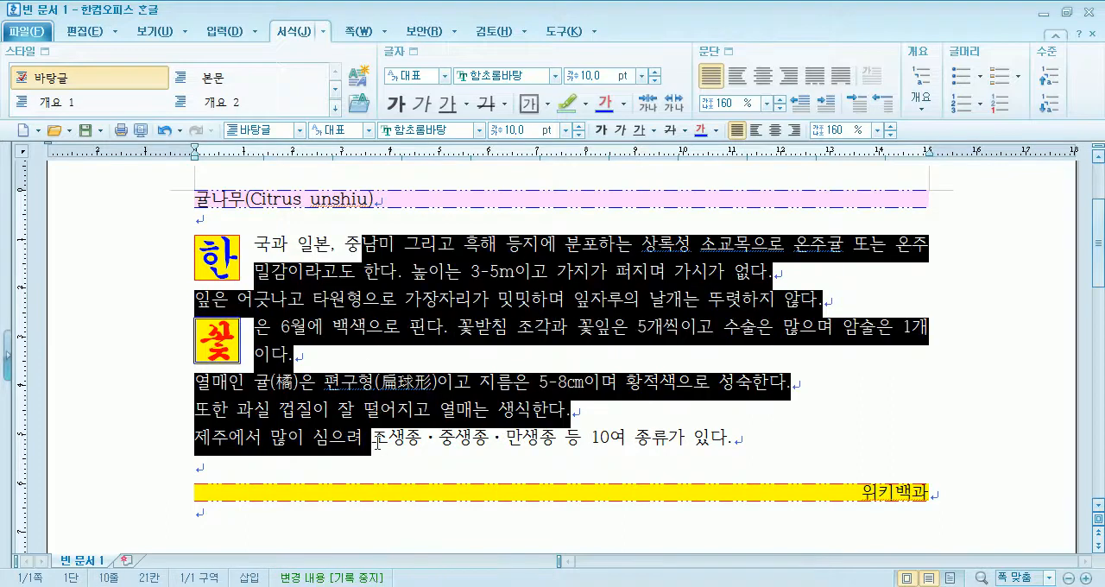
click(727, 52)
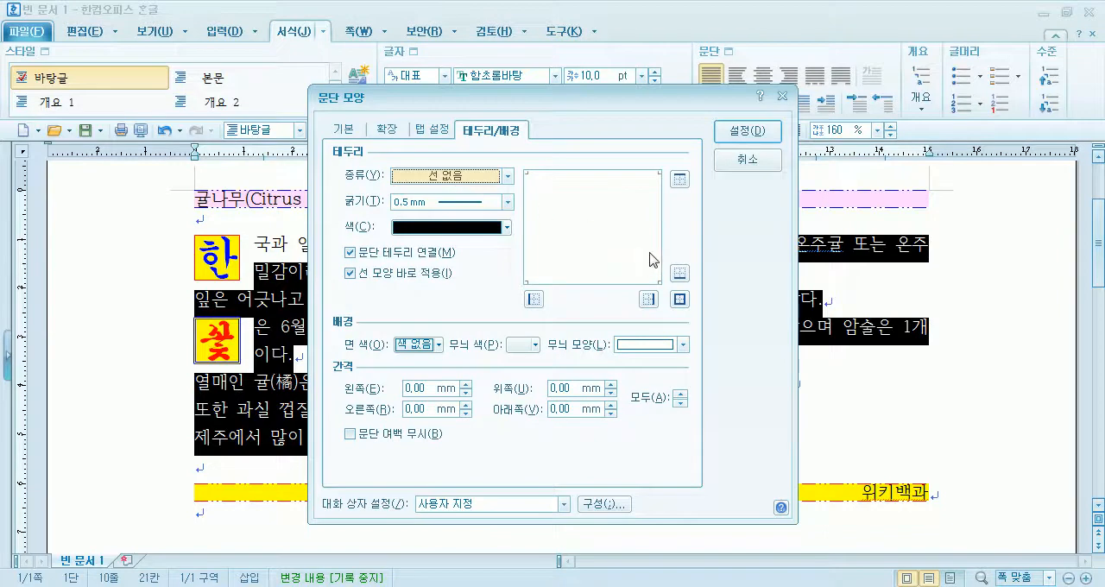
click(475, 177)
click(449, 227)
click(680, 299)
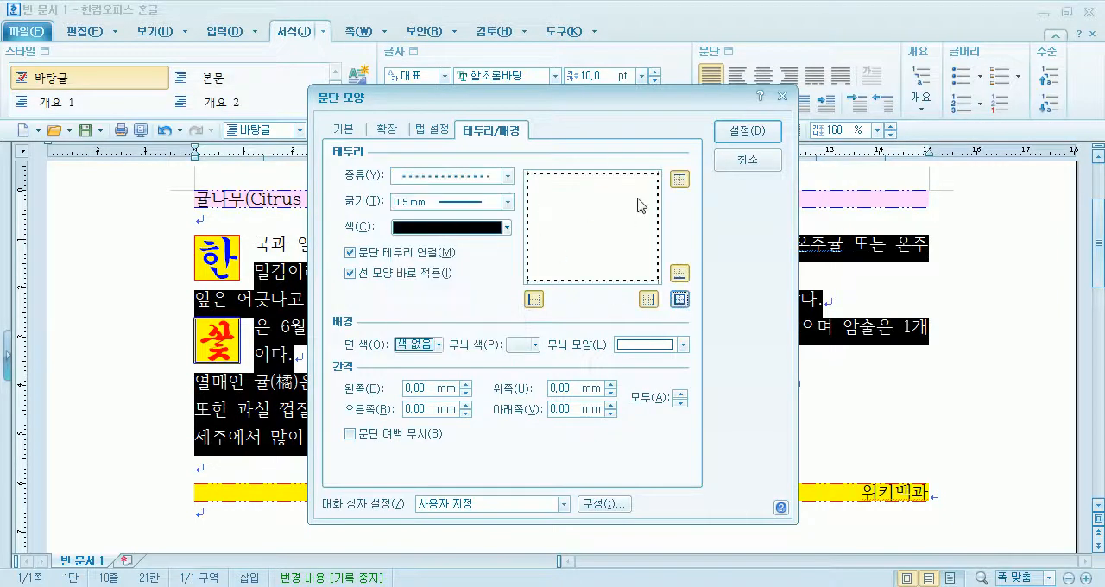
click(746, 131)
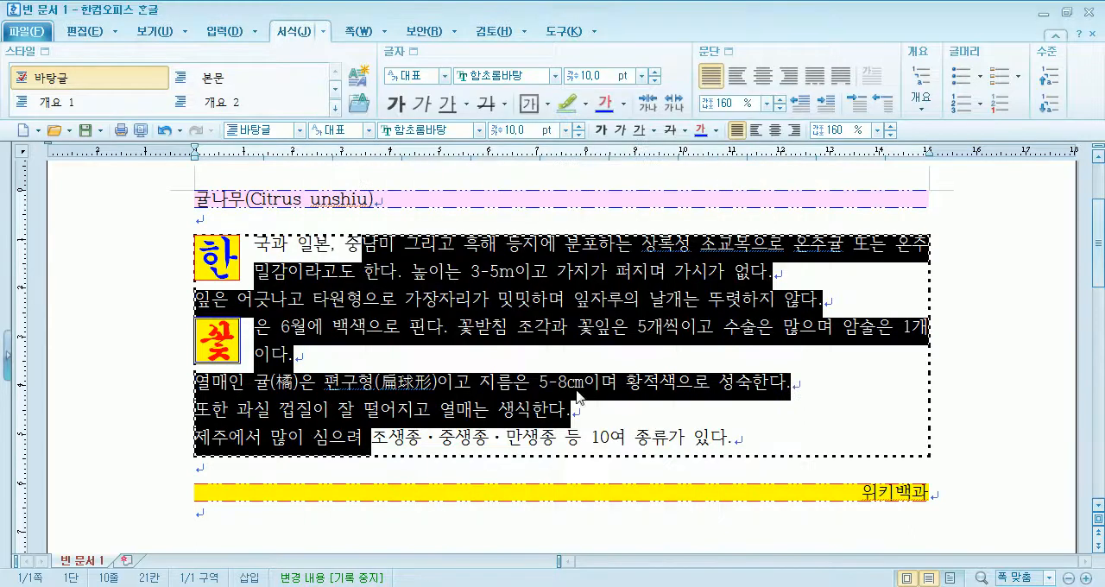
- Disable 문단 테두리 연결 so each body paragraph gets its own border
click(852, 76)
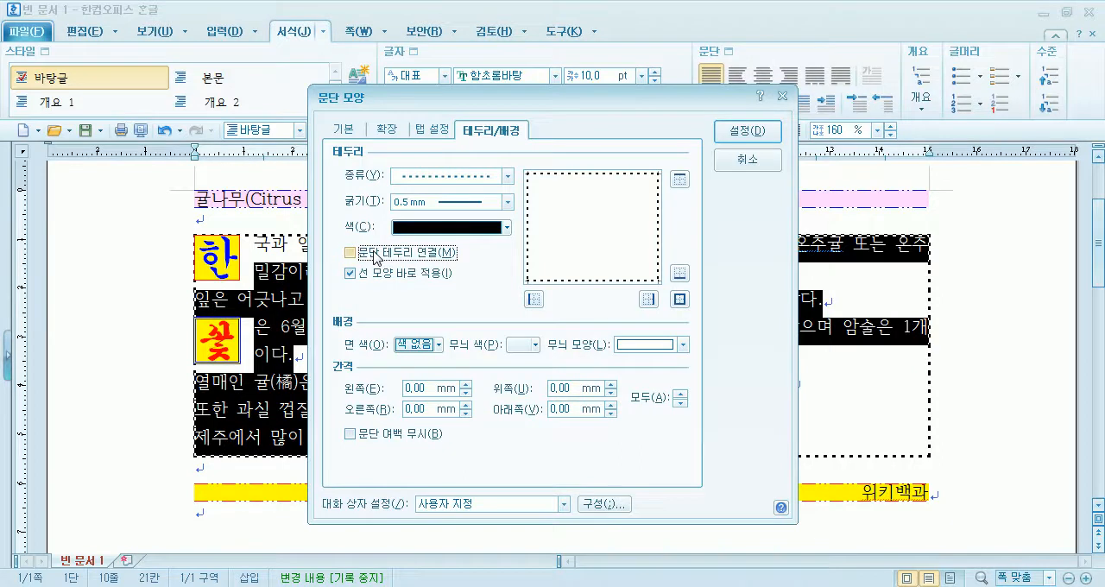
click(743, 133)
key(Escape)
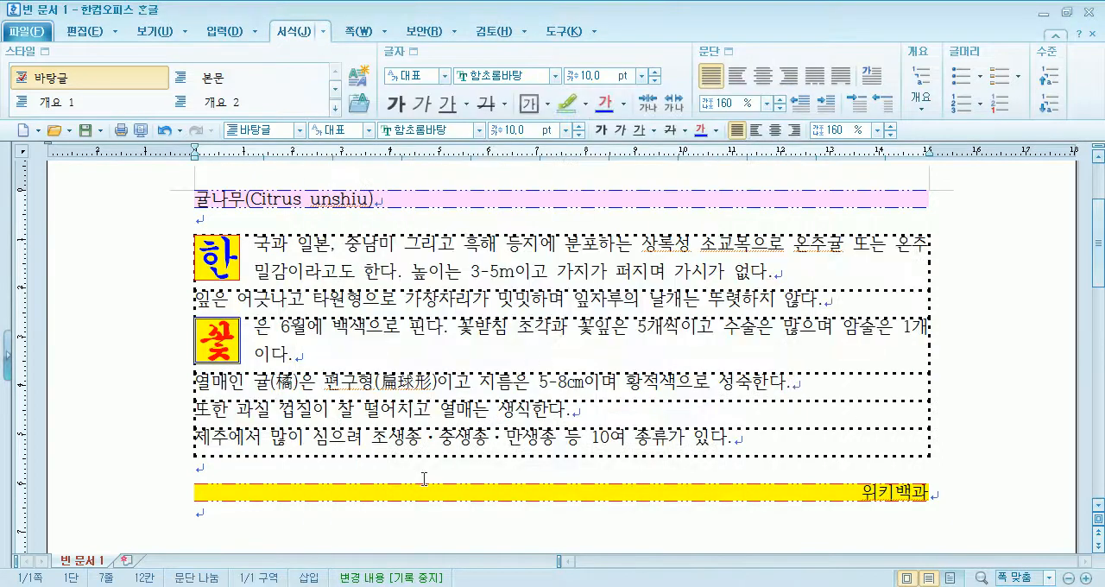
- Re-enable 문단 테두리 연결 for all the body paragraphs so they share a single border
drag(376, 245, 372, 440)
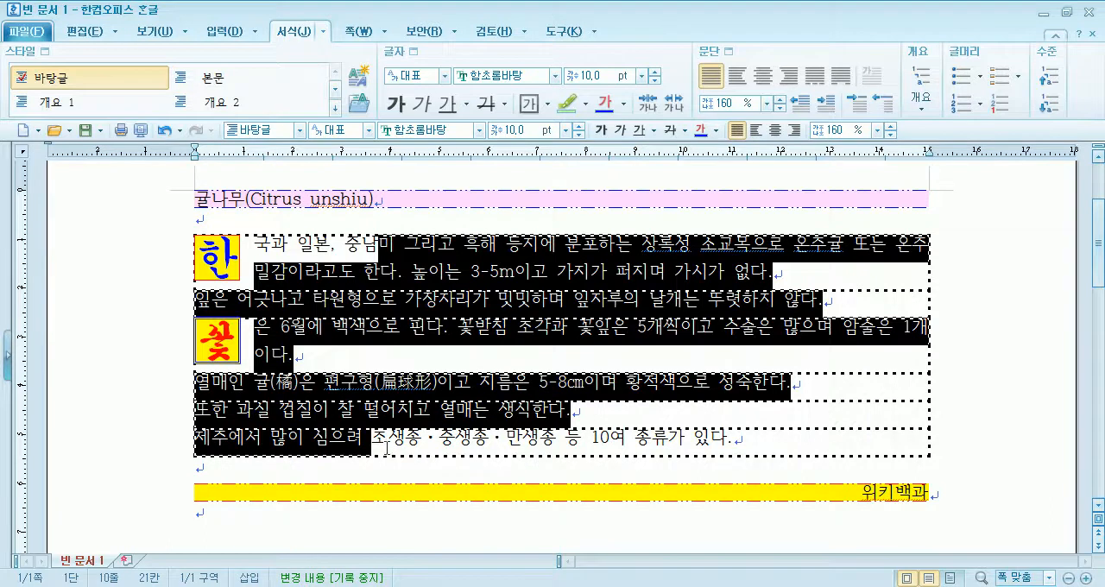
click(723, 52)
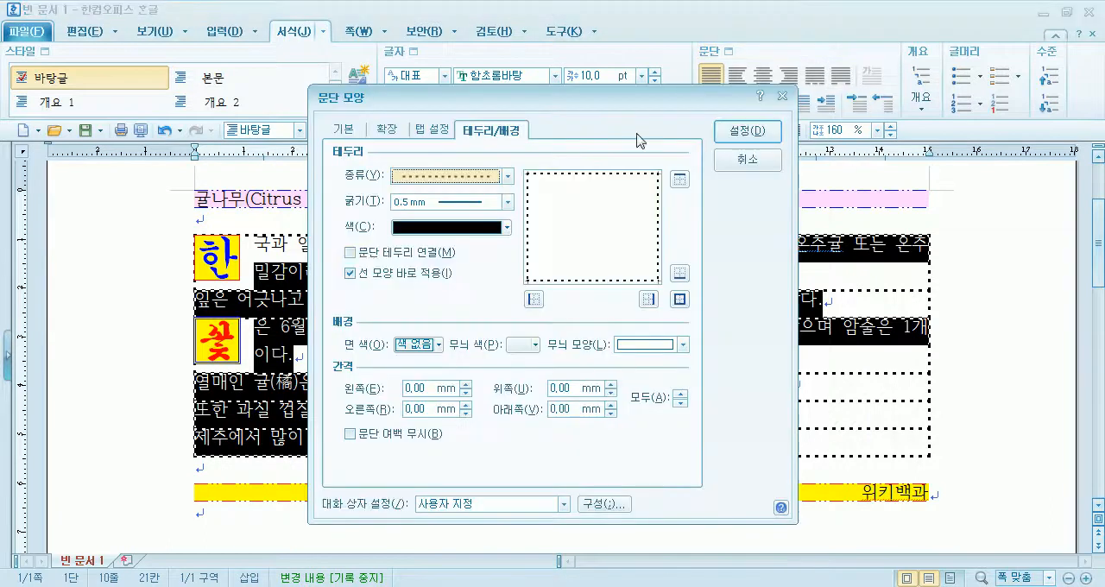
click(363, 256)
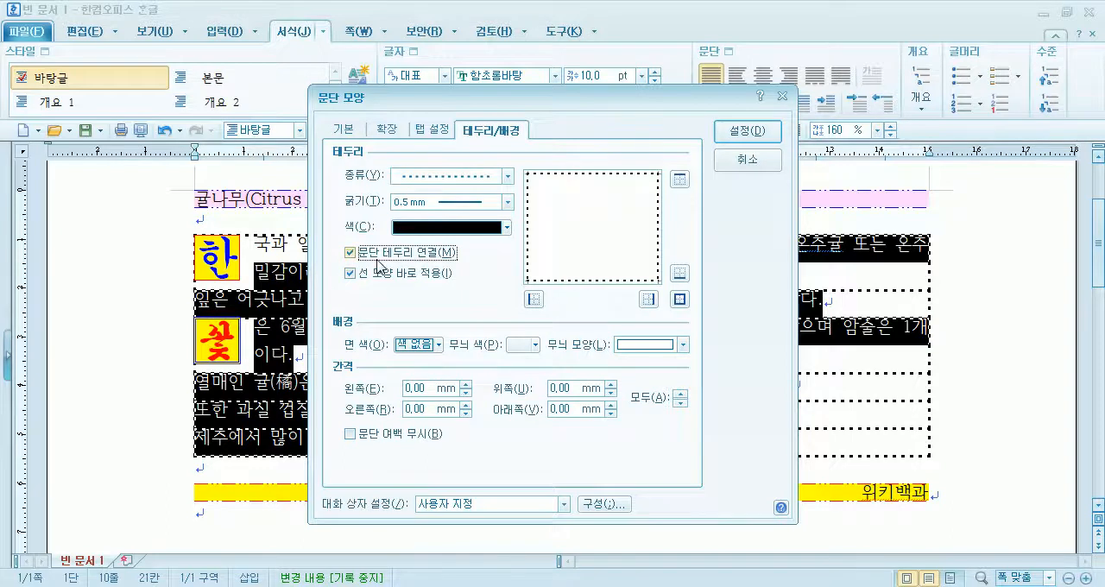
click(749, 134)
click(465, 365)
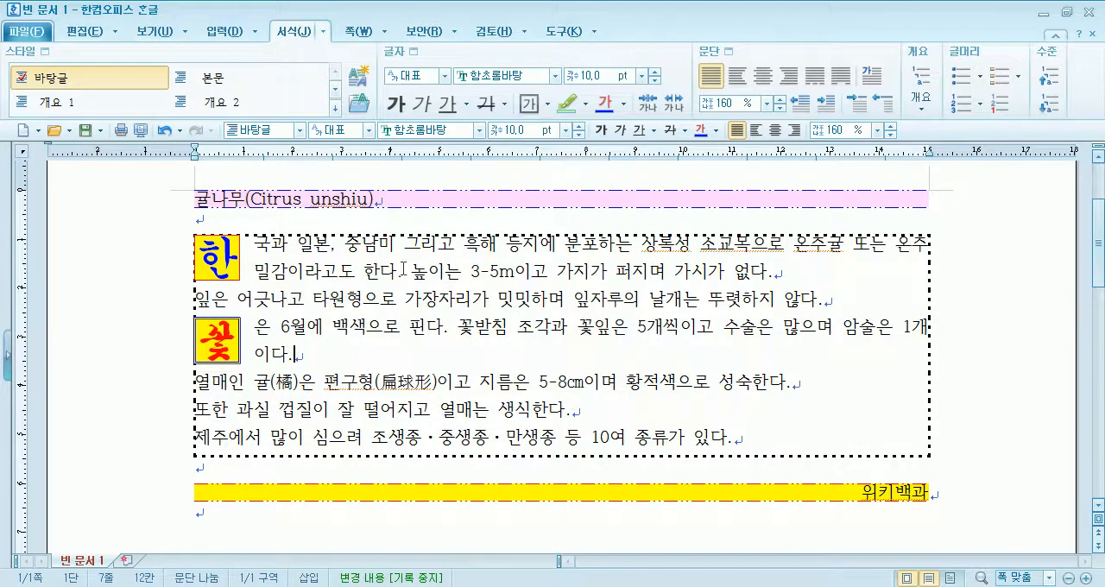
drag(380, 245, 378, 429)
click(434, 383)
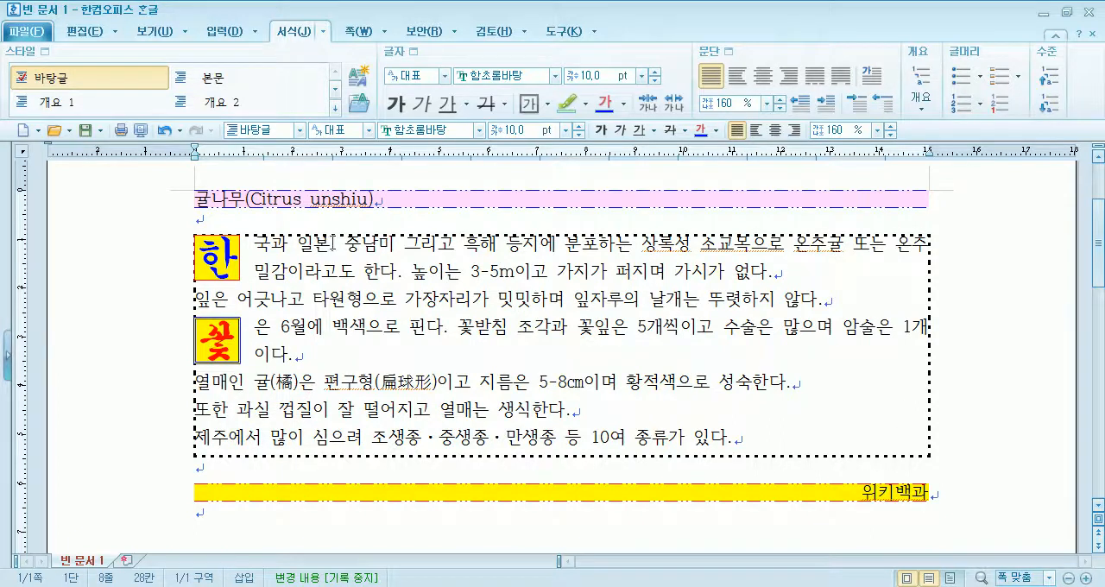
drag(331, 243, 352, 409)
click(612, 413)
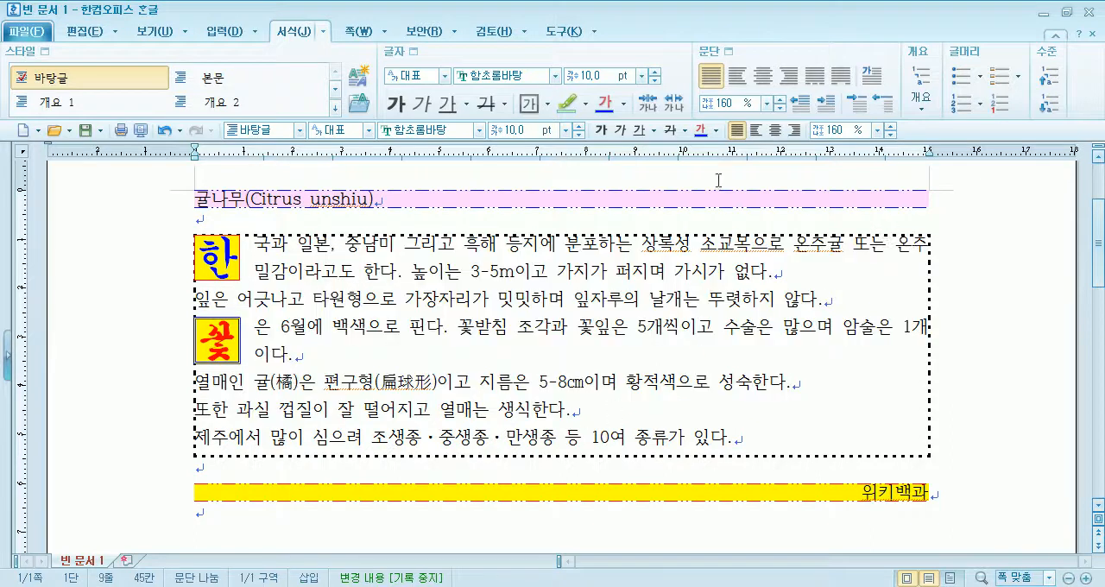
- Examine the bordered page in print preview at 100 % zoom and return to editing
click(141, 130)
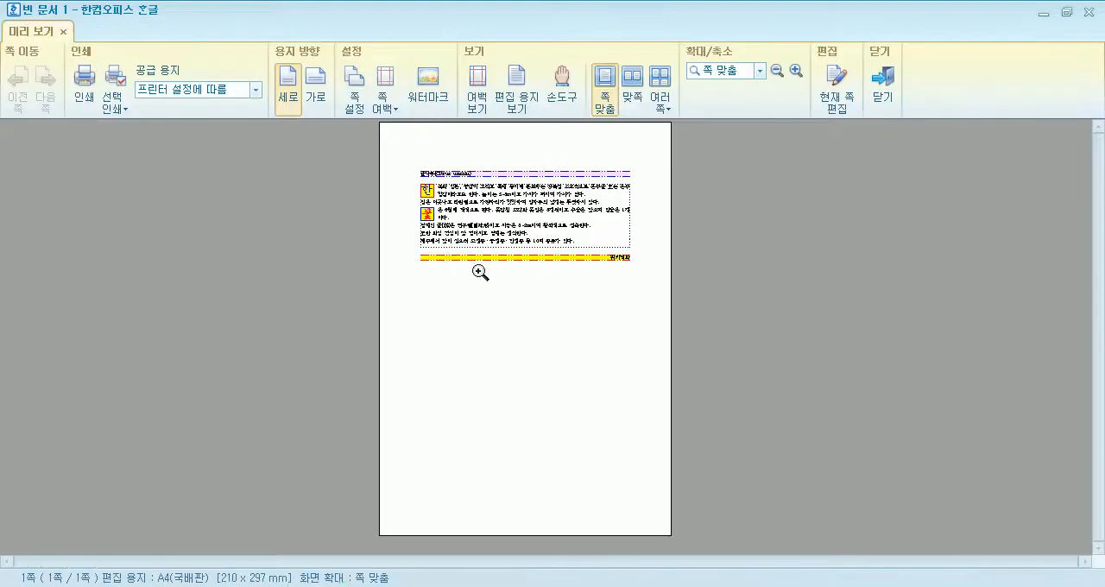
click(549, 221)
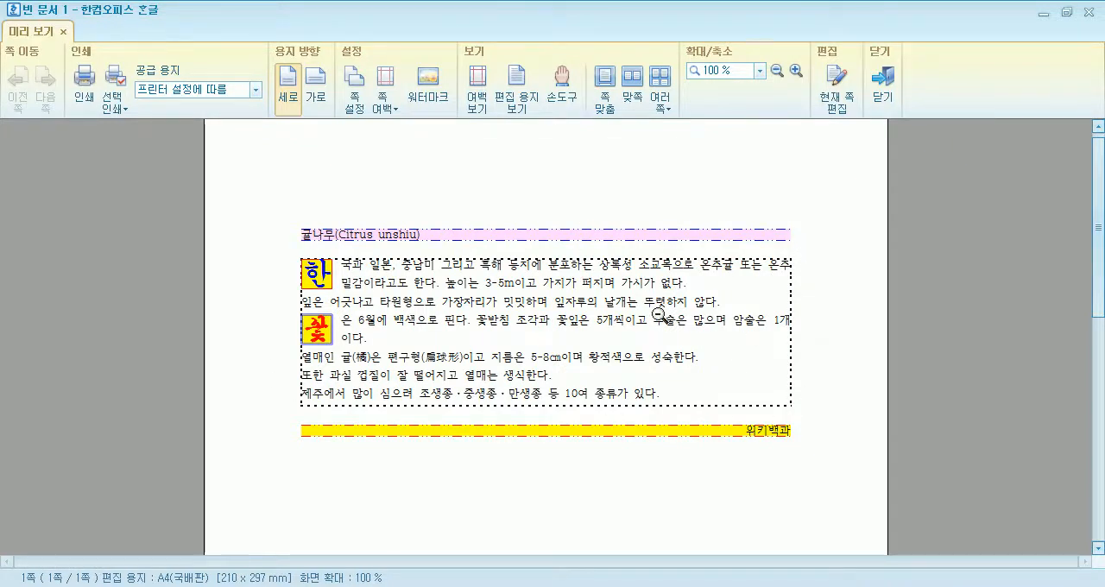
key(Escape)
- Increase the spacing between the border and the text of the body paragraphs equally on all sides by three increments
drag(379, 244, 388, 438)
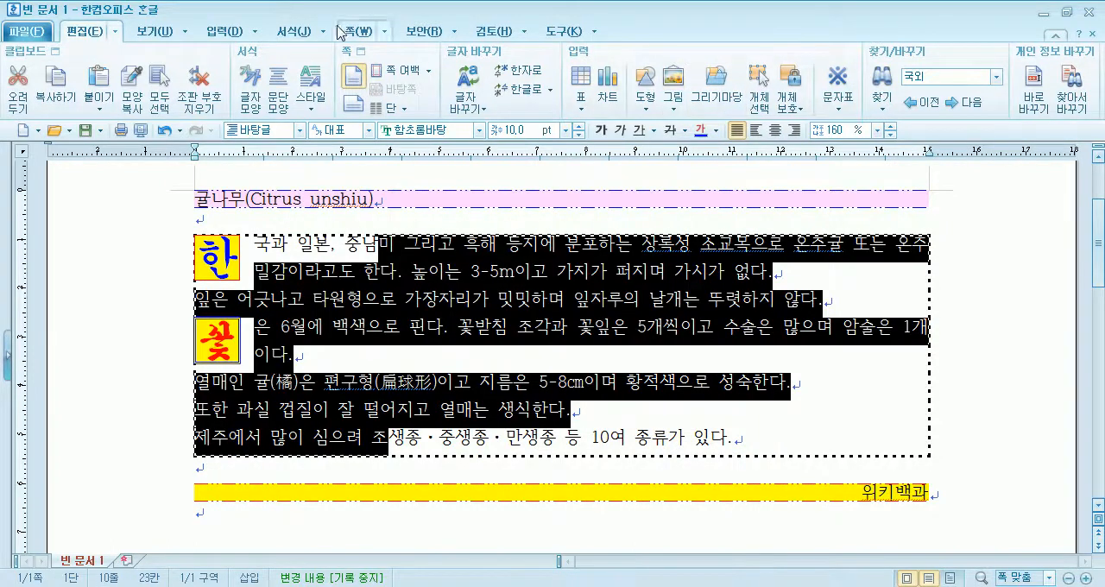
click(294, 31)
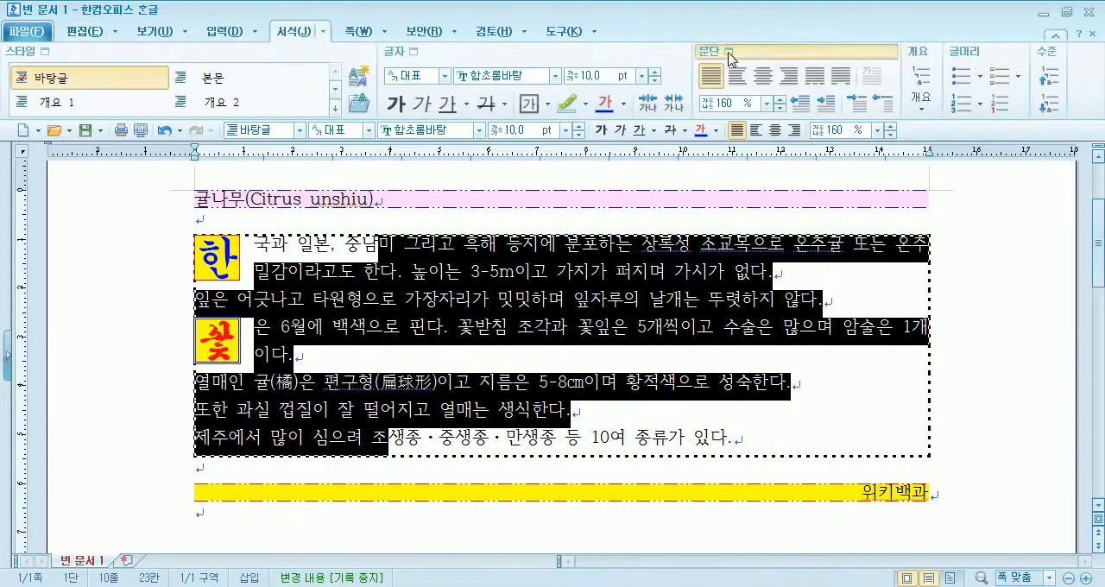
click(729, 53)
drag(532, 99, 639, 21)
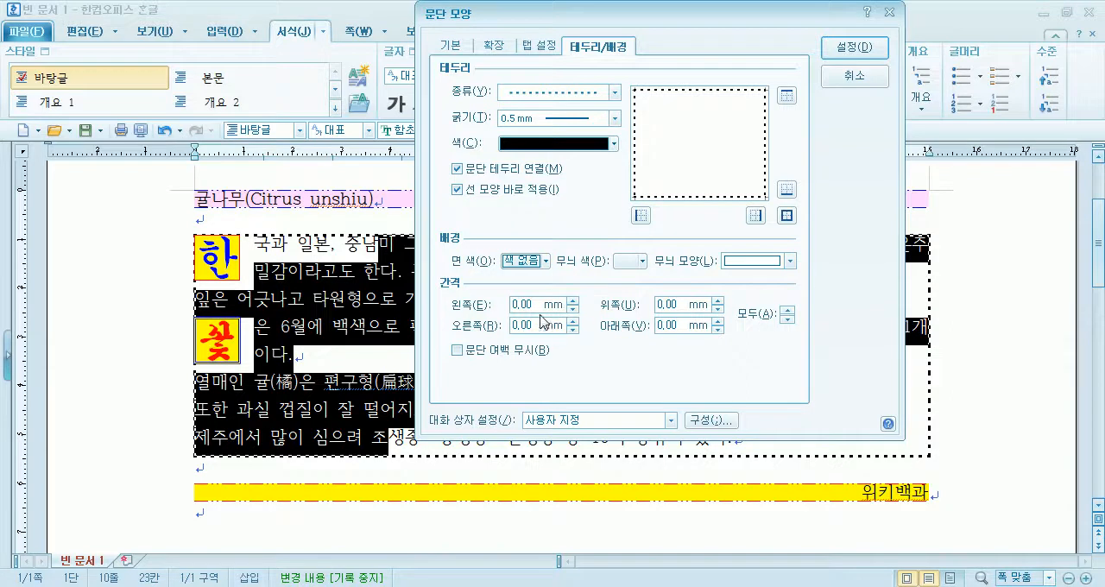
click(787, 310)
click(786, 311)
click(787, 311)
click(855, 47)
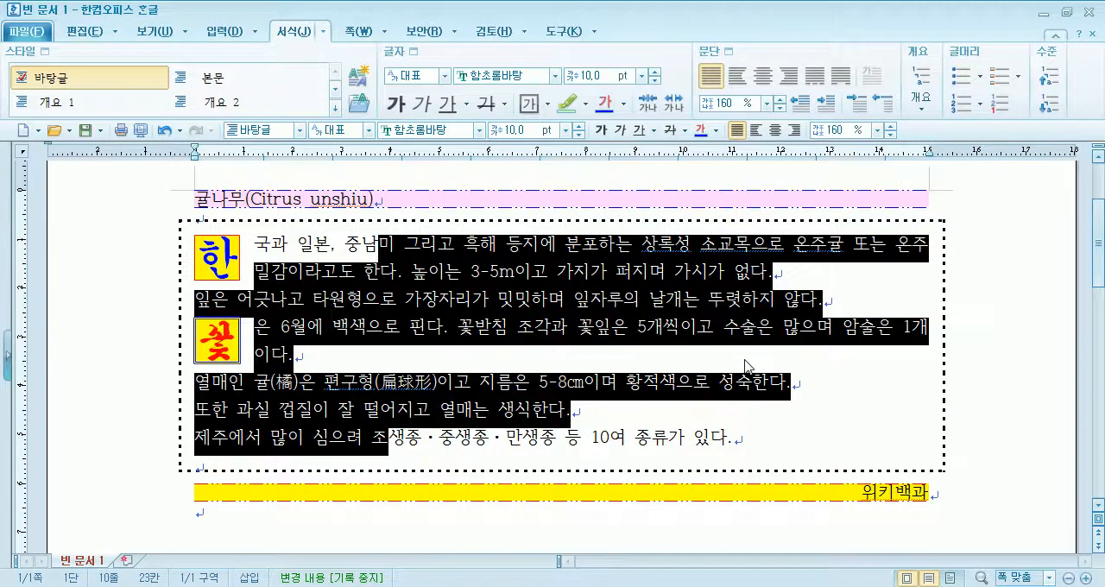
click(1000, 437)
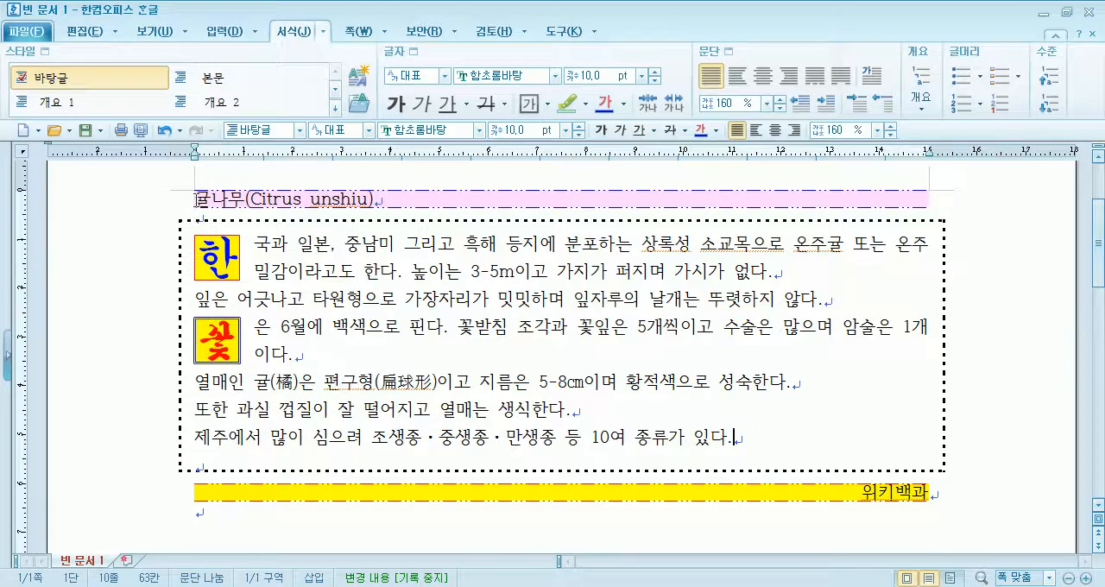
- Increase the border spacing of the dotted-border body paragraphs to 7 mm on all sides
drag(210, 198, 301, 198)
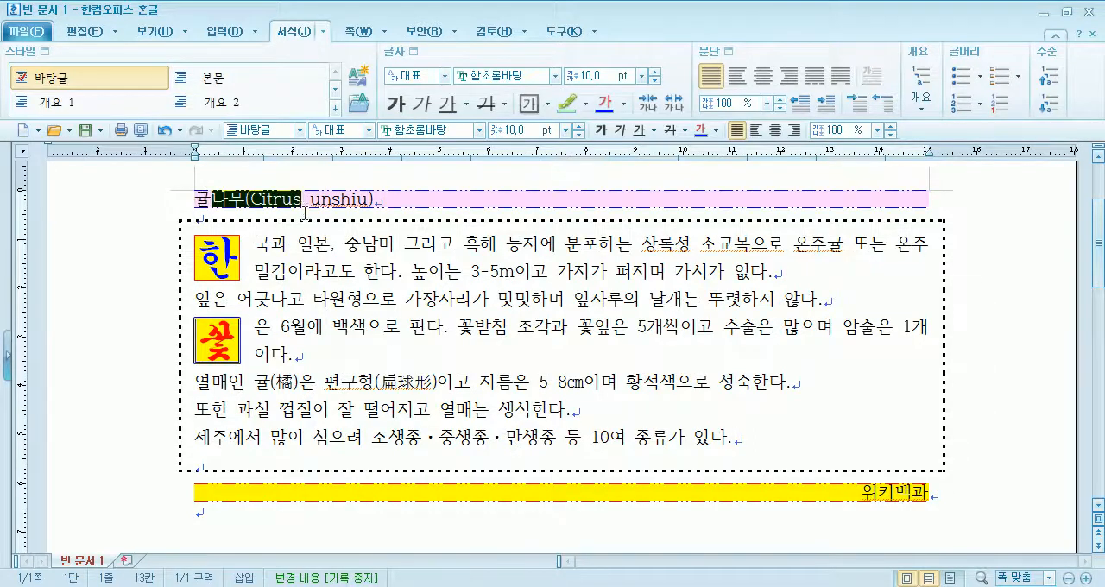
click(213, 472)
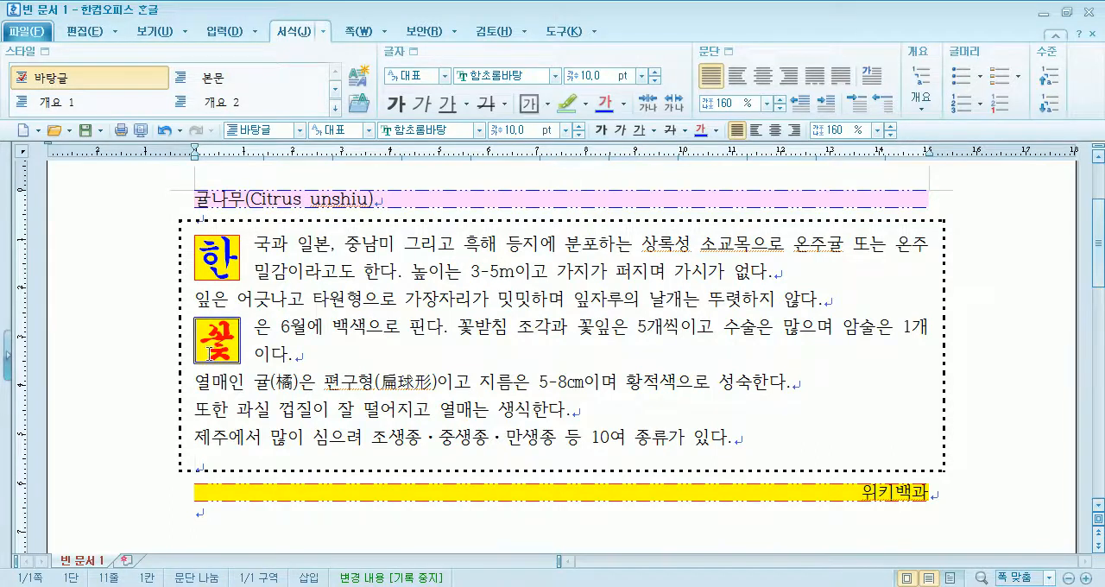
drag(345, 246, 362, 440)
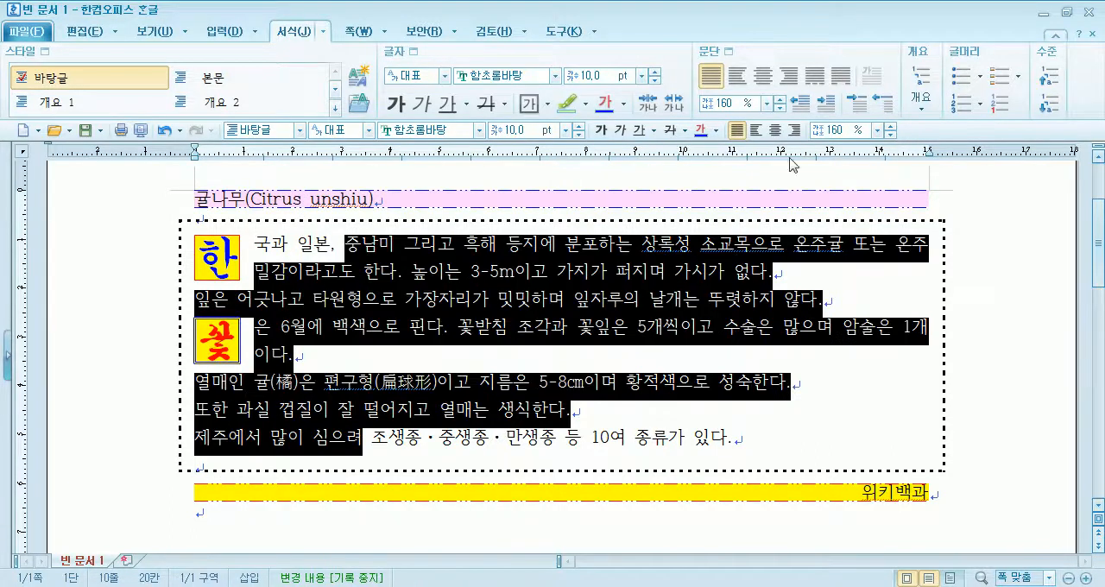
click(729, 51)
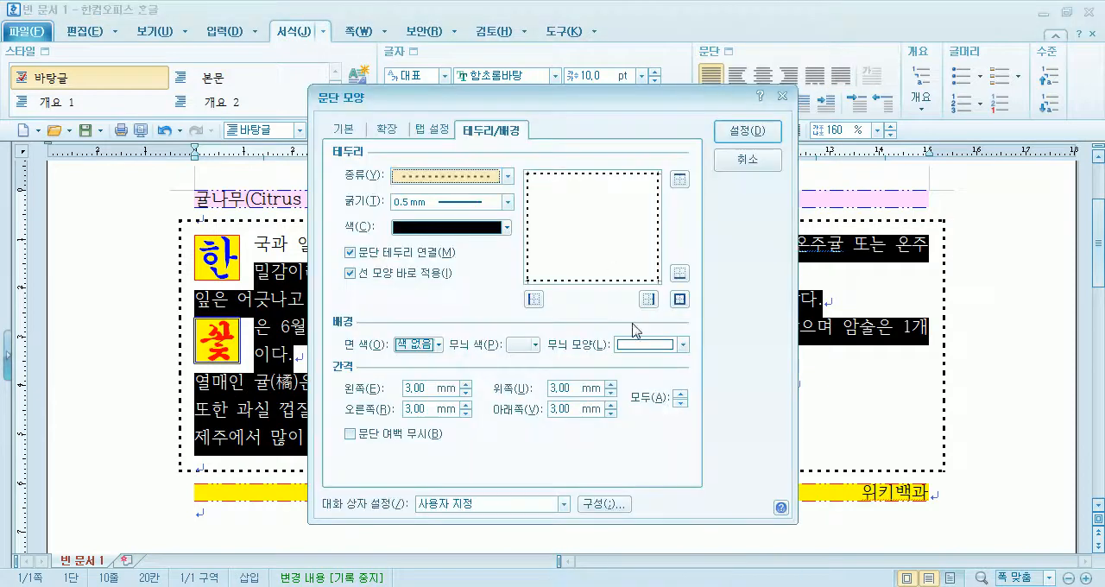
click(681, 395)
click(682, 396)
click(748, 133)
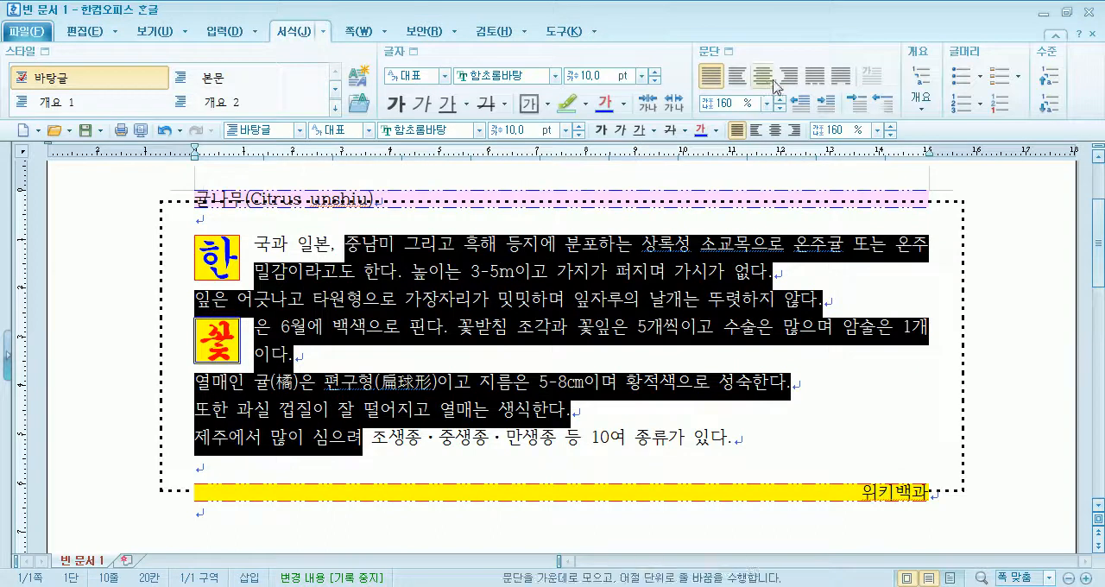
- Reduce the border spacing of the body paragraphs to 1 mm on all four sides
click(727, 51)
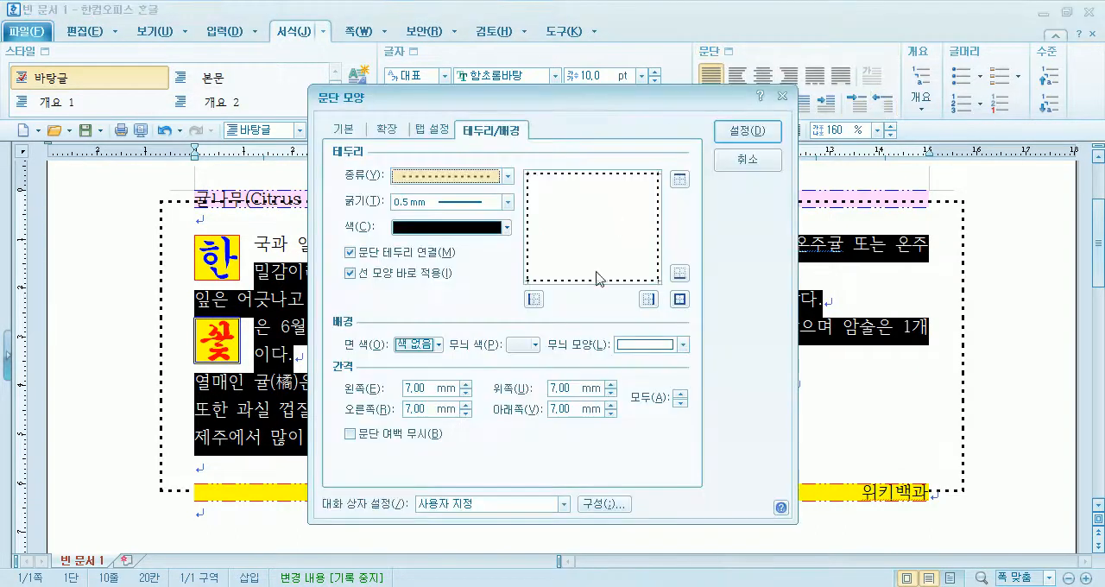
click(680, 403)
click(680, 403)
click(680, 403)
click(681, 404)
click(680, 403)
click(681, 403)
click(753, 134)
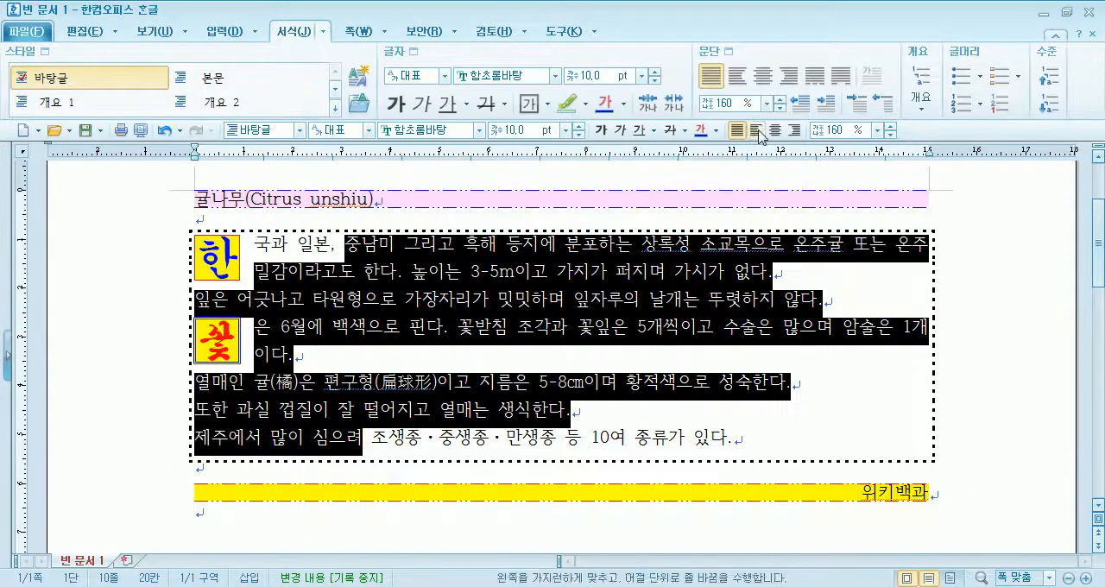
click(995, 302)
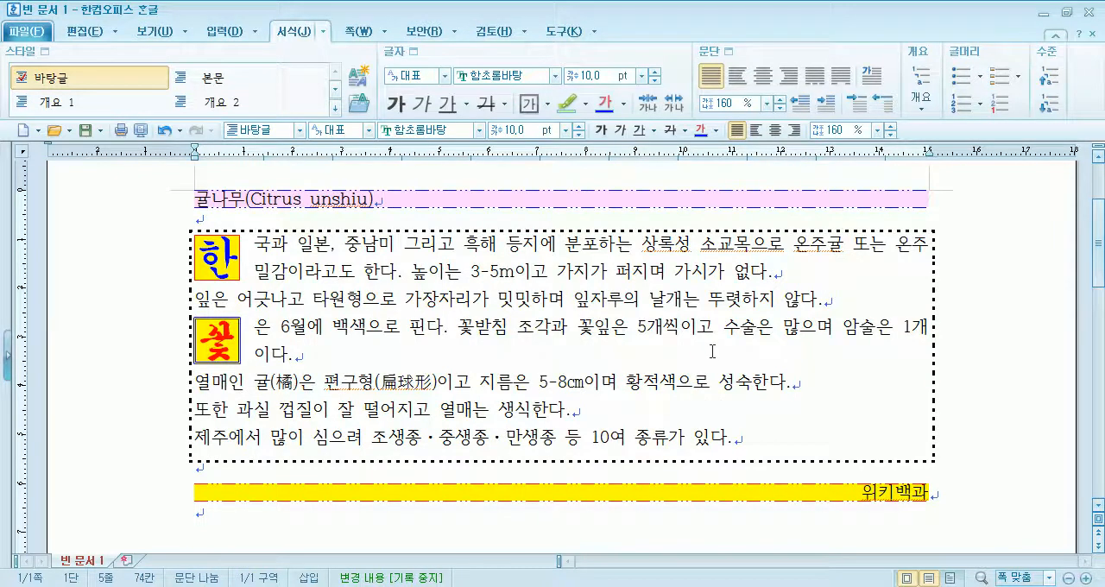
- Reset the body paragraphs' border spacing to 0 mm on all sides and remove their border with the 선 없음 line type
drag(523, 244, 539, 439)
click(728, 52)
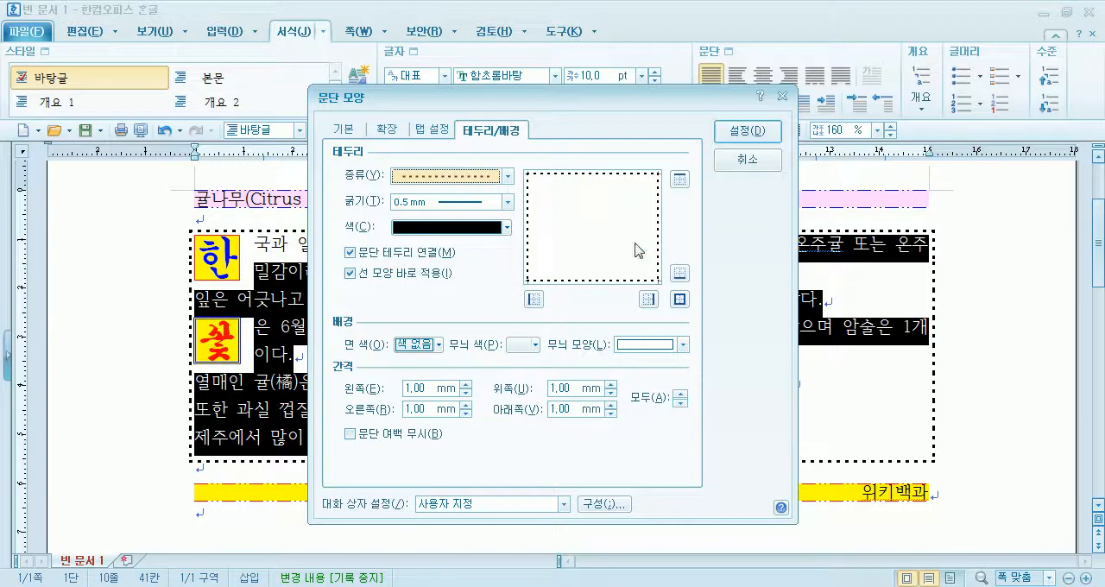
click(682, 402)
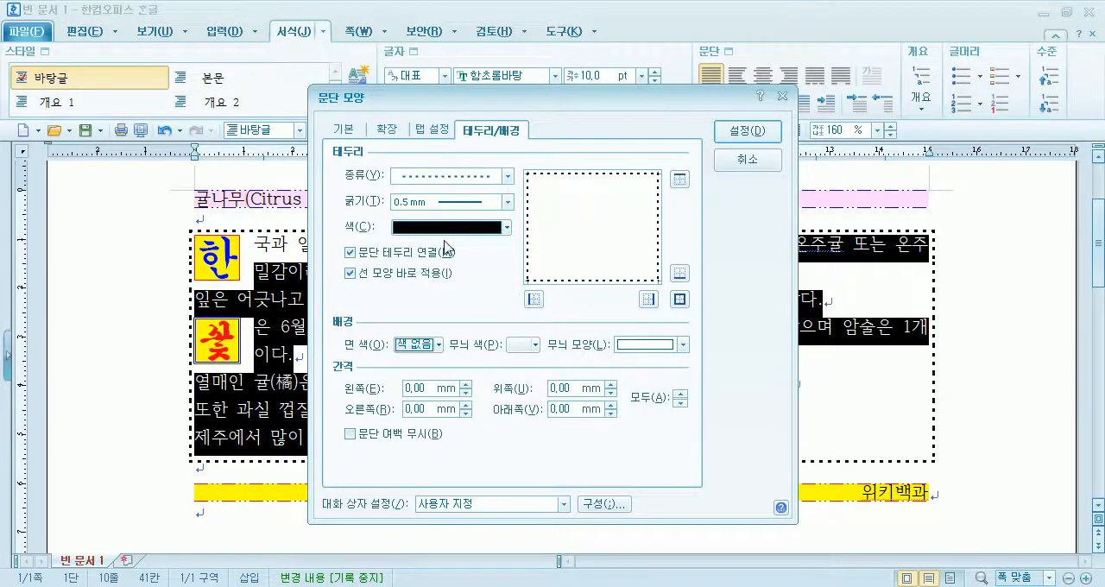
click(455, 178)
click(442, 195)
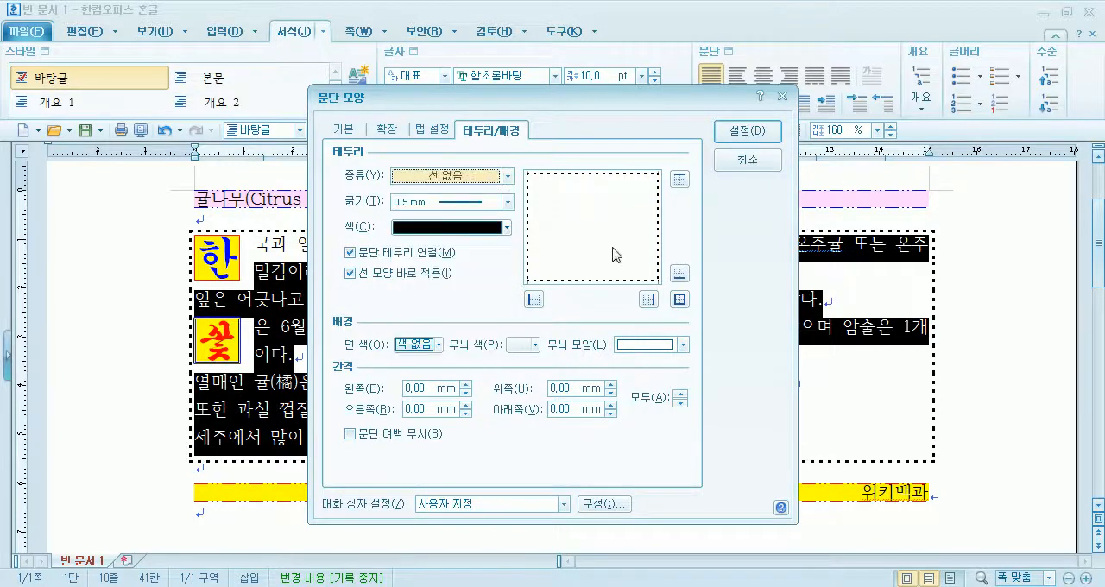
click(739, 136)
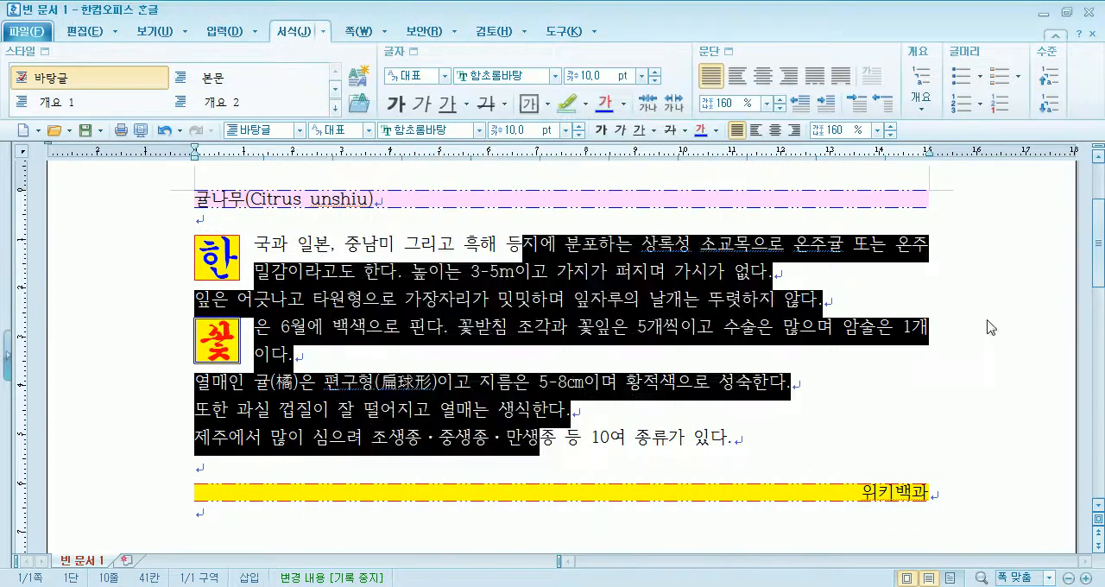
click(723, 361)
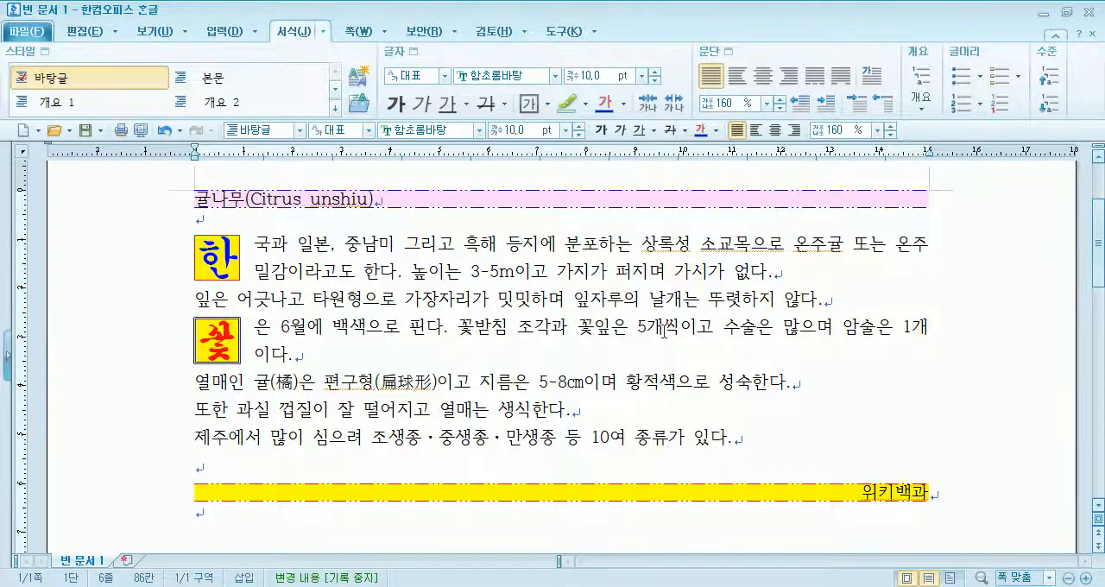
- Create a new blank document in its own window
scroll(513, 282, down, 3)
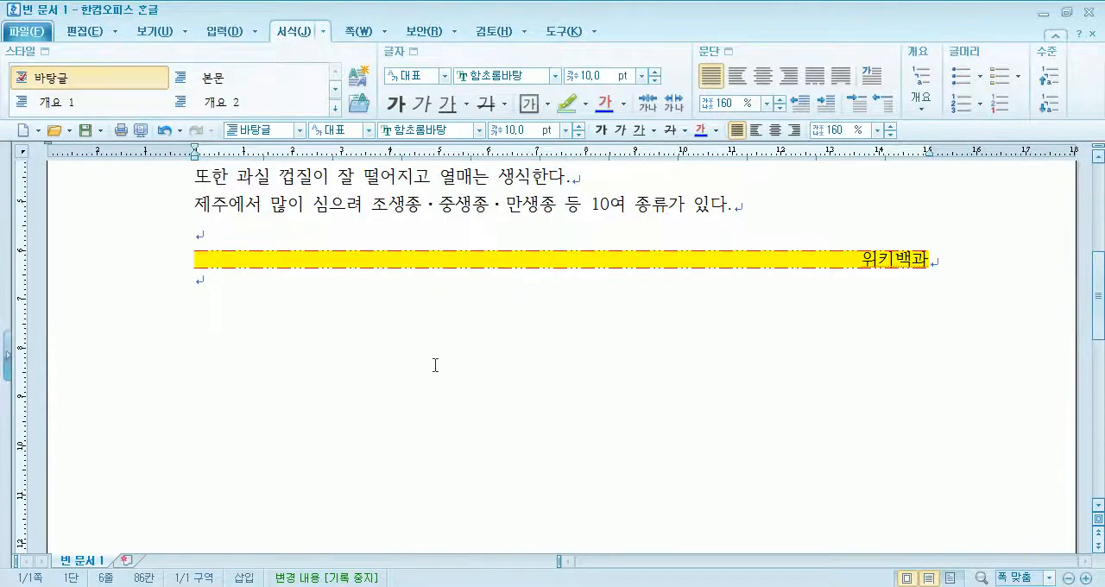
click(24, 132)
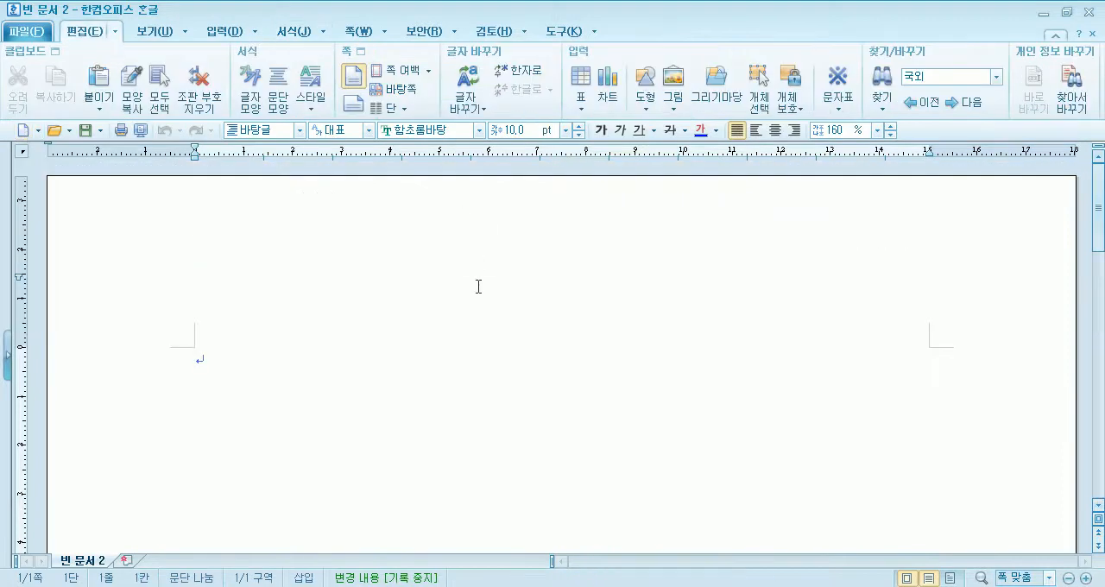
scroll(478, 287, down, 1)
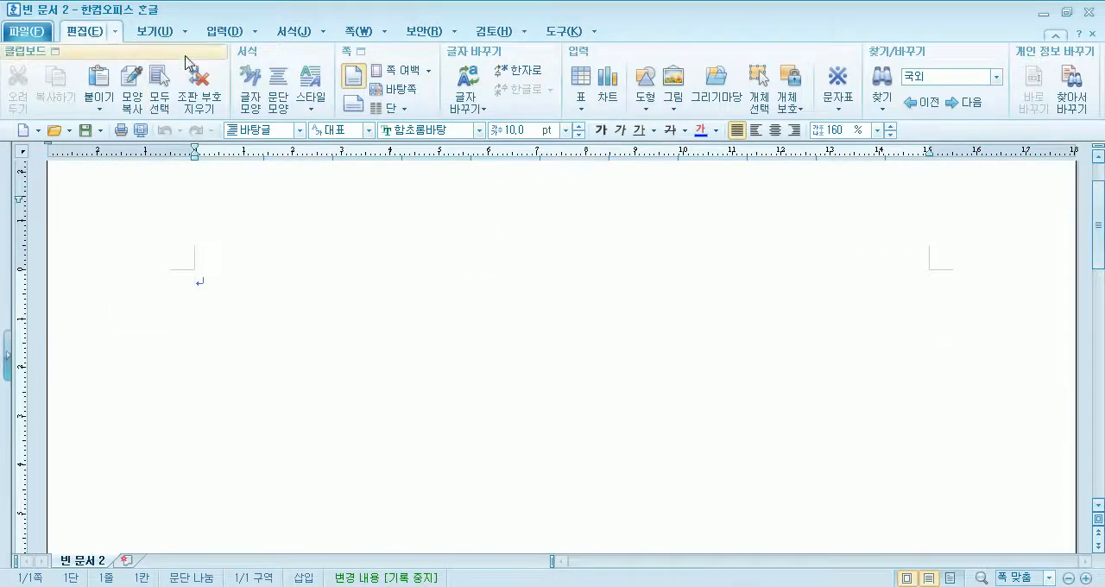
- Turn the 쪽 윤곽 page outline view off and back on in the blank document
click(156, 31)
click(19, 95)
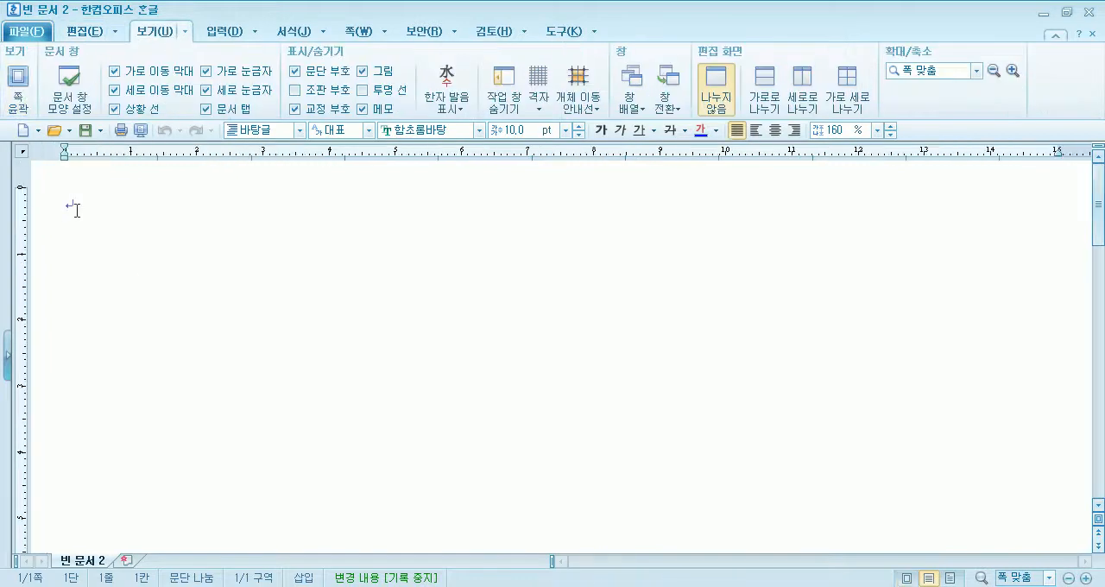
click(19, 95)
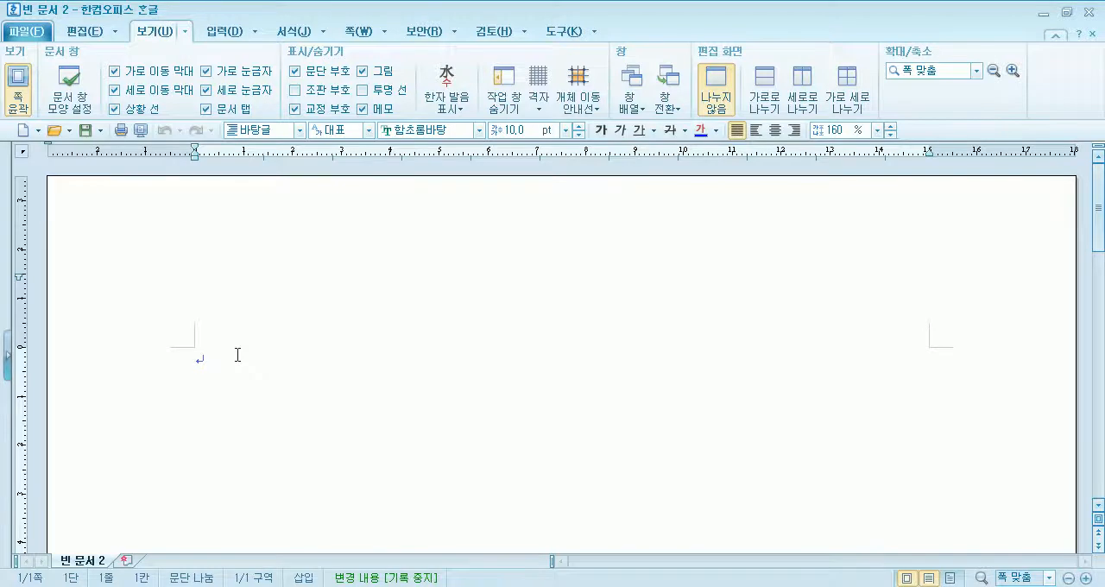
- Paste the 매화문화축제 notice text: 행사일정, 장소 : 전남 광양시 매화마을, 행사내용 : 매화 꽃길 걷기, 기타 : 다양한 먹거리와 볼거리
text(매화문화축제  행사일정  장소 : 전남 광양시 매화마을 행사내용 : 매화 꽃길 걷기 기타 : 다양한 먹거리와 볼거리)
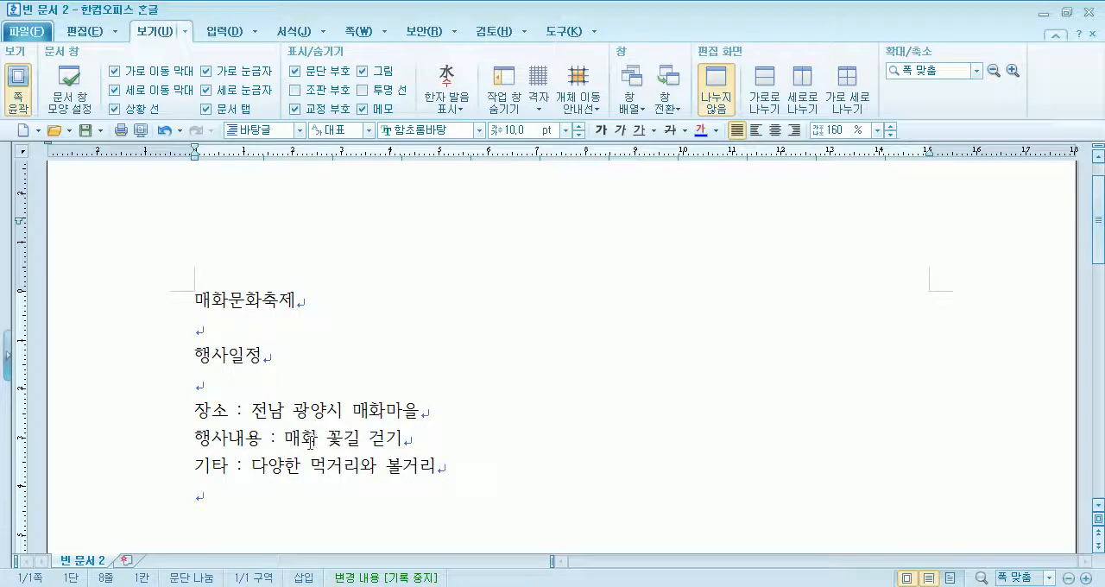
- Switch to Windows Explorer and open the finished example 매화.hwp from the 클릭 한글 2010 예제파일 folder
key(alt+Tab)
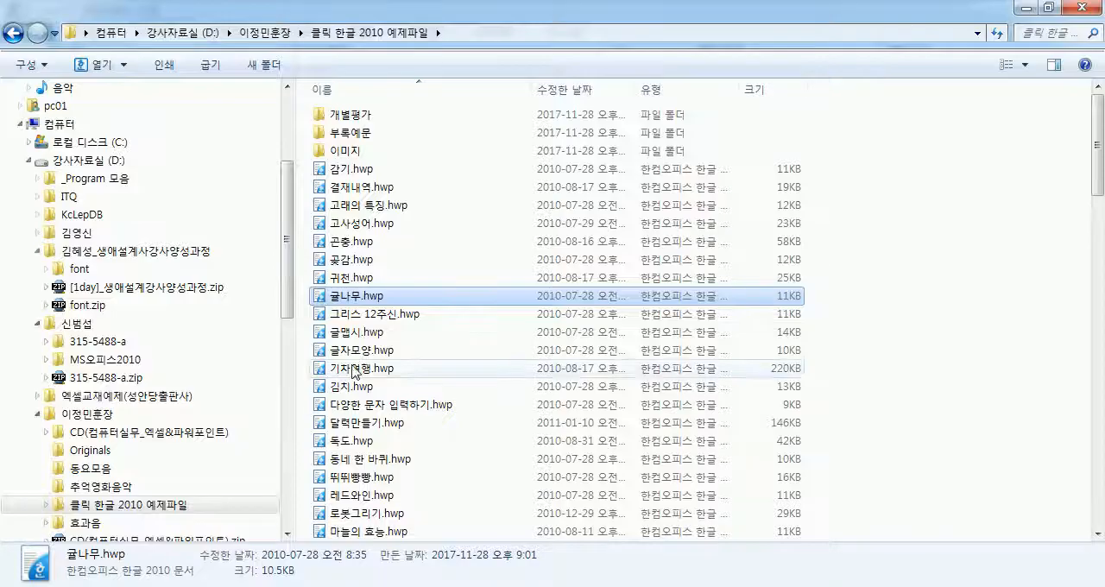
click(350, 458)
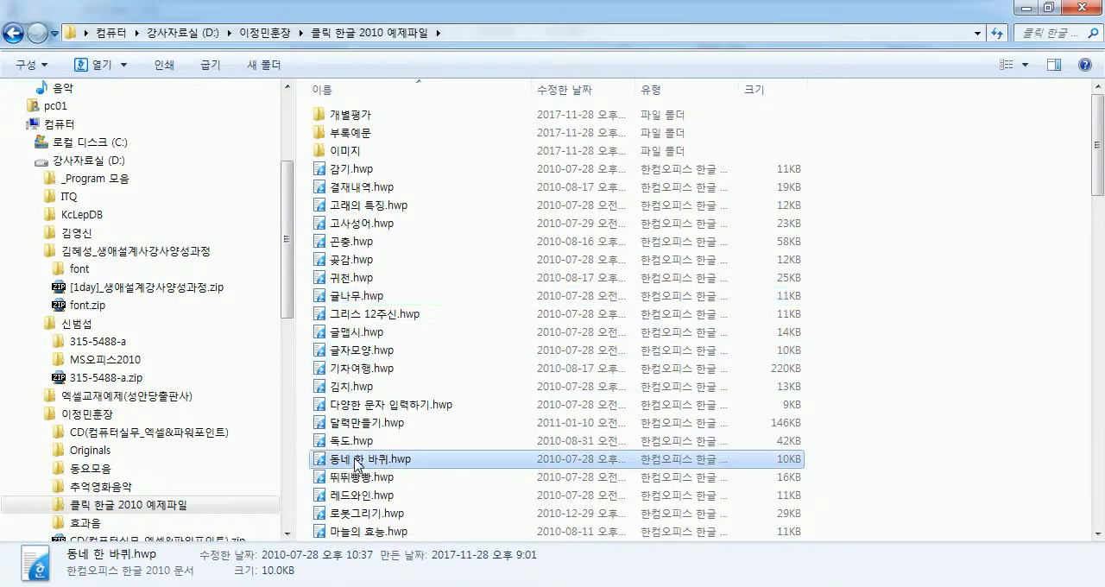
scroll(363, 414, down, 4)
double_click(380, 353)
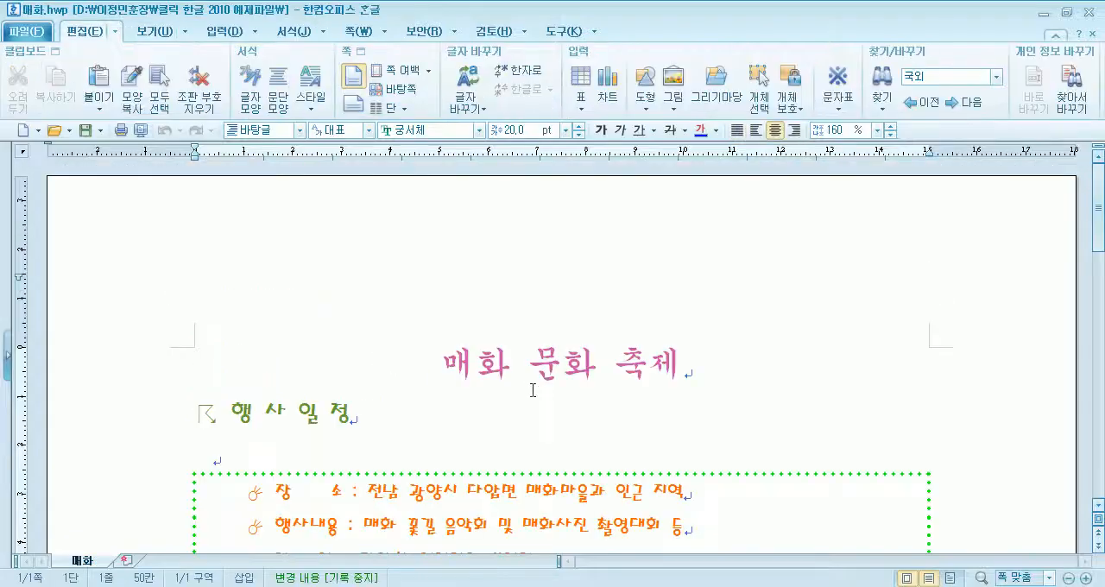
- Examine the example's page layout, its 매화 문화 축제 title, and the symbols before 행사일정 and the bordered event lines
scroll(436, 386, down, 3)
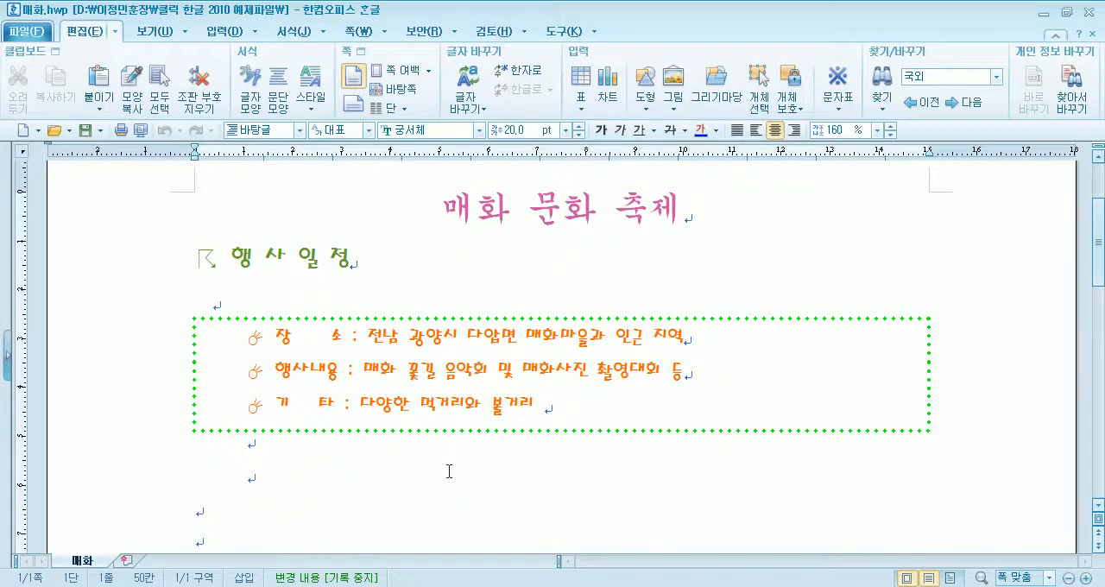
scroll(449, 471, down, 4)
scroll(444, 465, up, 6)
scroll(442, 459, down, 4)
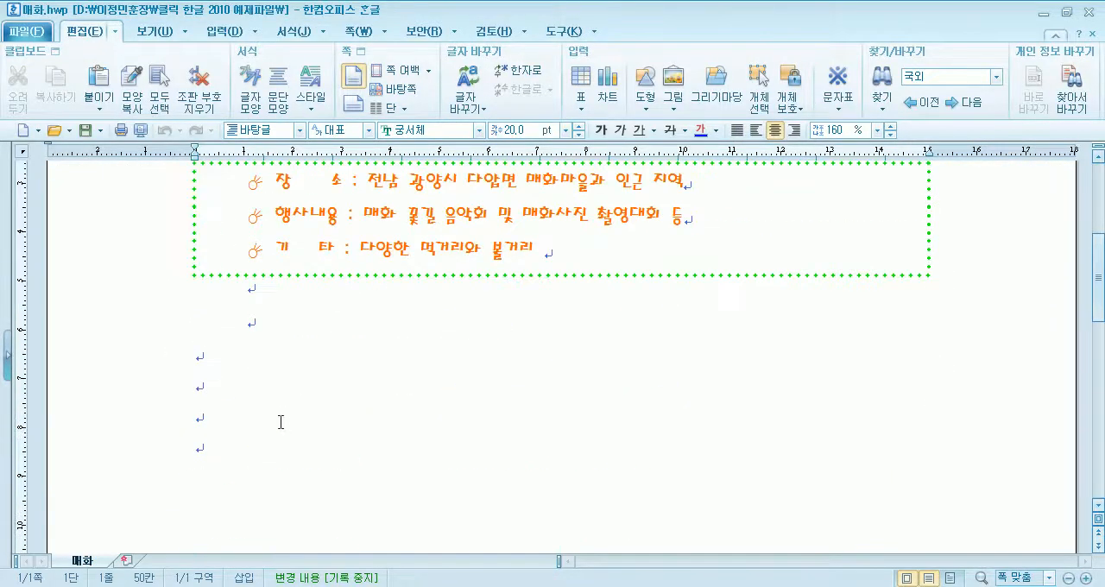
click(281, 331)
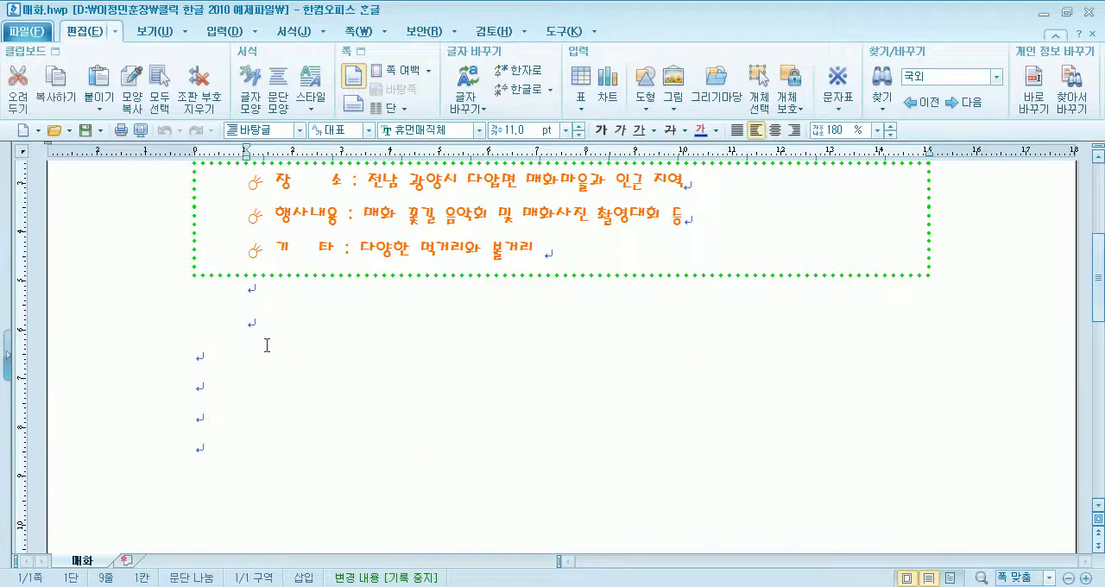
scroll(264, 337, up, 5)
drag(442, 362, 716, 367)
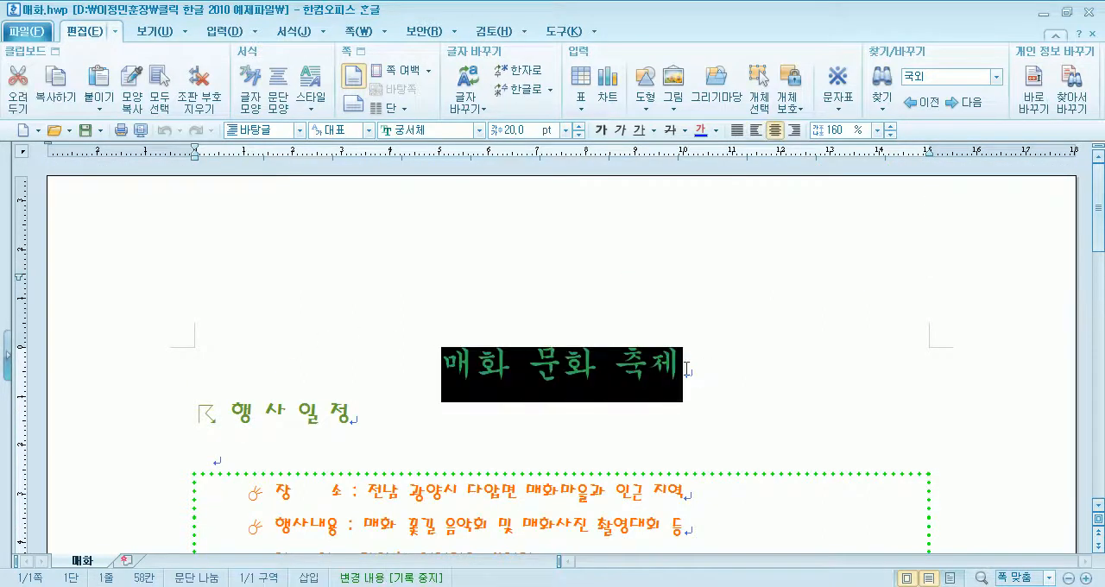
ctrl+scroll(276, 359, down, 2)
double_click(208, 340)
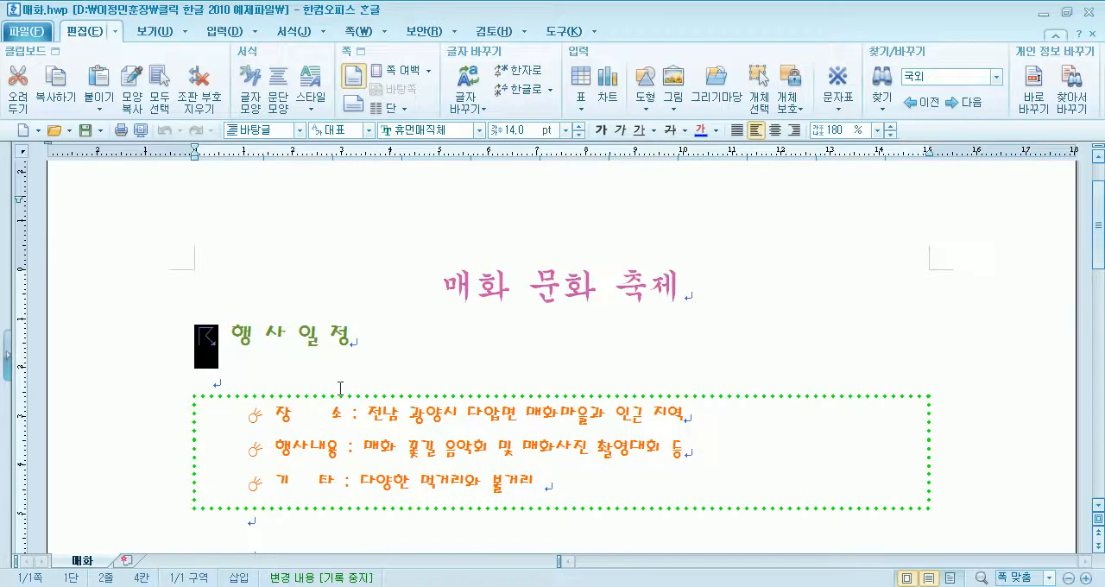
ctrl+scroll(331, 385, up, 2)
double_click(254, 261)
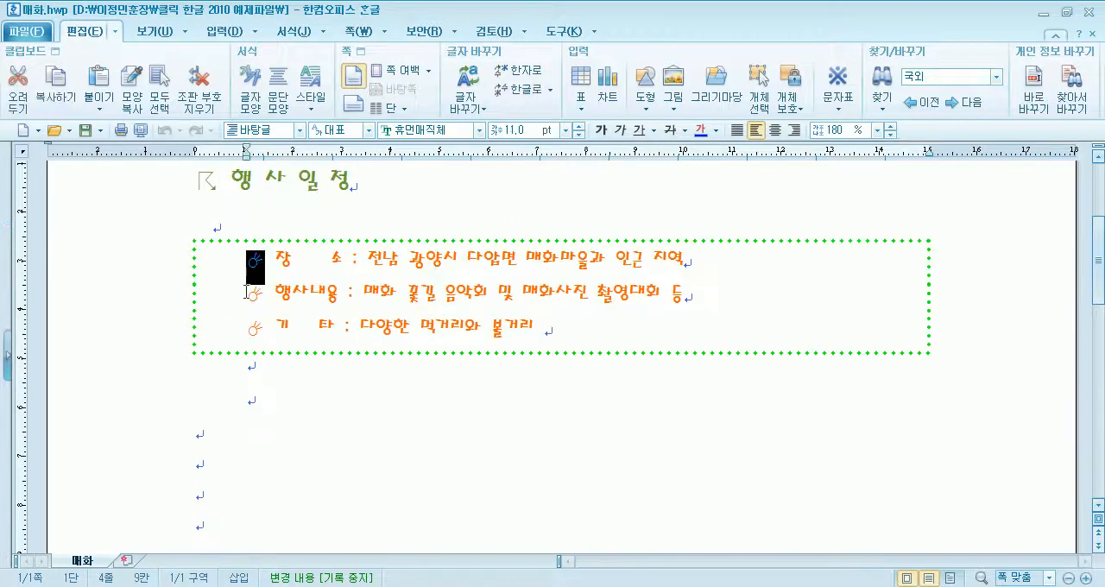
click(247, 294)
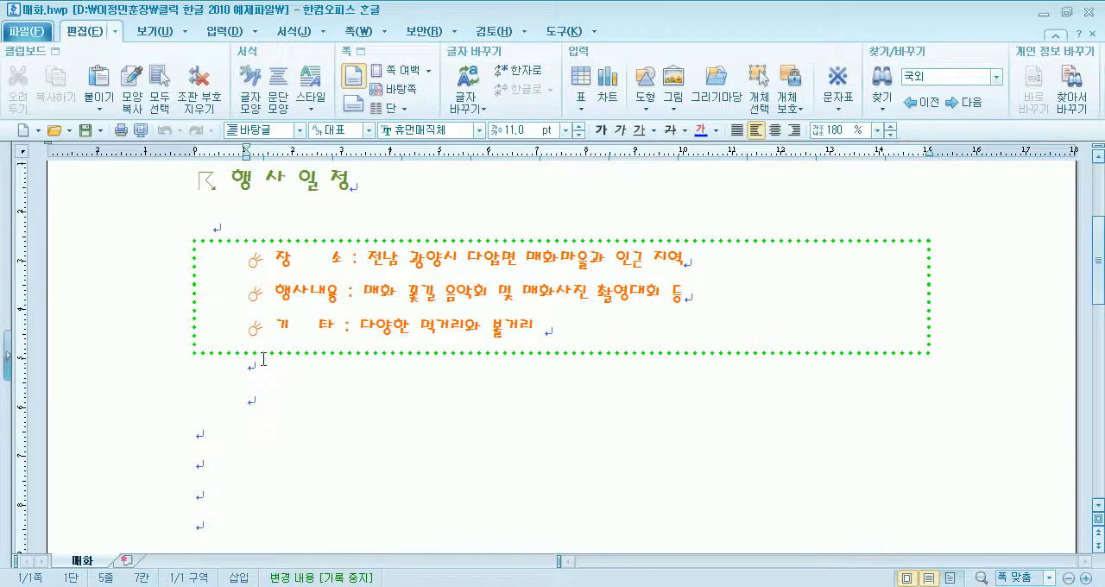
- Delete one space between 장 and 소 in the first event line and restore it
click(294, 273)
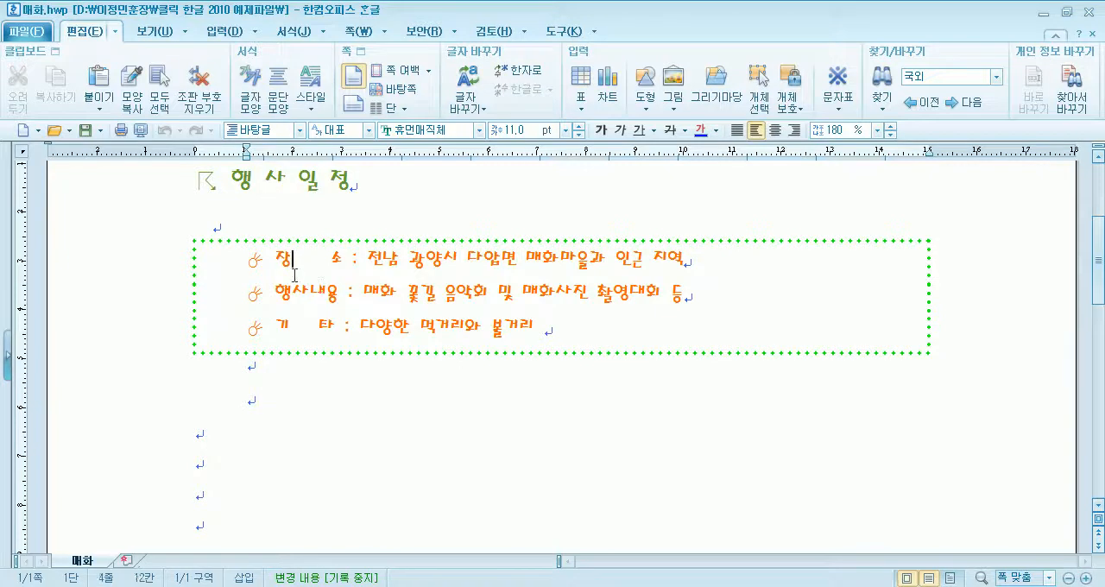
key(Delete)
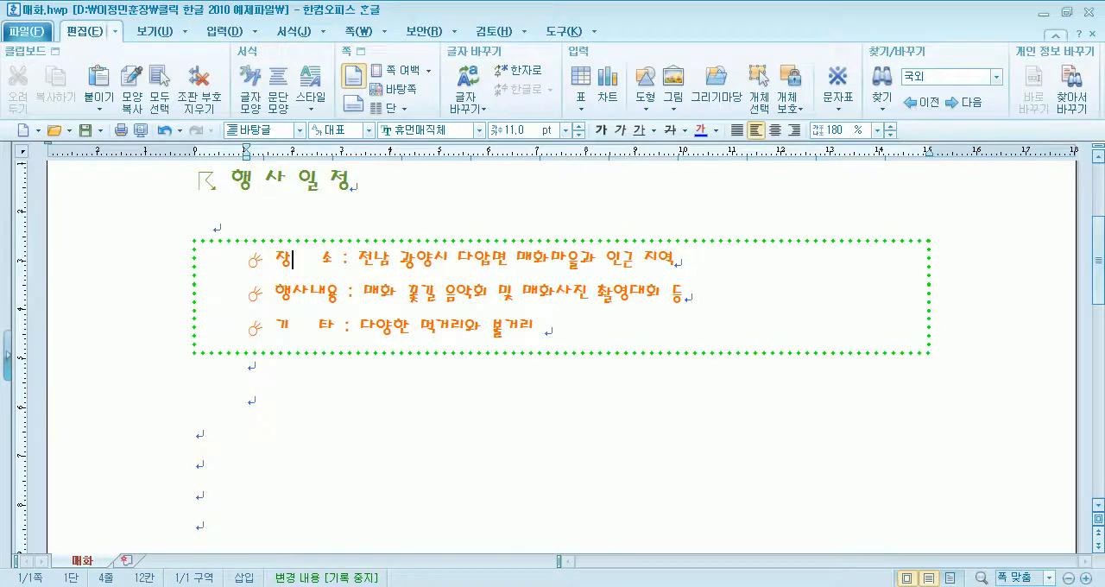
scroll(552, 346, up, 1)
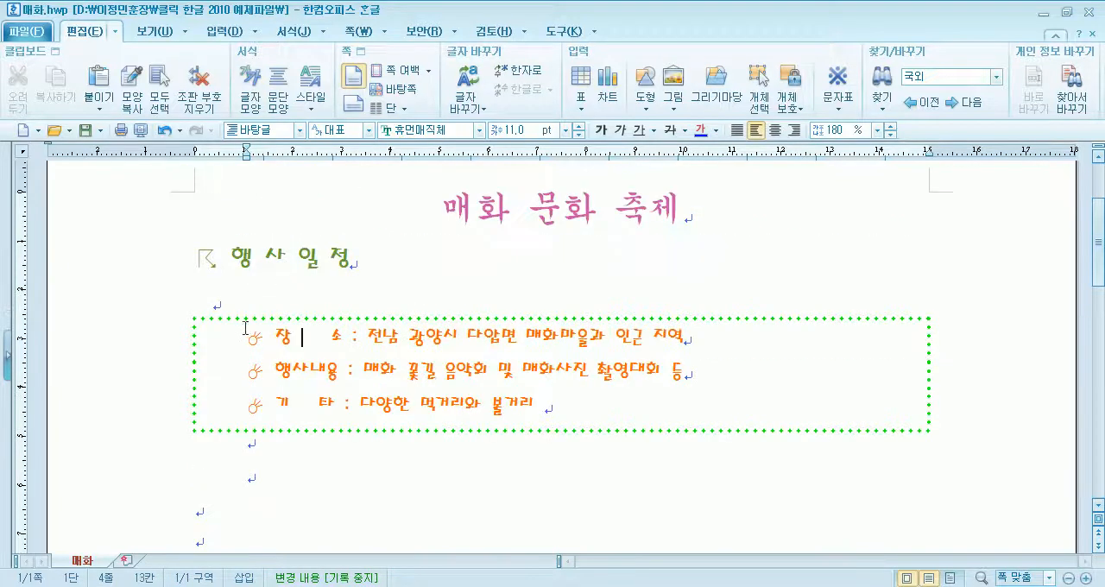
- Examine the three event lines inside the dotted border and the formatting of the 매화 문화 축제 title
drag(343, 335, 434, 406)
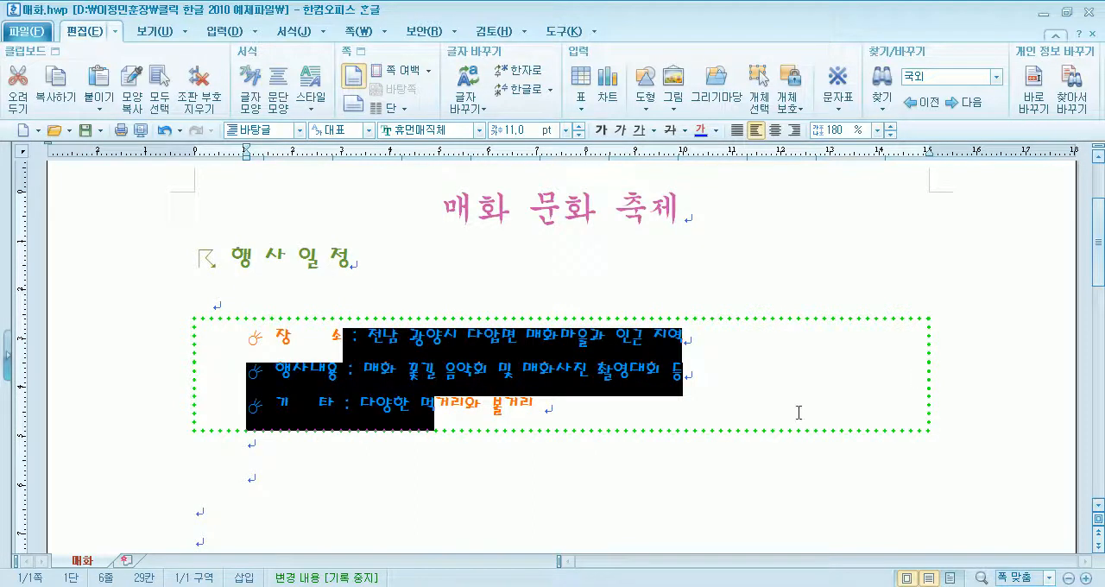
click(487, 296)
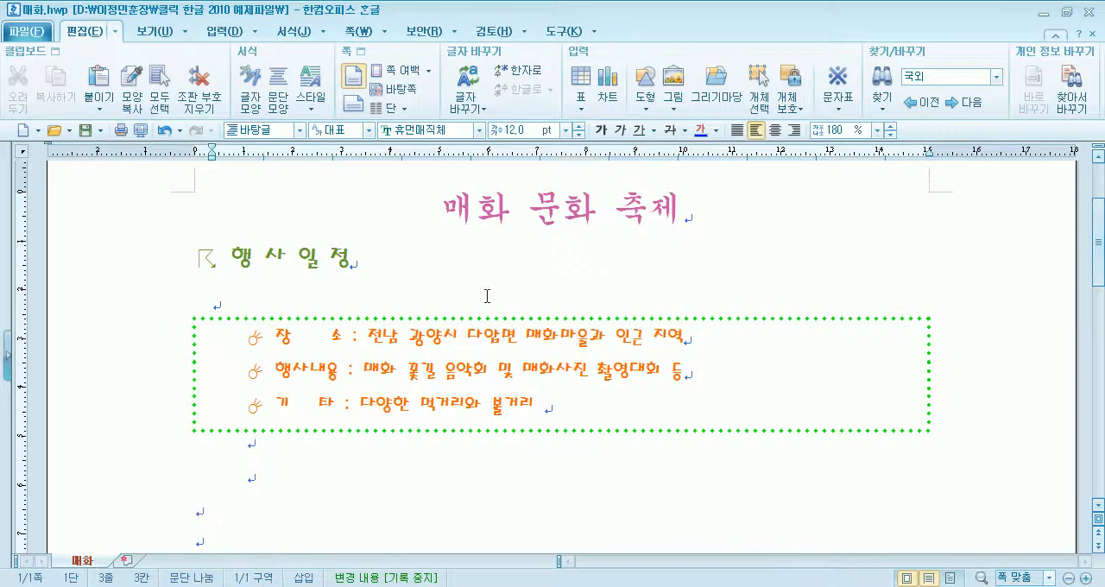
click(448, 206)
drag(449, 206, 686, 209)
click(477, 233)
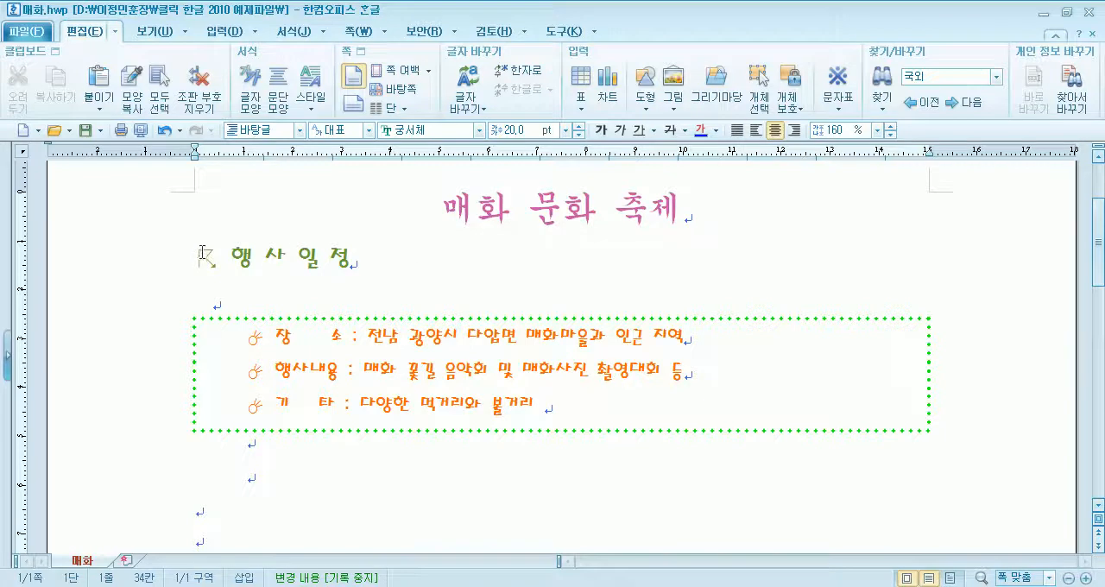
- Switch back to 빈 문서 2 and set the 매화문화축제 title's font size to 20 pt
drag(197, 258, 217, 258)
click(232, 260)
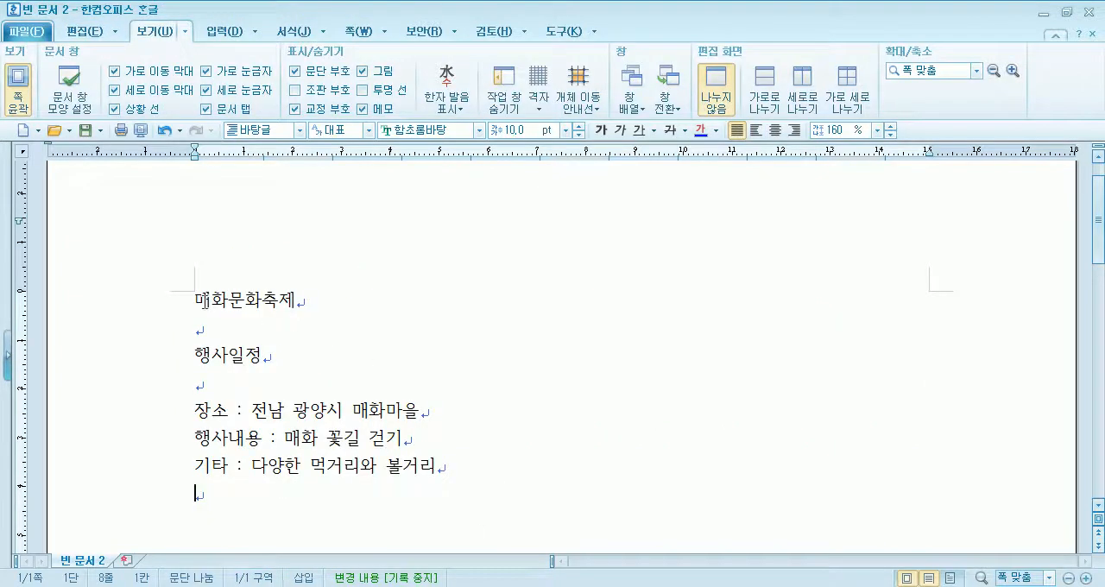
drag(195, 302, 324, 308)
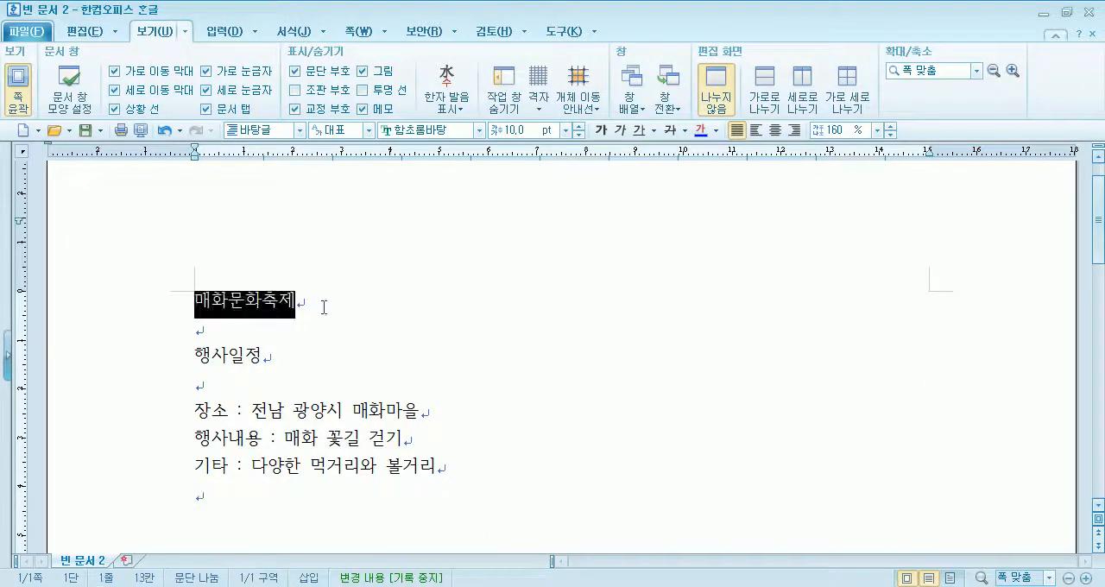
click(578, 127)
click(577, 127)
click(578, 127)
click(578, 127)
click(577, 127)
click(578, 127)
click(578, 127)
click(578, 127)
click(578, 127)
click(578, 127)
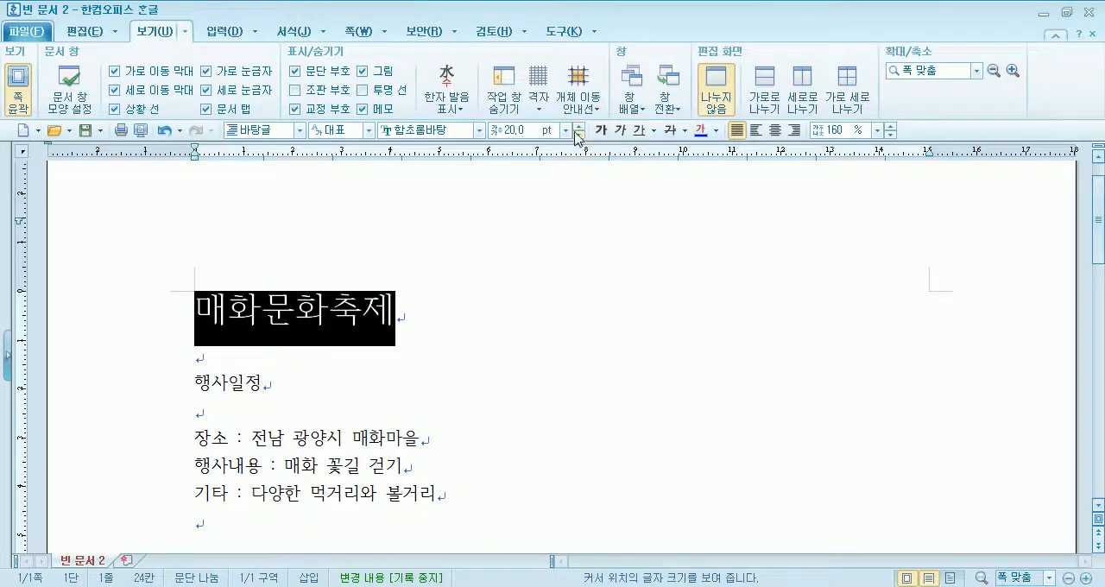
- Centre the 매화문화축제 title on the page
click(775, 130)
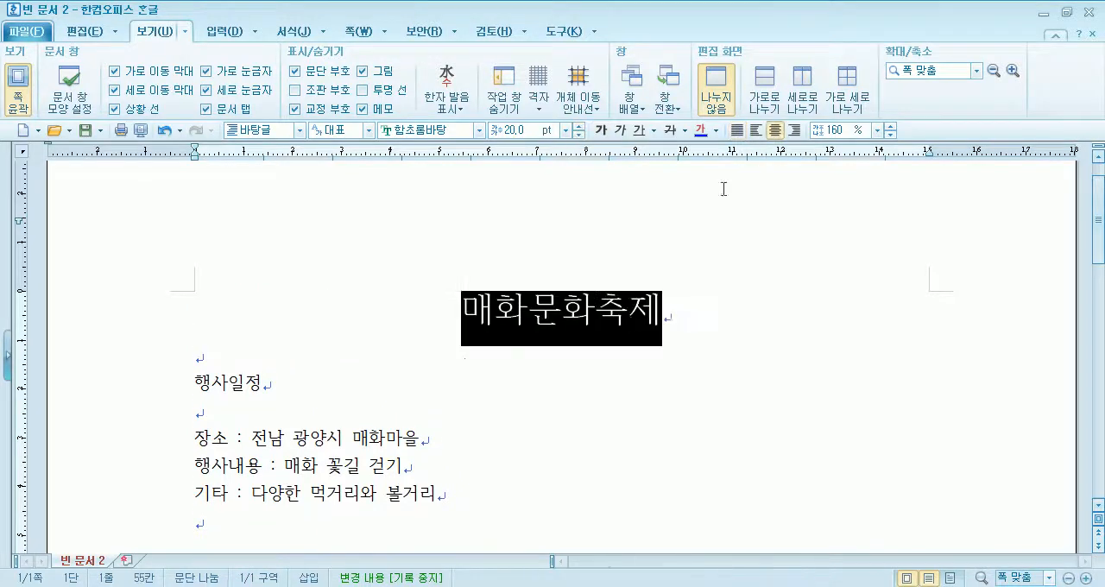
click(627, 320)
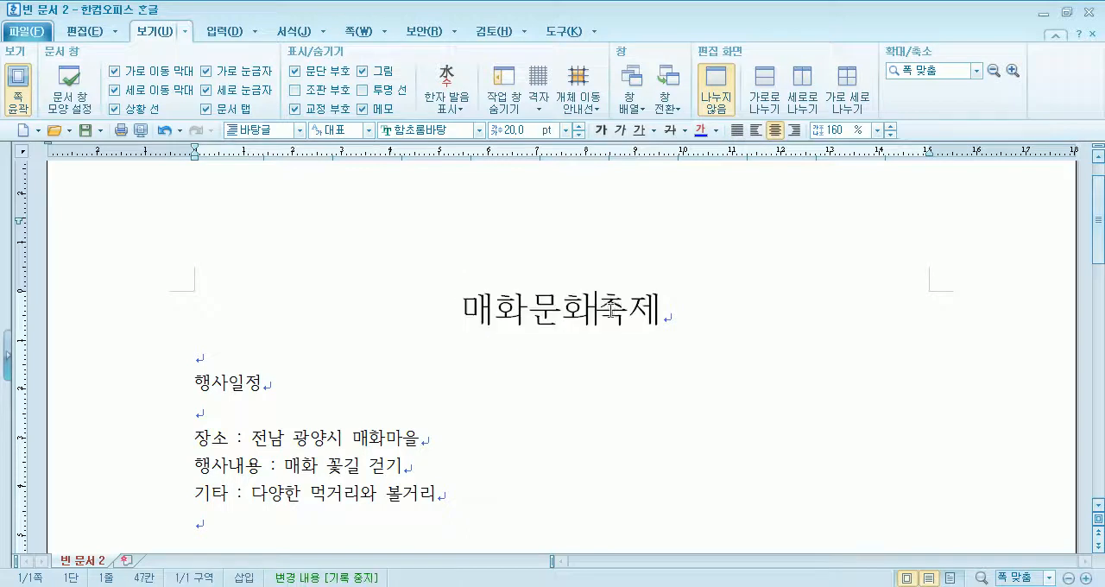
click(740, 131)
click(775, 130)
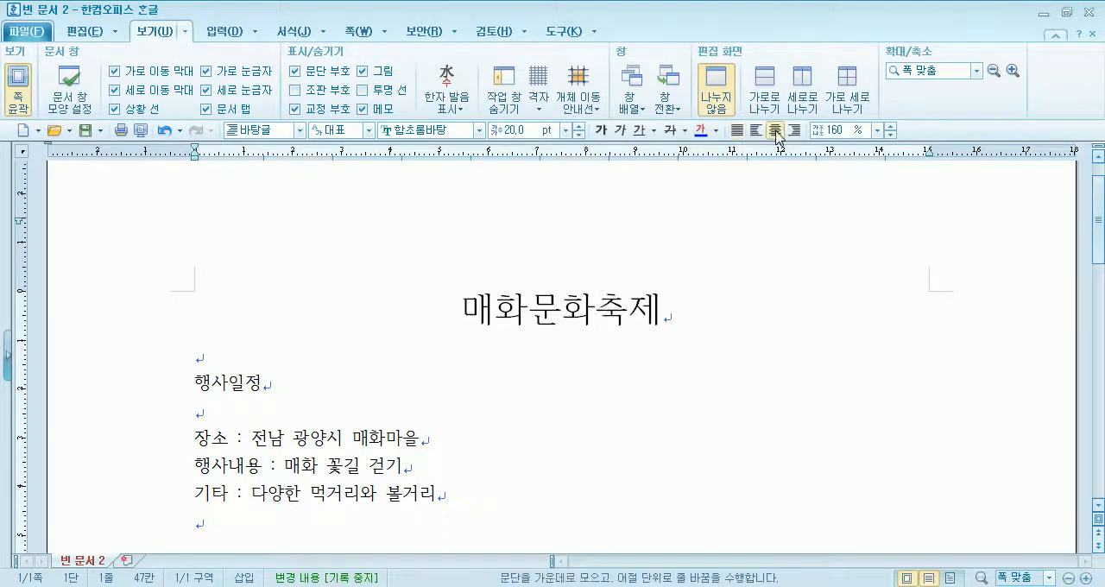
- Change the title's font to 양재 매화
drag(462, 318, 735, 309)
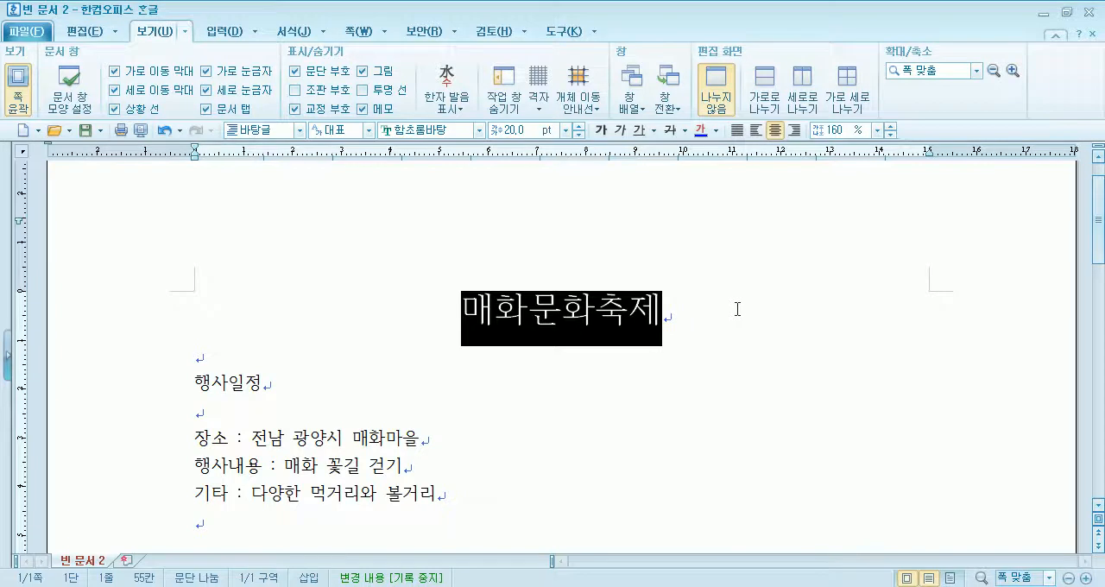
click(479, 130)
drag(587, 216, 576, 394)
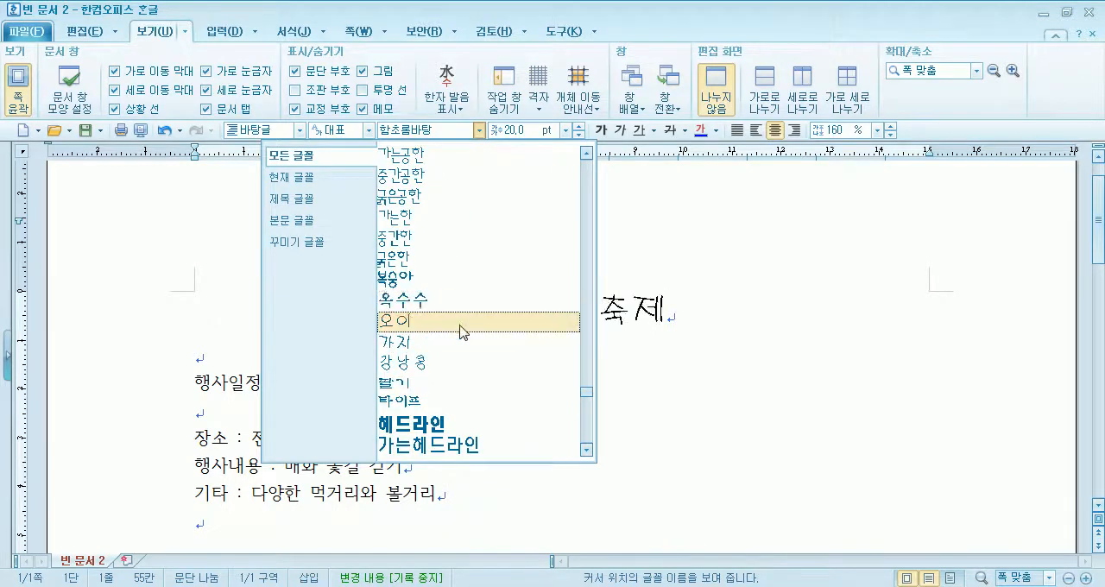
scroll(466, 339, down, 3)
scroll(466, 339, down, 2)
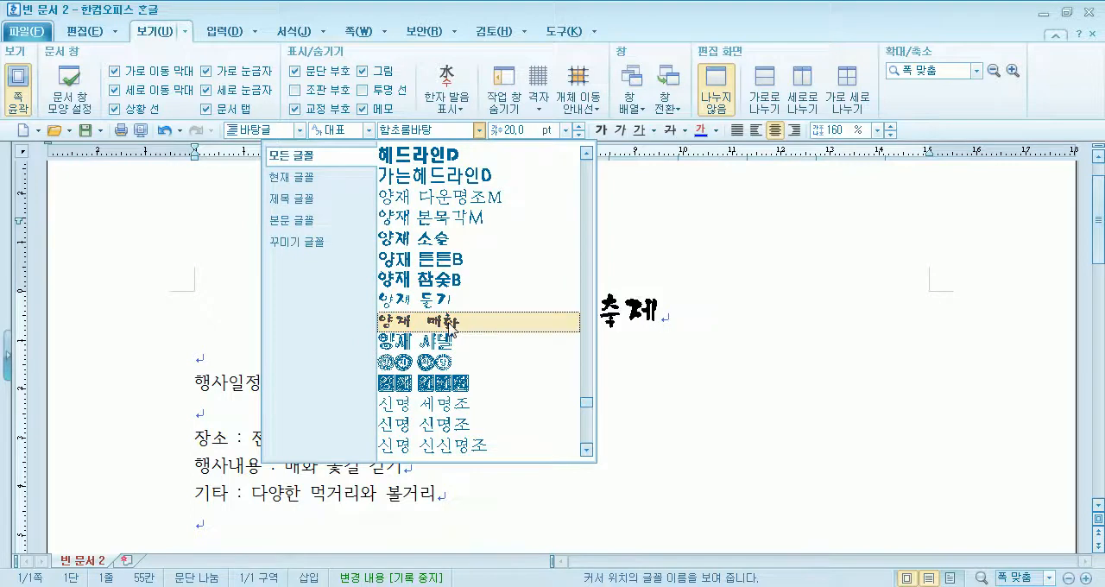
click(452, 323)
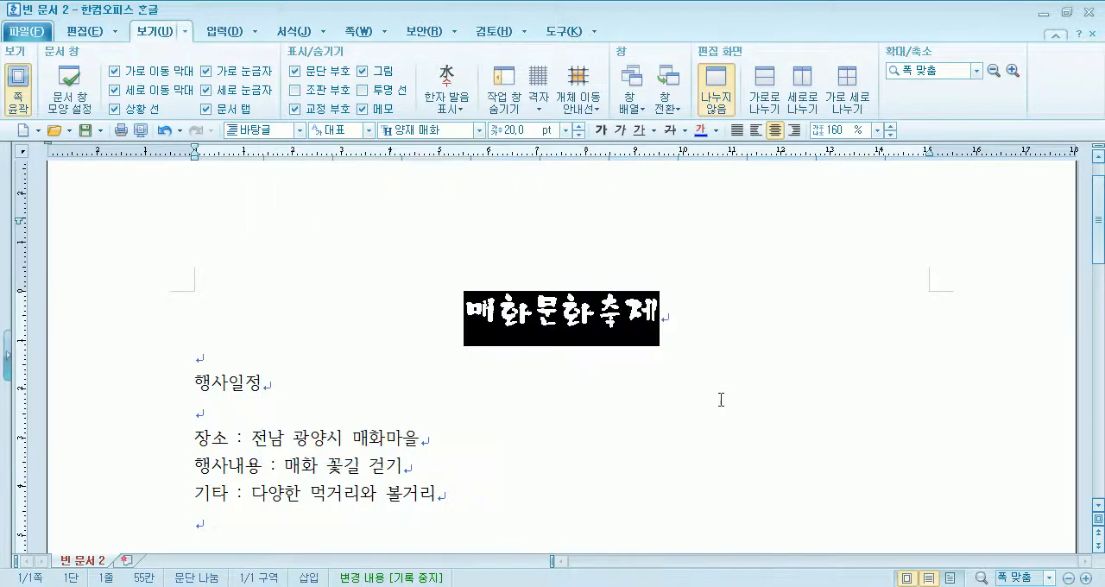
click(518, 371)
- Insert spaces into the title so that it reads 매화 문화 축제
drag(458, 317, 685, 327)
click(537, 318)
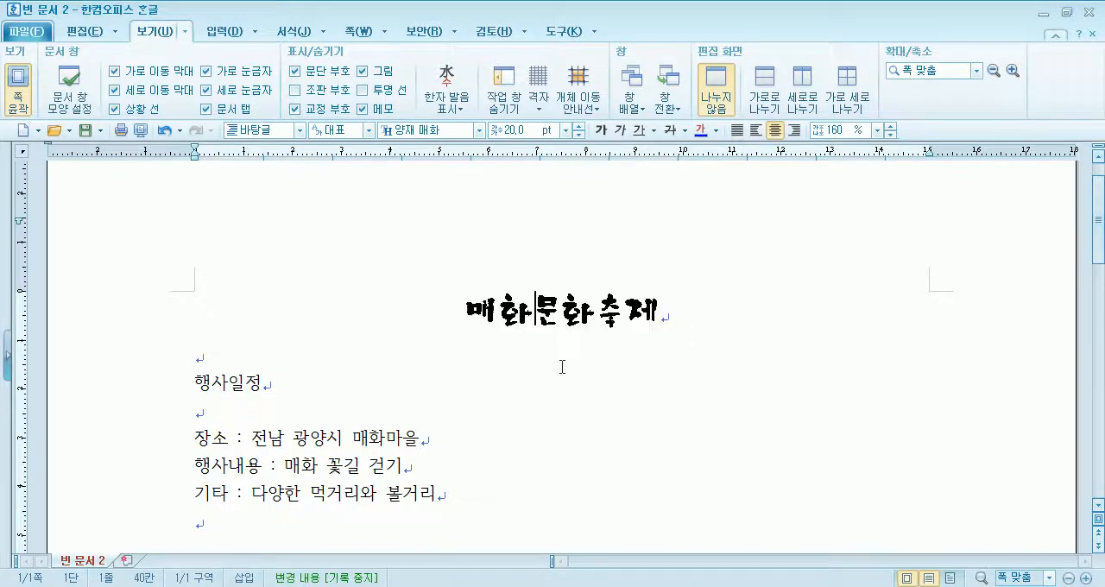
click(607, 310)
- Color the 매화 문화 축제 title pink (RGB 255,63,255)
drag(453, 318, 703, 318)
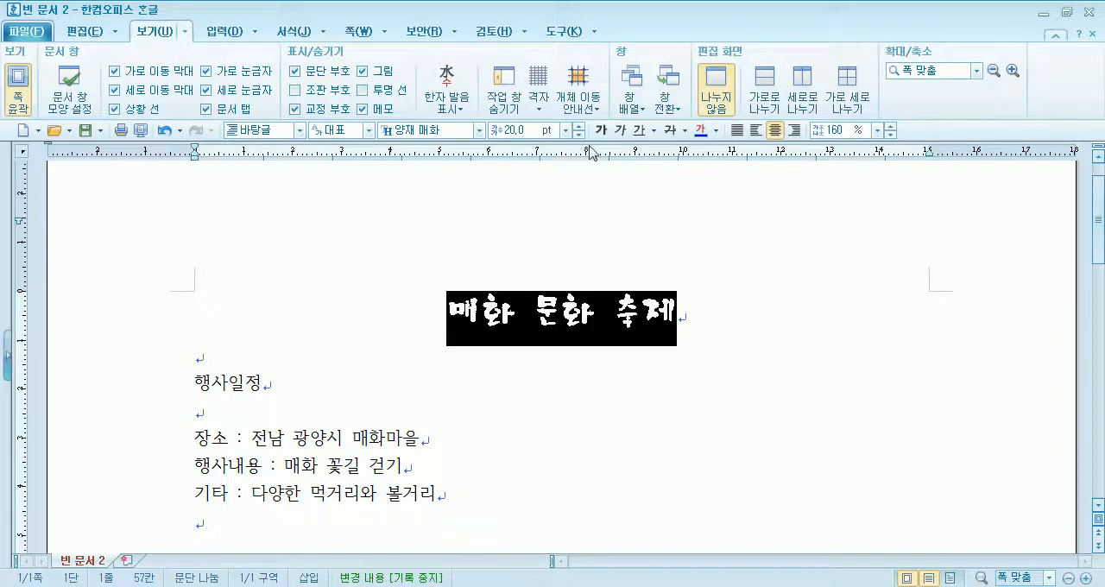
click(715, 131)
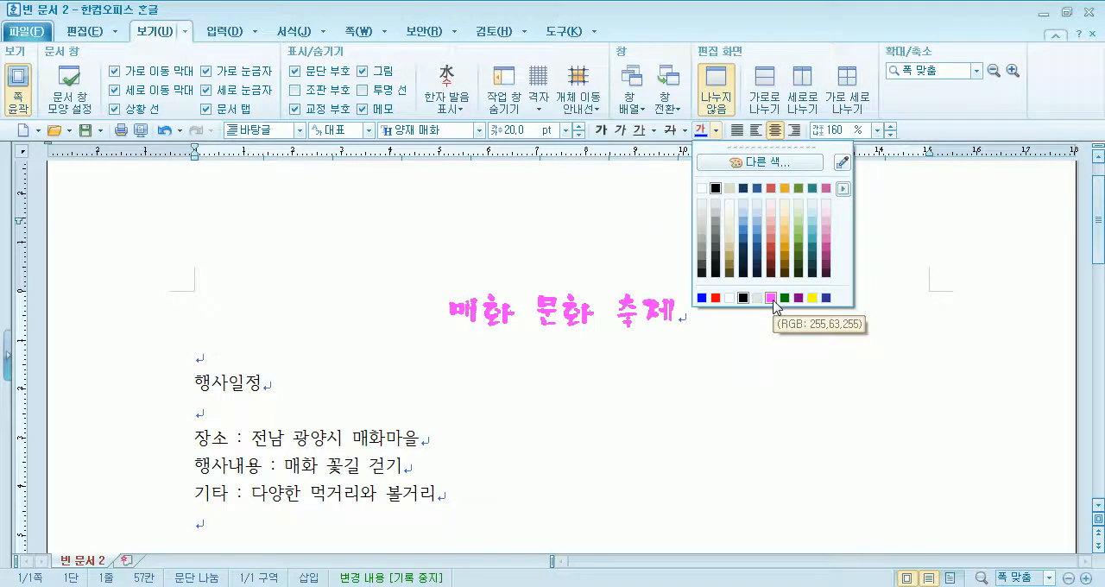
click(771, 298)
click(630, 356)
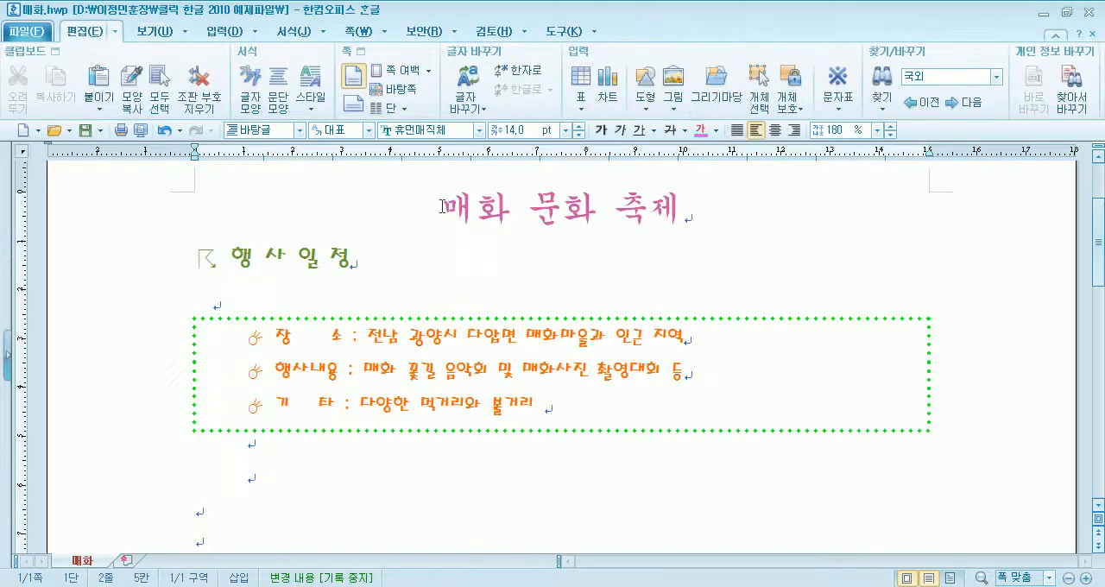
- Compare the title formatting in the example 매화.hwp with the title in 빈 문서 2
drag(443, 207, 683, 216)
key(alt+c)
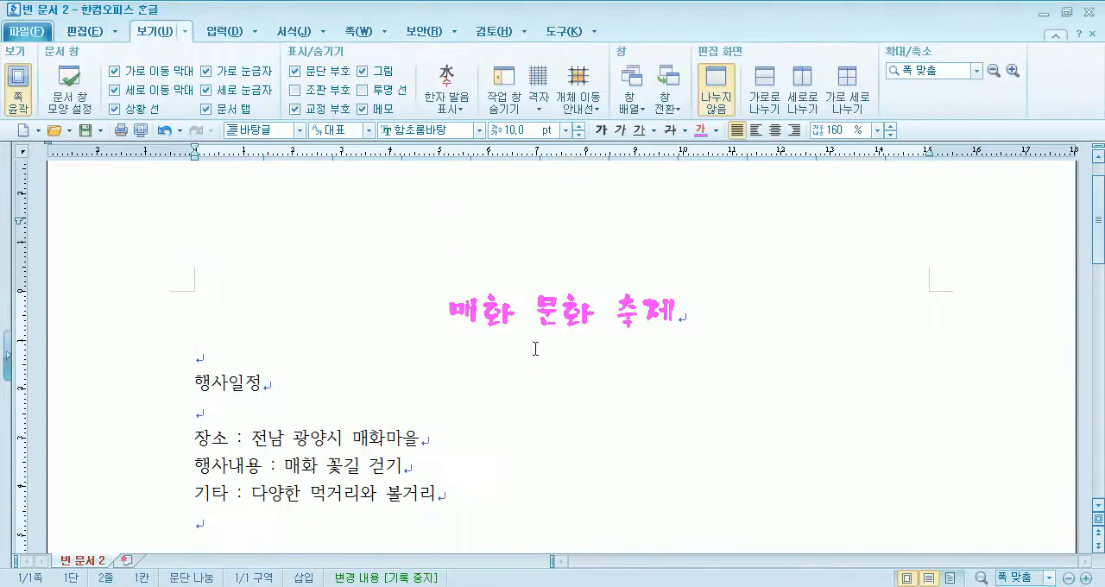
drag(446, 312, 704, 314)
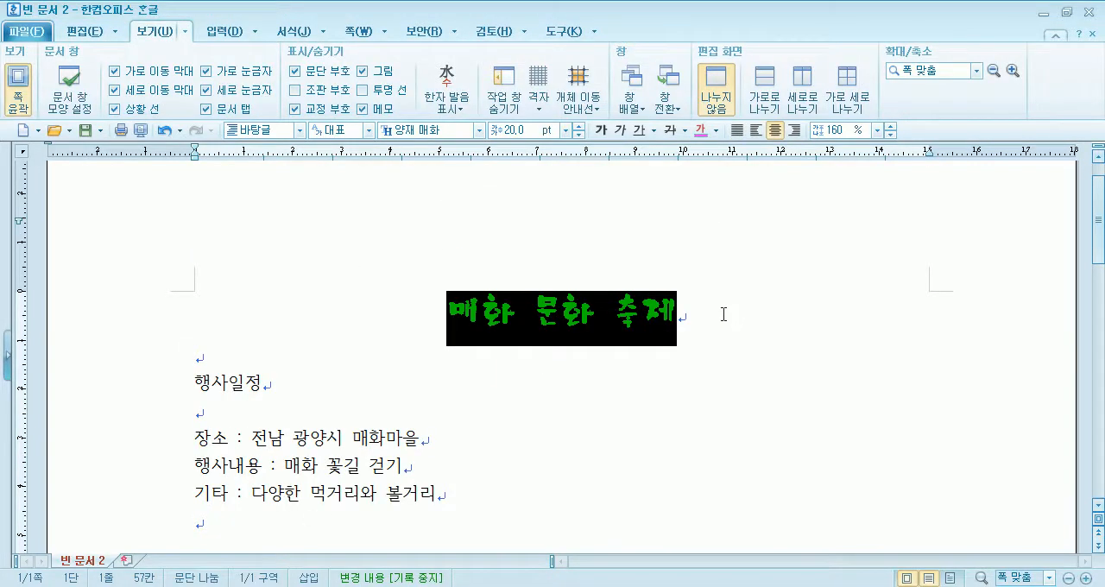
click(725, 314)
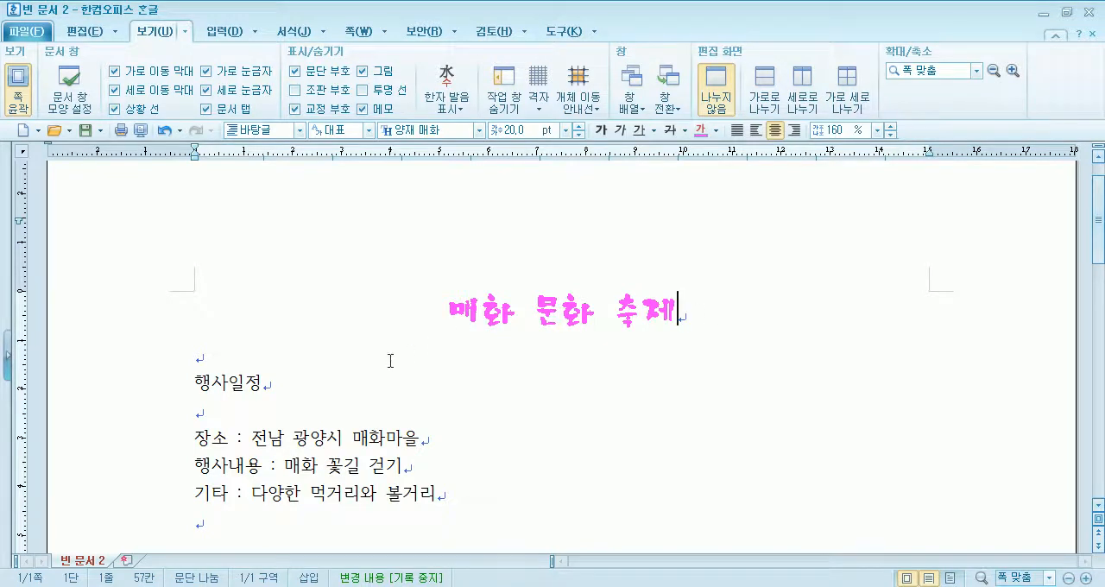
scroll(351, 377, down, 3)
drag(190, 282, 446, 339)
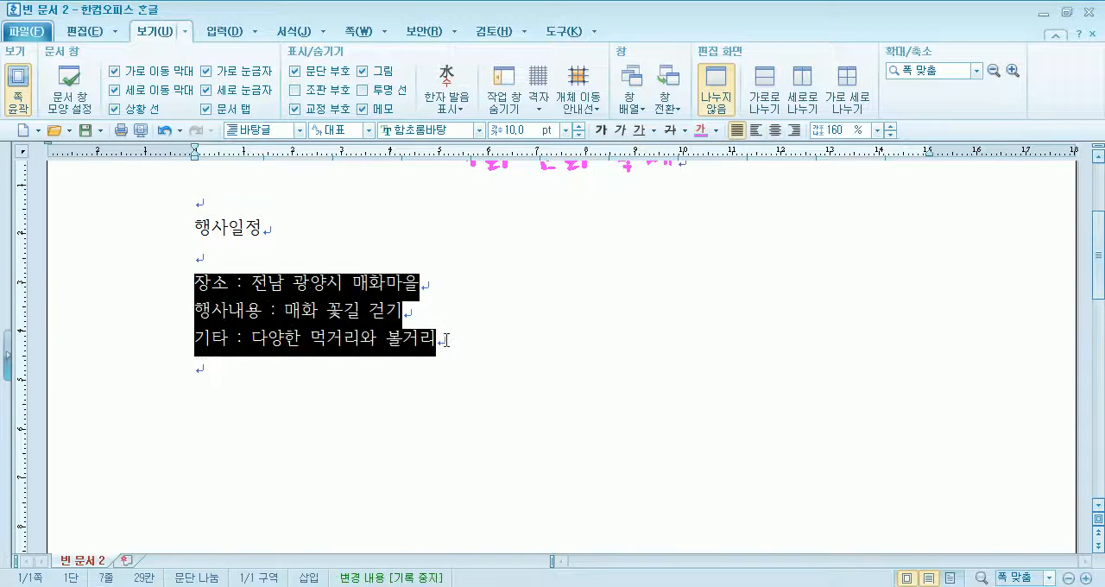
click(293, 31)
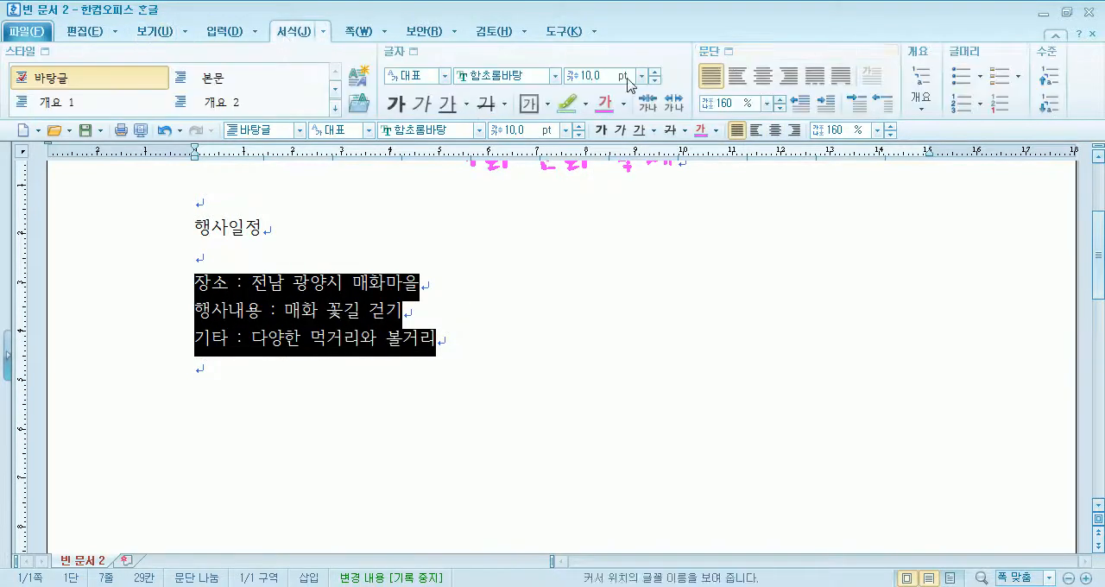
click(728, 51)
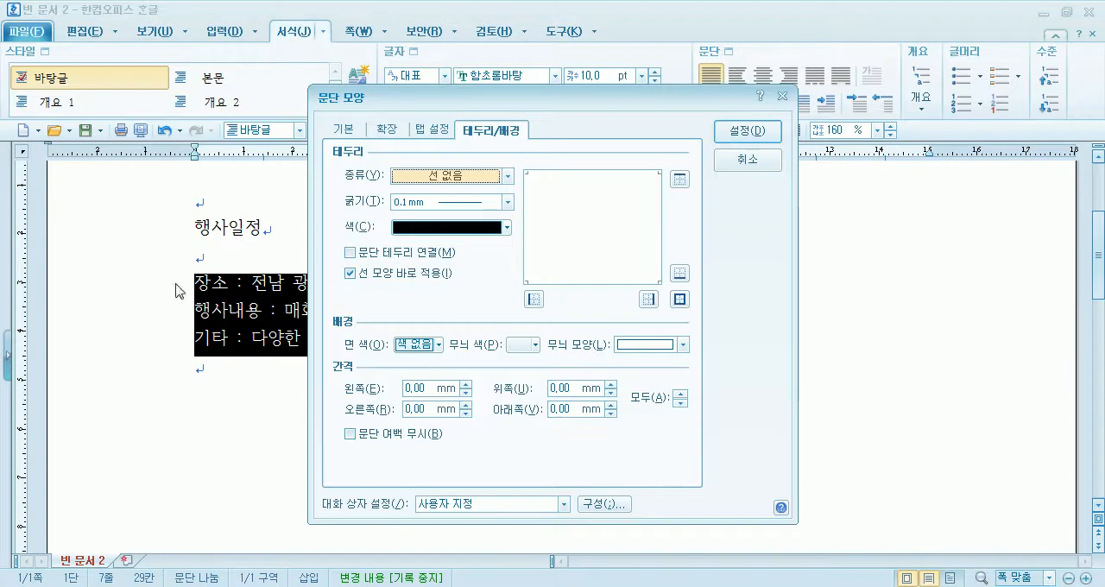
click(748, 161)
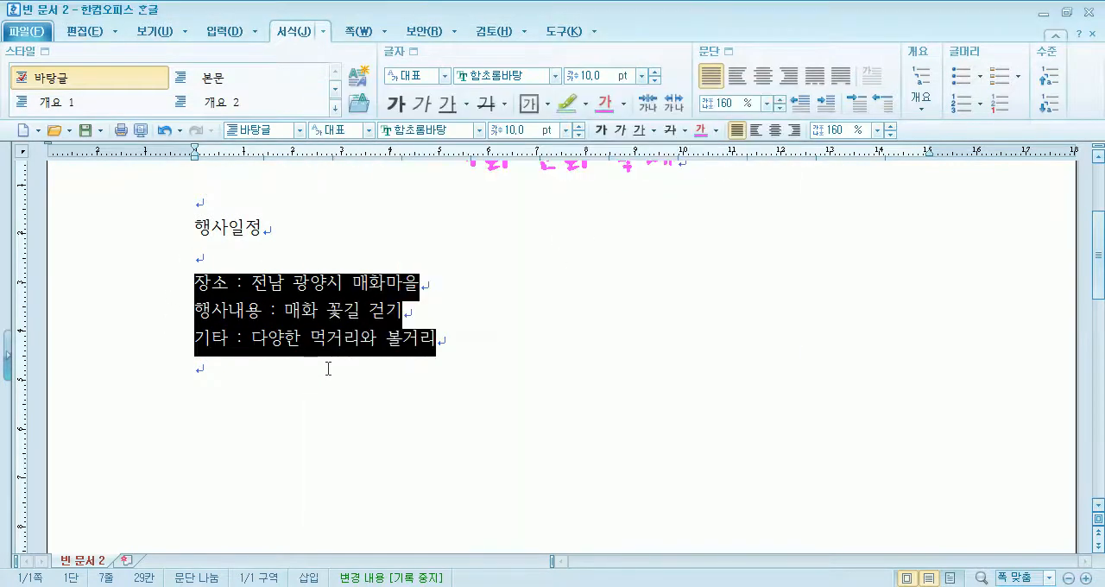
click(248, 312)
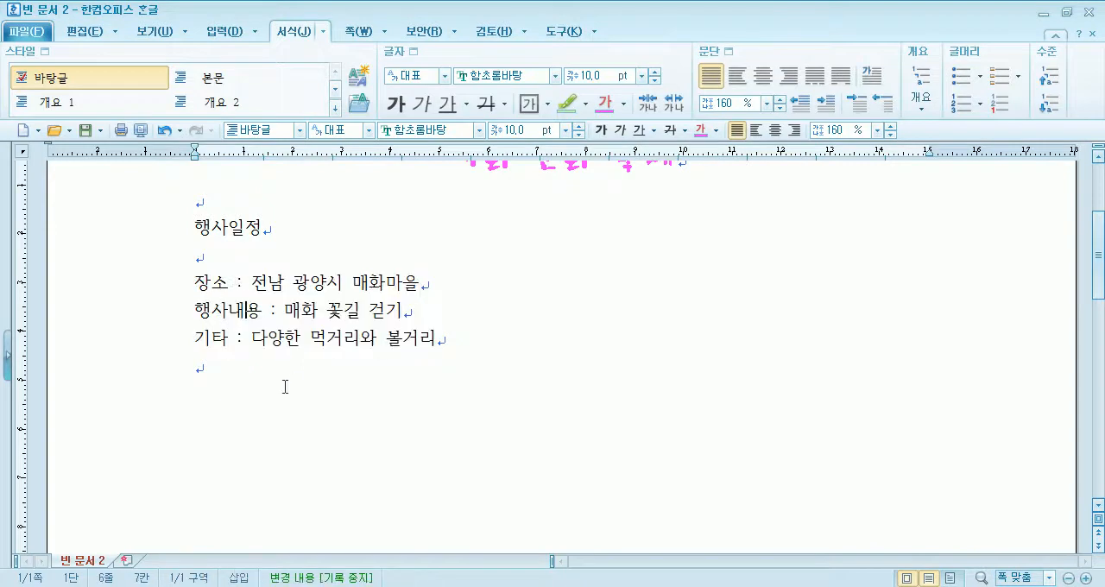
- Indent each of the three event lines with eight leading spaces
click(195, 282)
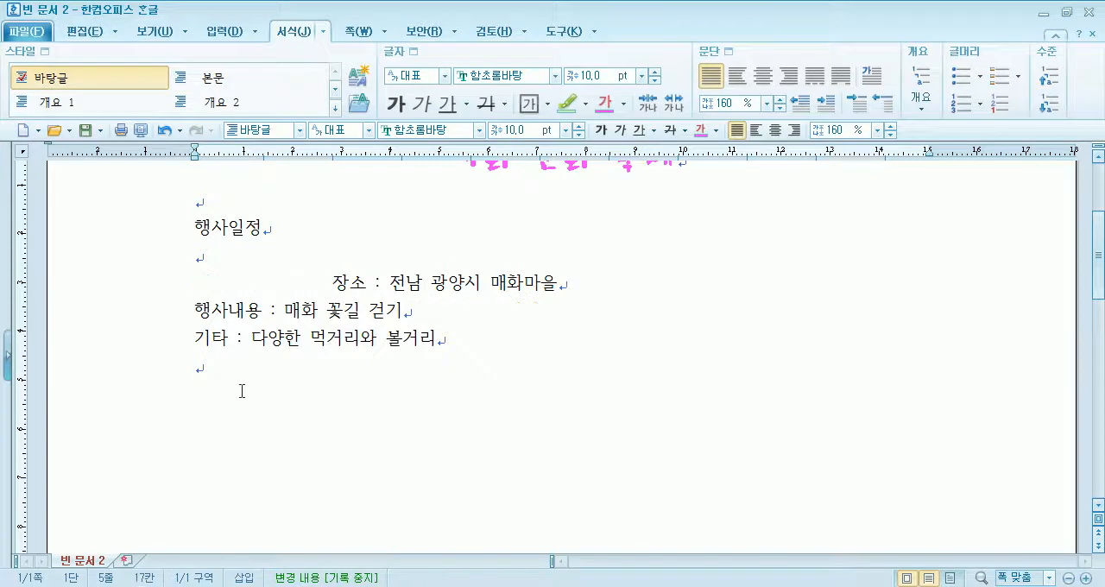
key(BackSpace)
key(BackSpace)
key(BackSpace)
key(BackSpace)
key(BackSpace)
key(BackSpace)
key(BackSpace)
key(BackSpace)
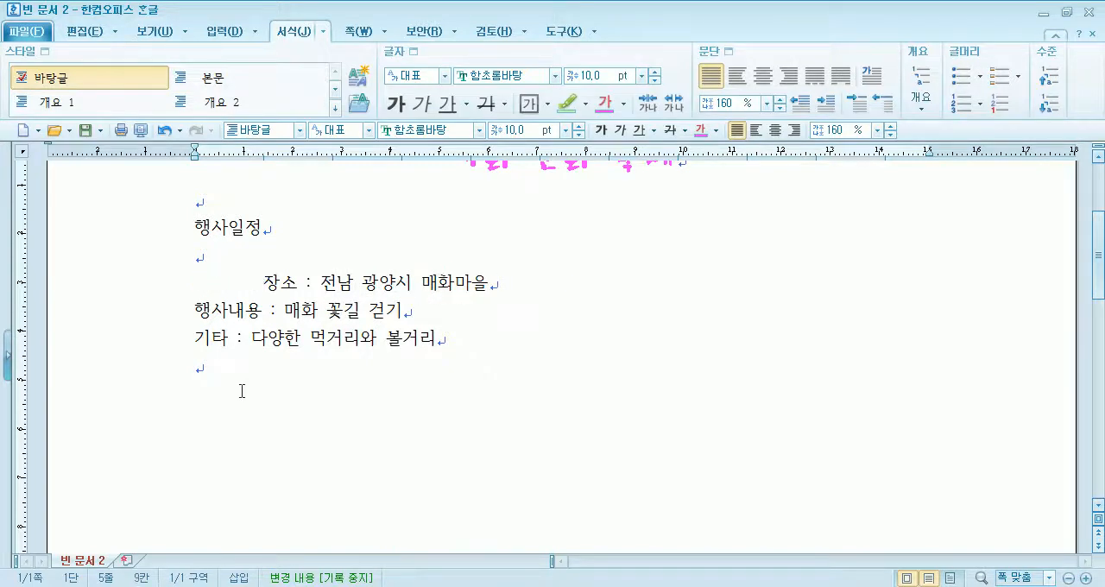
click(196, 309)
click(195, 340)
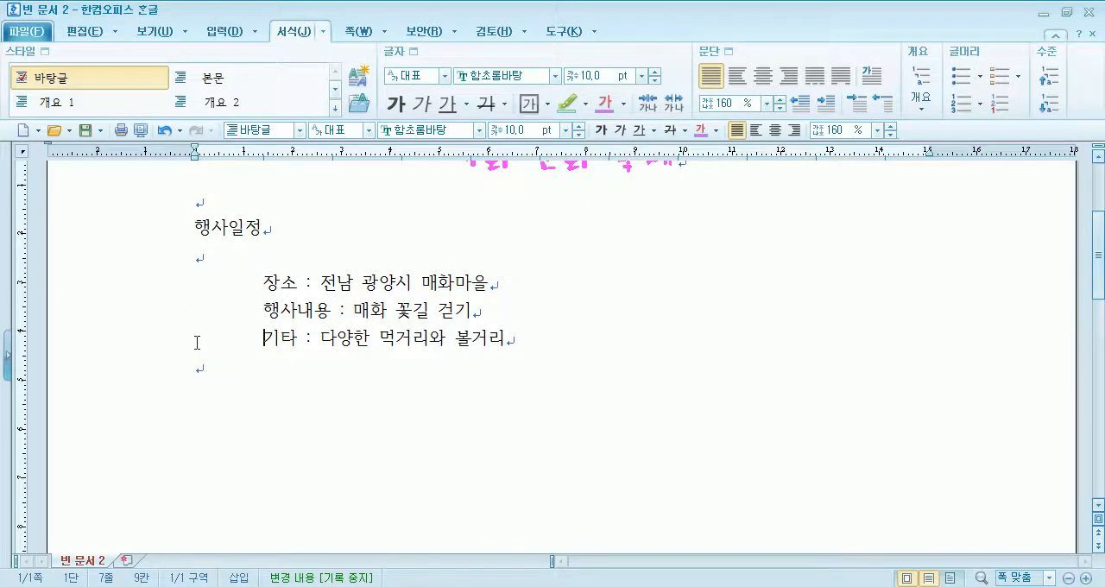
- Set the indent of the three event lines 장소, 행사내용 and 기타 to five leading spaces each
key(BackSpace)
key(BackSpace)
key(BackSpace)
key(BackSpace)
key(BackSpace)
key(BackSpace)
key(BackSpace)
key(BackSpace)
click(263, 309)
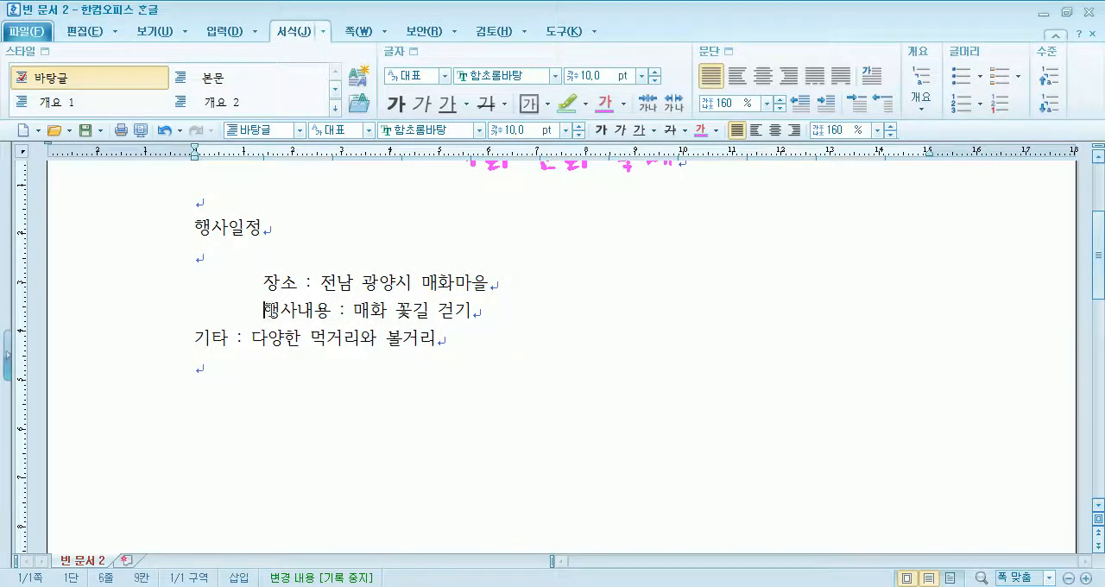
key(BackSpace)
key(BackSpace)
key(BackSpace)
key(BackSpace)
key(BackSpace)
key(BackSpace)
key(BackSpace)
key(BackSpace)
click(270, 287)
key(BackSpace)
key(BackSpace)
key(BackSpace)
key(BackSpace)
key(BackSpace)
key(BackSpace)
key(BackSpace)
key(BackSpace)
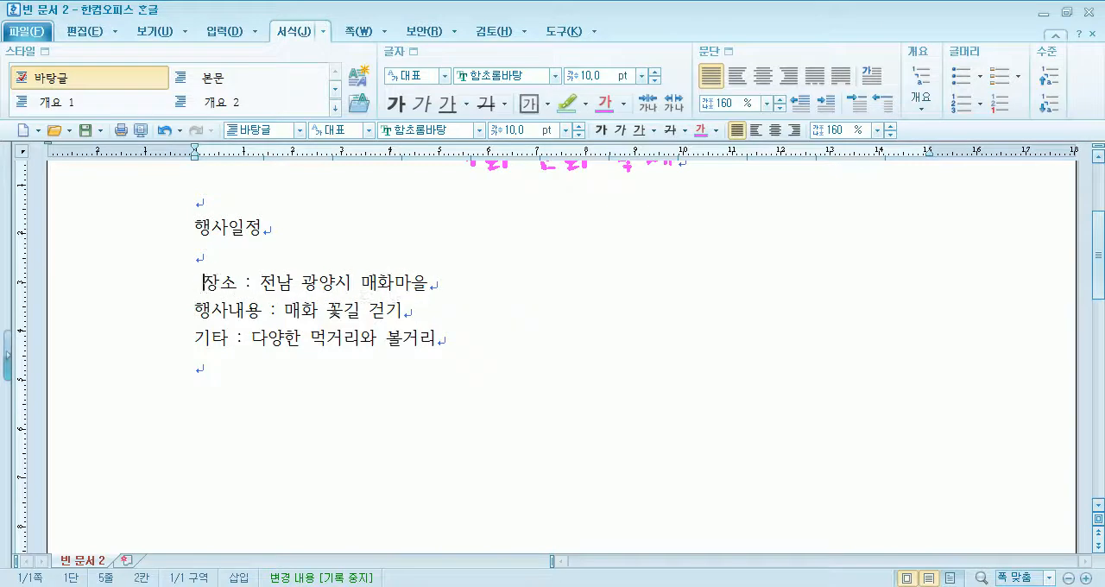
click(195, 309)
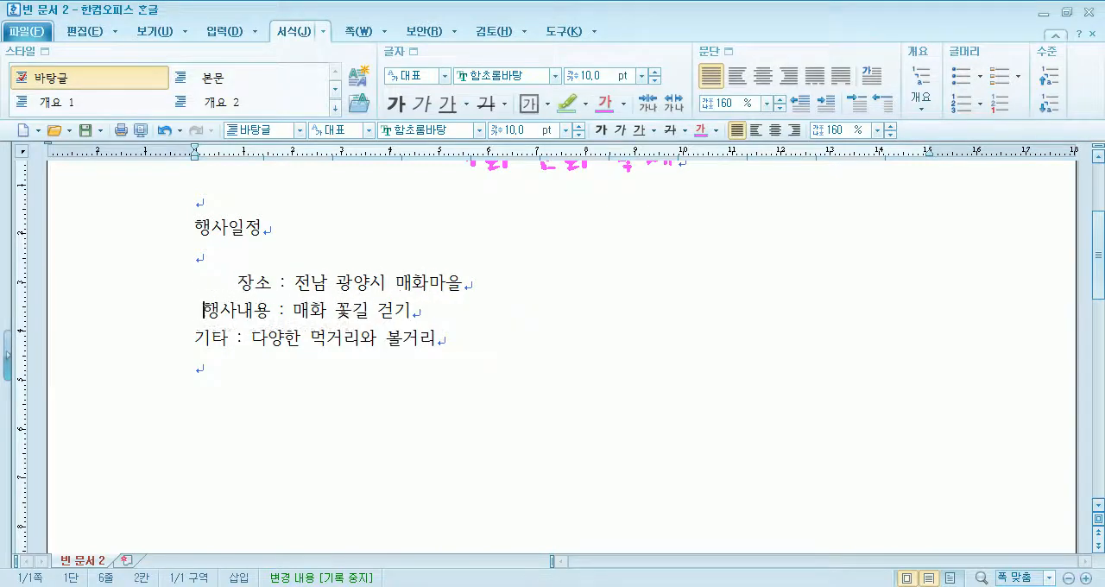
click(194, 337)
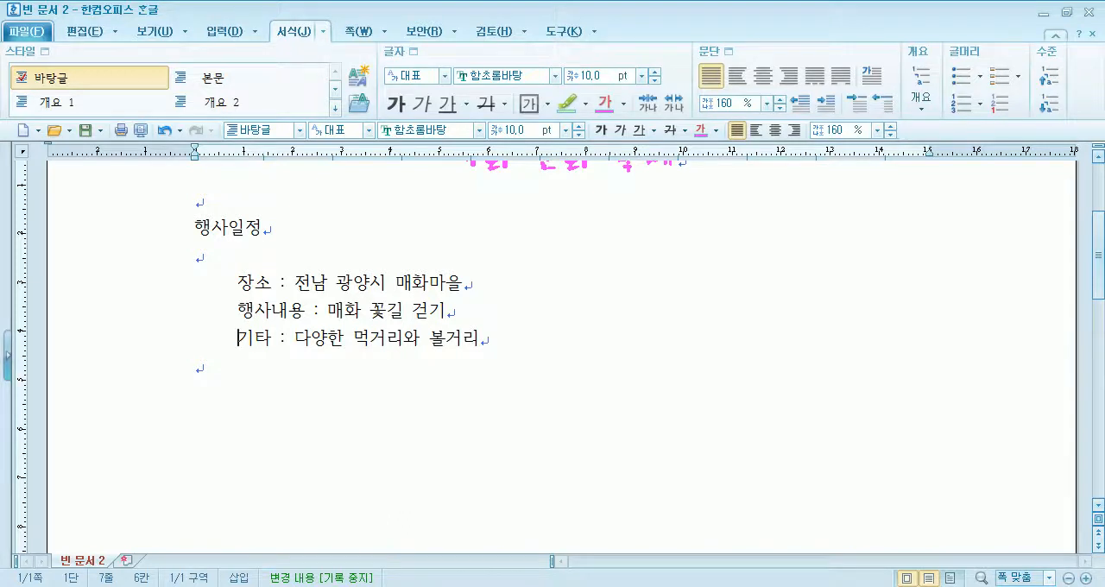
- Insert four spaces inside 장소 and inside 기타 to match the width of 행사내용 and align the colons
click(283, 283)
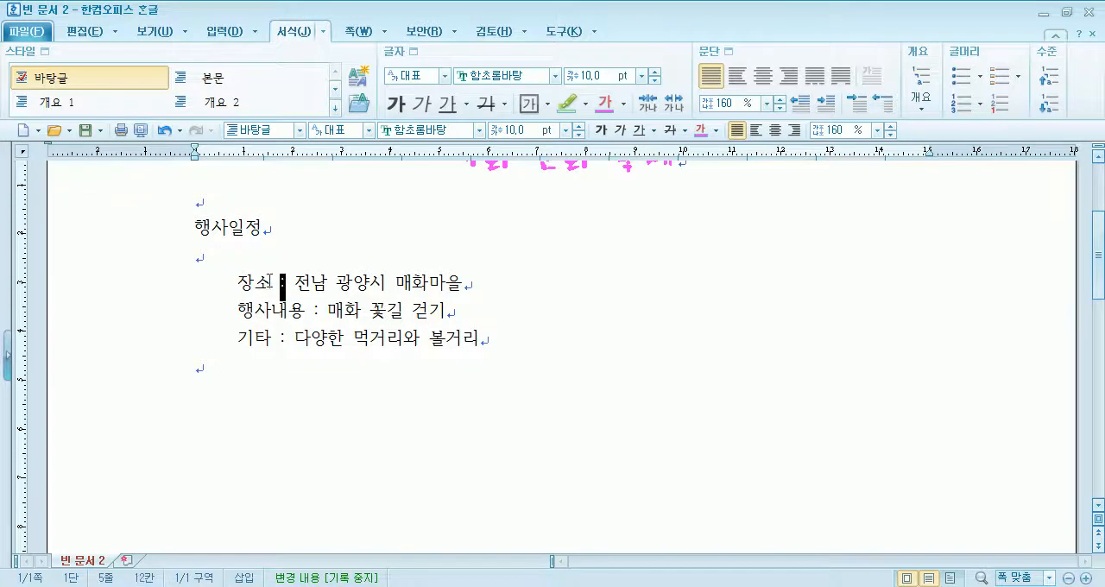
click(291, 283)
click(254, 284)
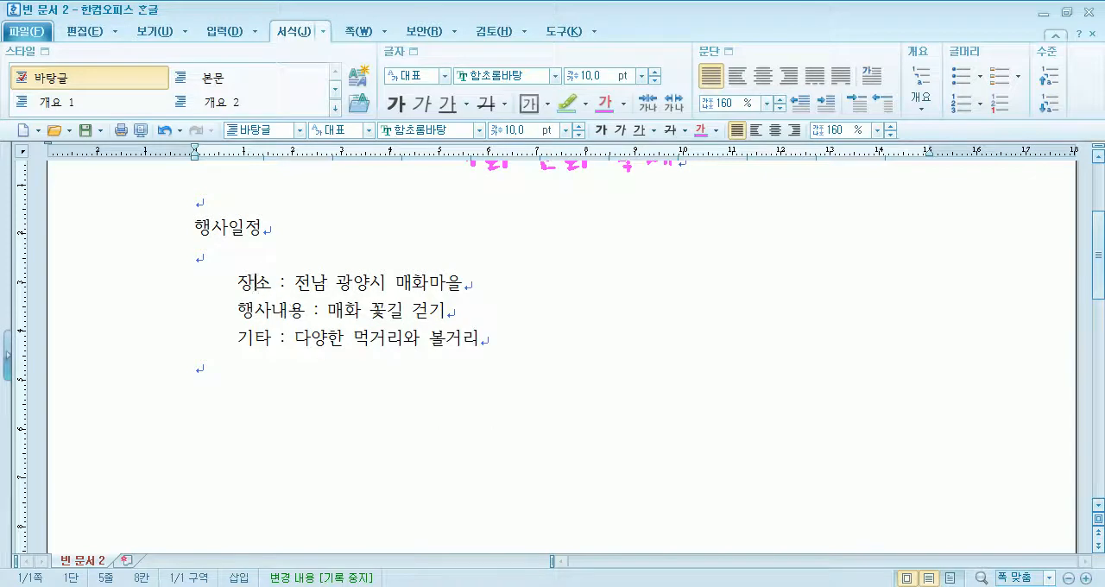
click(262, 345)
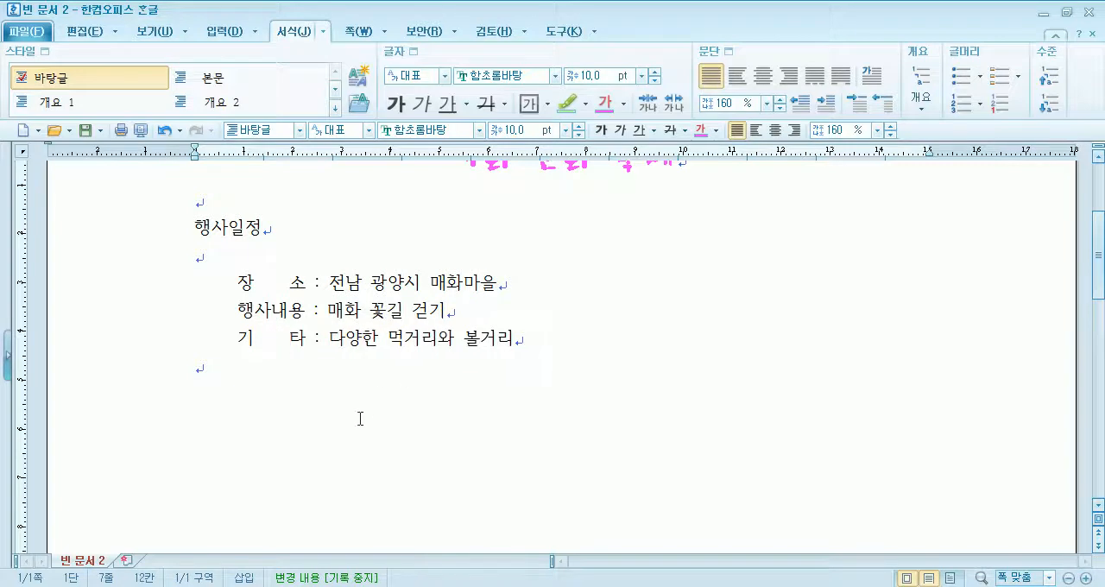
drag(252, 285, 291, 288)
drag(256, 338, 289, 337)
- Copy the three event lines and paste them below the originals, leaving one blank line between the blocks
drag(123, 293, 114, 356)
key(ctrl+c)
click(290, 413)
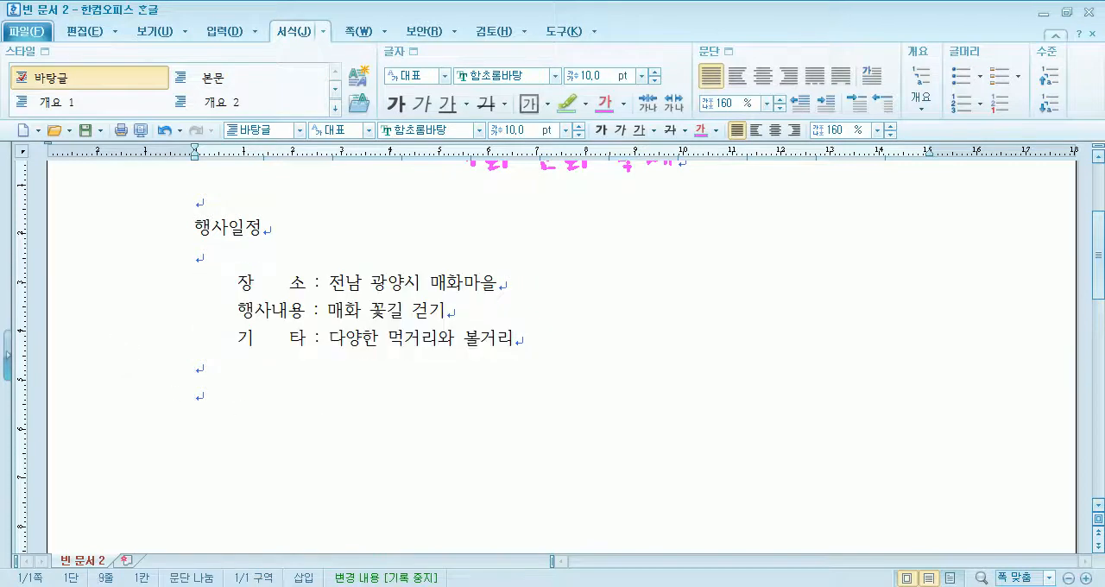
key(ctrl+v)
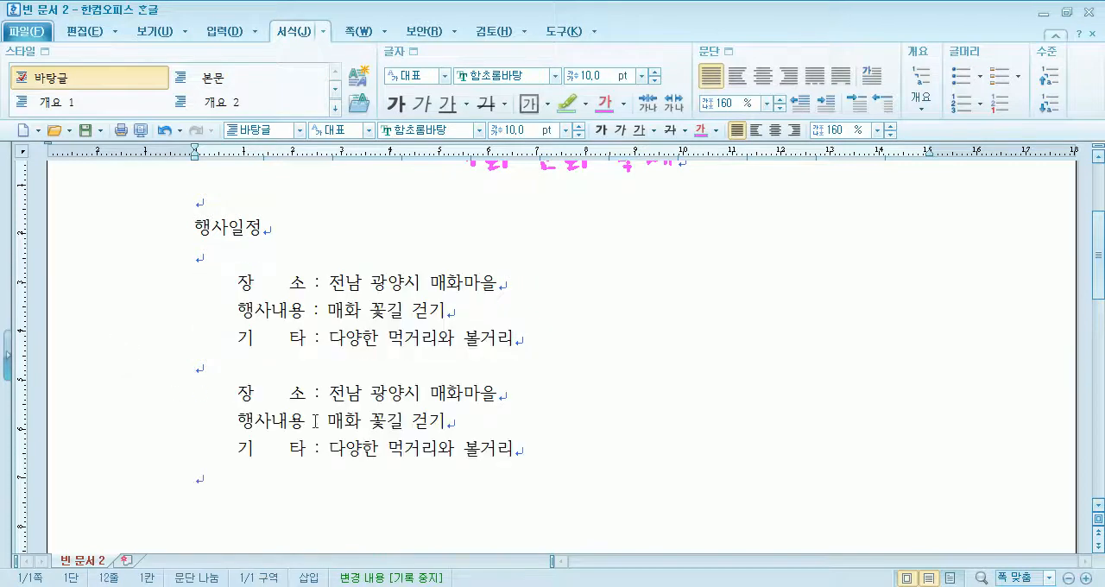
- Delete the spaces inside 장소 and 기타 in the copied event lines
click(248, 395)
key(Delete)
key(Delete)
key(Delete)
key(Delete)
click(263, 448)
key(Delete)
key(Delete)
key(Delete)
key(BackSpace)
- Shorten 행사내용 to 내용 in the copied second event line
click(242, 420)
key(Delete)
key(Delete)
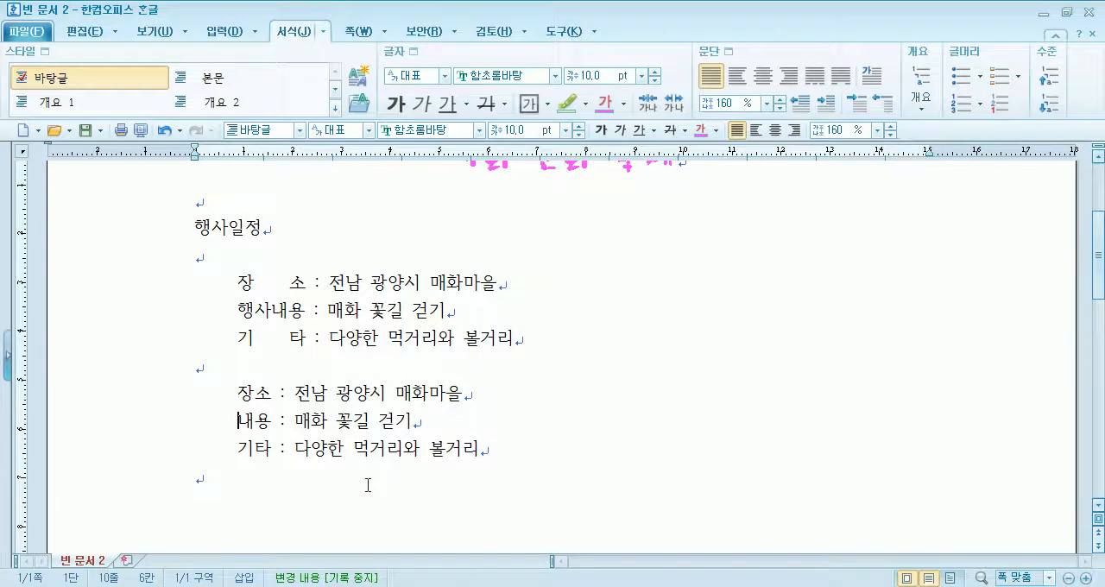
- Compare the label spacing and colon alignment in the original event lines with those in the copied lines
scroll(232, 444, down, 1)
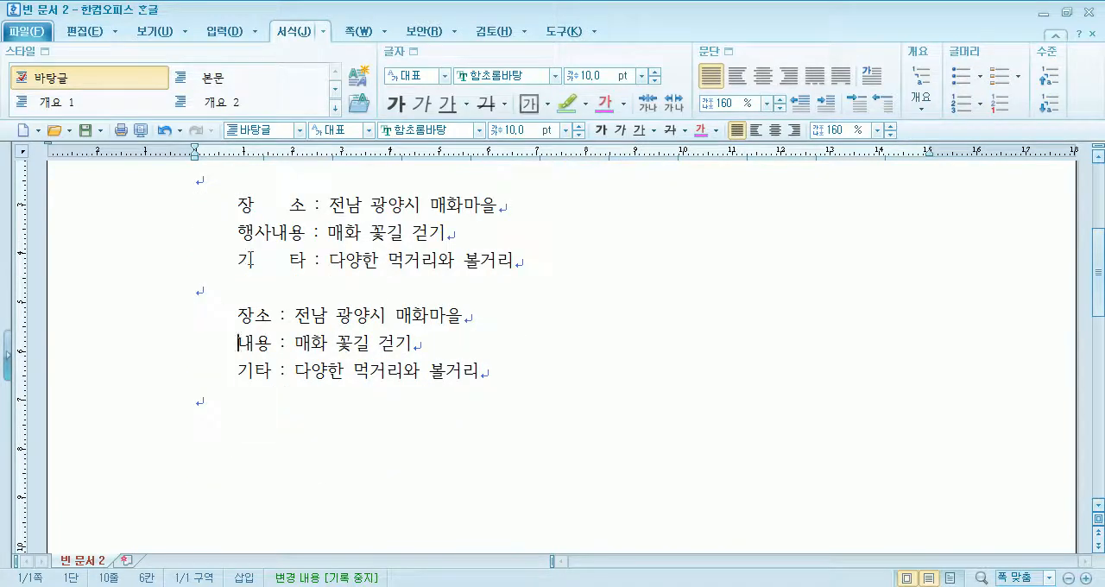
drag(231, 234, 285, 221)
click(273, 205)
scroll(259, 207, up, 1)
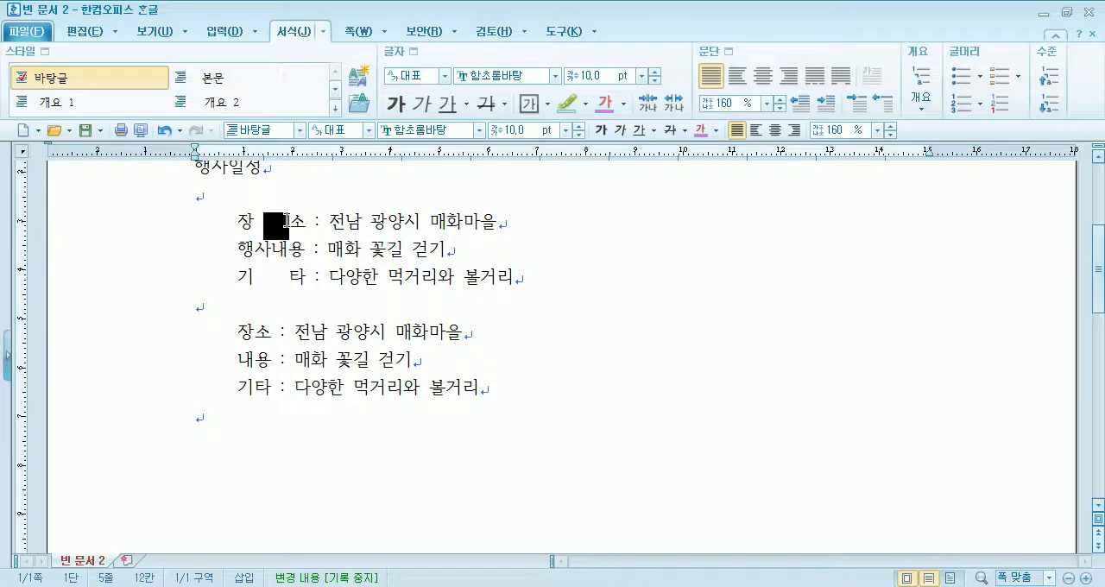
drag(255, 278, 284, 277)
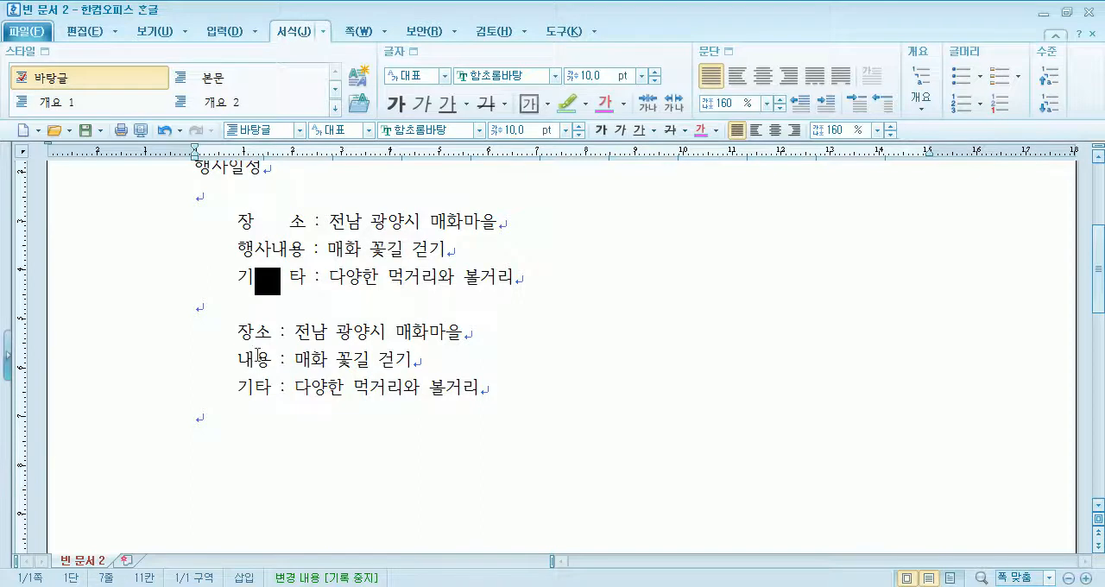
click(257, 360)
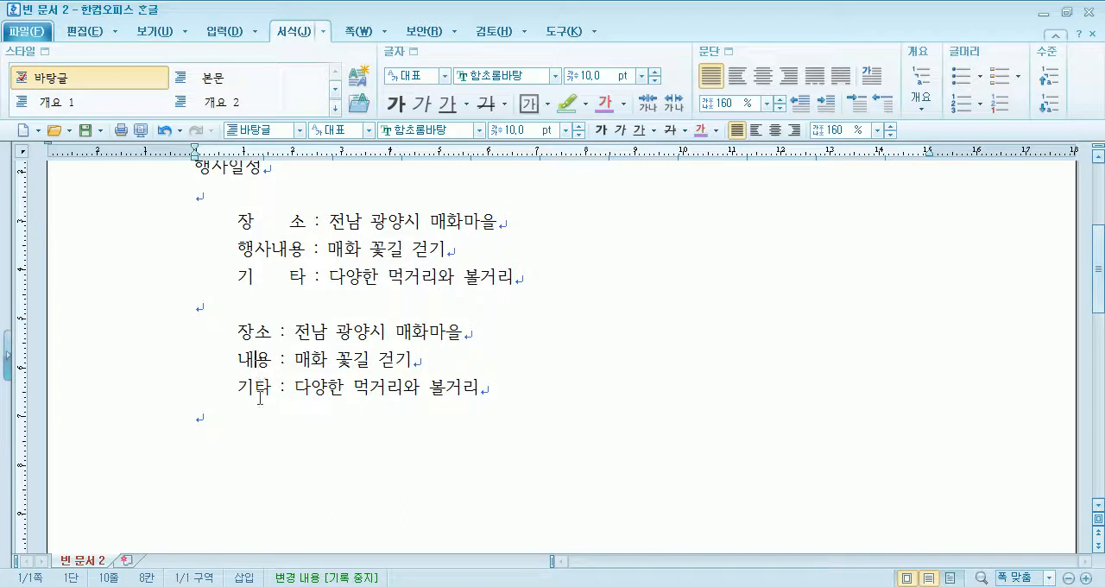
drag(228, 221, 317, 281)
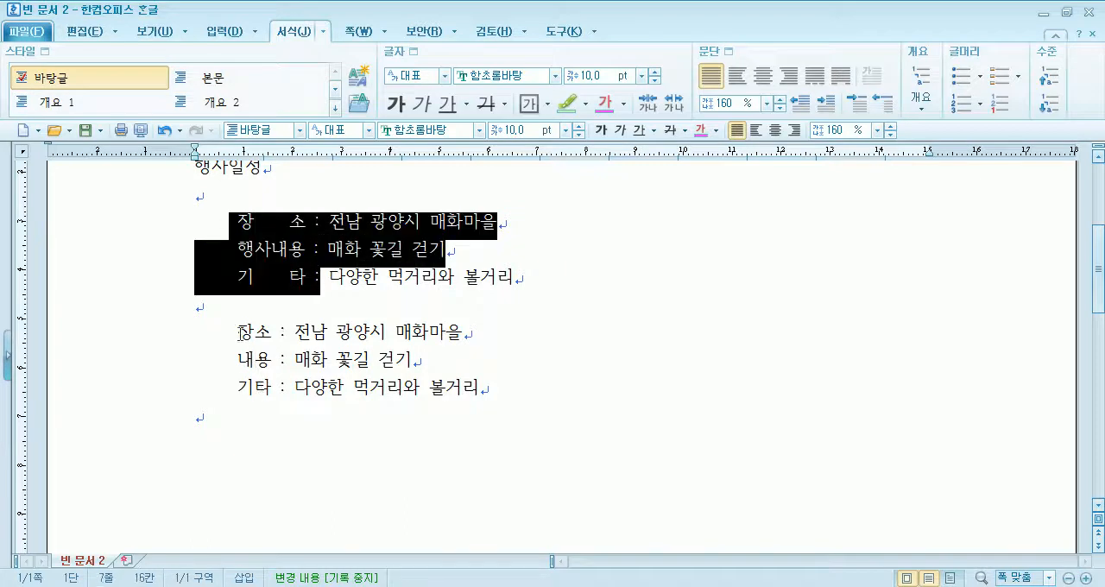
drag(239, 332, 277, 388)
click(393, 437)
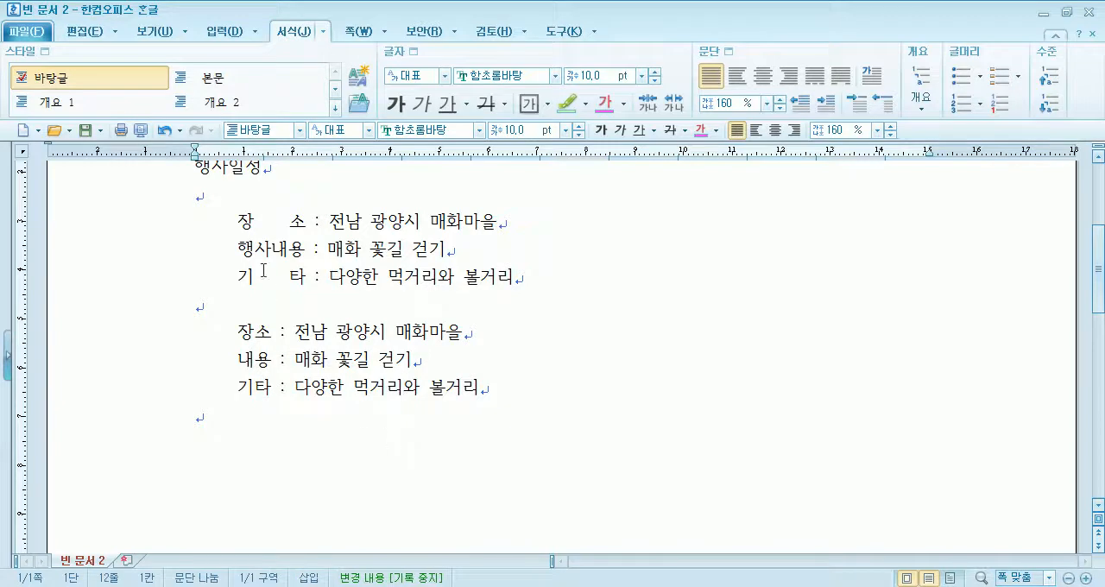
click(256, 226)
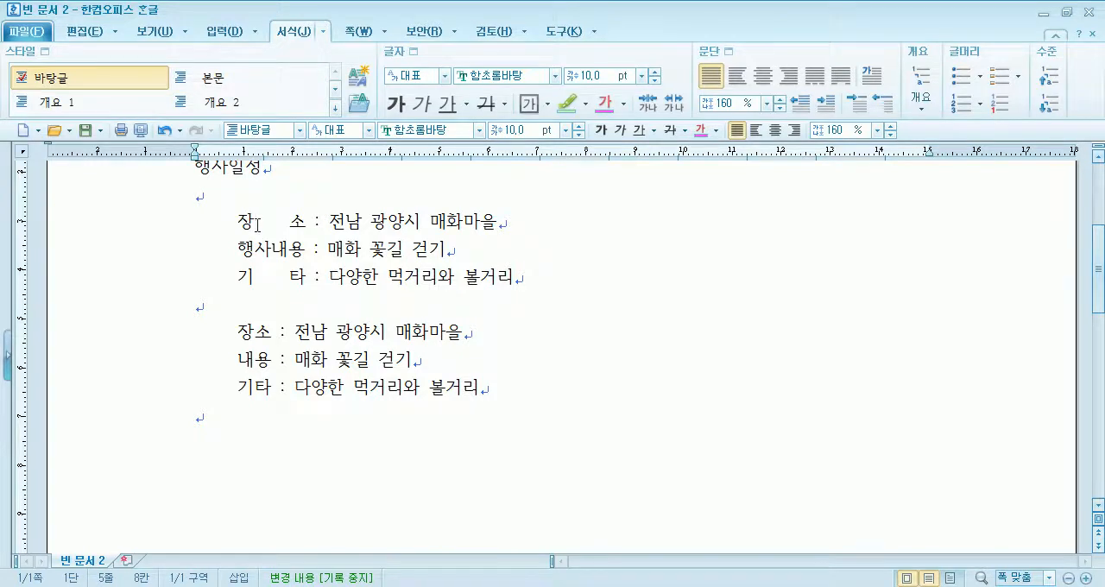
drag(239, 248, 288, 250)
- Add two indented lines reading 시간 and 날짜 below the original 기타 line
click(240, 302)
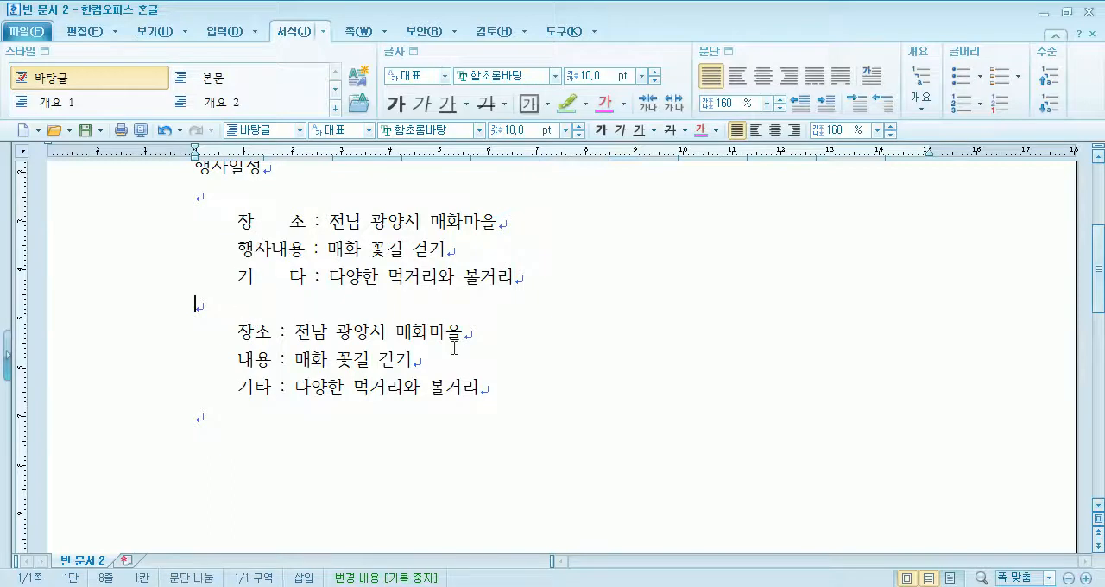
key(Left)
key(Return)
key(Tab)
key(BackSpace)
key(Tab)
text(시)
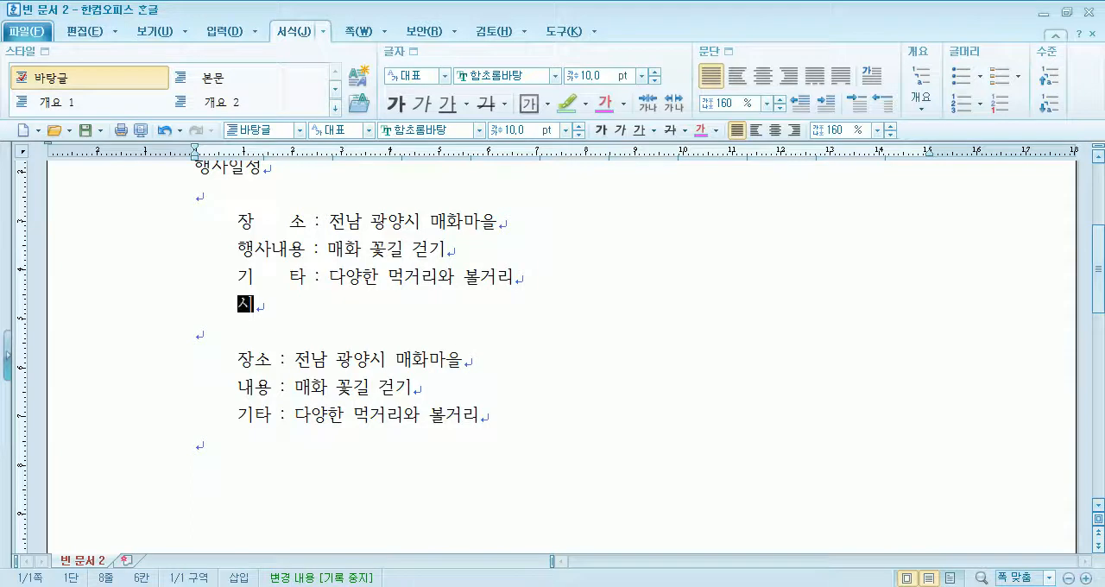
text(가ㄴ)
key(Return)
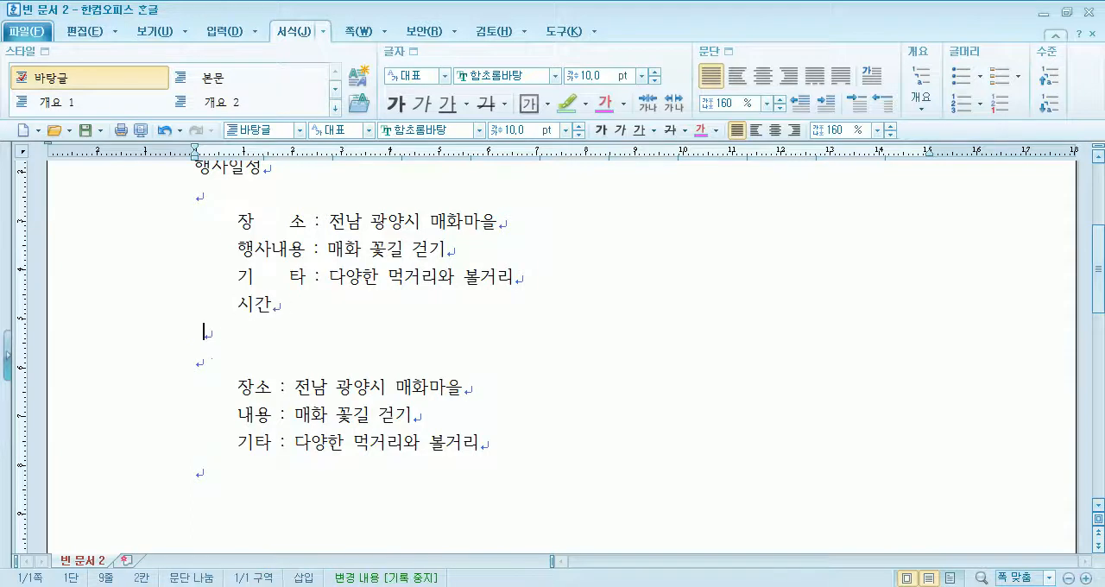
key(Tab)
text(날짜)
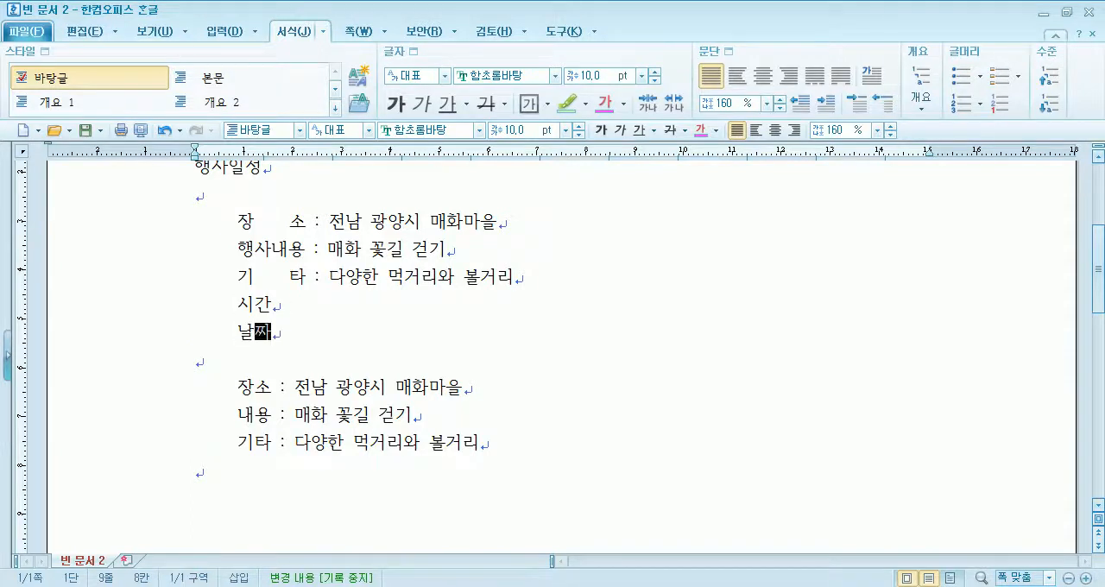
text( :  :)
- Put a colon after 시간 and 날짜 and insert four spaces inside each label to align with the lines above
key(Up)
key(Left)
key(Left)
key(Left)
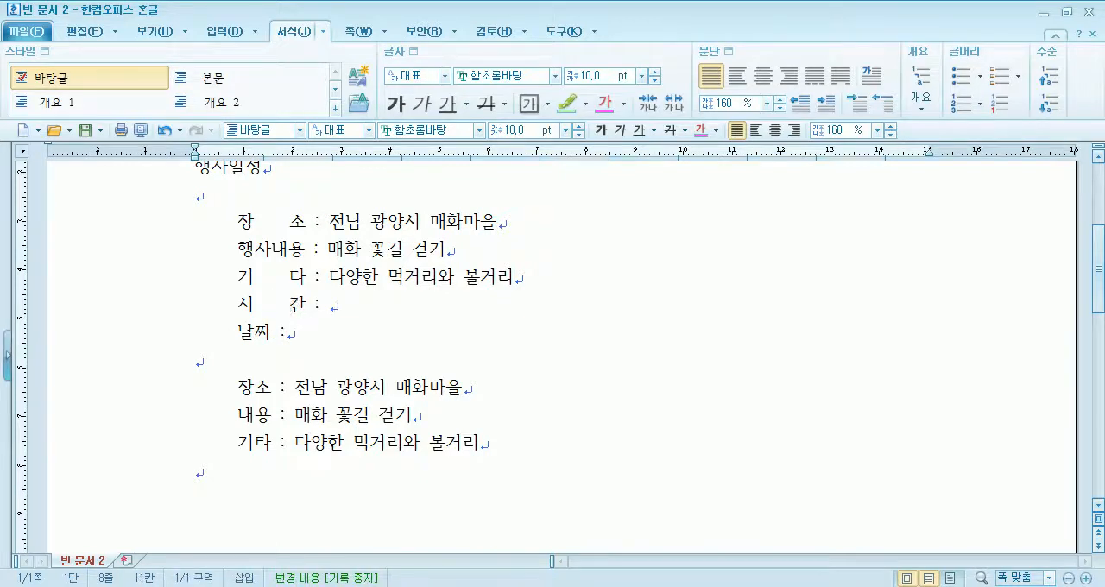
key(Down)
- Shorten 행사내용 to 내용 in the original second event line and insert four spaces inside the label
click(239, 249)
key(Down)
key(Delete)
key(ctrl+z)
key(Up)
key(Right)
key(Right)
key(Left)
key(Left)
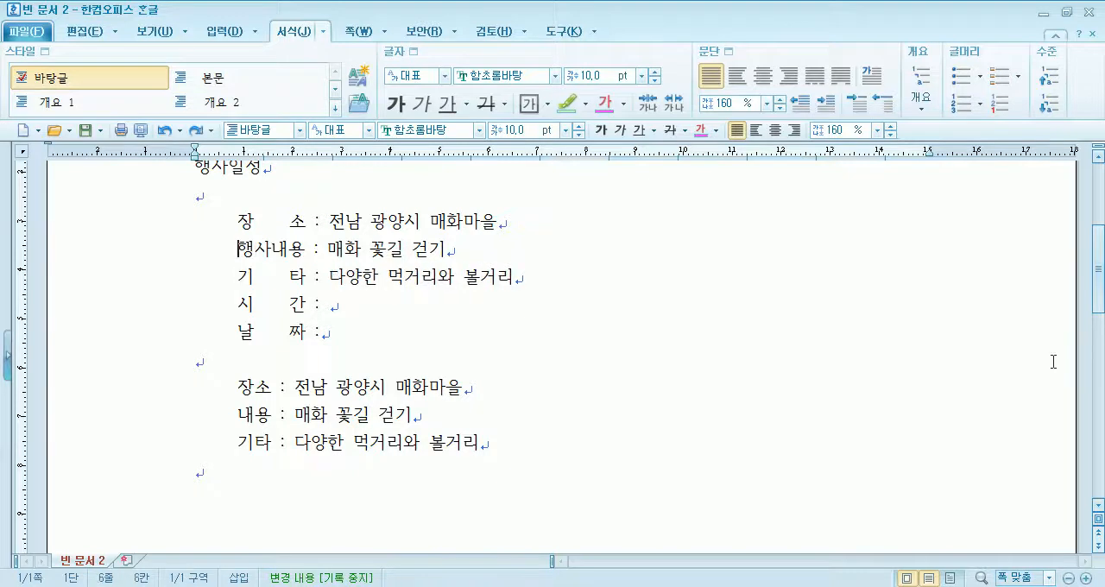
key(Delete)
key(Delete)
key(Right)
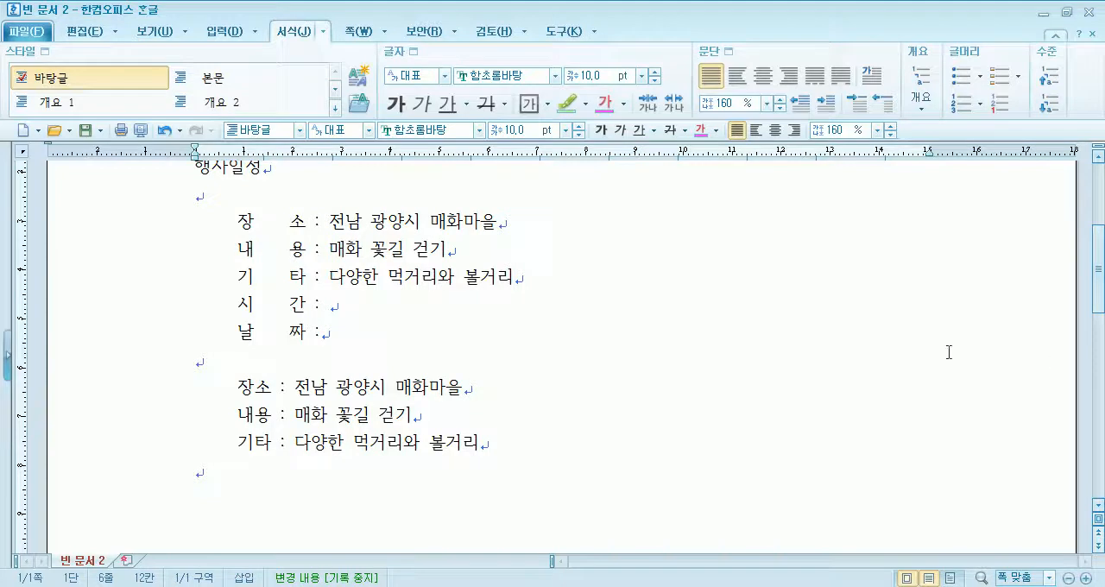
- Delete two of the spaces inside each of the five labels from 장소 to 날짜 in the original block
click(266, 223)
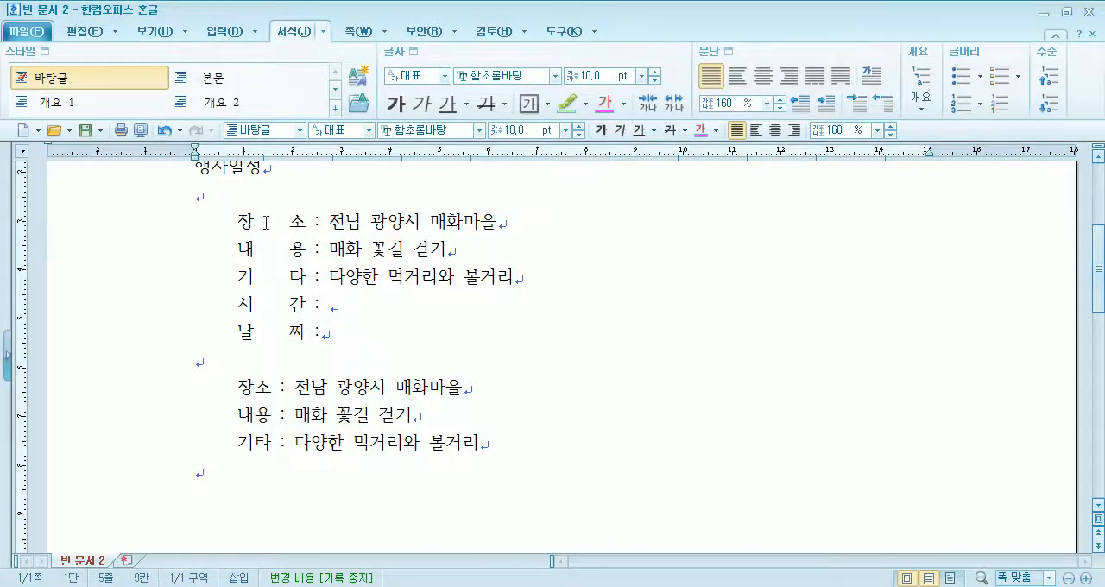
key(Delete)
key(Delete)
key(Down)
key(Delete)
key(Delete)
key(Down)
key(Delete)
key(Delete)
key(Down)
key(Delete)
key(Delete)
key(Down)
key(Delete)
key(Delete)
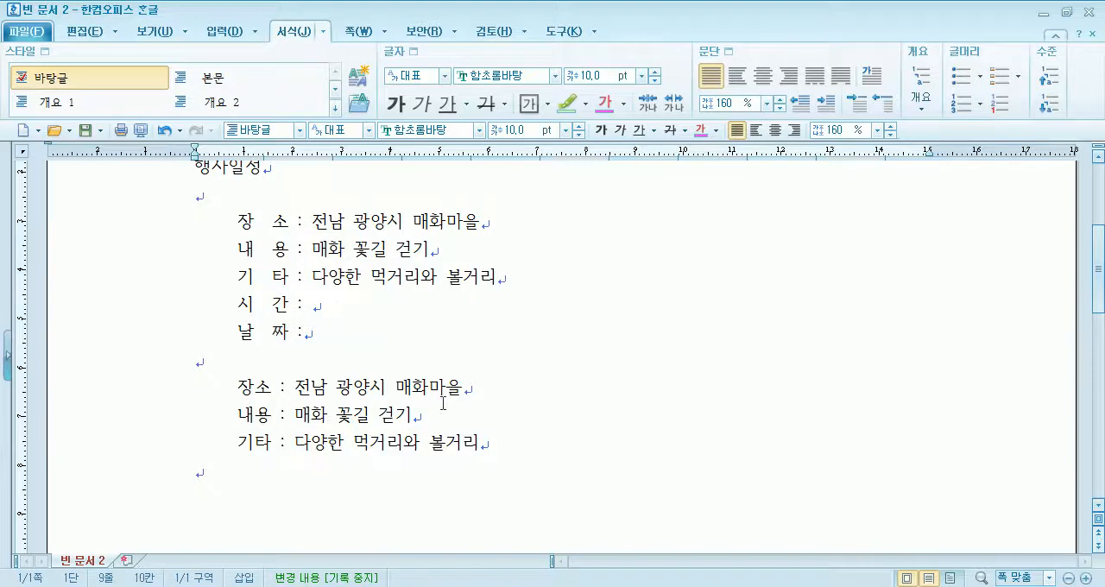
- Insert one space inside 장소, 내용 and 기타 in the copied event lines
click(260, 388)
click(258, 415)
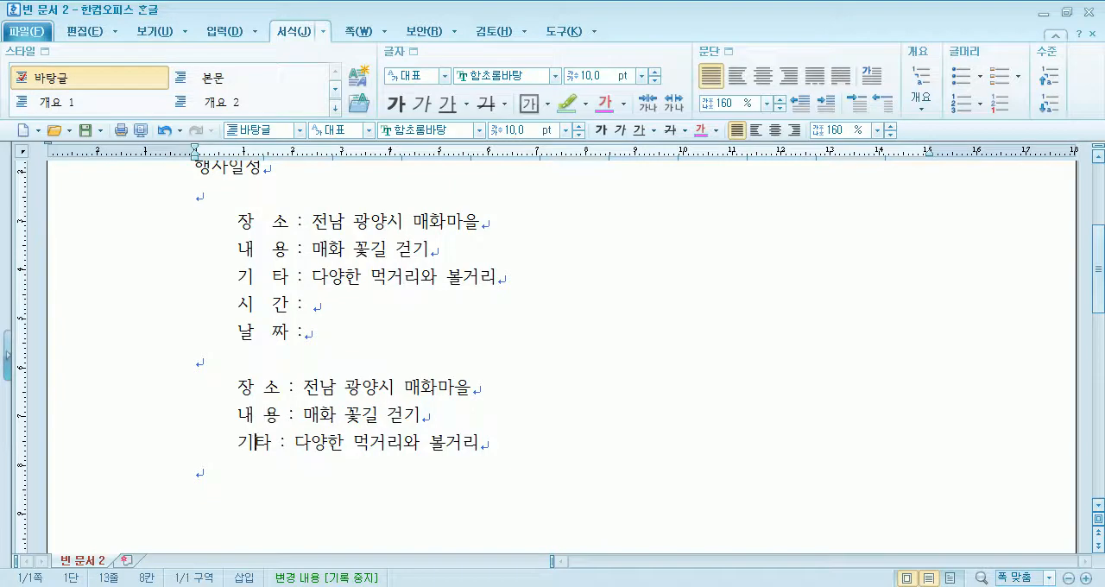
click(258, 443)
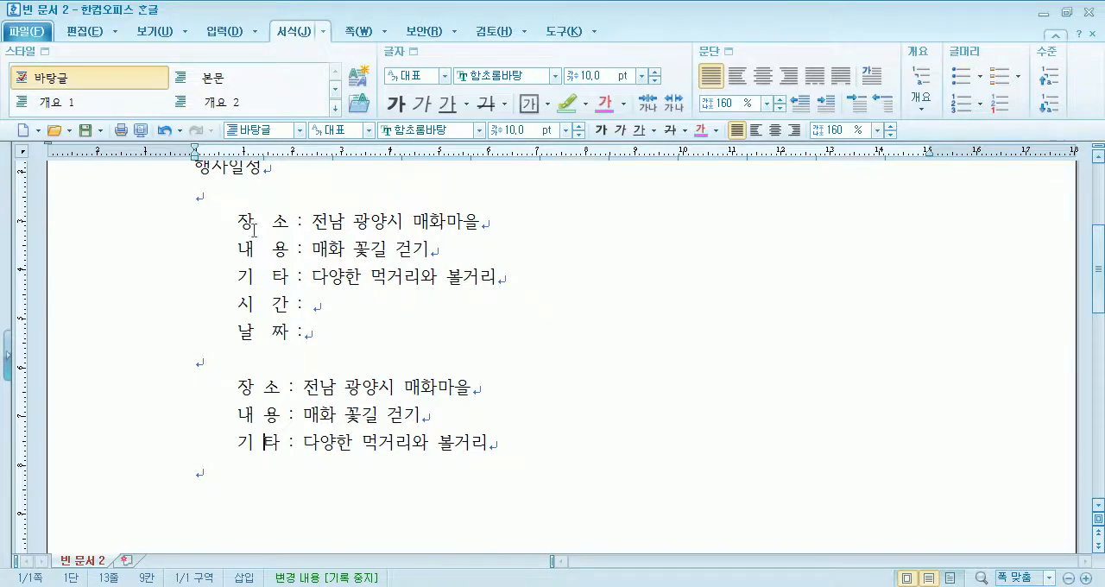
- Apply a red 0.1 mm dash-dot-dot paragraph border on all sides of the five lines from 장소 to 날짜
drag(221, 222, 303, 331)
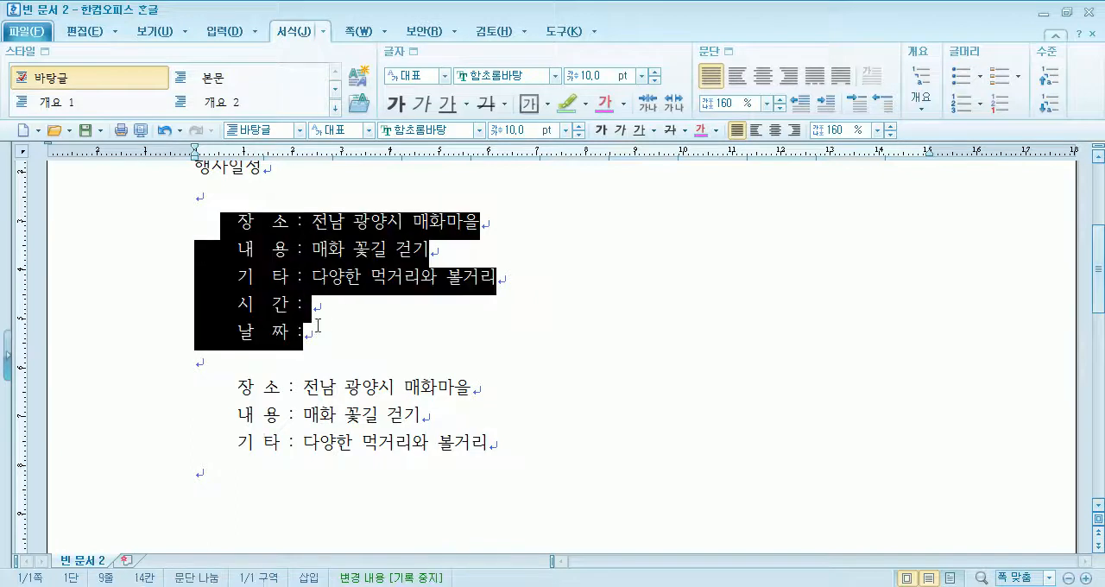
click(728, 51)
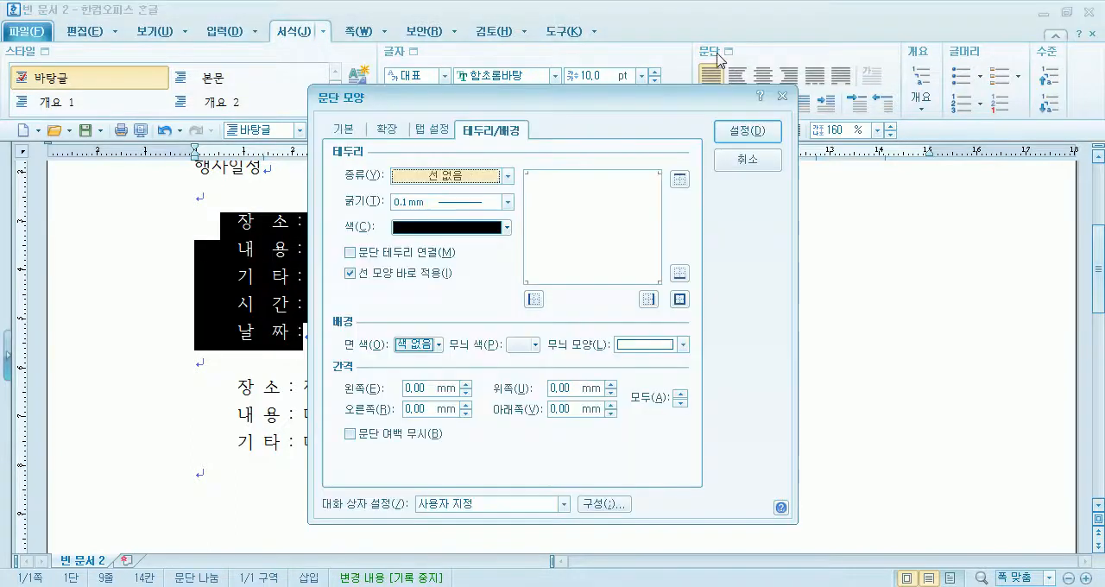
click(494, 182)
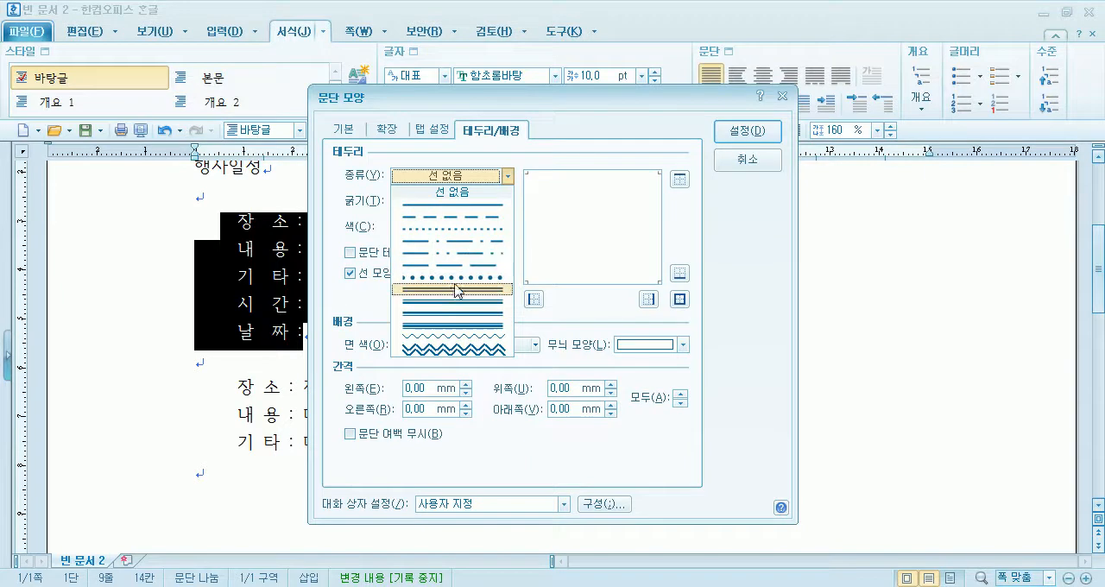
click(458, 256)
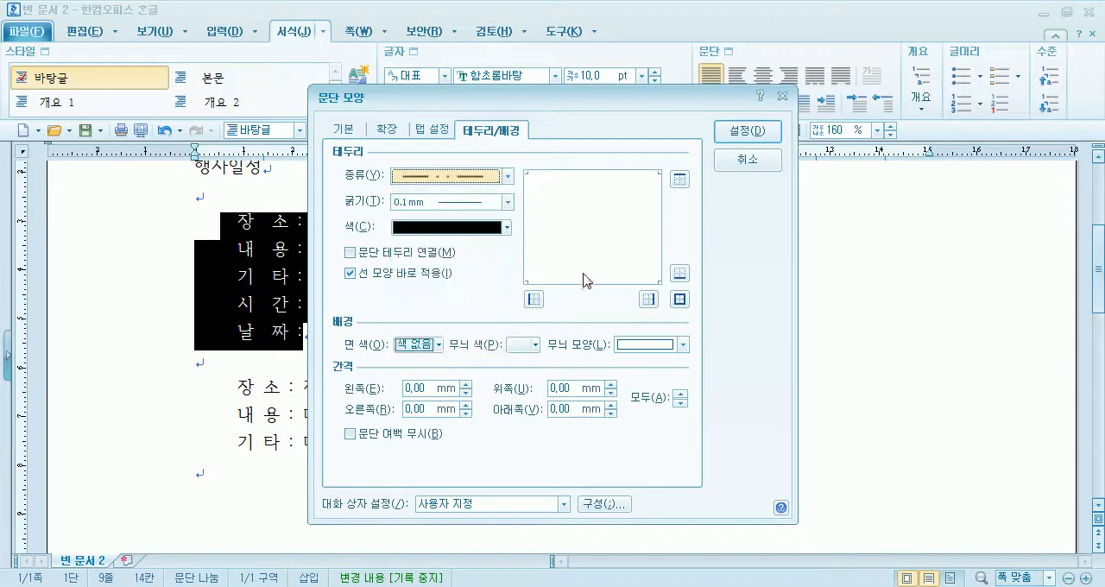
click(434, 229)
click(428, 383)
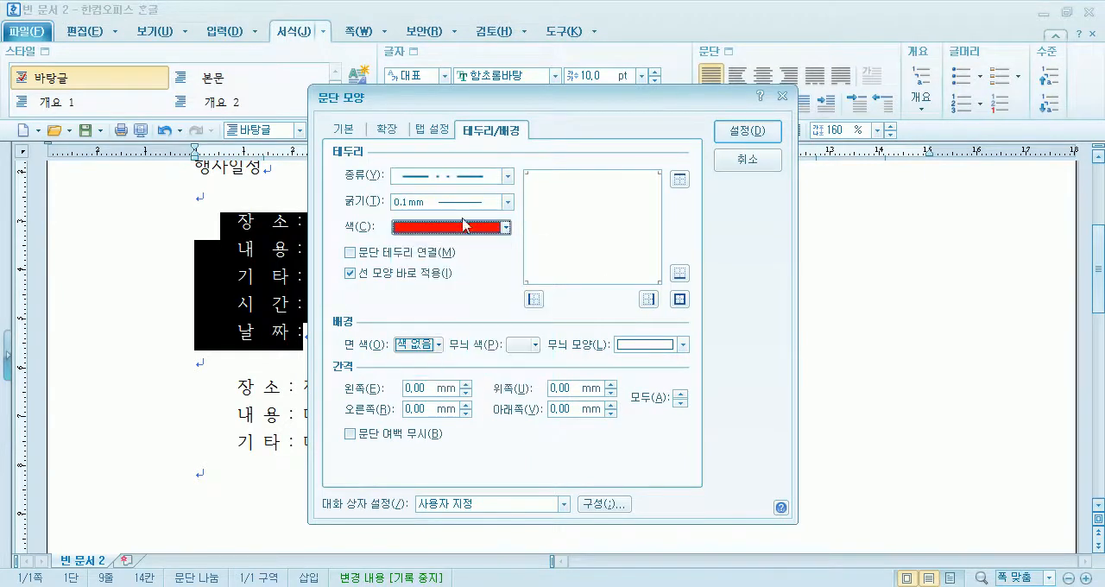
click(679, 298)
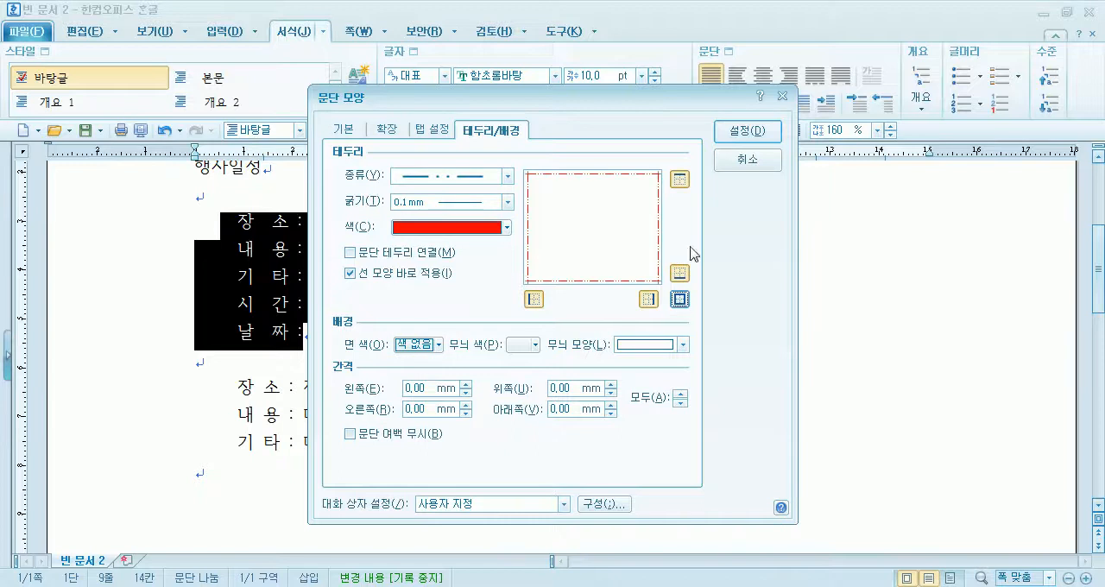
click(743, 134)
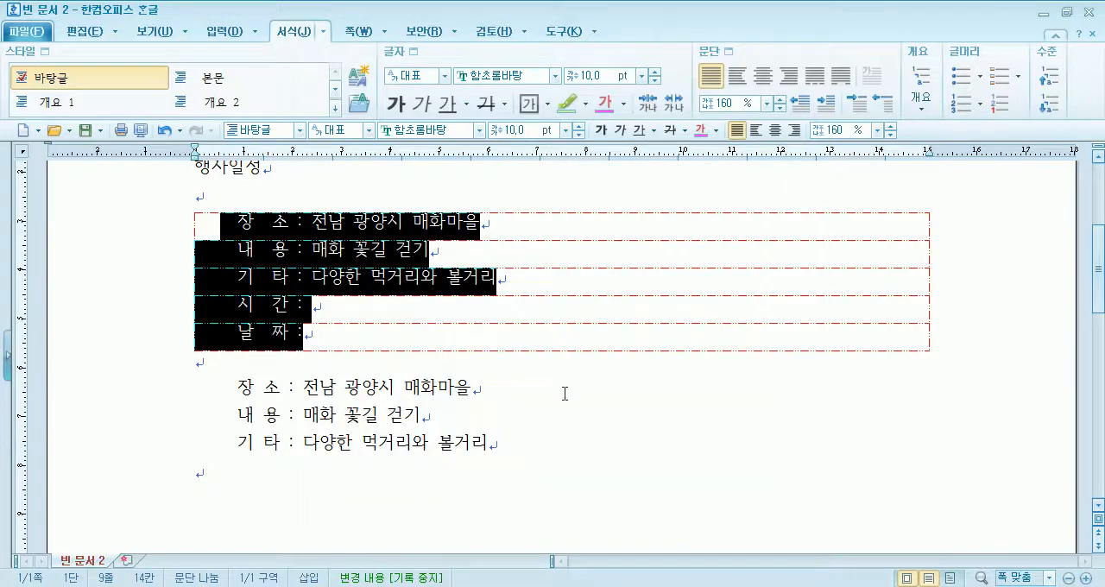
- Turn on 문단 테두리 연결 for the five event lines so their borders join into one box
click(712, 53)
click(349, 252)
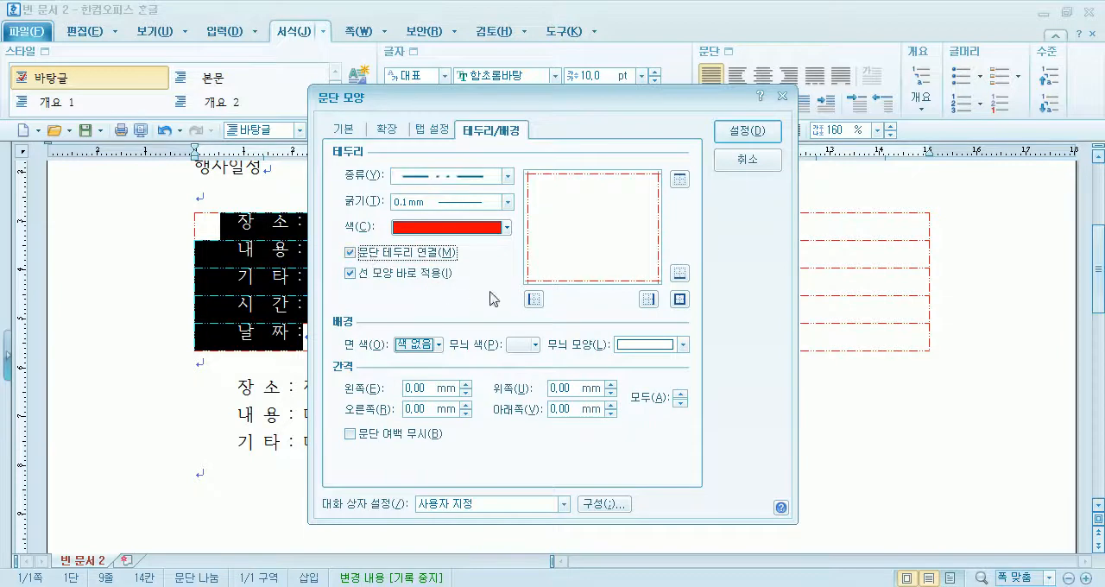
click(726, 139)
click(432, 371)
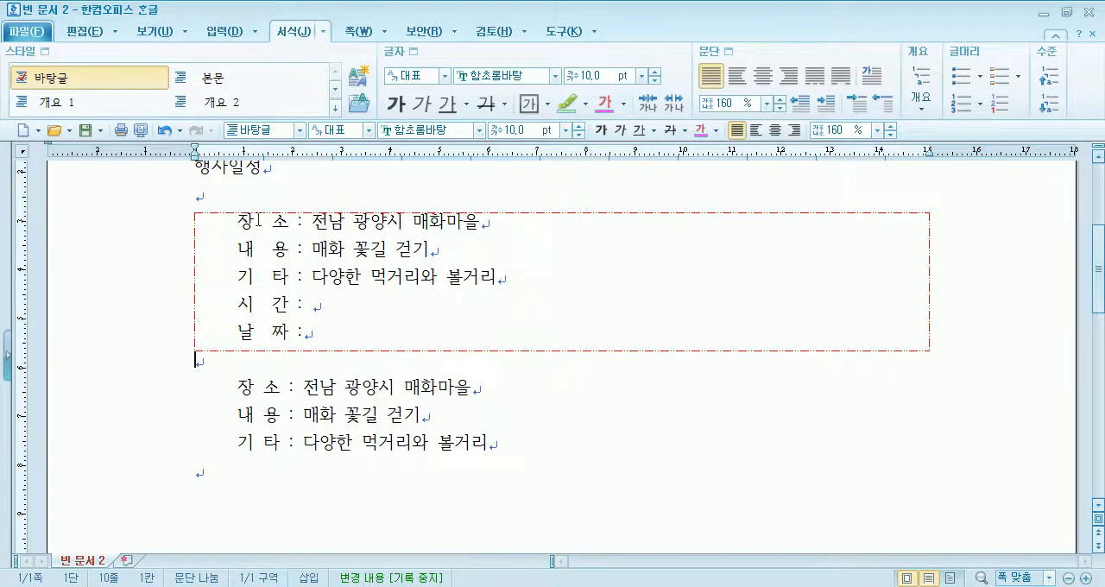
- Set the upper border spacing (위쪽) of the five bordered event lines to 1.00 mm
drag(240, 219, 347, 330)
click(729, 51)
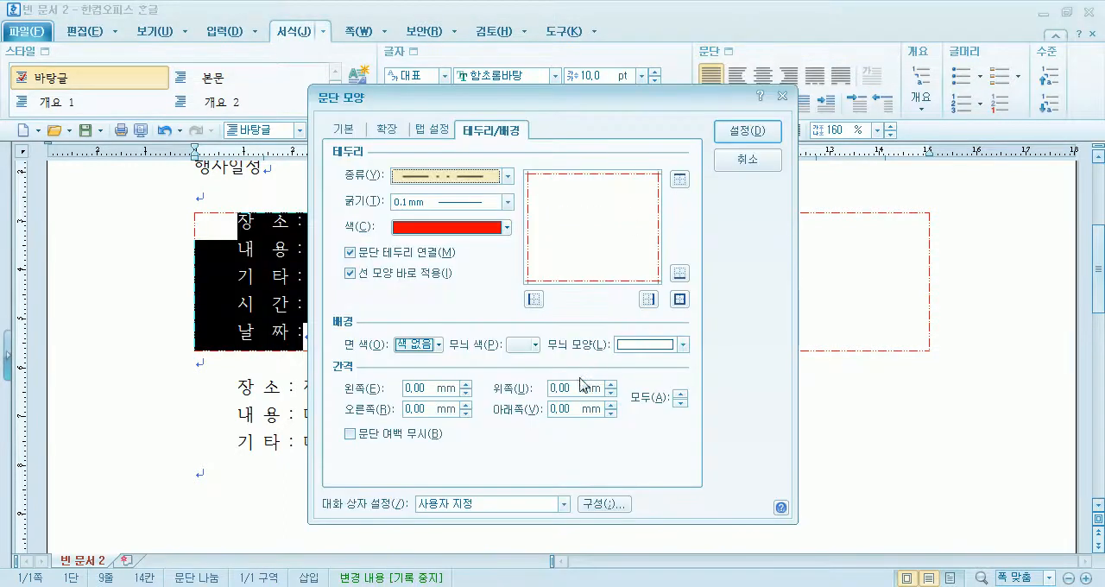
drag(643, 95, 687, 26)
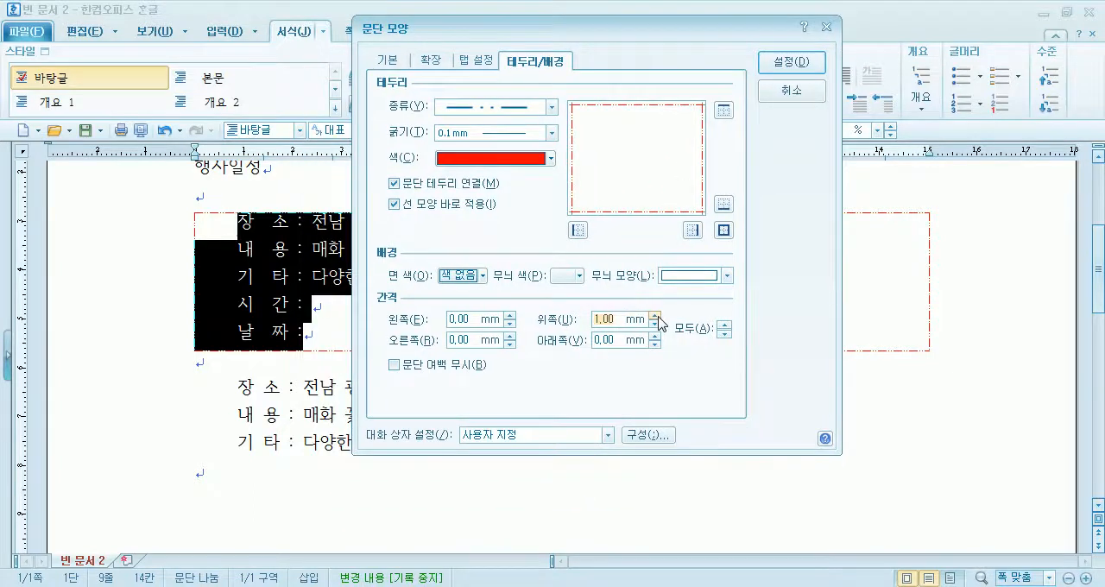
click(792, 62)
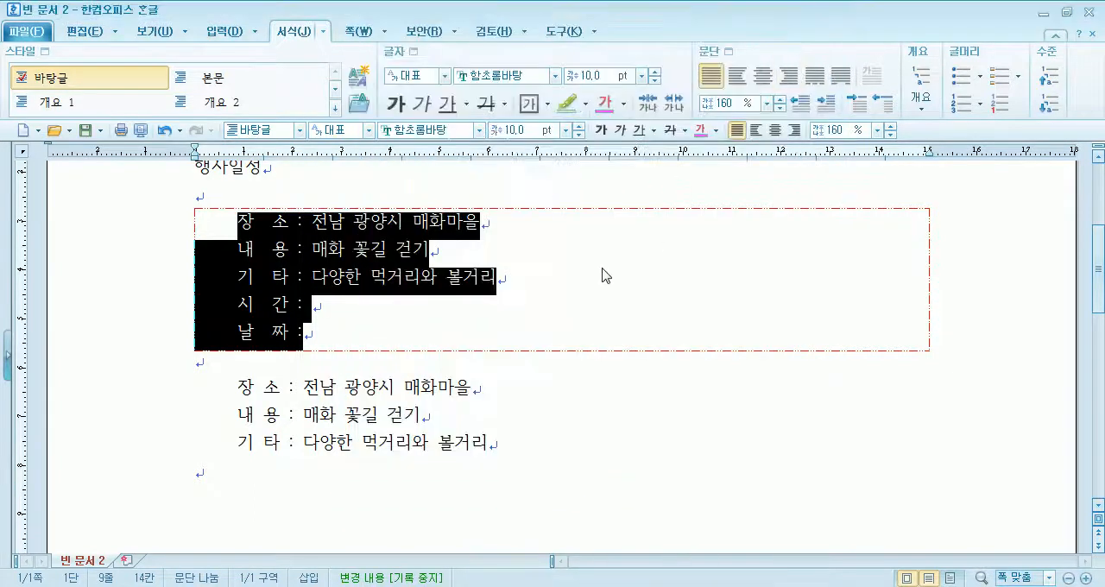
click(604, 276)
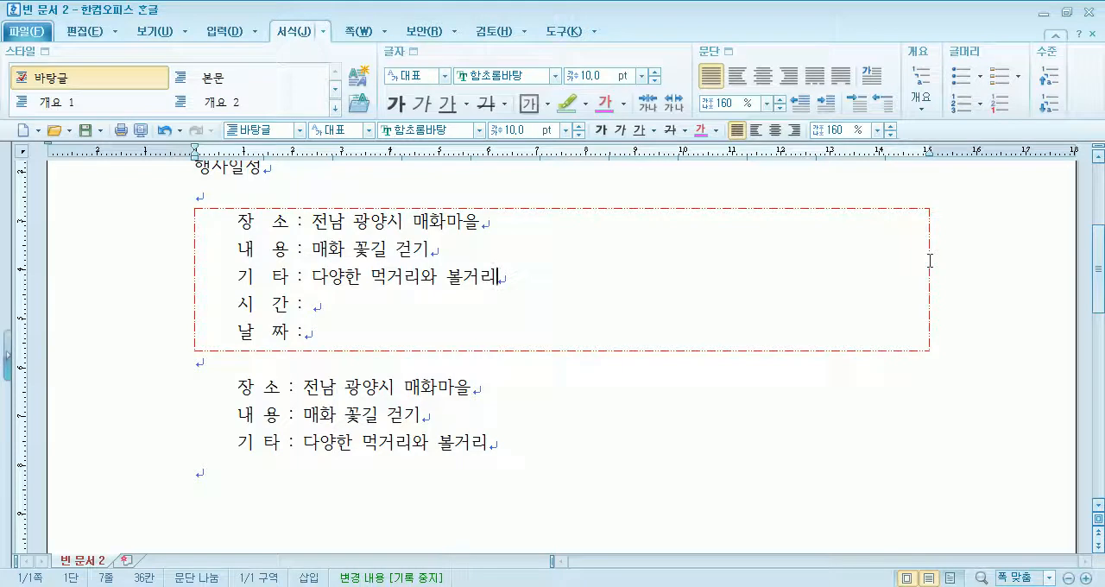
- Set the right paragraph margin (오른쪽) of the five bordered event lines to 0.0 pt
drag(236, 222, 308, 331)
mouse_move(926, 156)
mouse_down()
mouse_move(547, 166)
mouse_move(929, 171)
mouse_up()
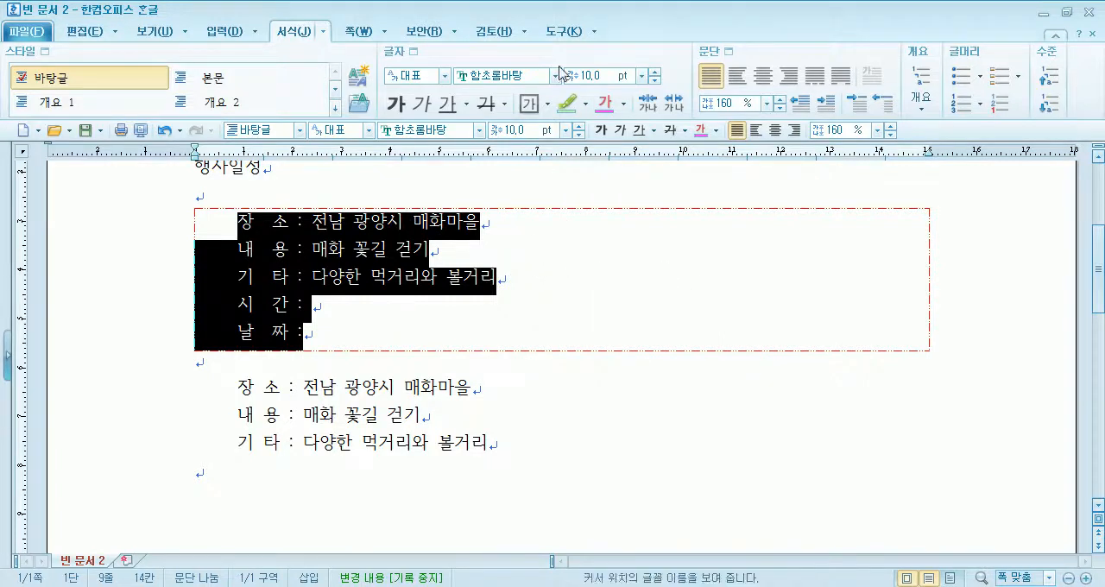
click(730, 51)
click(344, 130)
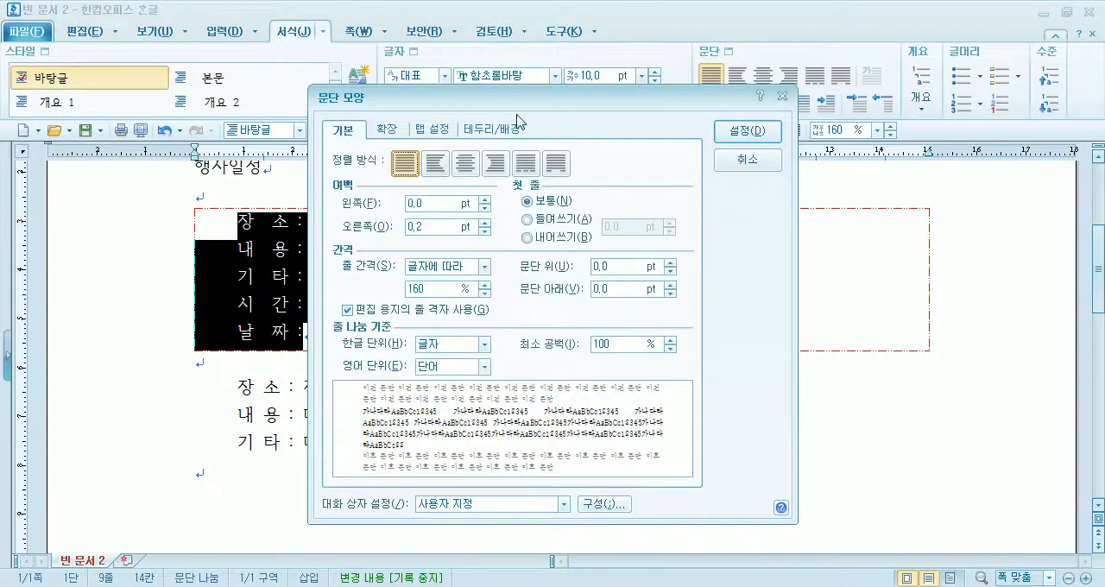
drag(572, 103, 768, 56)
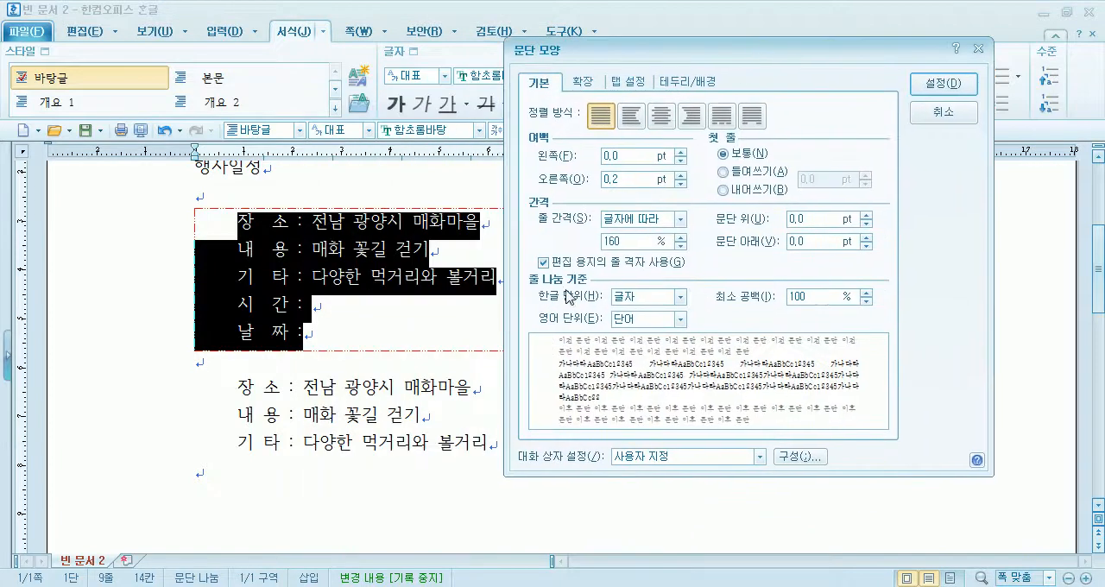
click(682, 184)
click(681, 184)
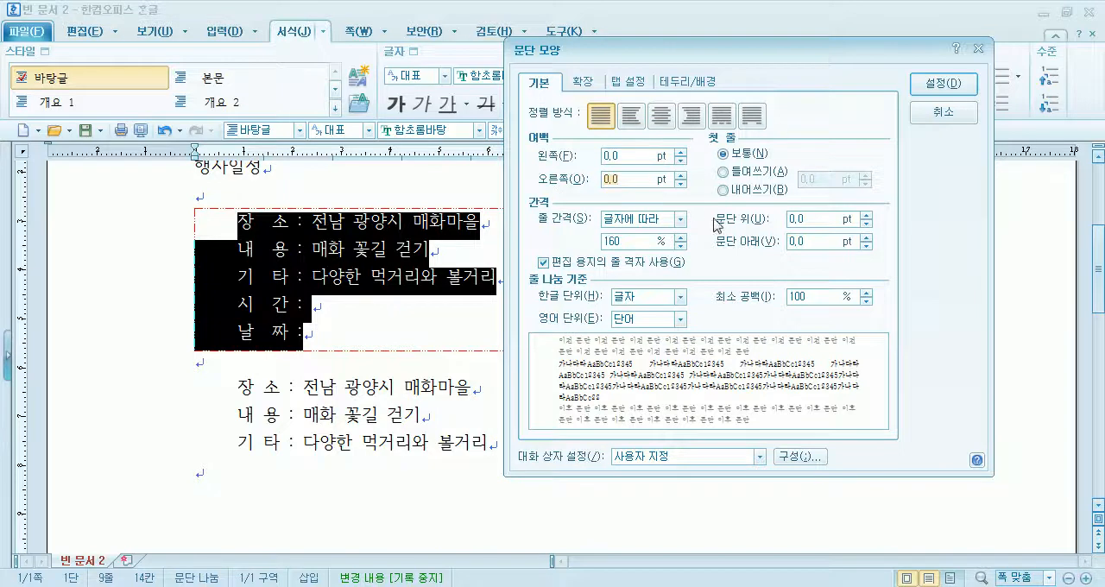
click(943, 85)
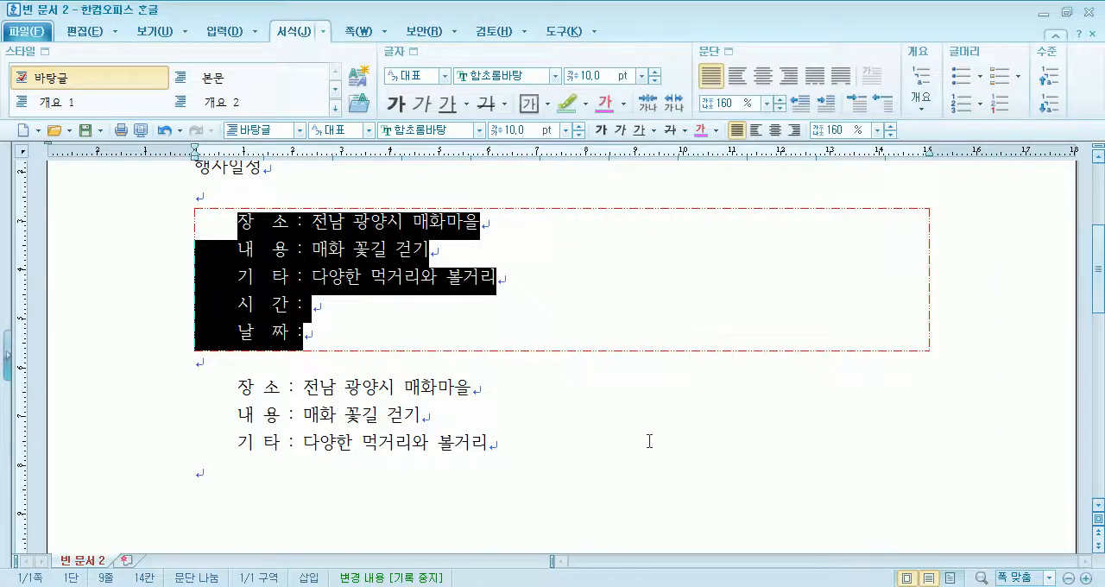
- Insert one space between each character of the 행사일정 heading and select the whole heading
click(363, 365)
scroll(312, 348, up, 3)
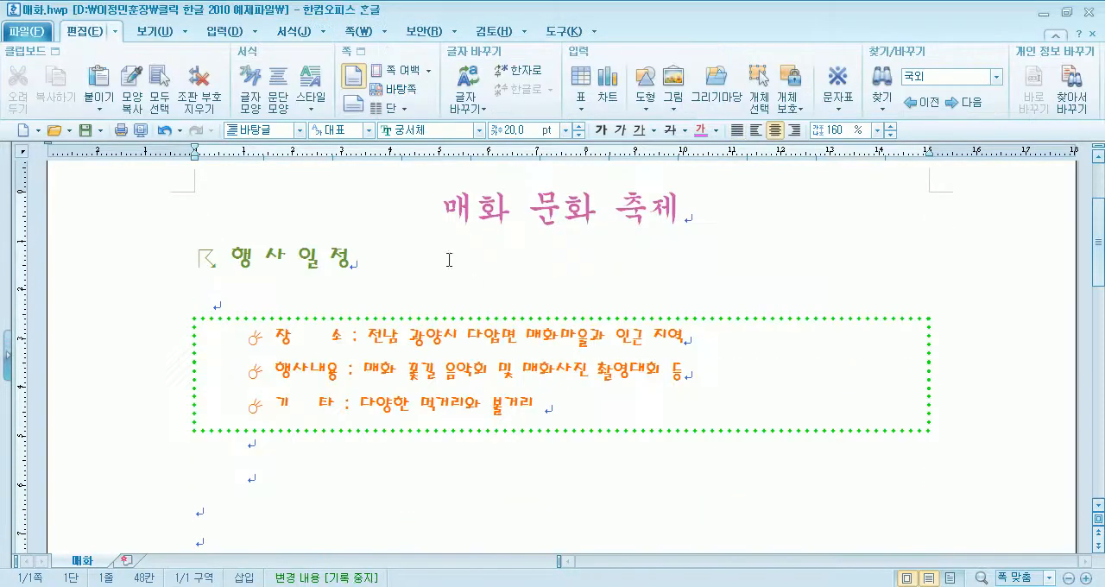
scroll(321, 353, down, 1)
scroll(306, 351, up, 1)
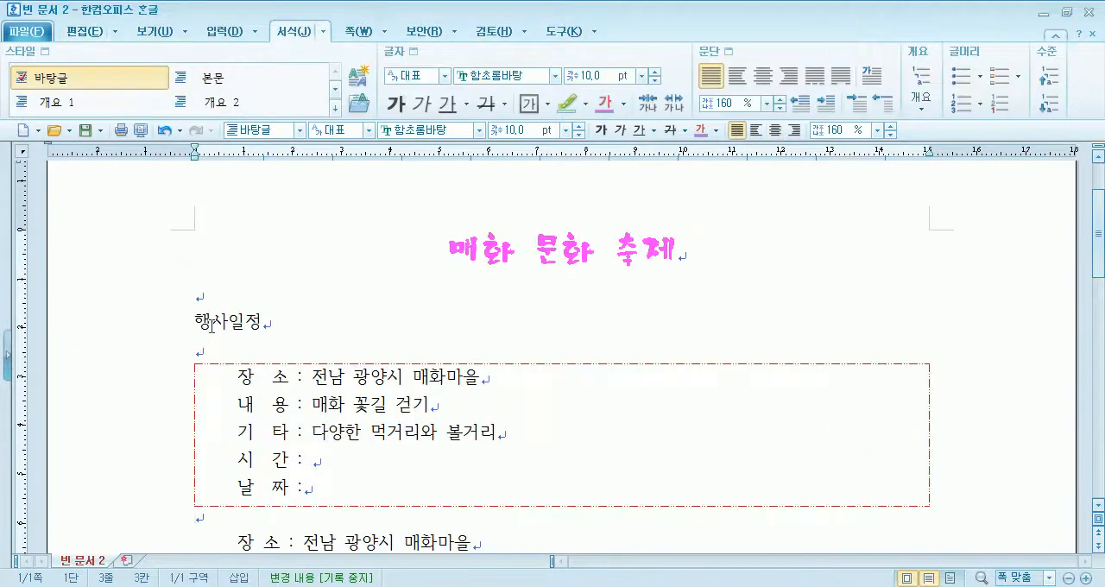
key(Right)
key(Right)
drag(195, 322, 330, 319)
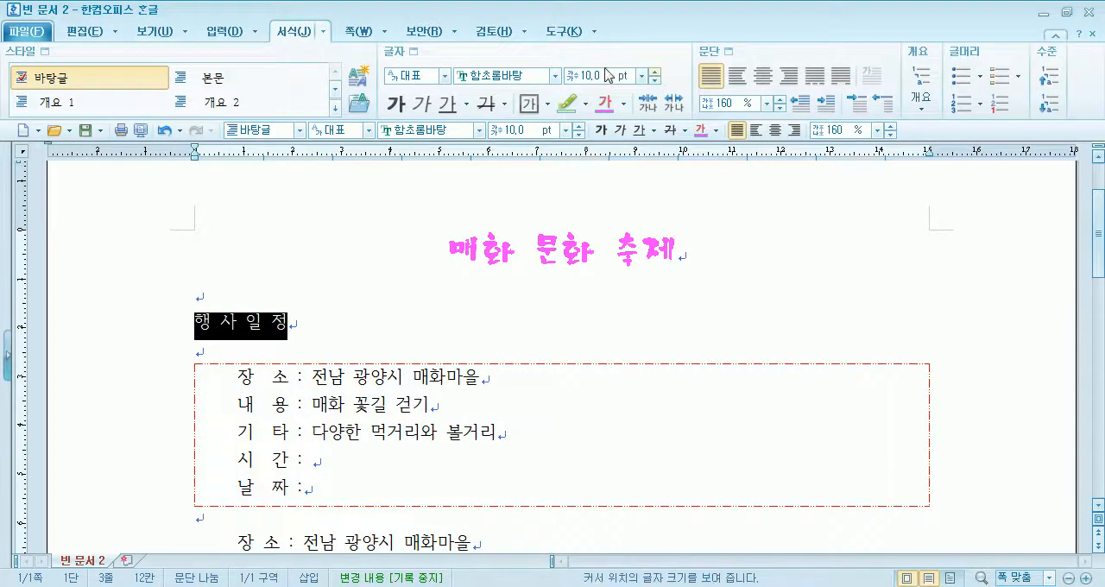
click(420, 53)
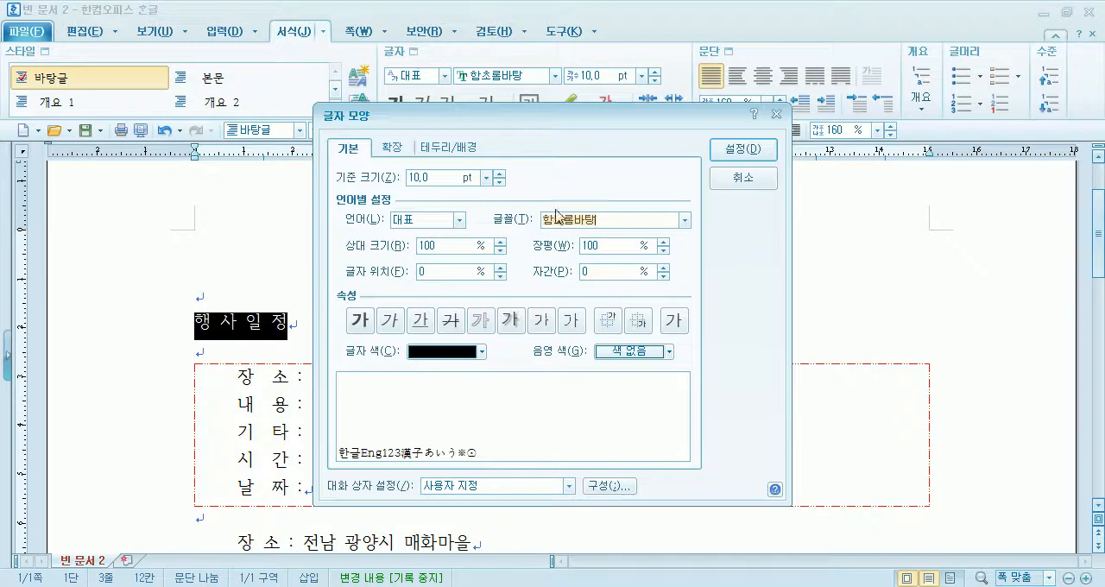
click(685, 219)
click(681, 323)
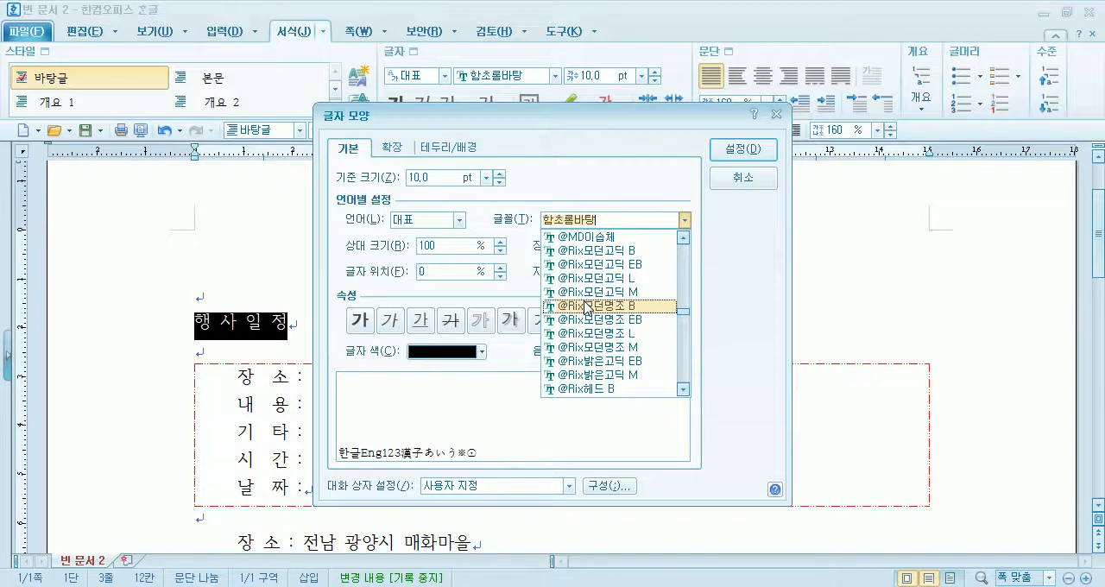
click(740, 178)
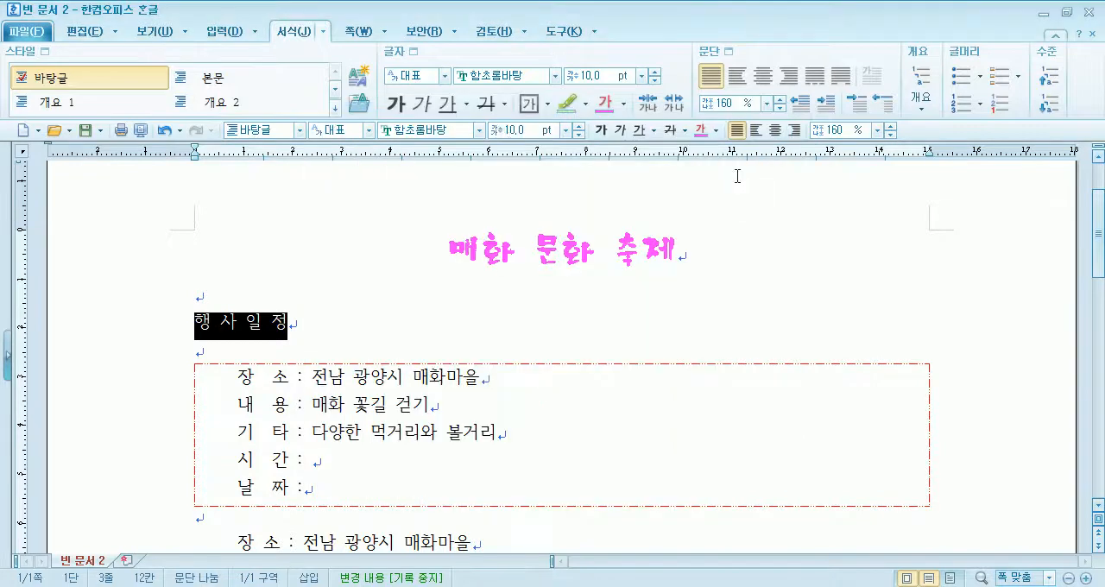
- Set the font of the selected 행사일정 heading to 휴먼둥근헤드라인
click(480, 130)
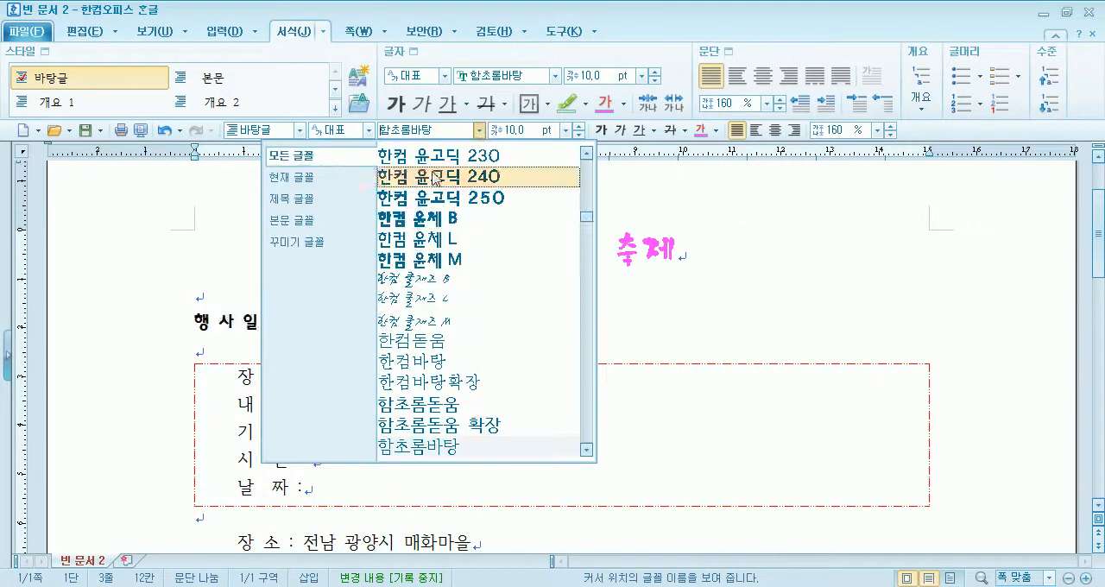
scroll(457, 283, down, 2)
scroll(457, 283, down, 2)
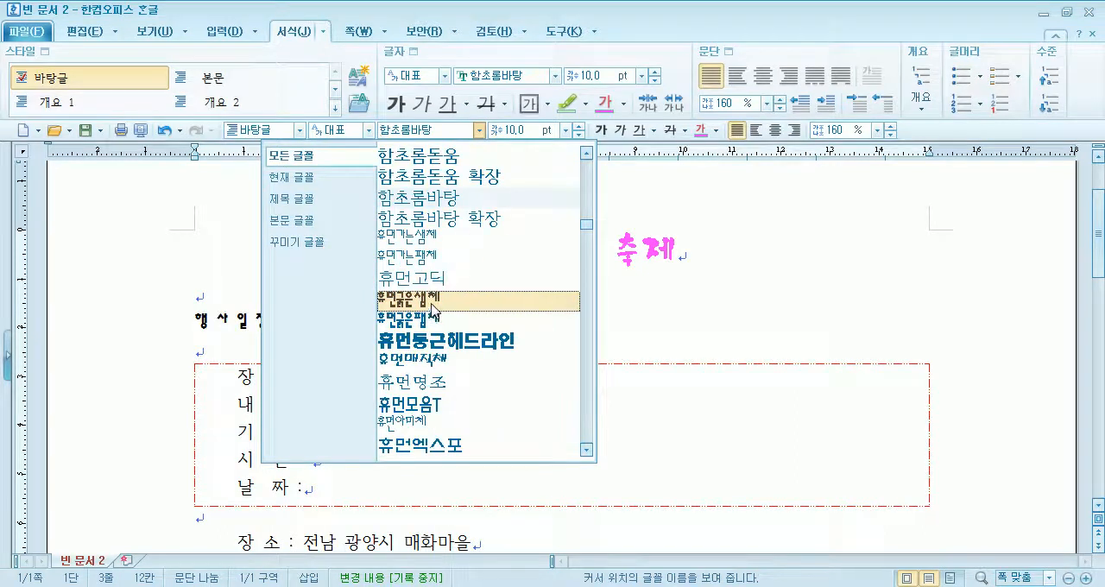
click(463, 342)
- Delete the spaces between the characters of the 행사일정 heading
key(Right)
key(Delete)
key(Right)
key(Delete)
key(Right)
key(Delete)
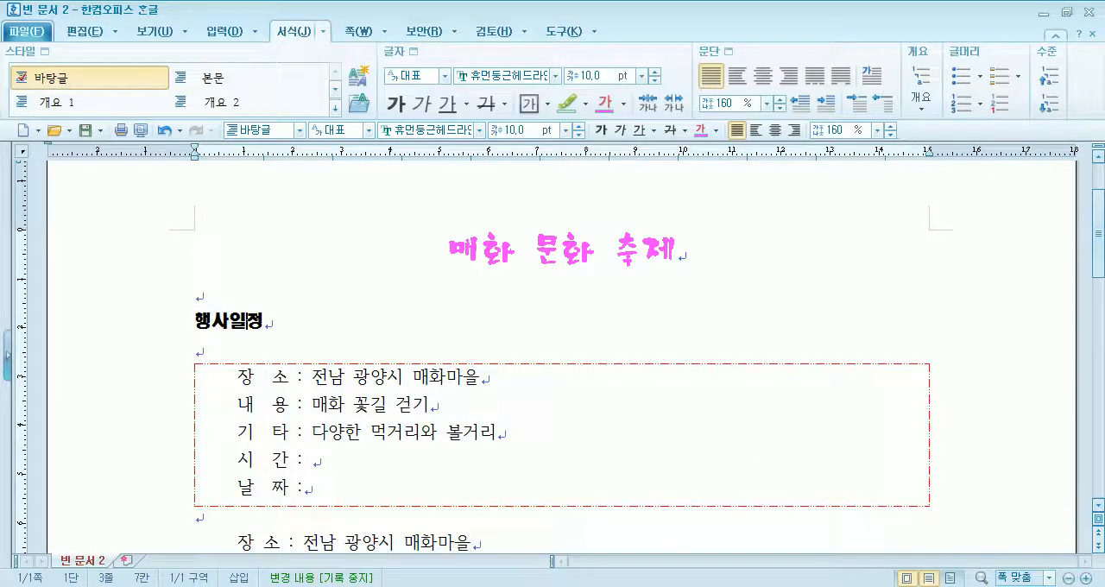
- Change the font of the 행사일정 heading to 안상수2006가는
key(Home)
key(shift+End)
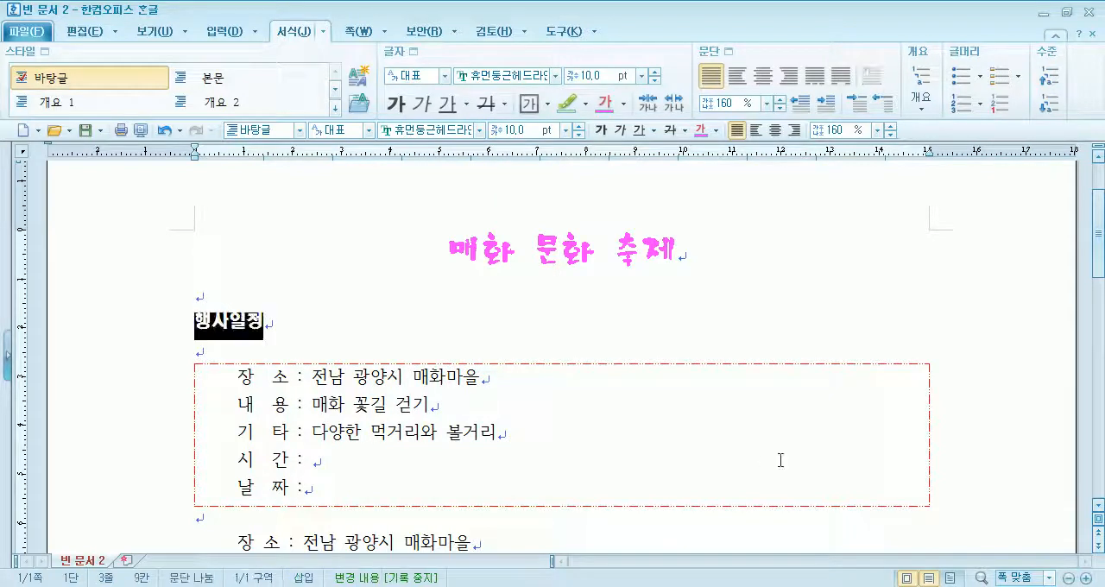
click(481, 130)
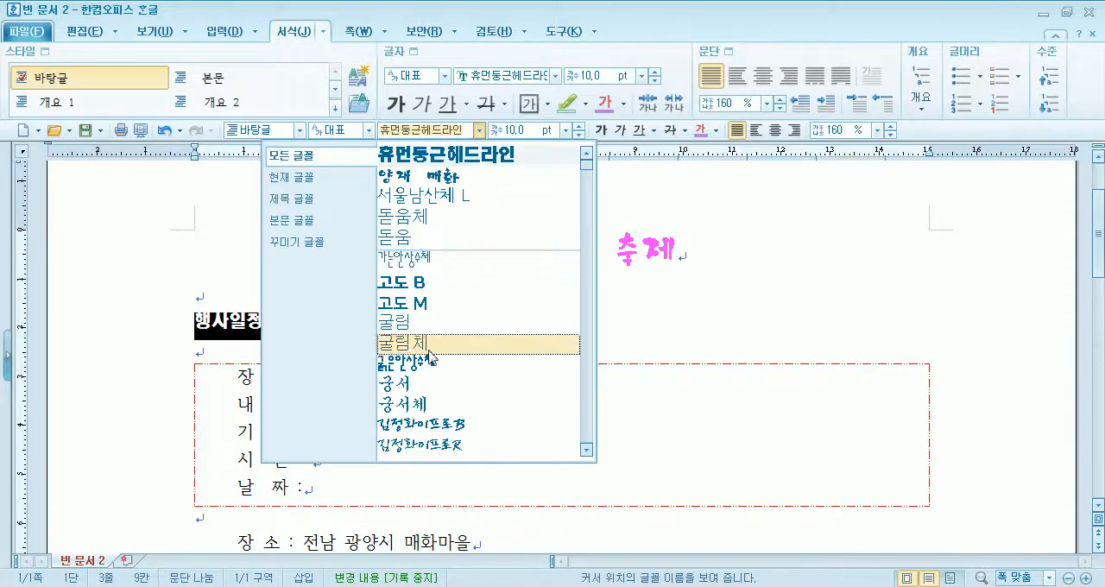
scroll(431, 366, down, 2)
scroll(436, 366, down, 9)
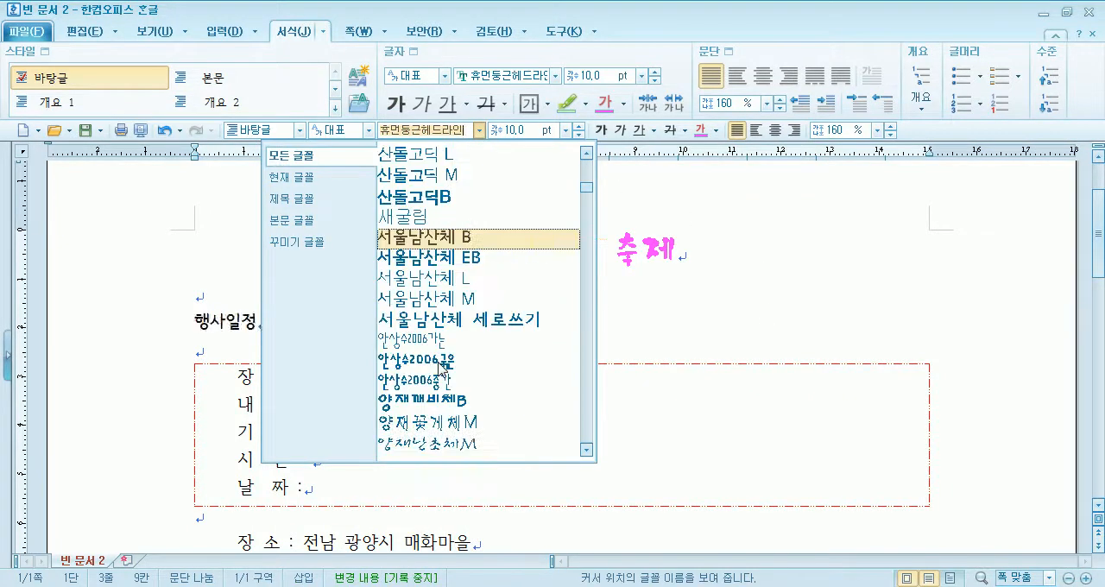
click(444, 340)
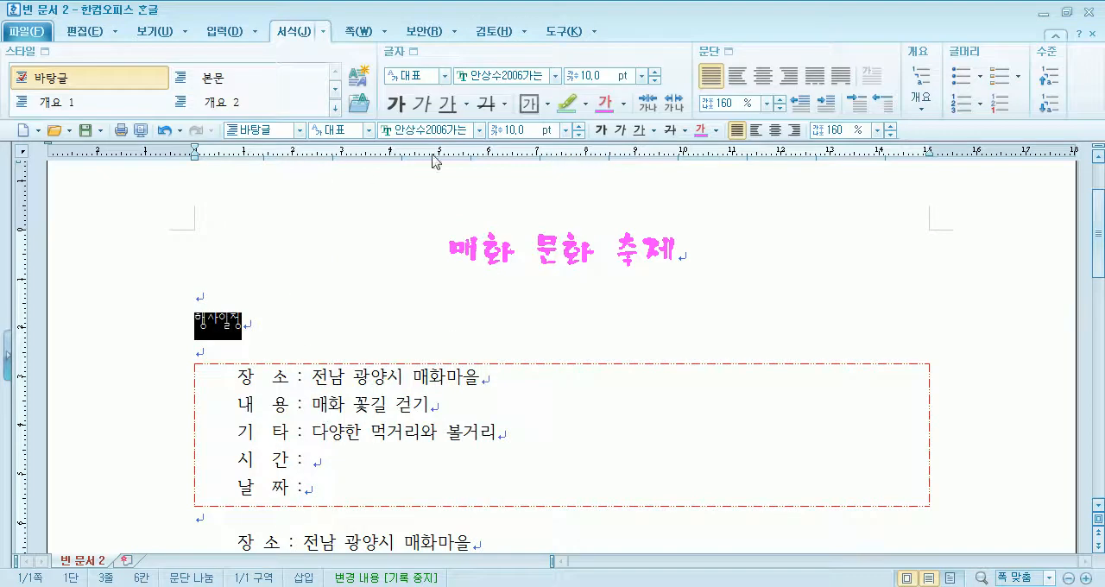
- Set the 행사일정 heading to 18.0 pt and make it bold
click(579, 127)
click(579, 127)
click(579, 127)
click(579, 126)
click(579, 127)
click(578, 127)
click(579, 127)
click(579, 127)
click(601, 130)
click(284, 330)
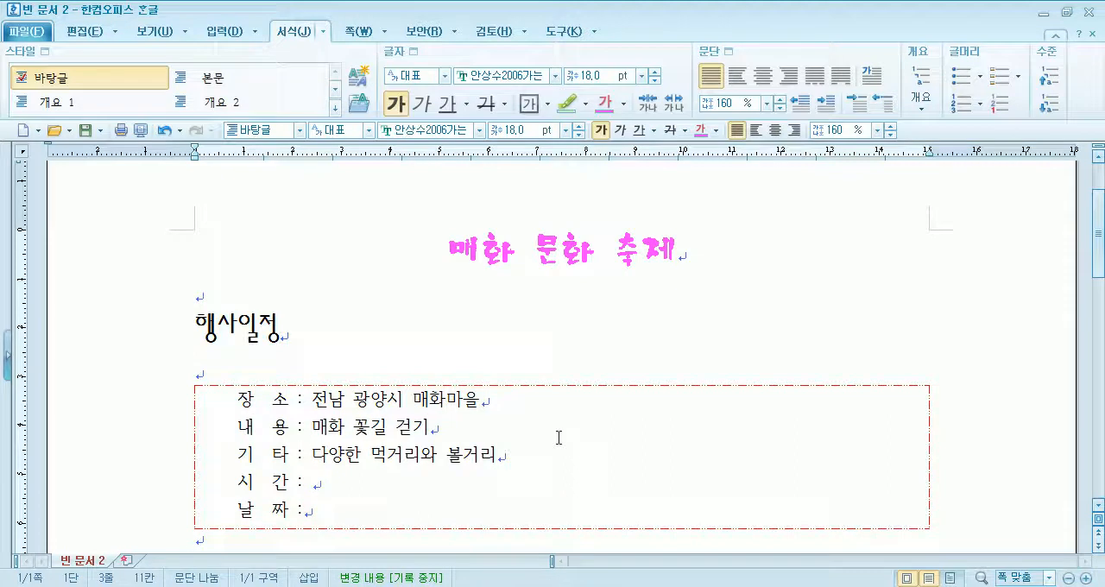
- Space out the enlarged 행사일정 heading by inserting spaces between its characters
key(Left)
key(Left)
key(Left)
key(Right)
key(Right)
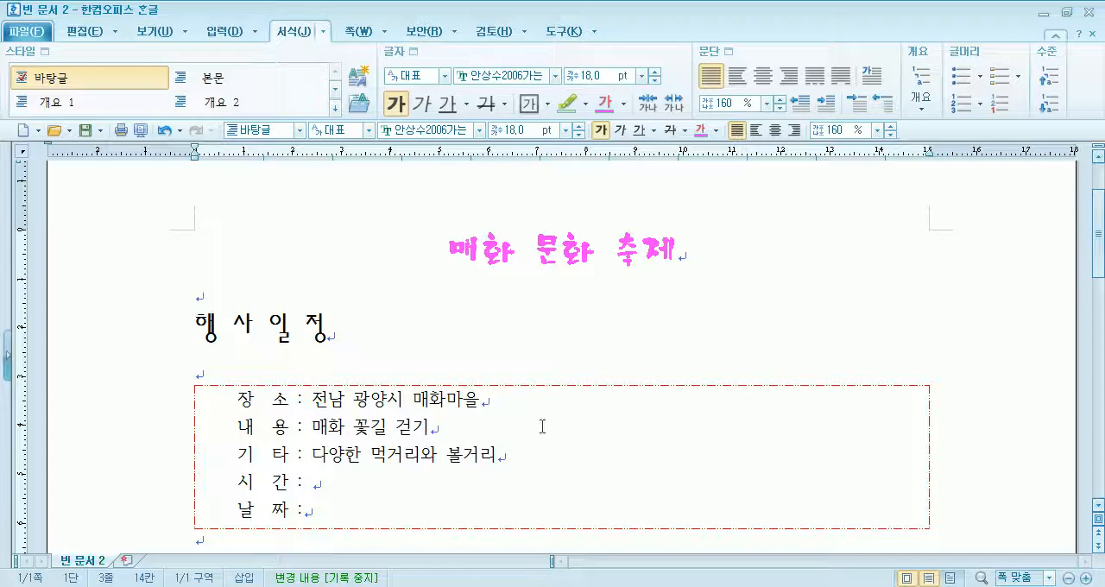
- Apply the 휴먼둥근헤드라인 font to the spaced-out 행사일정 heading
drag(196, 333, 407, 338)
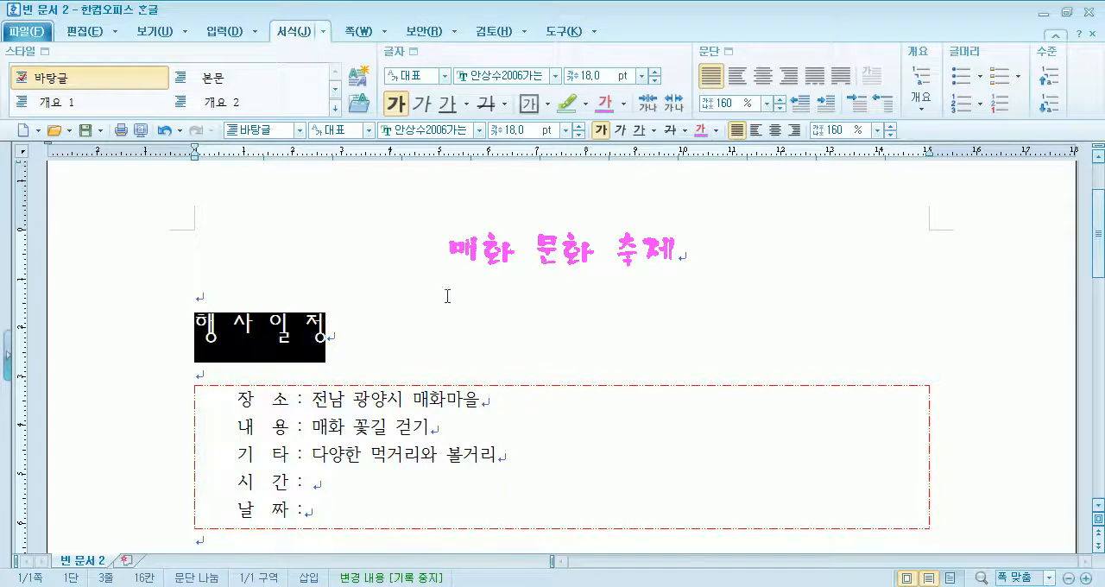
click(479, 132)
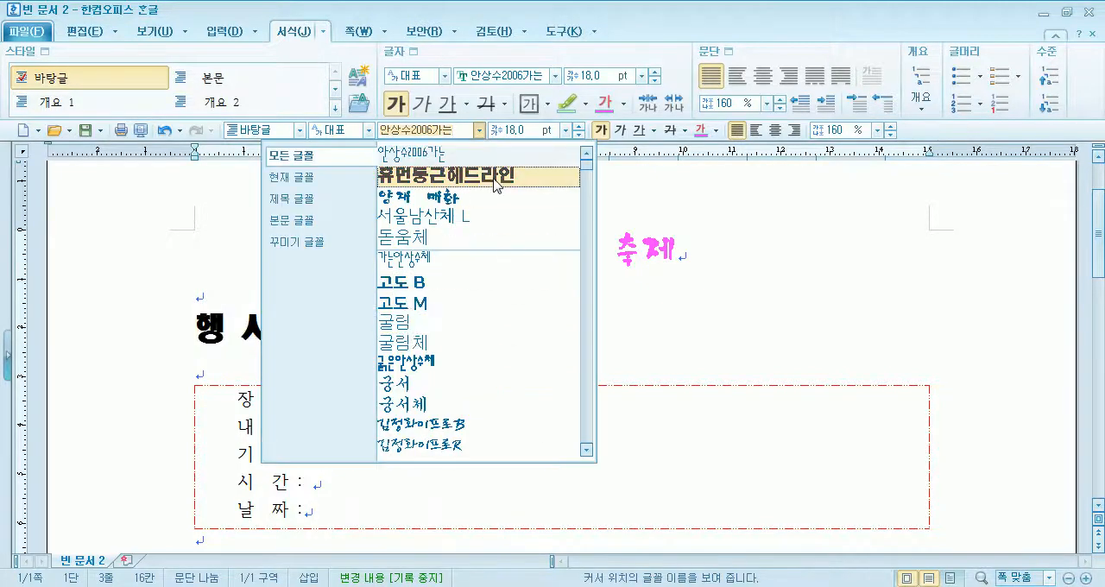
click(494, 177)
key(Escape)
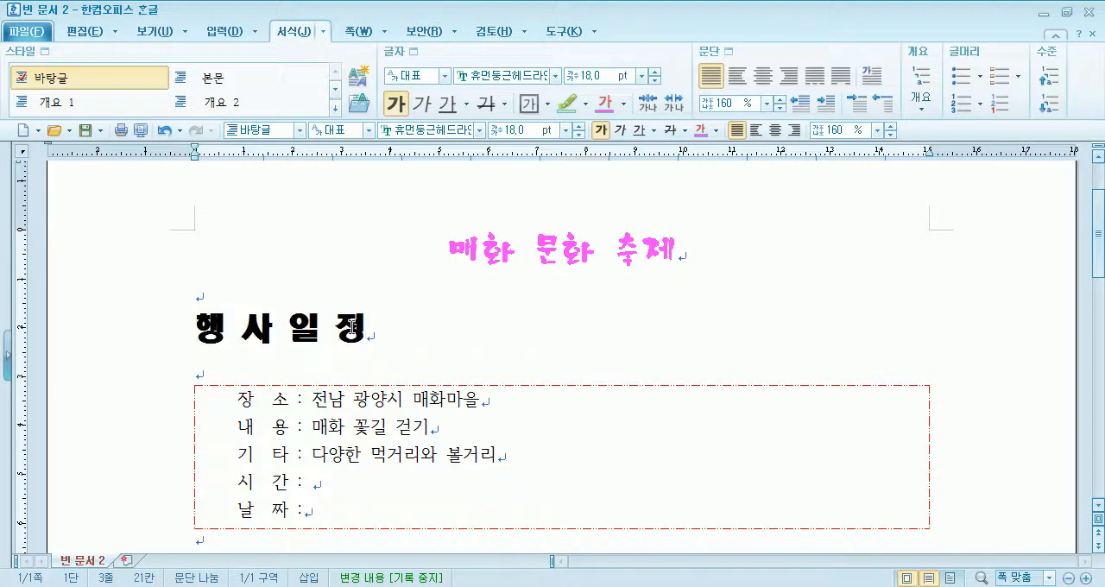
- Remove the bold formatting from the 행사일정 heading
click(163, 335)
click(602, 129)
click(353, 340)
click(224, 329)
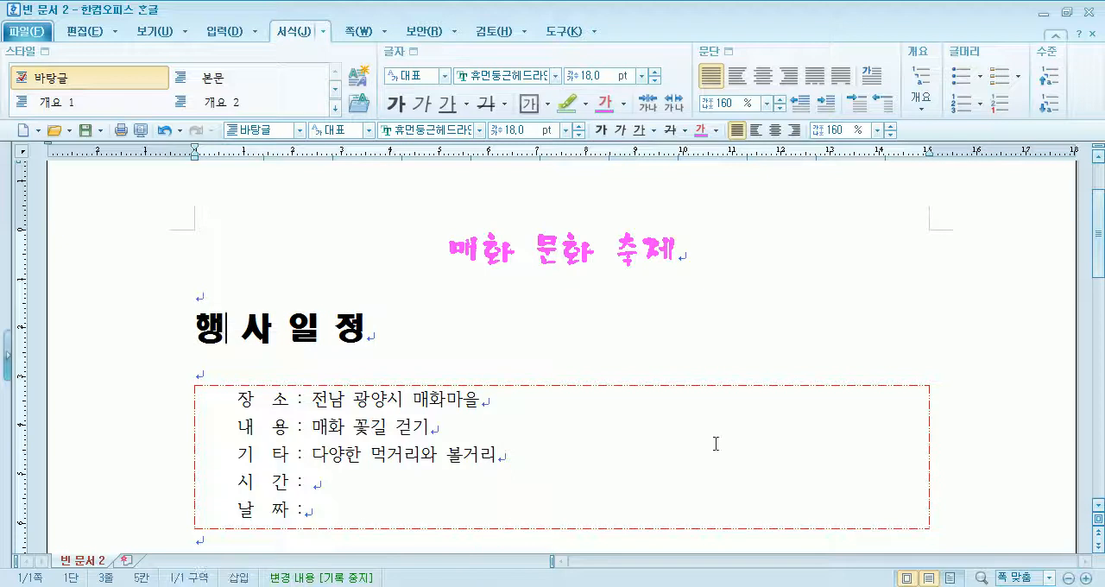
- Remove the spaces between the characters of the 18 pt 행사일정 heading
key(Delete)
key(Right)
key(Delete)
key(Right)
key(Delete)
- Change the font of the 행사일정 heading to 양재블럭체
drag(195, 328, 261, 348)
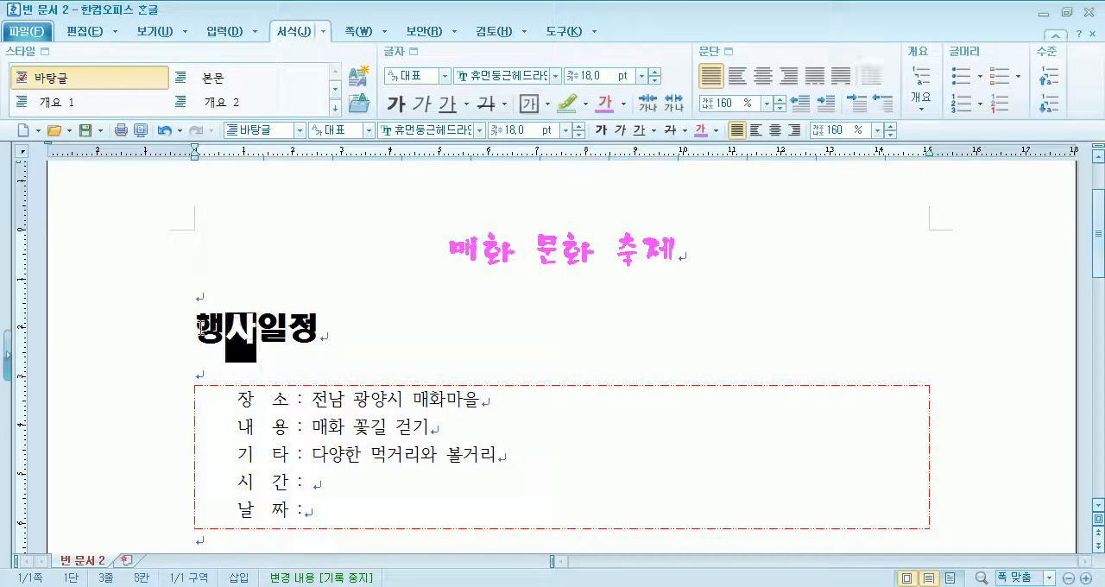
drag(190, 323, 337, 333)
click(478, 131)
scroll(475, 380, down, 5)
scroll(477, 384, down, 5)
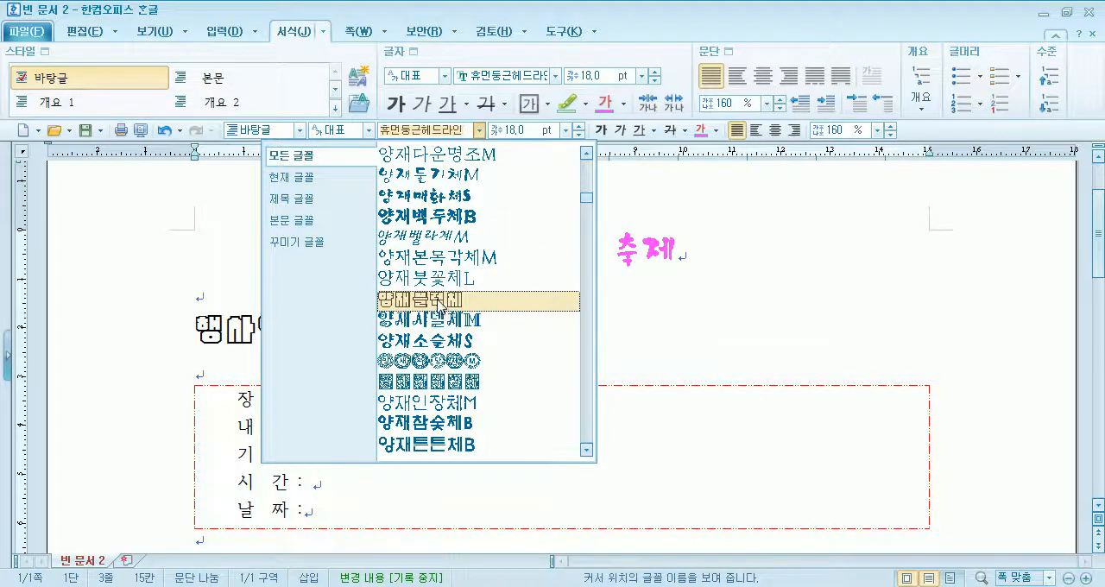
click(441, 304)
click(502, 362)
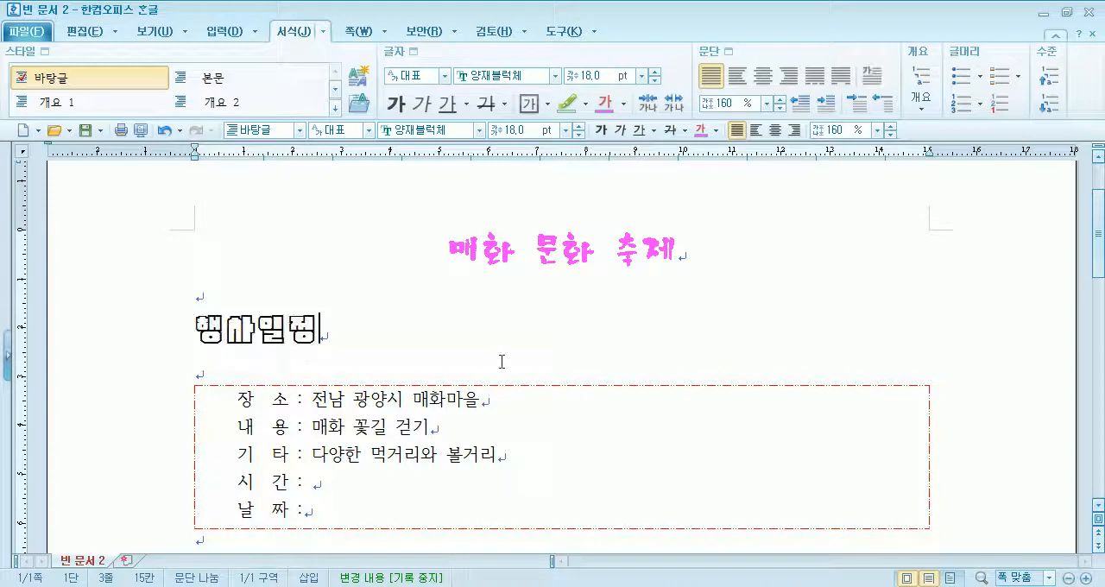
- Look through the fonts for the 행사일정 heading and set it to 한컴 솔잎 B
drag(352, 333, 153, 336)
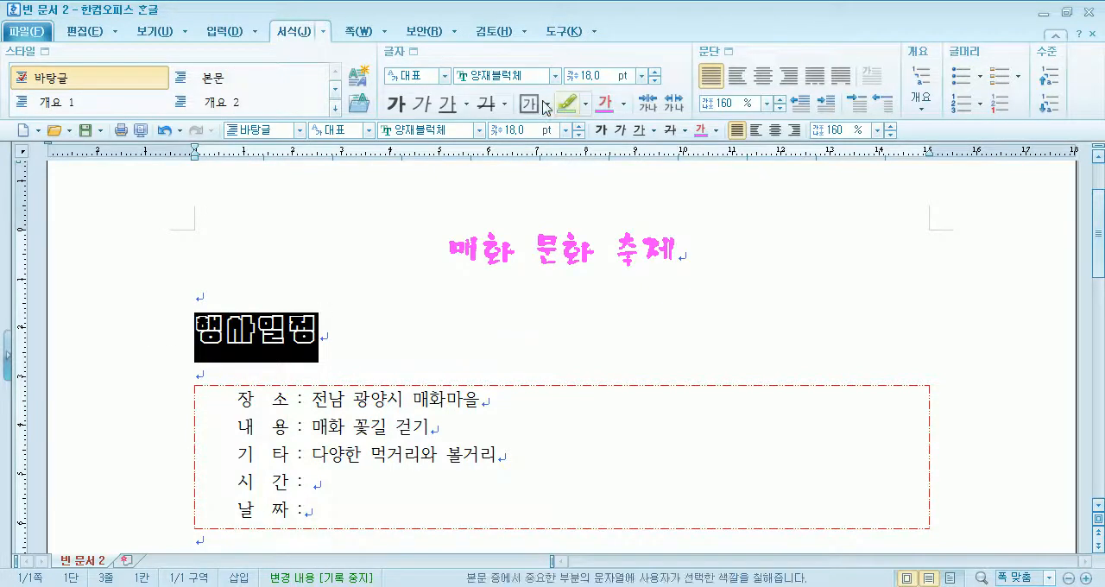
click(479, 131)
scroll(517, 361, down, 10)
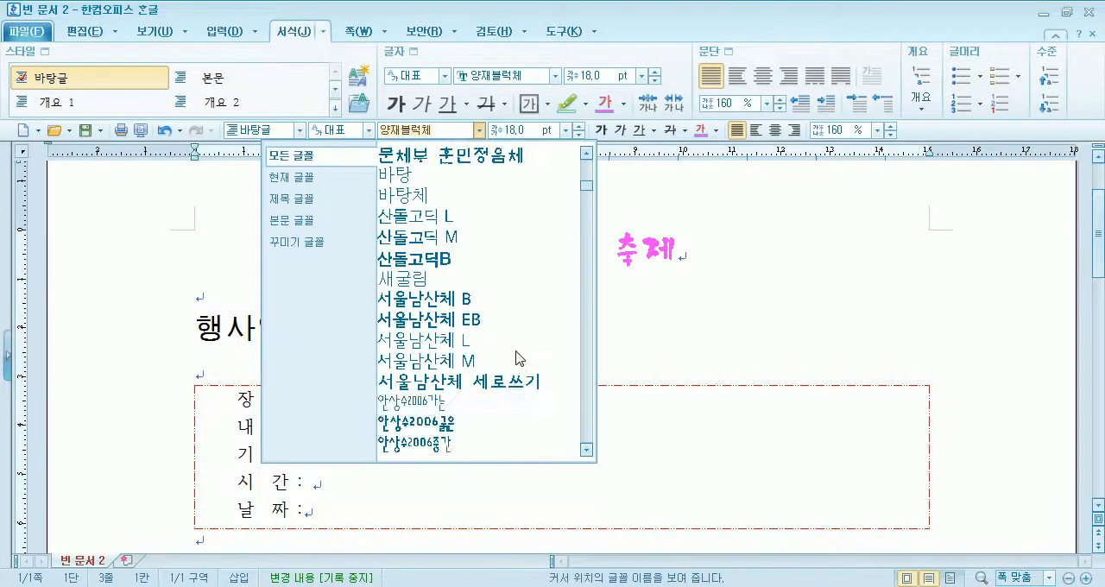
scroll(516, 359, down, 5)
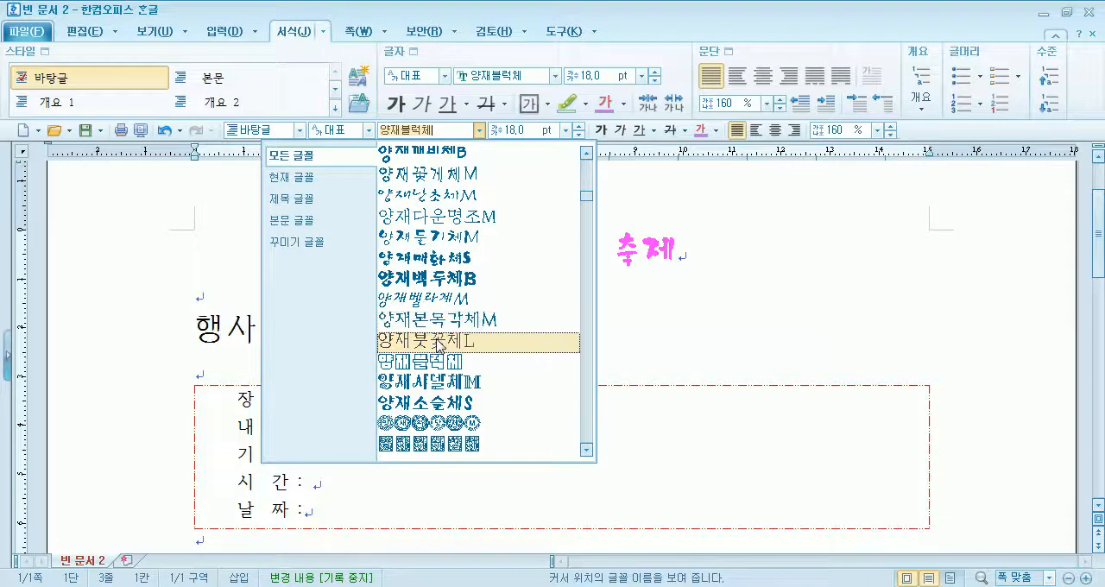
scroll(440, 345, down, 3)
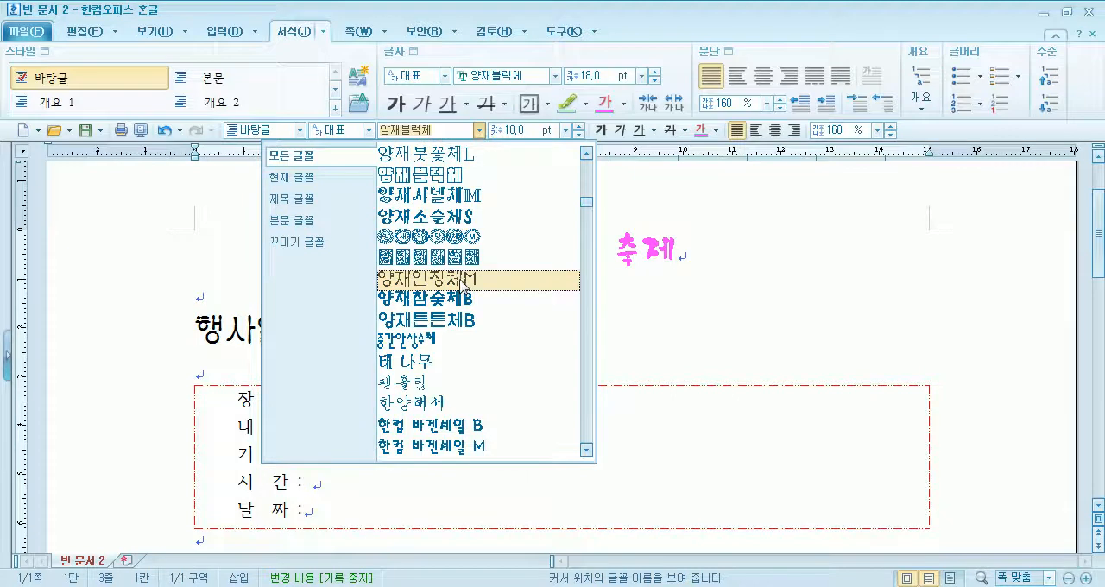
scroll(462, 285, down, 1)
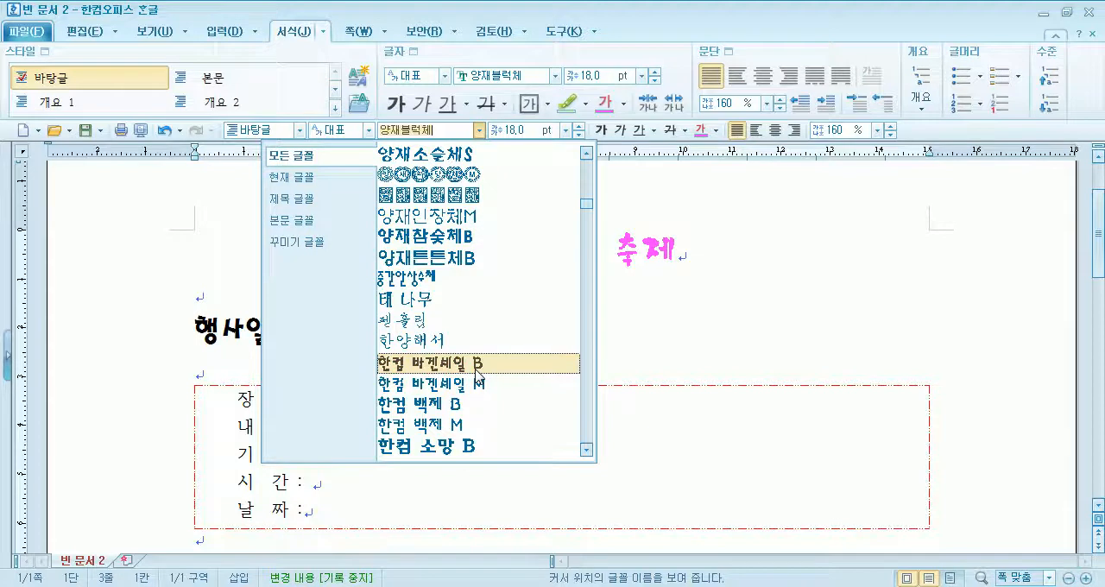
scroll(476, 373, down, 3)
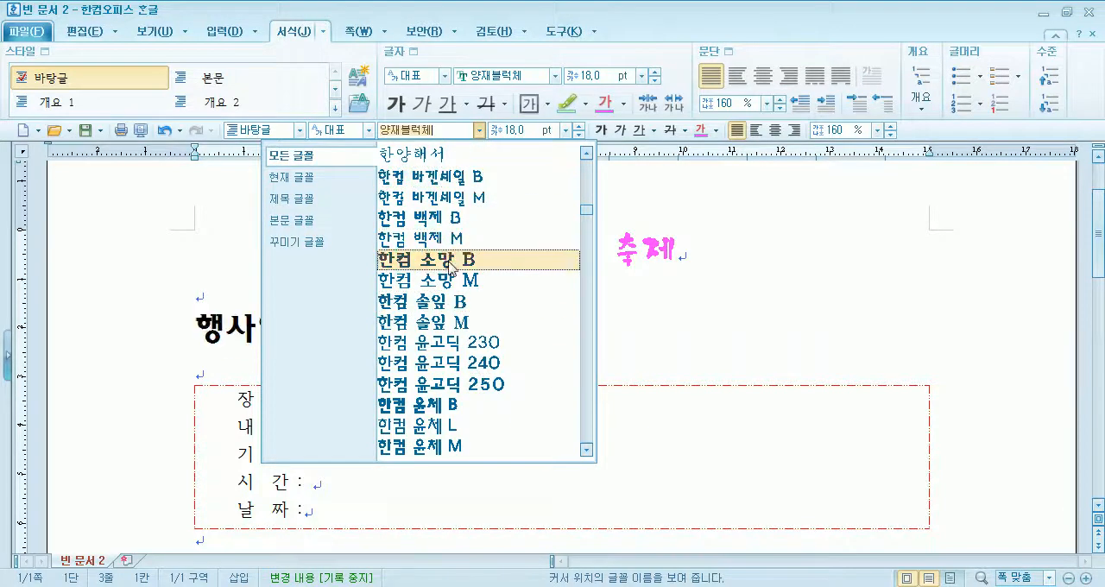
click(439, 302)
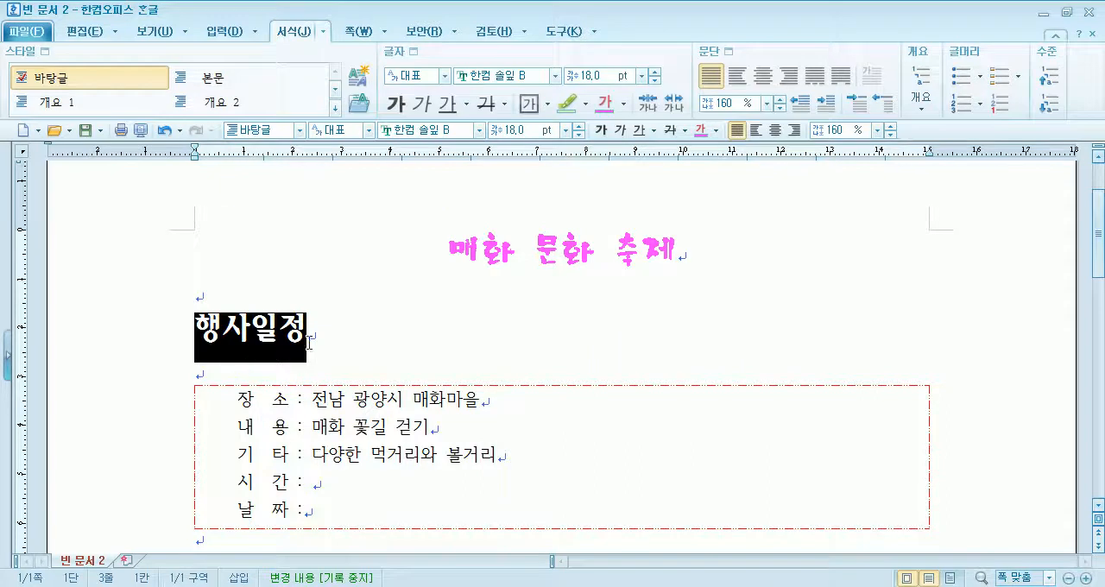
click(239, 315)
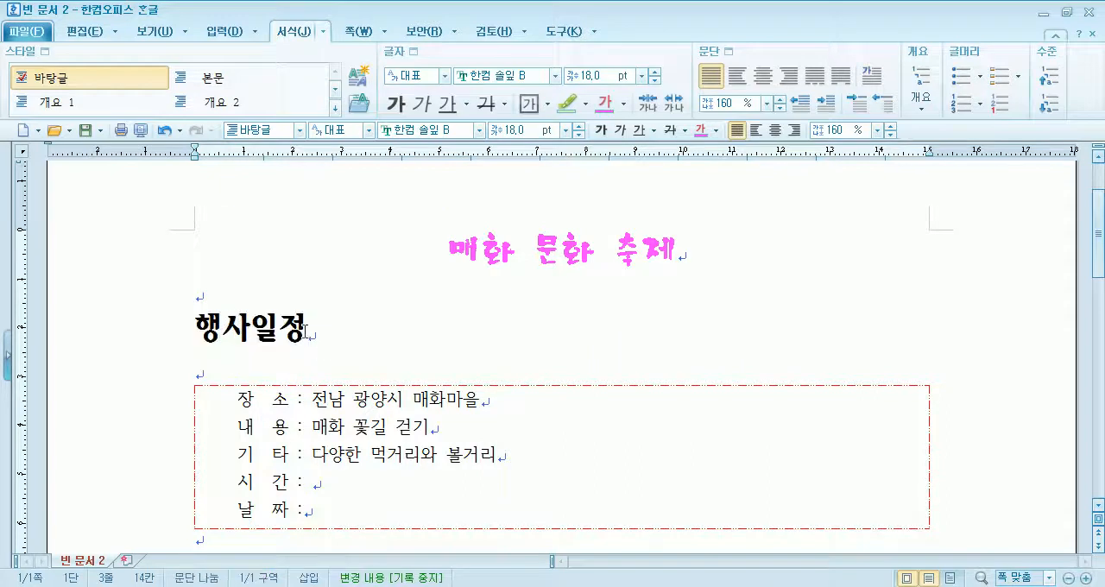
- Deselect the 행사일정 heading and create a new blank document in its own window
click(173, 329)
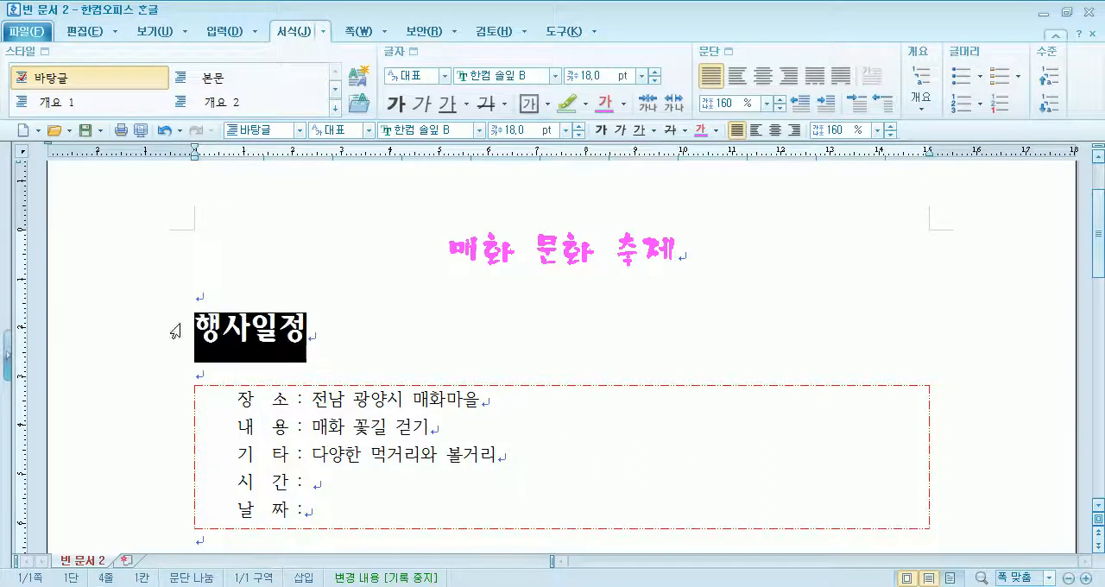
click(337, 336)
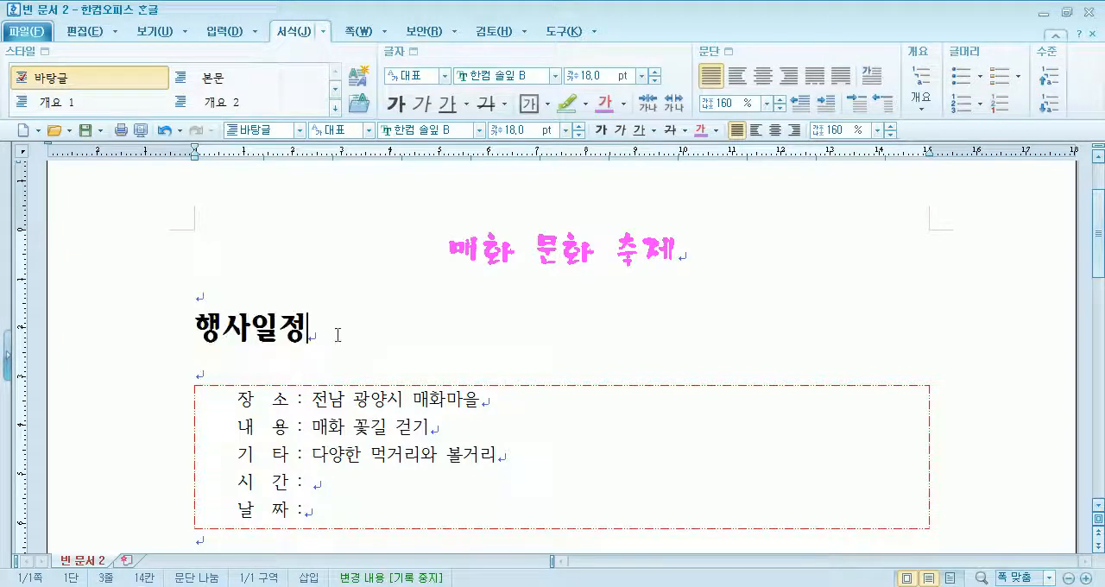
click(21, 130)
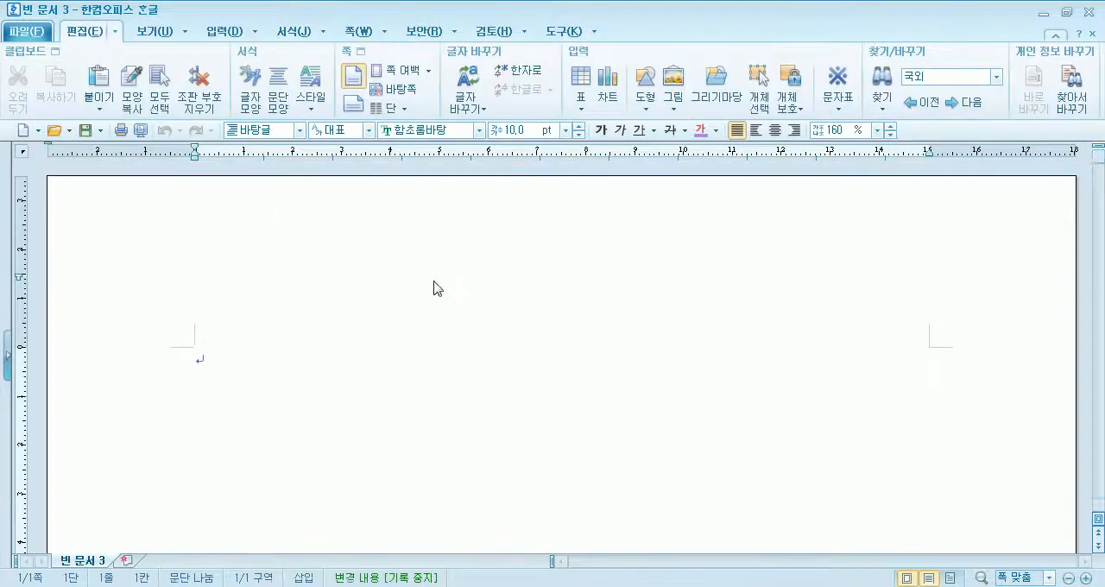